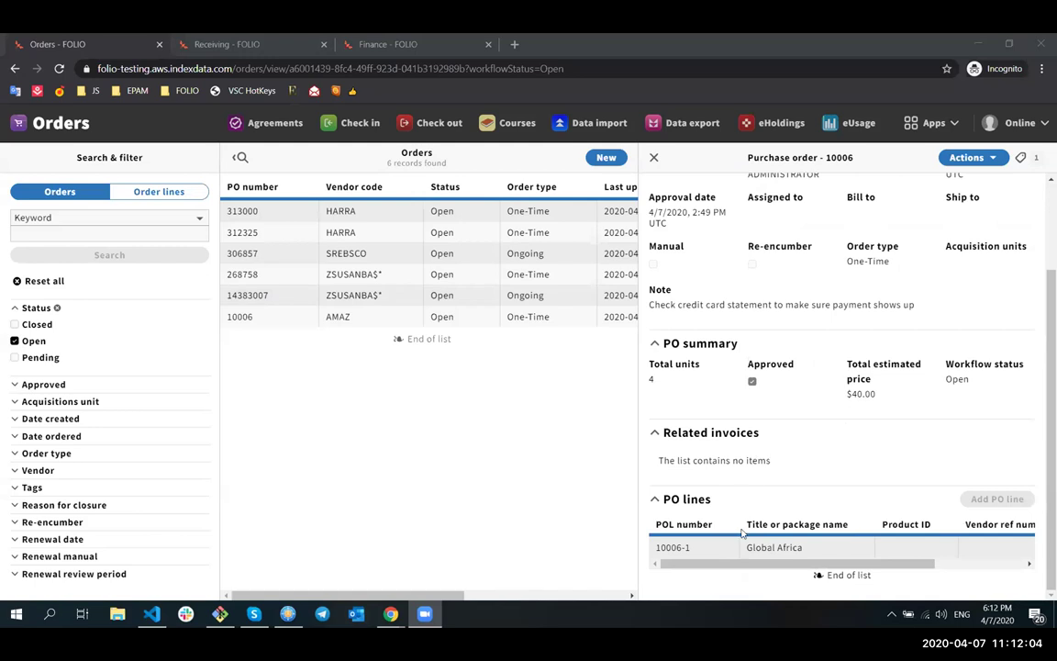
Open the purchase order's Global Africa PO line and go to its title record in Receiving
scroll(745, 537, "up", 2)
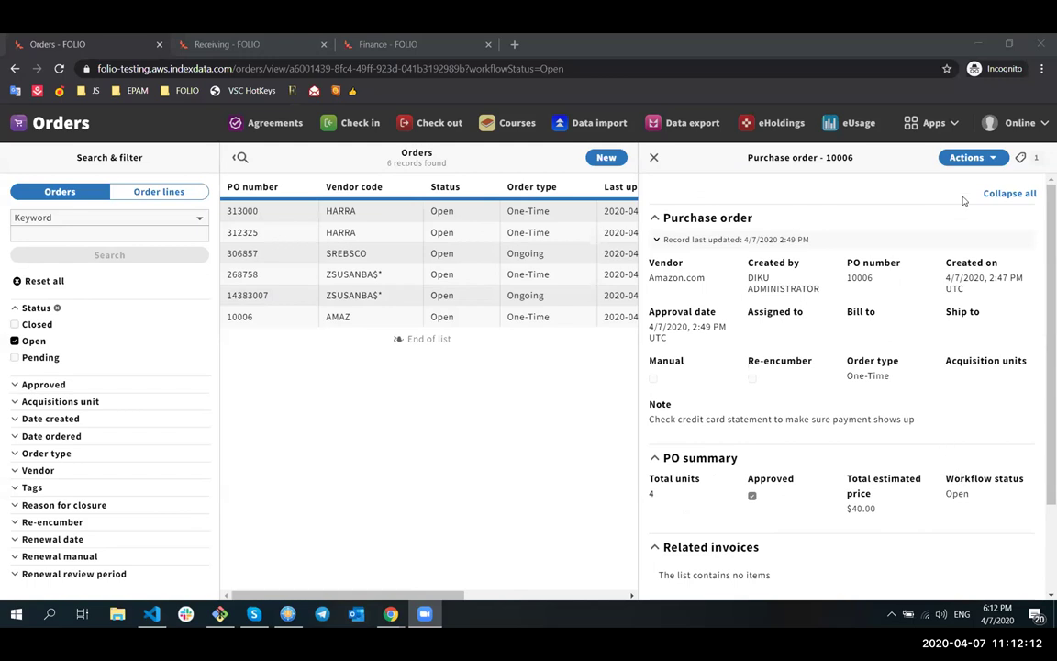
scroll(752, 513, "down", 3)
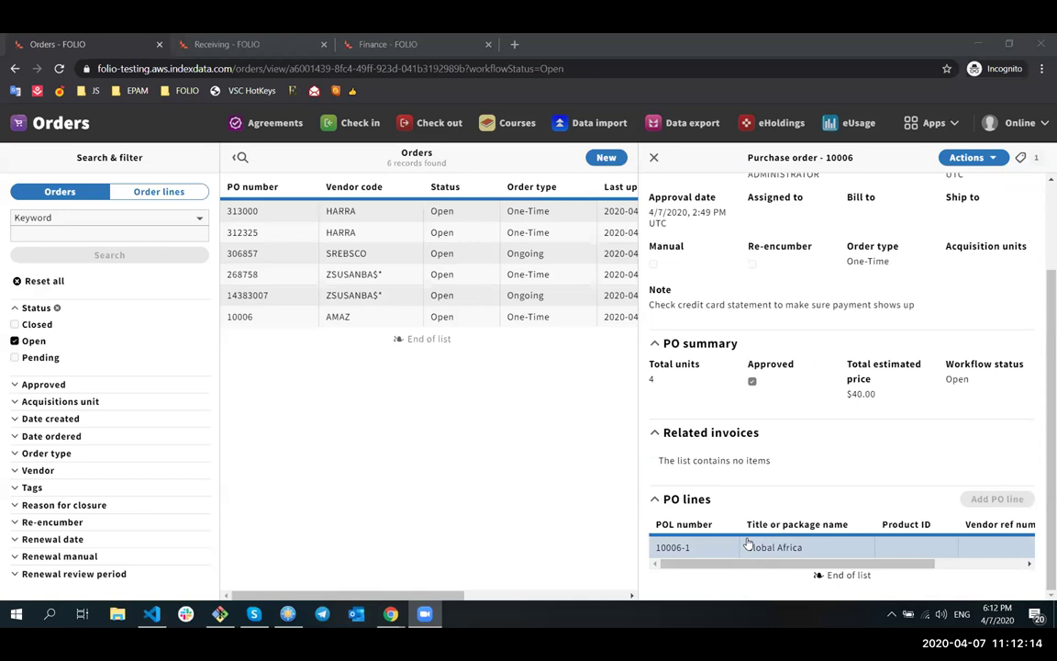
left_click(755, 546)
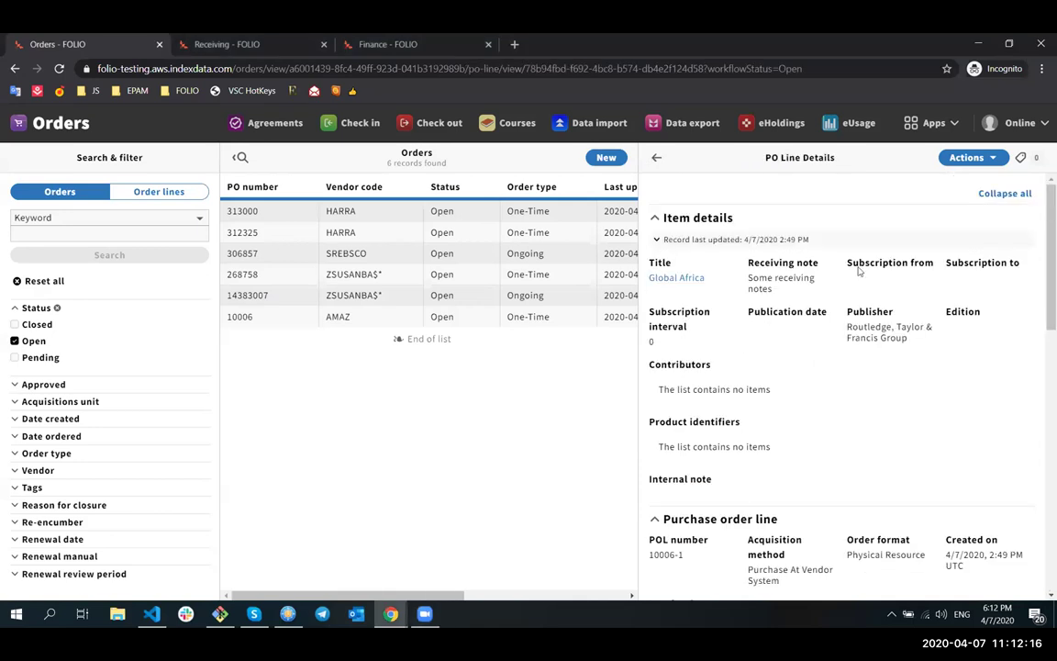
left_click(968, 157)
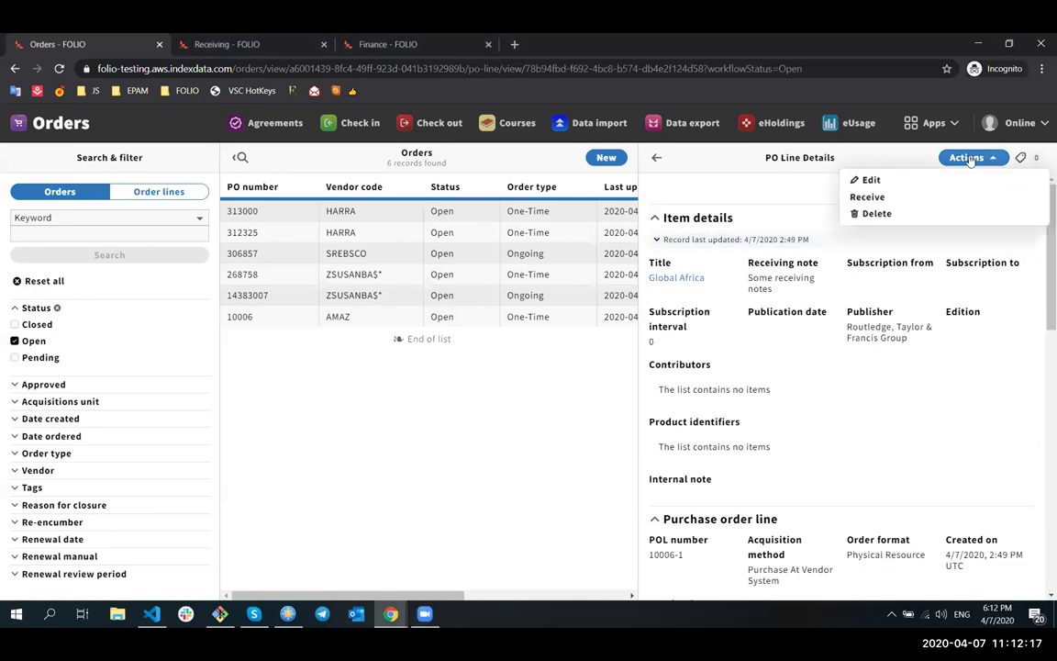
left_click(876, 200)
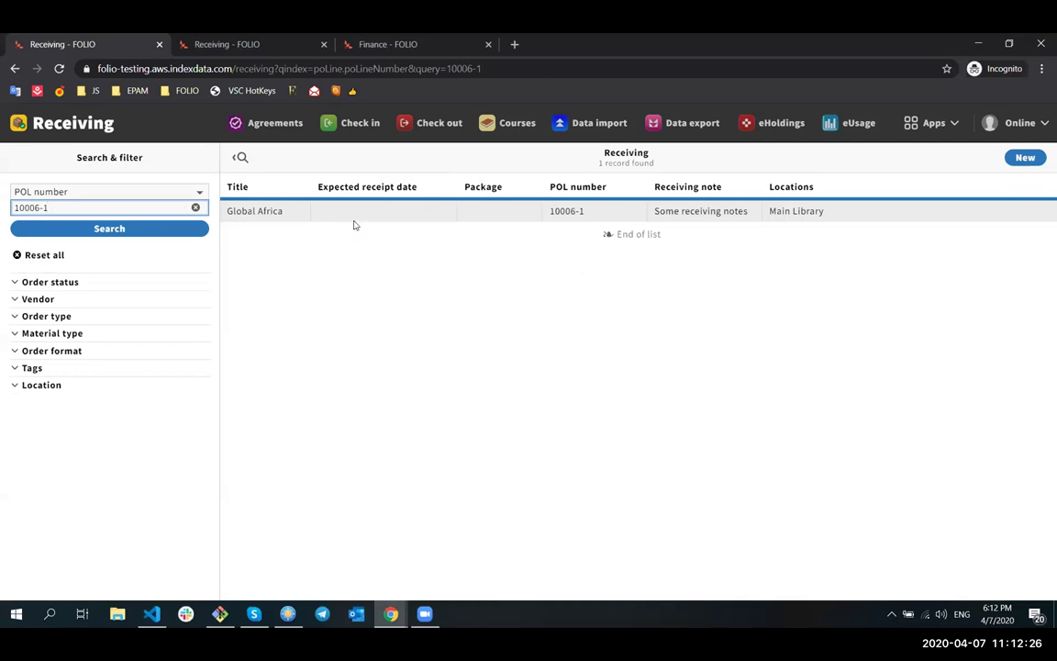
left_click(326, 210)
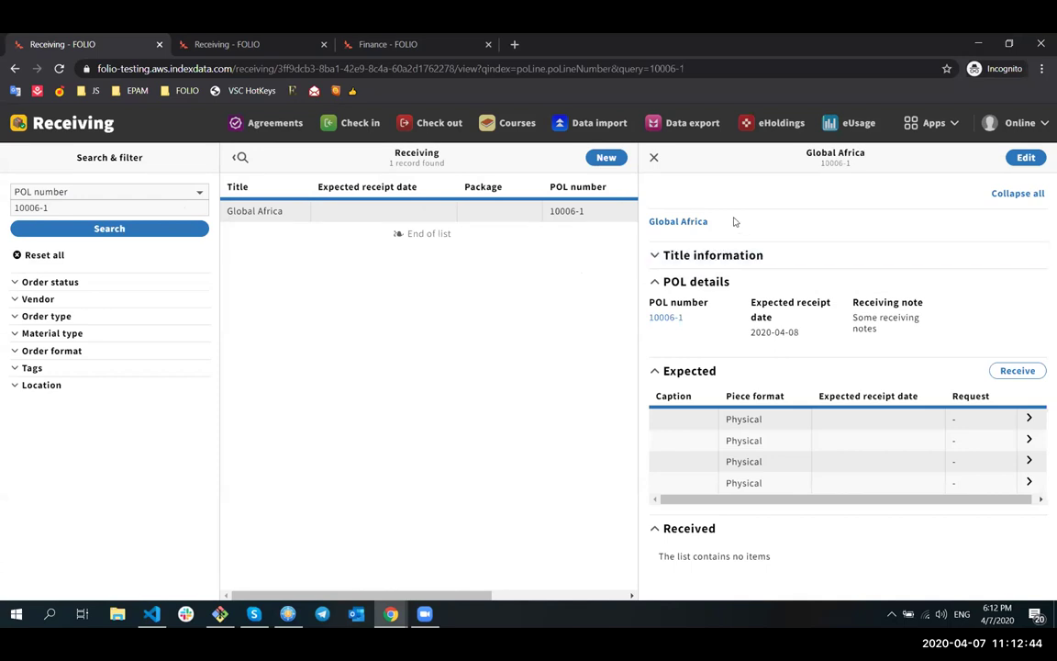
Check the title information and the receiving form for the expected Global Africa pieces, then leave the form without receiving anything
left_click(734, 256)
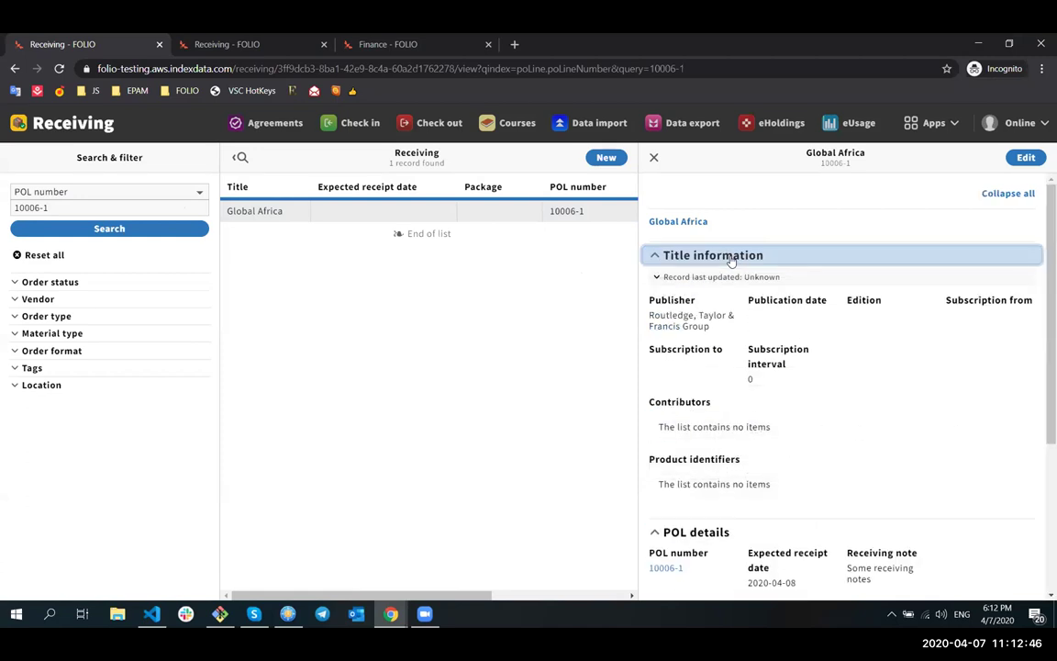
left_click(731, 259)
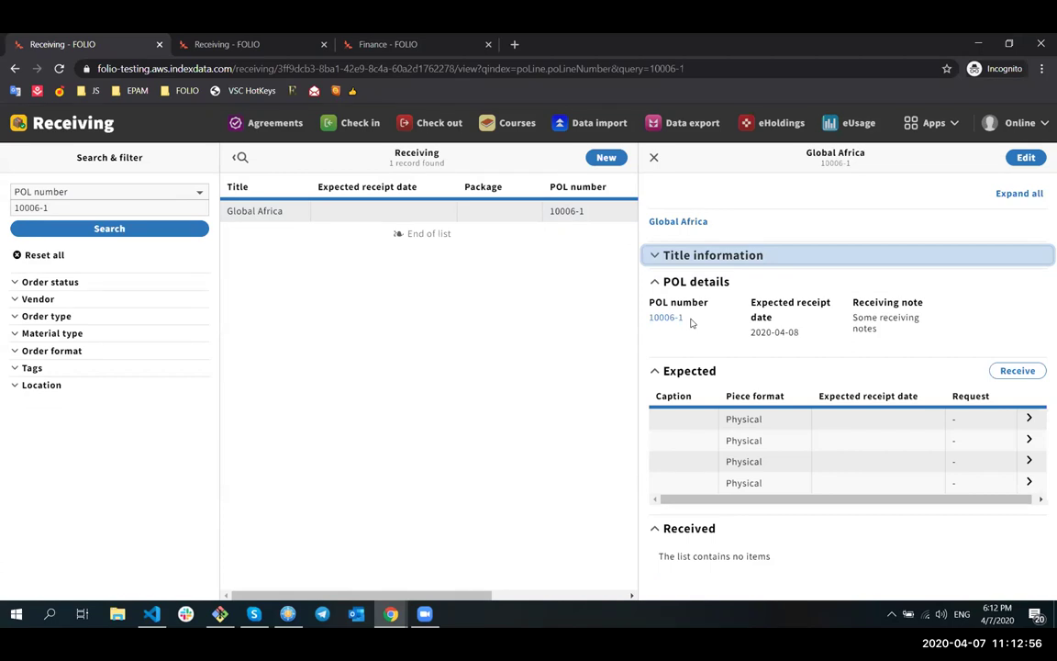
left_click(1018, 372)
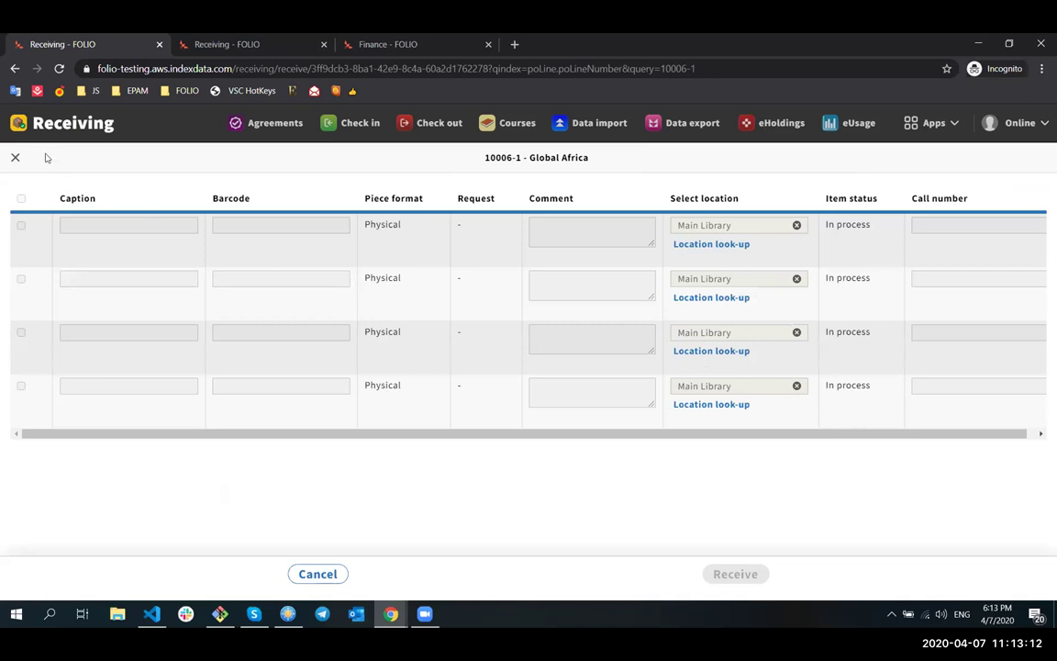
left_click(16, 158)
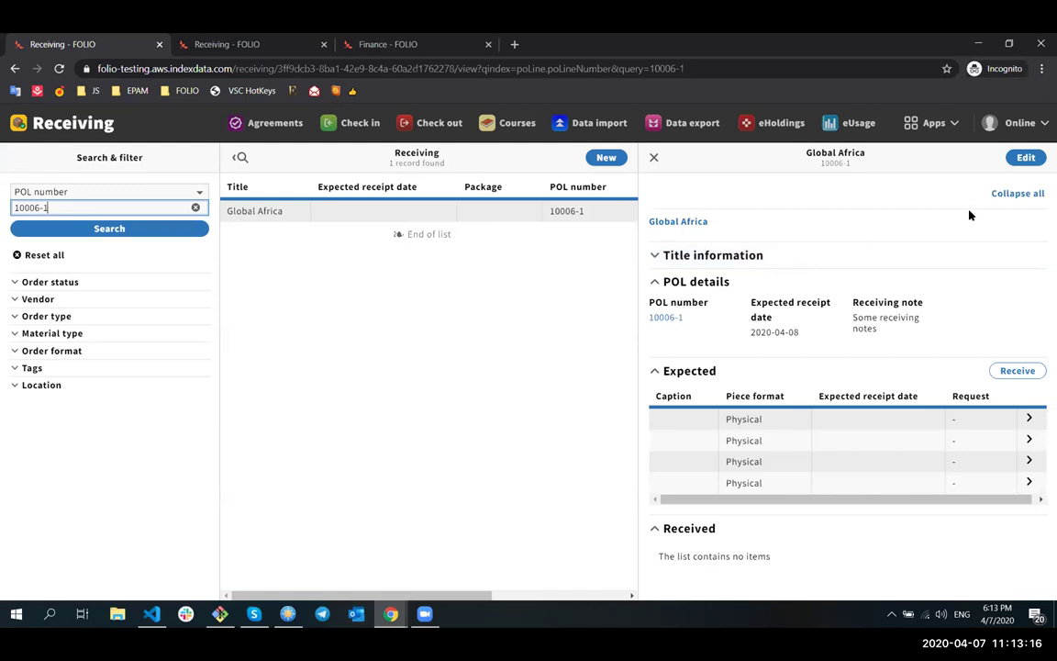
Return to the purchase order through its PO line and close the order with the reason "Custom user's reason"
left_click(665, 316)
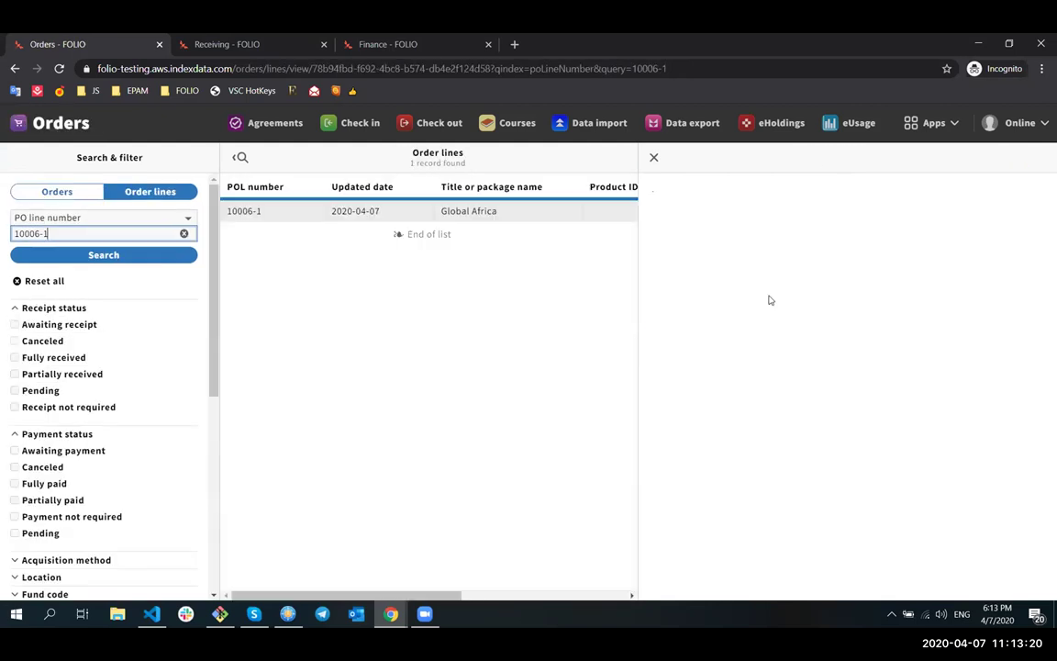
left_click(963, 158)
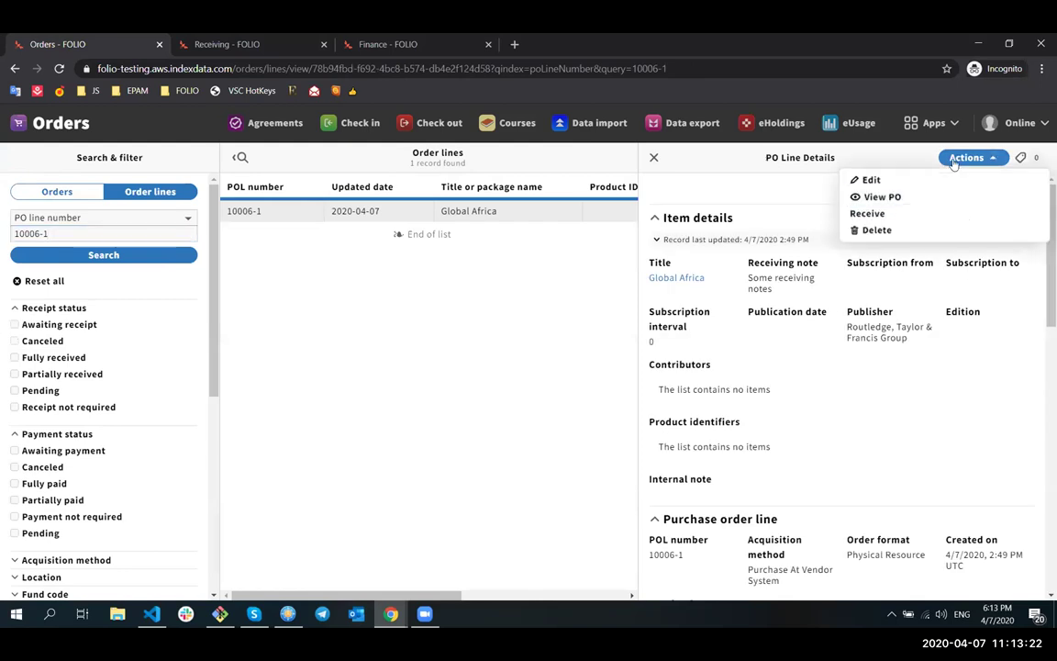
left_click(895, 196)
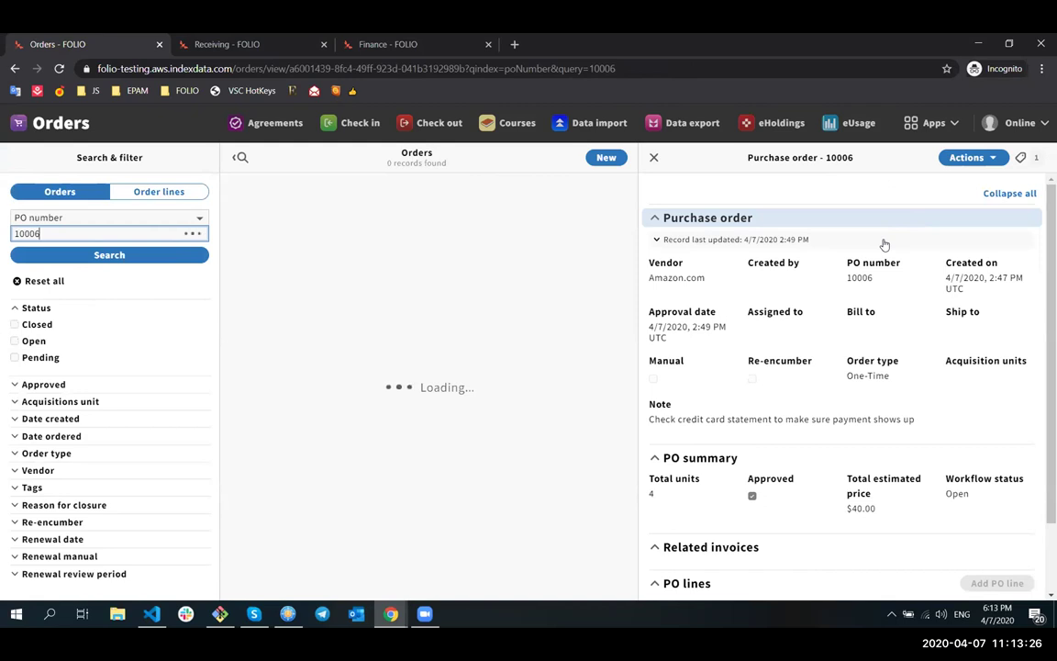
left_click(966, 158)
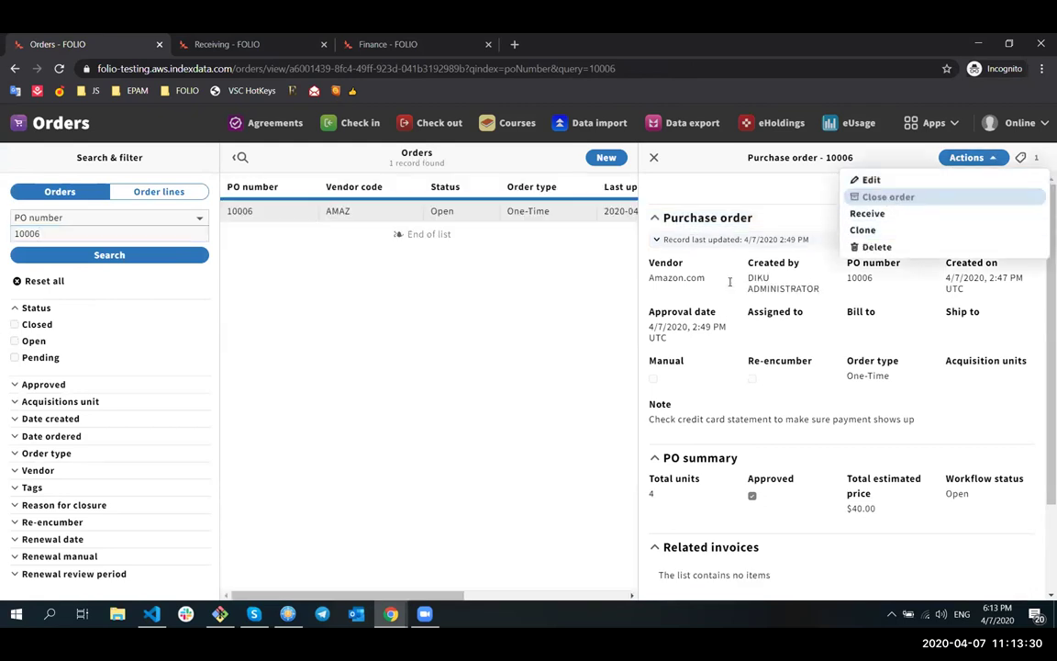
key("Return")
left_click(389, 238)
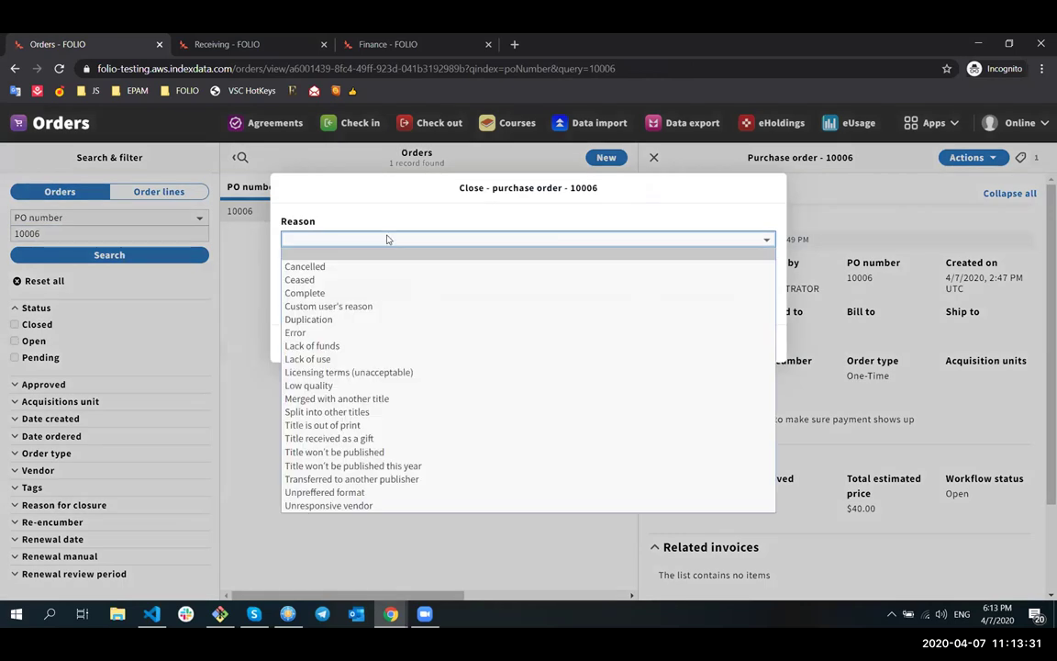
left_click(373, 307)
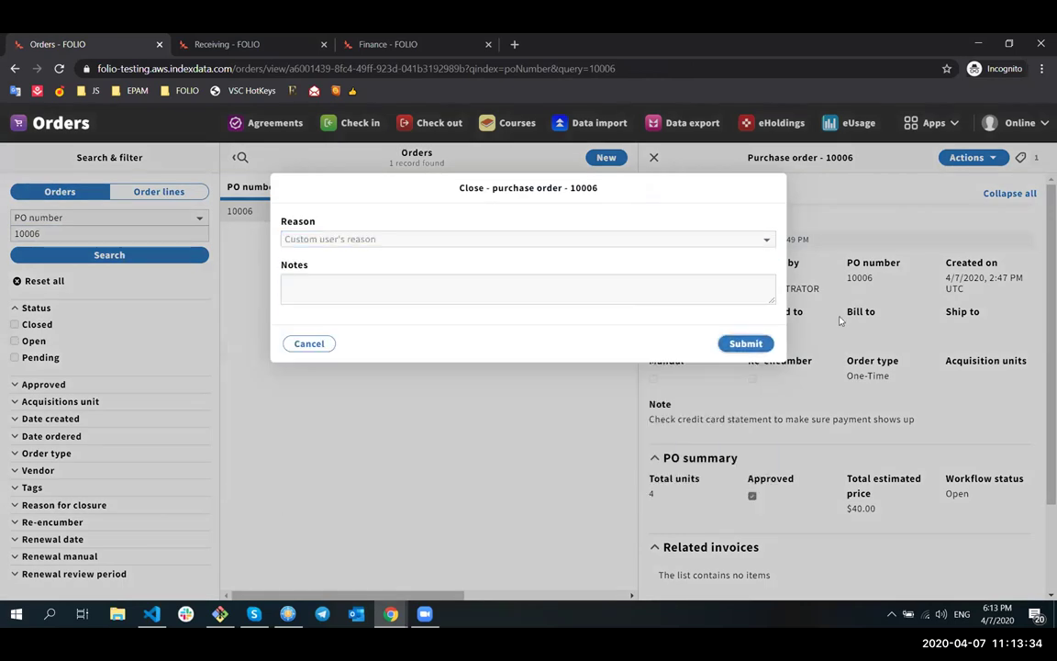
key("Return")
scroll(840, 327, "down", 3)
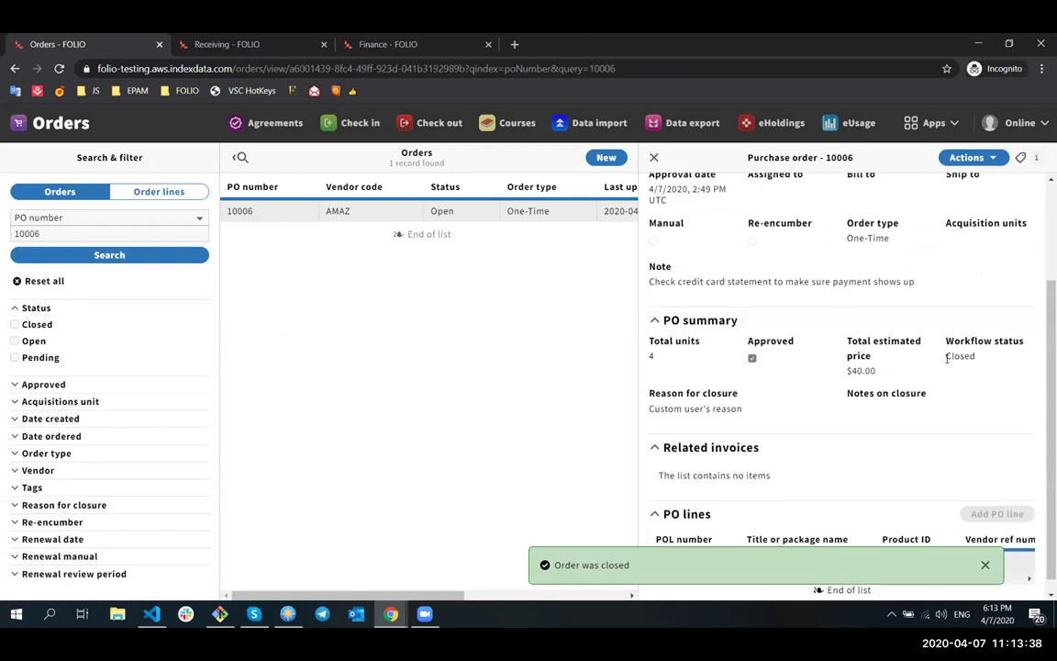
left_click(985, 564)
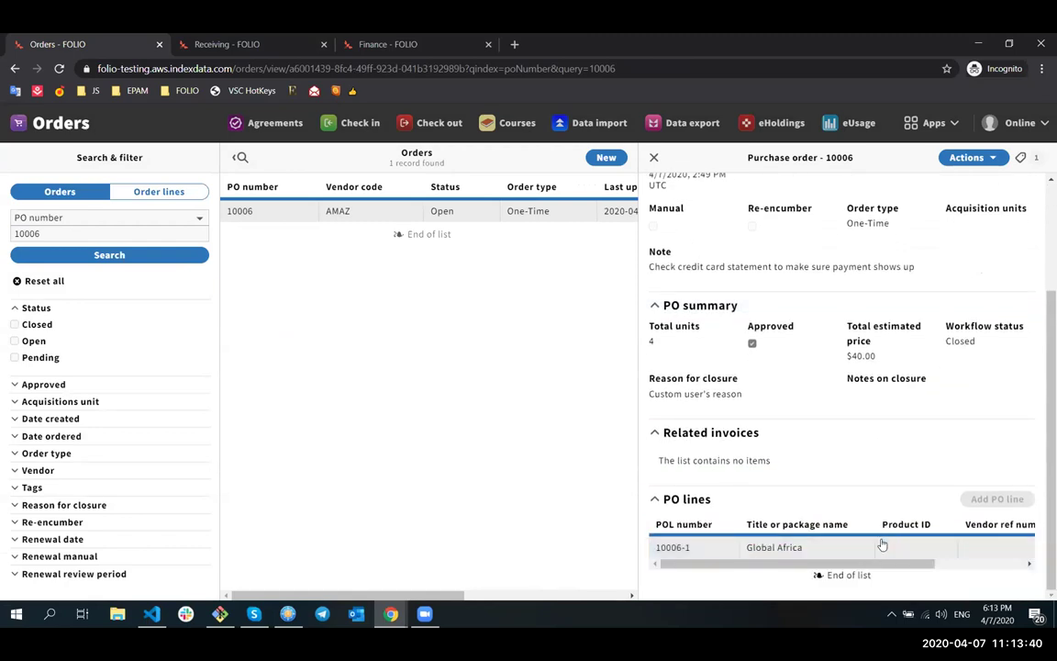
Open the closed order's Global Africa PO line and view its title record in Receiving
left_click(878, 547)
left_click(968, 157)
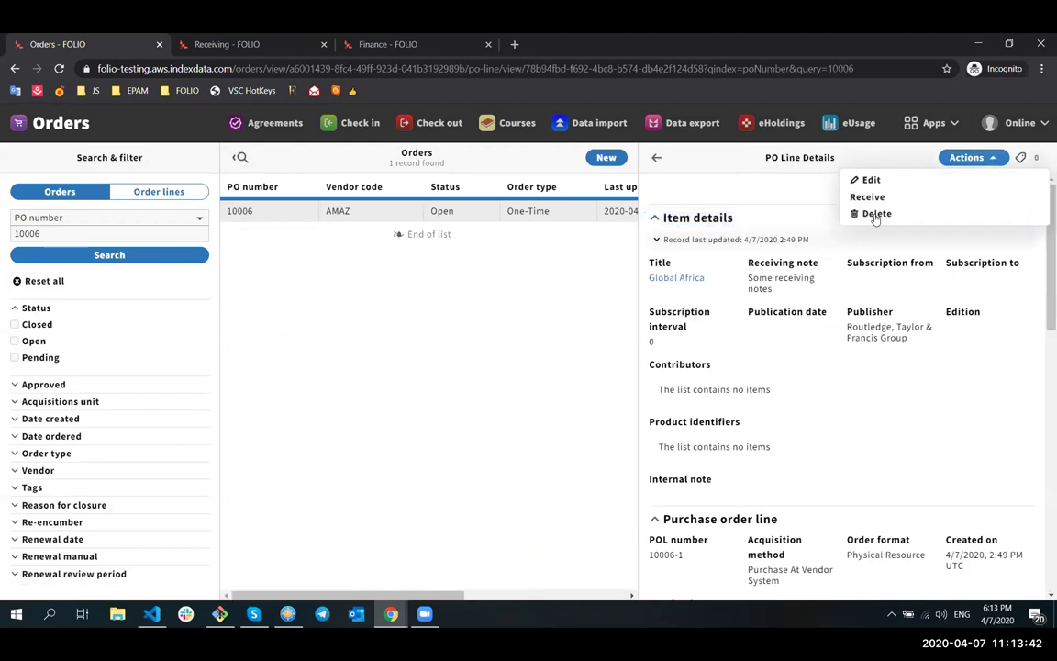
left_click(868, 198)
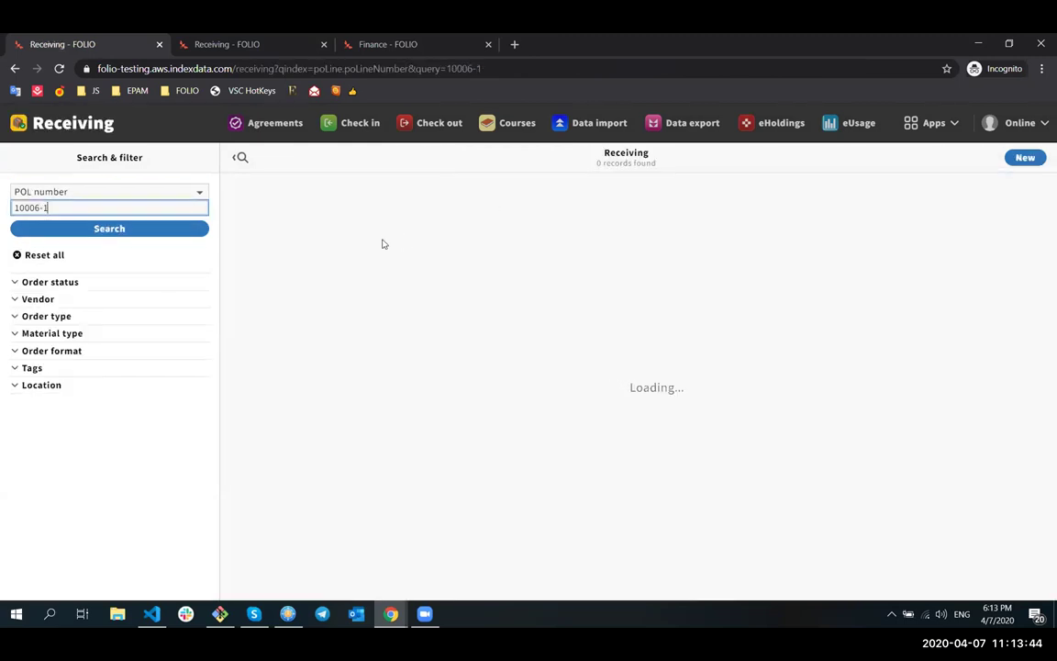
left_click(381, 221)
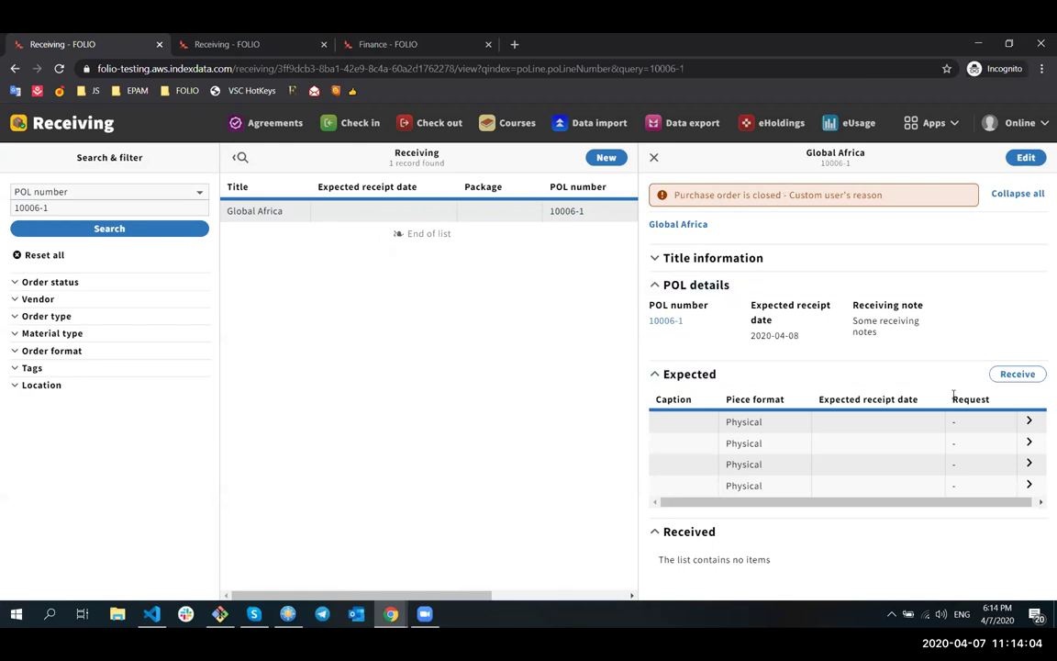
Check the item status of the Global Africa pieces in the receiving form and in the Inventory instance record
left_click(1016, 373)
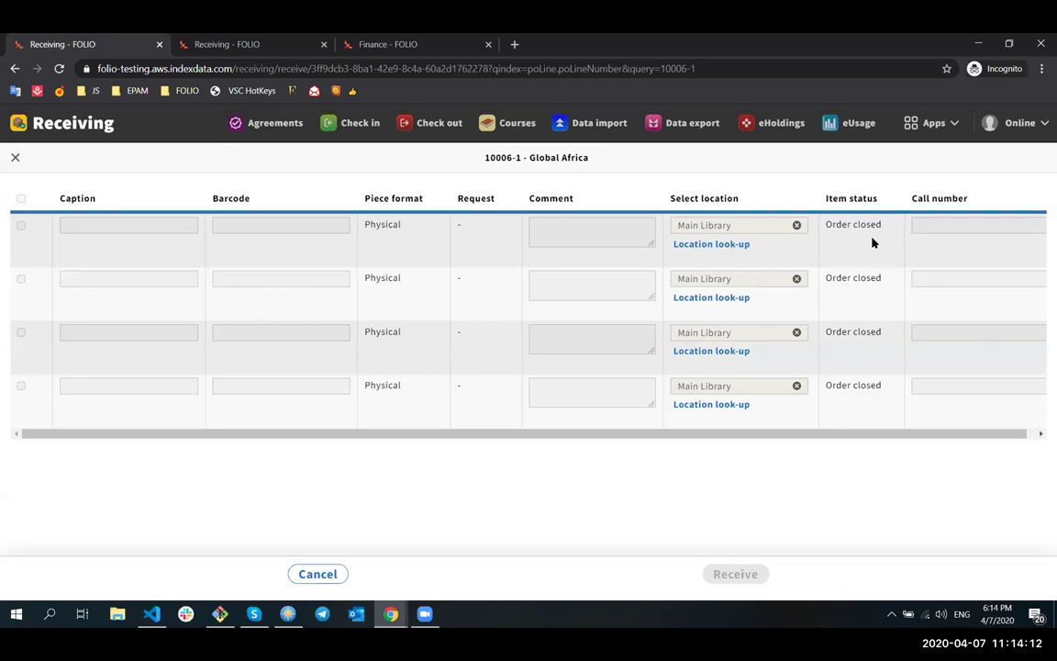
left_click(734, 245)
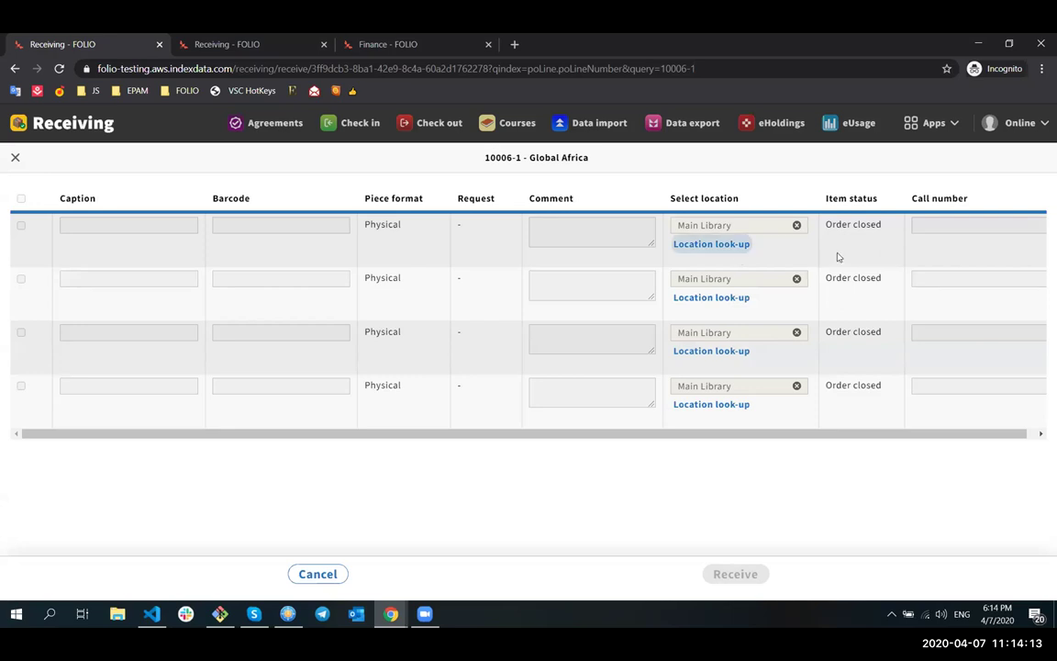
left_click(15, 157)
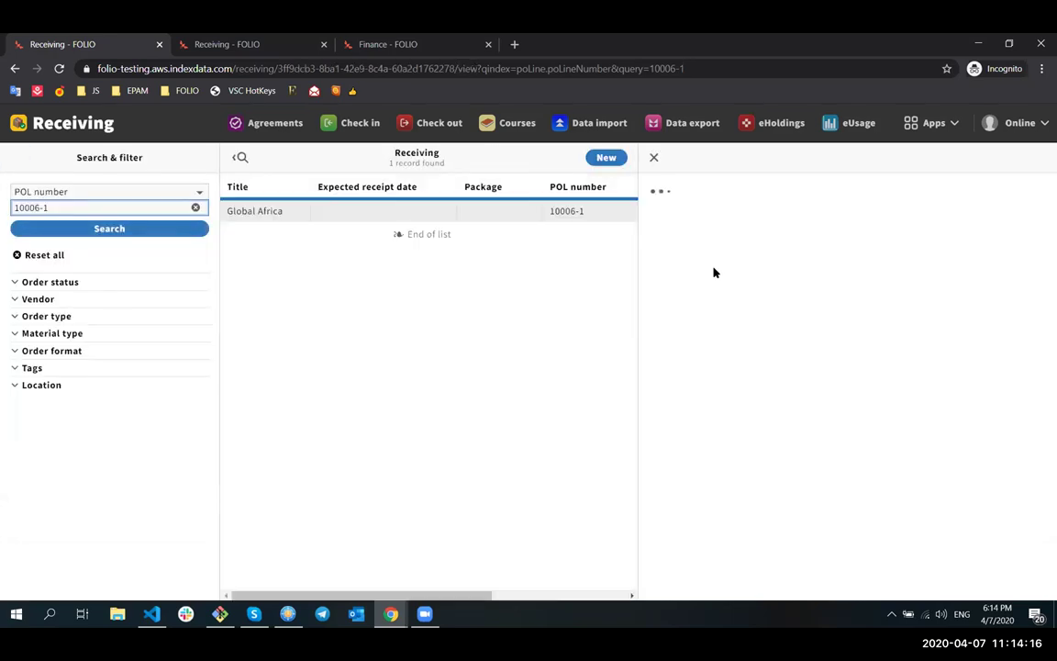
left_click(679, 224)
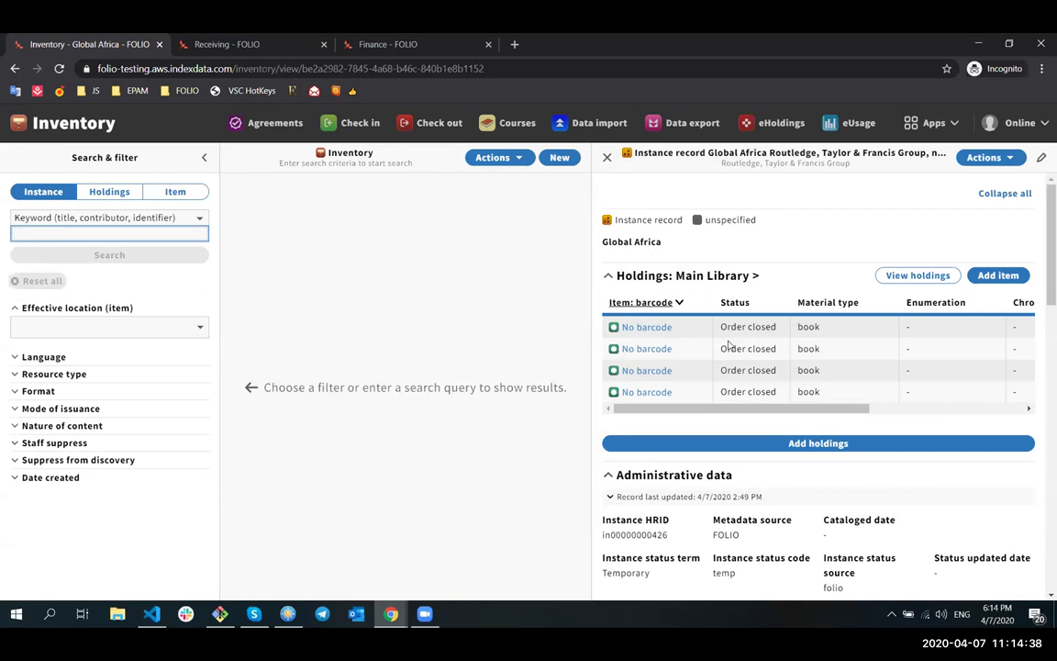
Switch to the Finance app and open the DEMO_FUND record from the fund list
left_click(932, 126)
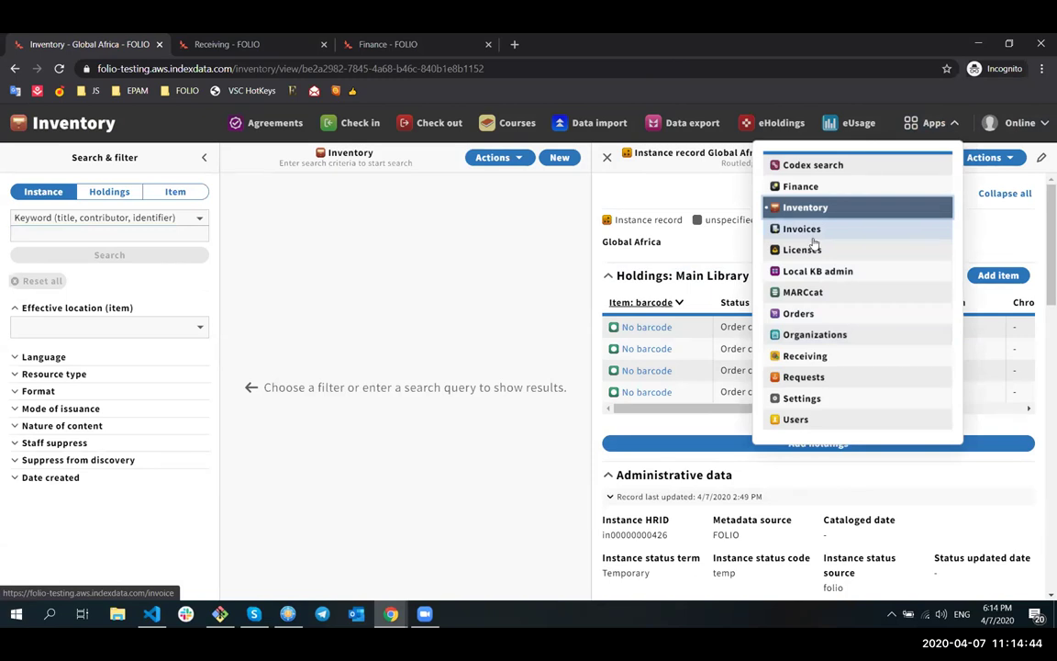
key("Up")
key("Return")
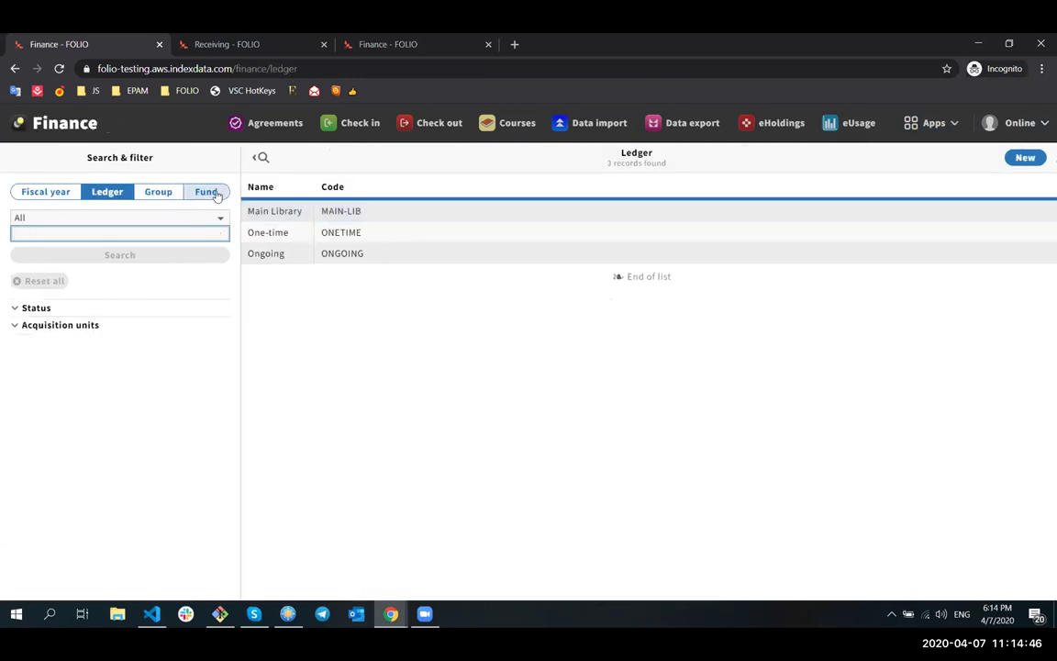
left_click(207, 191)
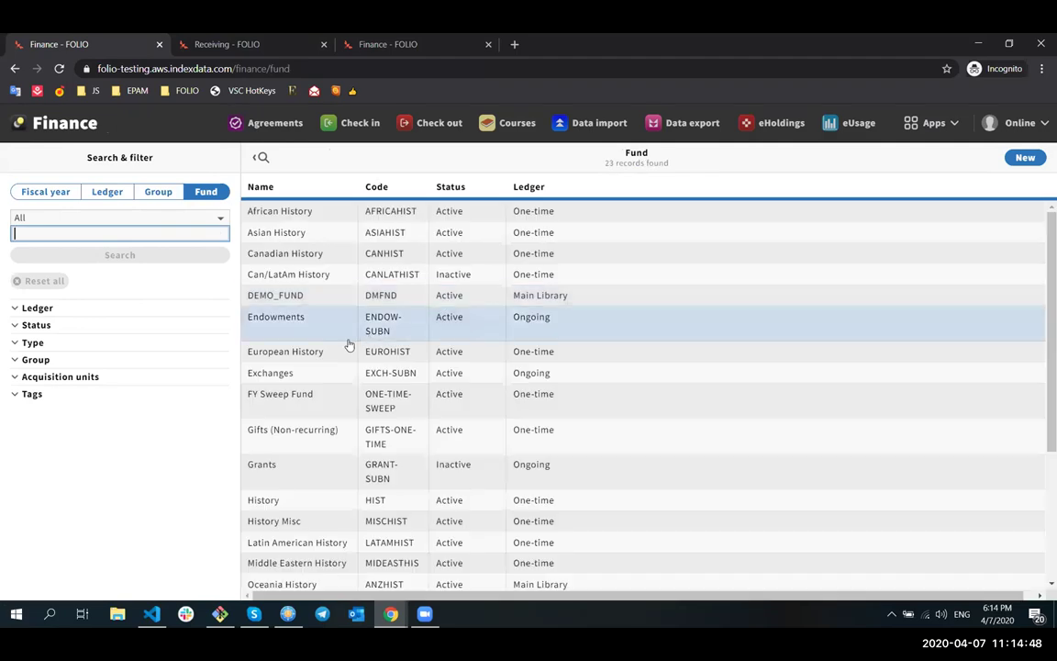
left_click(303, 312)
left_click(300, 299)
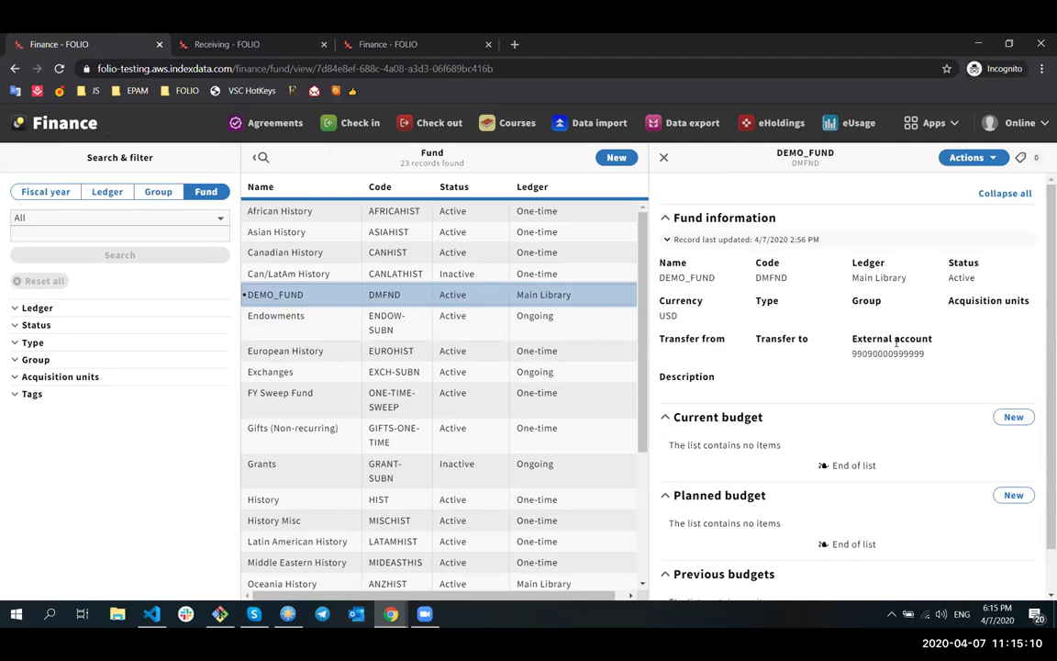
Create an active current budget for DEMO_FUND in FY2020 with an allocated amount of 0
left_click(1013, 418)
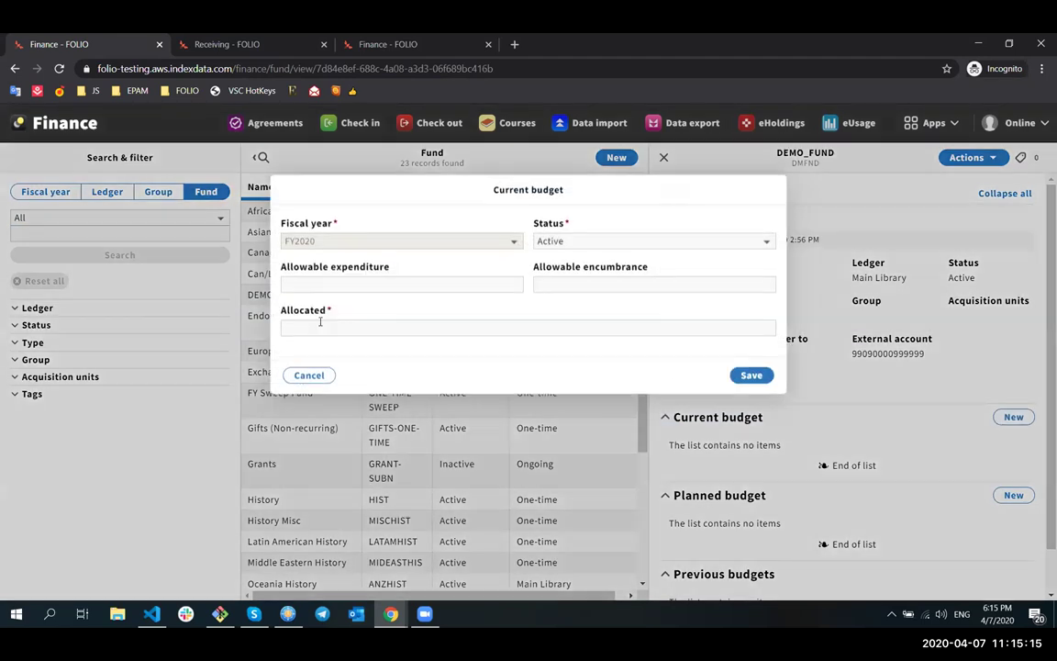
left_click(320, 326)
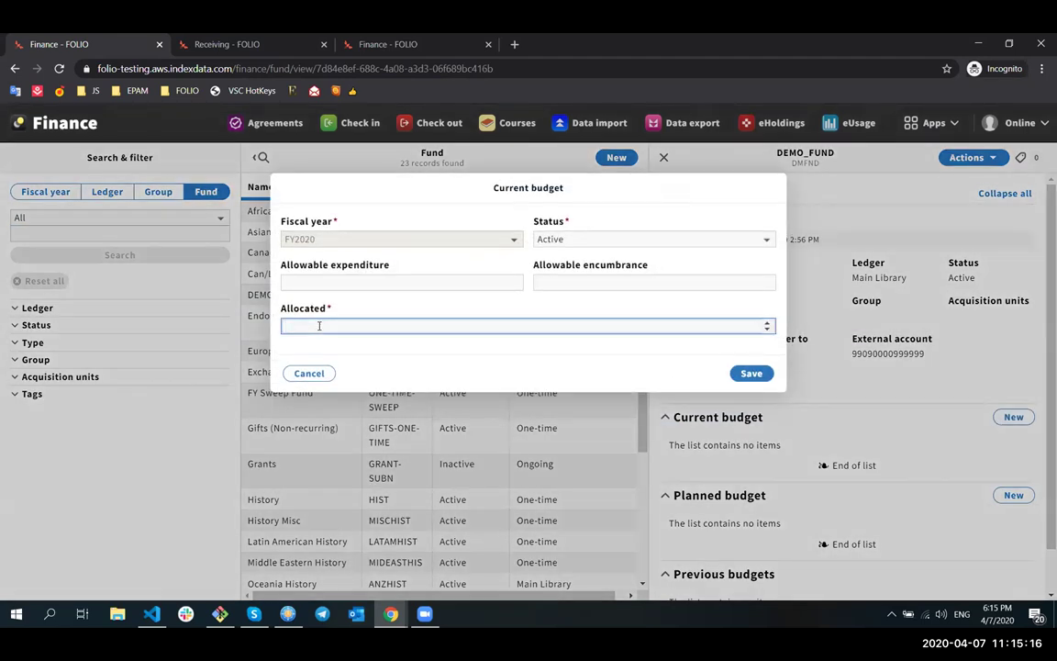
type("0")
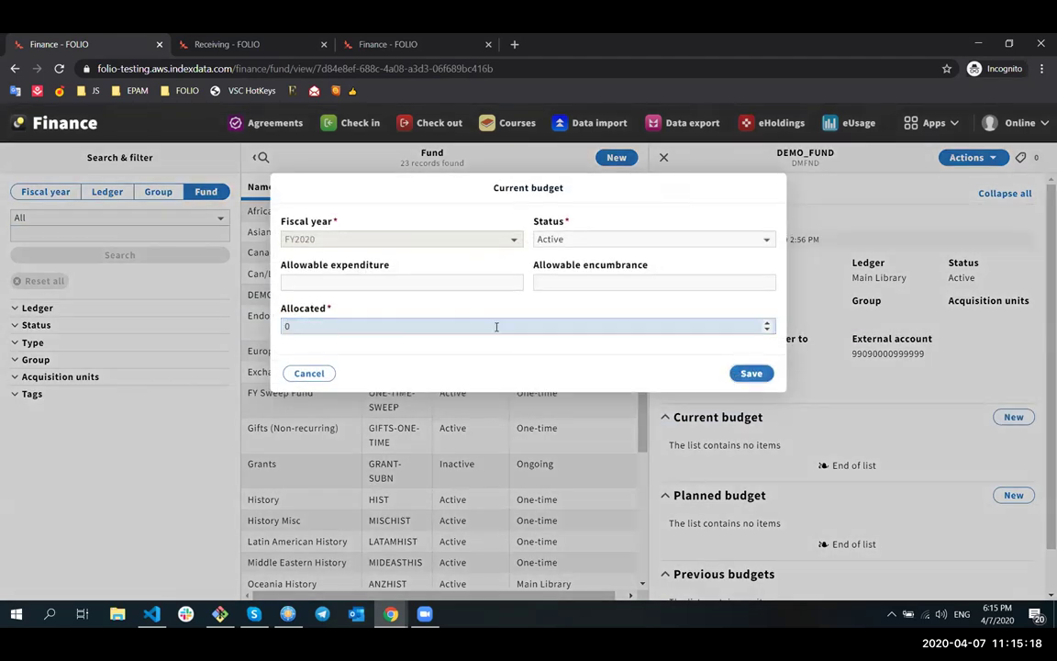
key("Return")
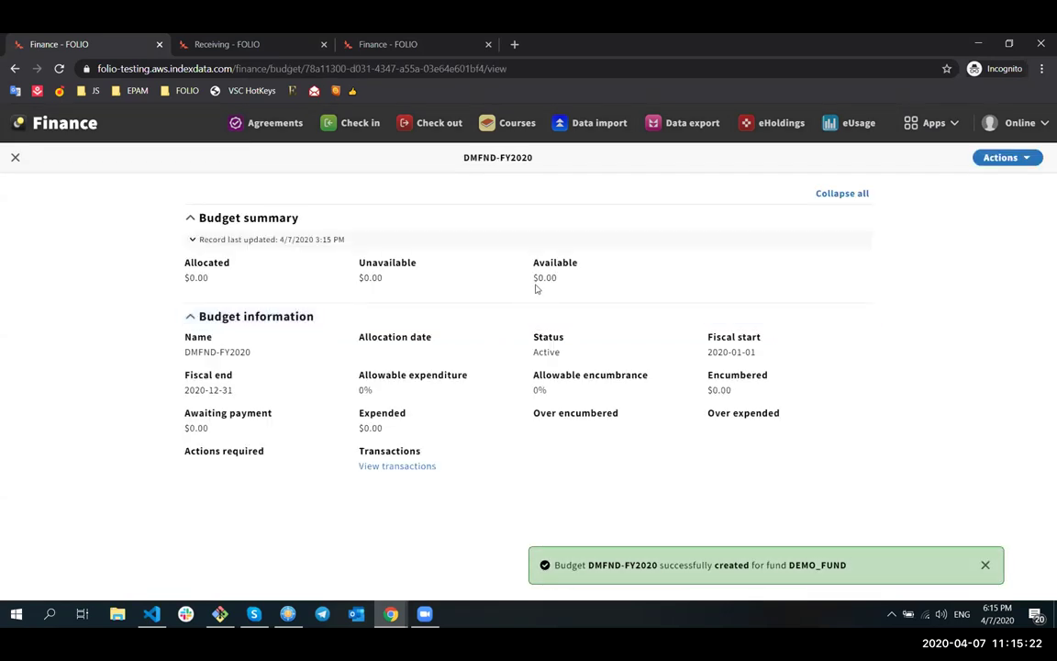
Delete DEMO_FUND's FY2020 budget and confirm the deletion
left_click(1006, 168)
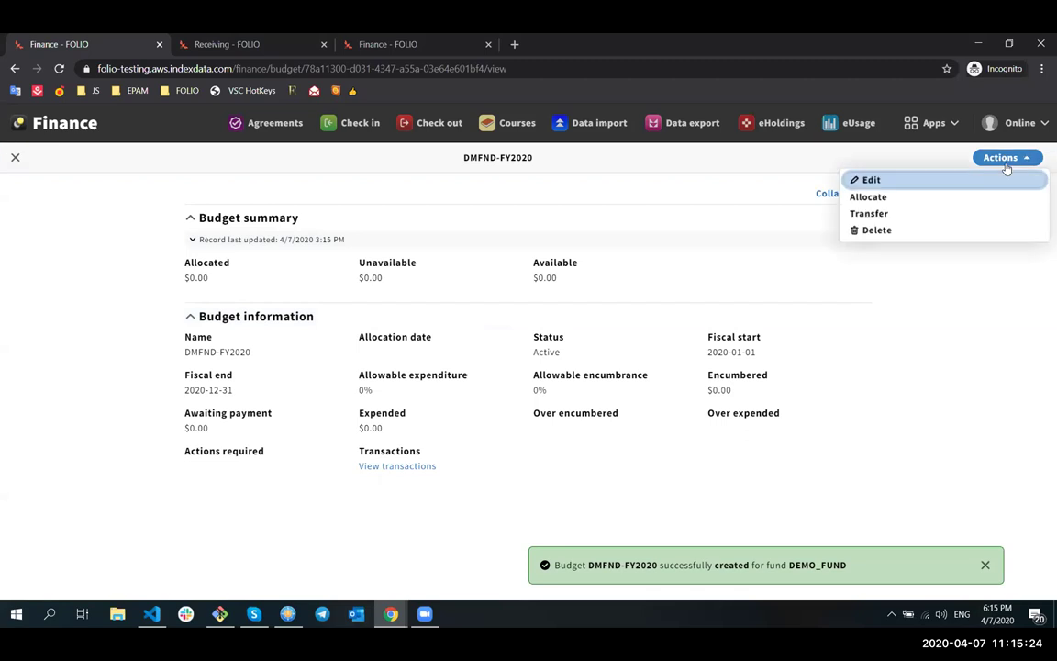
left_click(863, 237)
left_click(667, 261)
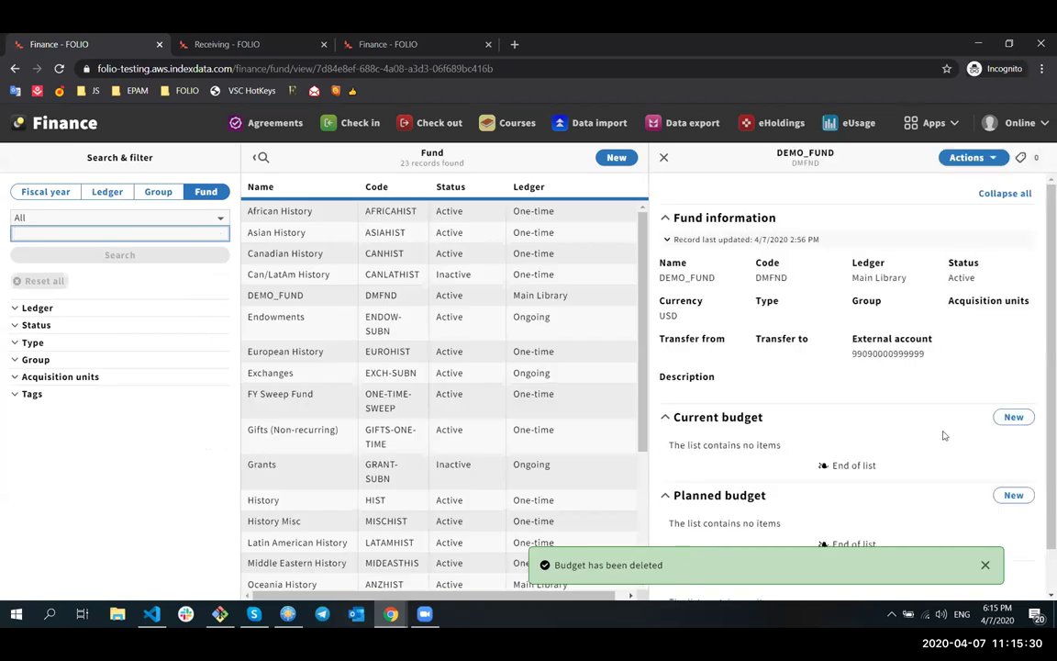
Create an active current budget for DEMO_FUND in FY2020 with an allocated amount of 1
left_click(1008, 417)
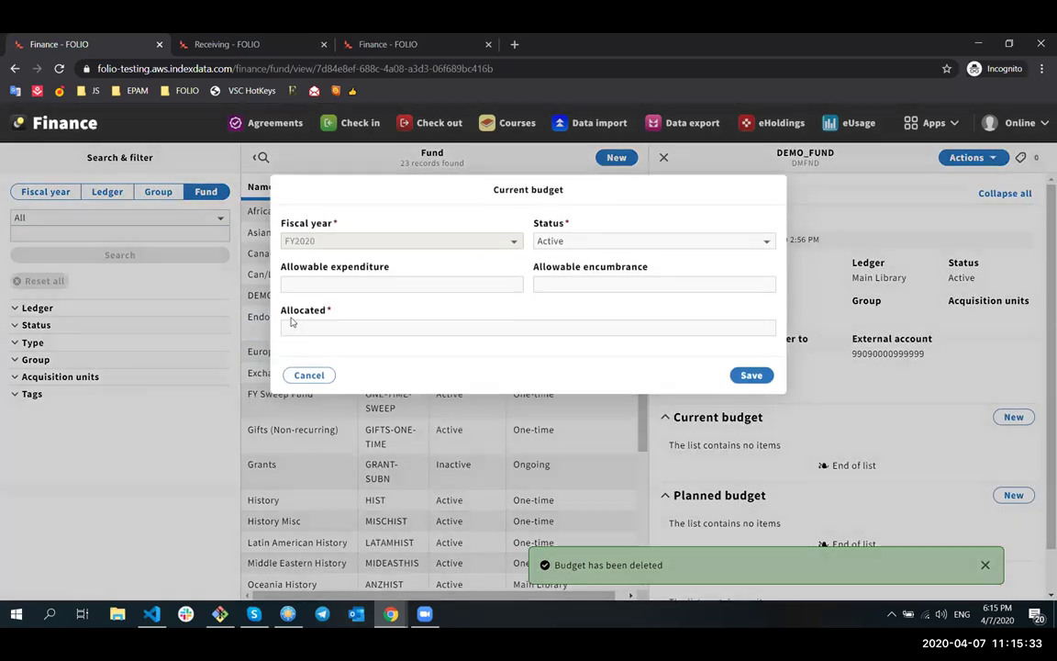
key("Return")
left_click(302, 325)
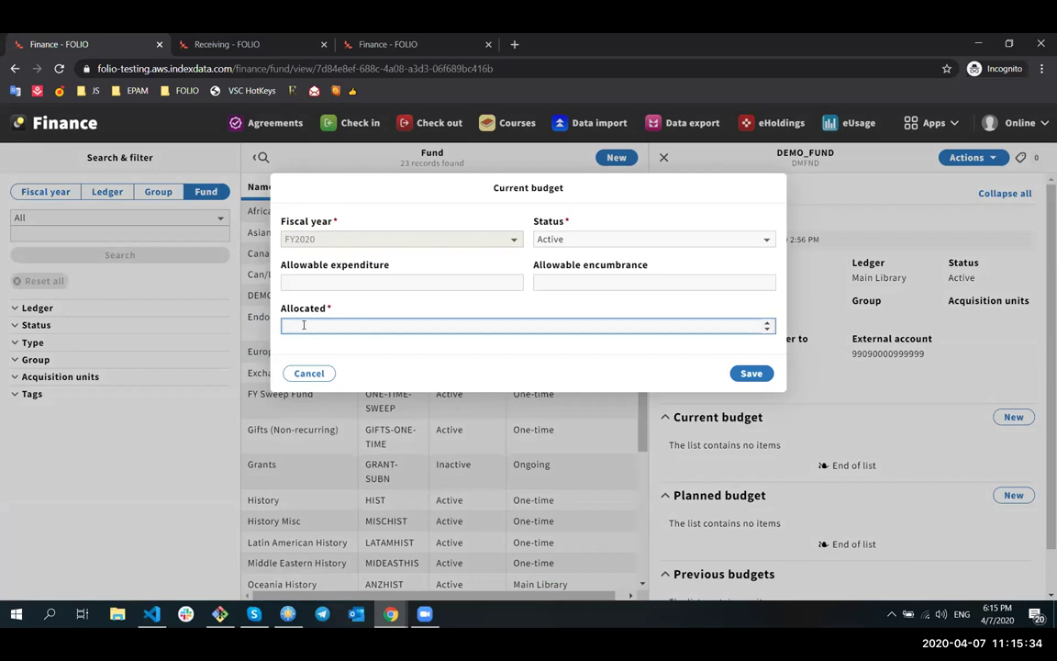
type("1")
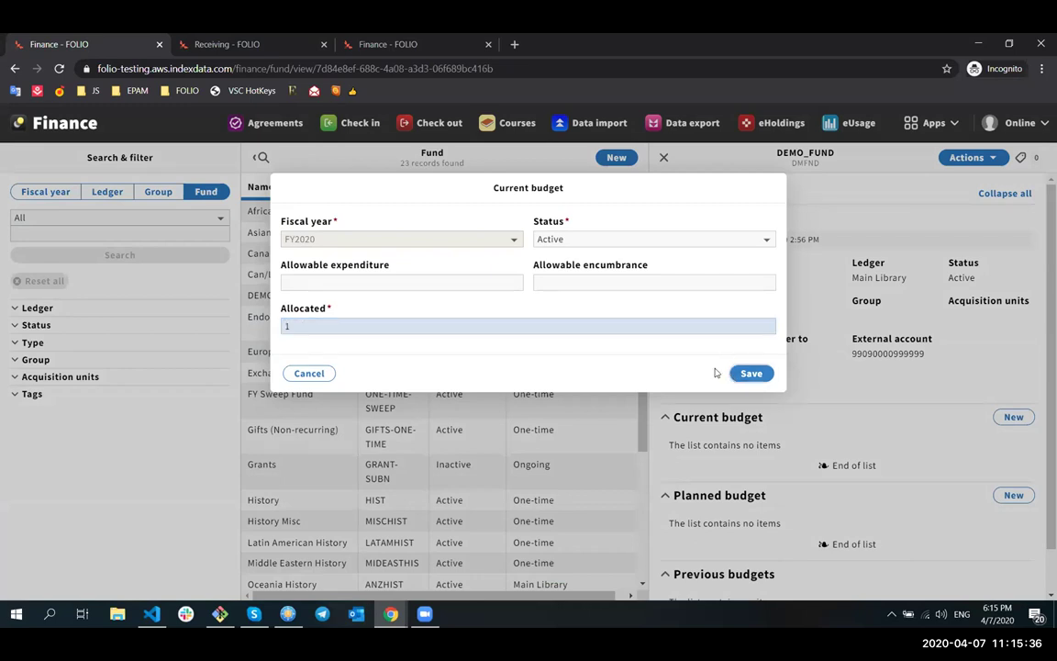
left_click(748, 373)
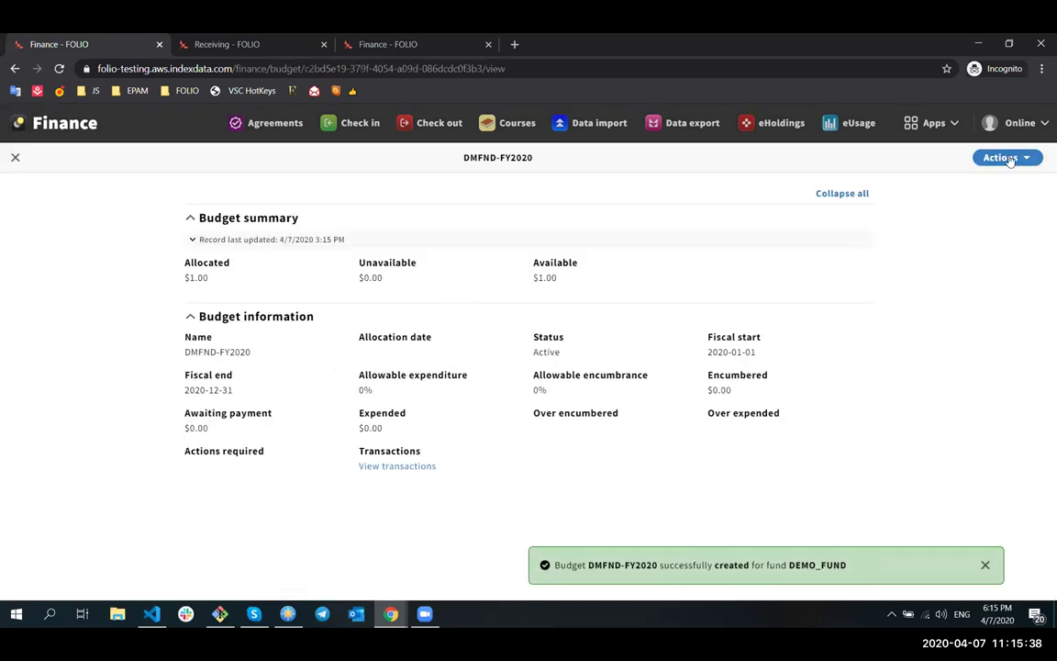
Try to delete the DMFND-FY2020 budget that has a nonzero allocation and check its allocated amount
left_click(1009, 157)
left_click(879, 228)
left_click(685, 261)
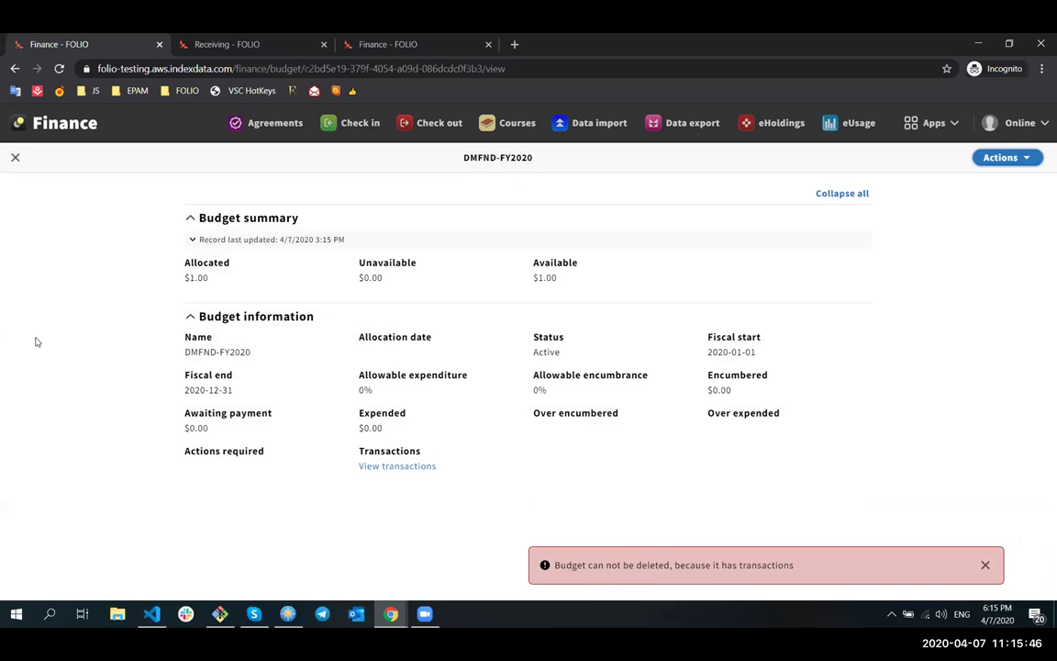
double_click(195, 277)
left_click(197, 278)
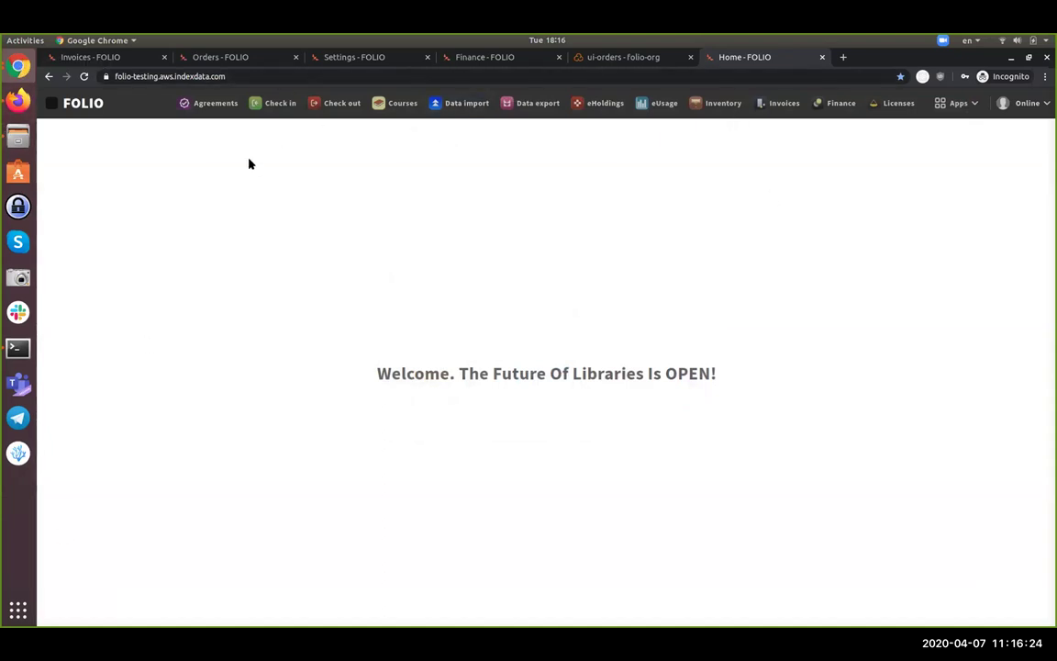
left_click(240, 59)
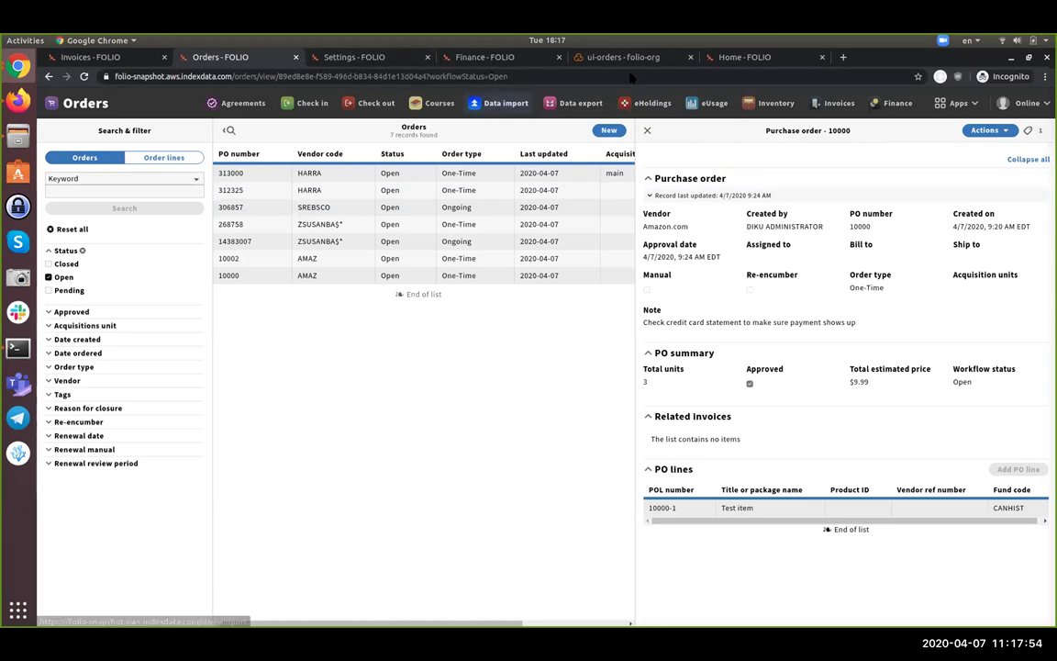
left_click(660, 78)
left_click(658, 68)
key("ctrl+9")
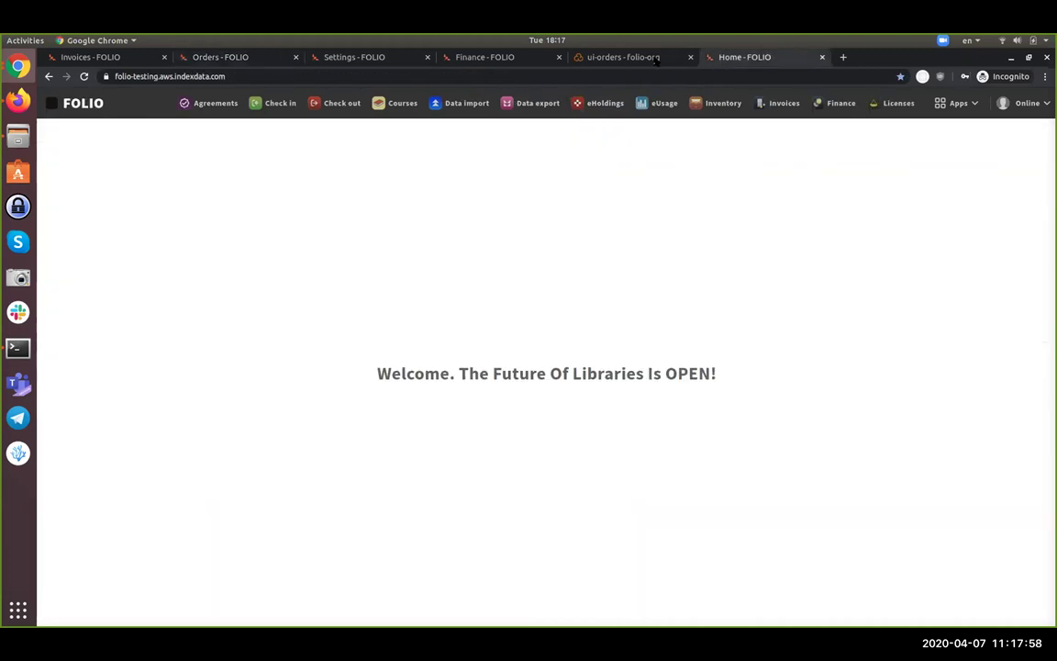
Open the ui-orders project in SonarCloud and show its Coverage history graph in the project activity
left_click(681, 60)
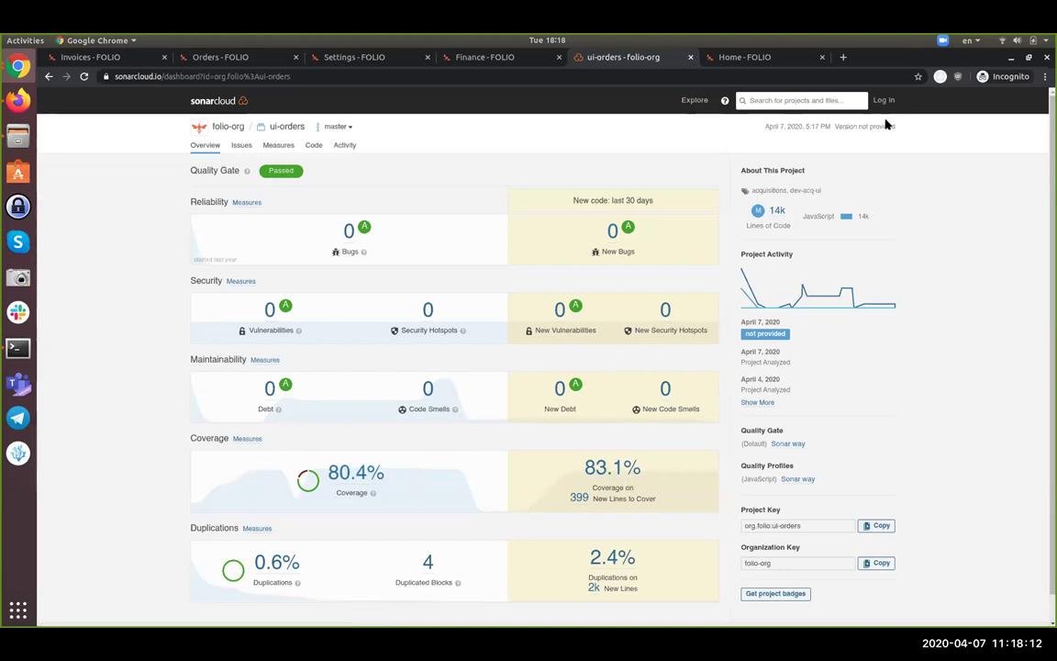
left_click(846, 295)
left_click(460, 204)
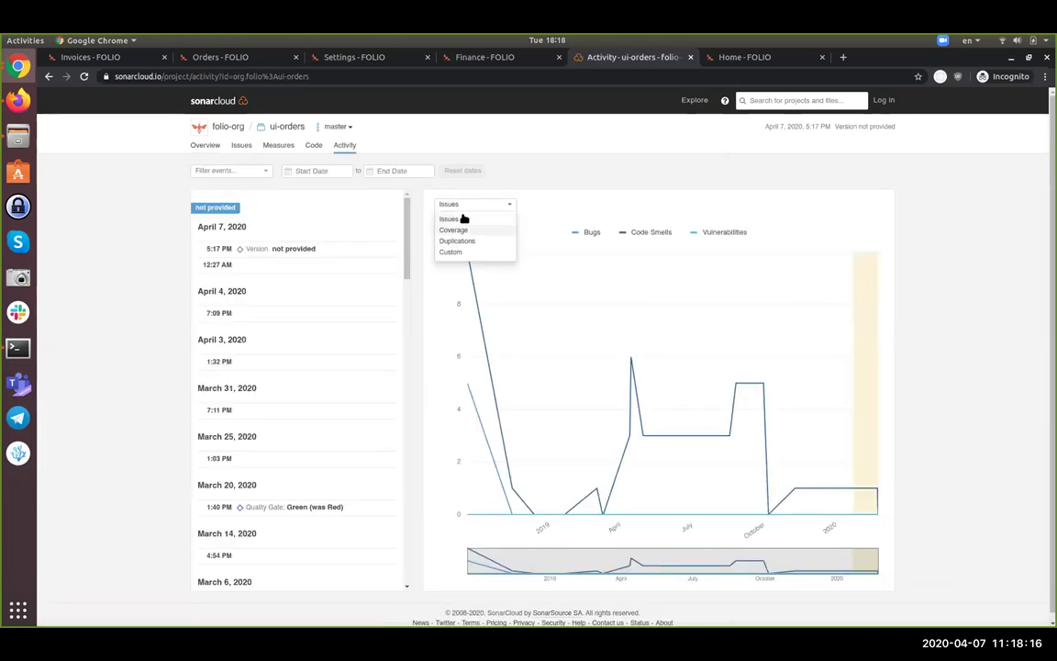
left_click(464, 217)
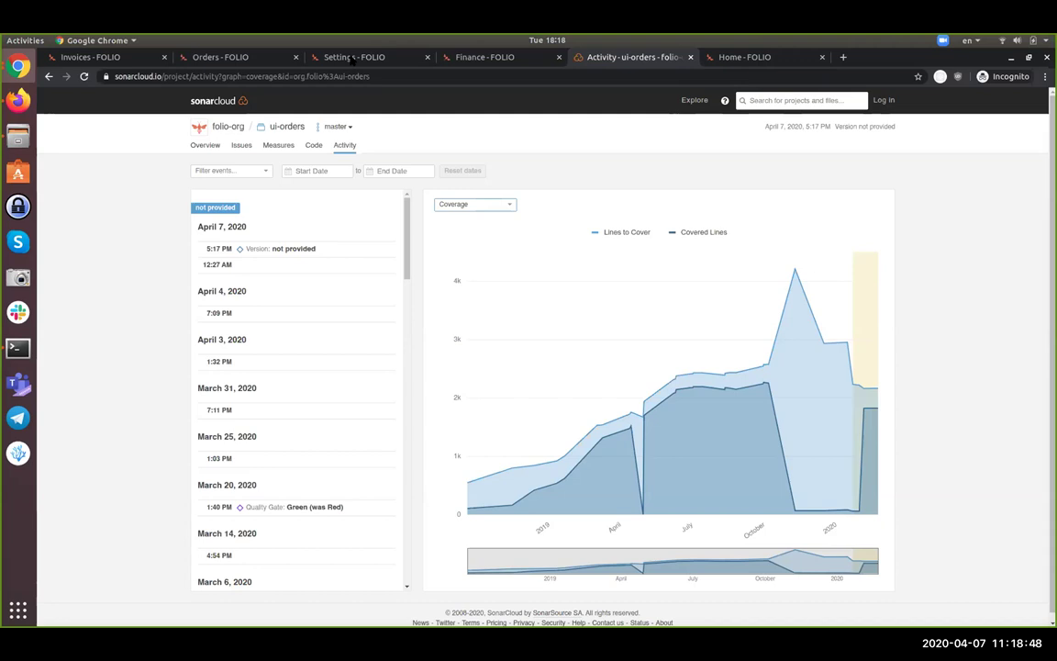
Return to purchase order 10000 in the Orders app and check its total estimated price
left_click(193, 58)
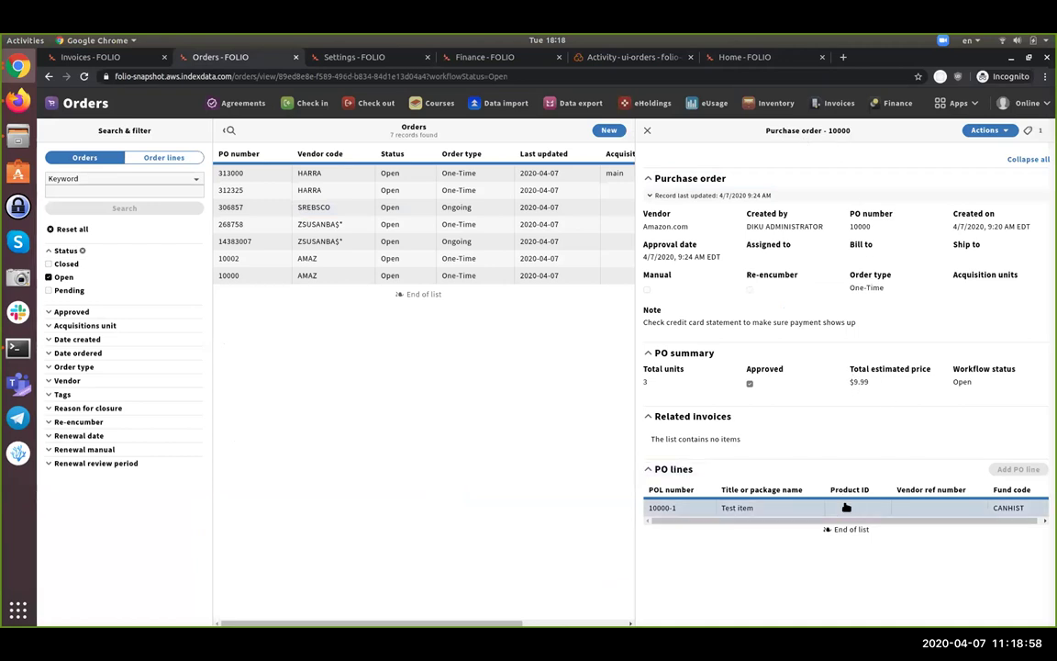
left_click_drag(848, 381, 872, 384)
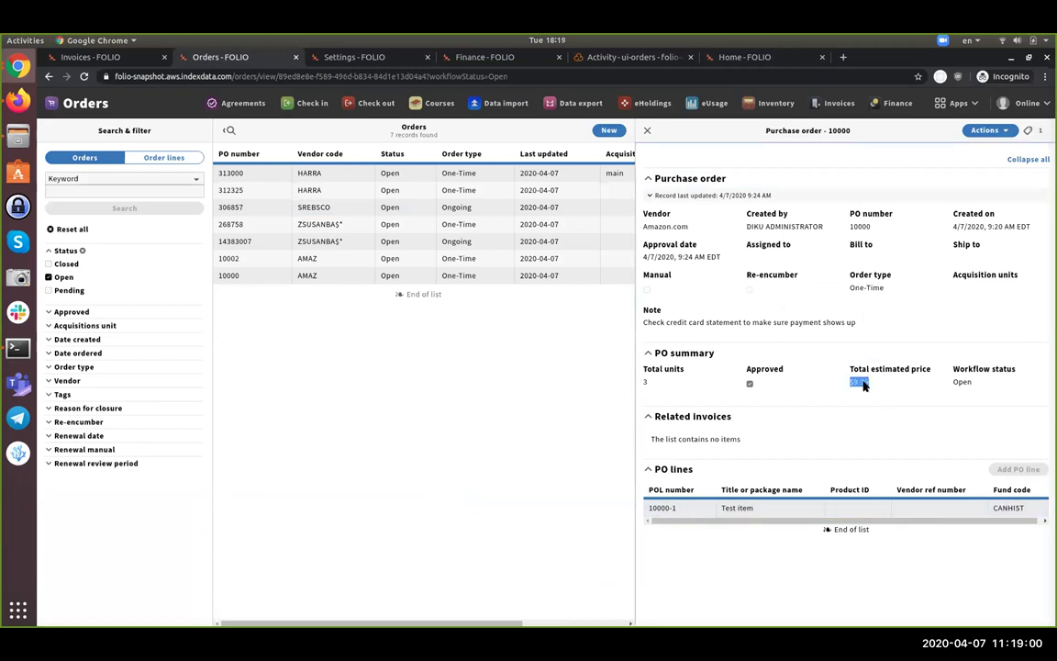
left_click(875, 386)
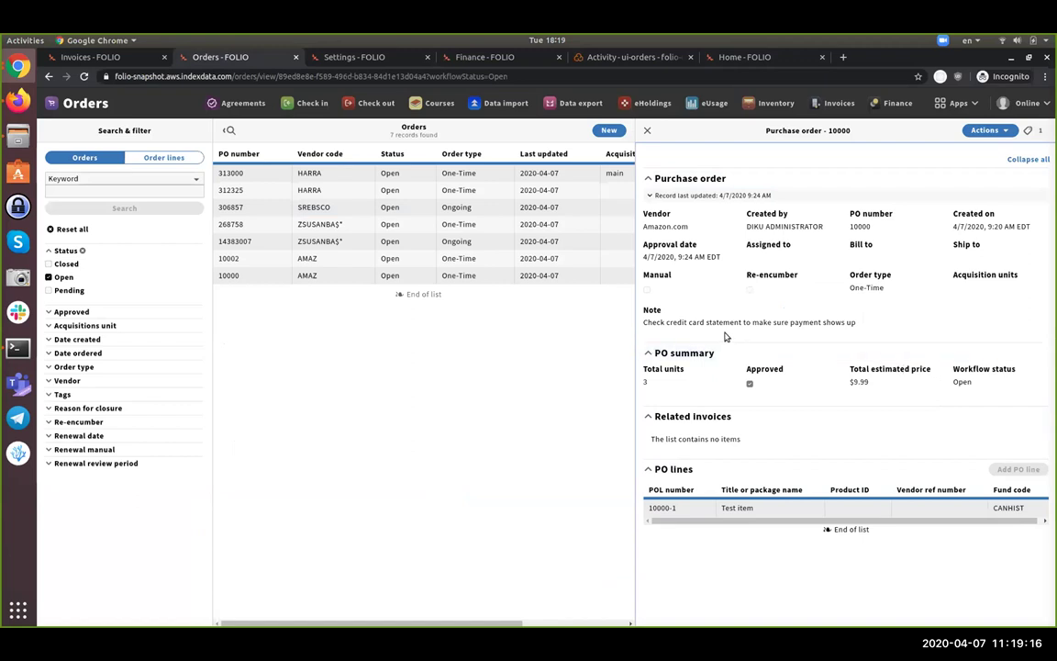
Review invoice TESTINV001 in the Invoices app, checking its total amount, available actions, invoice line and voucher information
left_click(129, 57)
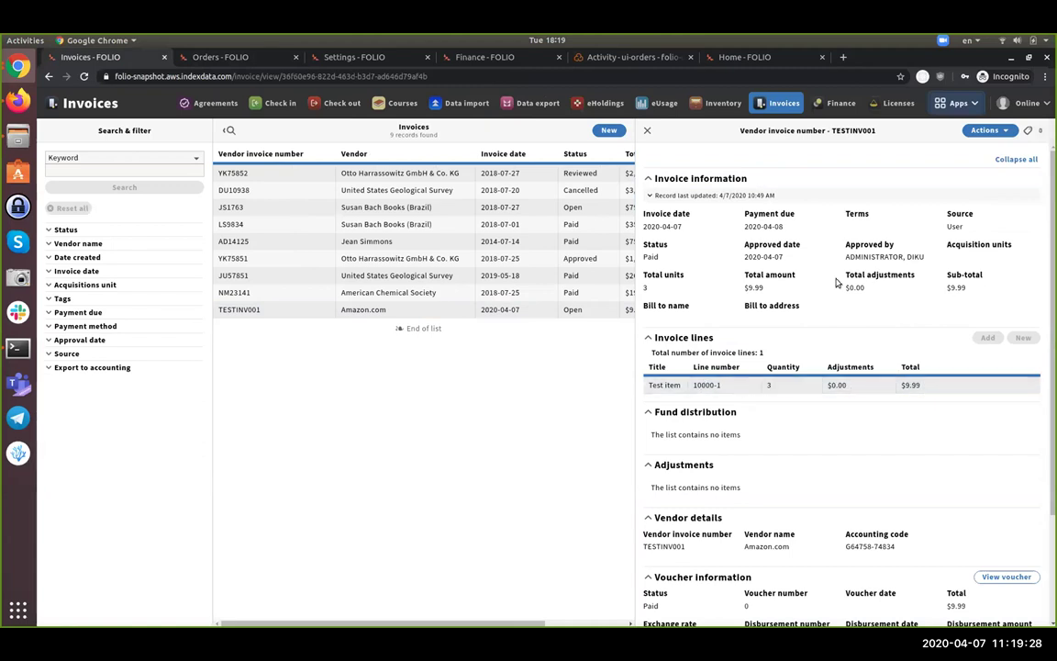
left_click_drag(747, 289, 776, 288)
left_click(776, 288)
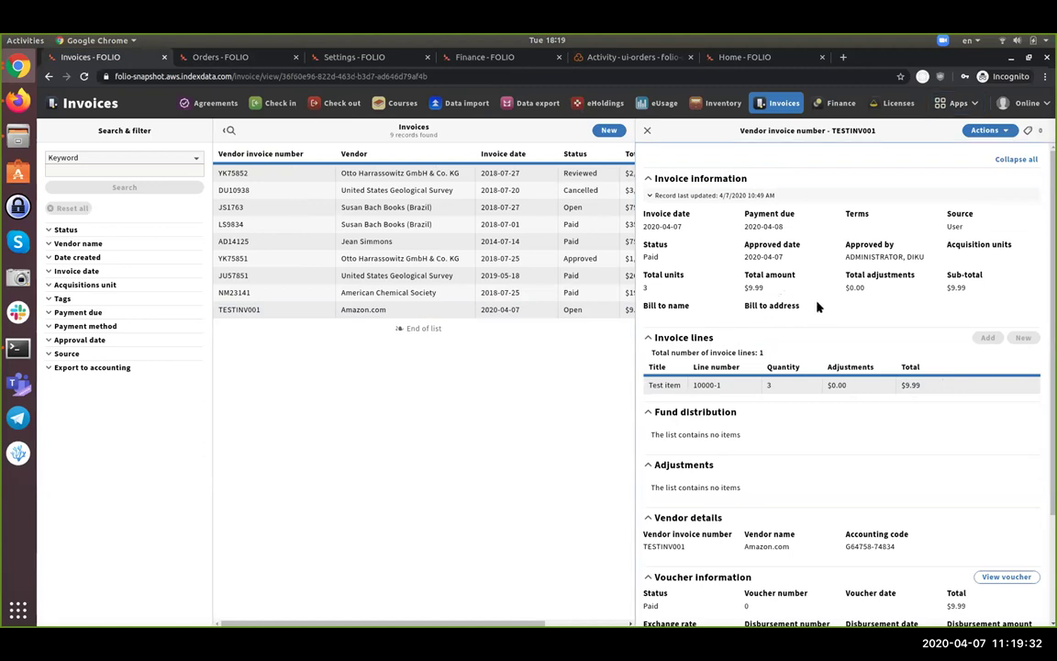
left_click(995, 131)
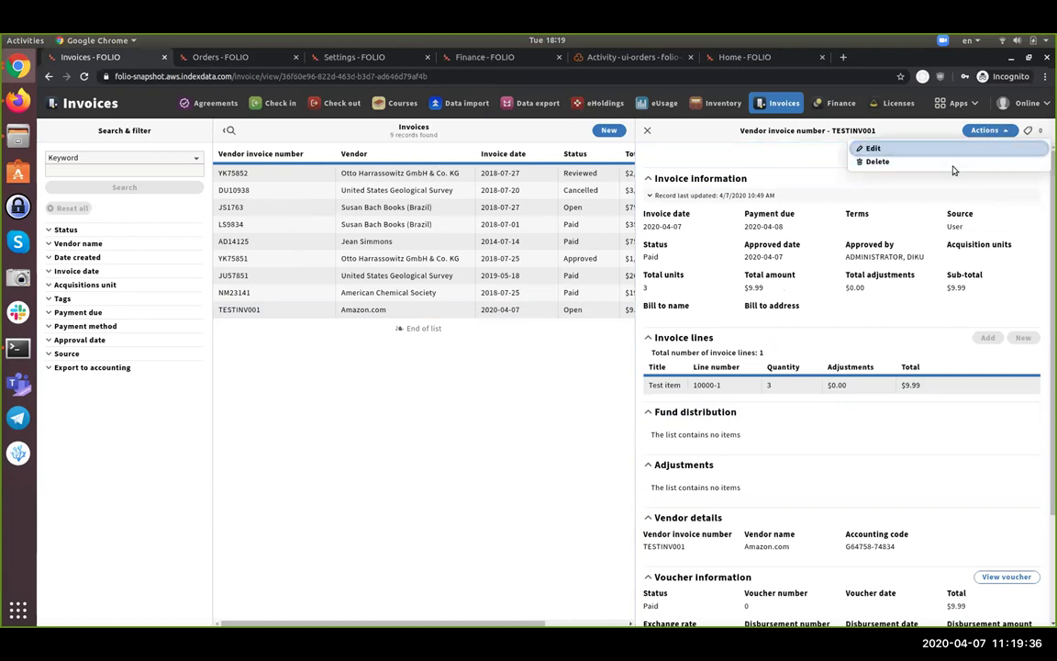
left_click(728, 134)
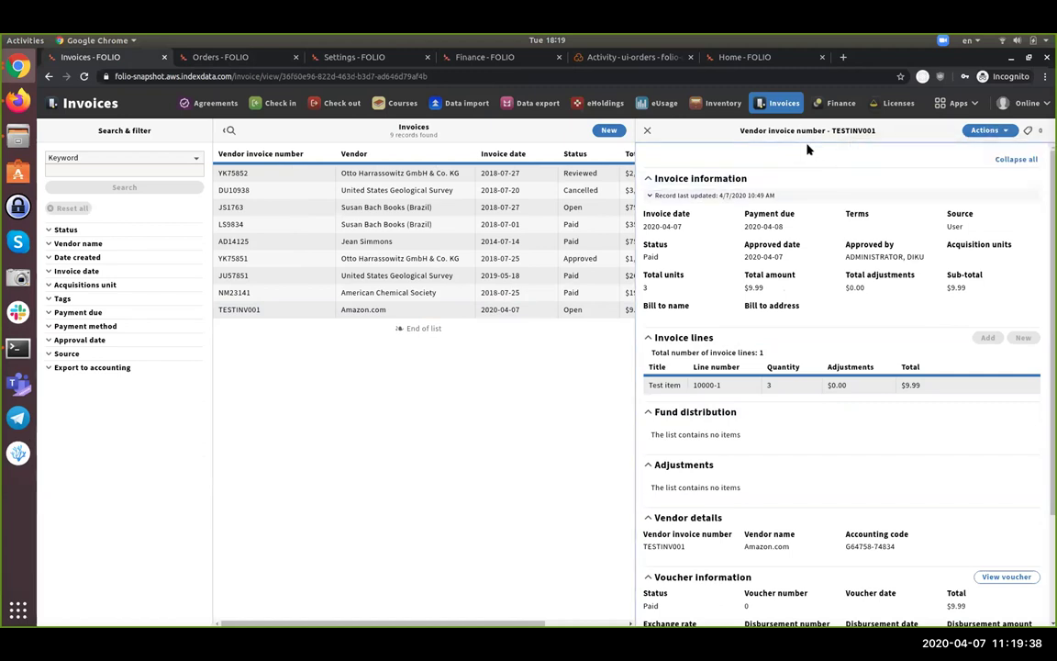
scroll(885, 459, "down", 3)
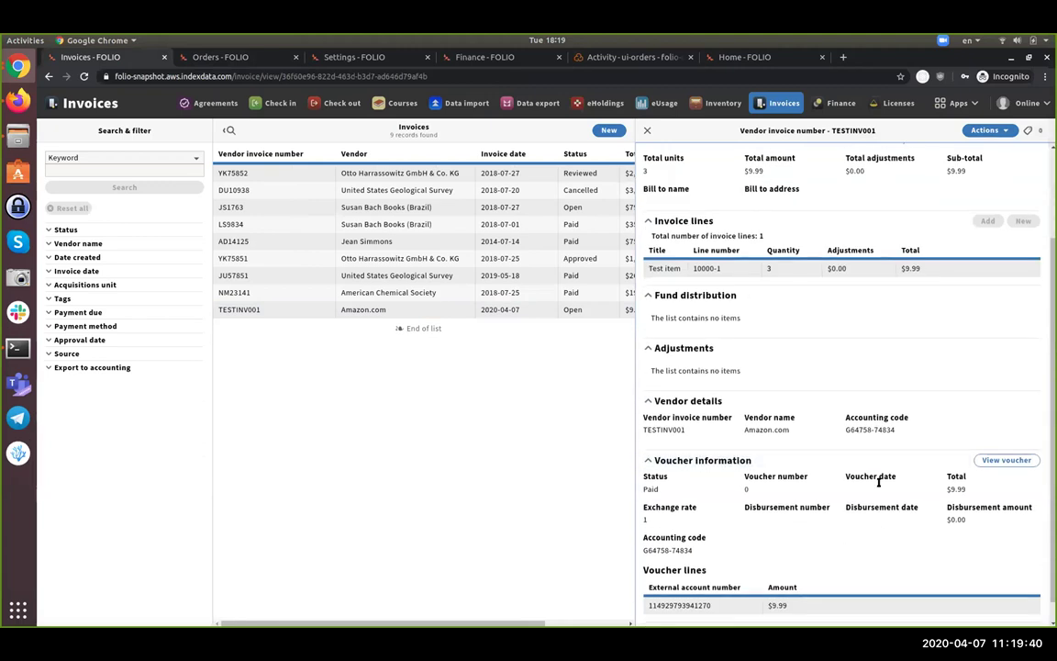
scroll(970, 509, "up", 3)
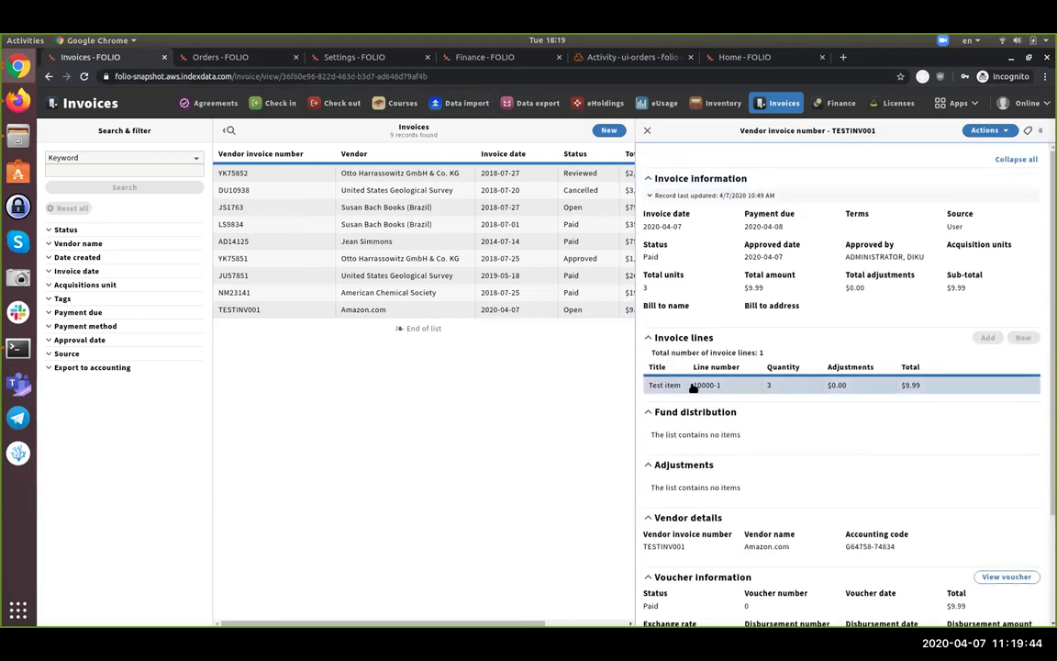
scroll(739, 433, "down", 1)
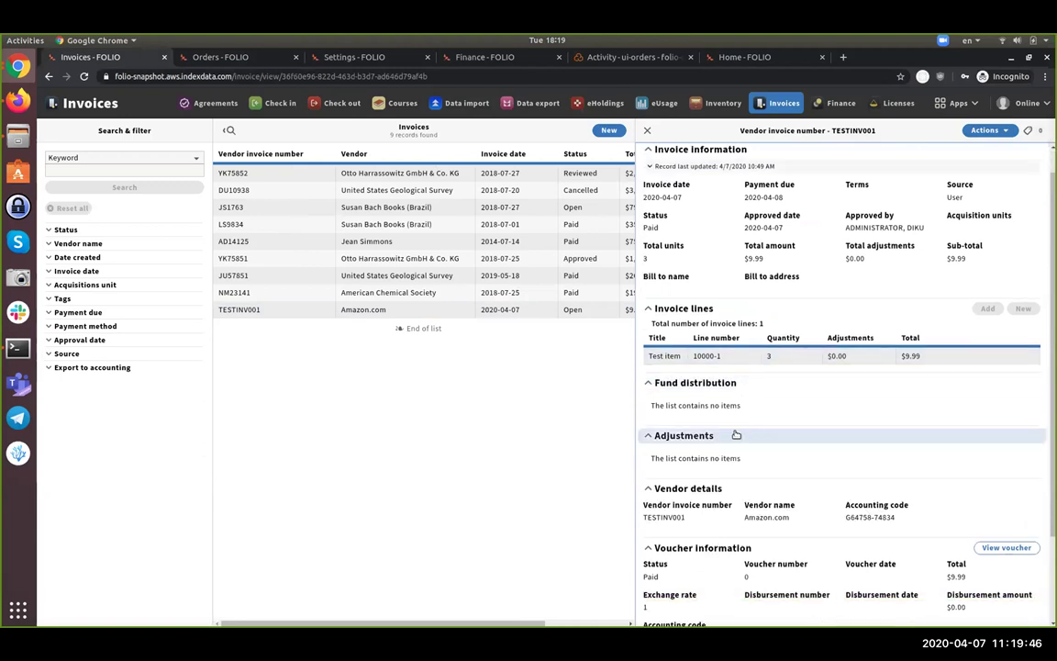
Open PO line 10000-1 of purchase order 10000 in Orders and check the fund in its fund distribution
left_click(221, 57)
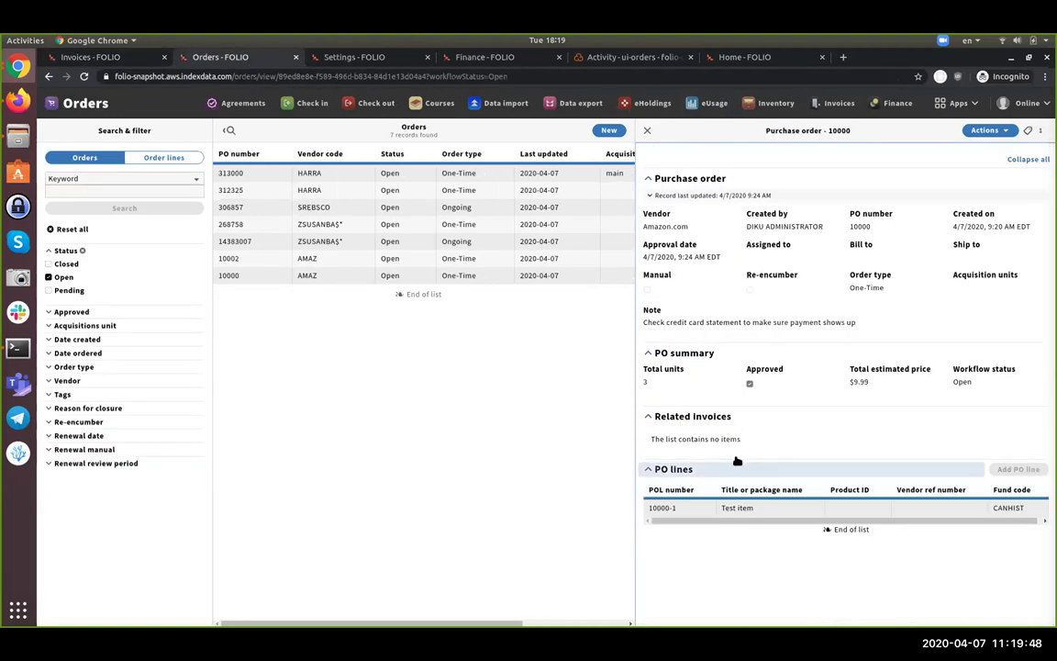
left_click(734, 514)
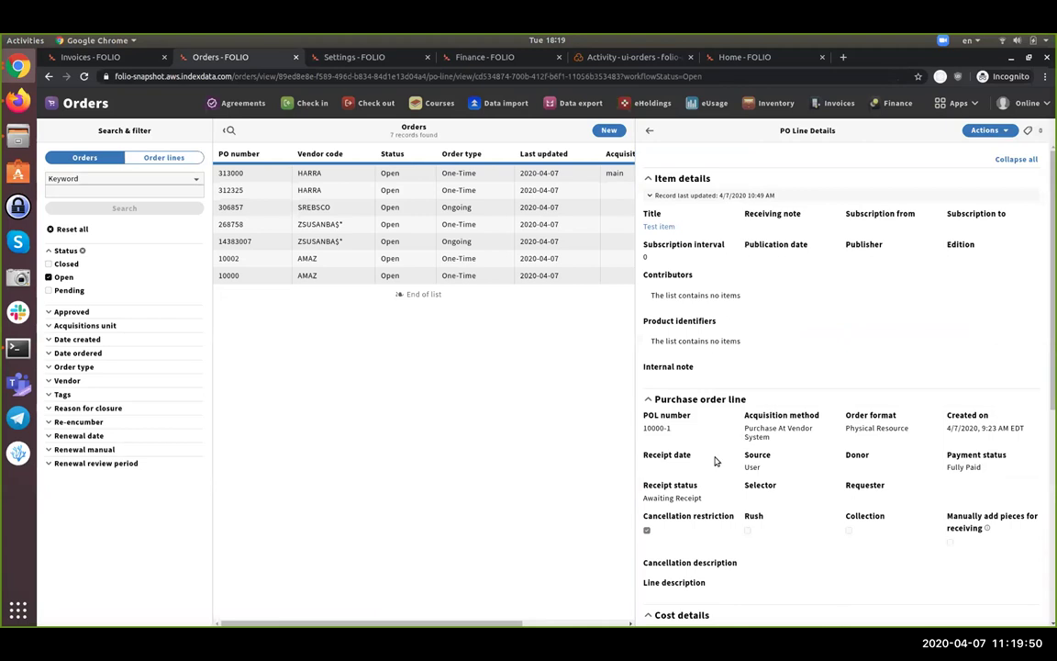
scroll(715, 461, "down", 5)
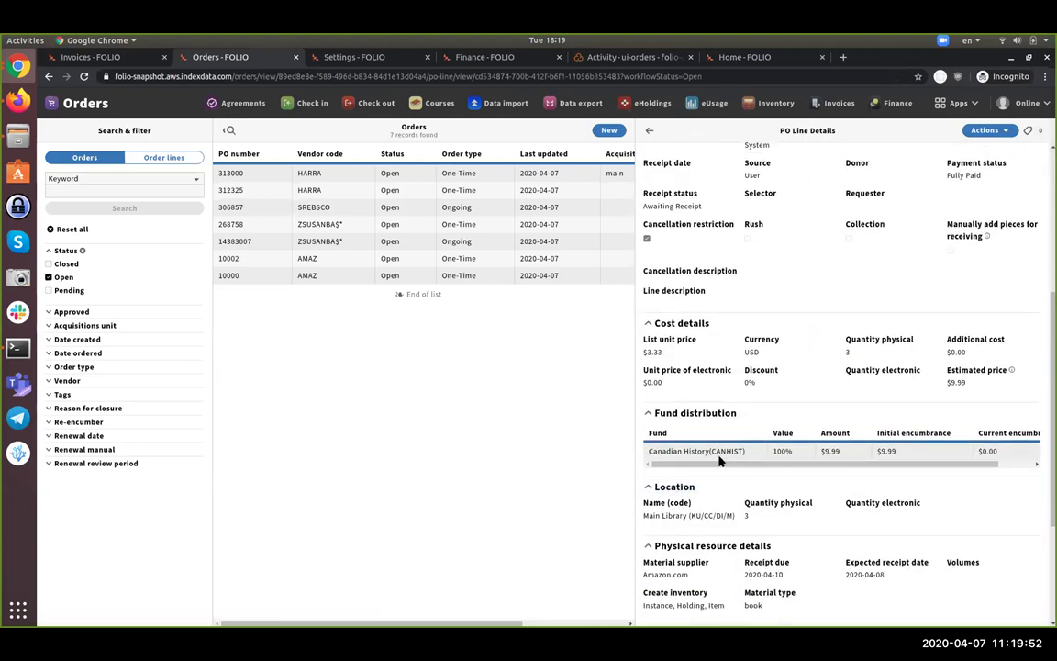
triple_click(660, 451)
In Finance, open the transactions of the Canadian History fund's CANHIST-FY2020 budget and inspect the Payment transaction's source
left_click(450, 61)
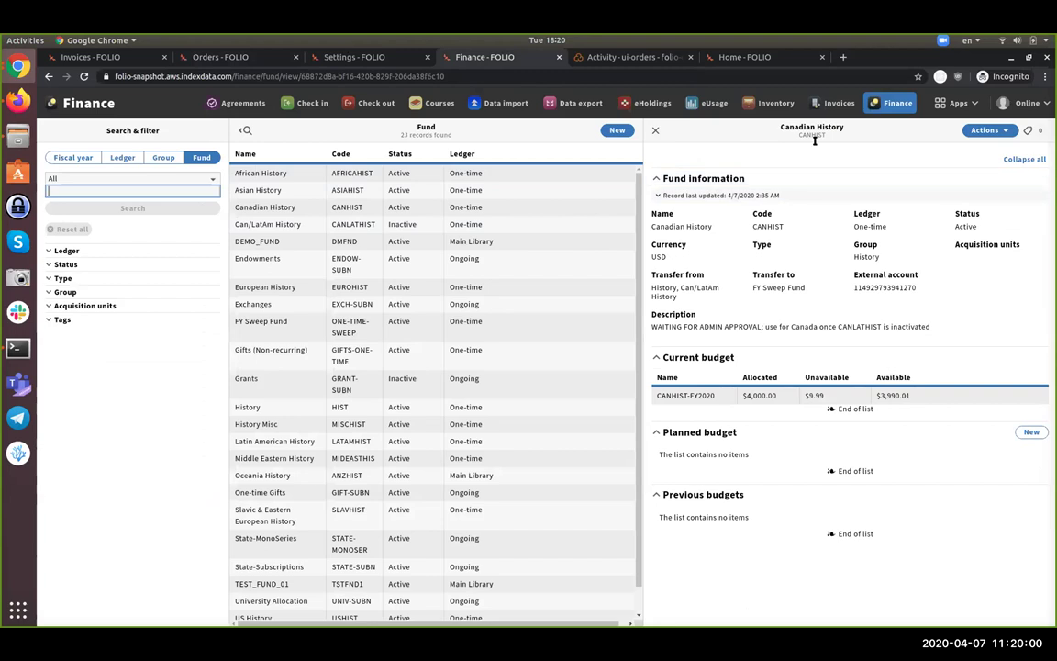
left_click(770, 394)
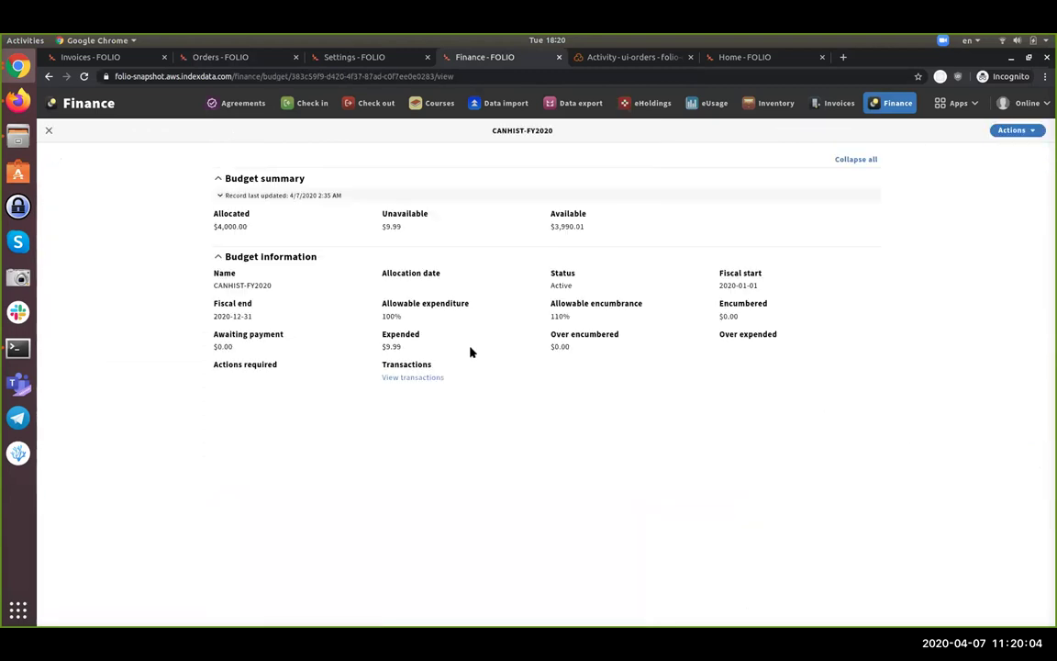
left_click(393, 378)
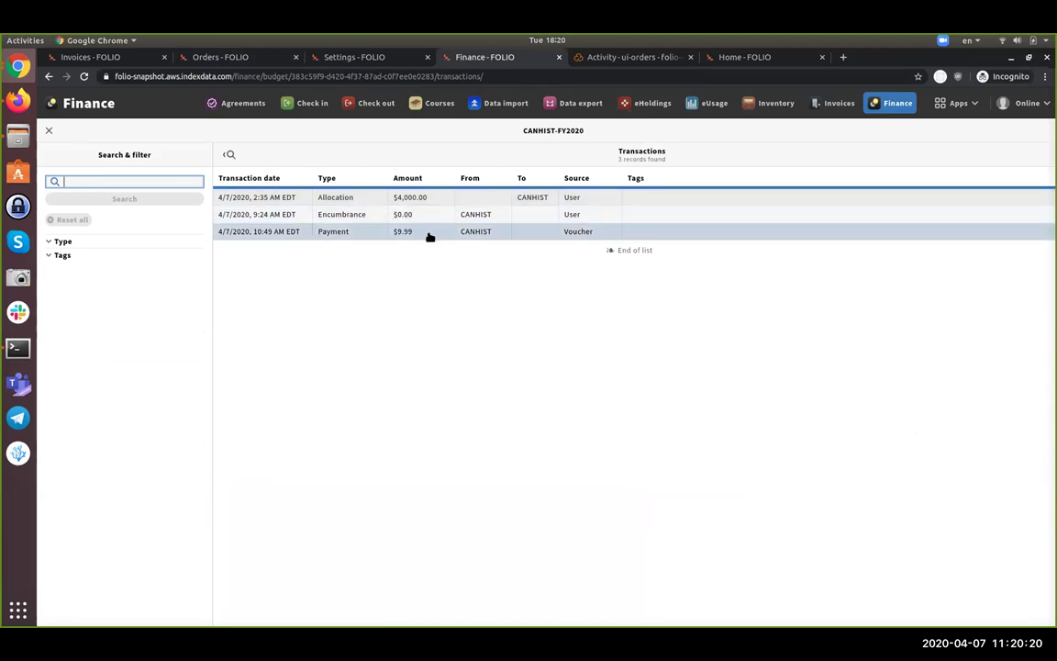
left_click(579, 235)
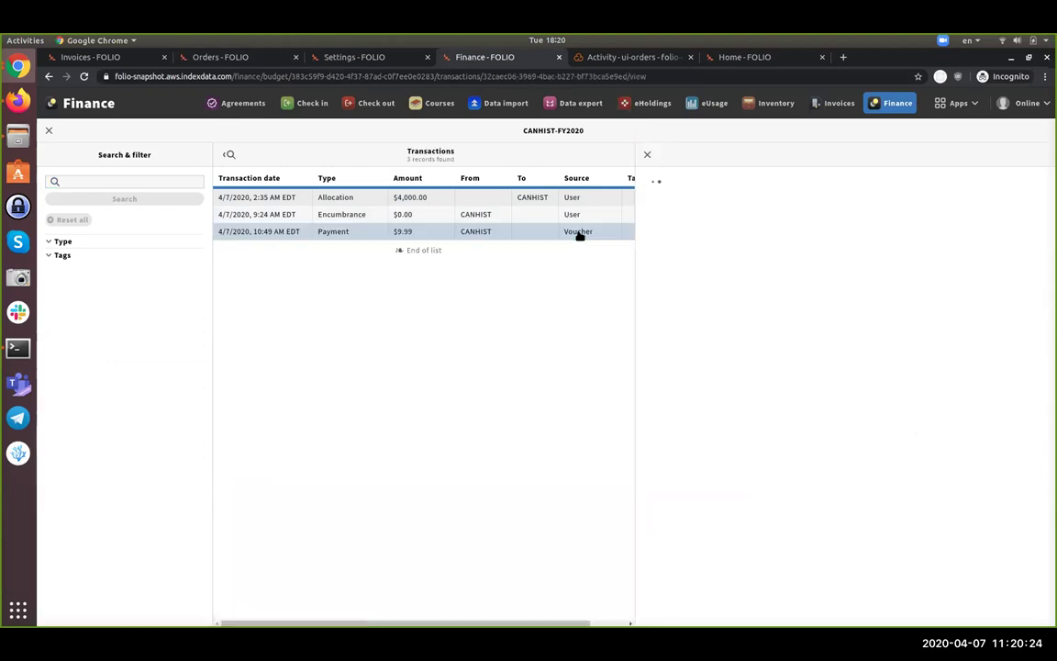
double_click(967, 251)
left_click(980, 276)
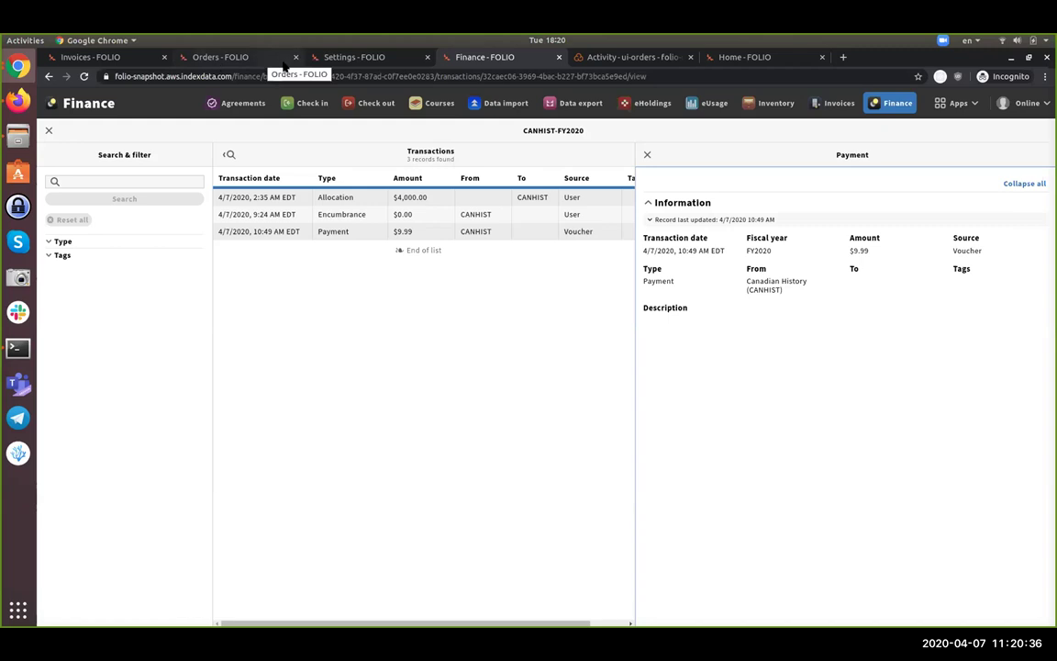
Switch to the Invoices settings and view the voucher batch group configuration and the list of batch groups
left_click(317, 61)
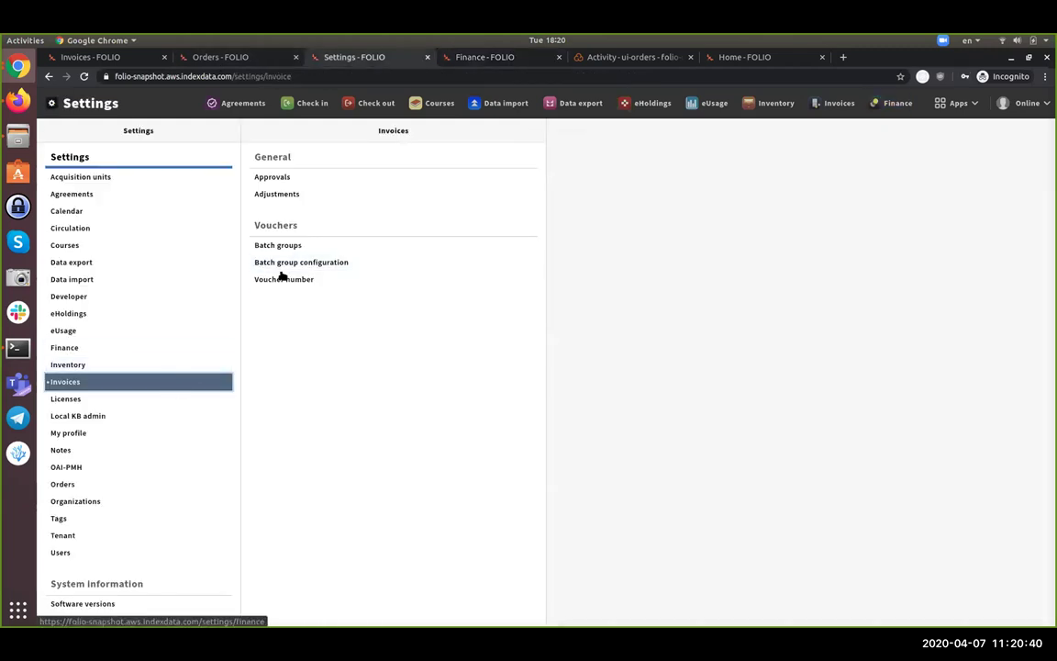
left_click(373, 264)
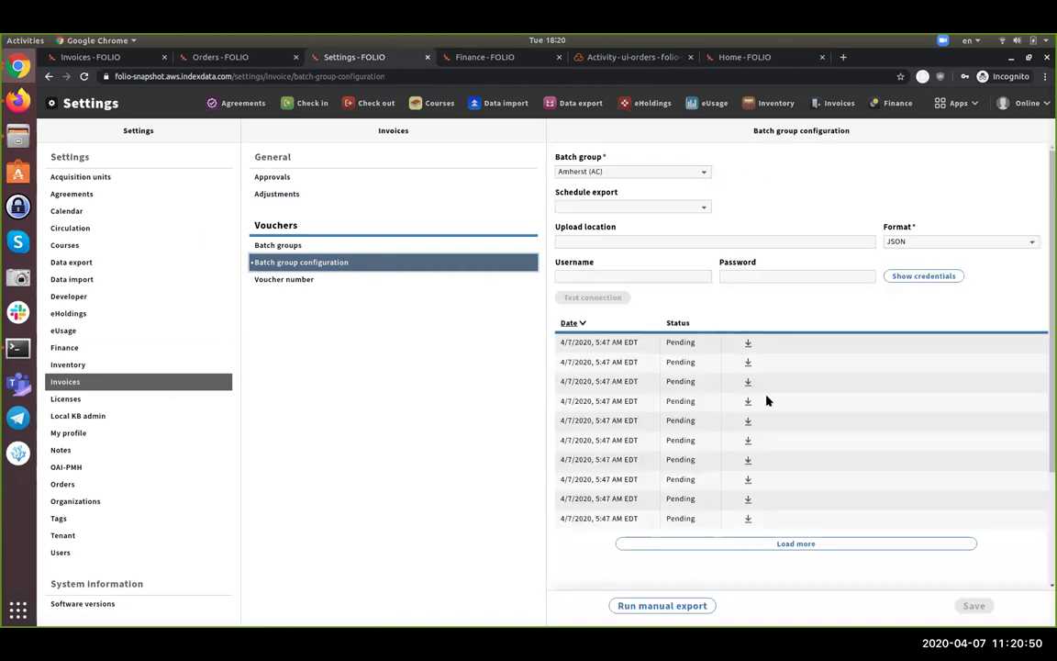
left_click(320, 247)
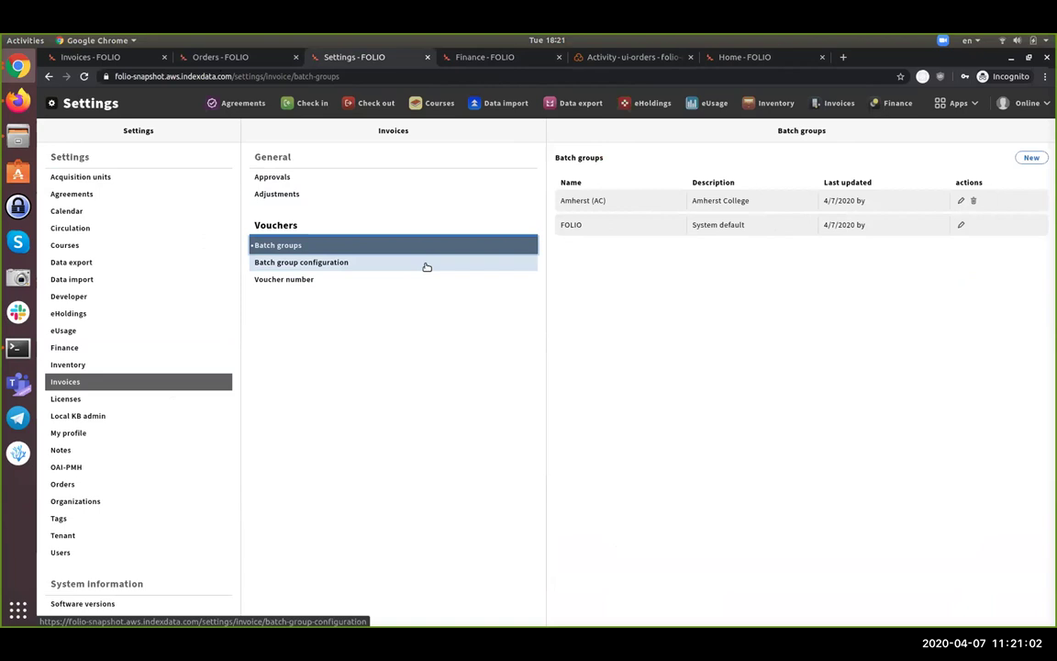
Reopen the batch group configuration and examine the batch group and schedule export choices for Amherst (AC)
left_click(386, 263)
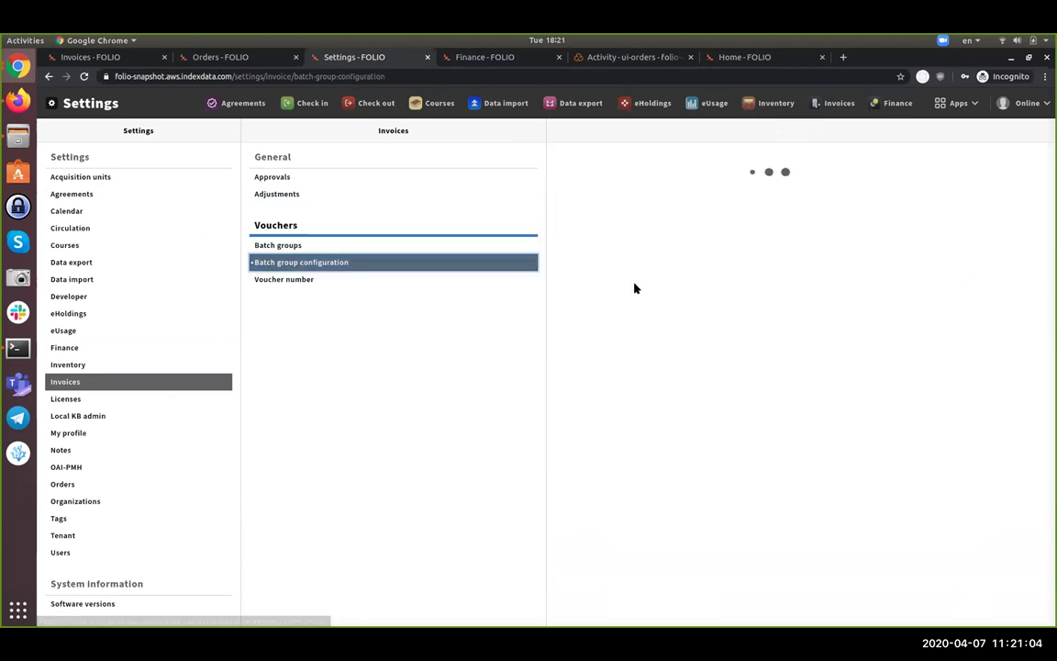
left_click(678, 172)
left_click(684, 182)
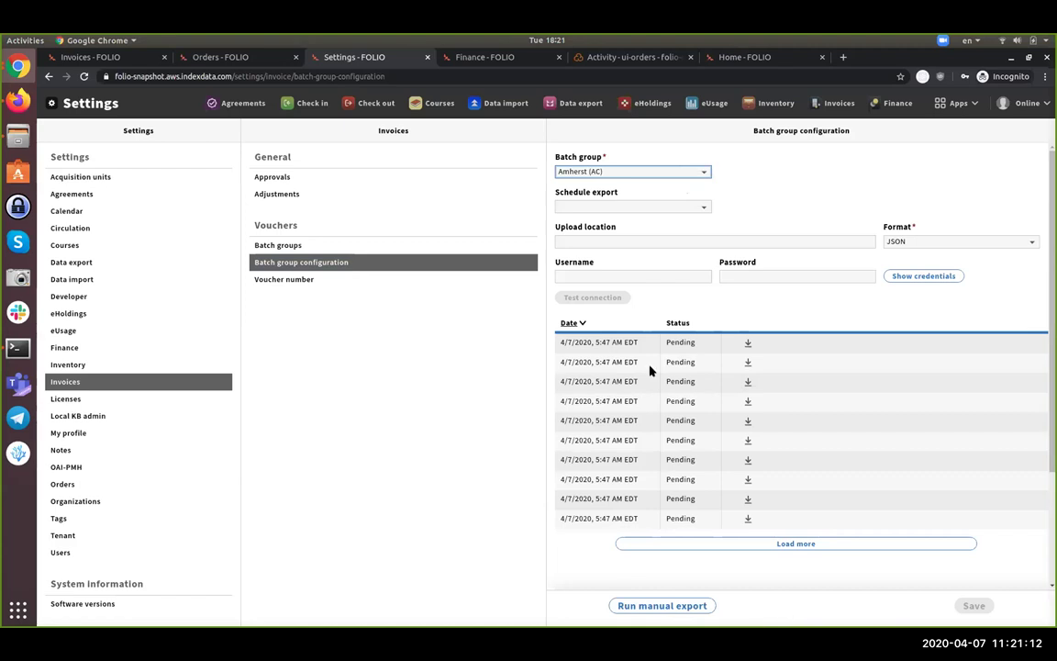
left_click(705, 209)
left_click(778, 229)
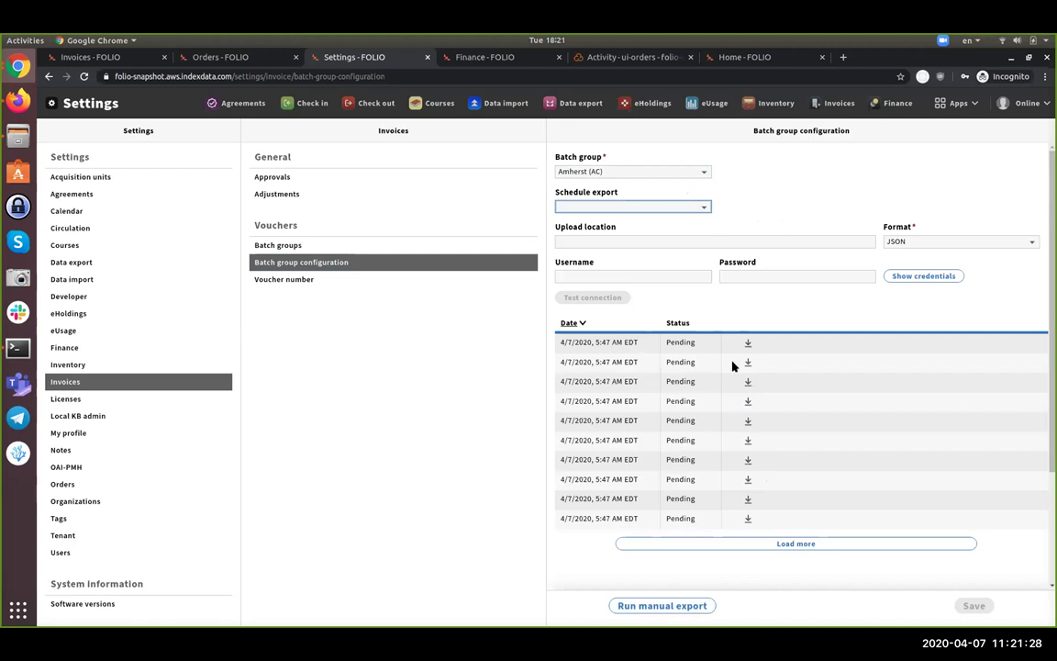
Run a manual voucher export for the Amherst (AC) batch group and confirm that it should continue
left_click_drag(563, 343, 781, 500)
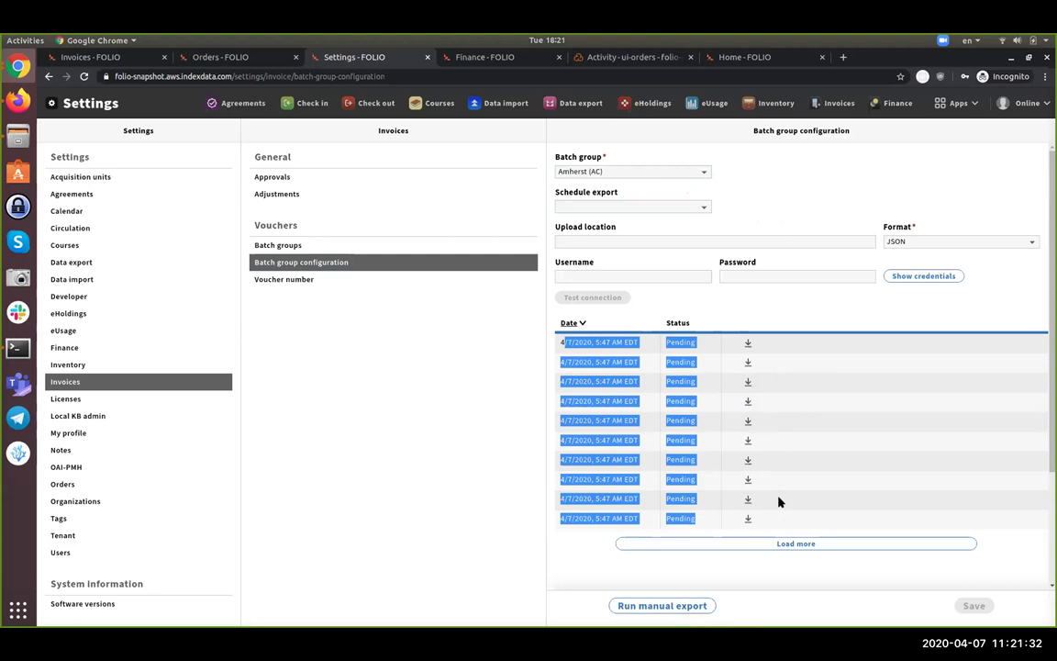
left_click(713, 323)
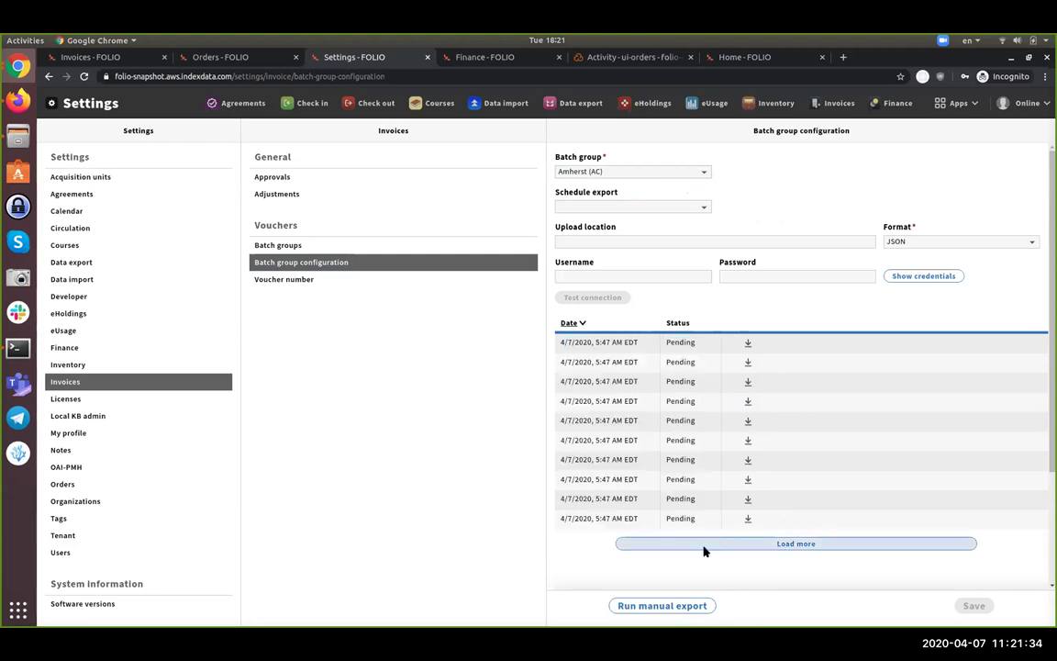
left_click(684, 608)
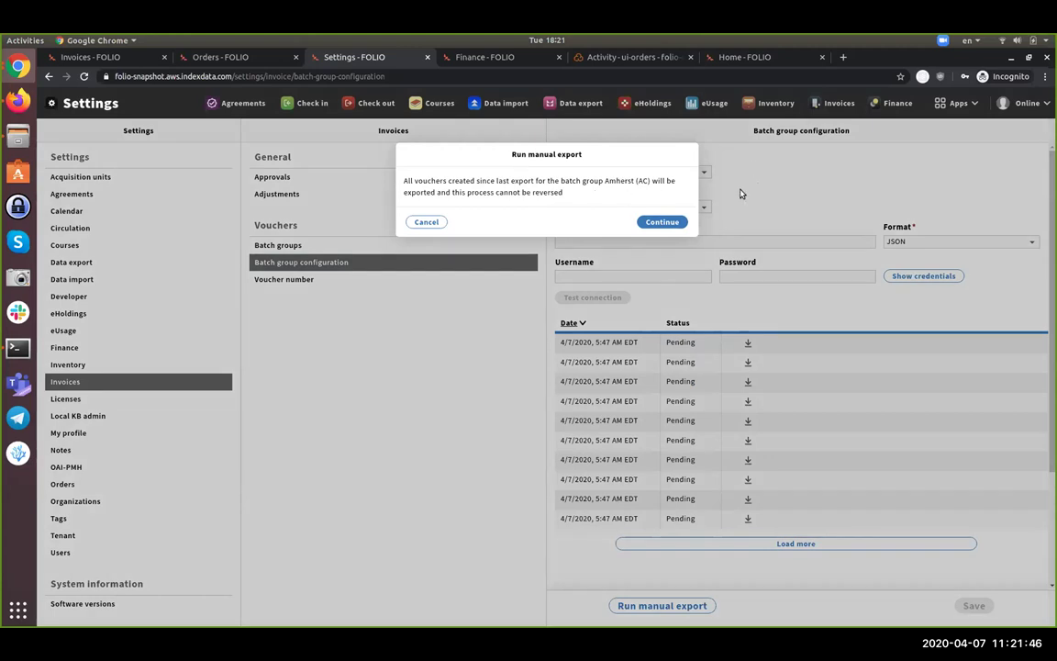
left_click(671, 223)
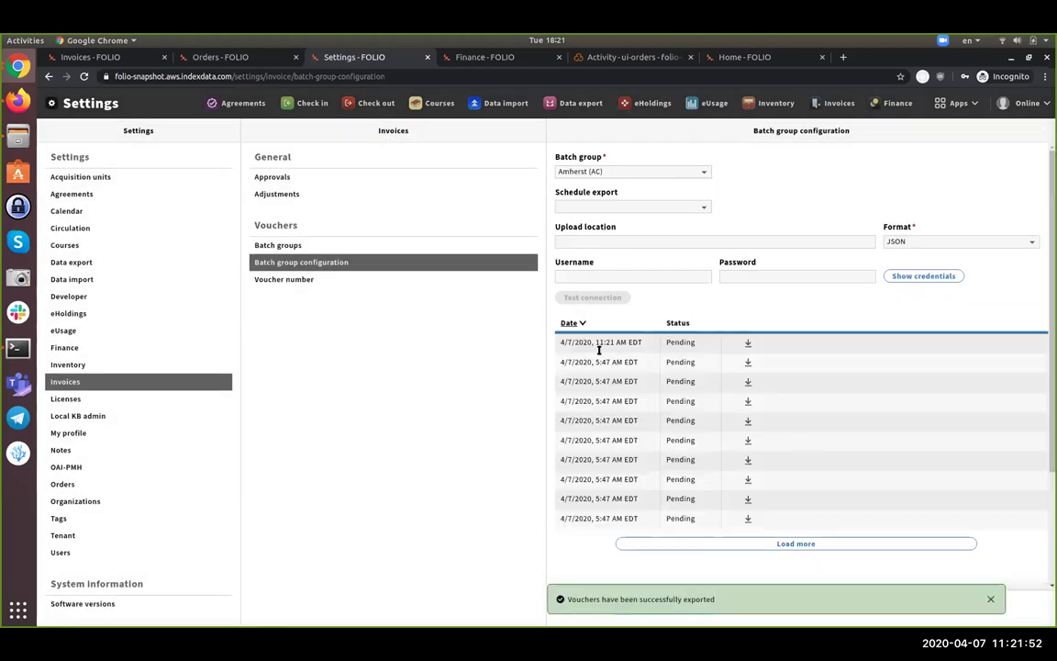
Check the date and status of the newest export in the Amherst (AC) list and load more export entries
left_click_drag(581, 342, 683, 341)
left_click(688, 341)
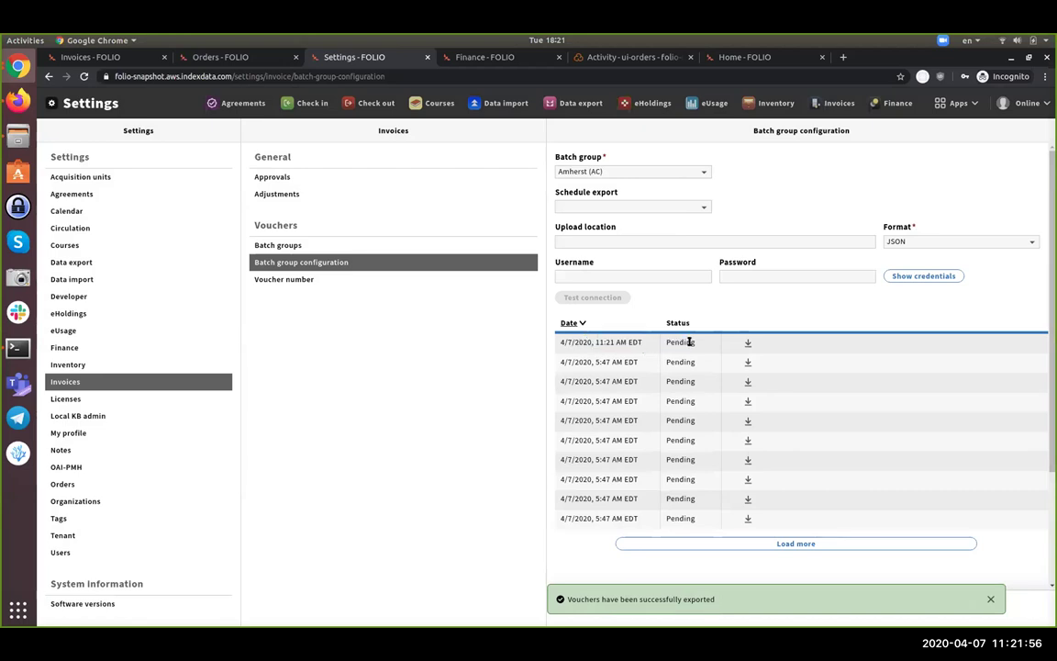
left_click_drag(596, 341, 642, 342)
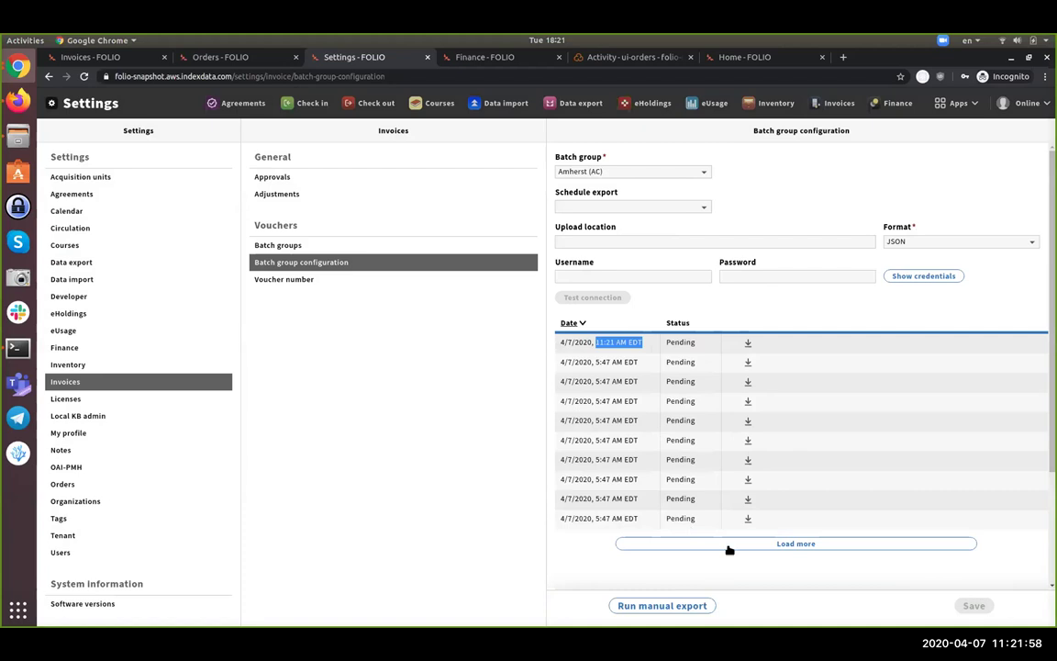
left_click(731, 544)
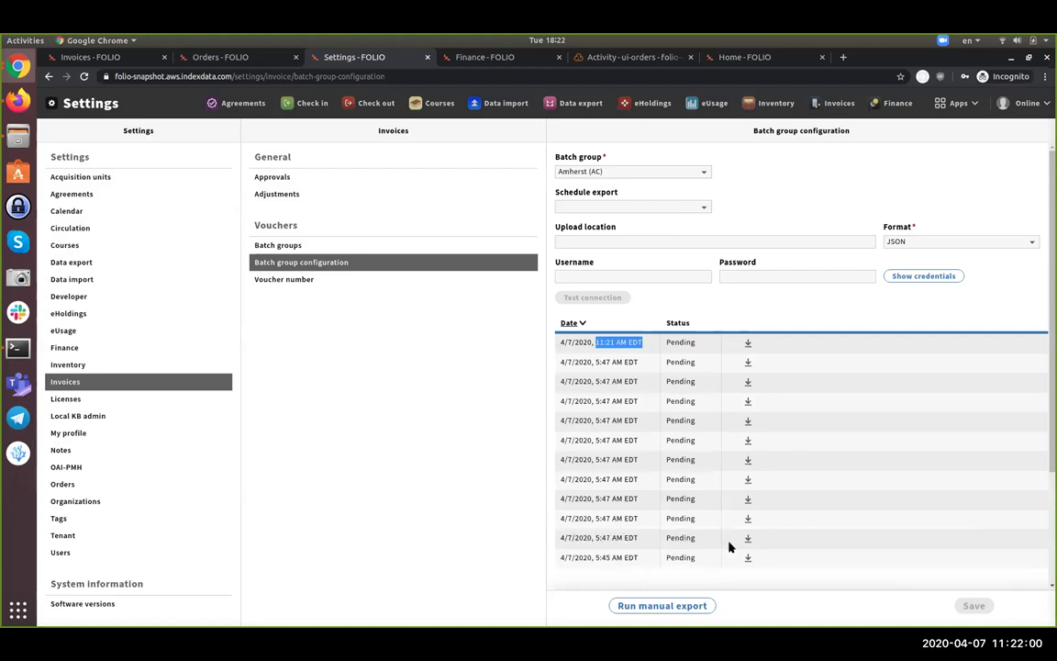
left_click(676, 339)
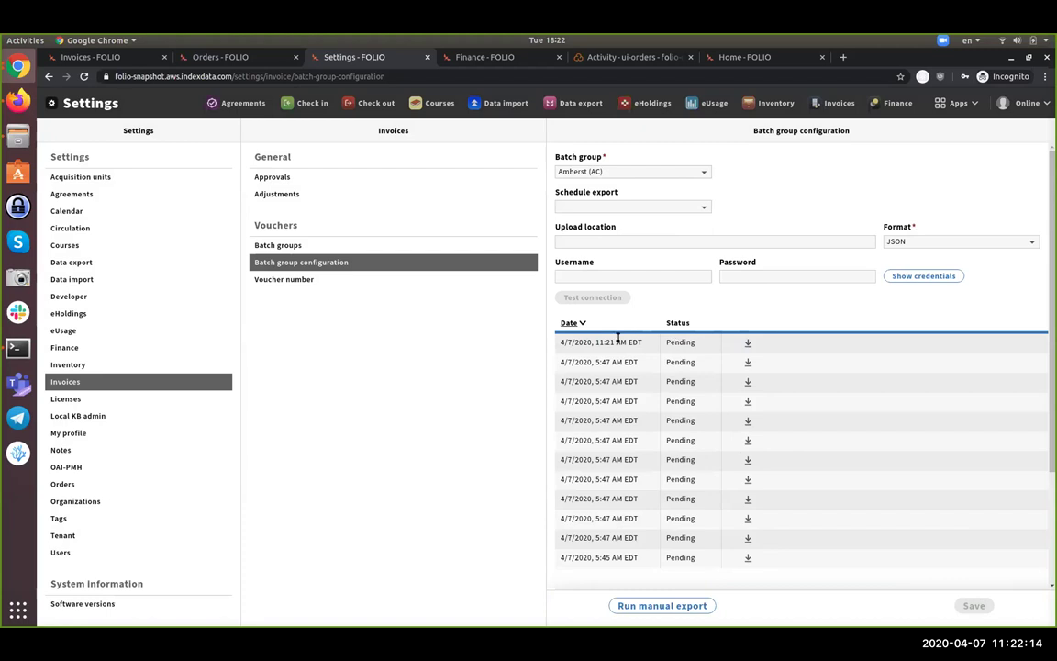
scroll(623, 377, "down", 3)
scroll(642, 399, "up", 3)
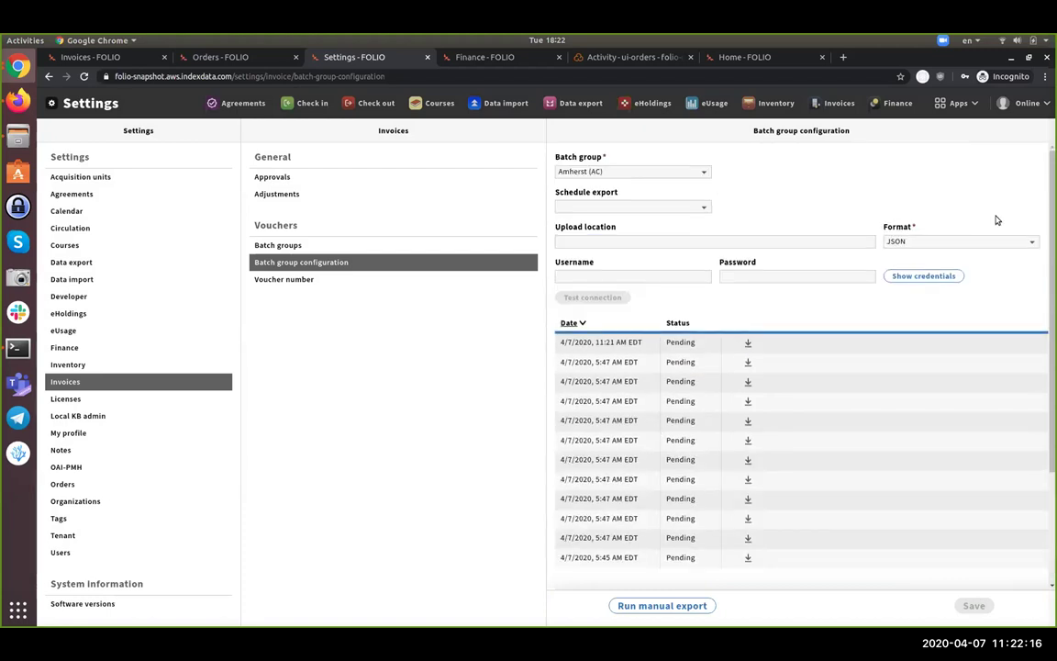
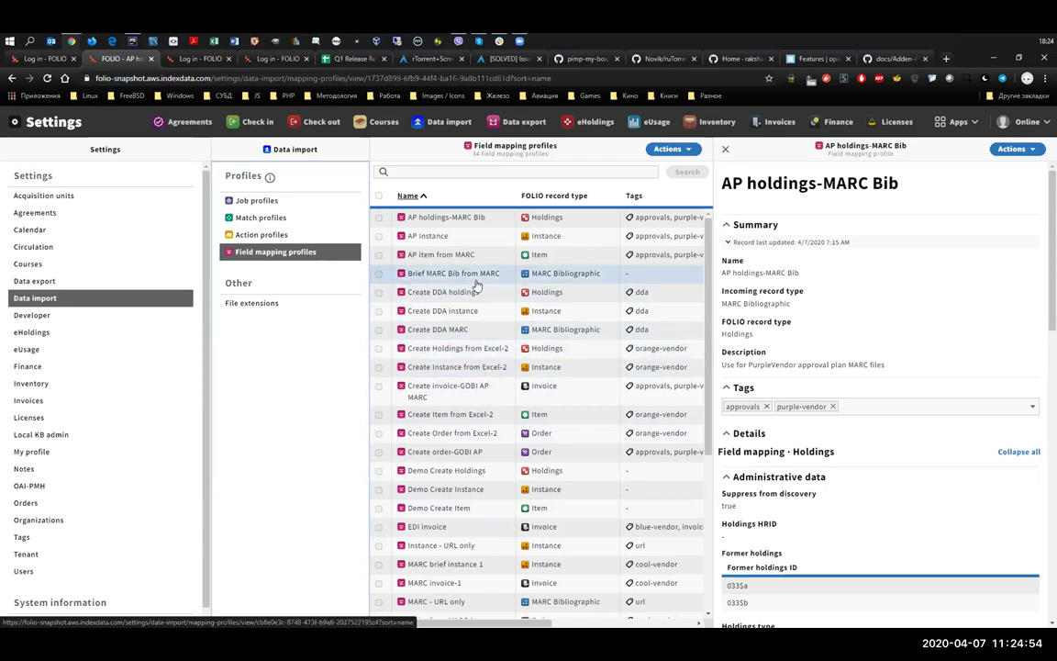
Open the field mapping profile Create Holdings from Excel-2 in the Data import settings for editing
left_click(477, 352)
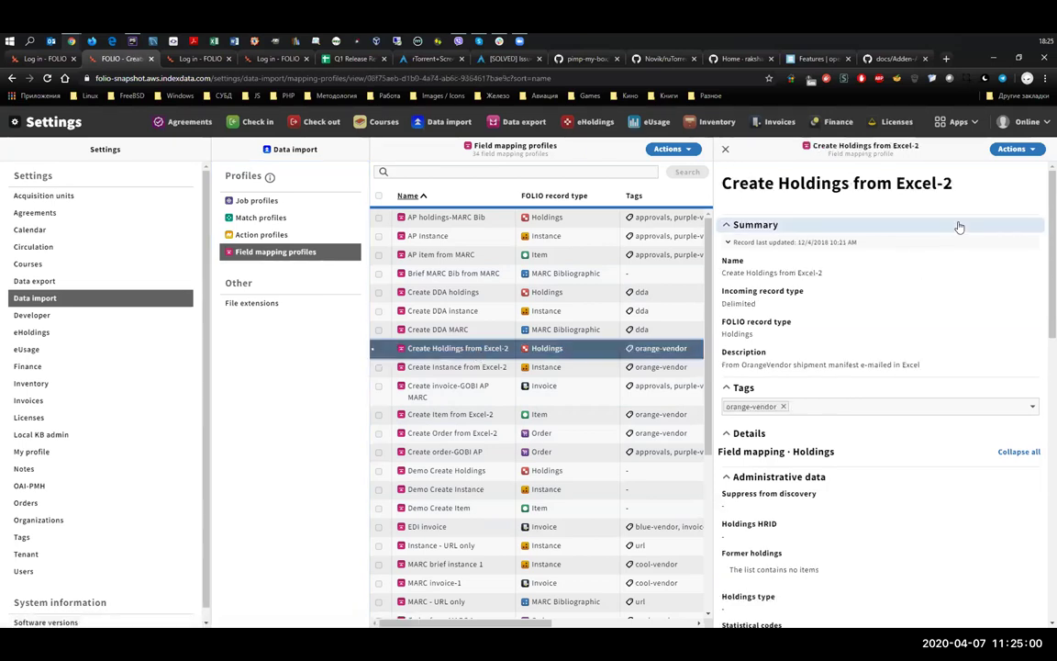
left_click(1015, 149)
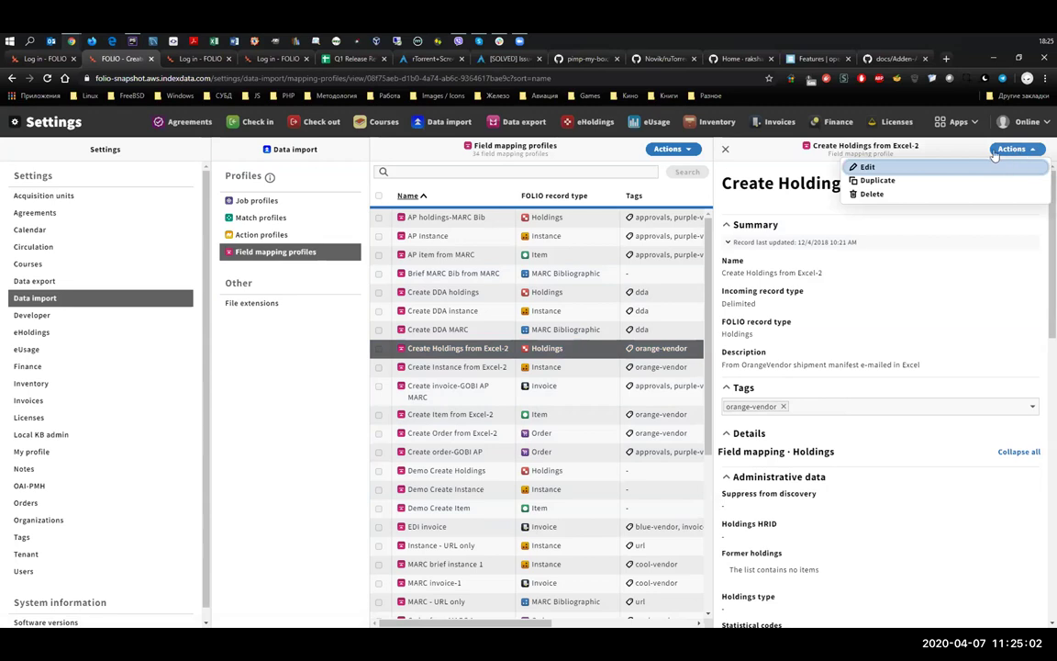
left_click(952, 171)
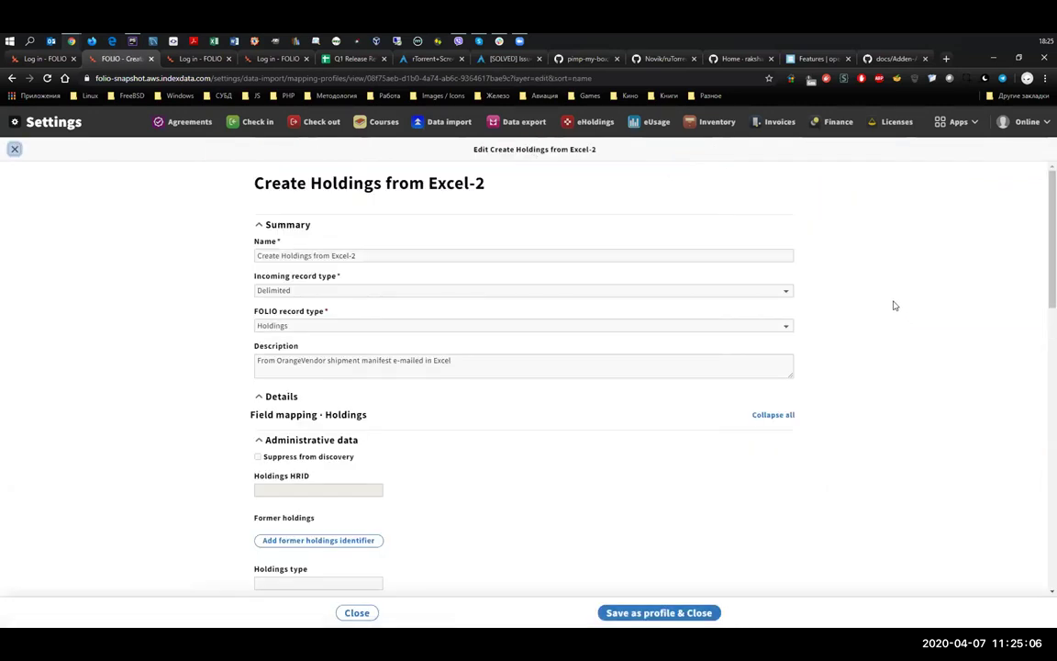
Examine the Holdings field mapping form from Administrative data and Location through Holdings details, notes, Electronic access, Acquisition and Receiving history
scroll(917, 293, "down", 1)
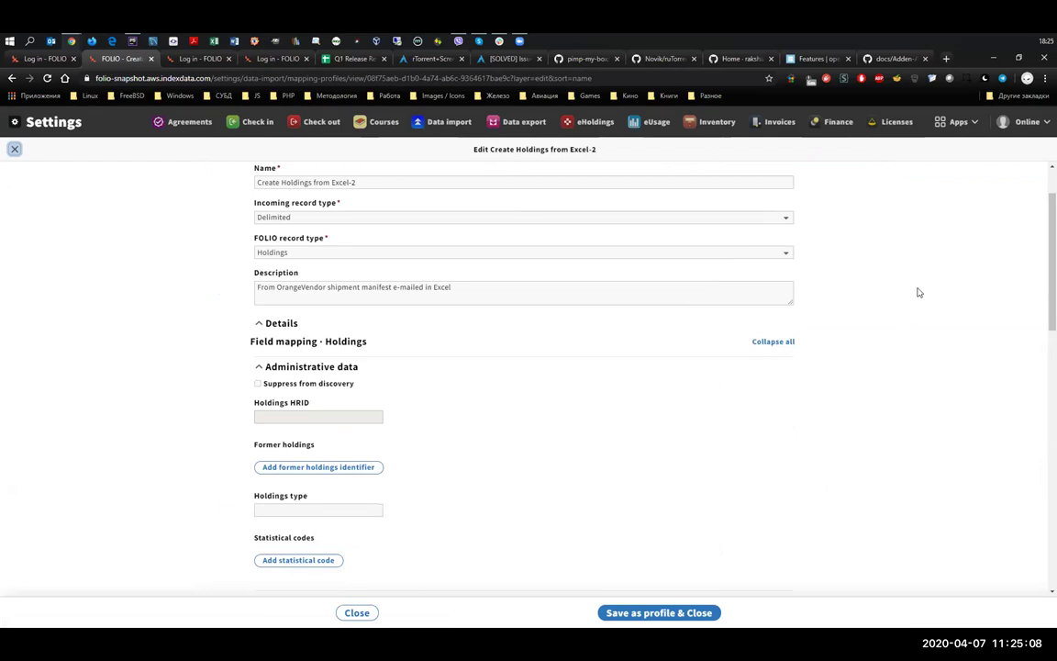
scroll(917, 292, "down", 3)
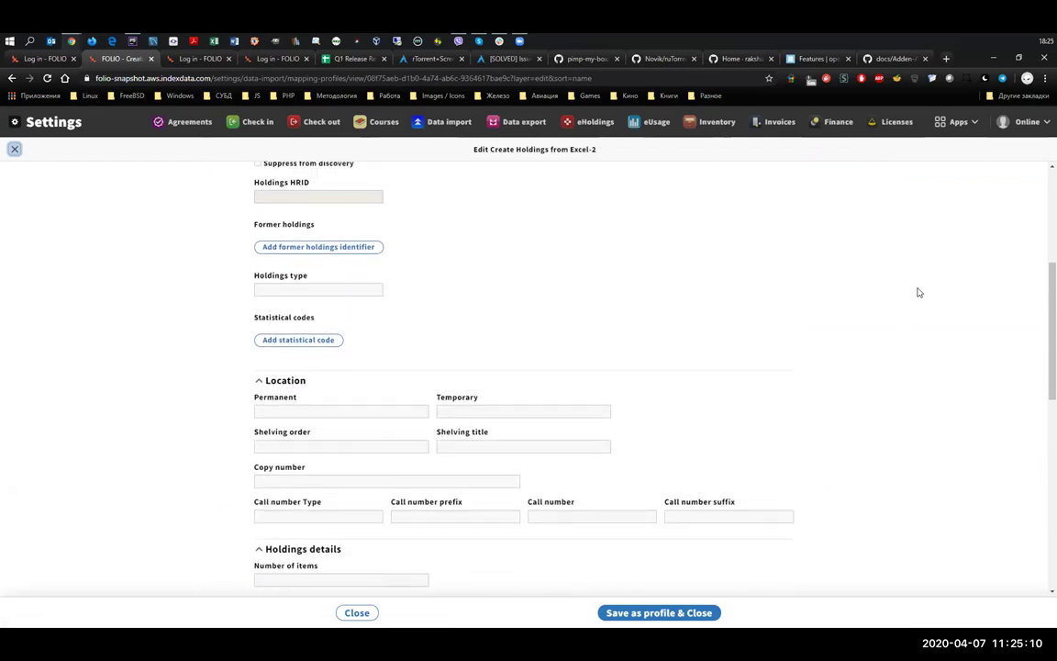
scroll(918, 291, "down", 3)
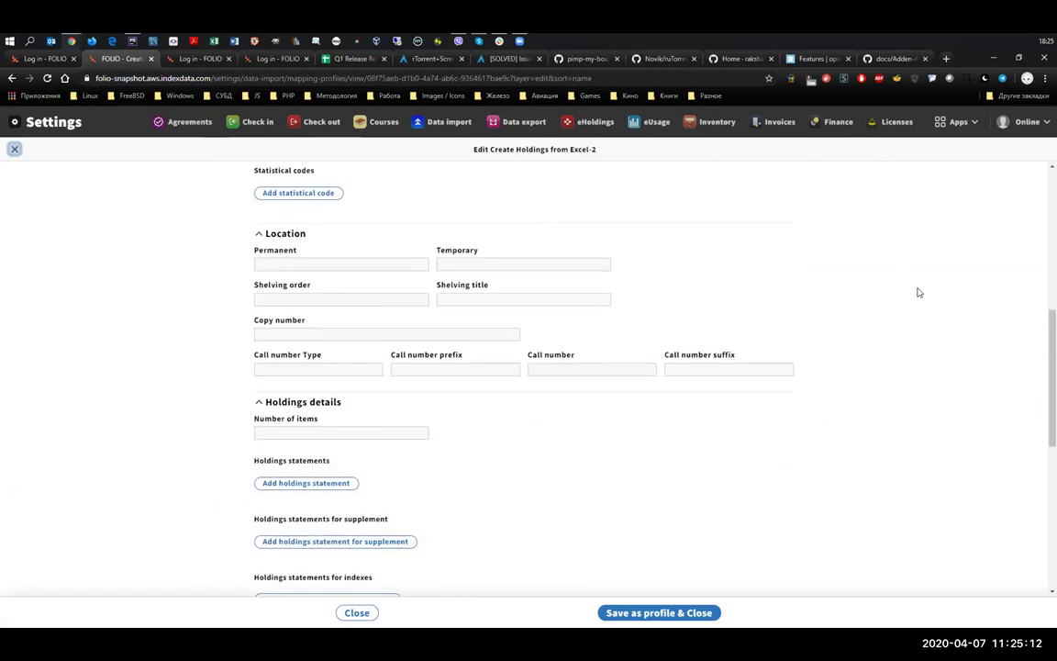
scroll(917, 292, "down", 4)
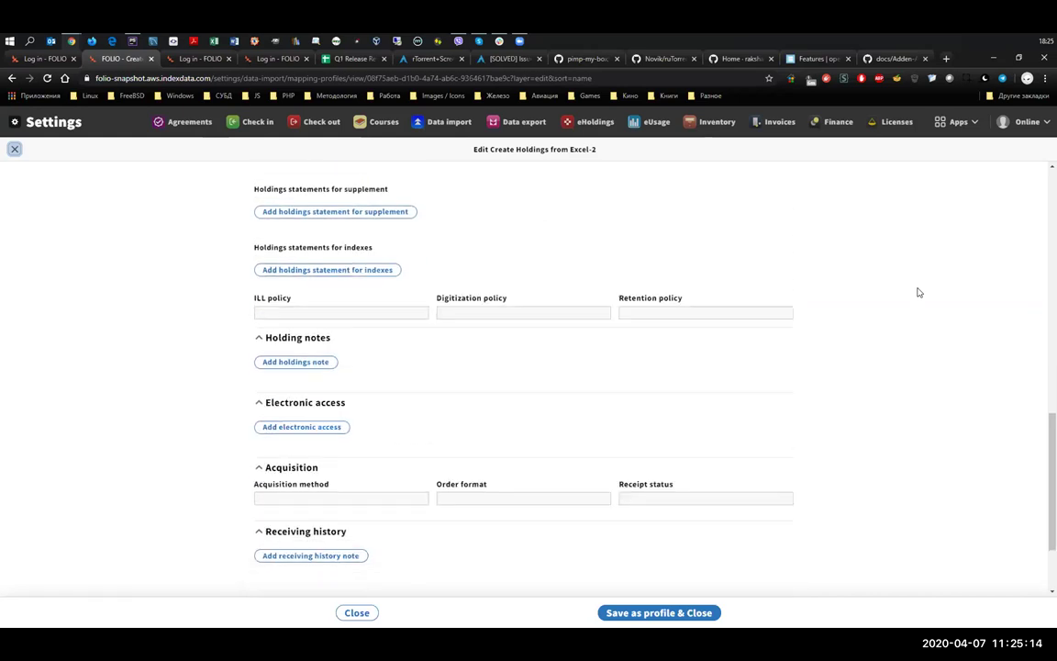
scroll(918, 292, "up", 3)
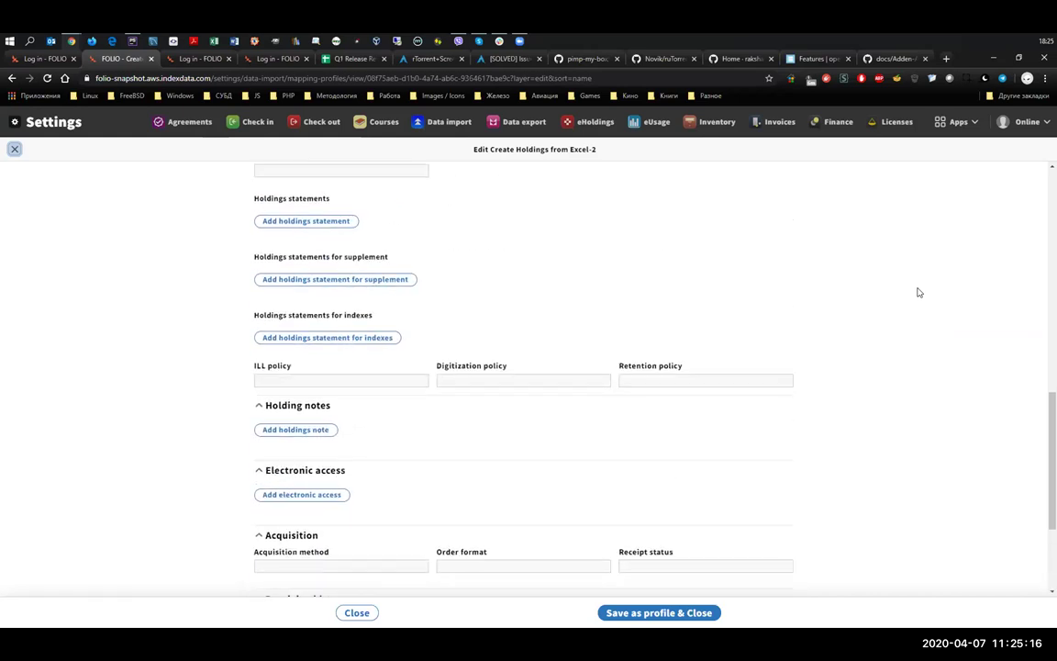
scroll(918, 292, "up", 5)
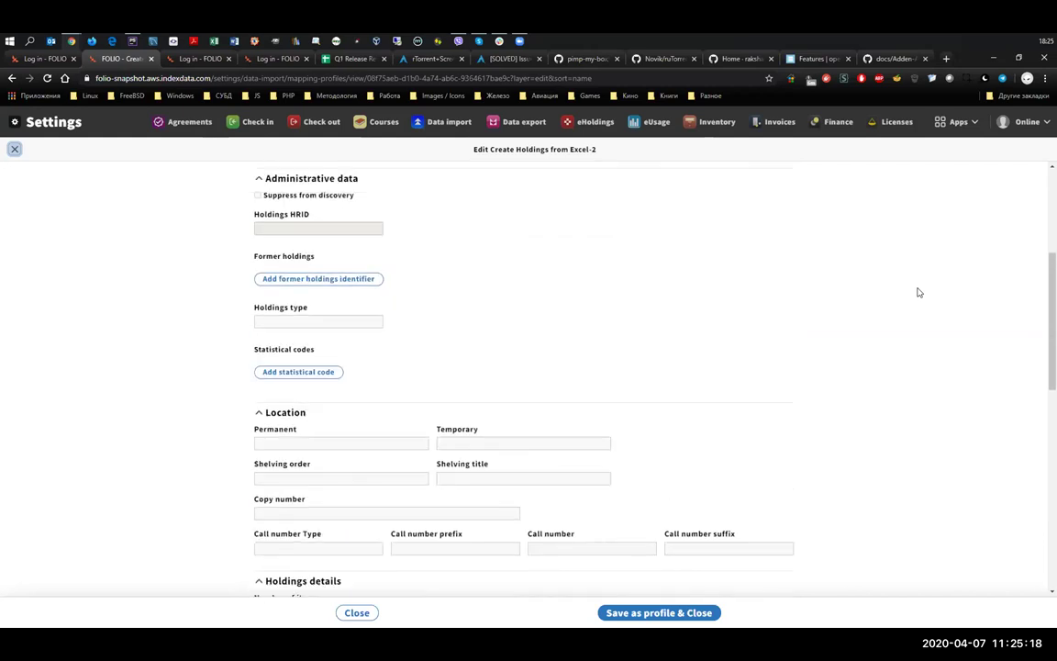
scroll(916, 286, "up", 3)
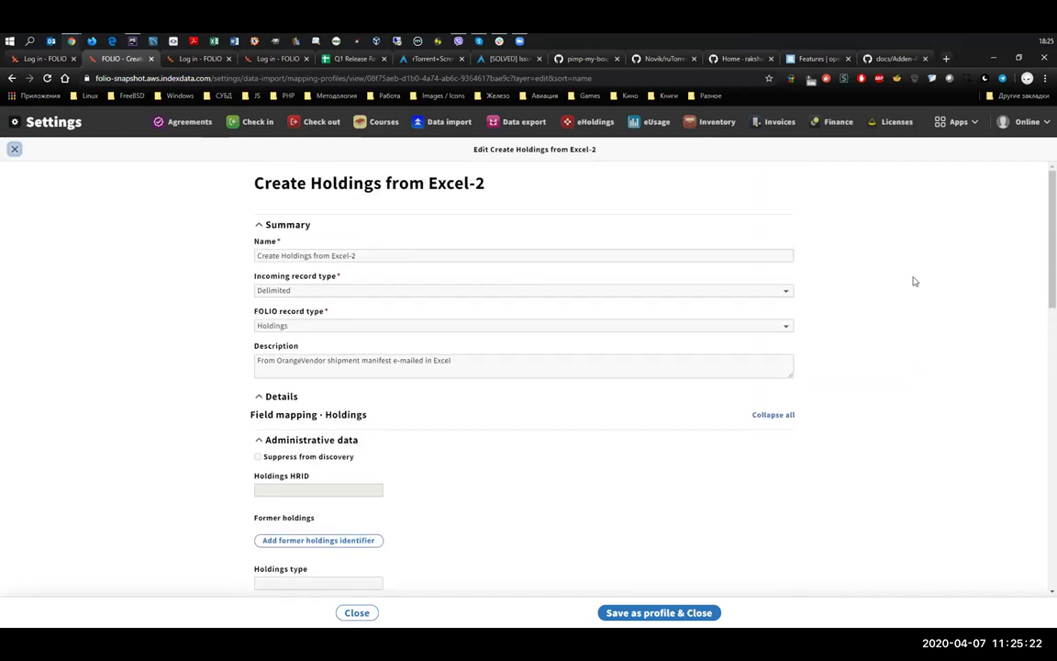
scroll(913, 299, "down", 2)
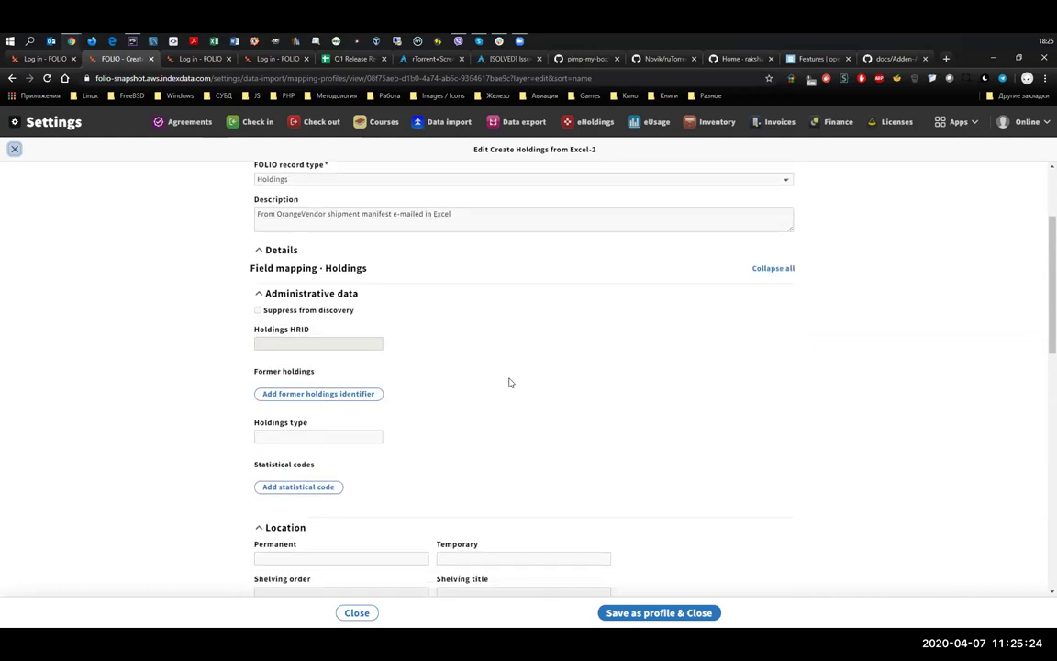
scroll(422, 431, "down", 3)
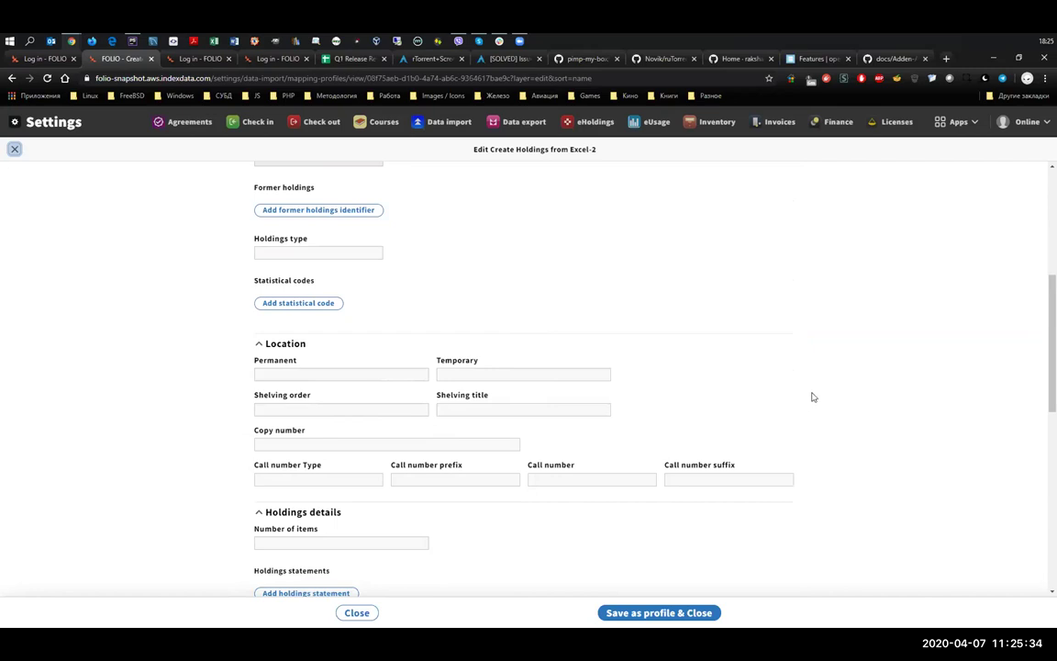
Add two former holdings identifier rows and two statistical code rows to the Administrative data mapping
scroll(831, 392, "up", 1)
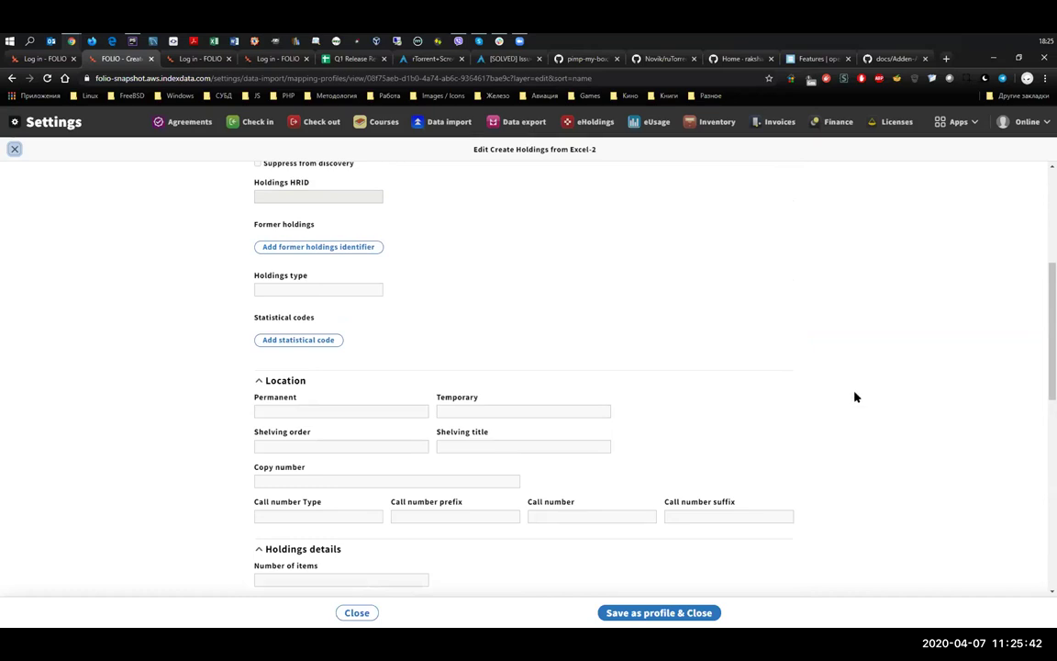
scroll(465, 338, "up", 3)
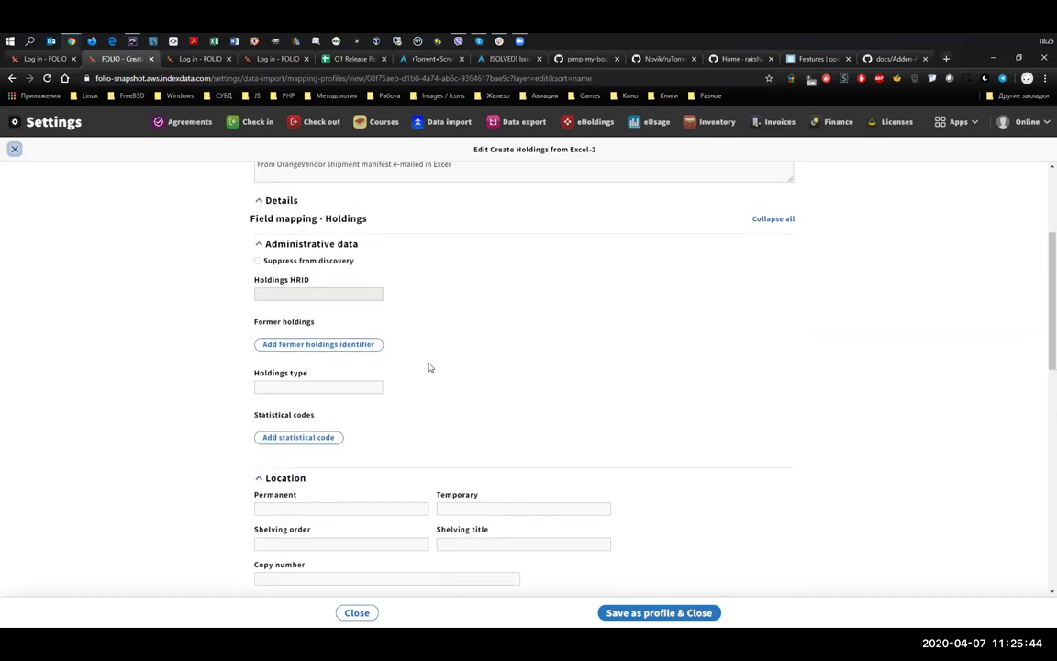
left_click(355, 356)
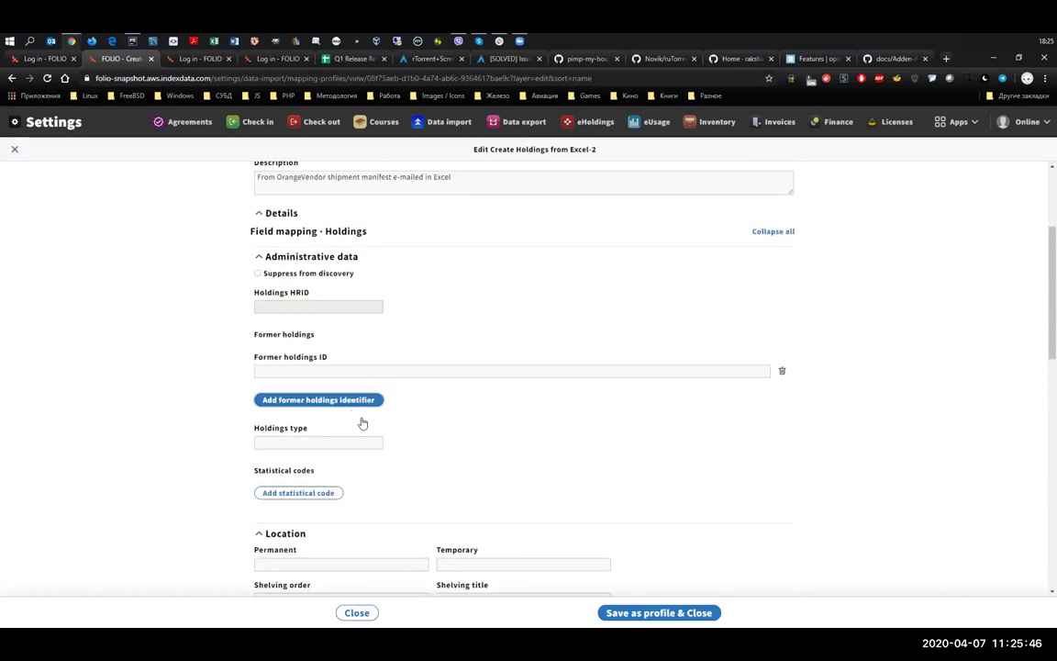
left_click(303, 529)
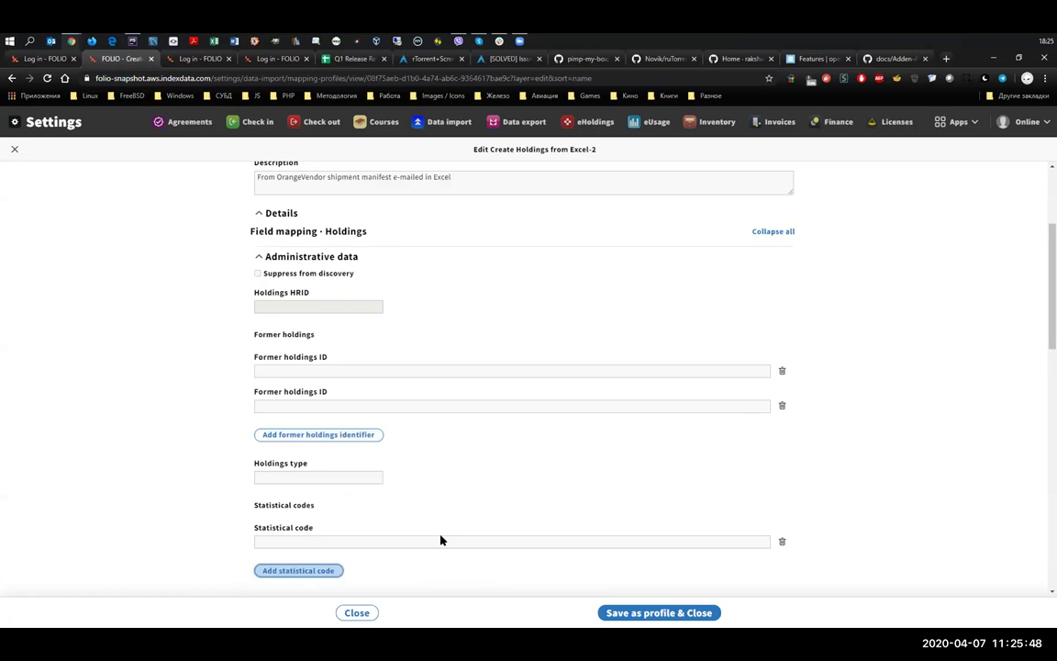
scroll(440, 540, "down", 1)
left_click(332, 534)
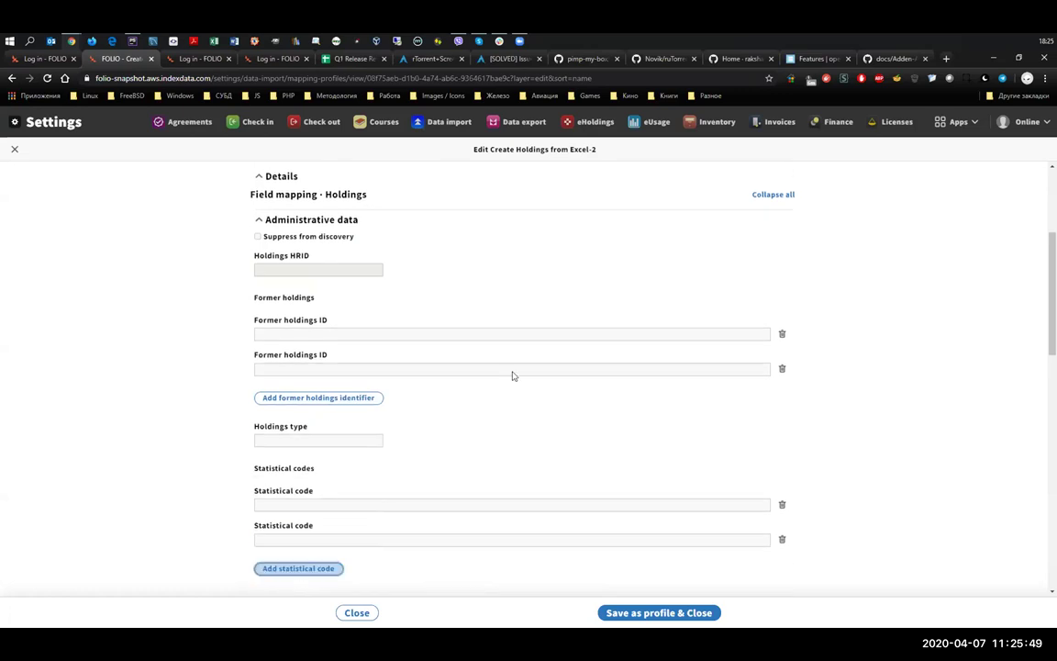
Set the former holdings IDs to 033$a and 033$b and the holdings type to foo
left_click(387, 338)
left_click(323, 358)
left_click(335, 368)
left_click(315, 393)
left_click(323, 440)
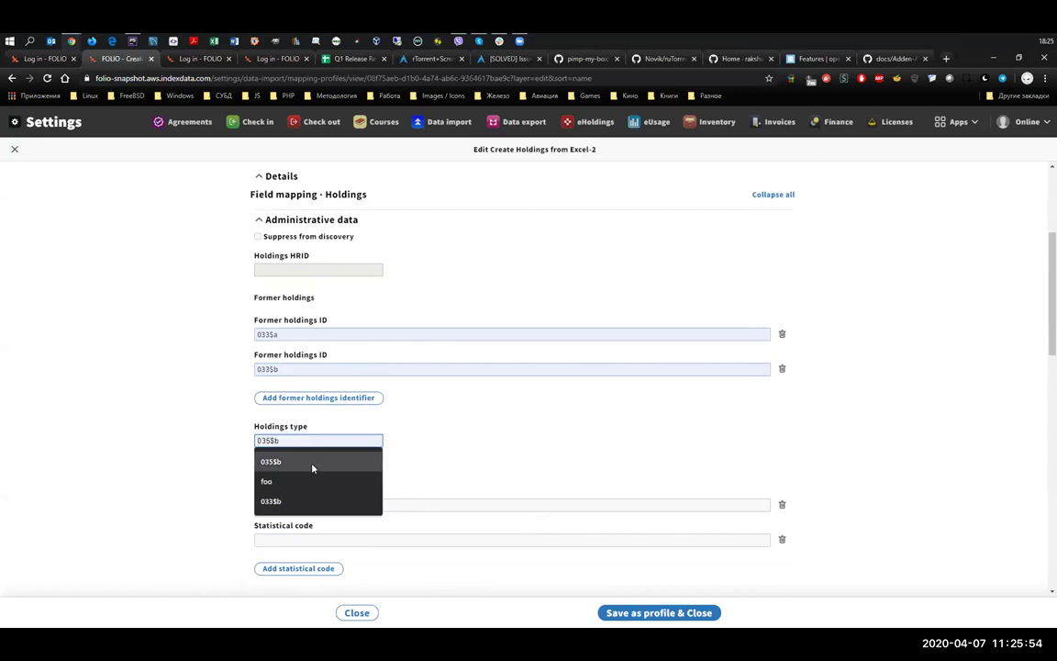
left_click(303, 481)
Set the statistical codes to asdasd and basdasd, and save and close the field mapping profile
left_click(336, 505)
left_click(317, 529)
left_click(330, 542)
left_click(318, 565)
left_click(845, 499)
left_click(679, 612)
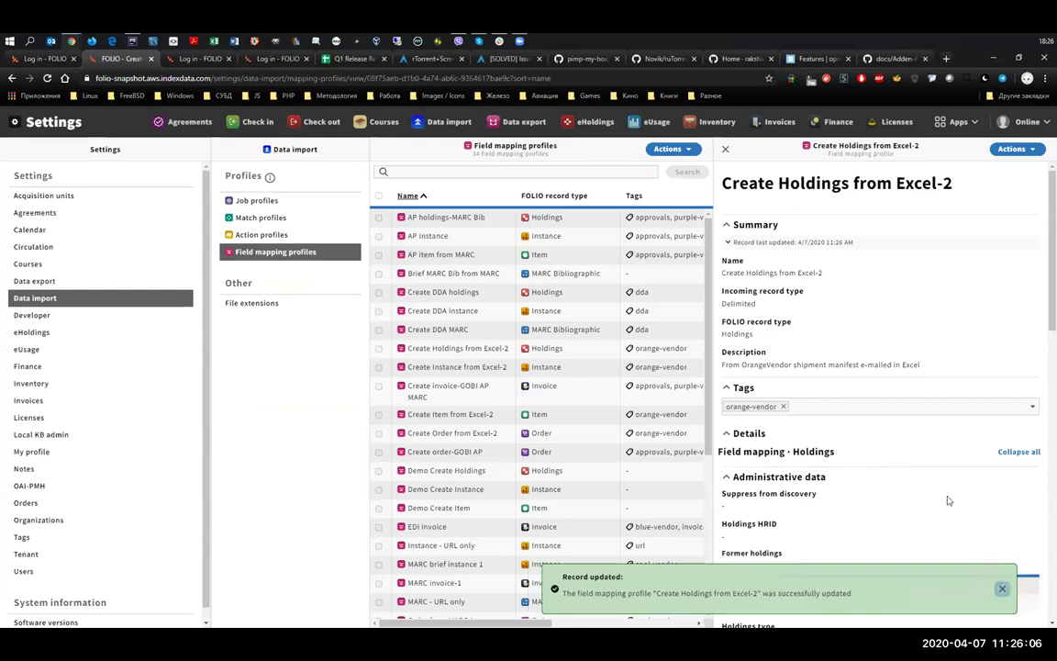
Review the saved former holdings IDs, holdings type and statistical codes in the profile's Administrative data
scroll(943, 479, "down", 3)
scroll(940, 468, "down", 1)
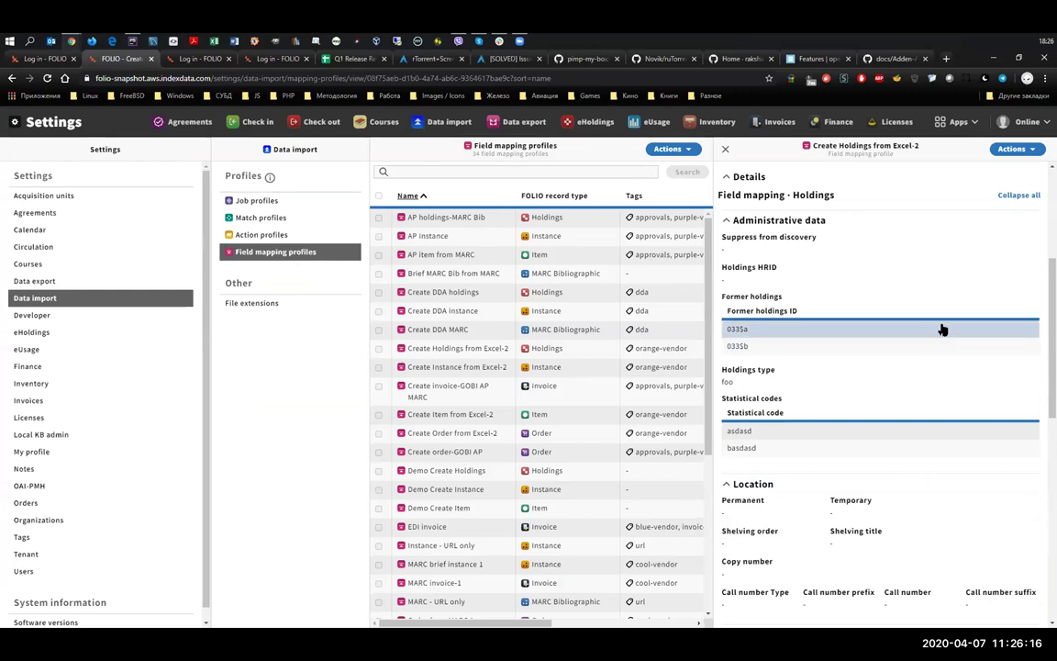
scroll(939, 312, "up", 1)
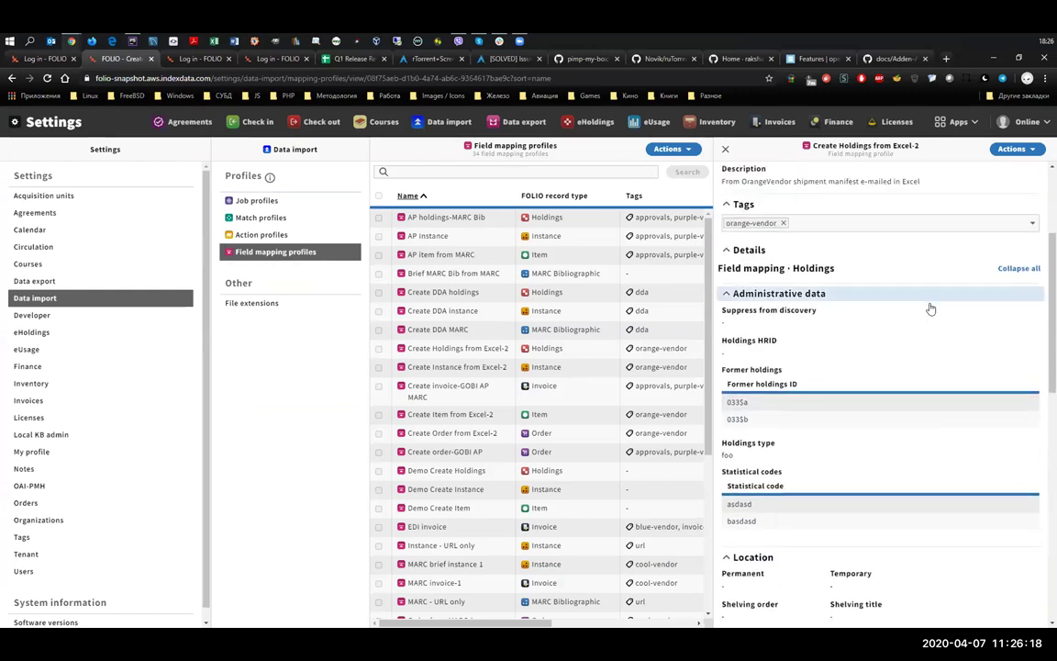
scroll(948, 345, "down", 1)
scroll(948, 345, "down", 1)
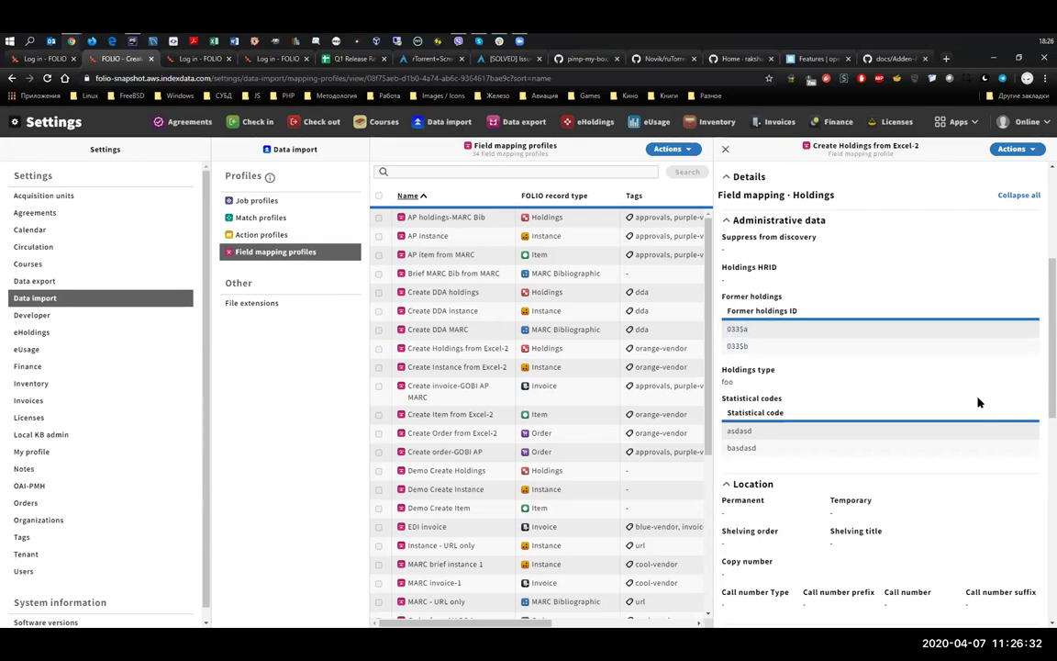
Open the Create Holdings from Excel-2 field mapping profile for editing
scroll(977, 394, "up", 1)
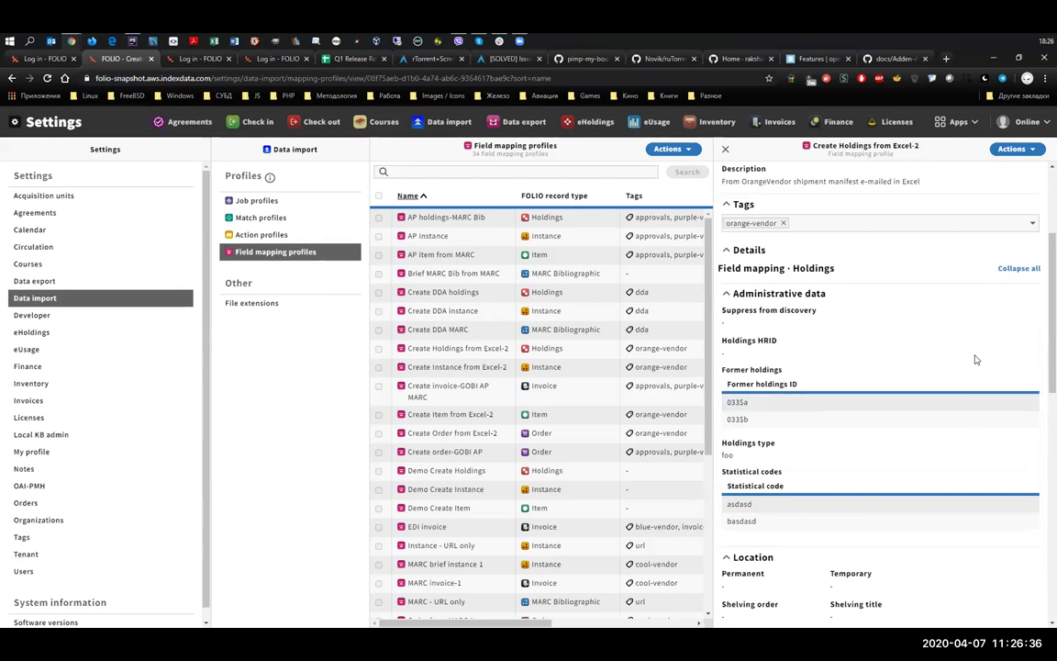
scroll(1000, 357, "up", 2)
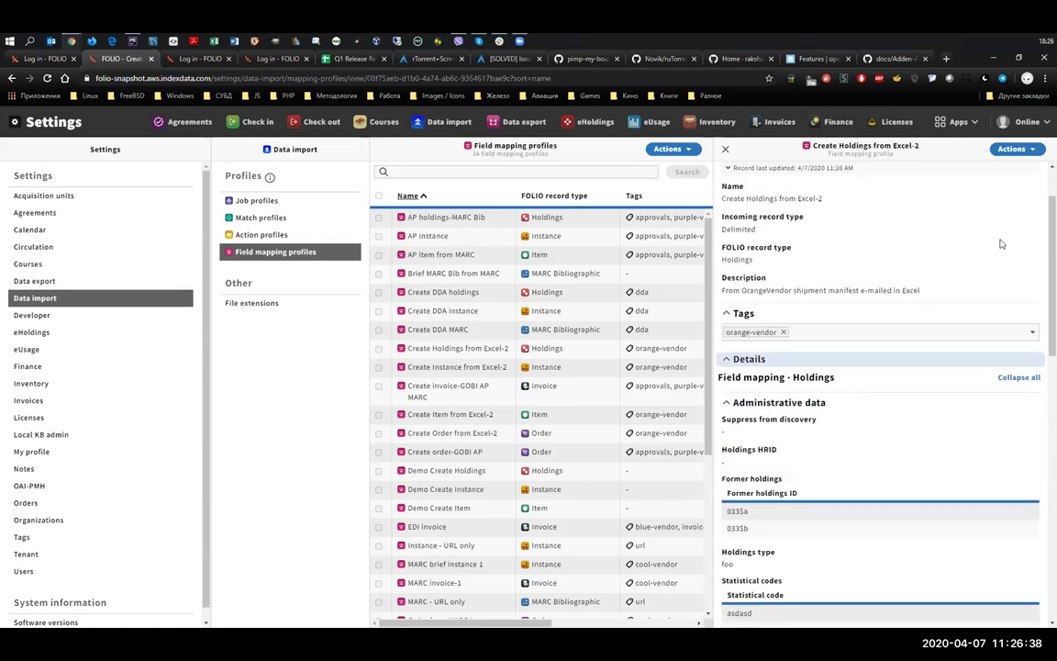
left_click(1010, 149)
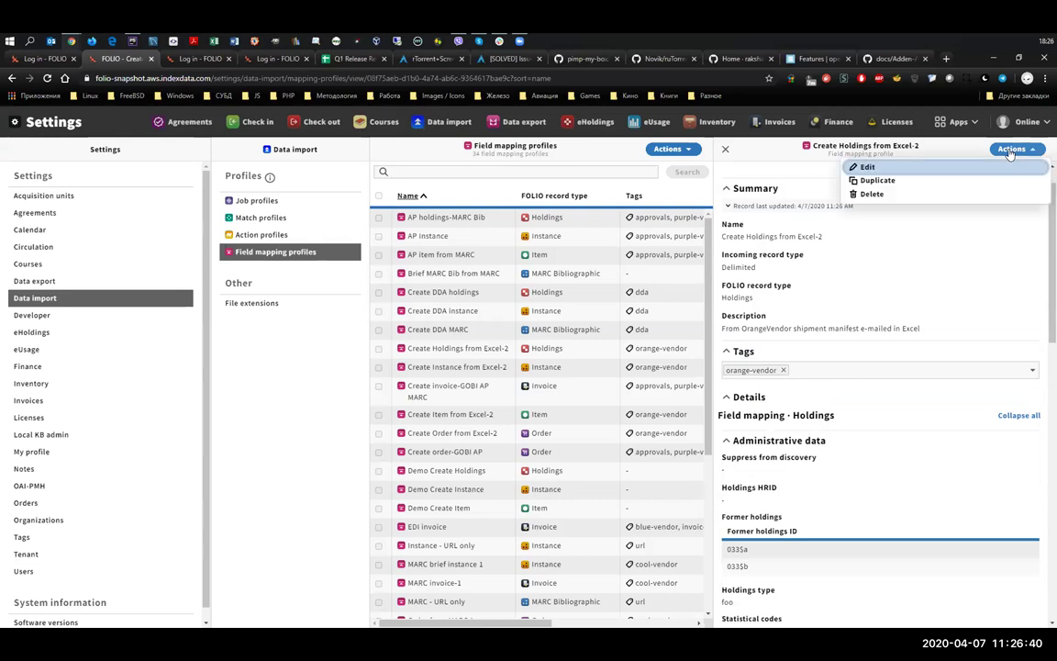
key("Return")
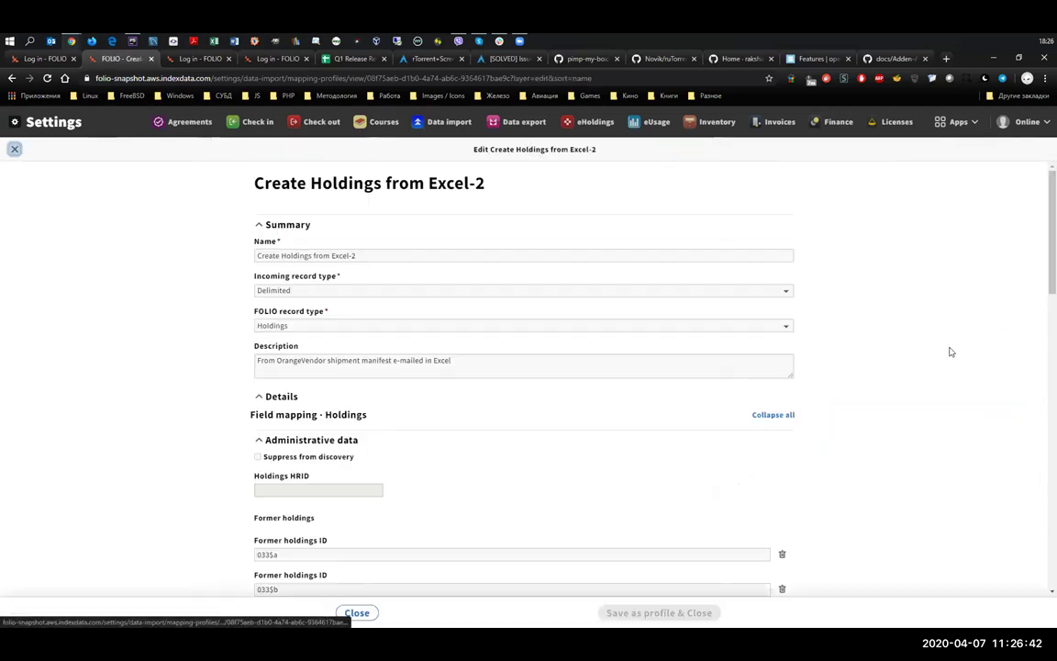
scroll(896, 406, "down", 2)
scroll(897, 405, "up", 2)
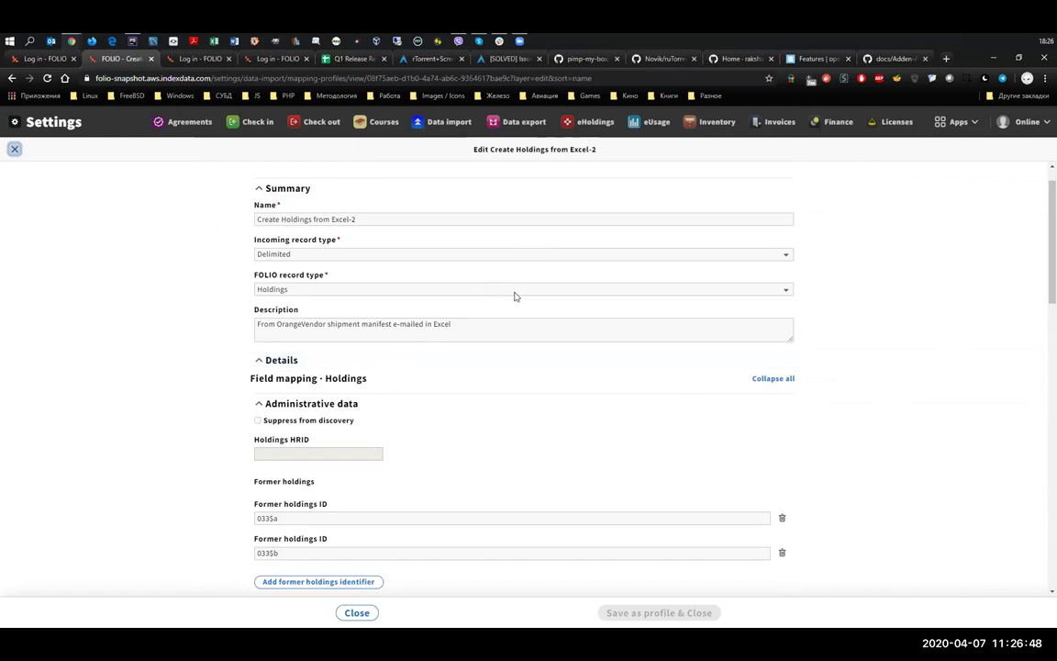
Set the profile's FOLIO record type to Item and look through the Inventory Item field mapping sections
left_click(515, 292)
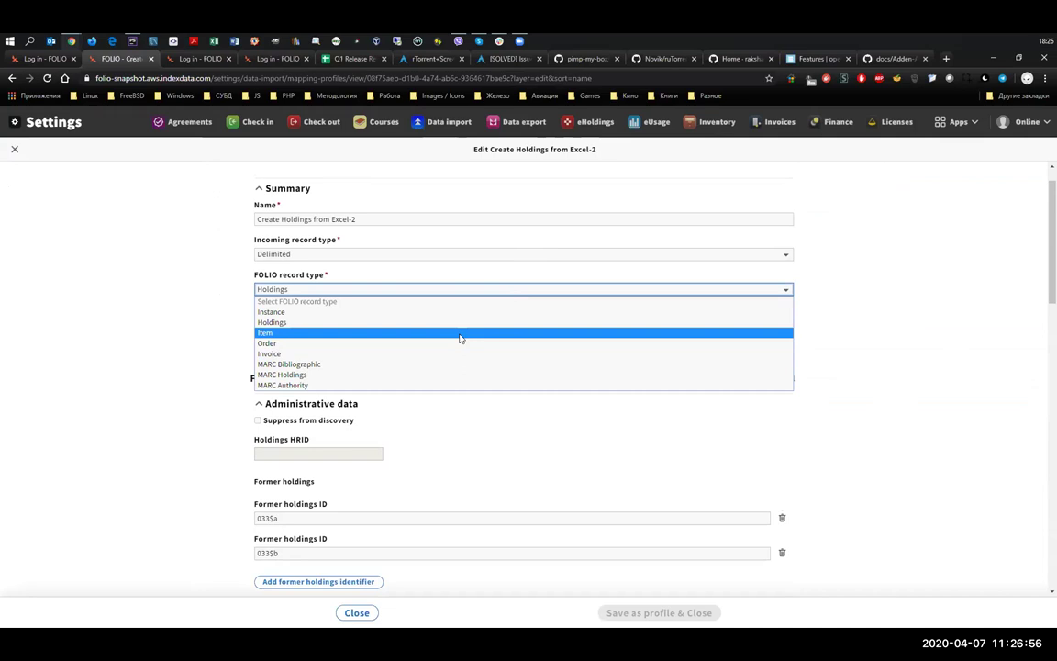
key("Return")
scroll(849, 382, "down", 3)
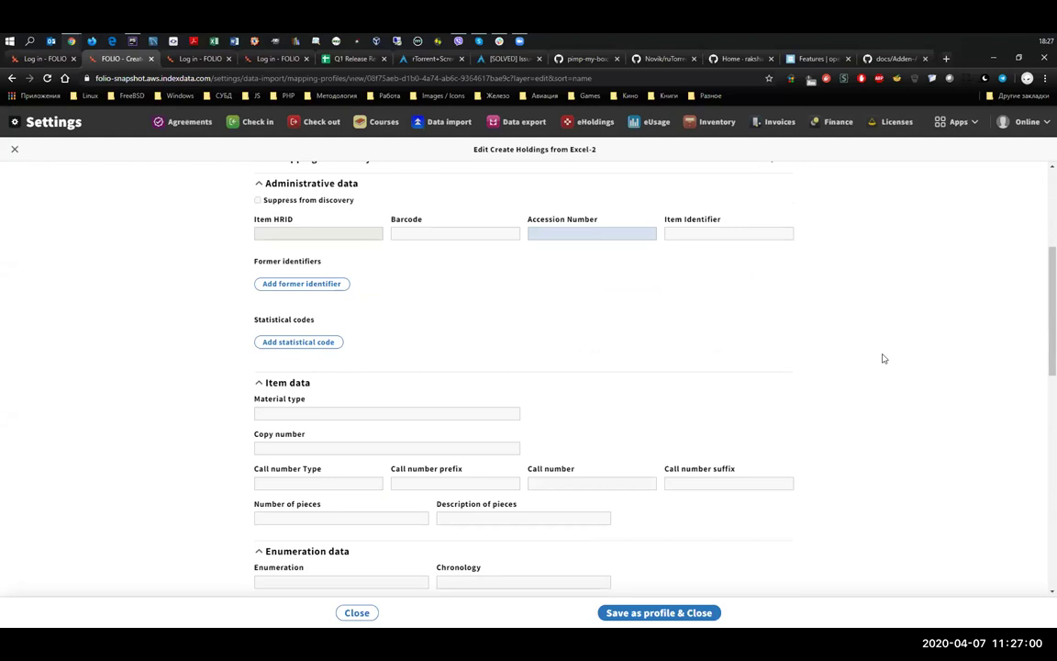
scroll(883, 358, "up", 1)
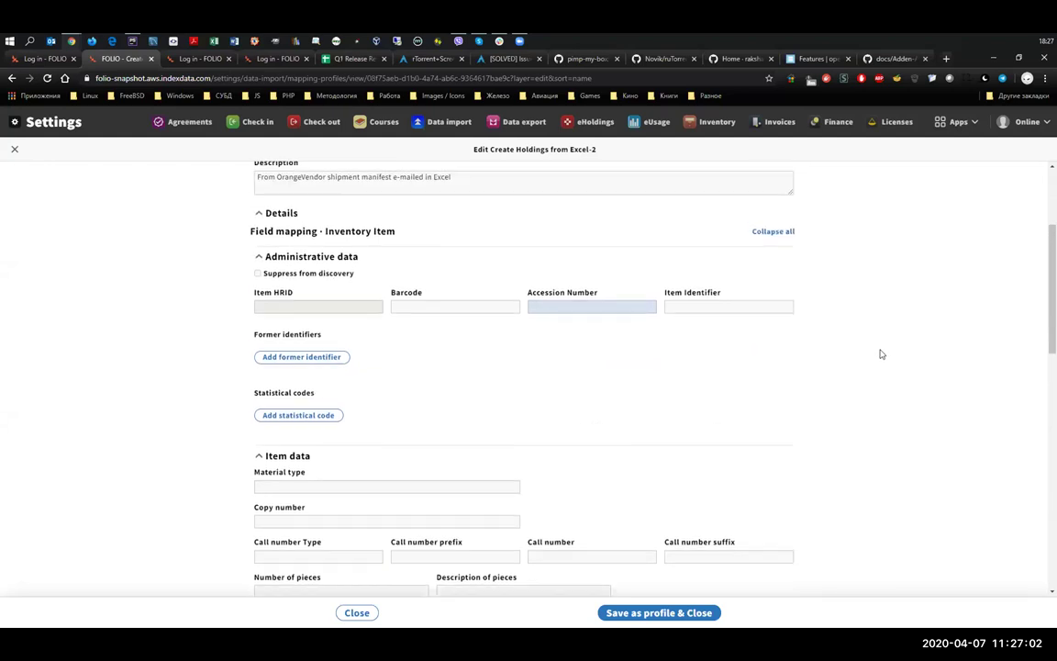
scroll(911, 357, "down", 1)
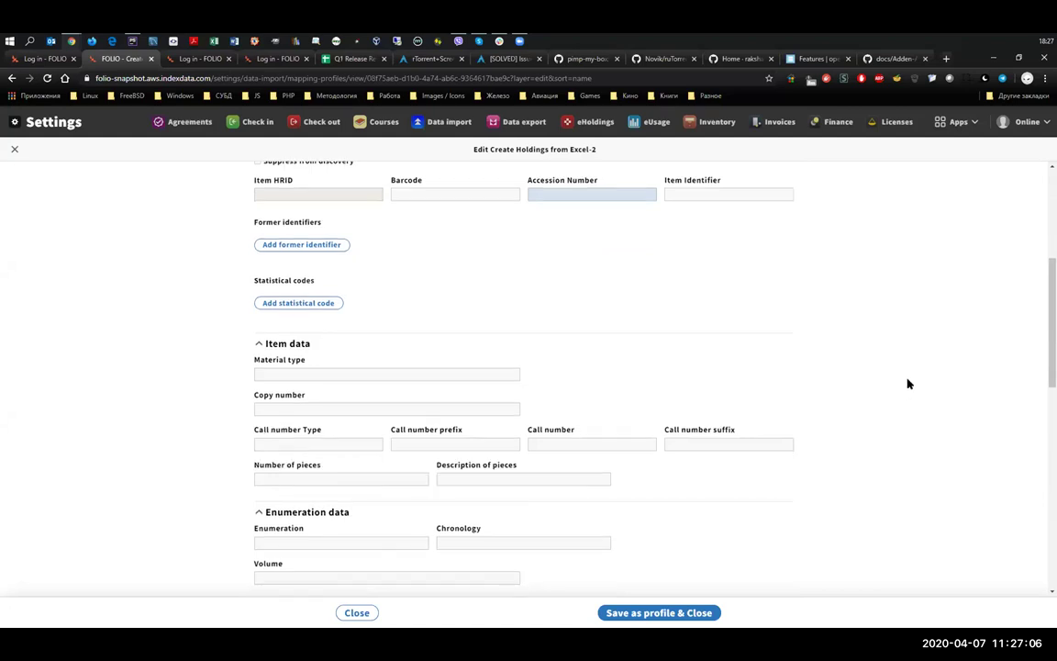
scroll(908, 381, "down", 3)
scroll(904, 372, "down", 1)
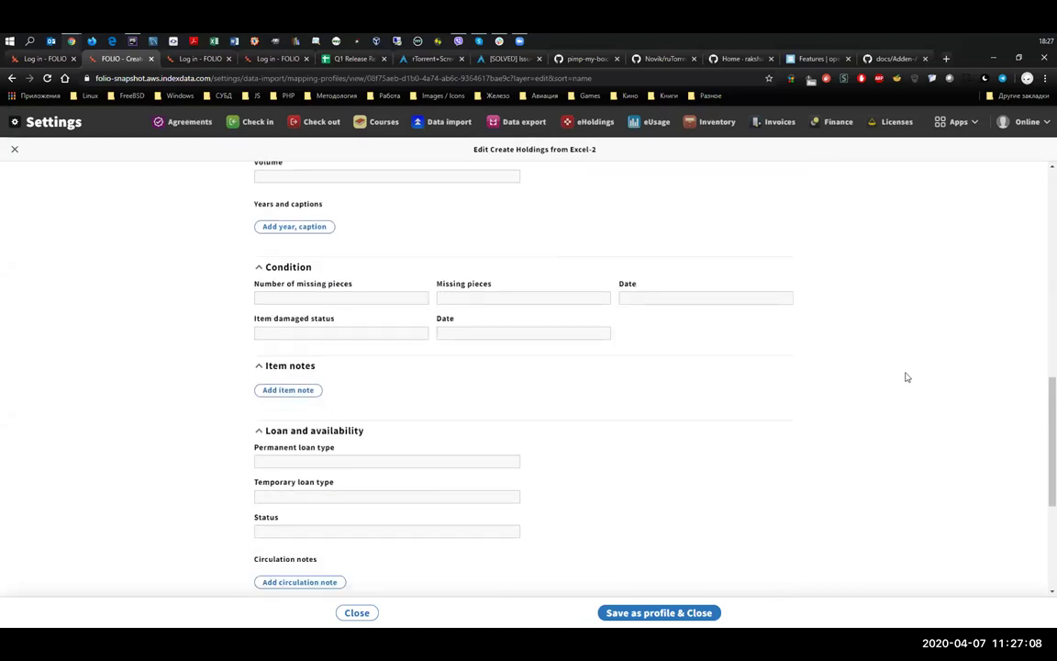
scroll(907, 370, "up", 4)
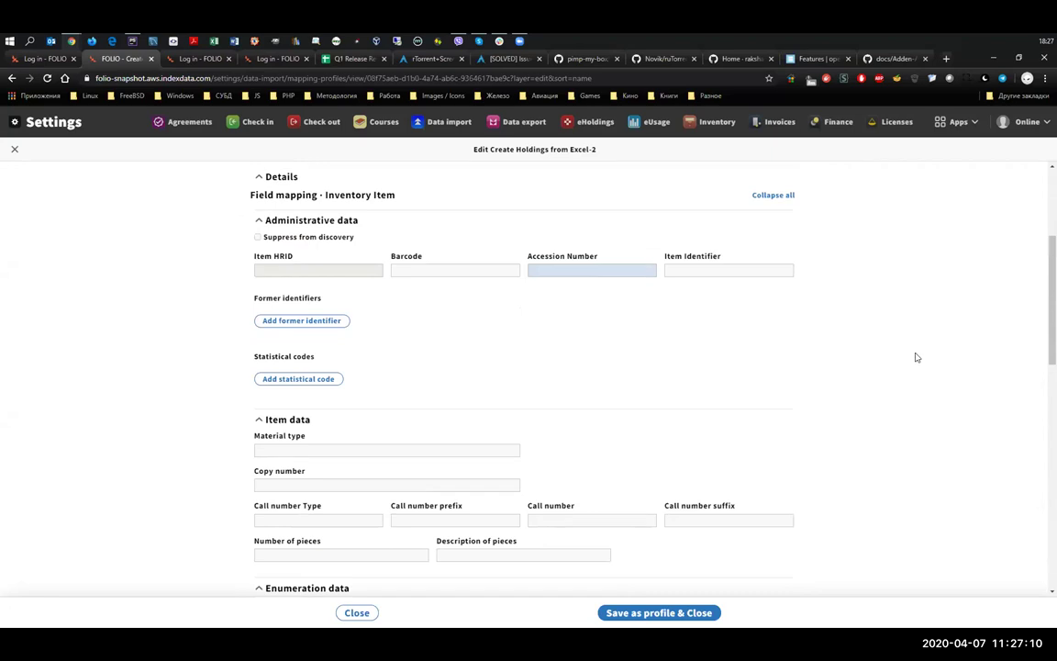
Add one former identifier row and one statistical code row to the item's Administrative data
left_click(301, 321)
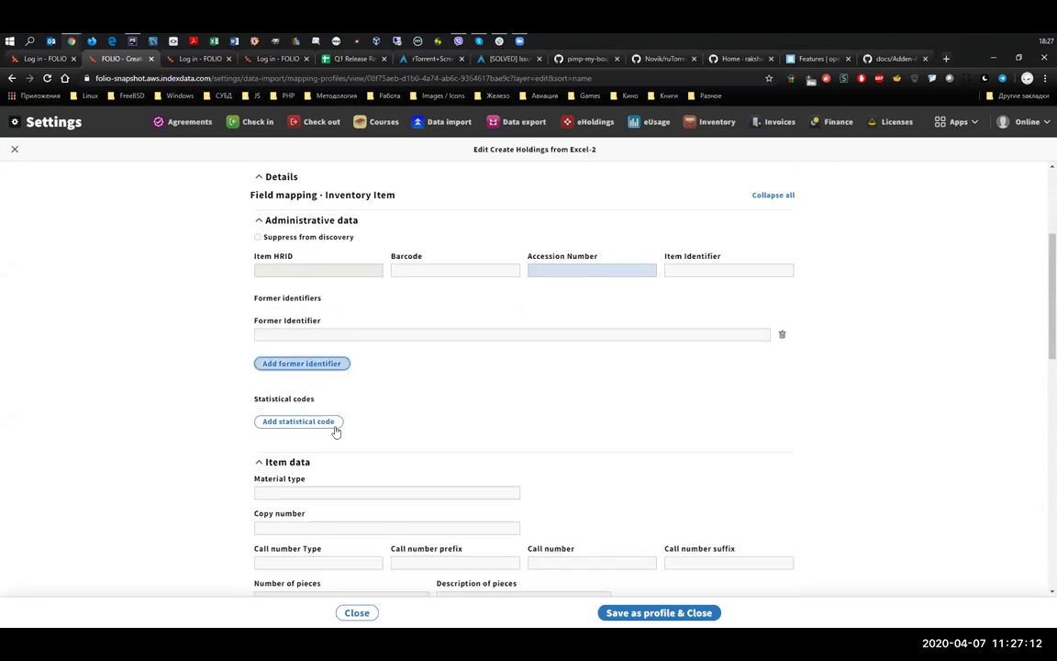
left_click(316, 421)
scroll(889, 405, "down", 3)
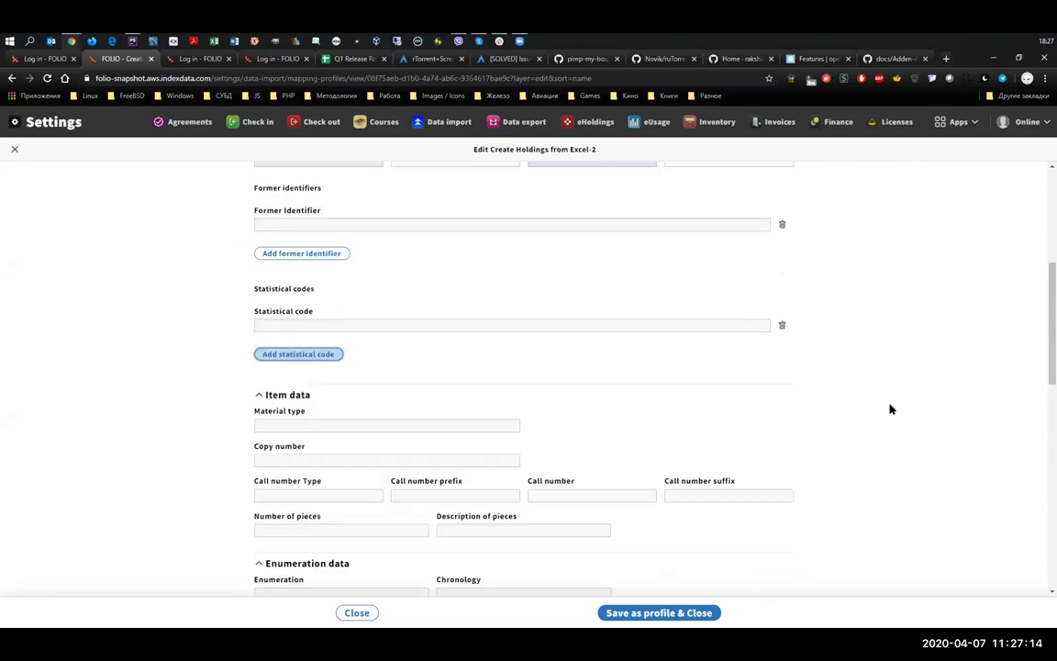
scroll(896, 380, "up", 4)
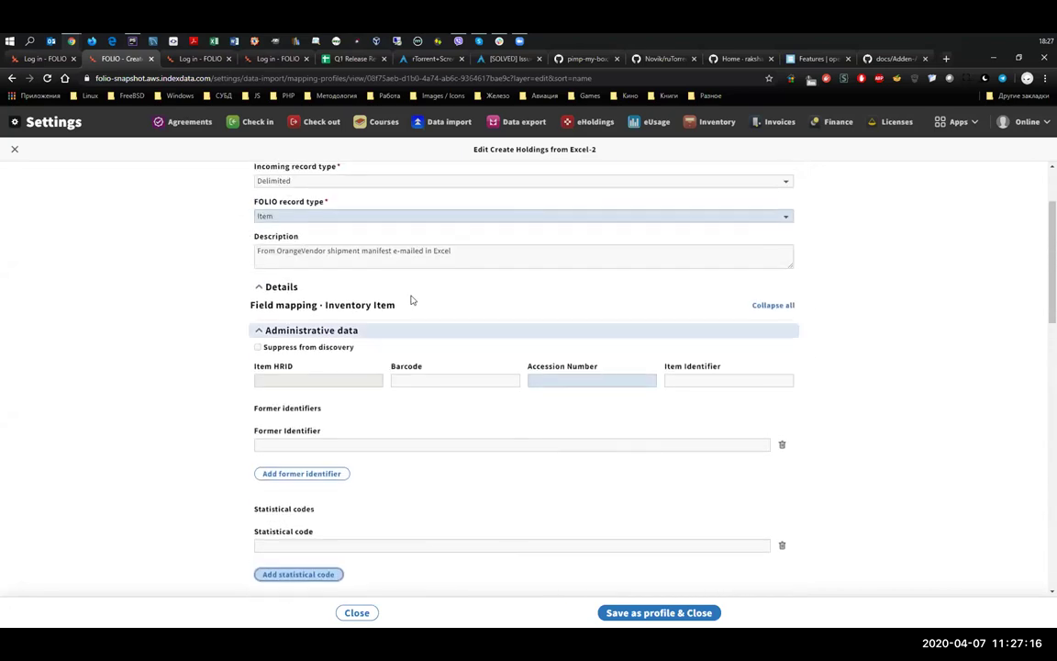
Change the FOLIO record type to Instance and look through its Administrative data and Title data fields
left_click(397, 220)
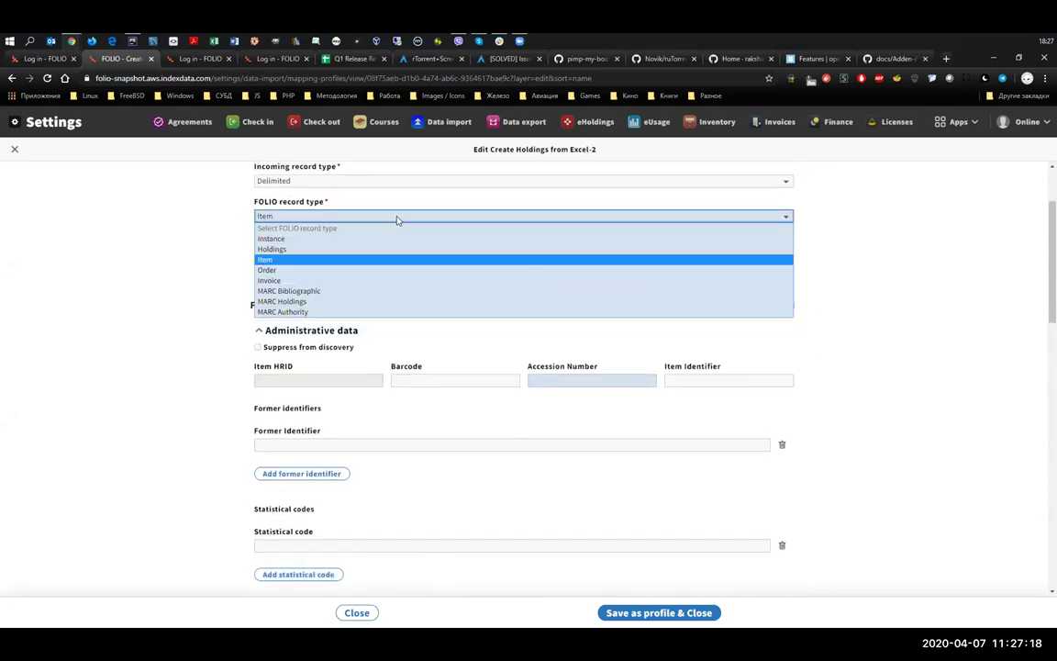
key("Return")
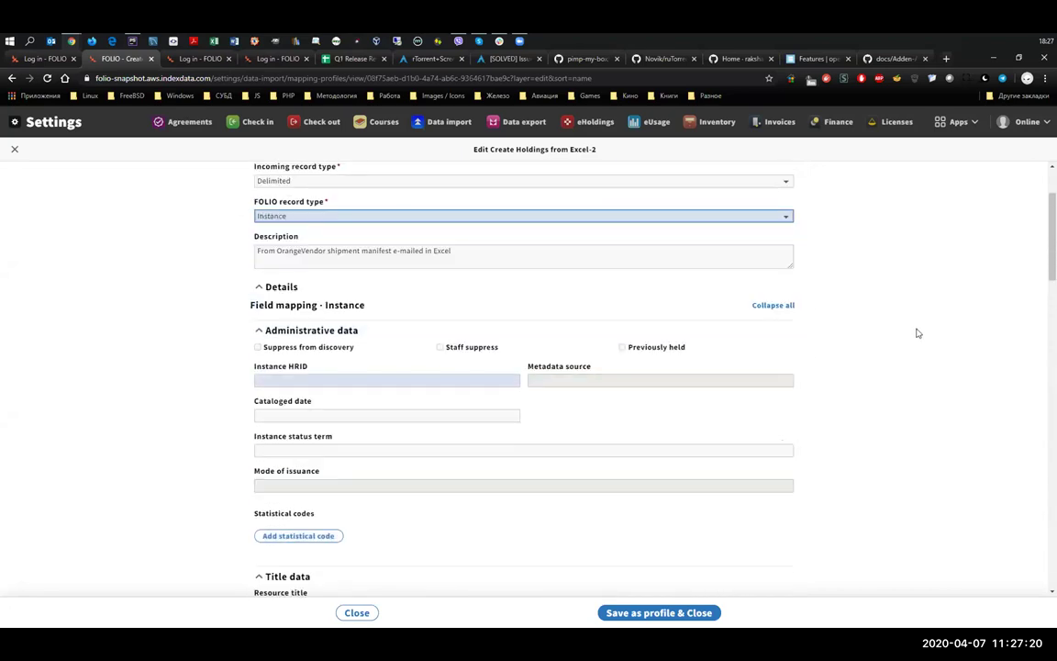
scroll(916, 331, "down", 5)
scroll(922, 326, "up", 3)
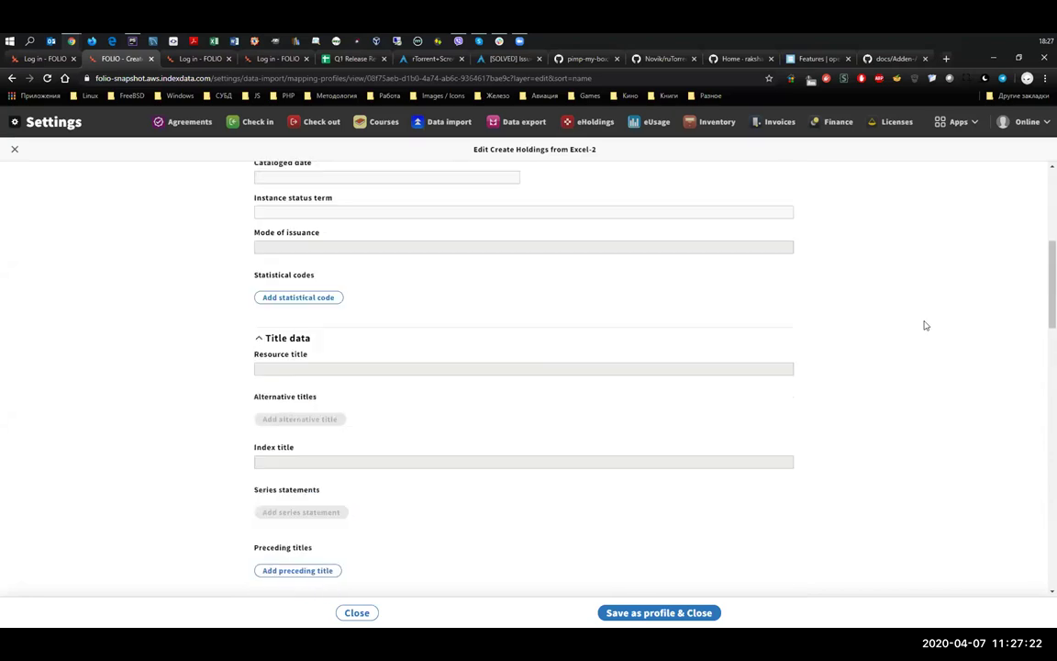
scroll(927, 326, "up", 4)
Set the FOLIO record type back to Holdings and check its former holdings IDs, holdings type and statistical codes
left_click(408, 180)
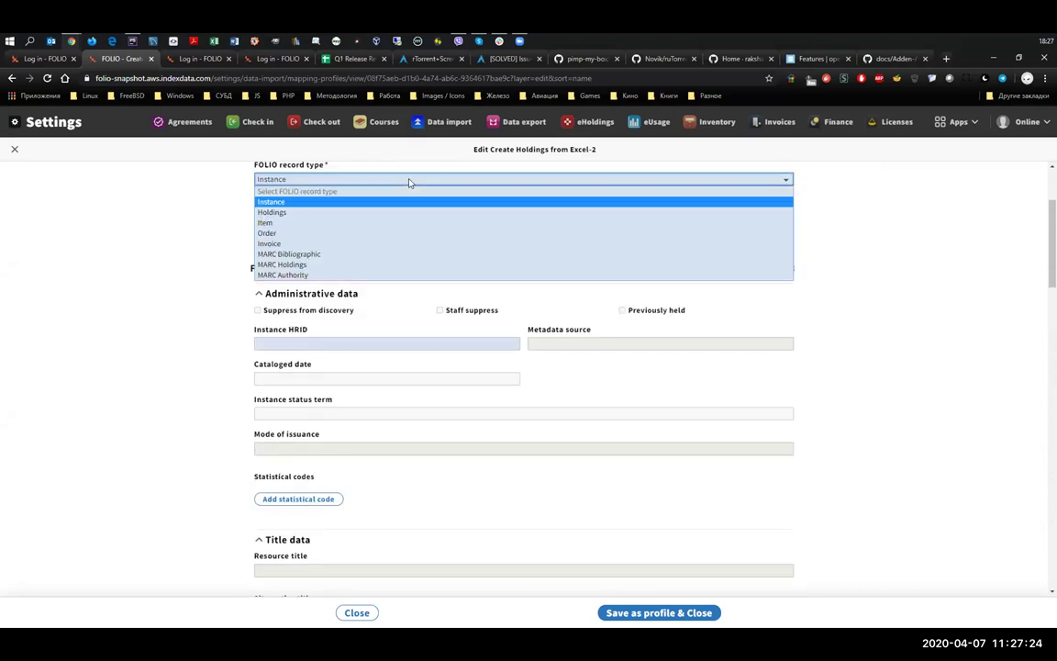
left_click(373, 210)
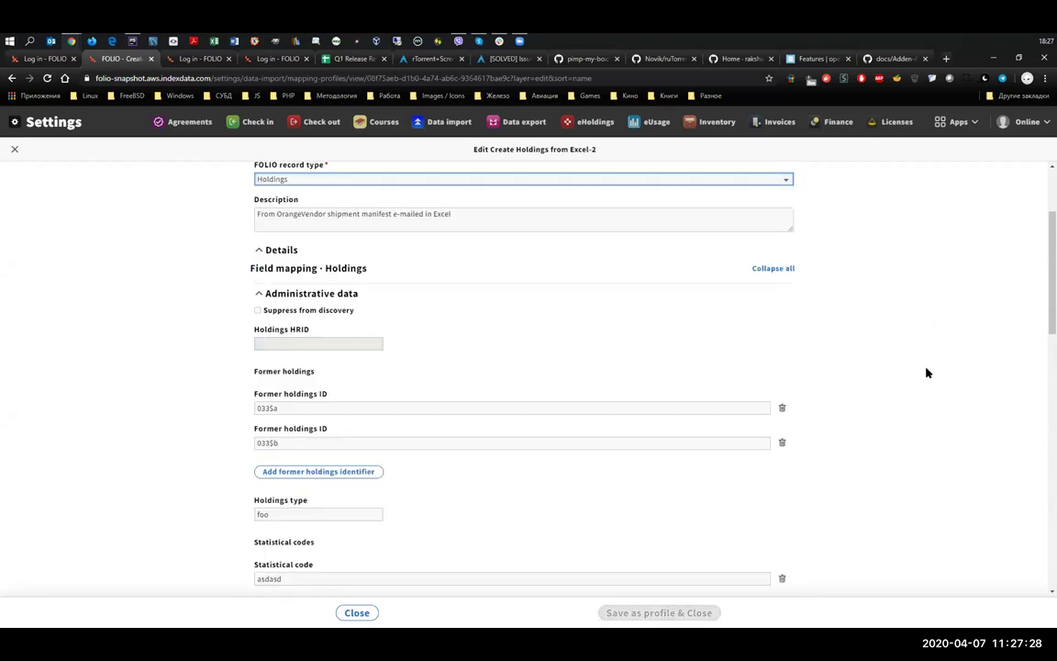
scroll(927, 373, "down", 1)
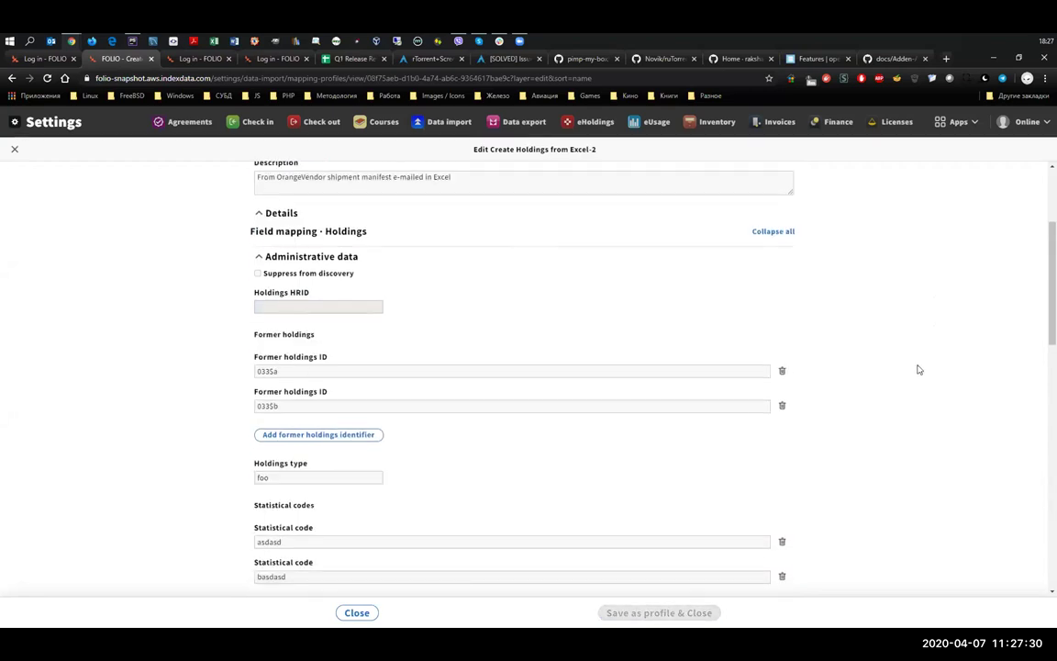
scroll(917, 368, "down", 4)
scroll(917, 362, "up", 3)
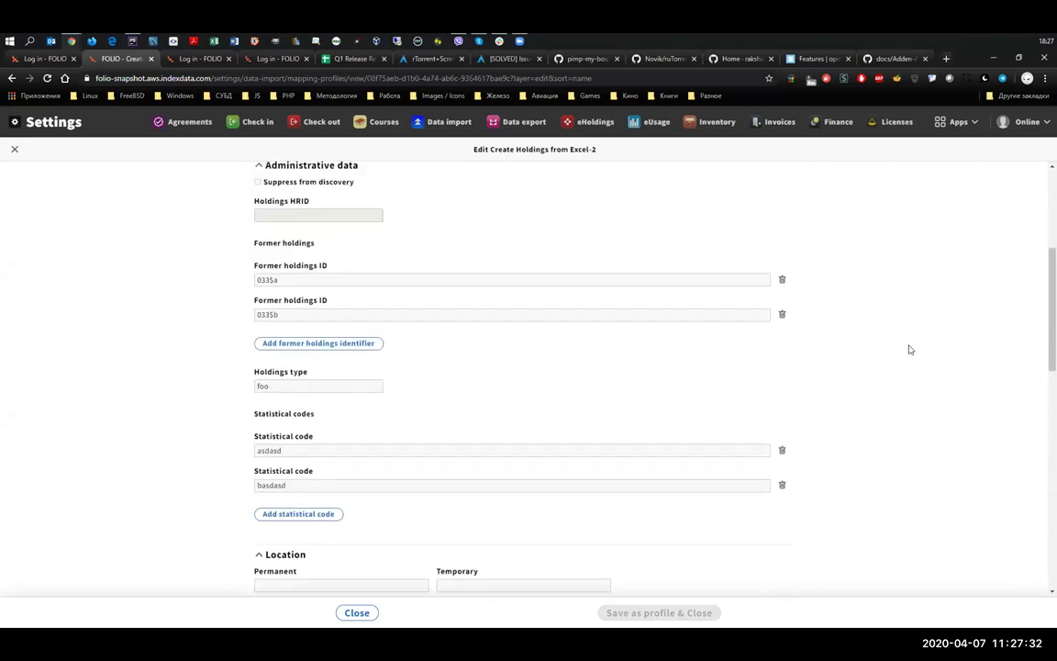
scroll(908, 349, "up", 2)
scroll(904, 345, "up", 1)
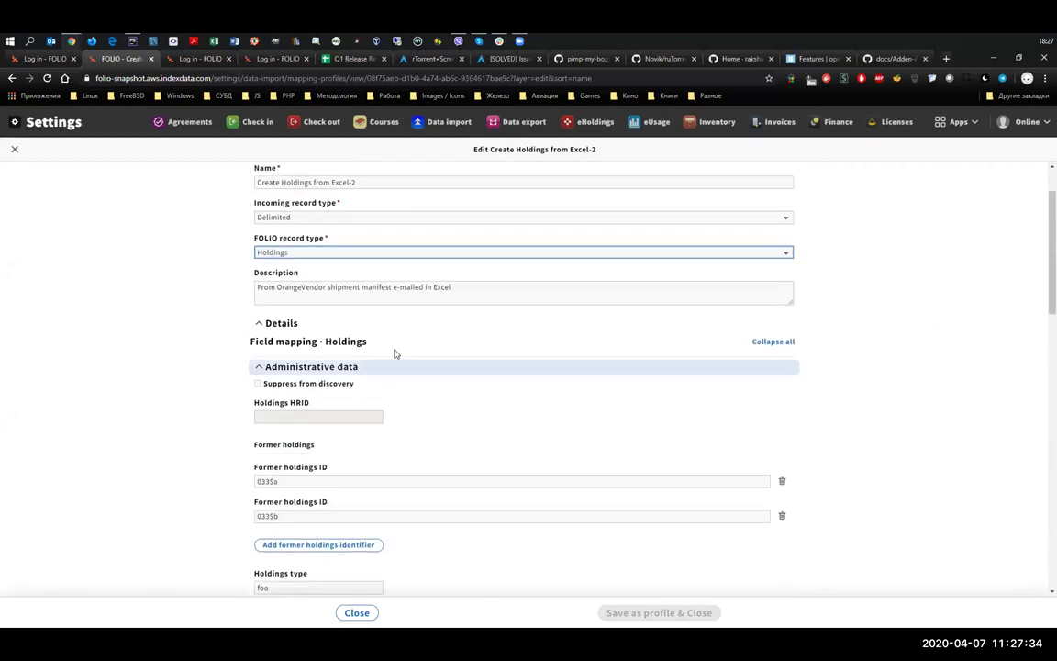
scroll(940, 427, "up", 1)
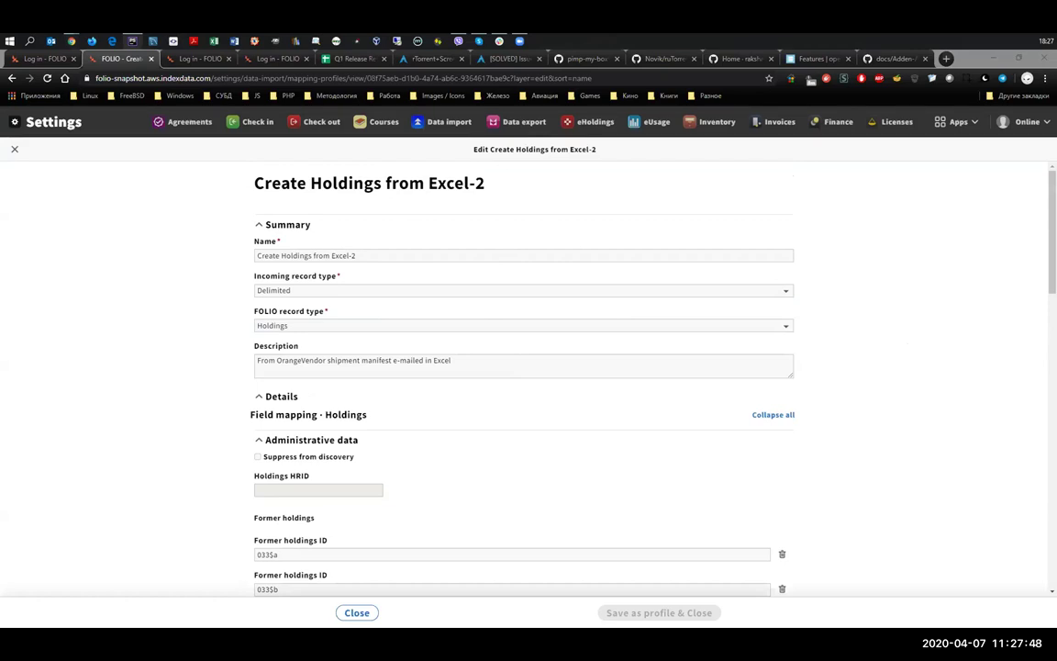
Switch to PhpStorm and examine the name, path and statement subfield of holdingStatementsForSupplements in HOLDINGS.js
key("alt+Tab")
left_click(1008, 58)
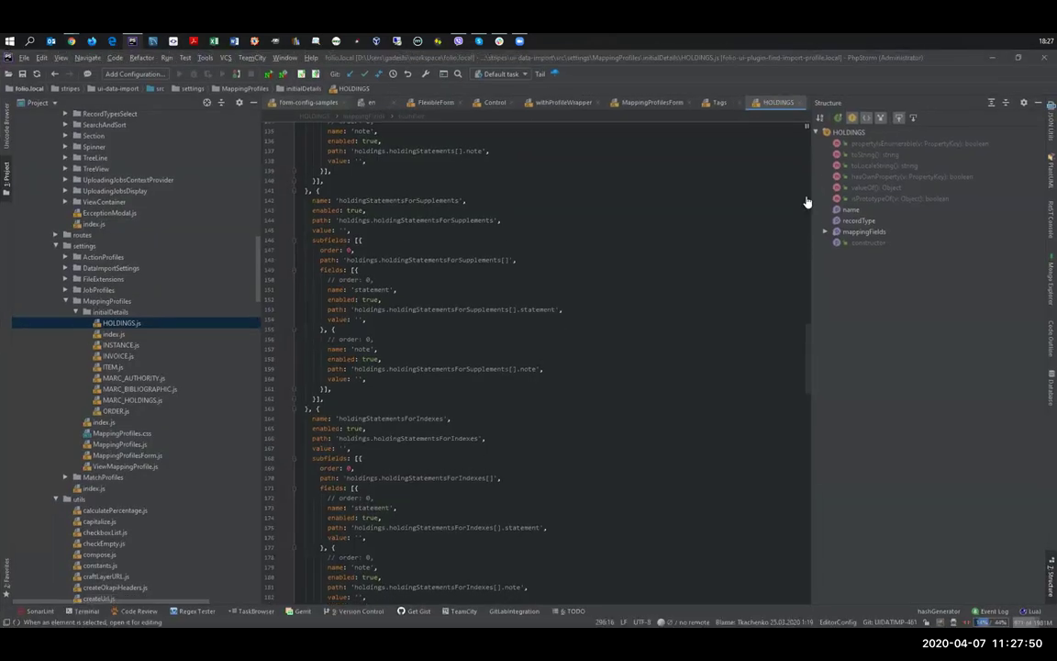
scroll(680, 304, "up", 2)
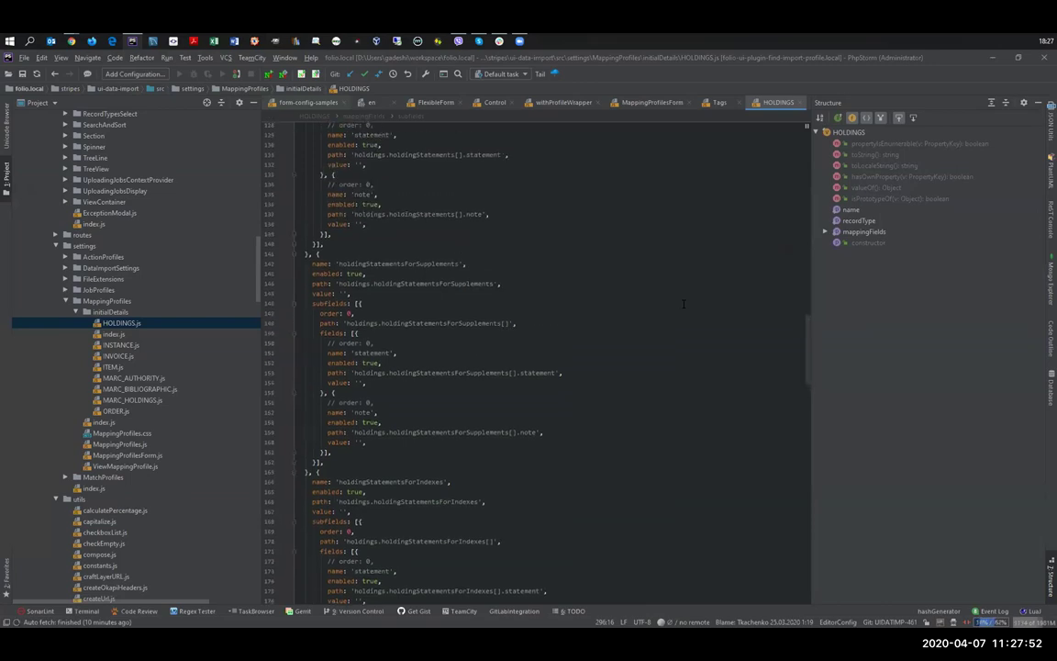
scroll(684, 304, "down", 2)
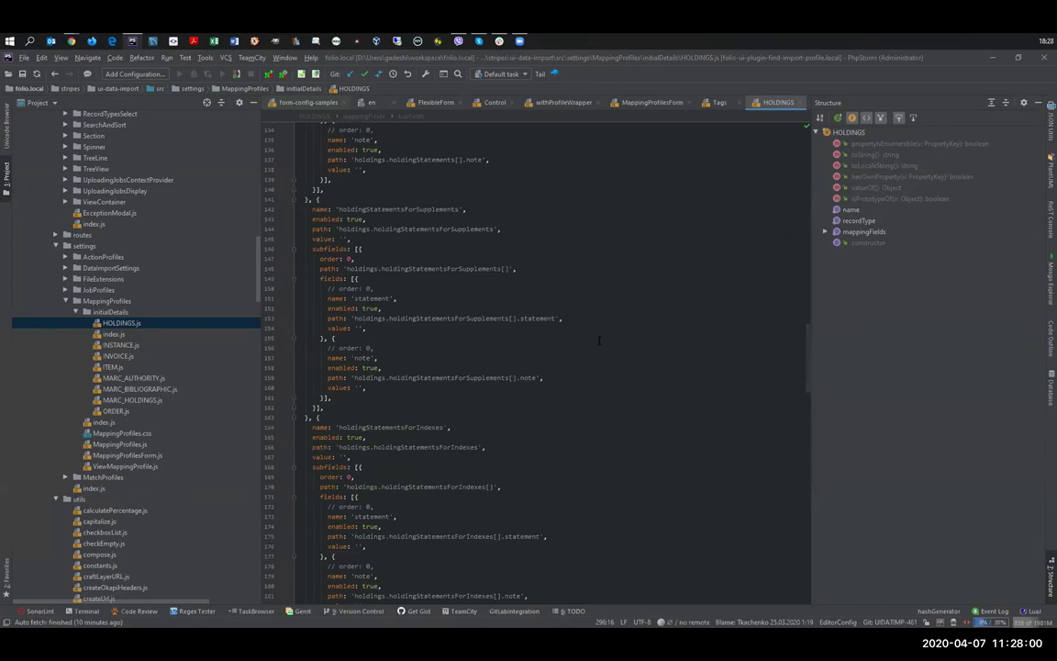
scroll(591, 323, "down", 1)
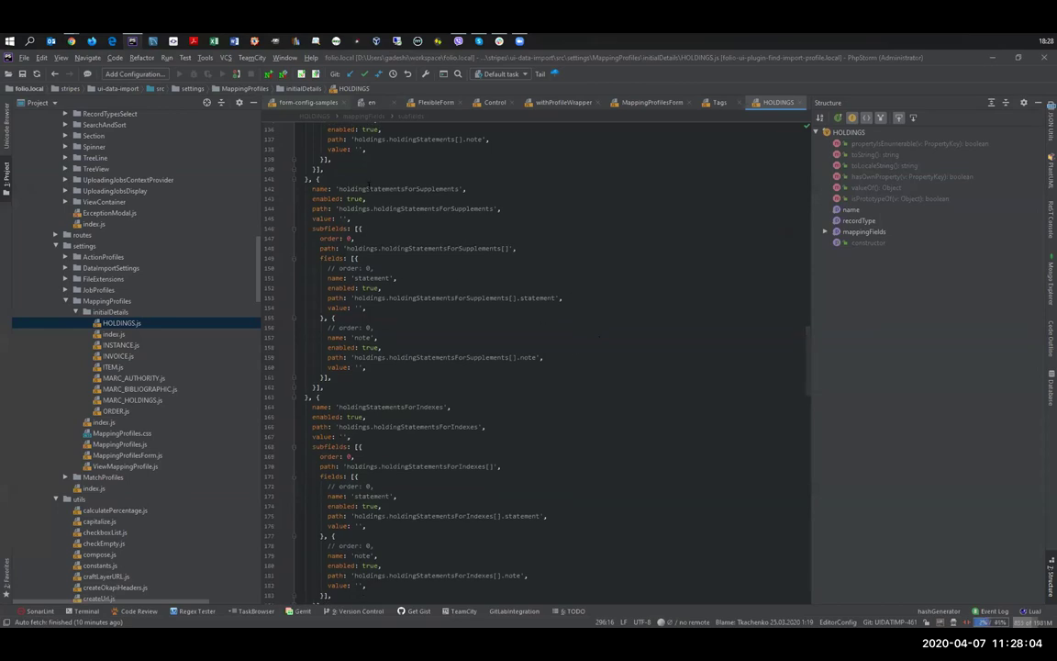
left_click(430, 189)
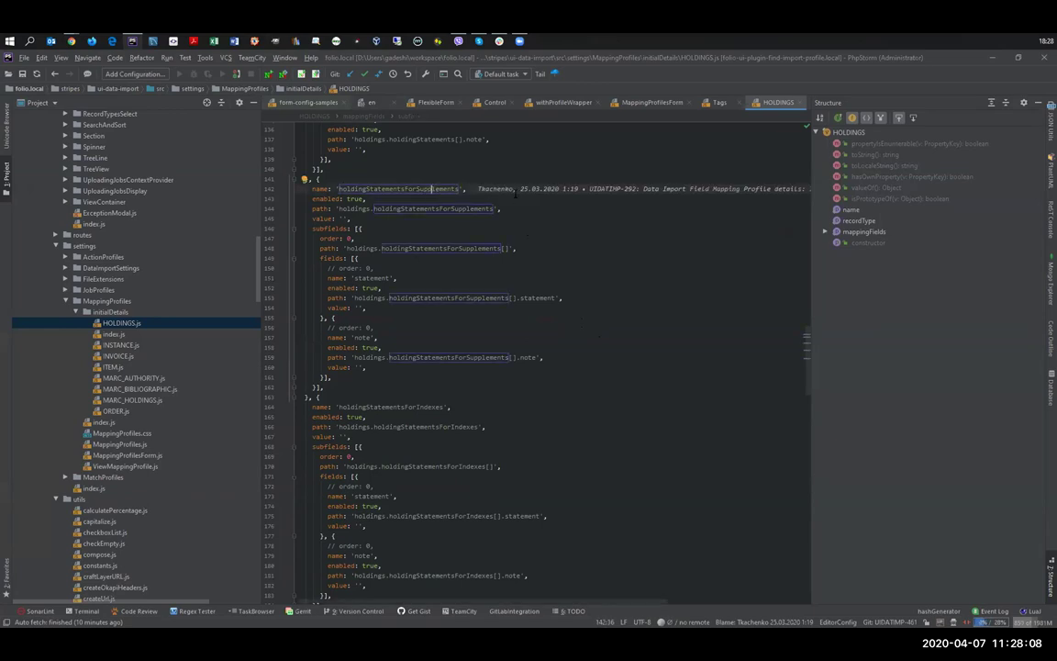
key("End")
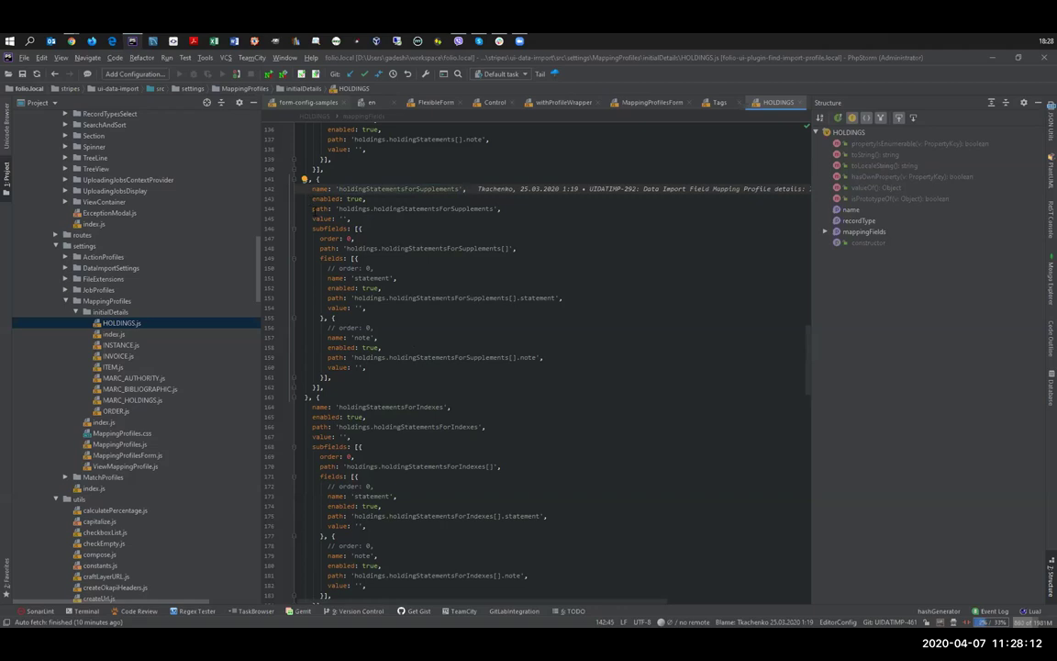
left_click(312, 208)
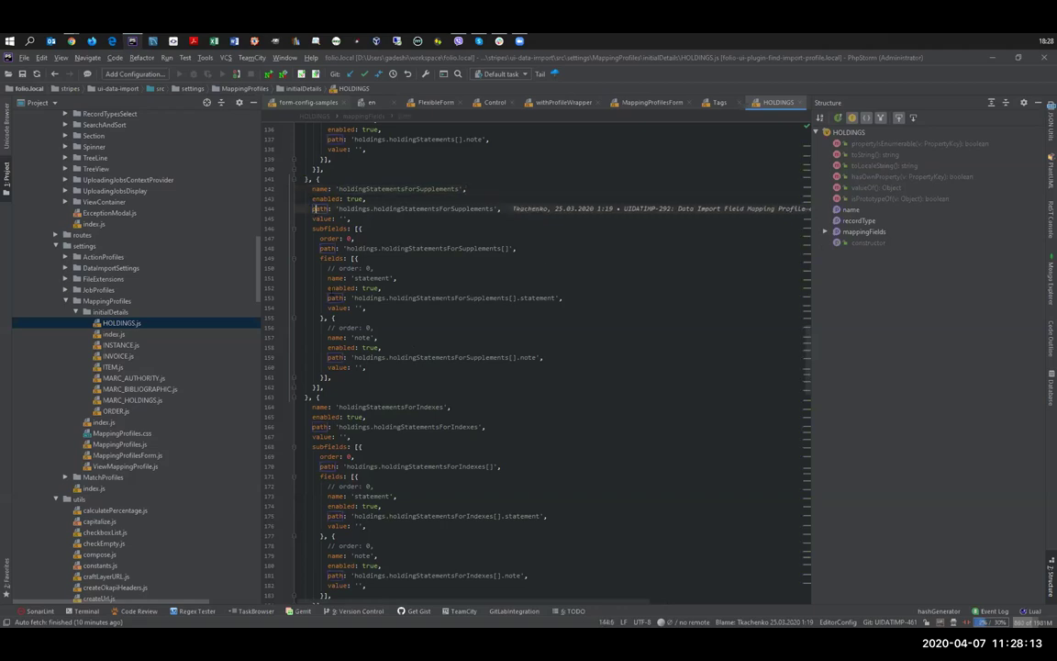
left_click(568, 297)
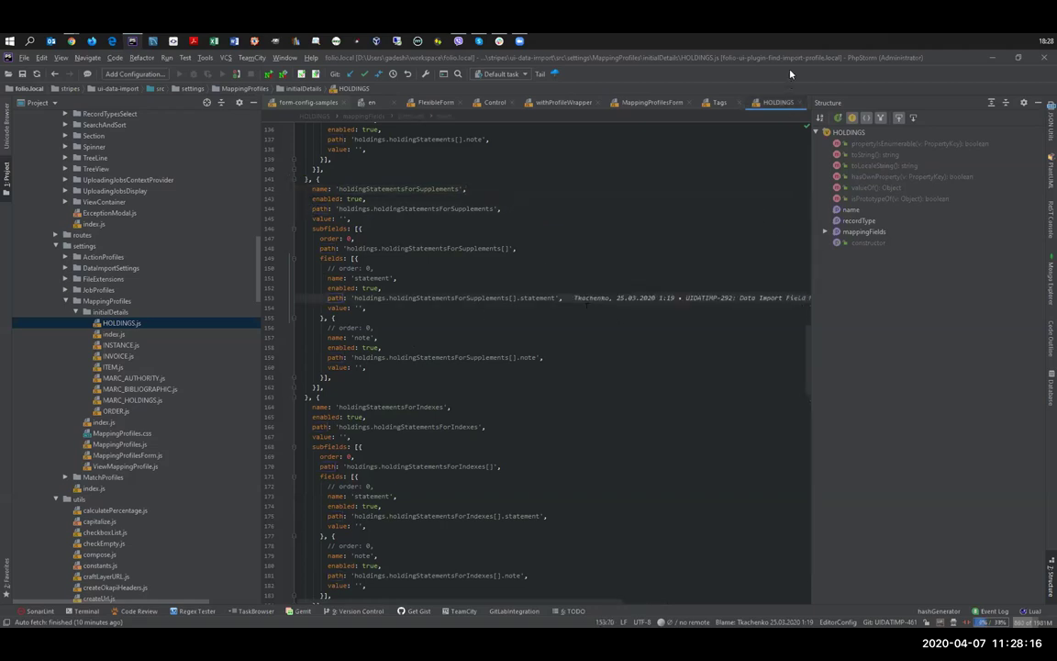
Switch back to FOLIO in the browser and close the profile's edit form without saving
key("alt+Tab")
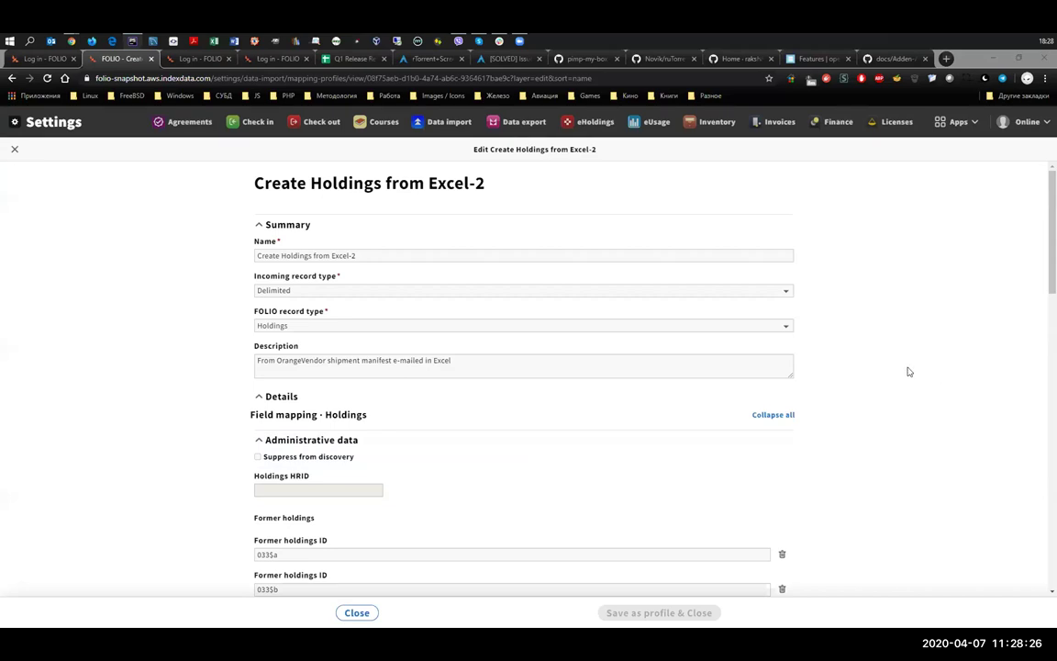
left_click(248, 267)
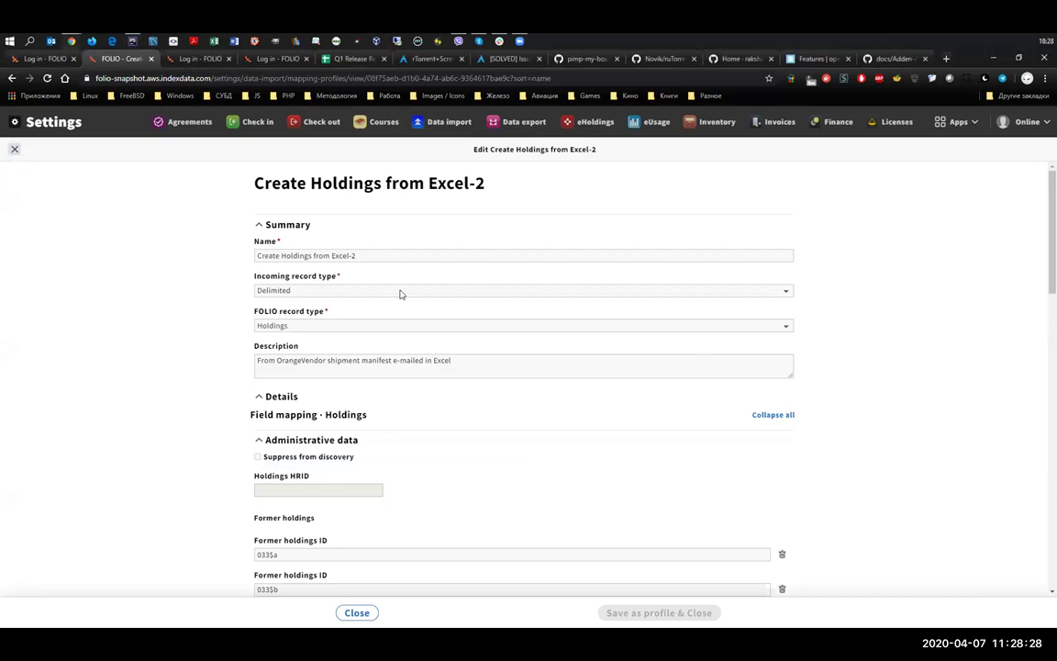
key("Escape")
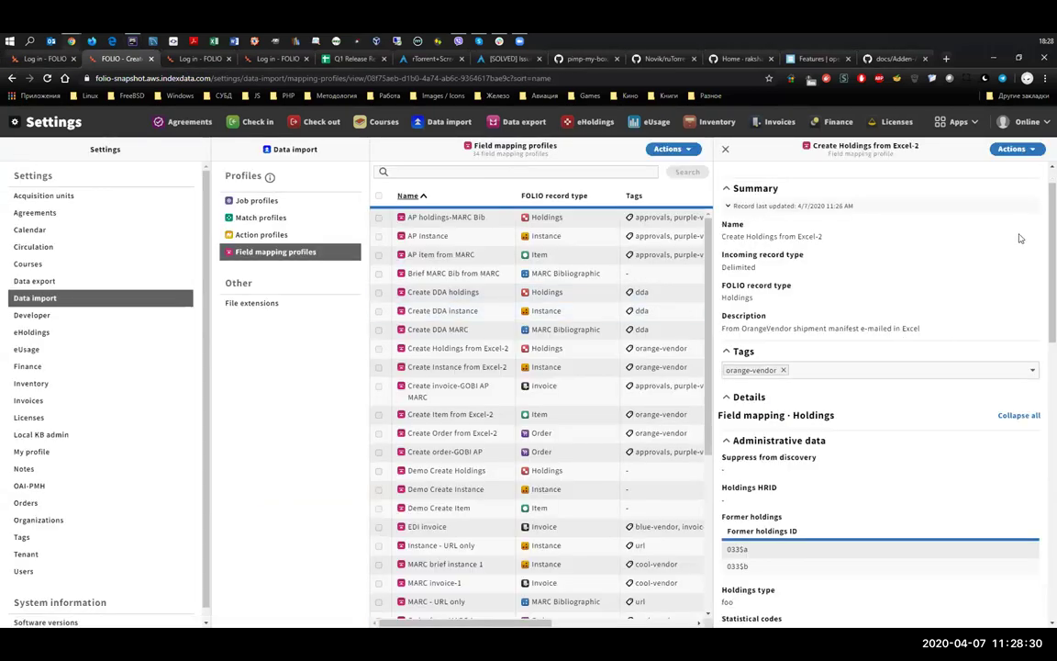
scroll(986, 272, "up", 1)
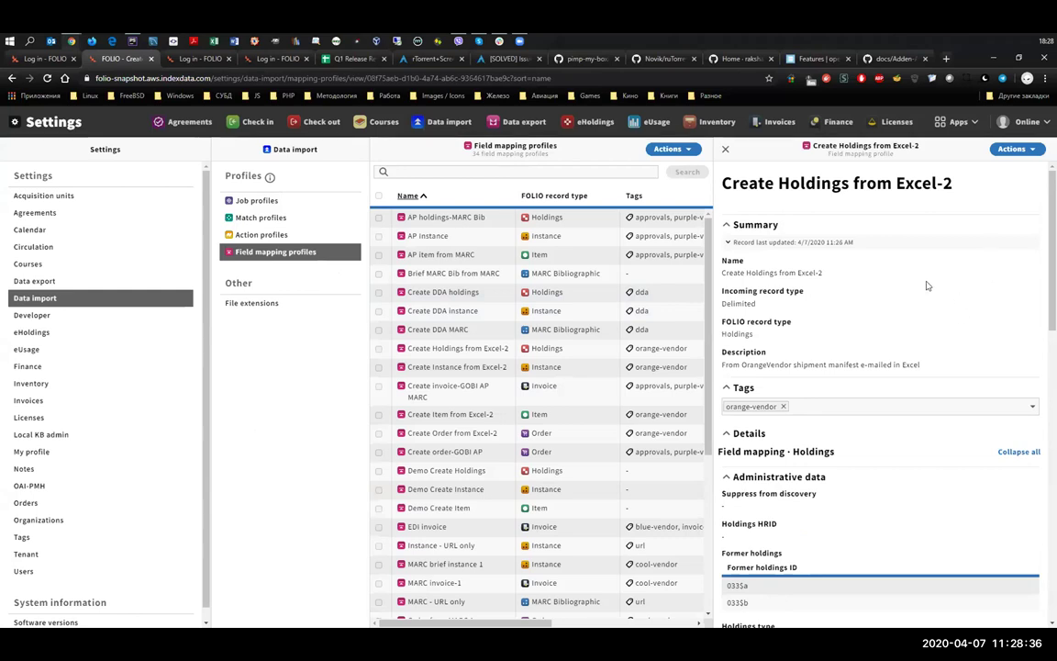
Look over the location and holdings details of the Create Holdings from Excel-2 field mapping profile
scroll(935, 323, "down", 5)
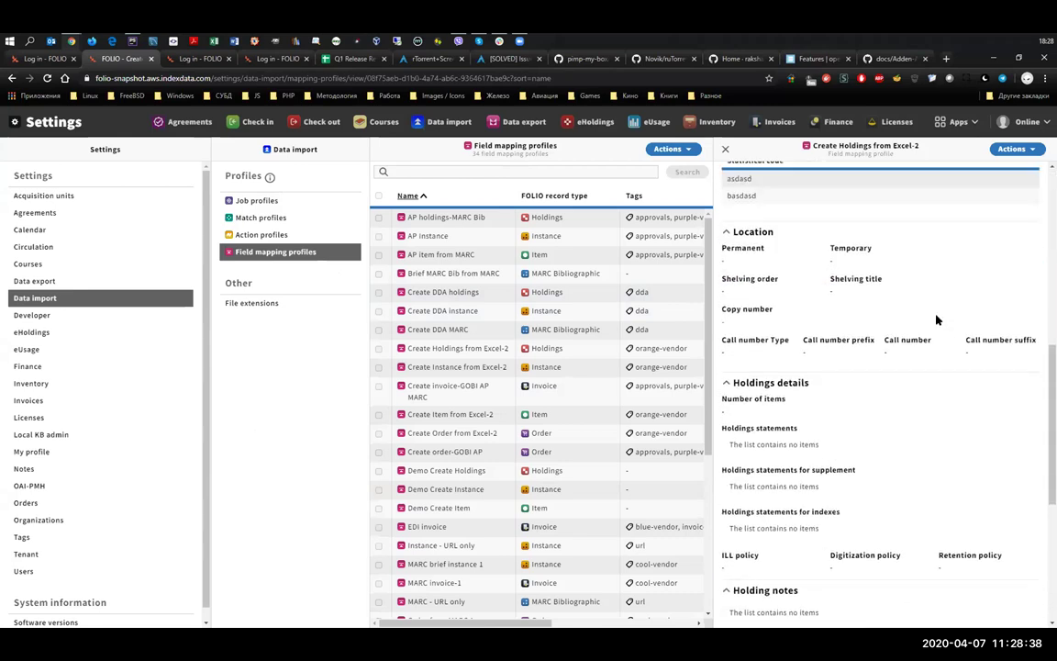
scroll(936, 319, "up", 5)
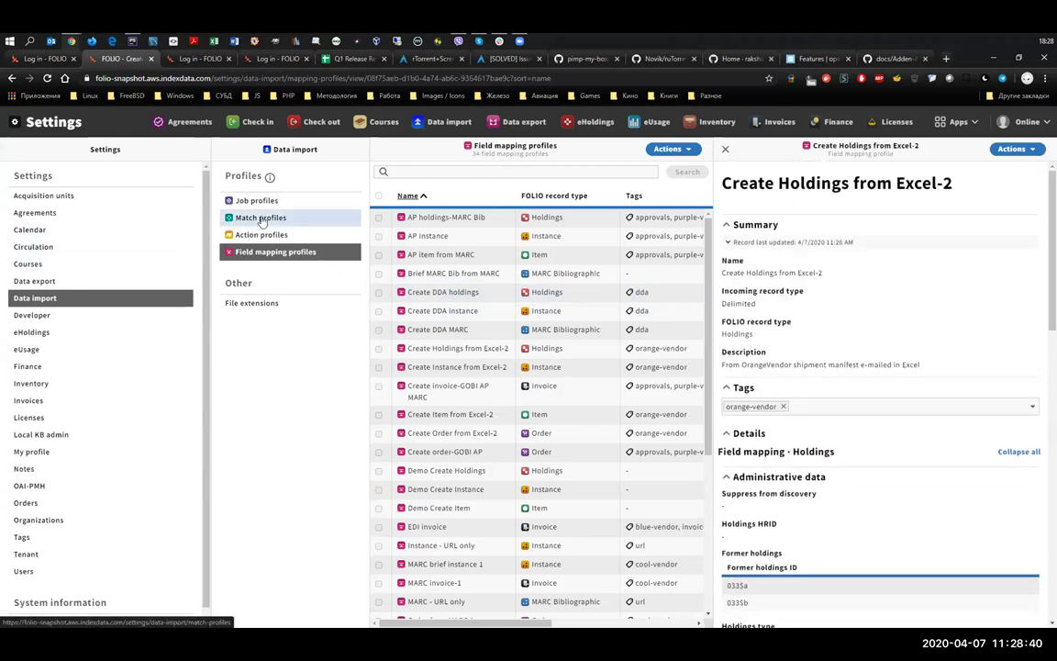
Open the match profile 001 to Instance HRID and examine its match criteria for the incoming and existing records
left_click(262, 221)
left_click(425, 224)
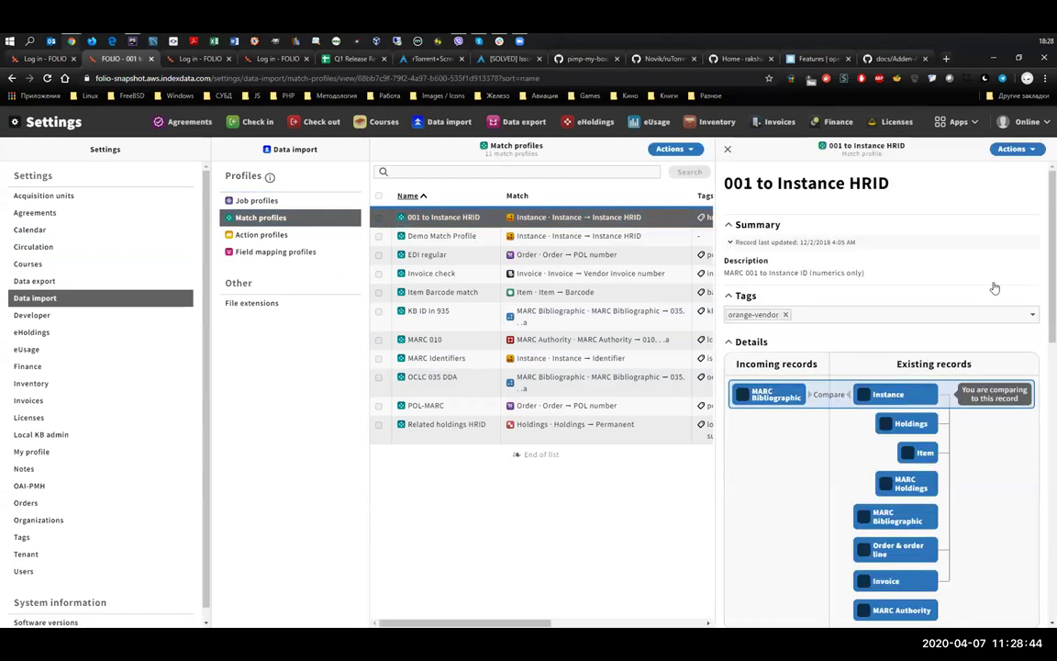
scroll(1038, 307, "down", 4)
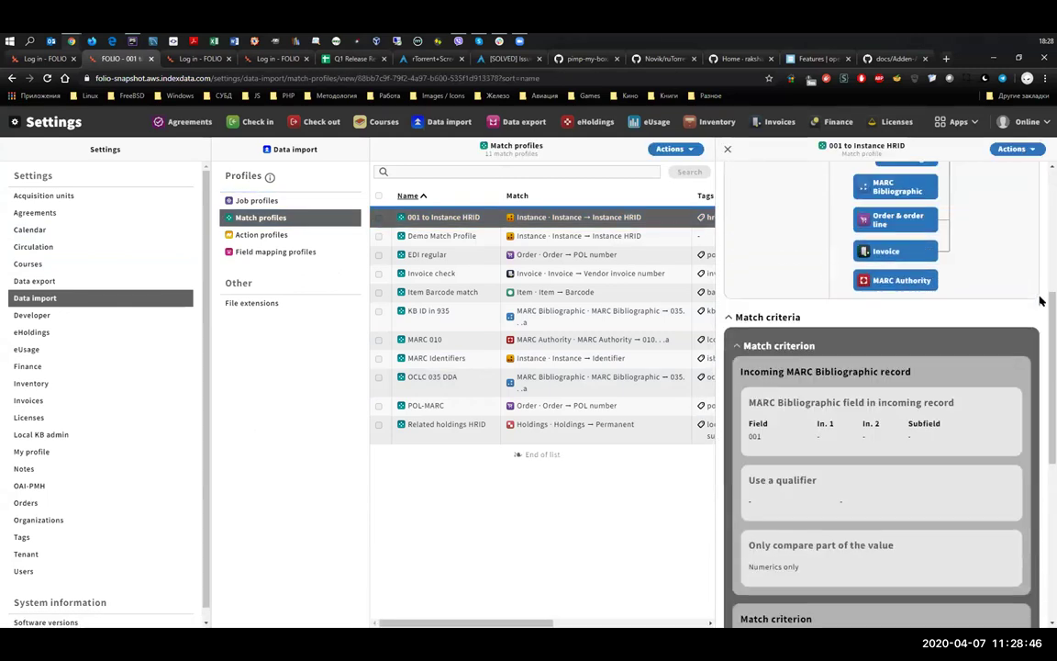
scroll(1041, 299, "down", 4)
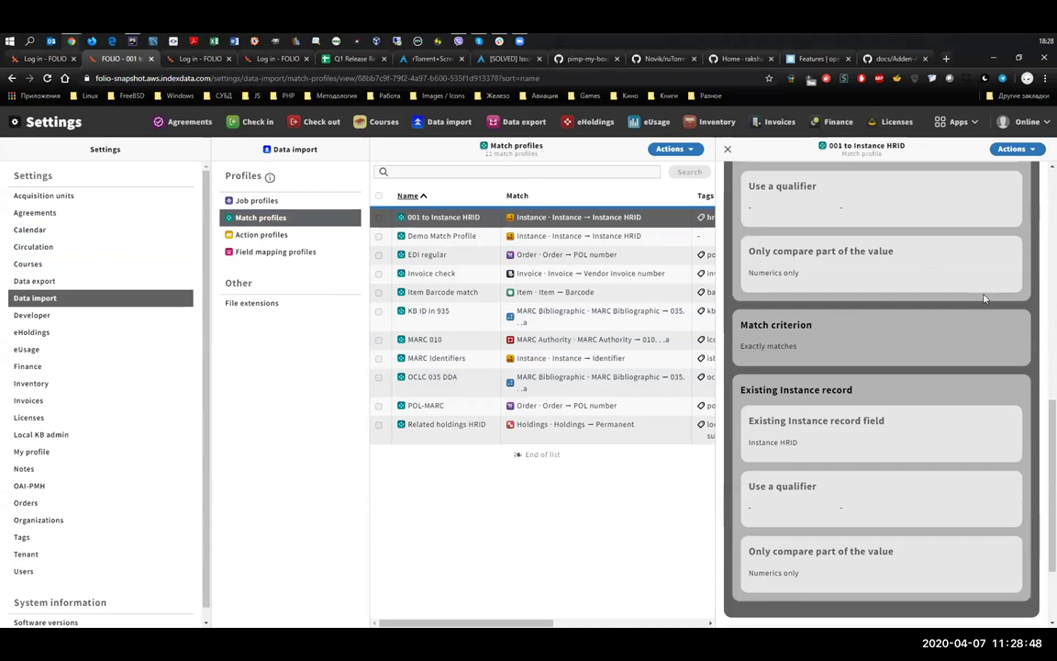
scroll(983, 298, "up", 1)
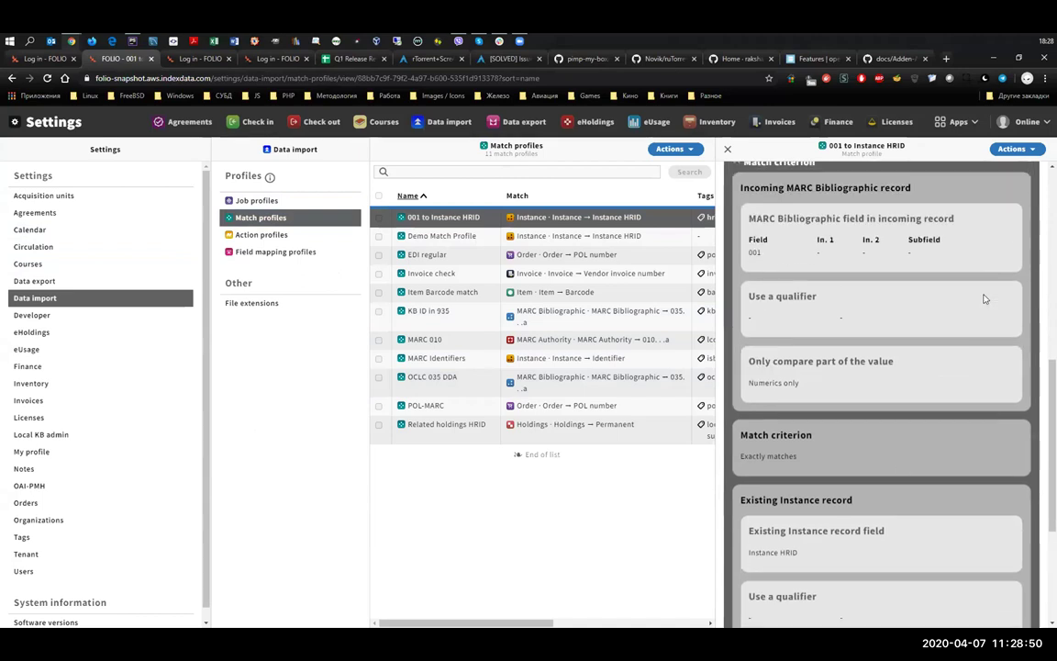
scroll(983, 298, "up", 1)
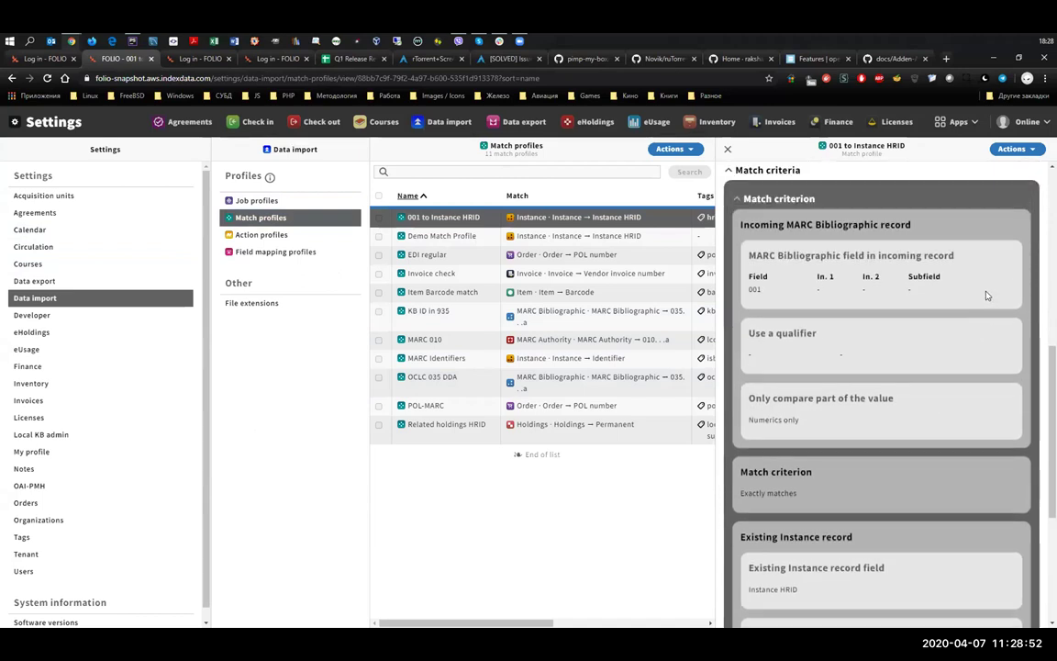
scroll(986, 293, "up", 1)
scroll(881, 257, "down", 1)
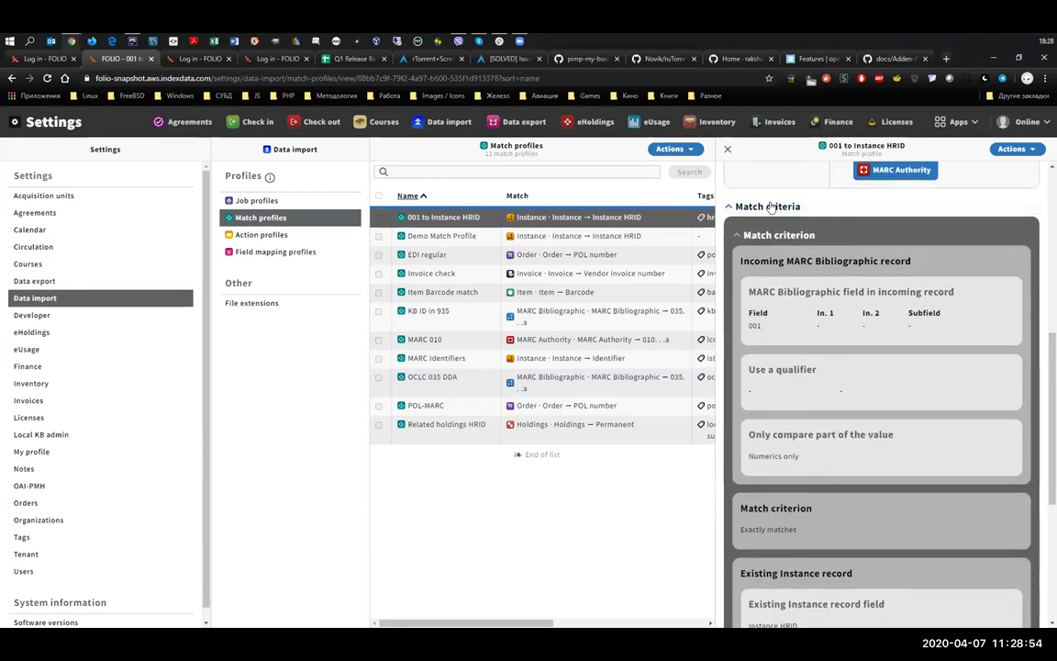
scroll(912, 221, "down", 5)
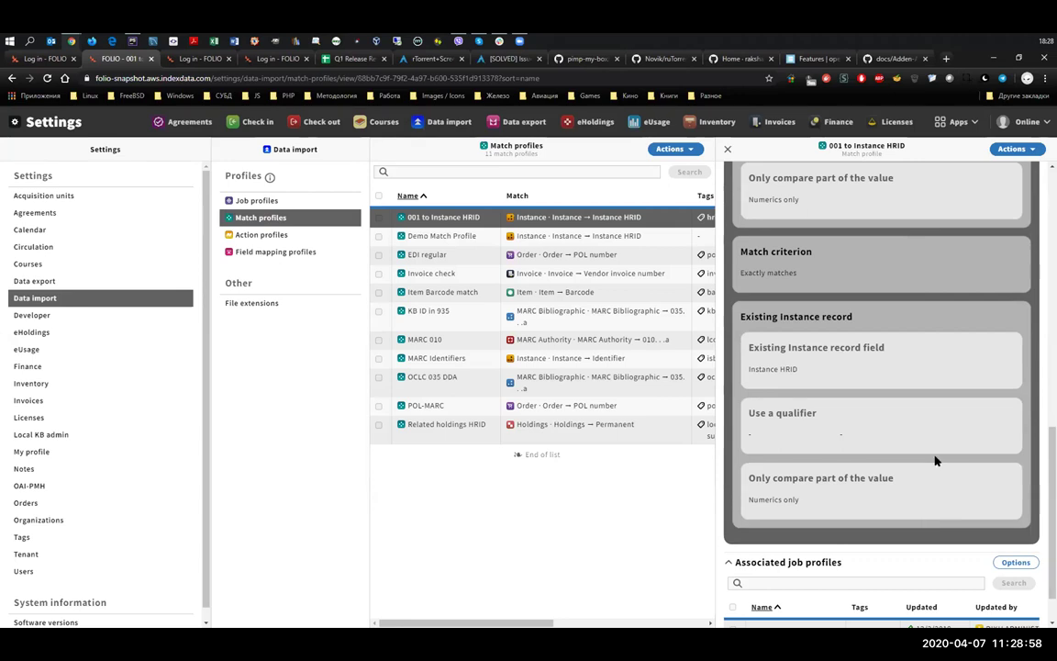
scroll(936, 453, "up", 5)
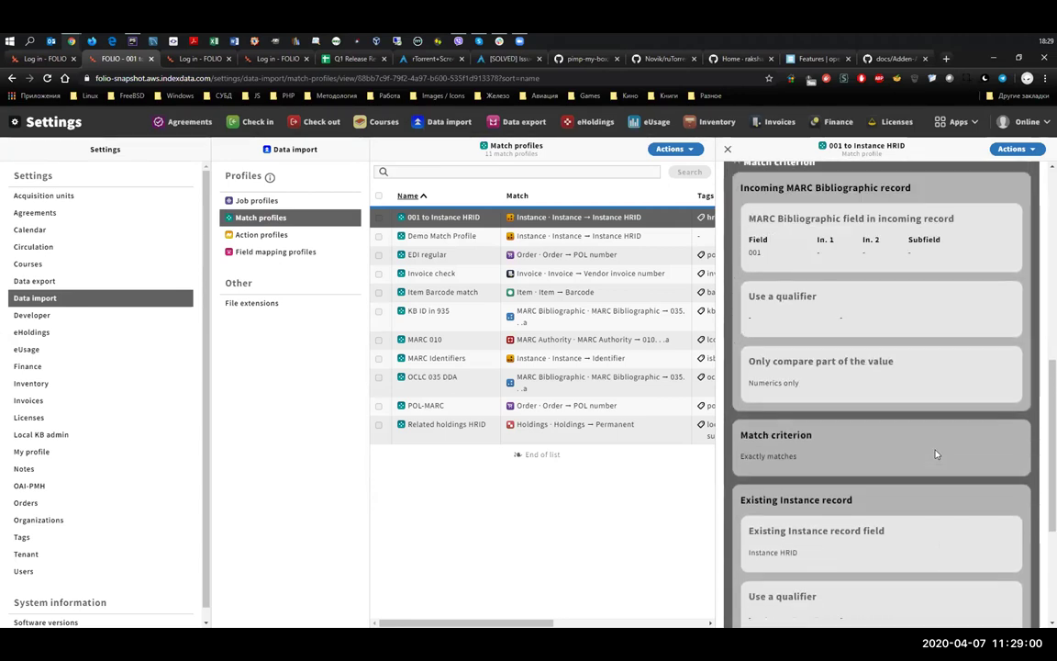
scroll(935, 453, "down", 1)
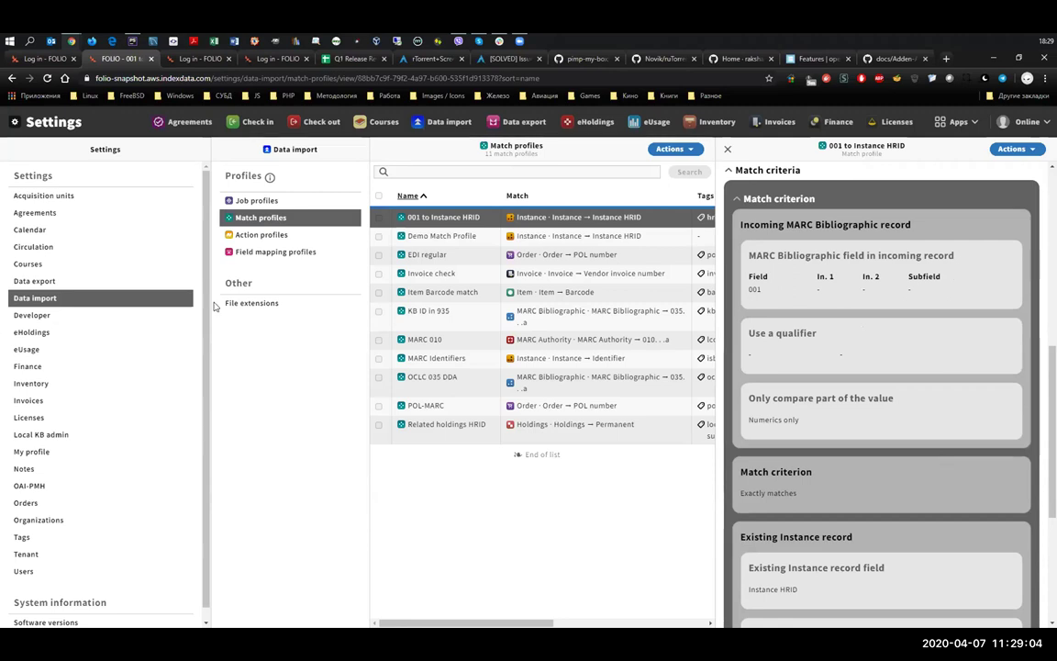
Return to the field mapping profiles, view AP item from MARC, and look through the AP Instance profile's field mapping
left_click(275, 252)
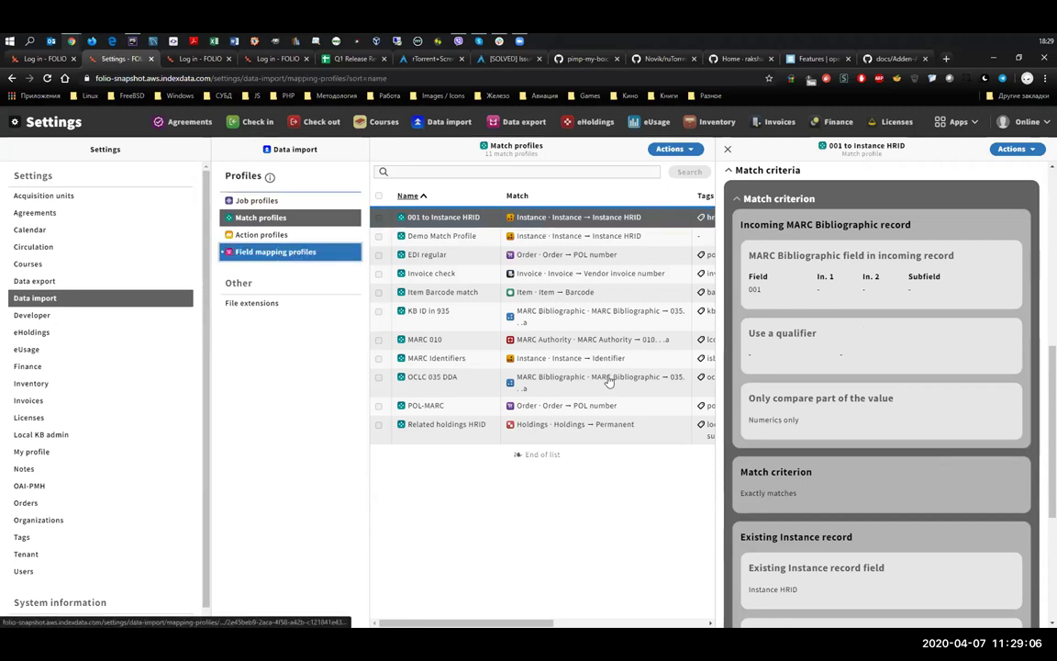
left_click(441, 254)
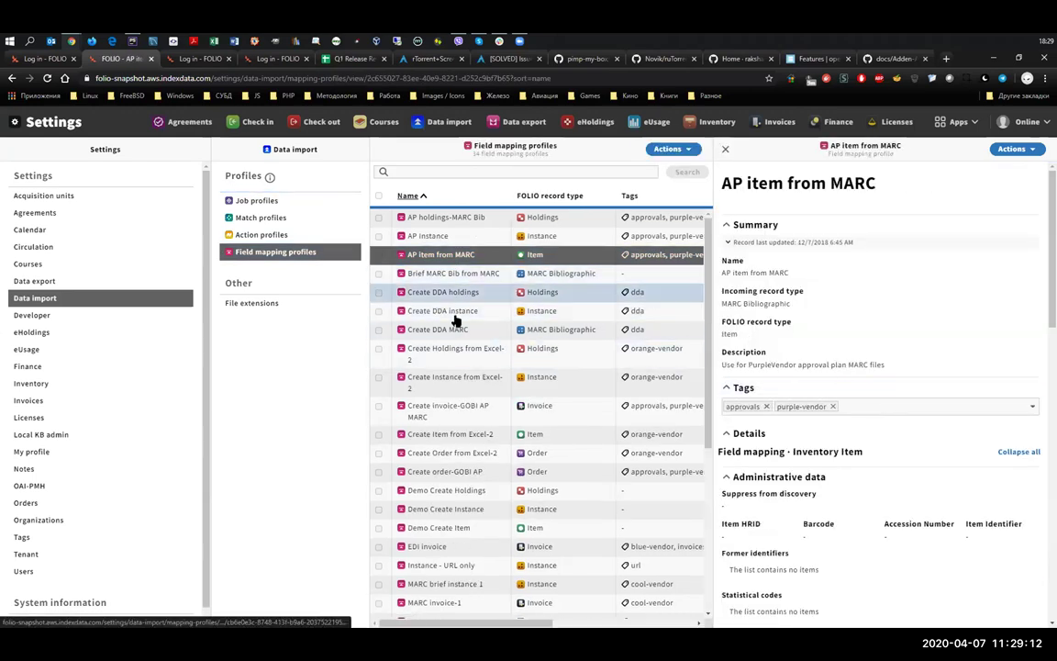
left_click(427, 236)
scroll(944, 337, "down", 4)
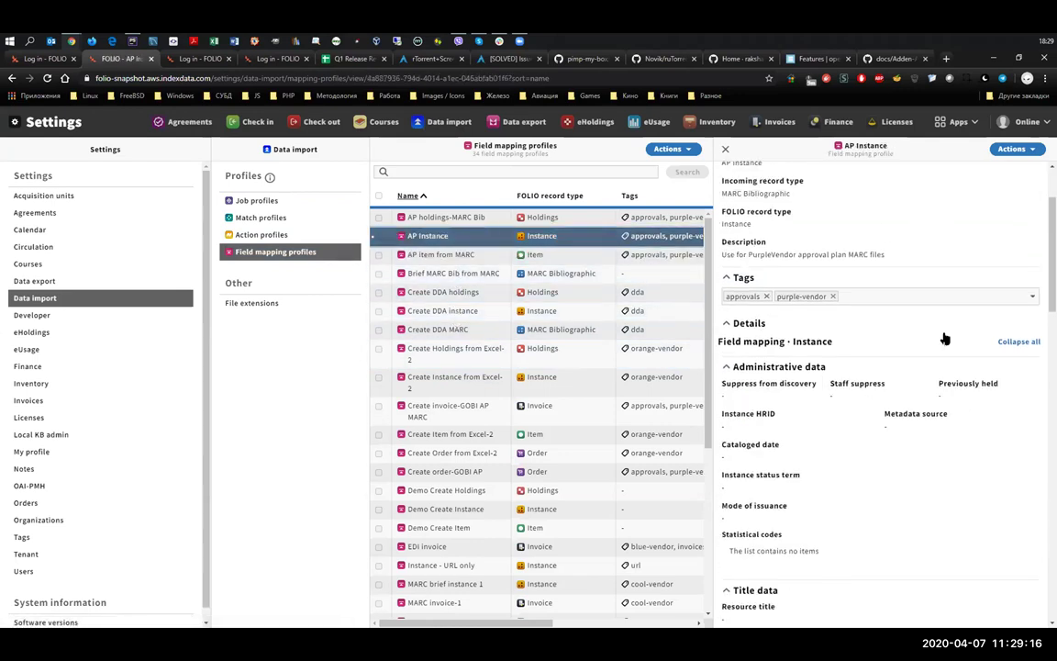
scroll(1006, 417, "up", 4)
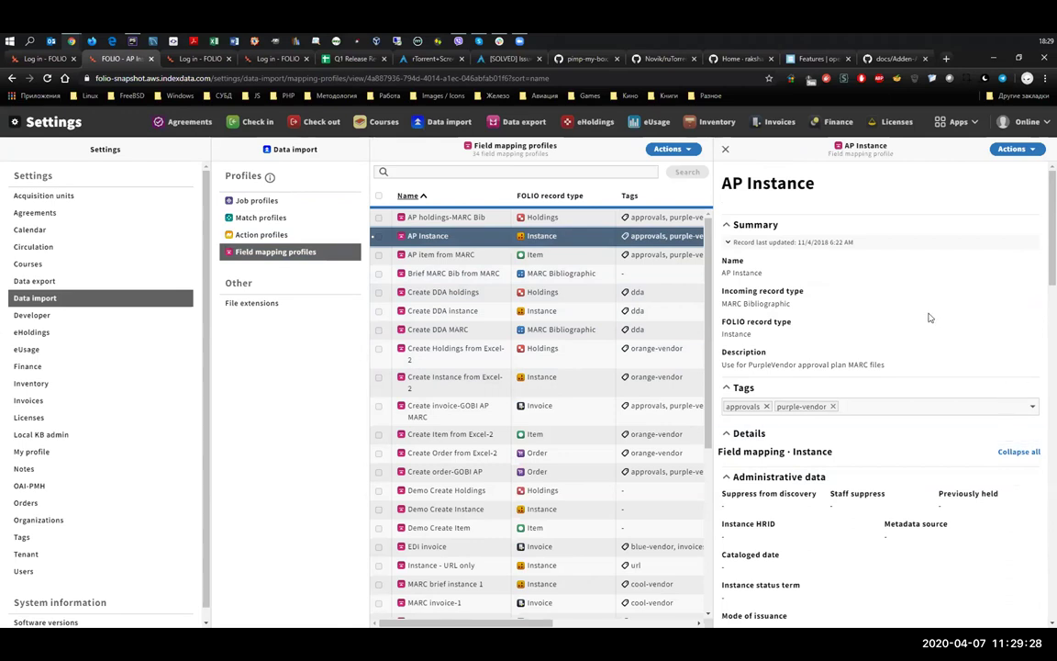
scroll(929, 317, "down", 5)
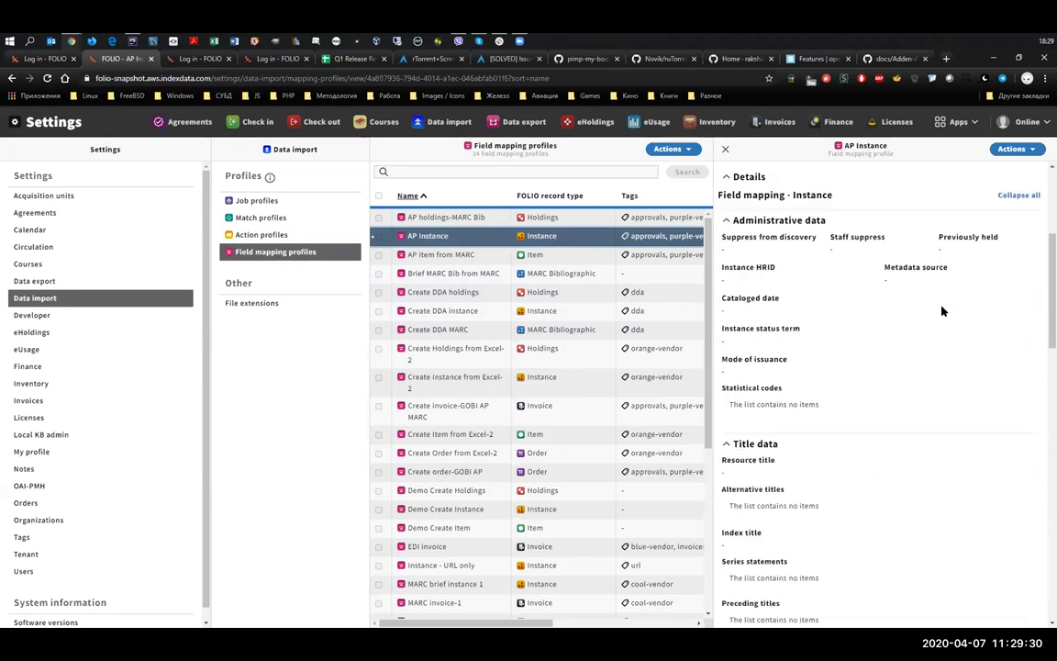
scroll(940, 311, "up", 5)
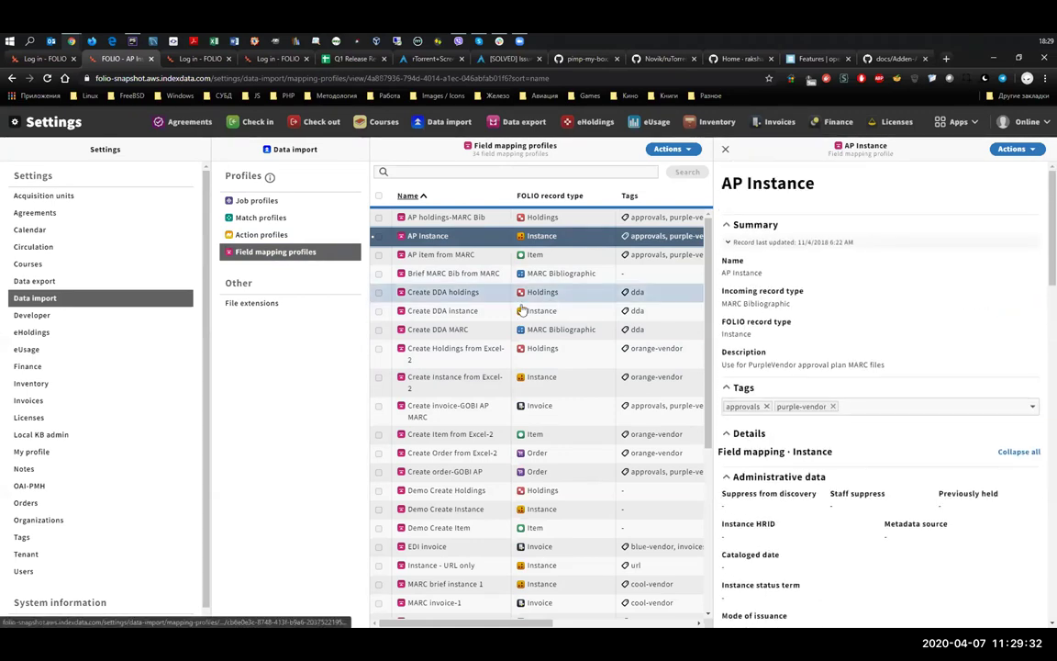
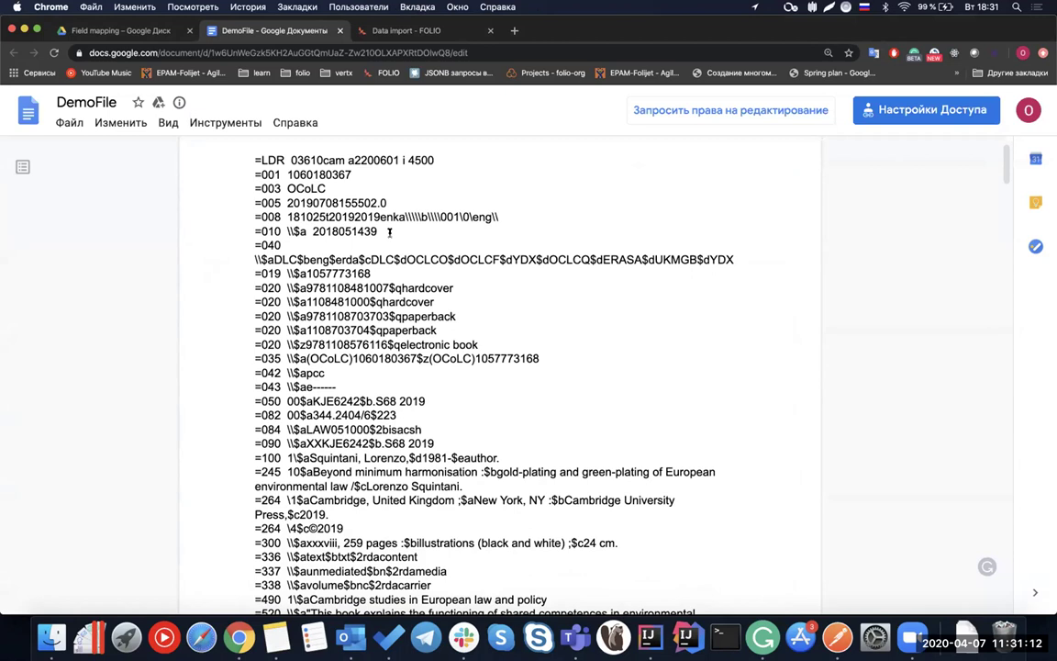
Read through the first MARC record in the DemoFile document, from its LDR line to its 980 field
scroll(390, 232, "up", 3)
scroll(391, 256, "up", 1)
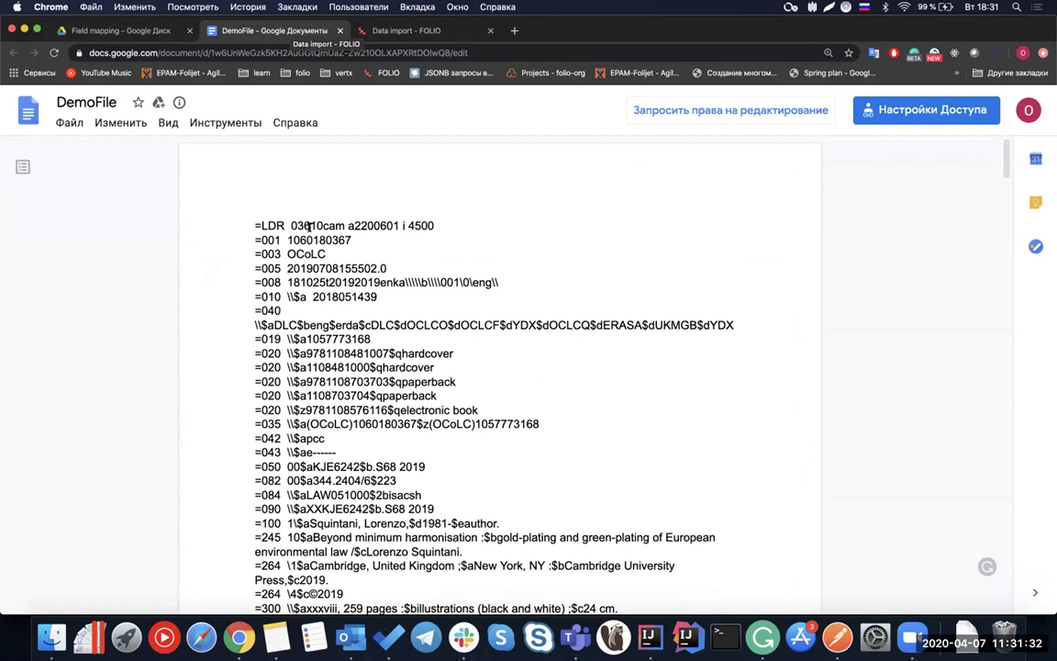
scroll(338, 312, "down", 2)
scroll(337, 312, "down", 5)
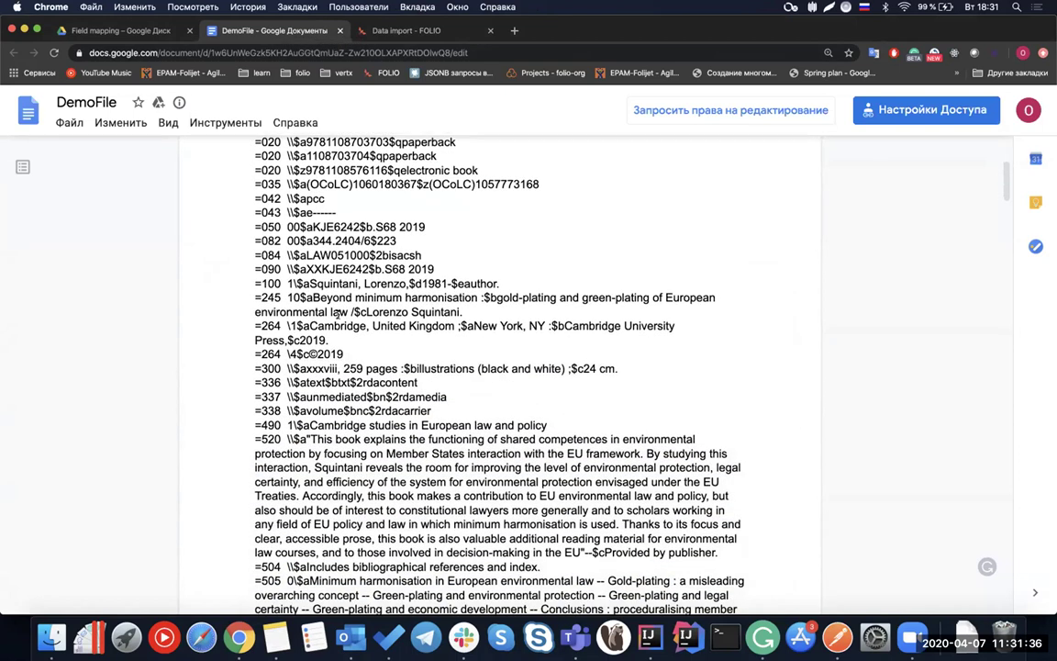
scroll(338, 312, "down", 15)
scroll(338, 315, "up", 3)
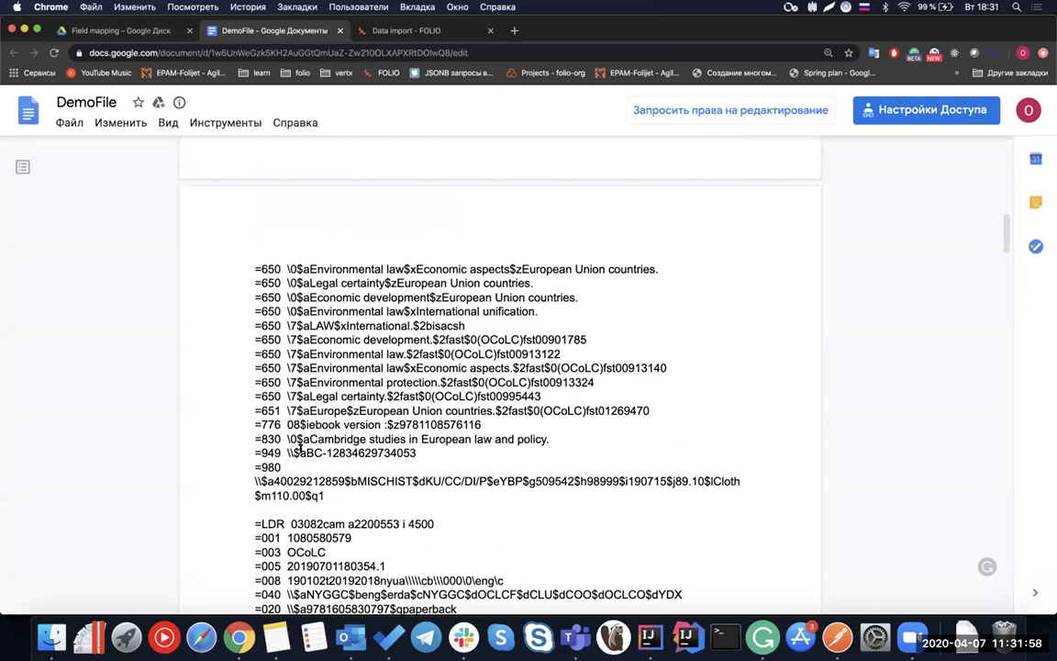
scroll(299, 447, "up", 1)
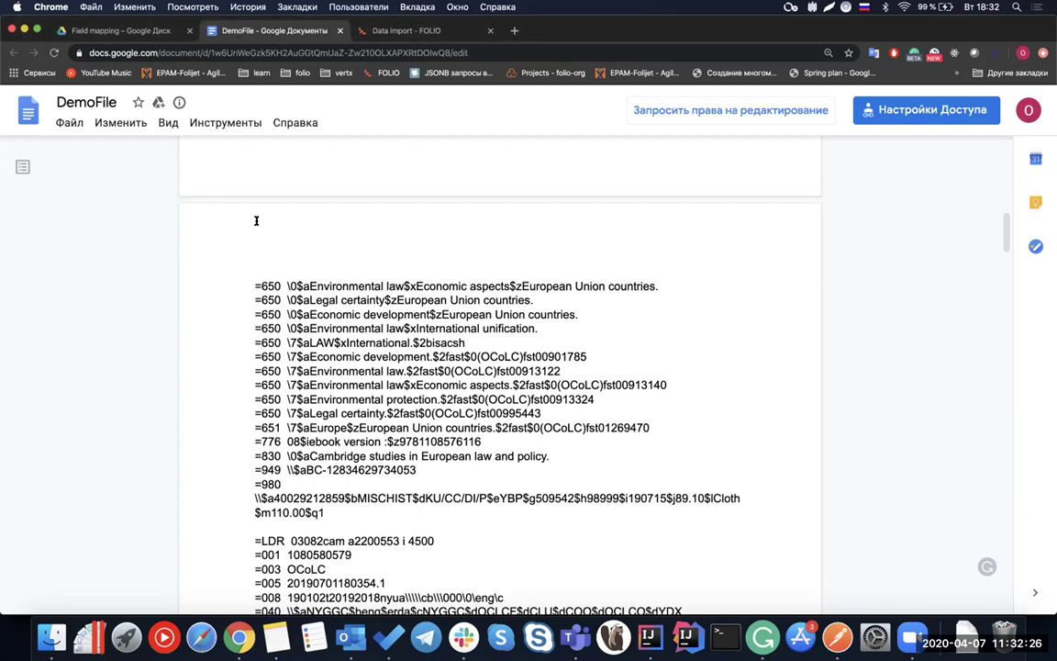
scroll(262, 354, "up", 5)
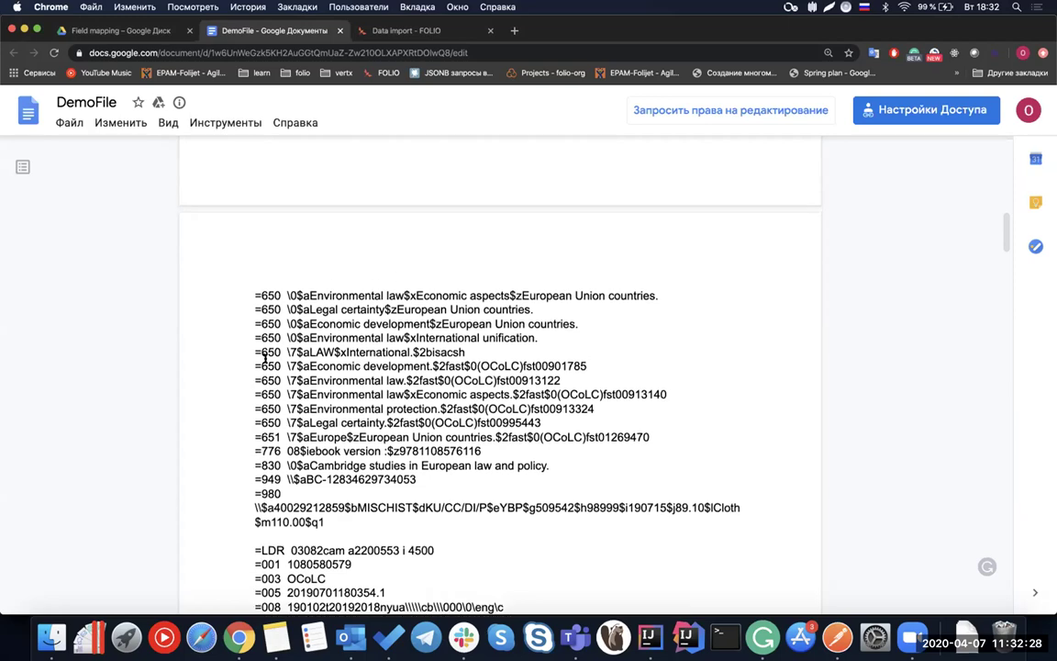
scroll(264, 358, "up", 3)
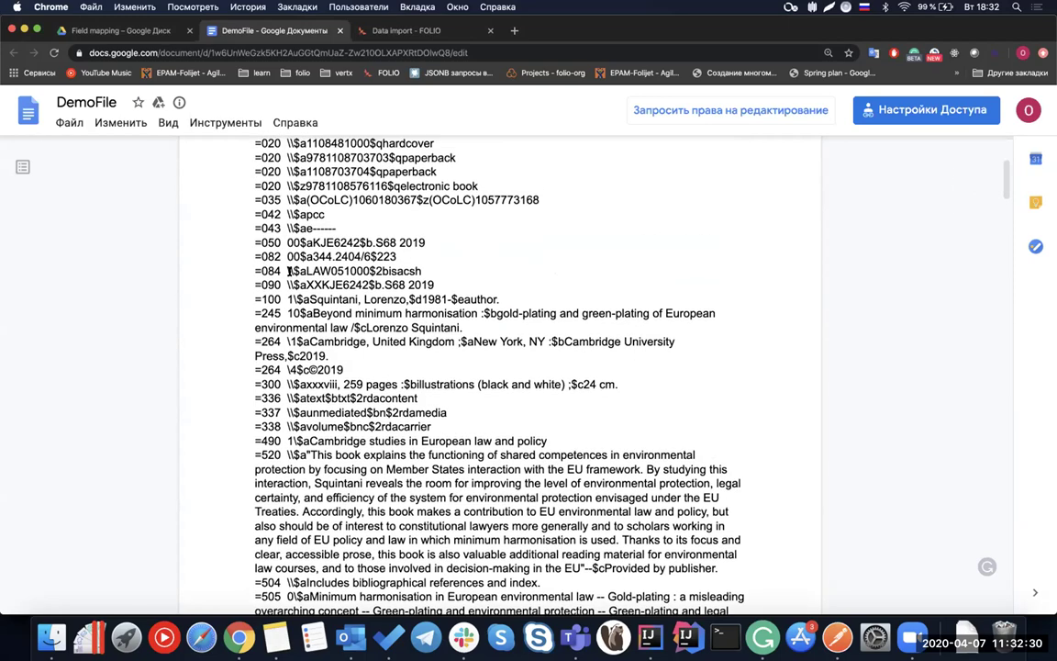
Switch to FOLIO and open Demo Job Profile from the job profiles in the data import settings
left_click(377, 32)
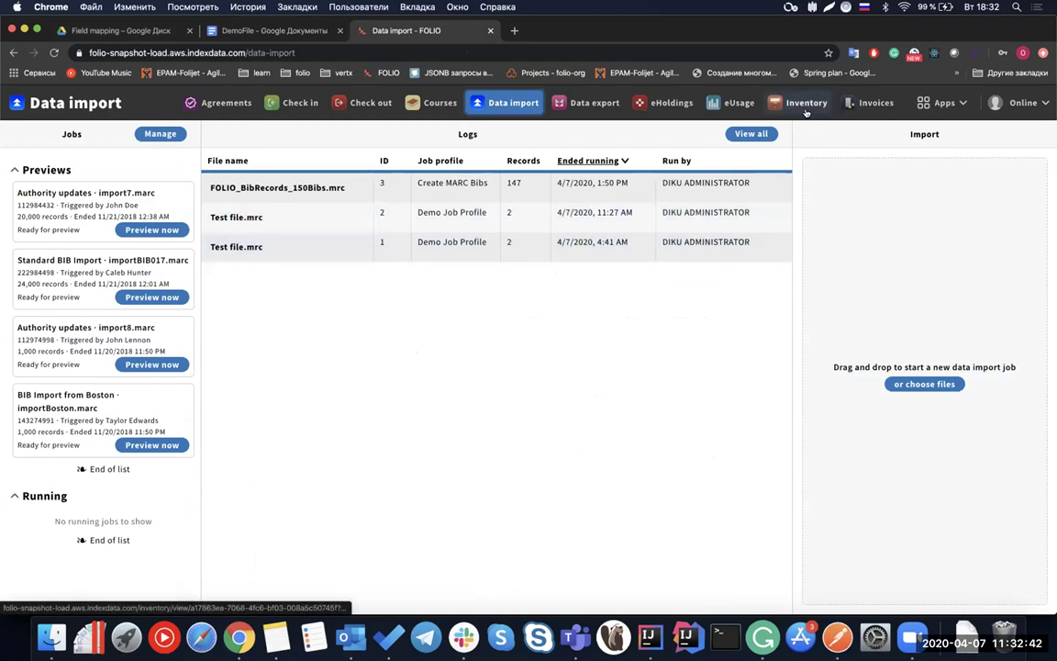
left_click(948, 104)
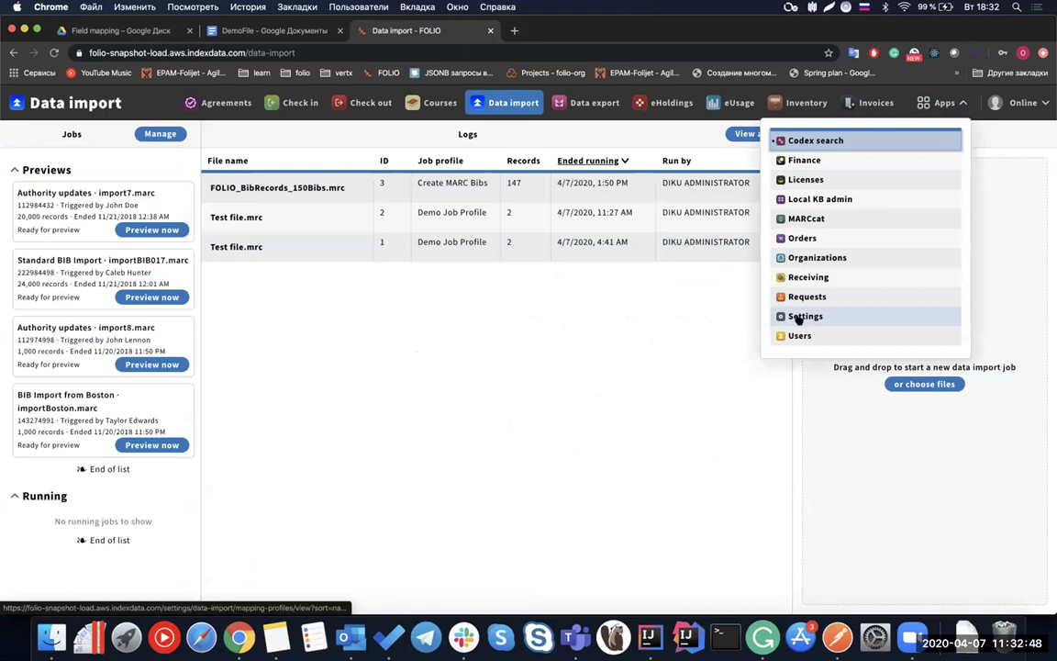
left_click(800, 317)
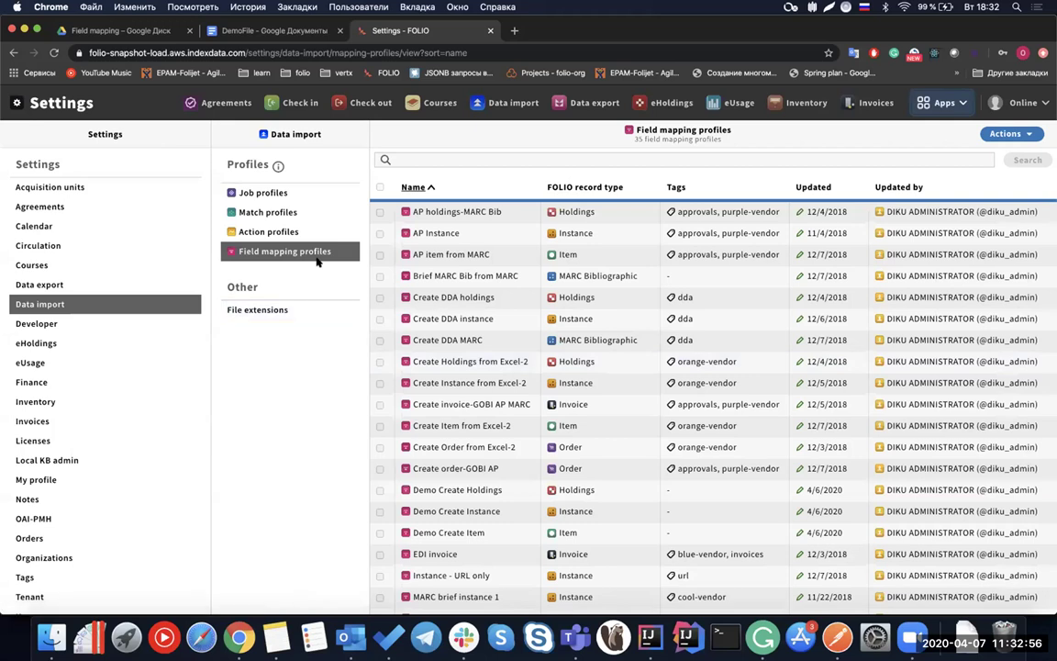
left_click(302, 194)
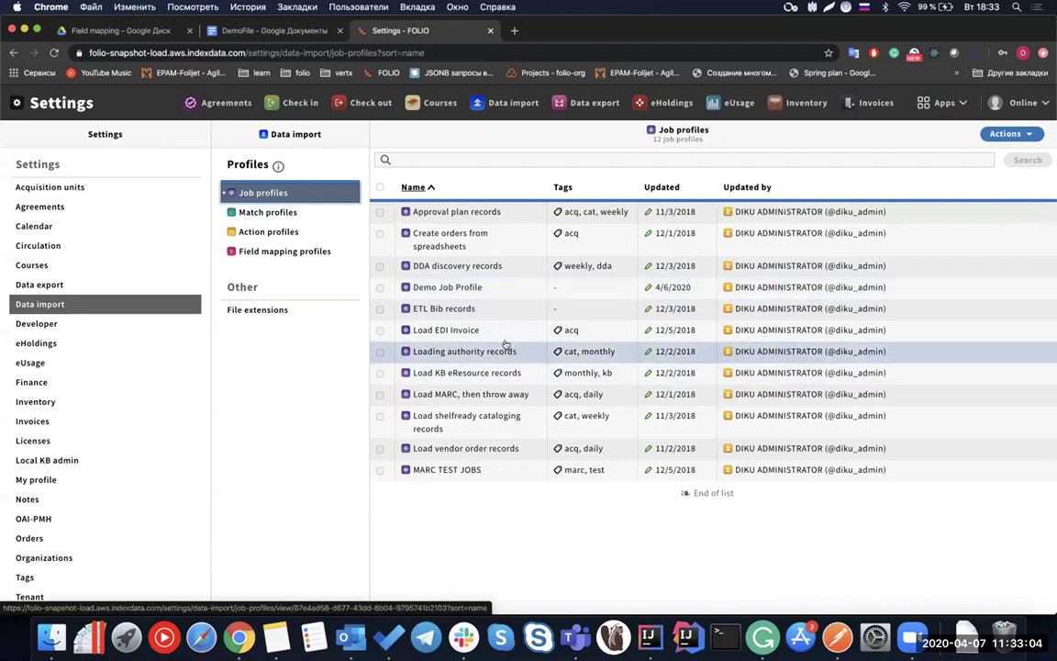
left_click(491, 287)
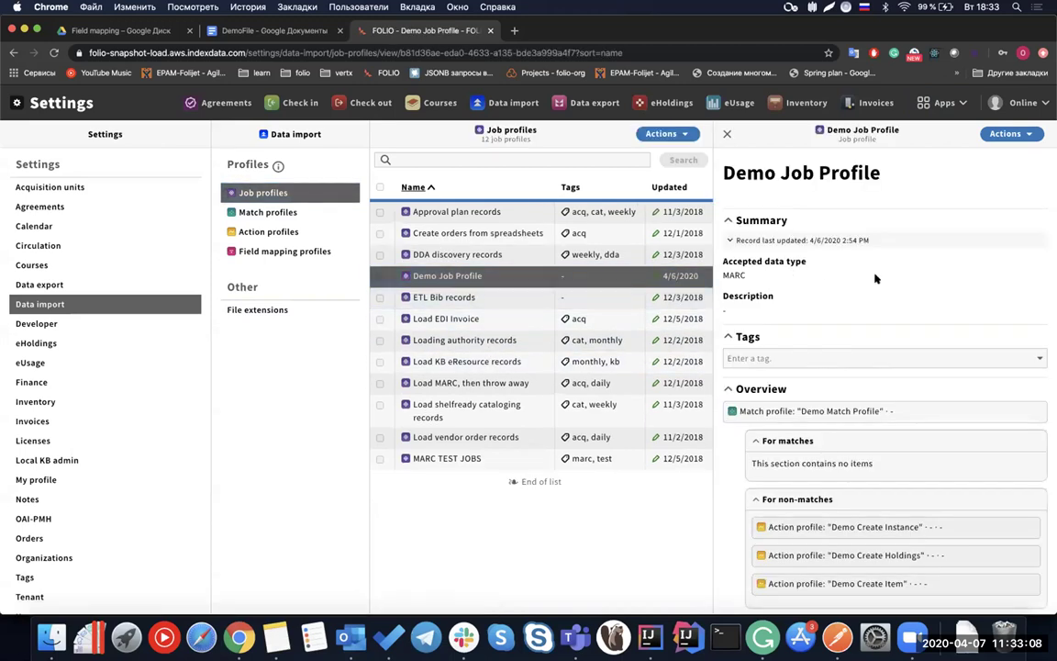
Examine the Demo Job Profile overview, including its match profile and the action profiles for matches and non-matches
scroll(857, 288, "down", 3)
scroll(856, 289, "down", 1)
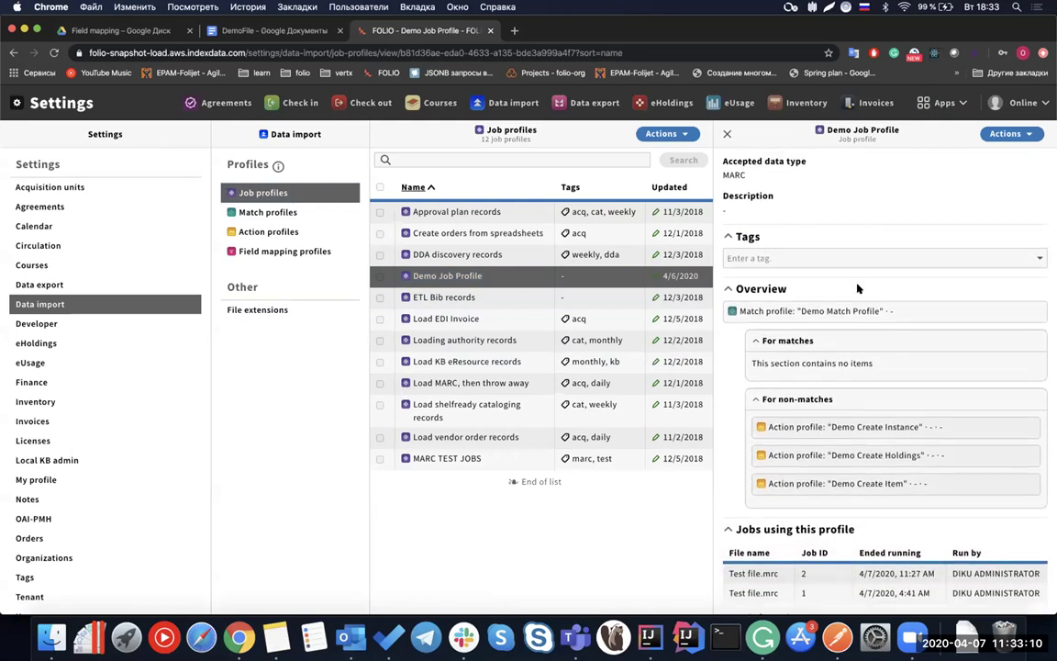
double_click(760, 307)
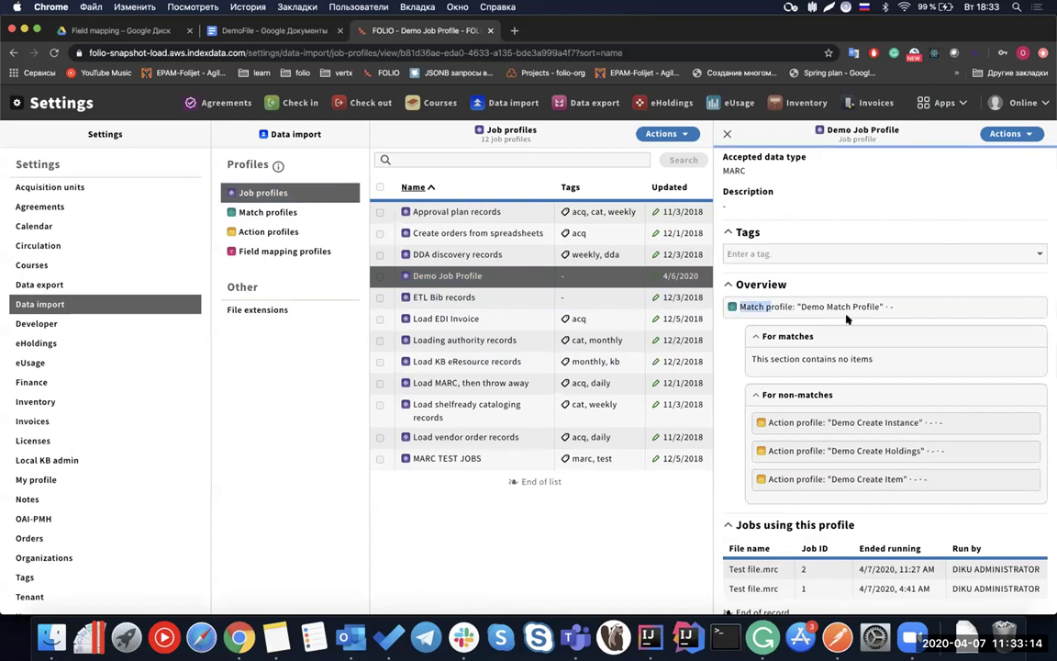
left_click_drag(846, 318, 787, 335)
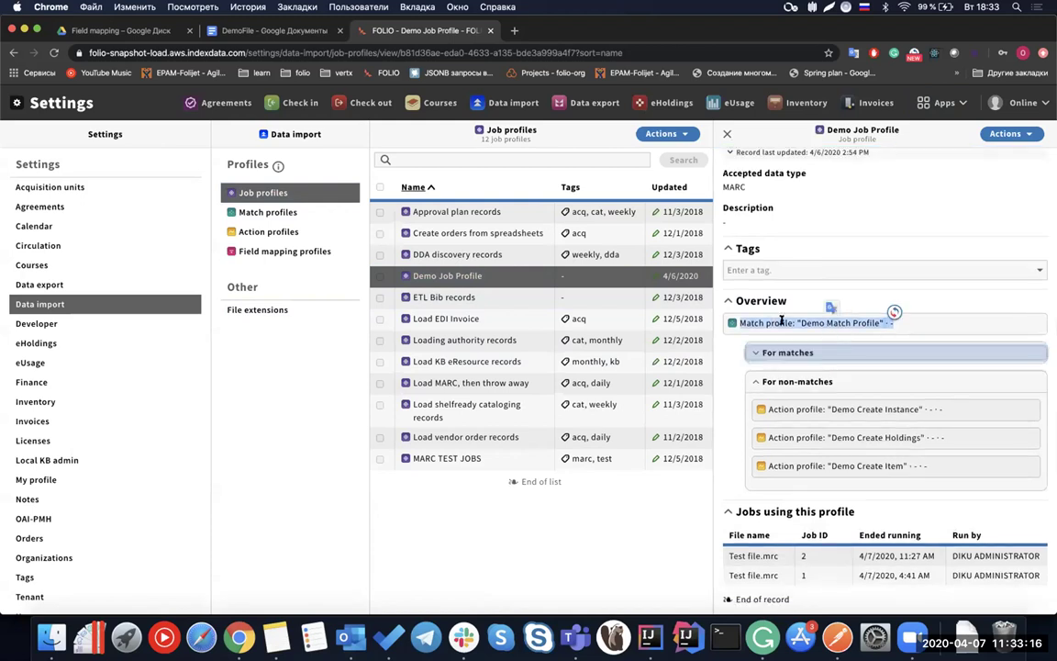
left_click(780, 352)
left_click(752, 404)
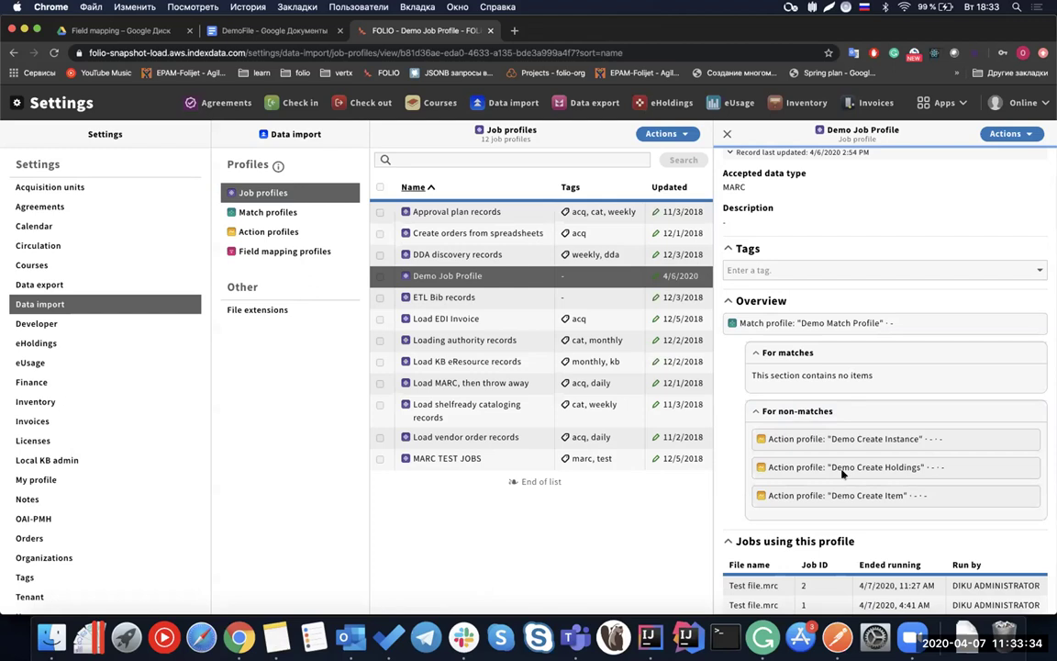
scroll(844, 466, "down", 1)
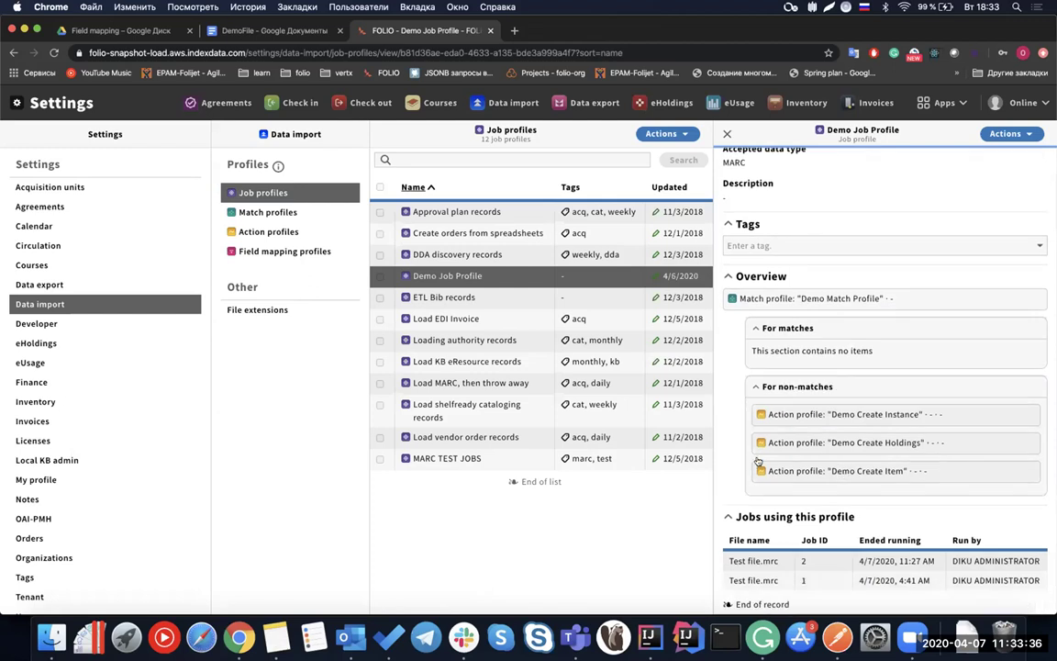
Open the action profiles in the data import settings and view the Demo Create Instance profile
left_click(312, 240)
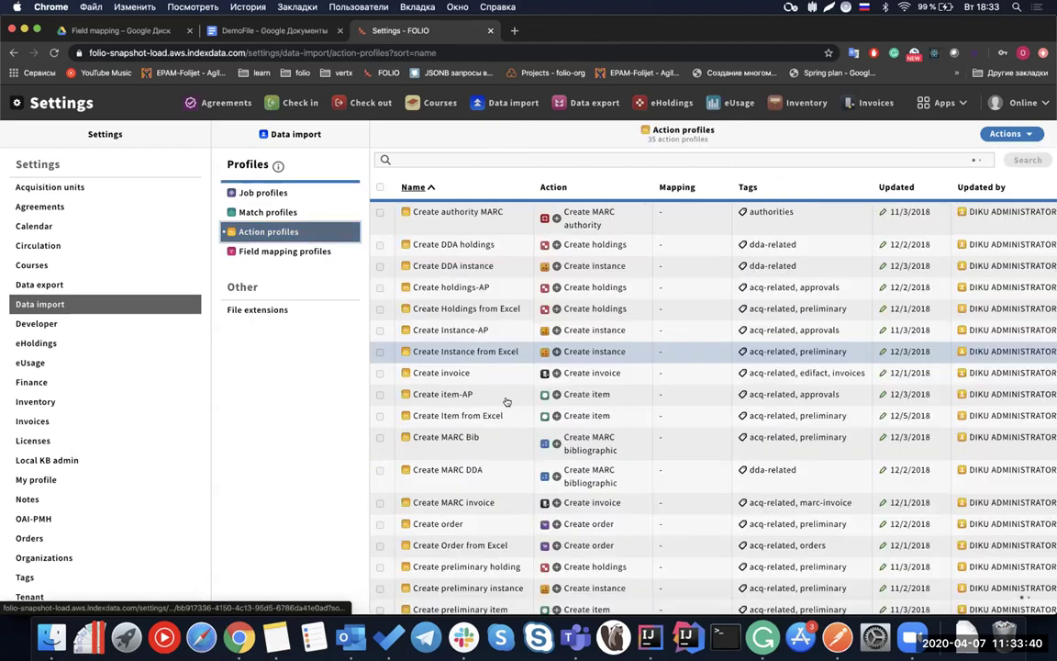
scroll(506, 402, "down", 5)
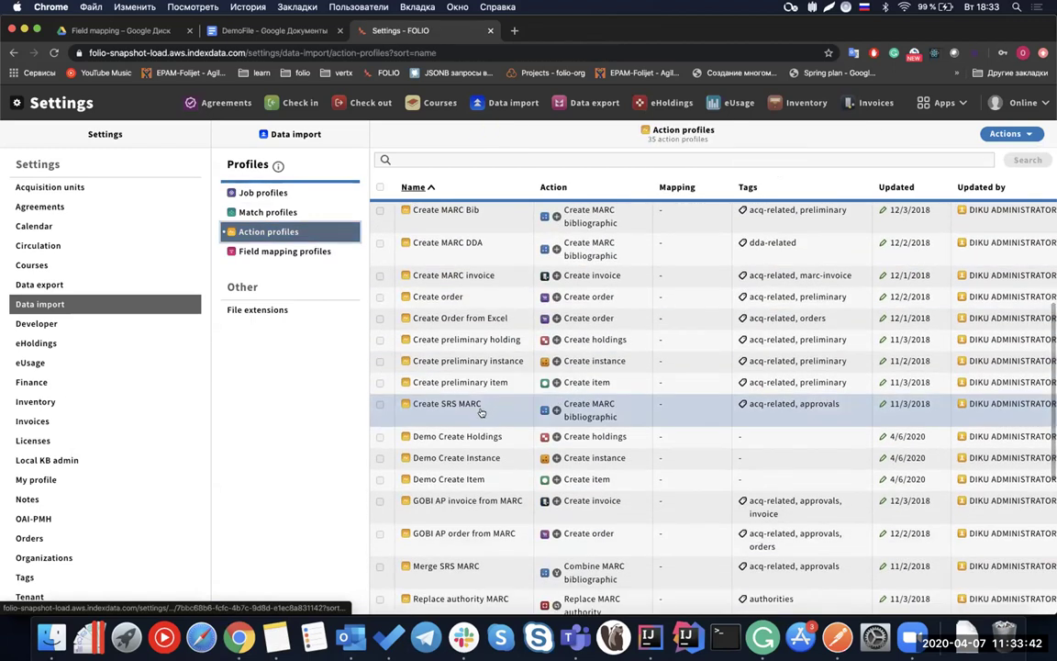
scroll(466, 519, "down", 3)
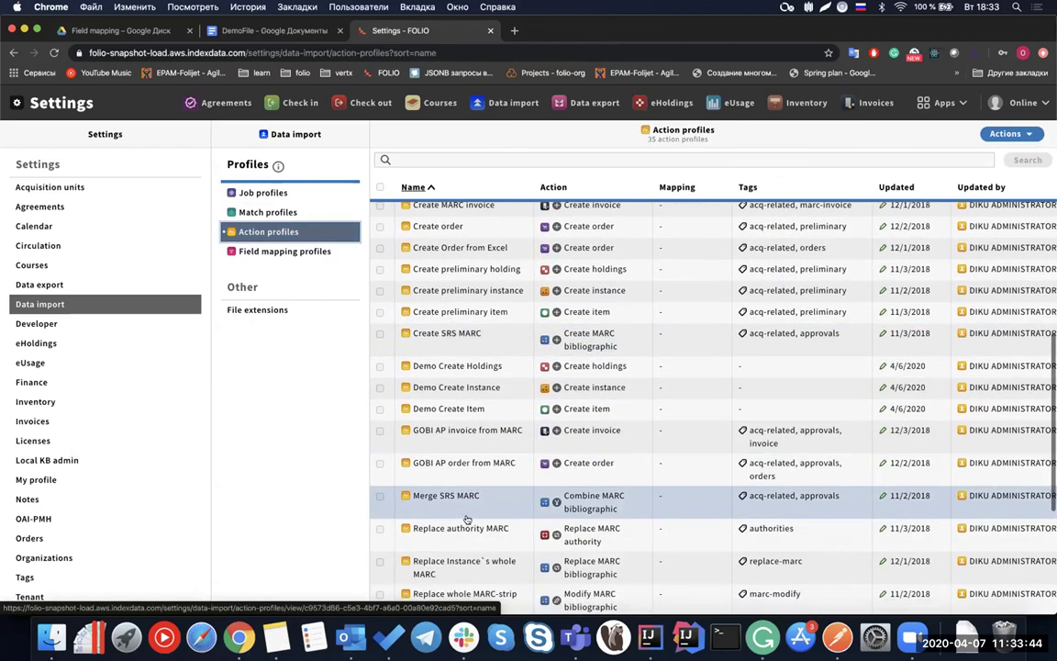
scroll(466, 519, "down", 10)
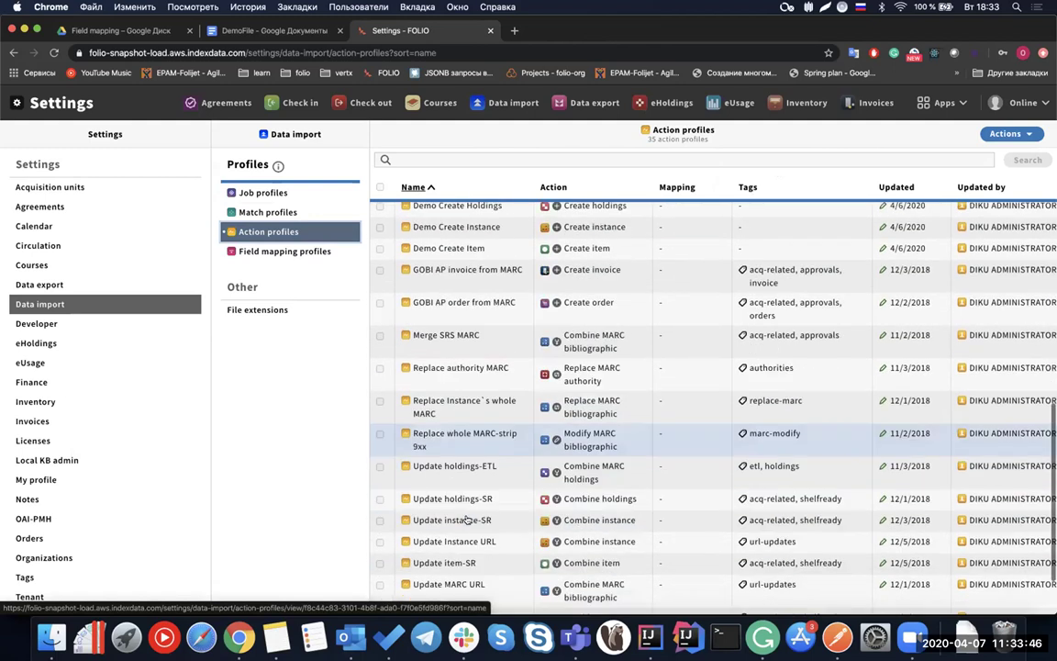
scroll(466, 519, "up", 8)
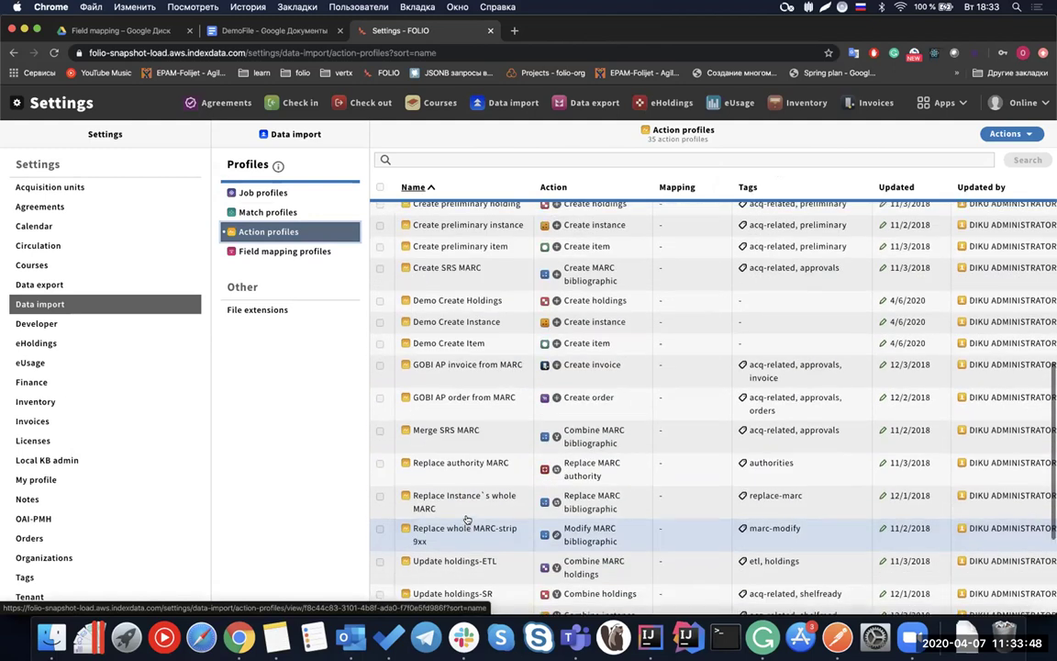
left_click(480, 346)
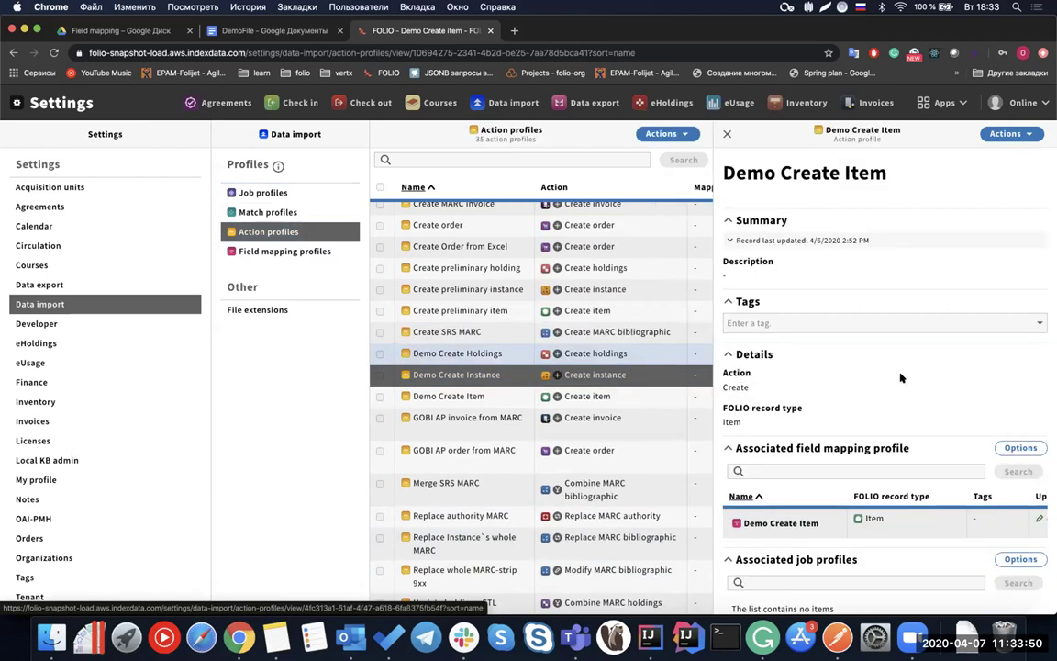
Examine the action, FOLIO record type and associated field mapping profile of the Demo Create Instance action profile
scroll(881, 385, "down", 1)
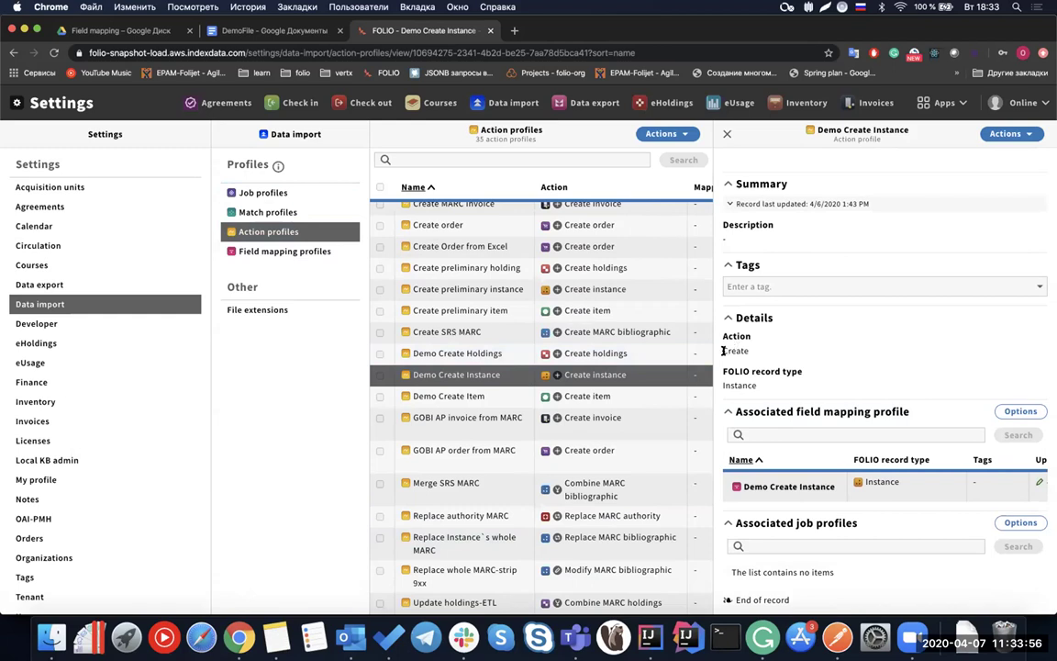
left_click_drag(747, 351, 748, 338)
left_click(794, 351)
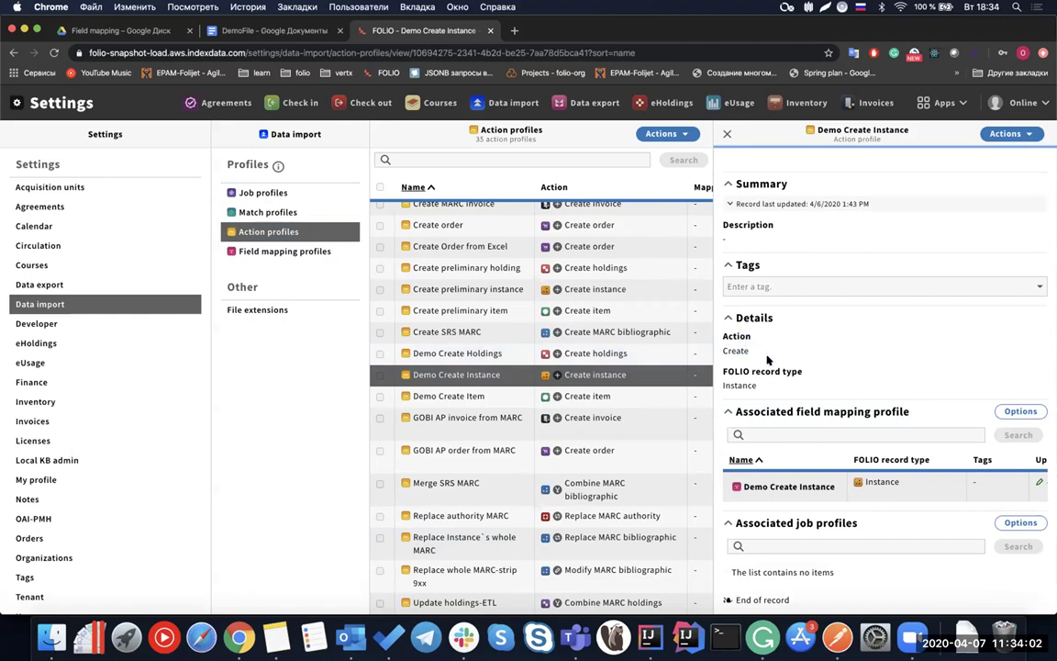
left_click_drag(723, 384, 812, 377)
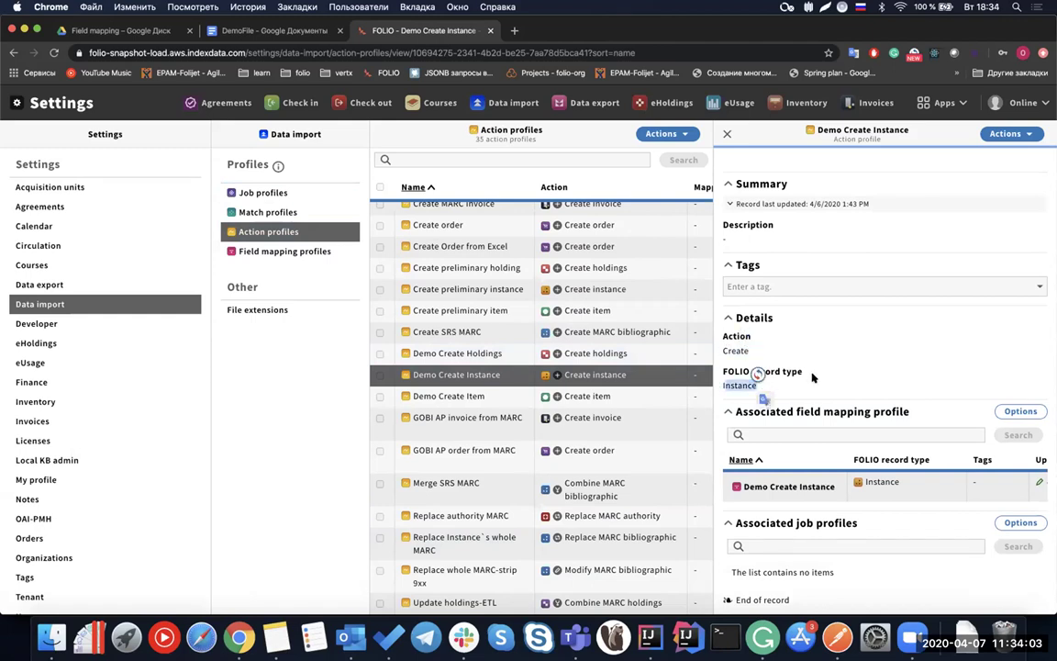
left_click(730, 401)
left_click_drag(749, 350, 690, 425)
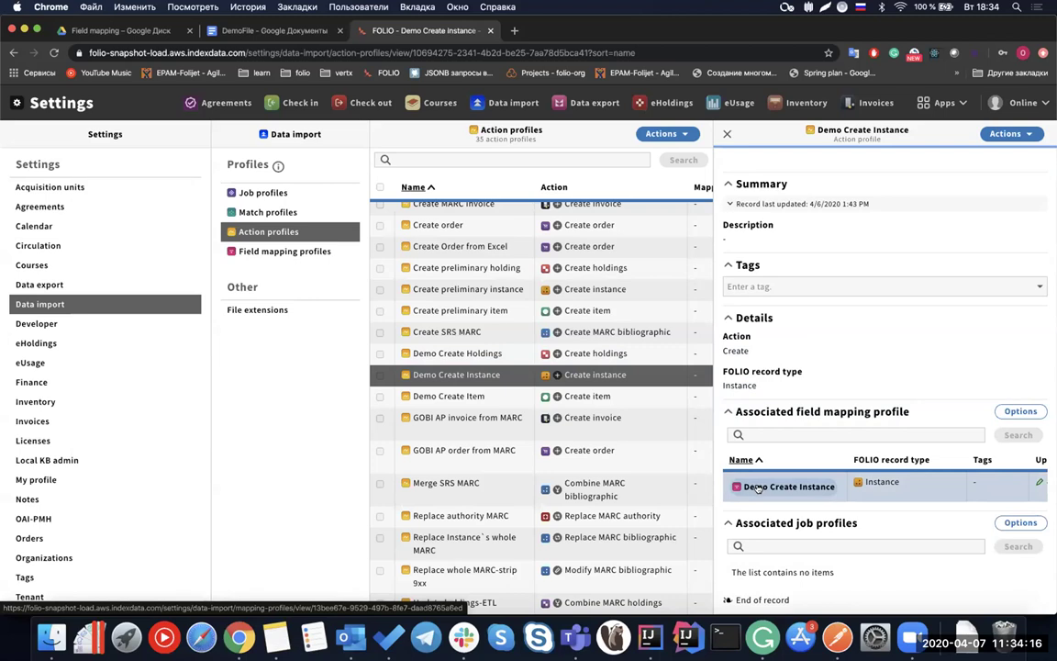
Open the associated Demo Create Instance field mapping profile and examine its administrative data, including the instance status term, and title data
left_click(758, 489)
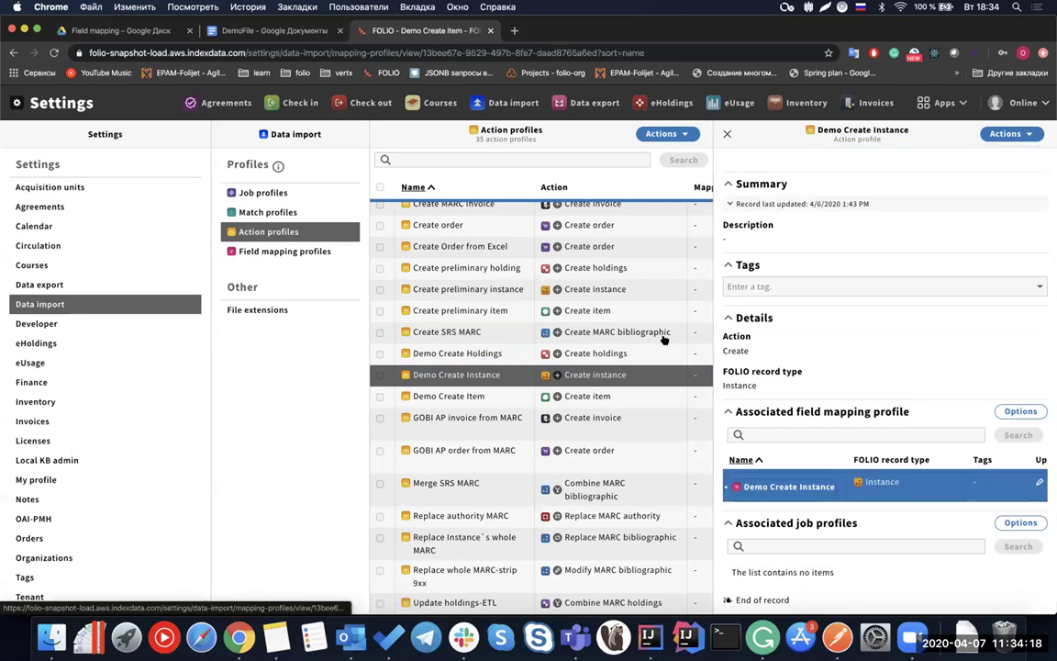
scroll(793, 360, "down", 3)
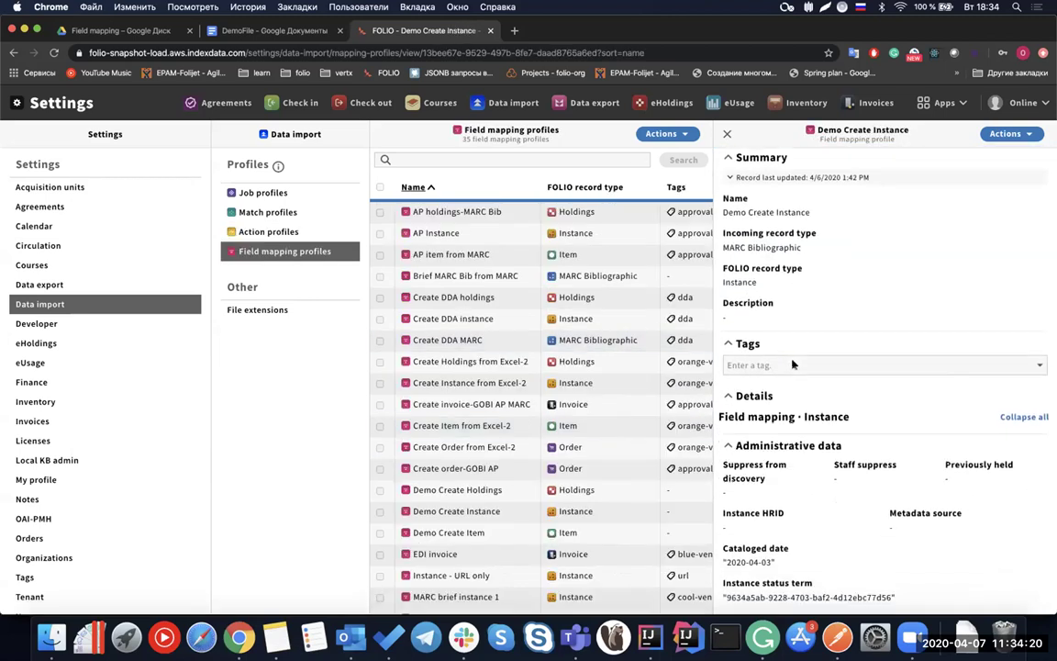
scroll(793, 360, "down", 3)
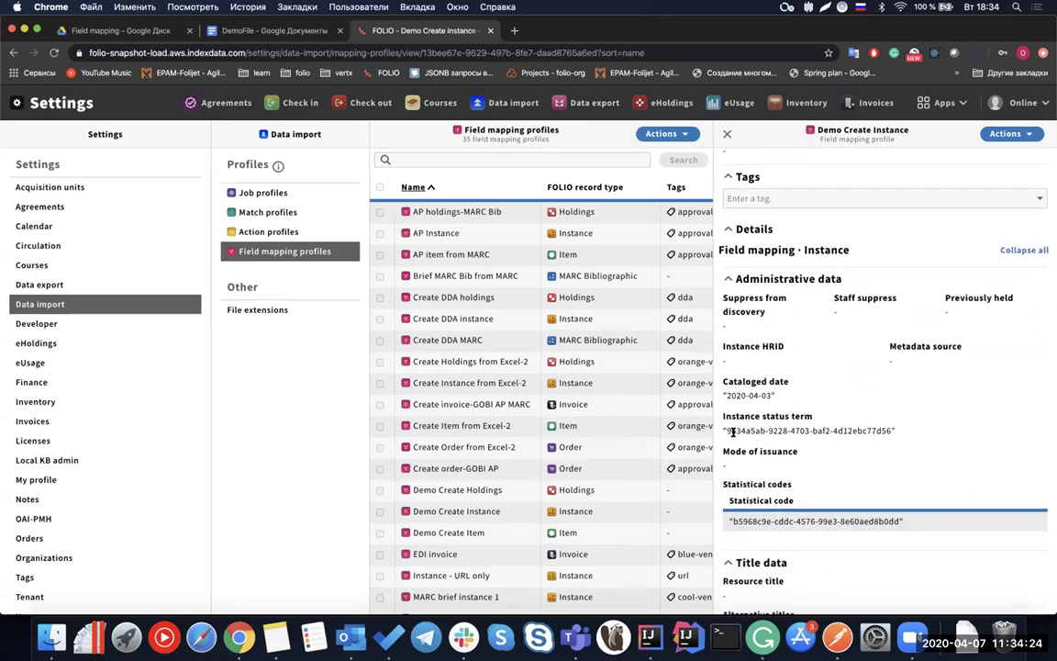
left_click_drag(733, 431, 896, 438)
mouse_move(908, 430)
left_mouse_down()
mouse_move(720, 425)
mouse_move(896, 430)
left_mouse_up()
left_click(721, 429)
left_click(850, 478)
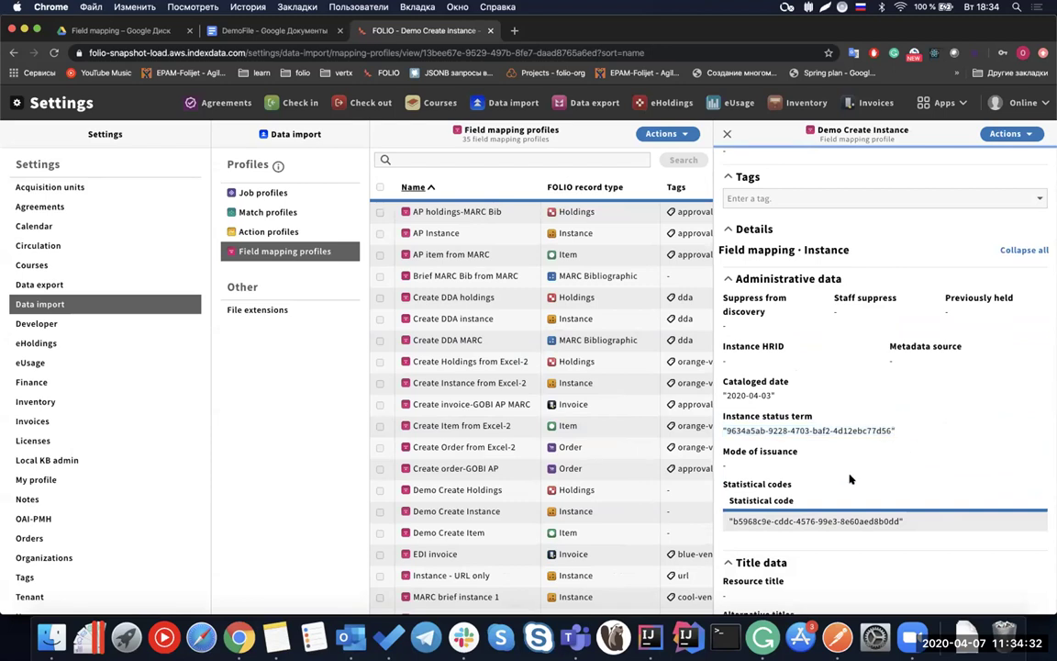
scroll(850, 478, "down", 3)
scroll(849, 478, "down", 3)
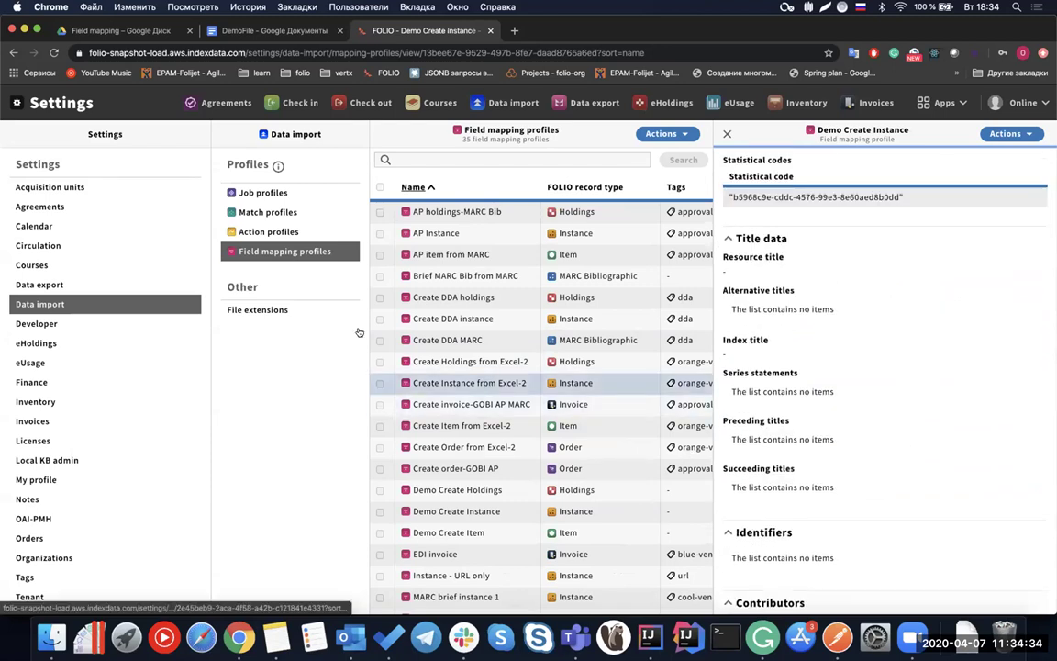
Open the Demo Create Item field mapping profile and examine the call number mapping in its item data
scroll(538, 406, "down", 2)
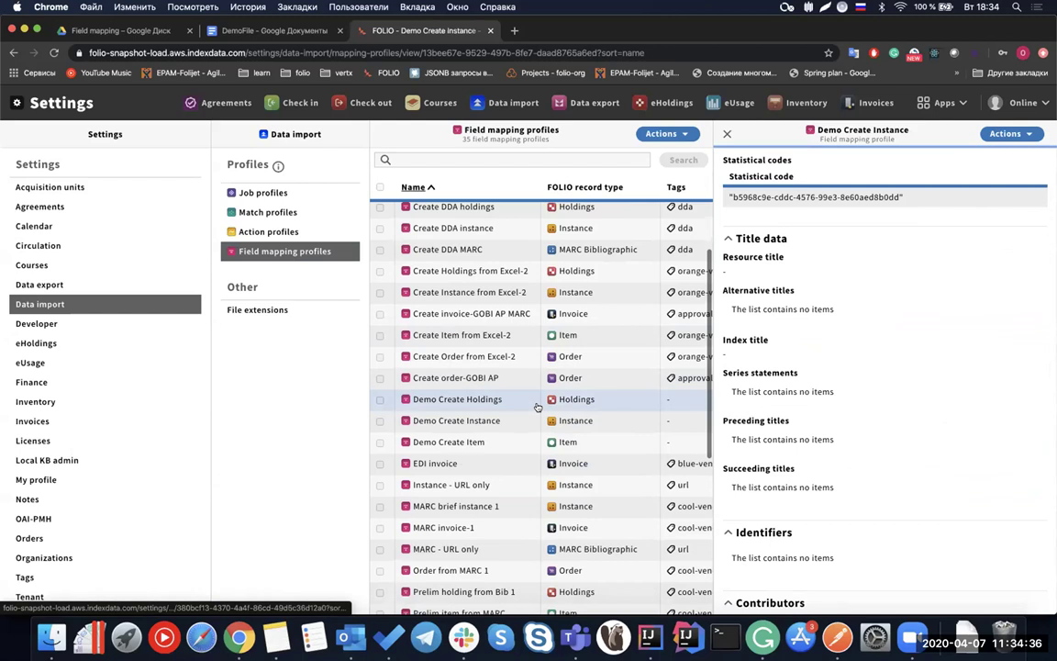
left_click(481, 442)
scroll(888, 473, "down", 5)
left_click_drag(888, 472, 932, 489)
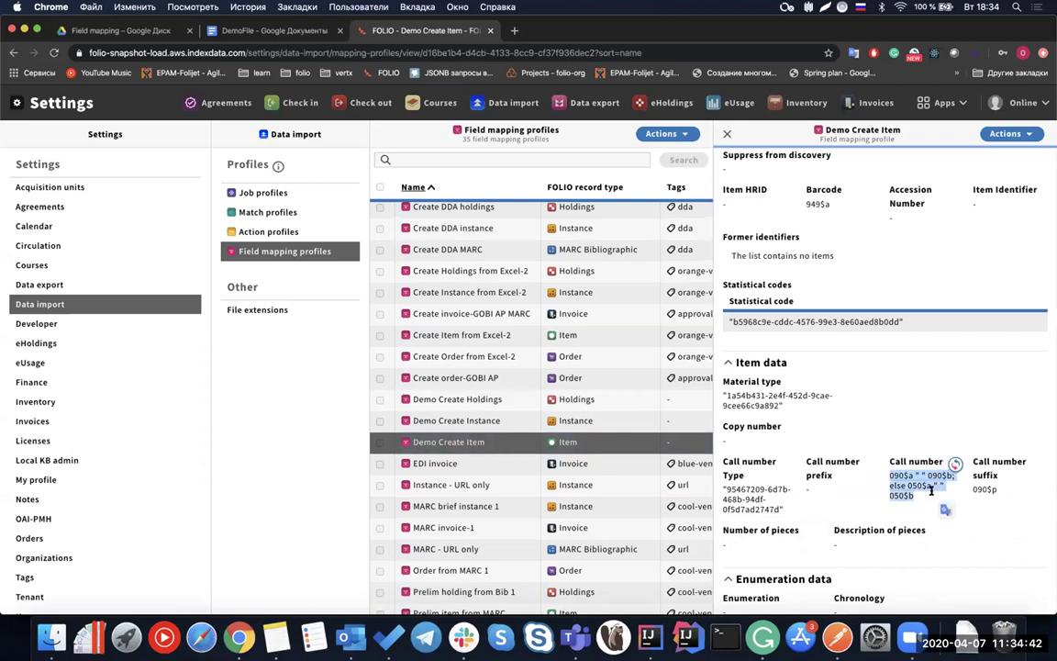
left_click(893, 473)
left_click_drag(888, 474, 901, 494)
left_click(888, 479)
left_click(901, 493)
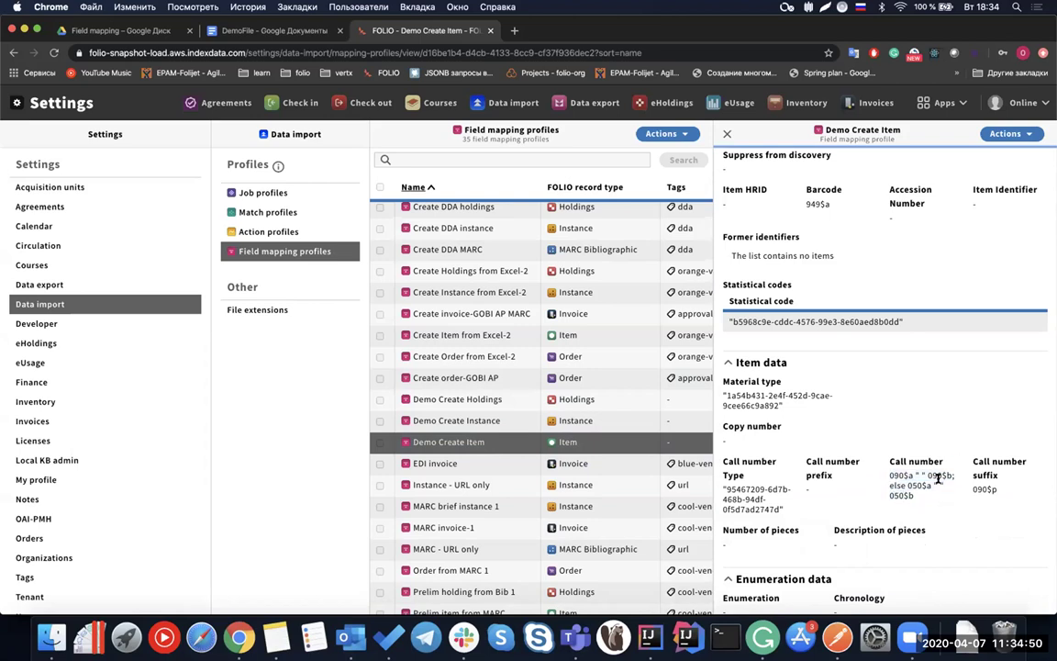
Examine the call number expression's 090$a and 090$b part, followed by its 050$a and 050$b alternative
left_click_drag(889, 476, 948, 474)
left_click(913, 474)
left_click_drag(891, 475, 951, 474)
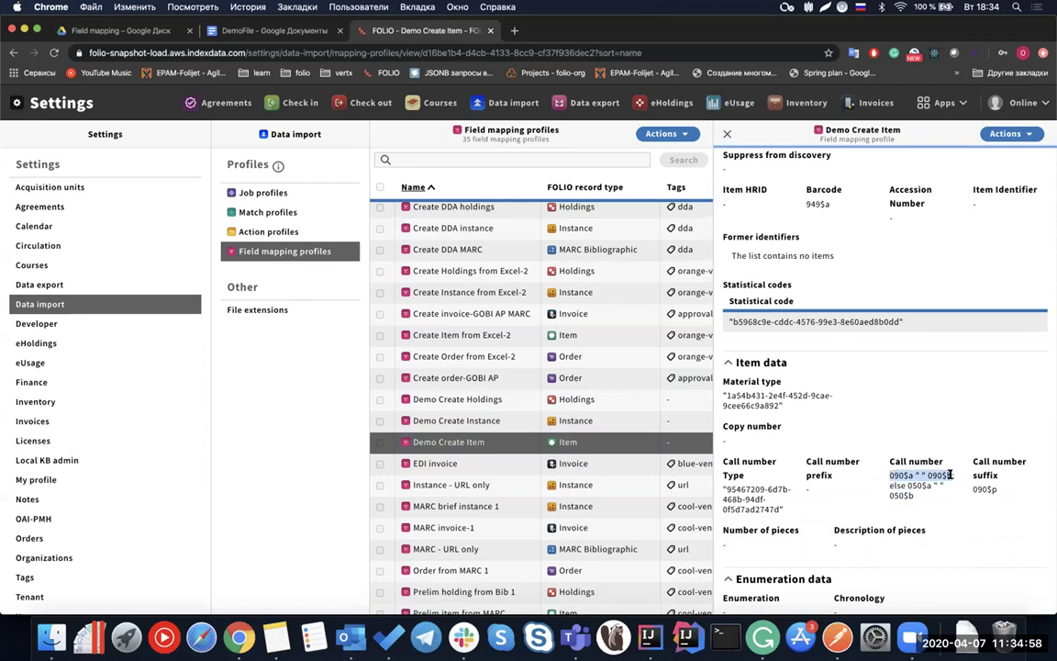
left_click(938, 474)
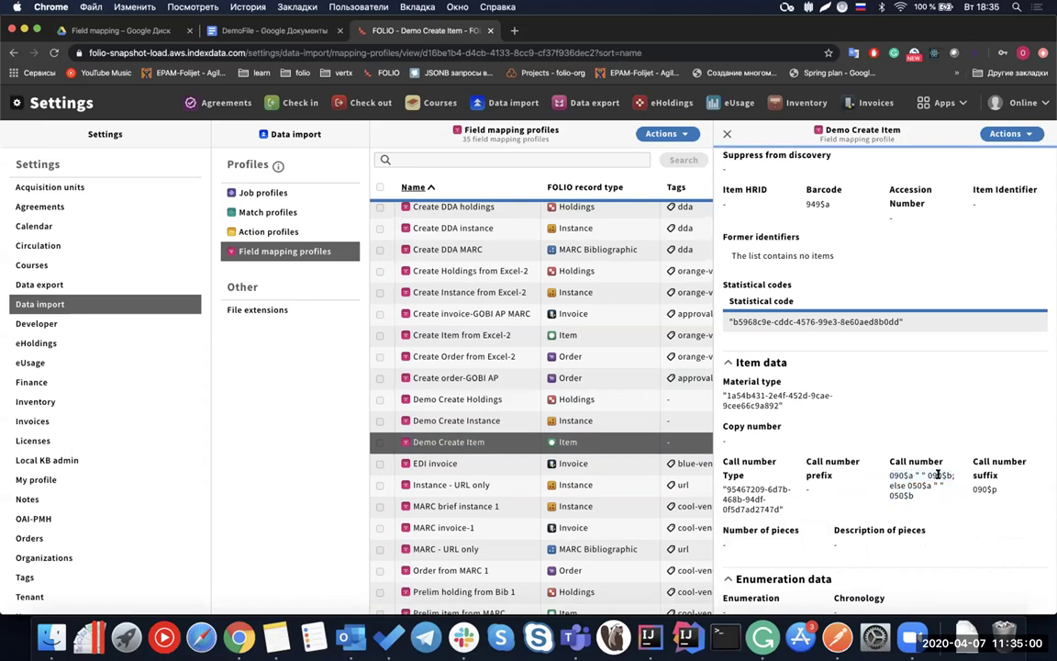
mouse_move(891, 478)
left_mouse_down()
mouse_move(950, 474)
mouse_move(890, 473)
left_mouse_up()
left_click(951, 475)
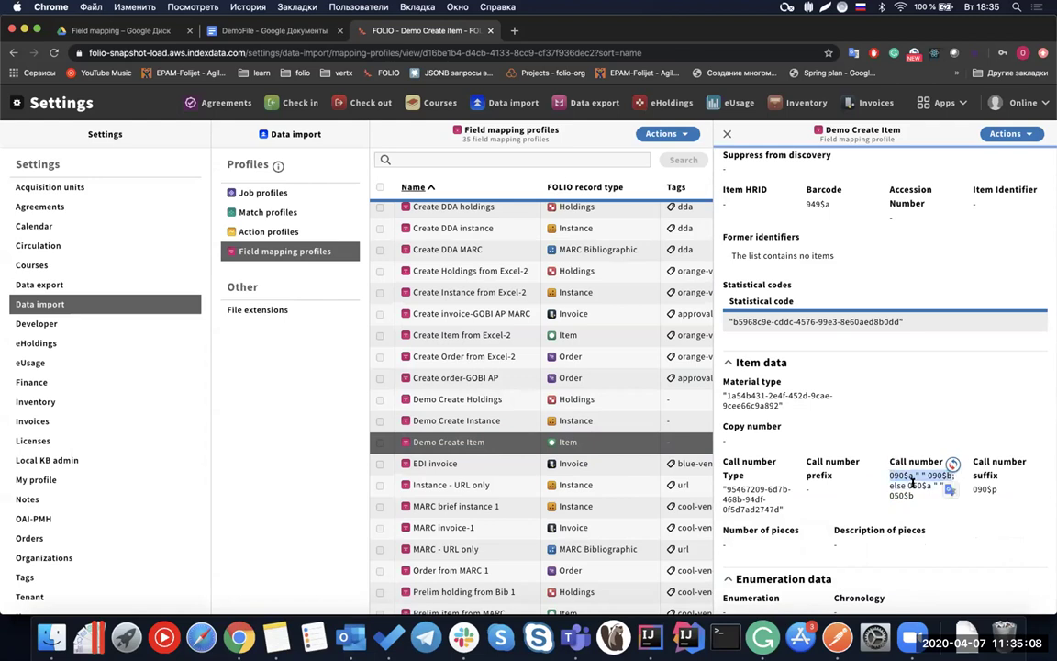
left_click(903, 484)
mouse_move(906, 485)
left_mouse_down()
mouse_move(917, 493)
mouse_move(918, 484)
left_mouse_up()
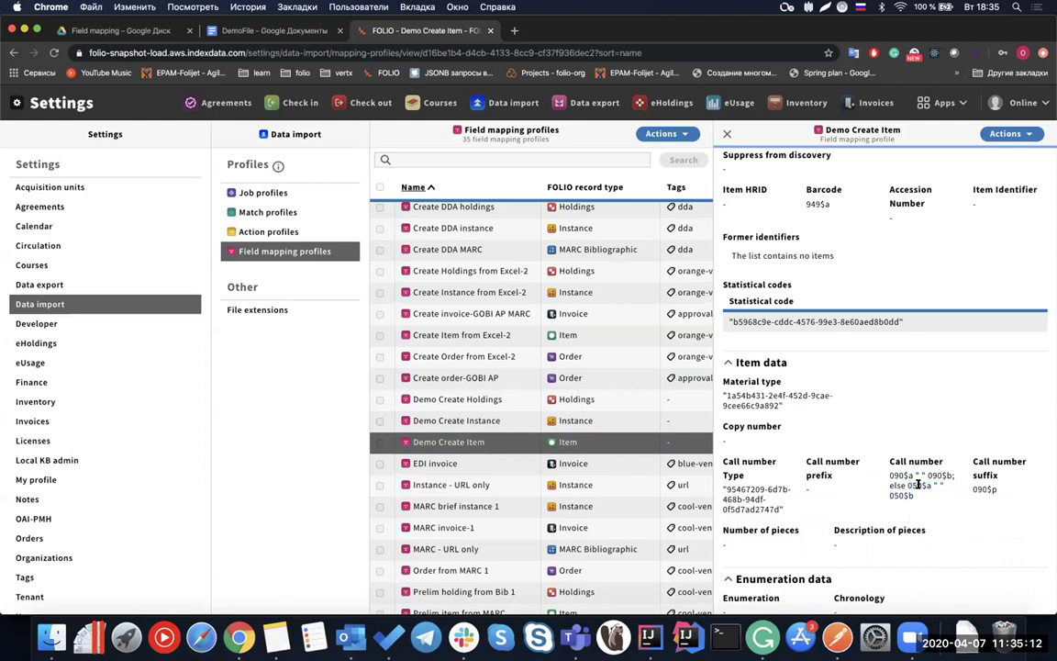
Look through the Demo Create Item profile's item, enumeration and administrative data mappings
scroll(918, 477, "up", 1)
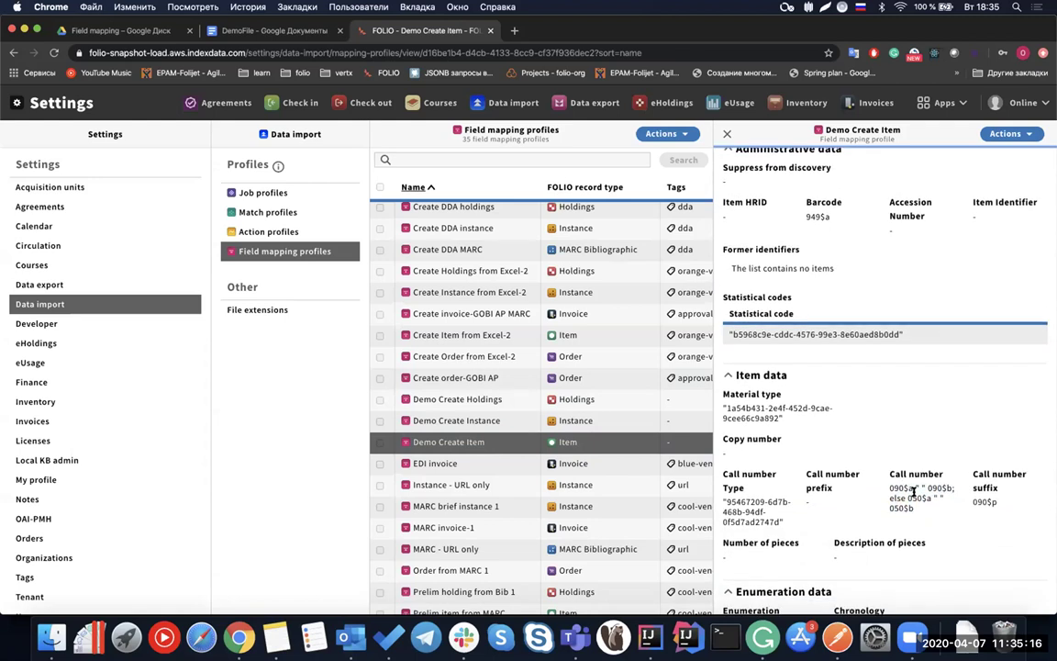
scroll(914, 493, "down", 4)
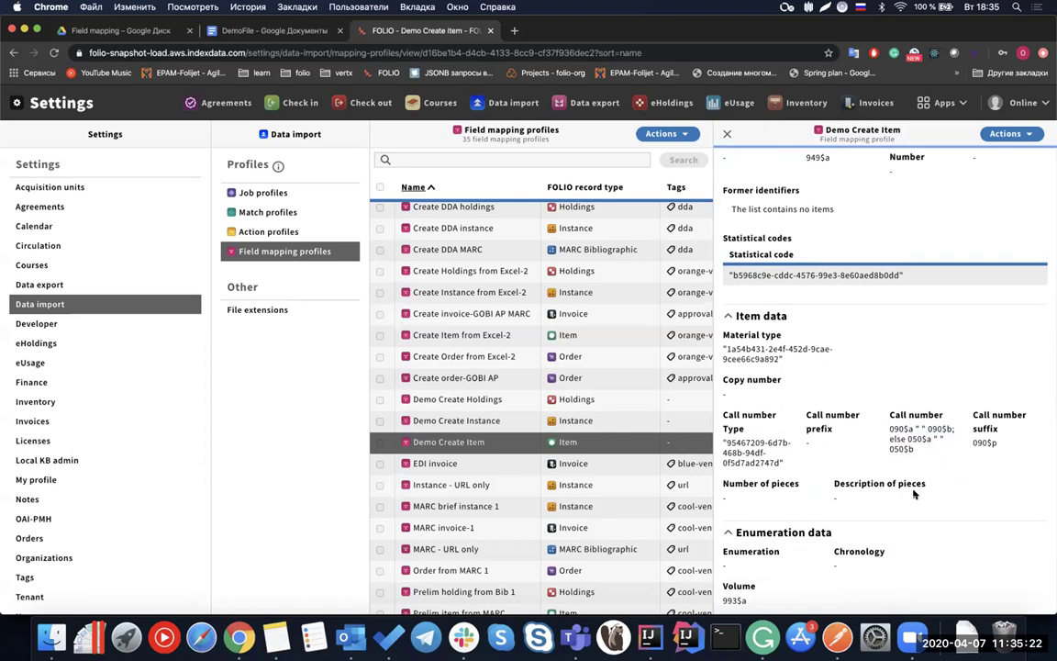
scroll(914, 494, "down", 1)
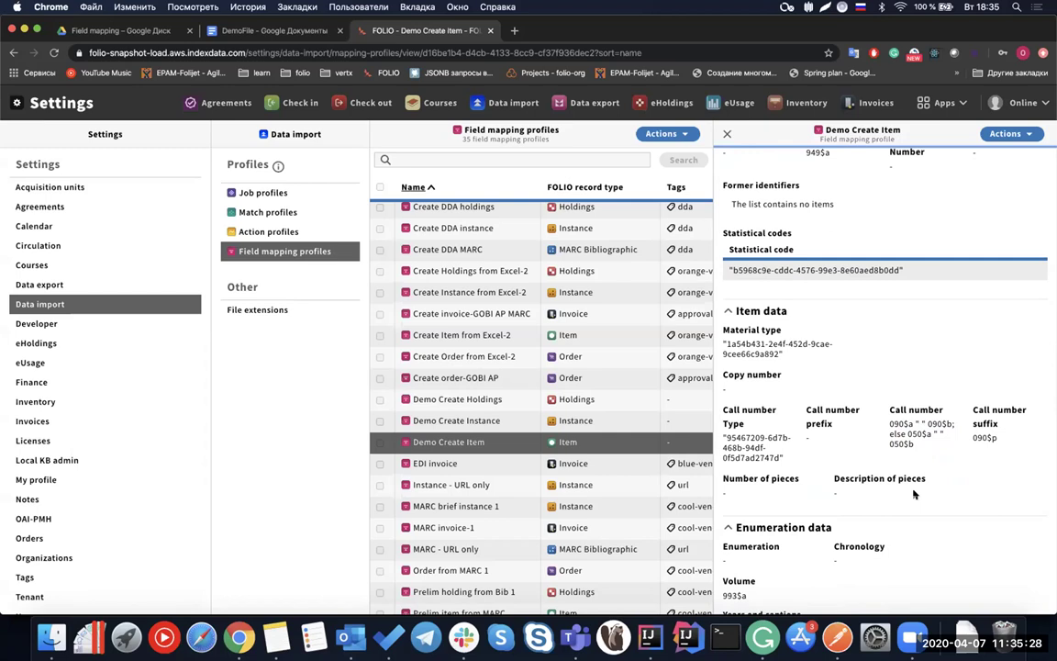
scroll(914, 494, "up", 5)
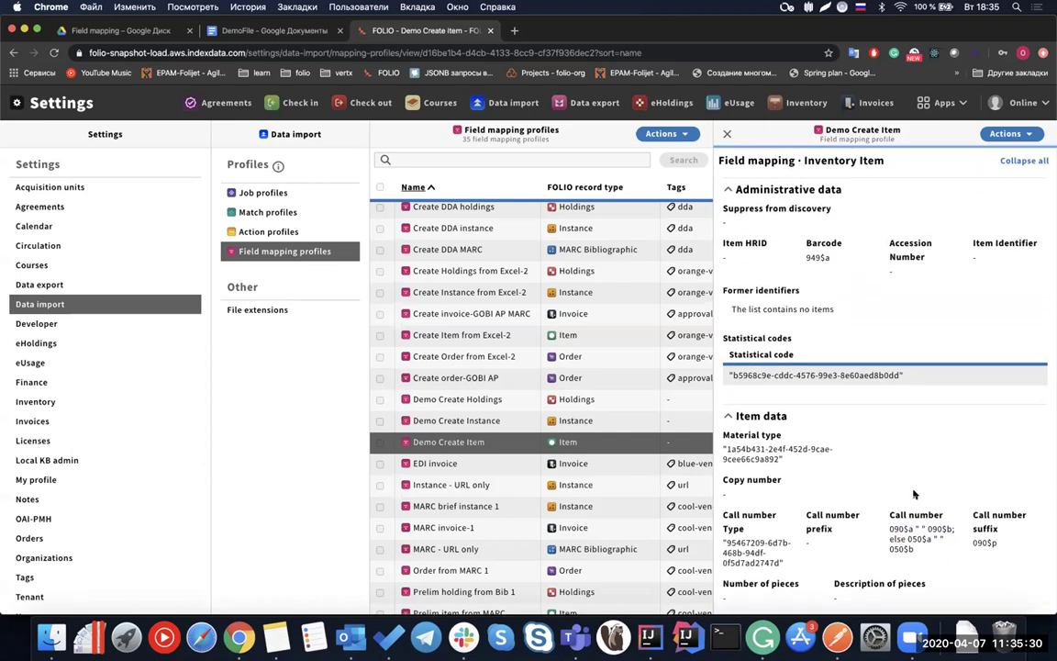
scroll(914, 493, "up", 1)
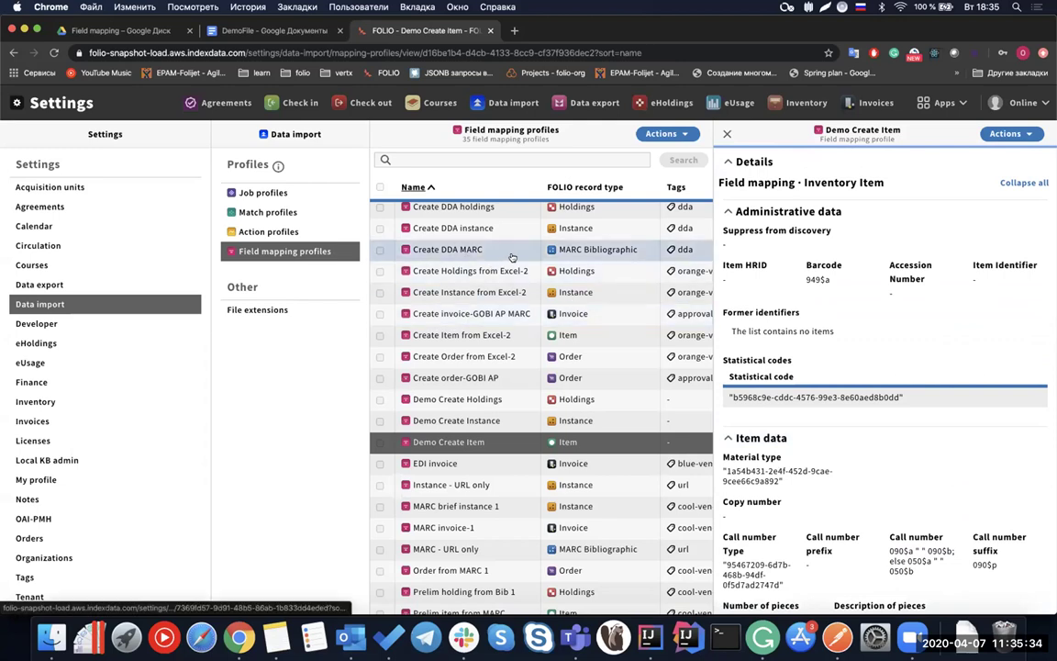
Open the Data import app and upload DemoFile.mrc from the downloads folder for a new import job
left_click(495, 103)
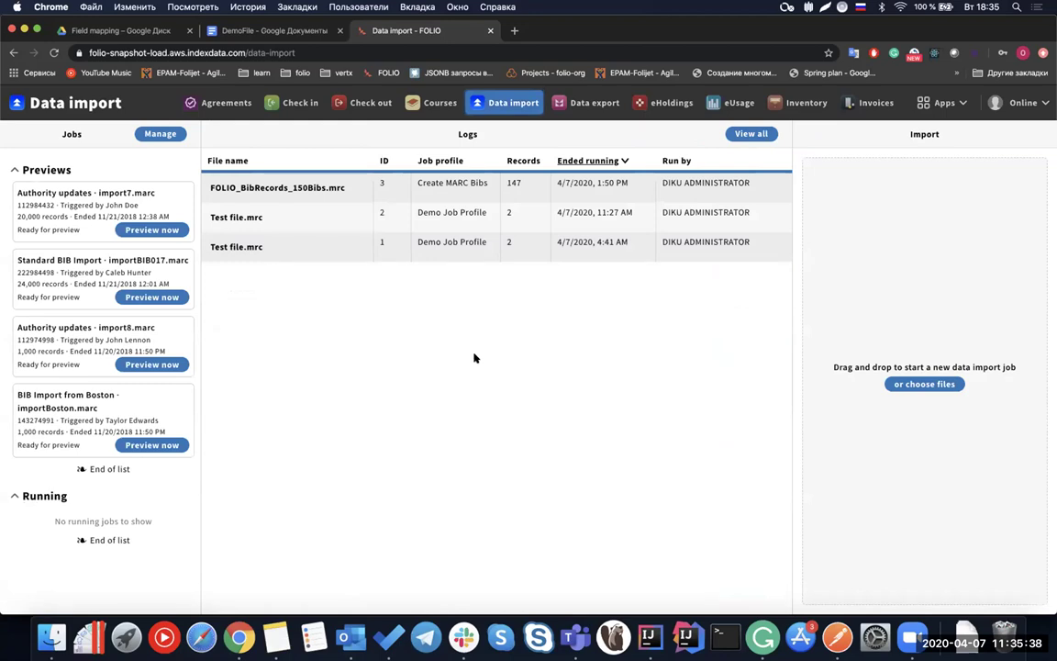
left_click(928, 385)
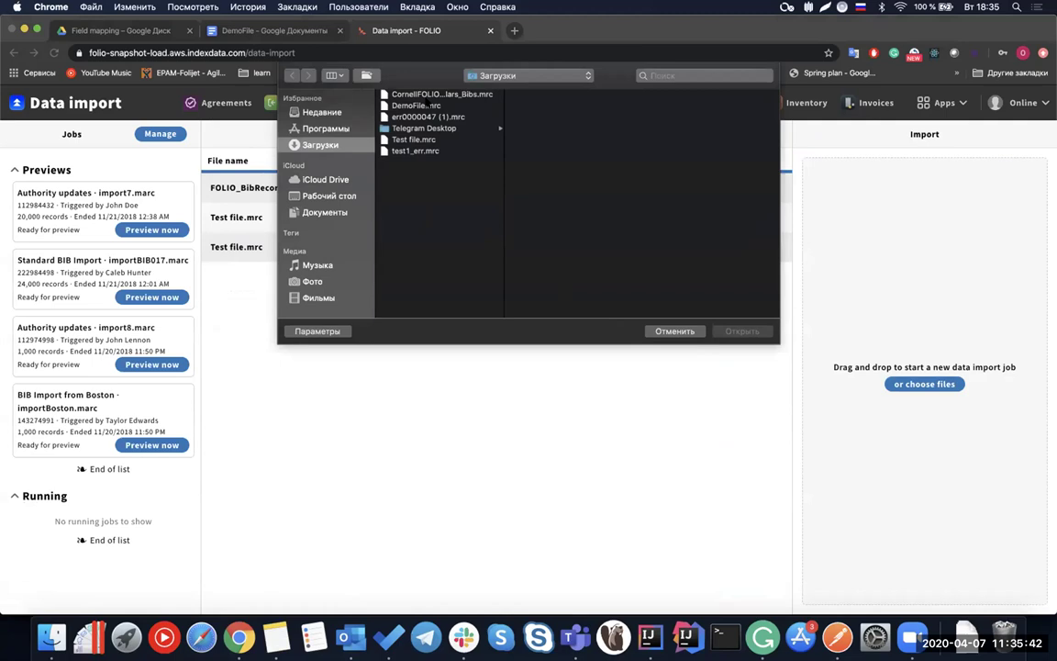
left_click(416, 105)
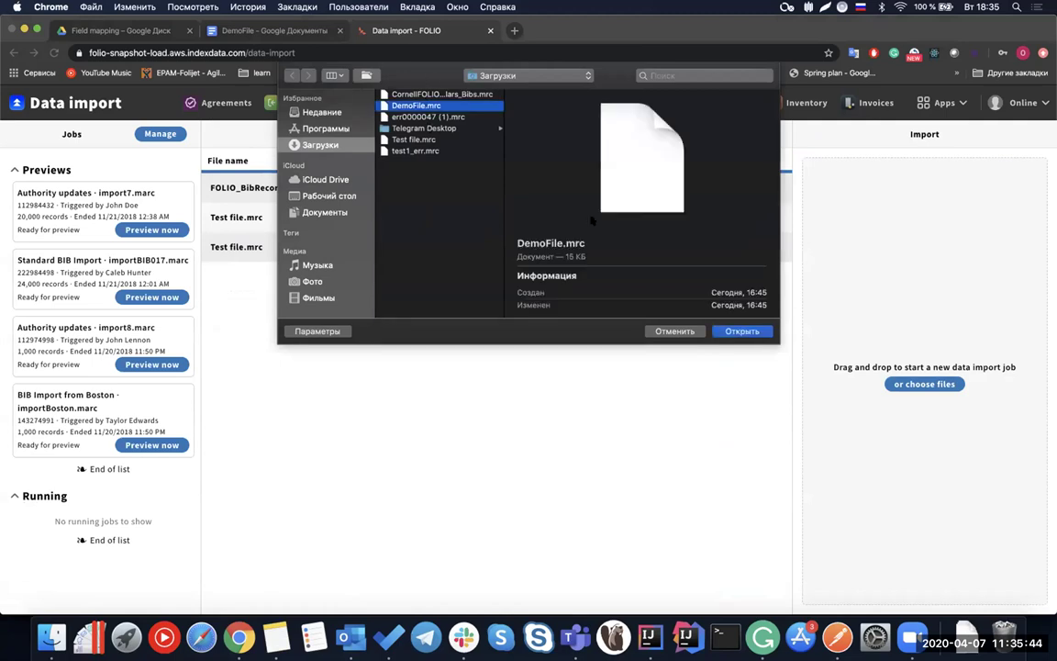
left_click(747, 332)
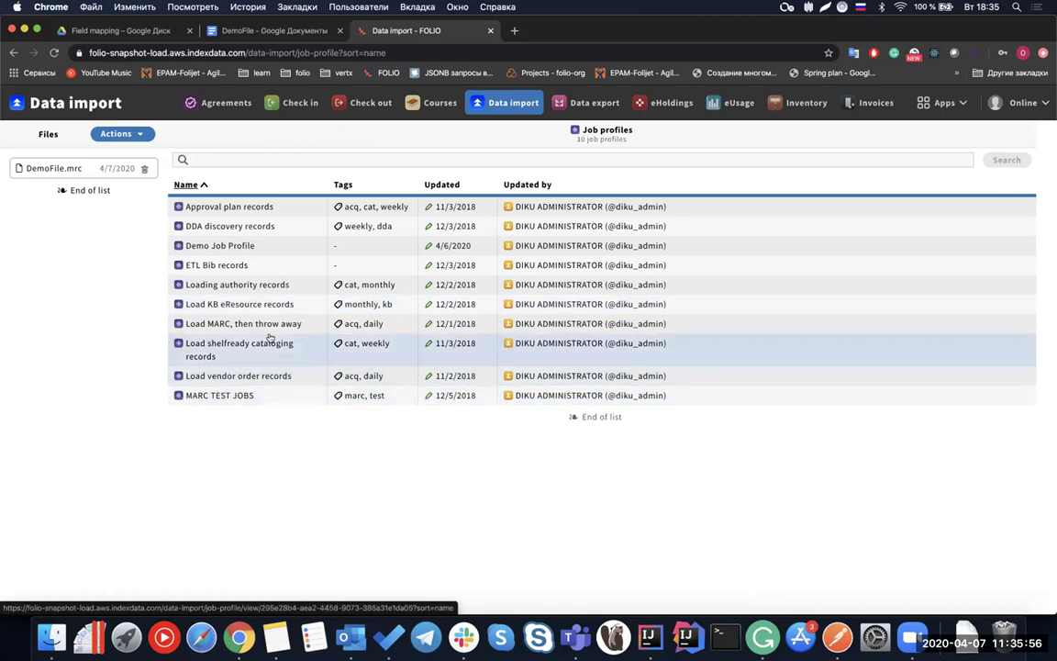
Select Demo Job Profile and run it on the uploaded DemoFile.mrc
left_click(282, 252)
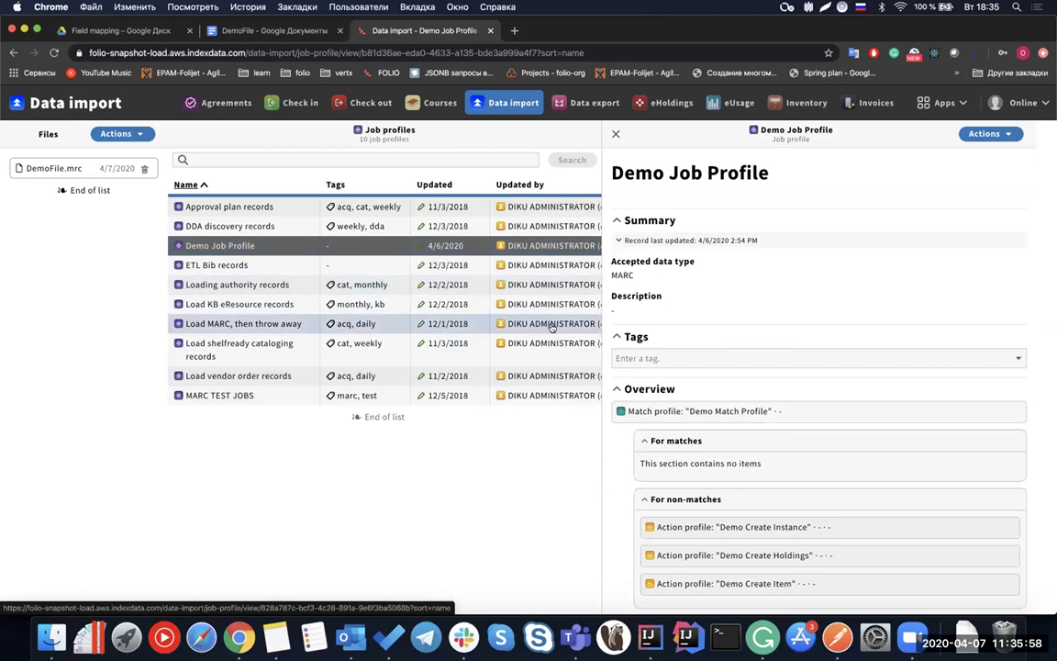
left_click(129, 136)
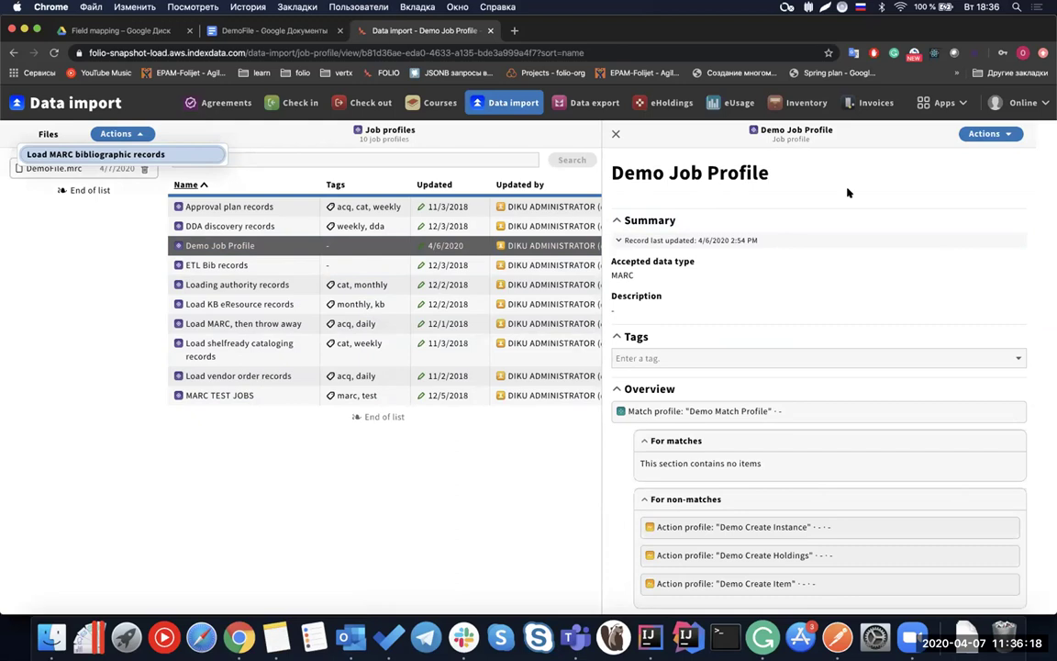
left_click(987, 134)
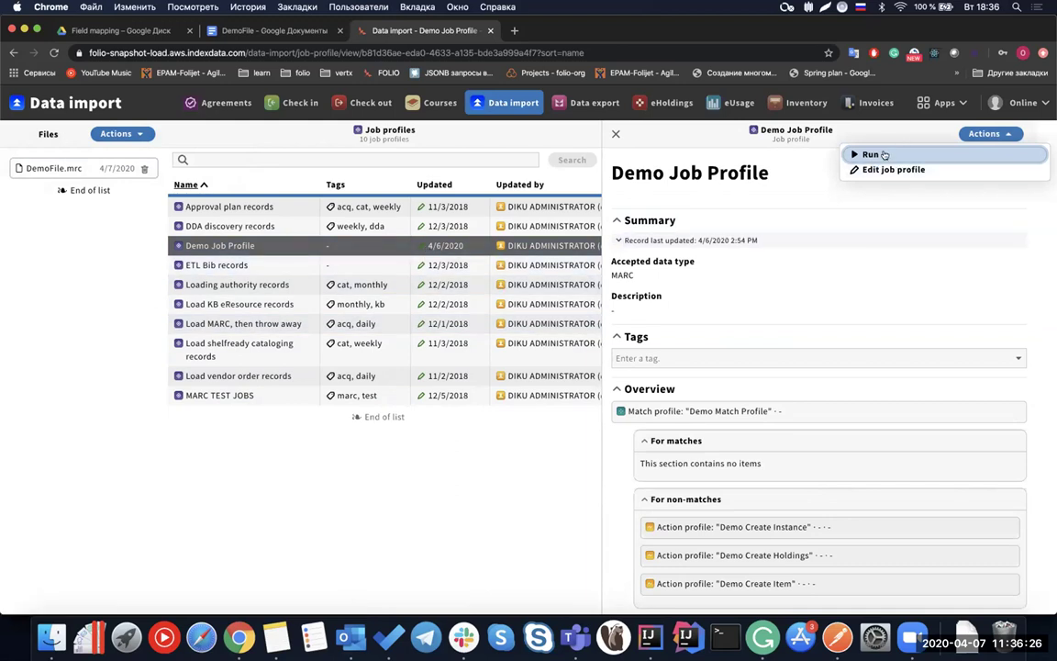
left_click(872, 154)
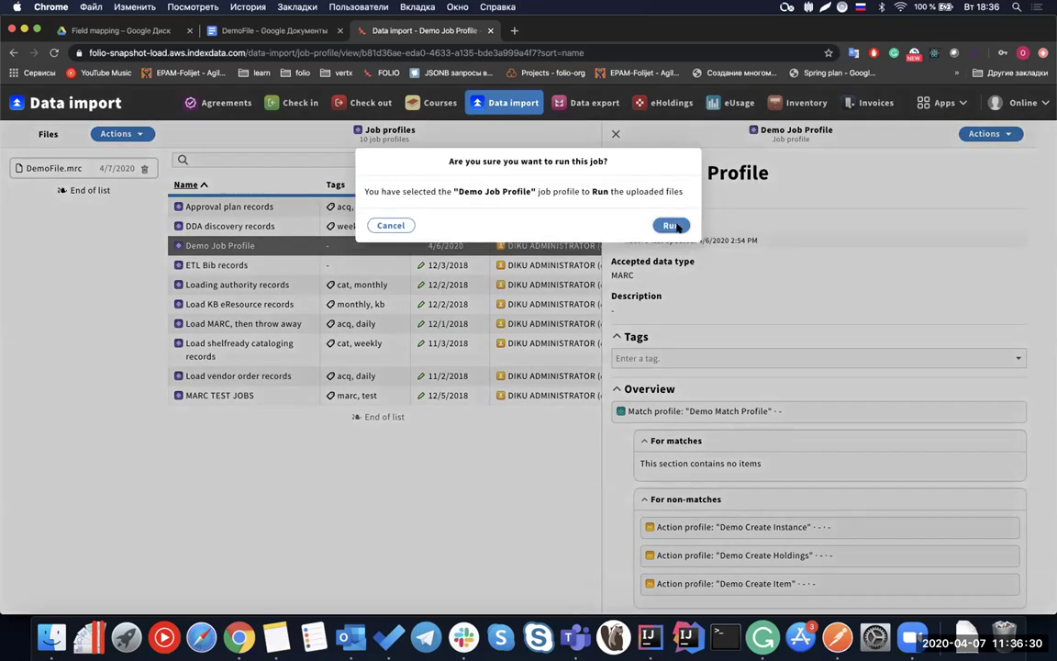
left_click(671, 230)
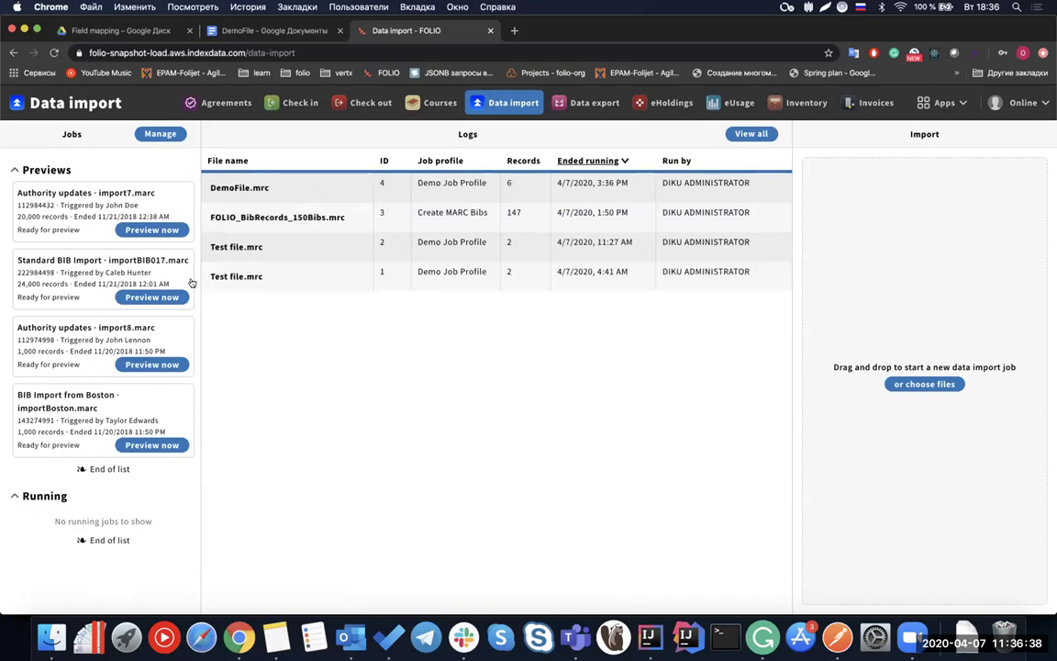
Open the import log for DemoFile.mrc and examine the 001 and 035 fields of the first record
left_click(245, 188)
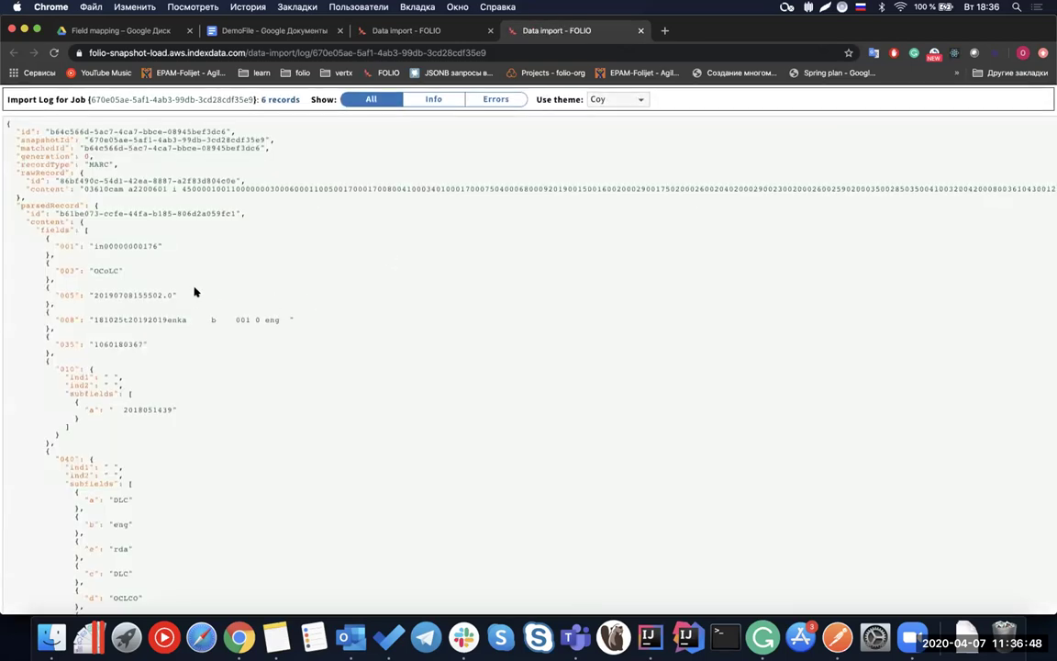
scroll(195, 291, "down", 2)
left_click_drag(95, 193, 160, 191)
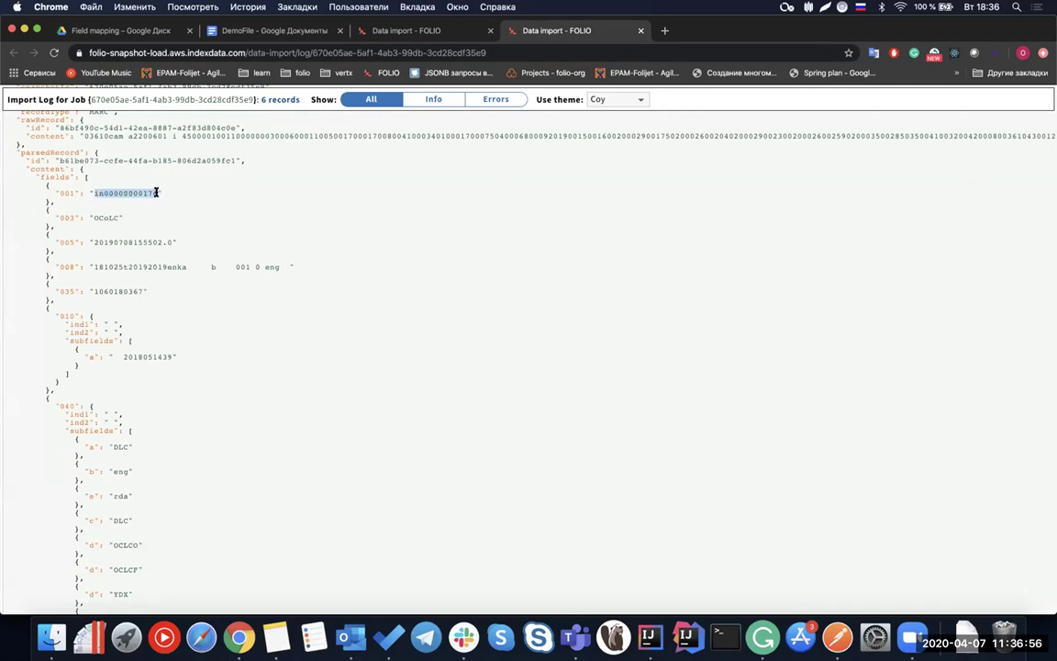
left_click(94, 193)
left_click_drag(95, 193, 157, 191)
left_click(95, 193)
left_click(94, 193)
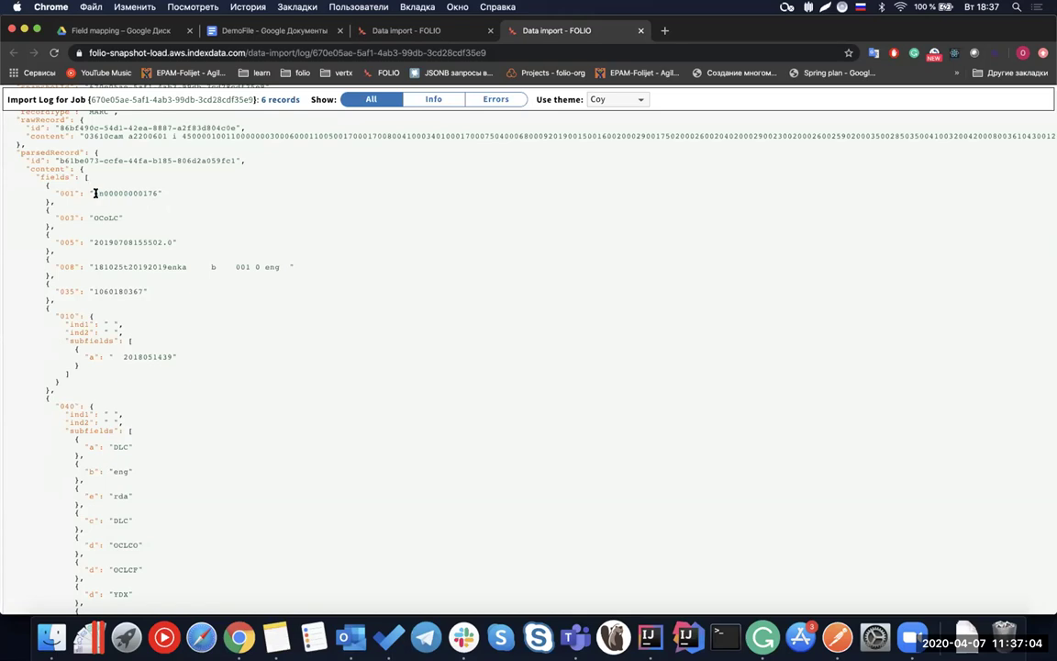
left_click_drag(94, 193, 156, 192)
left_click(137, 192)
double_click(137, 193)
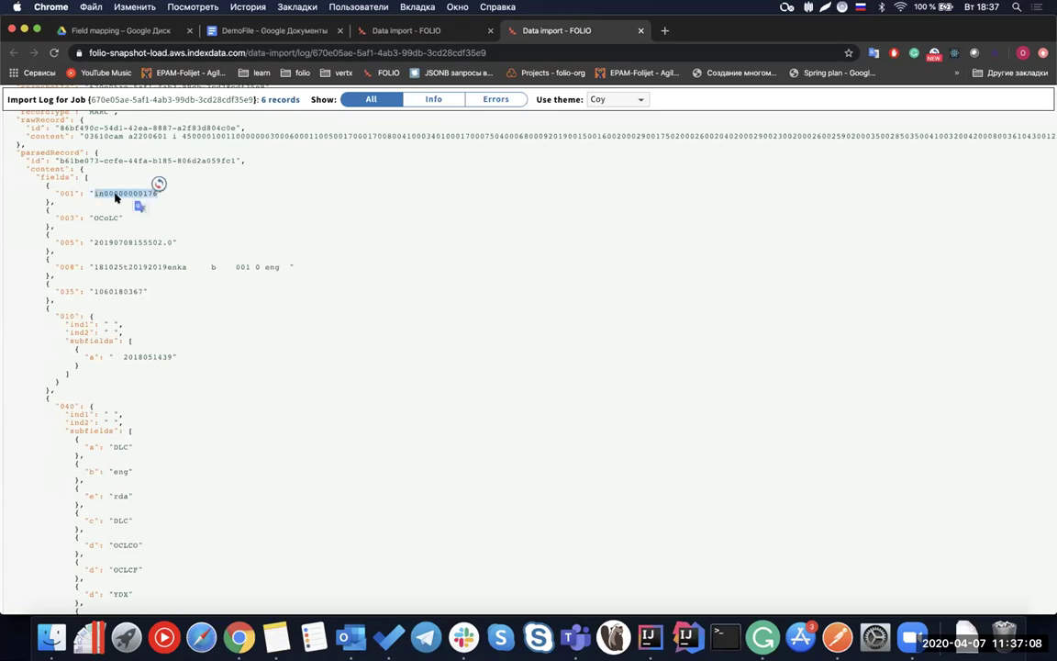
scroll(117, 193, "down", 1)
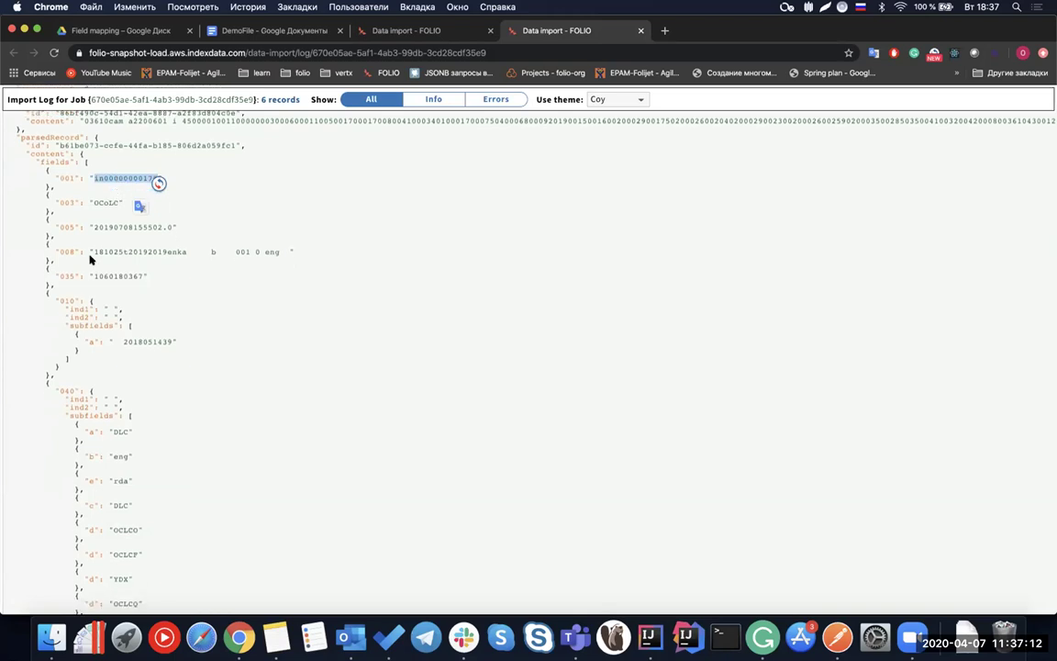
left_click_drag(88, 275, 144, 276)
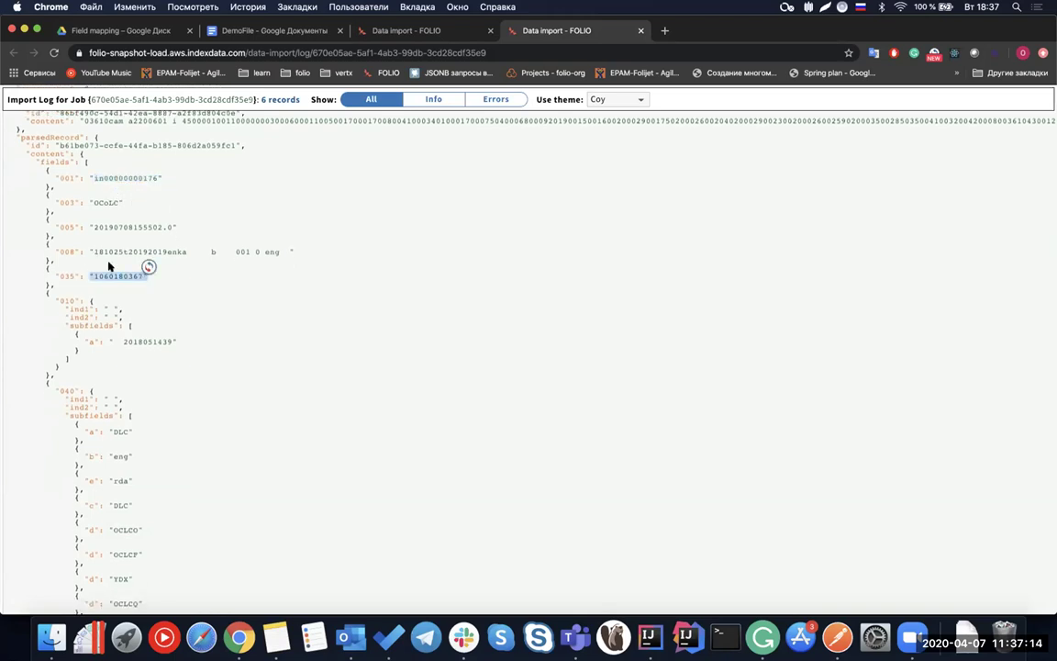
Look through the rest of the first record in the log, examining the s and i subfields of its 999 field
scroll(154, 239, "down", 10)
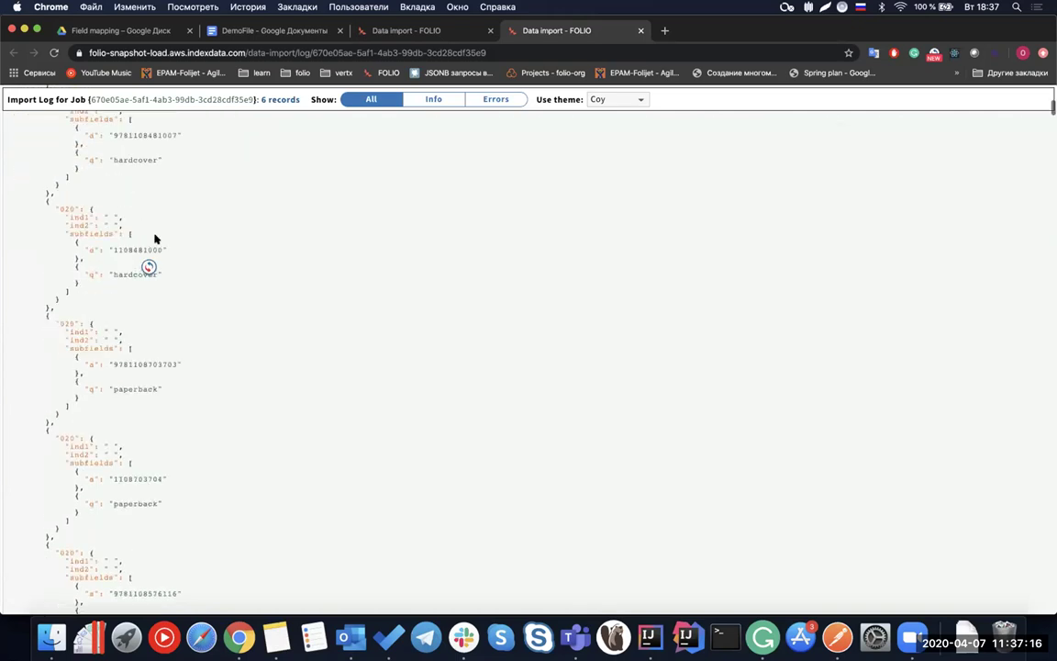
scroll(154, 239, "down", 15)
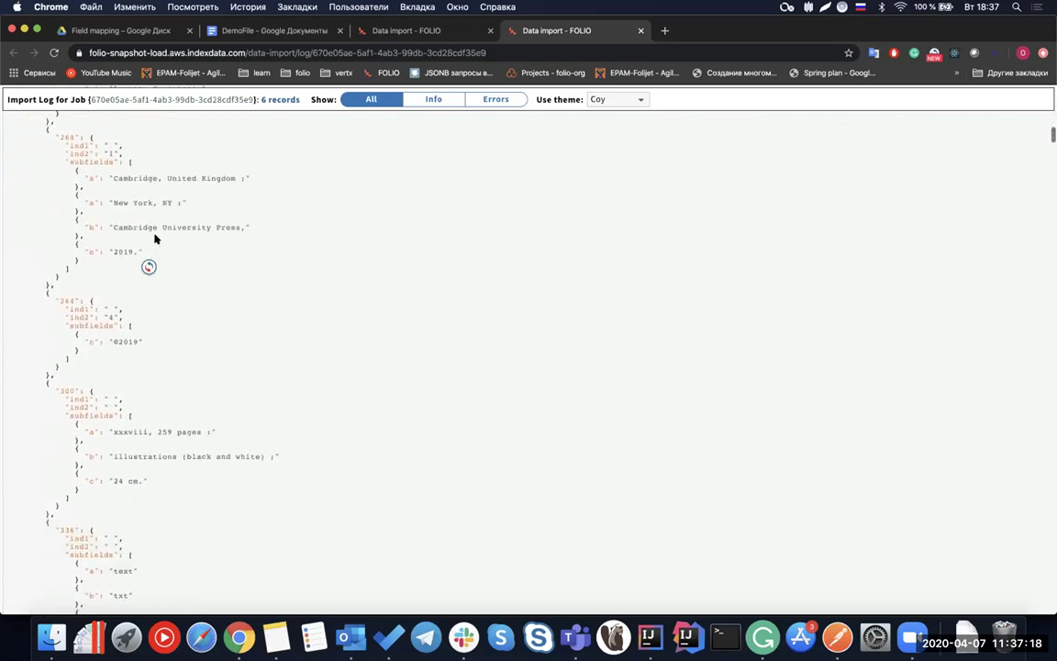
scroll(154, 239, "down", 15)
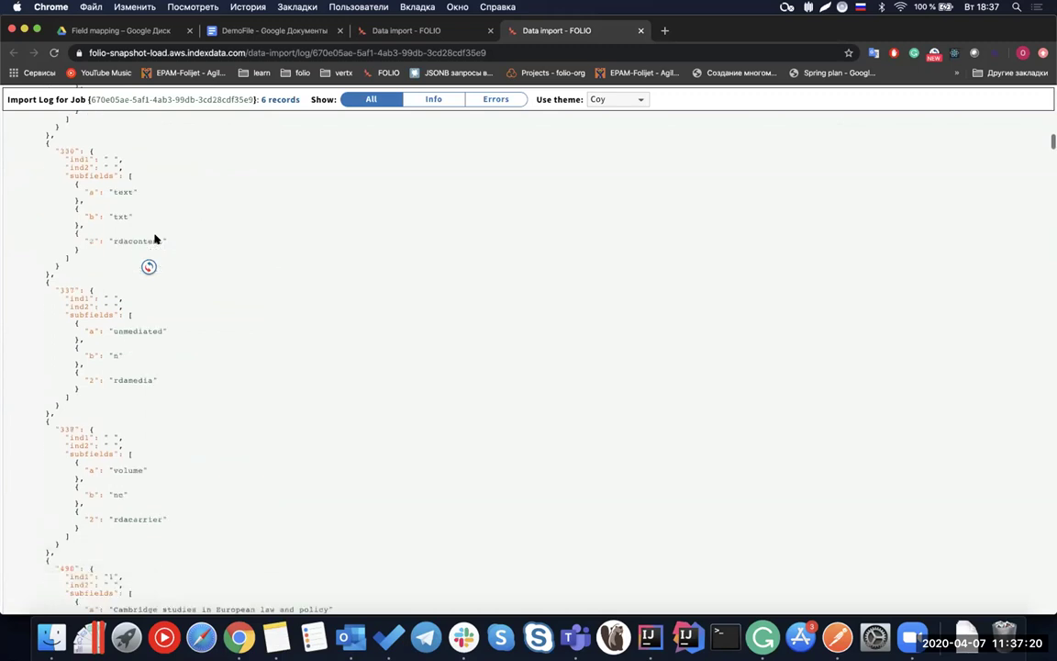
scroll(154, 239, "down", 15)
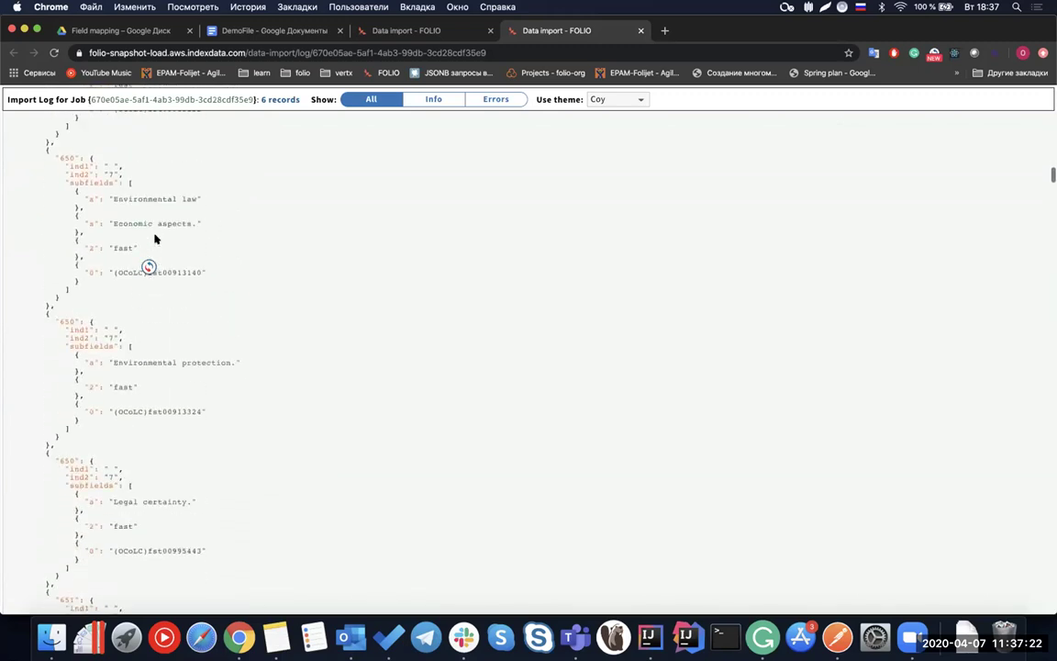
scroll(154, 239, "down", 15)
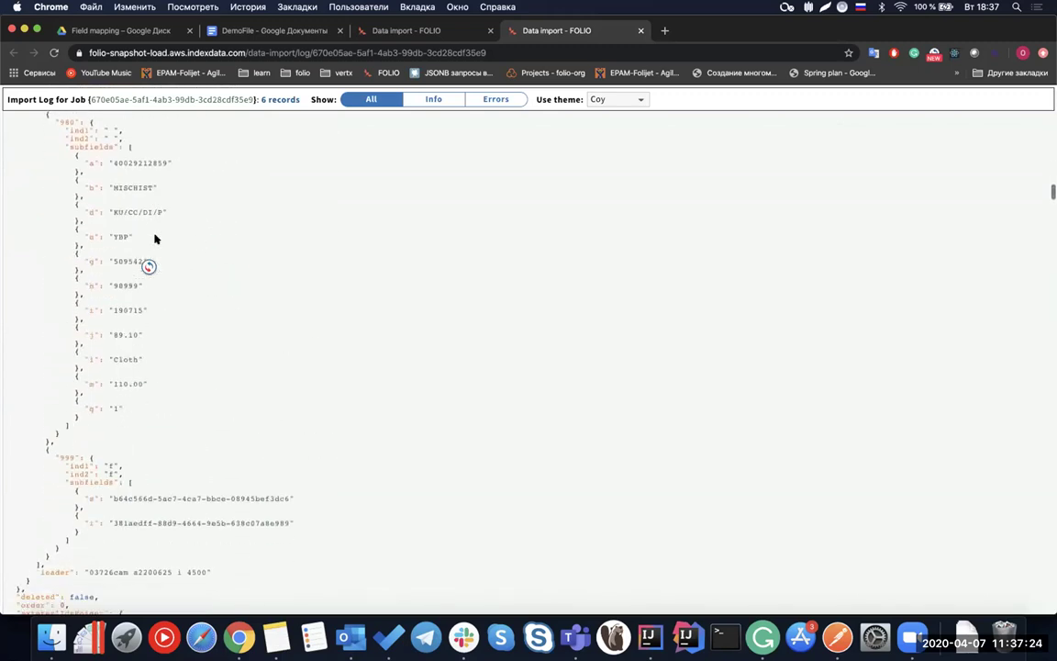
left_click_drag(81, 429, 295, 429)
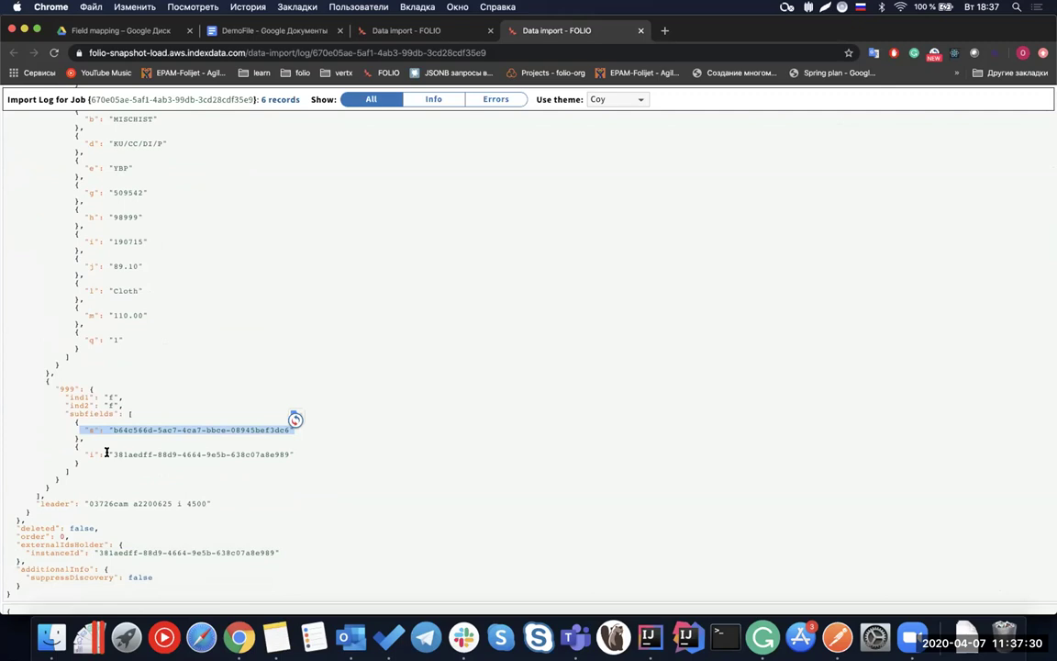
left_click_drag(106, 453, 342, 455)
scroll(431, 367, "up", 3)
scroll(430, 367, "up", 15)
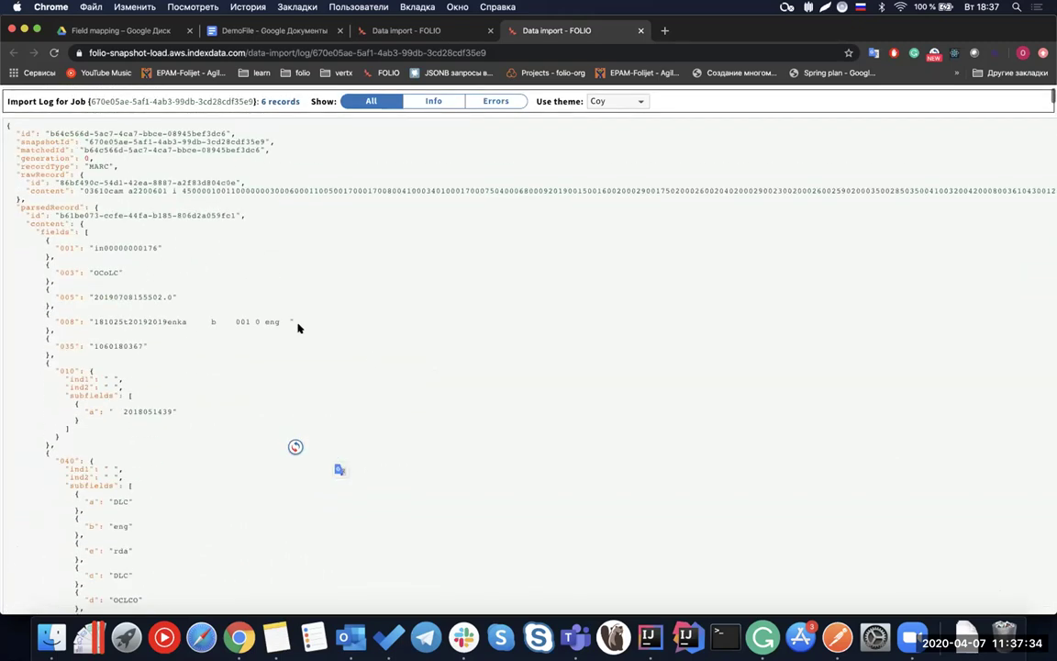
Copy the first record's 001 value and switch to Inventory in the other FOLIO tab
double_click(117, 244)
key("super+c")
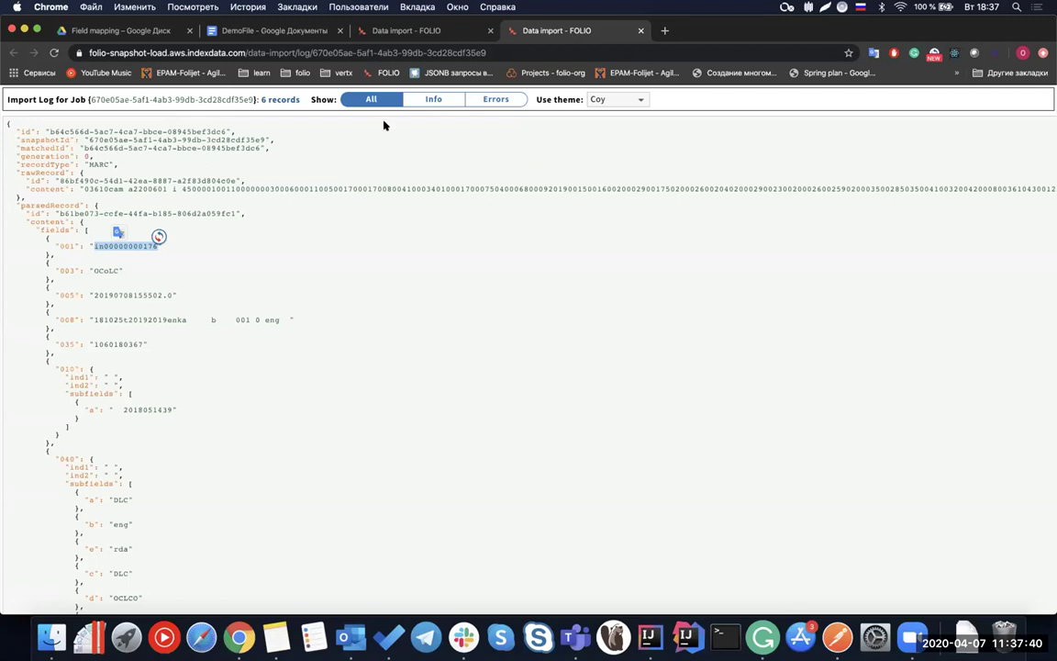
left_click(674, 233)
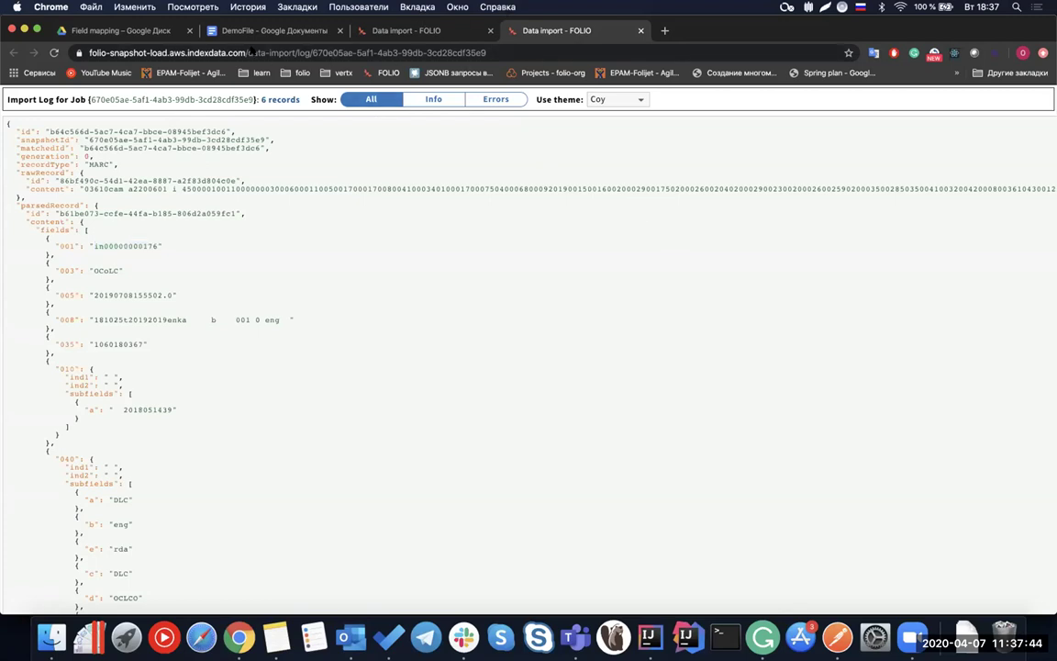
mouse_move(782, 35)
left_mouse_down()
mouse_move(767, 119)
mouse_move(781, 31)
left_mouse_up()
key("super+alt+Left")
key("super+bracketleft")
left_click_drag(87, 197, 3, 208)
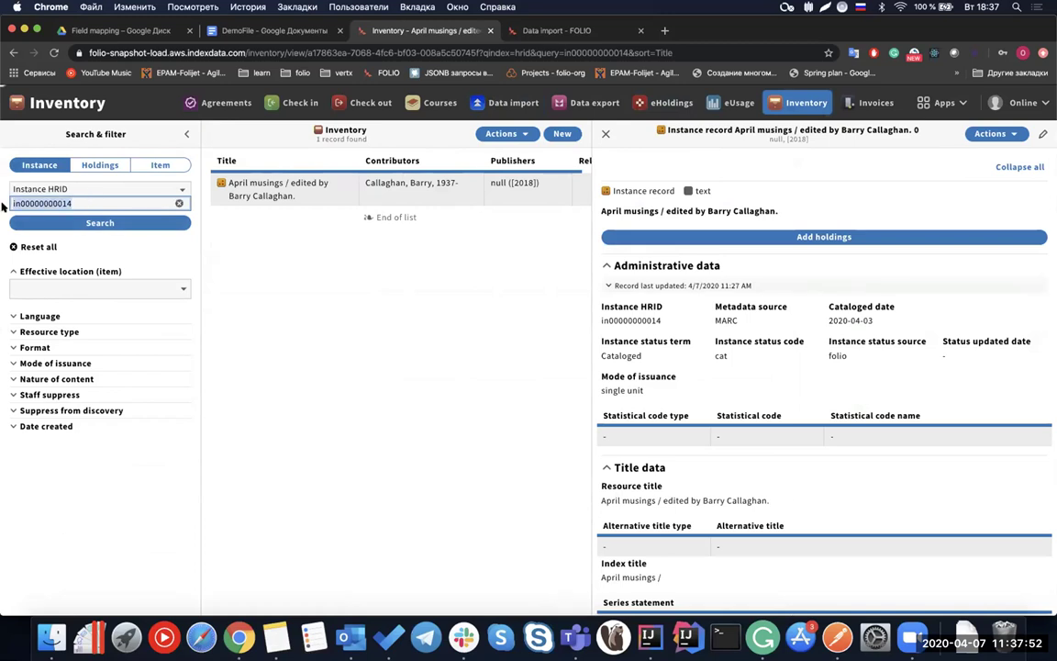
key("super+v")
key("Return")
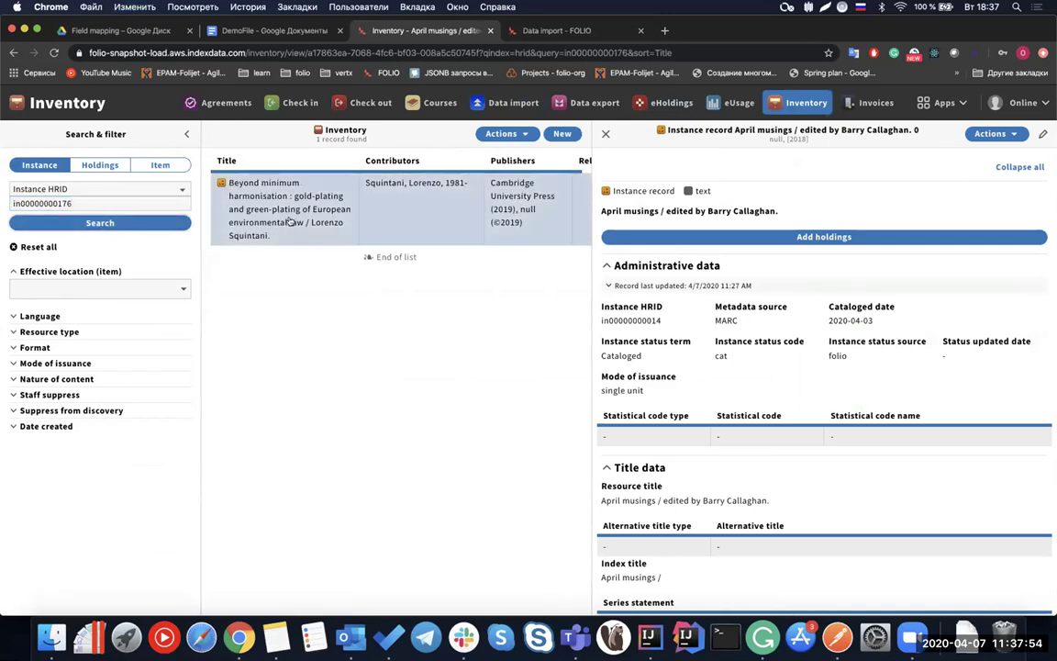
left_click(289, 222)
scroll(845, 360, "down", 1)
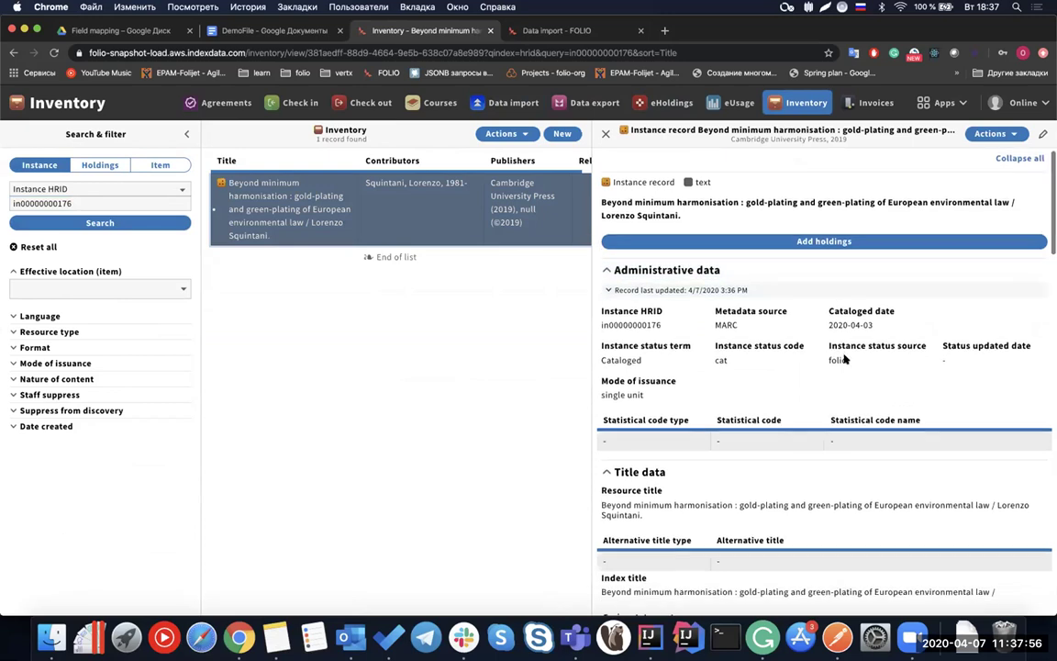
scroll(845, 360, "down", 1)
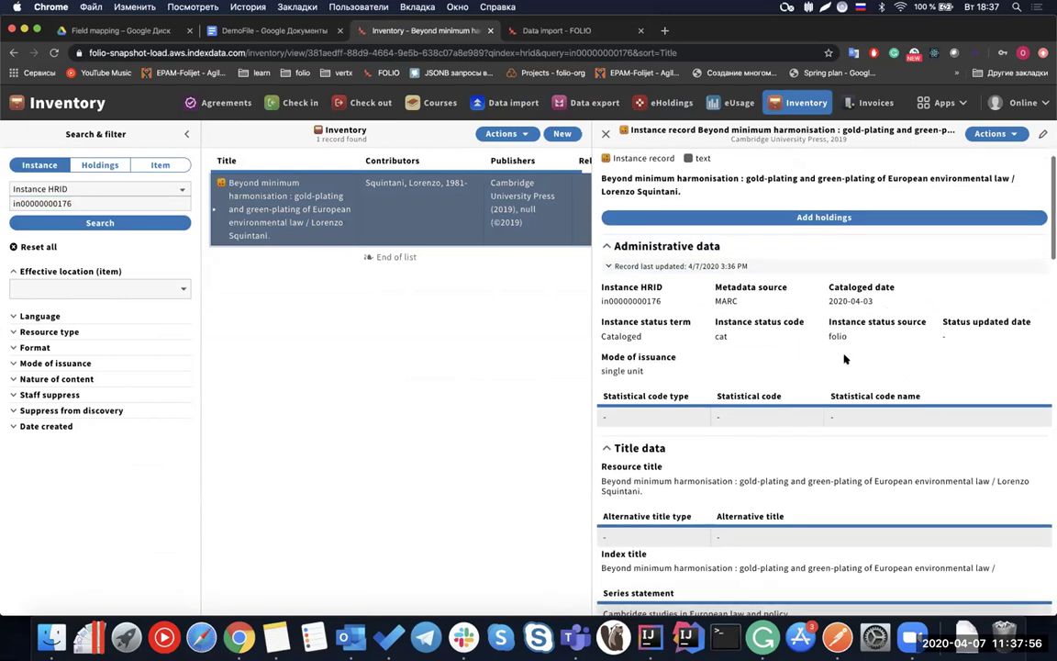
View the instance's MARC source down to its 999 field, and return to the instance record
left_click(1008, 136)
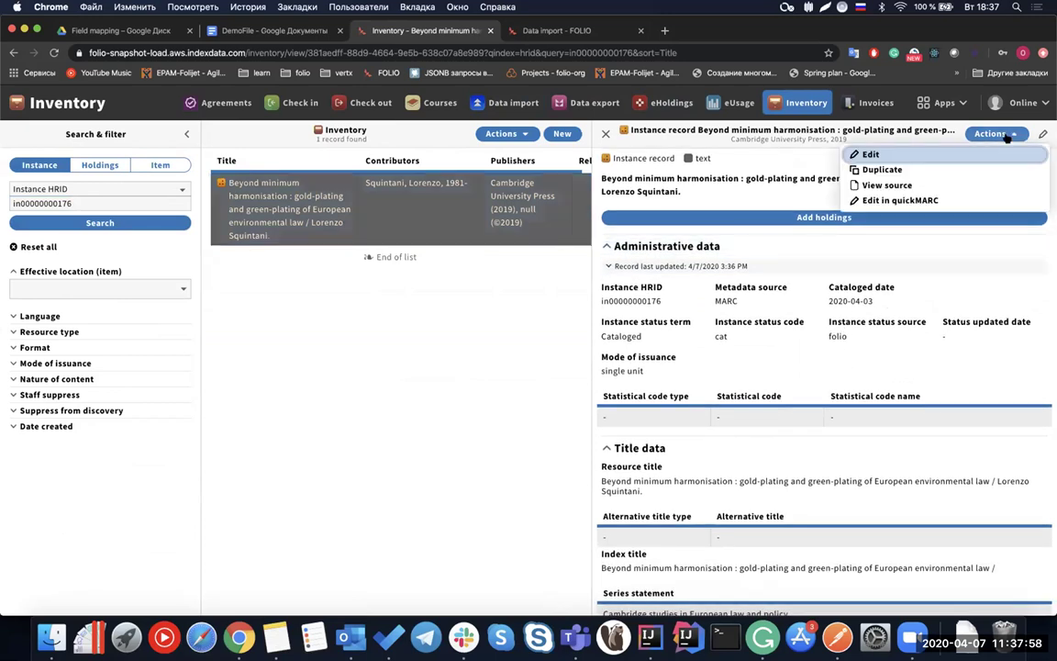
left_click(923, 189)
scroll(410, 365, "down", 5)
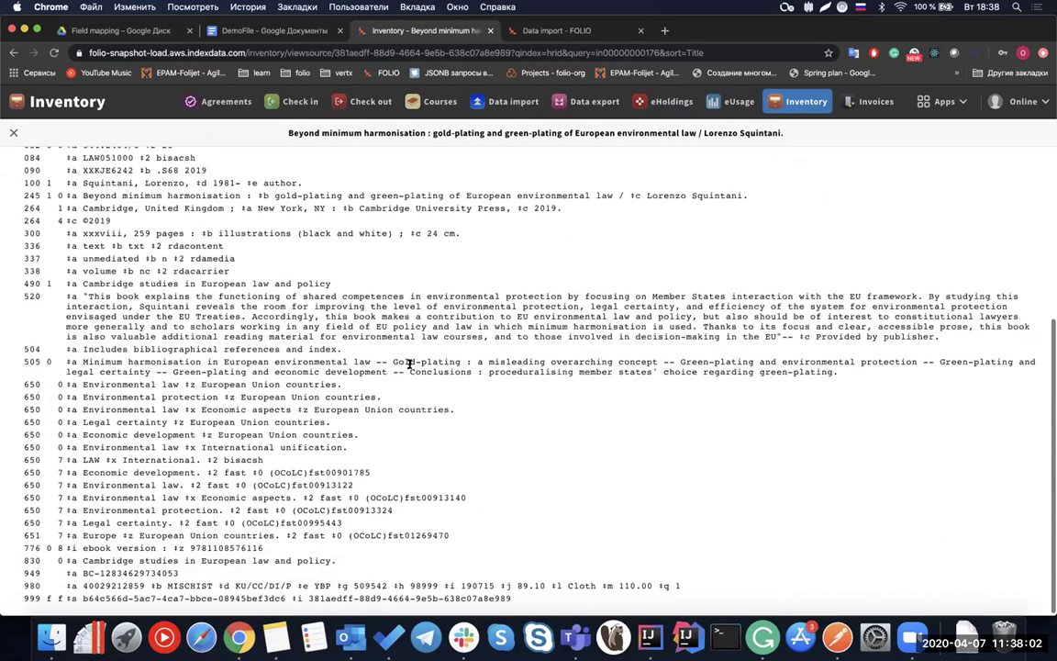
key("Escape")
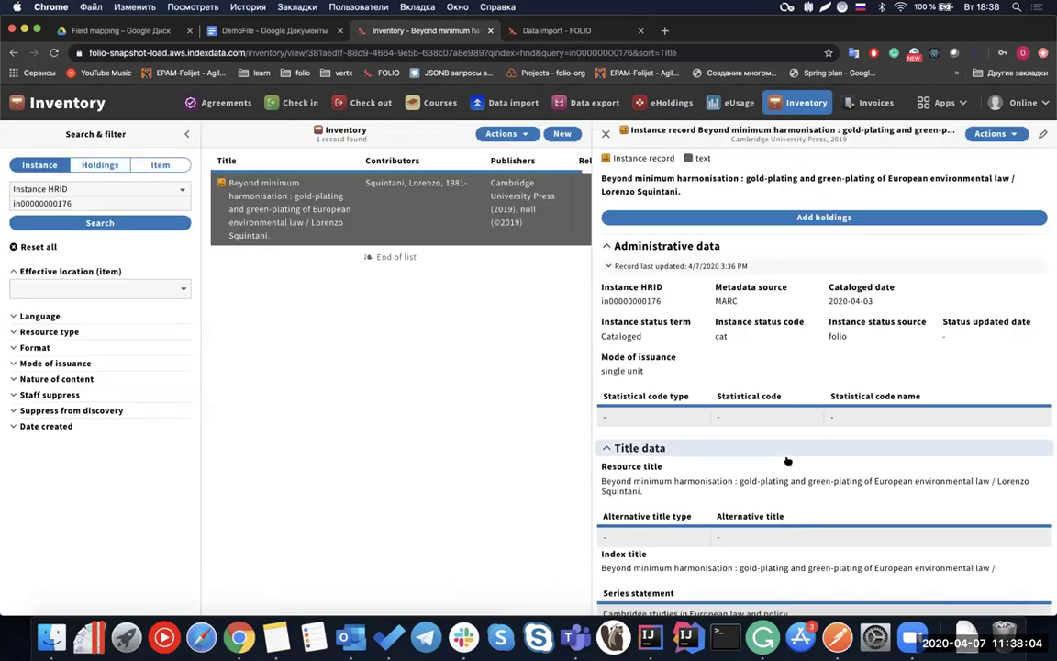
Examine the cataloged date in the instance's administrative data
scroll(786, 461, "down", 2)
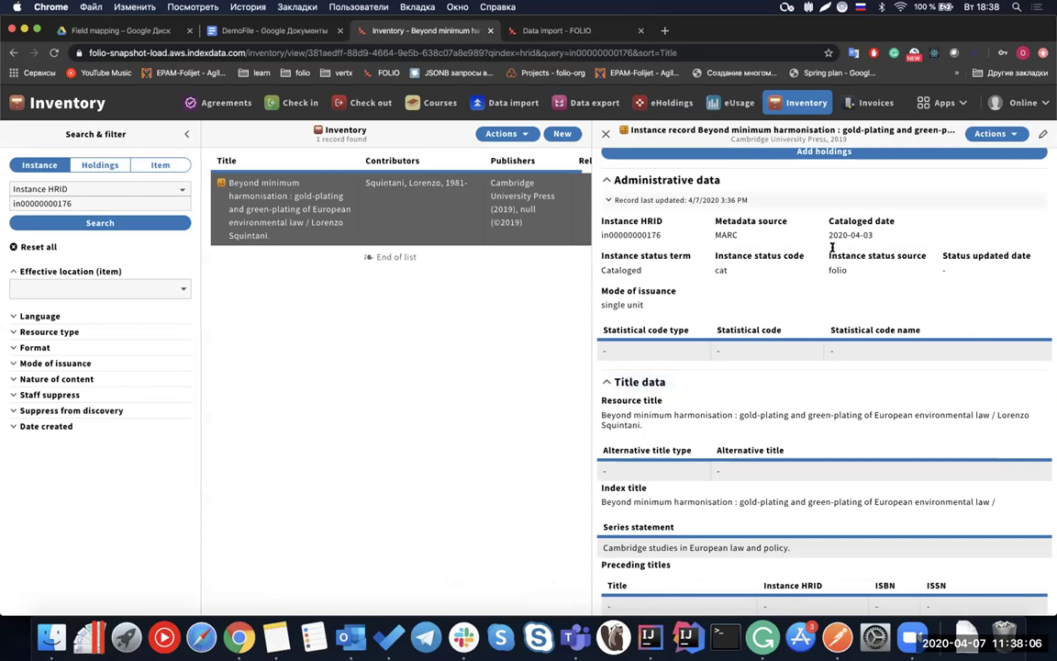
left_click_drag(827, 235, 886, 239)
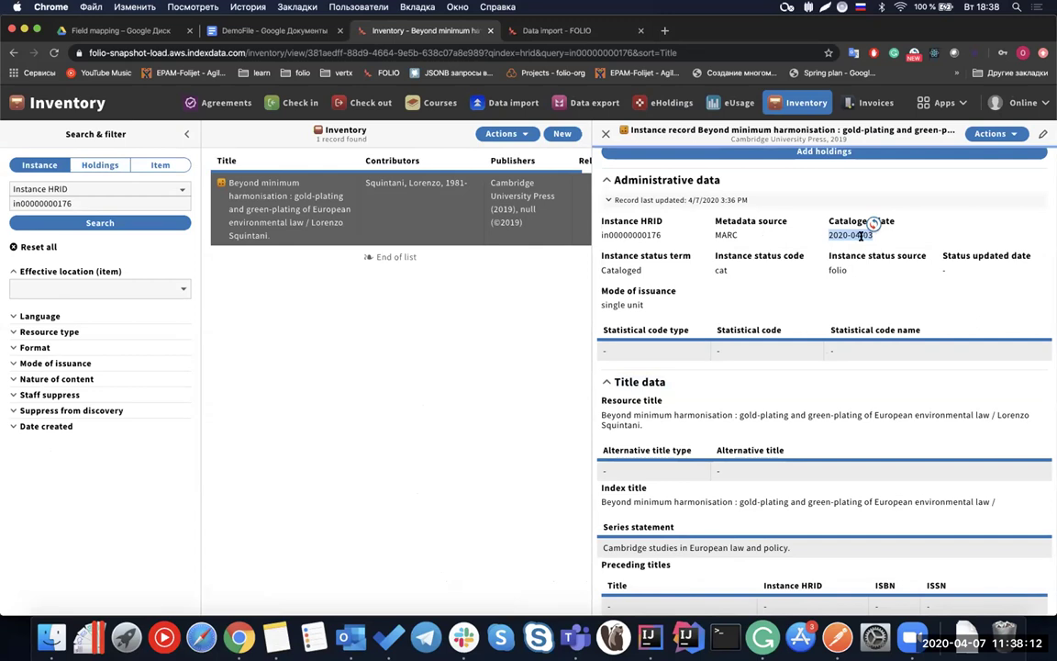
left_click(842, 248)
left_click_drag(827, 235, 874, 235)
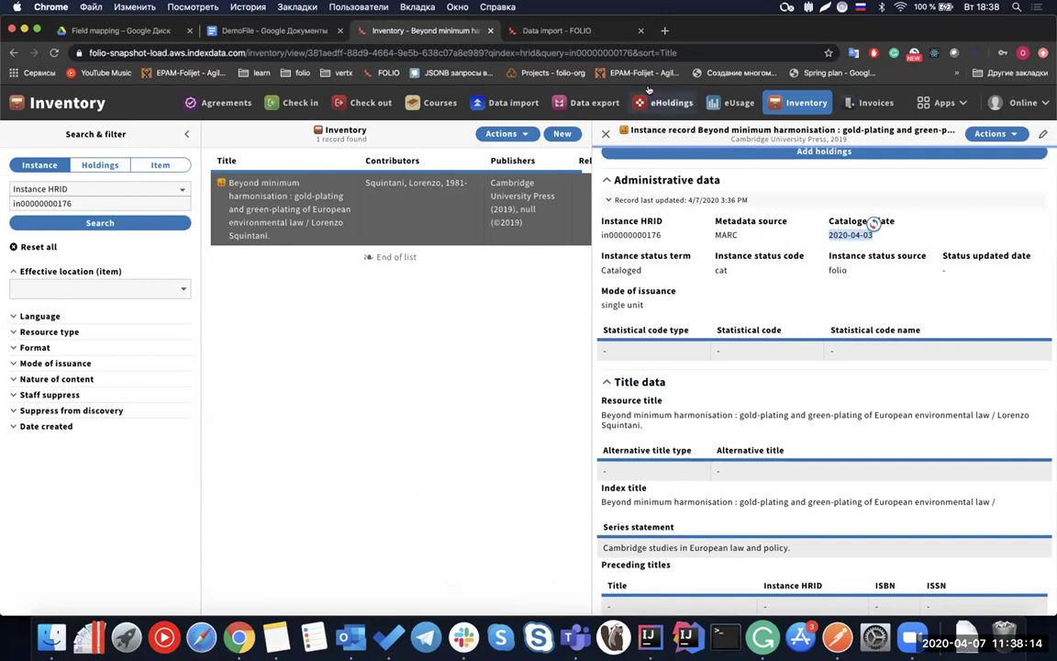
Load the FOLIO home page in place of the import log and open the Data import settings
left_click(546, 35)
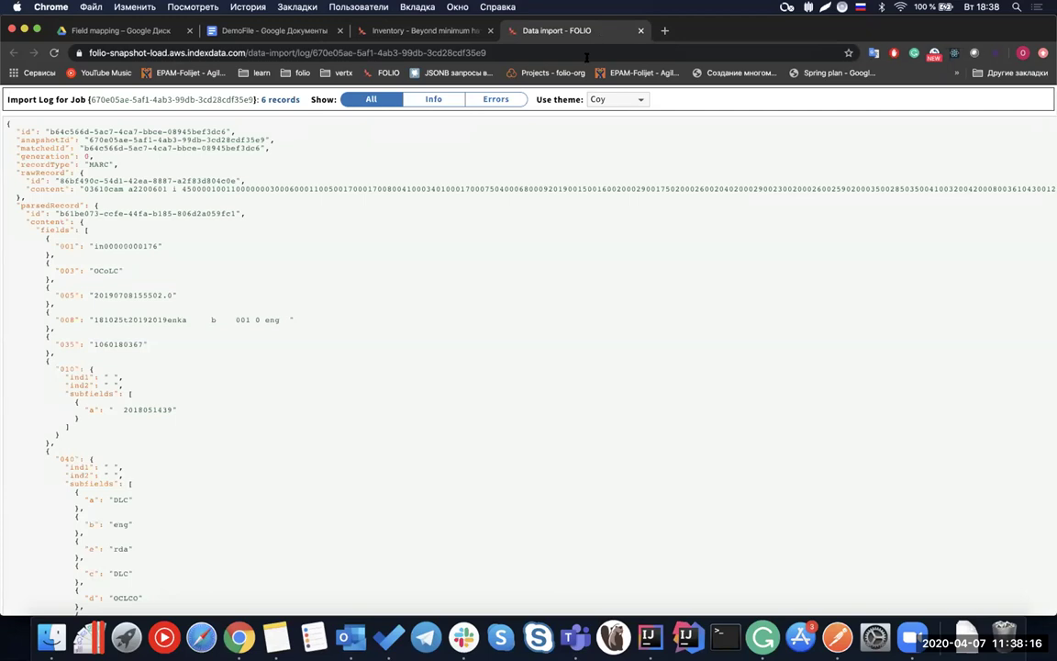
left_click_drag(495, 53, 250, 52)
key("BackSpace")
key("Return")
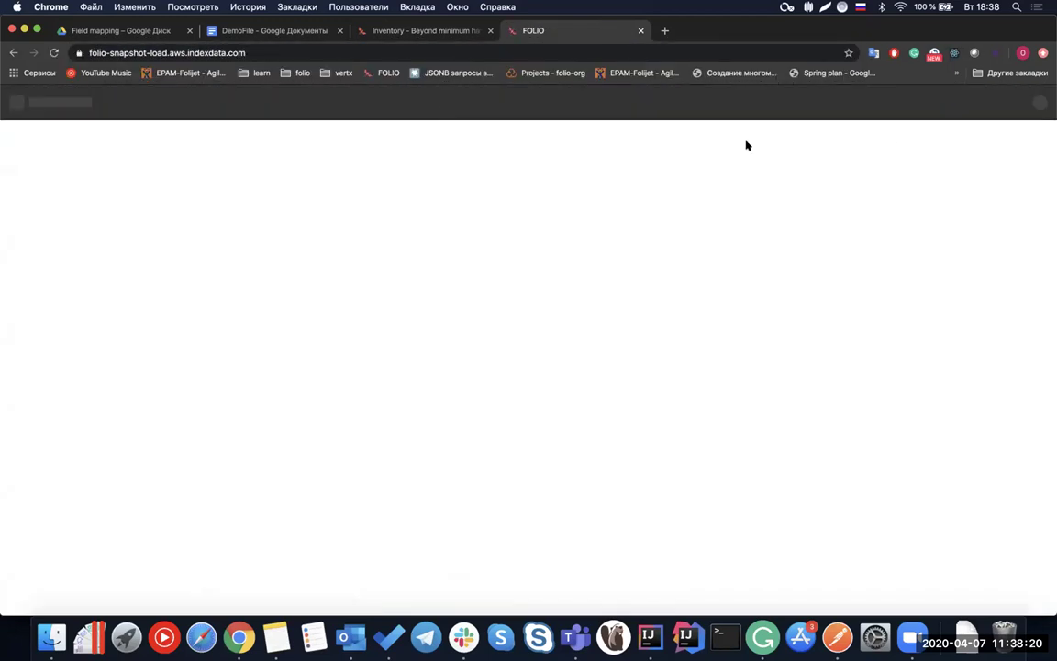
left_click(942, 102)
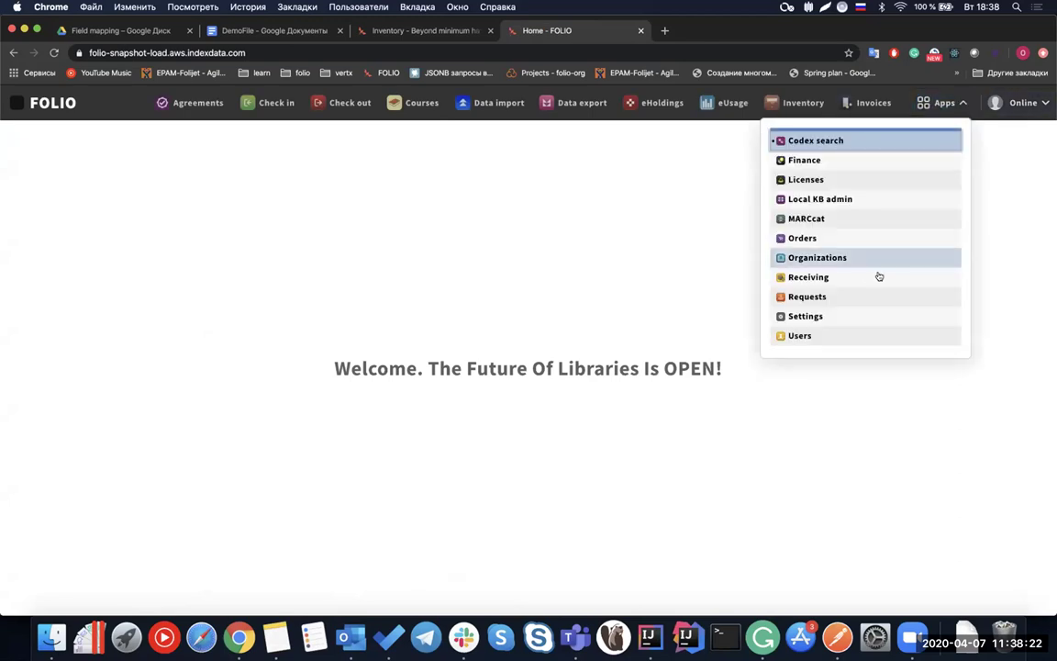
left_click(825, 316)
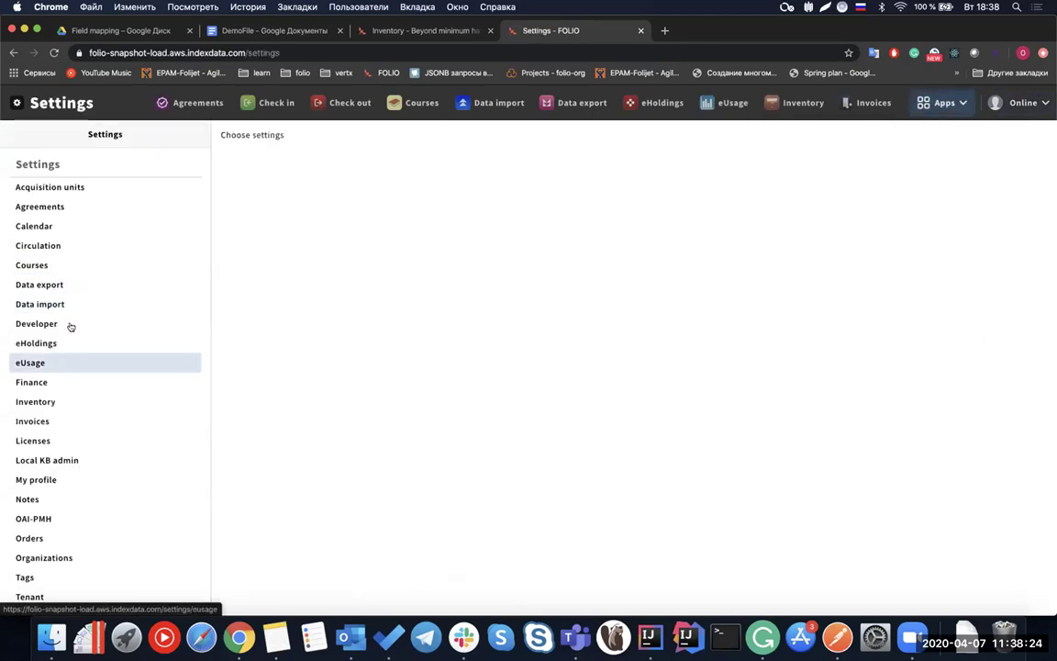
left_click(73, 305)
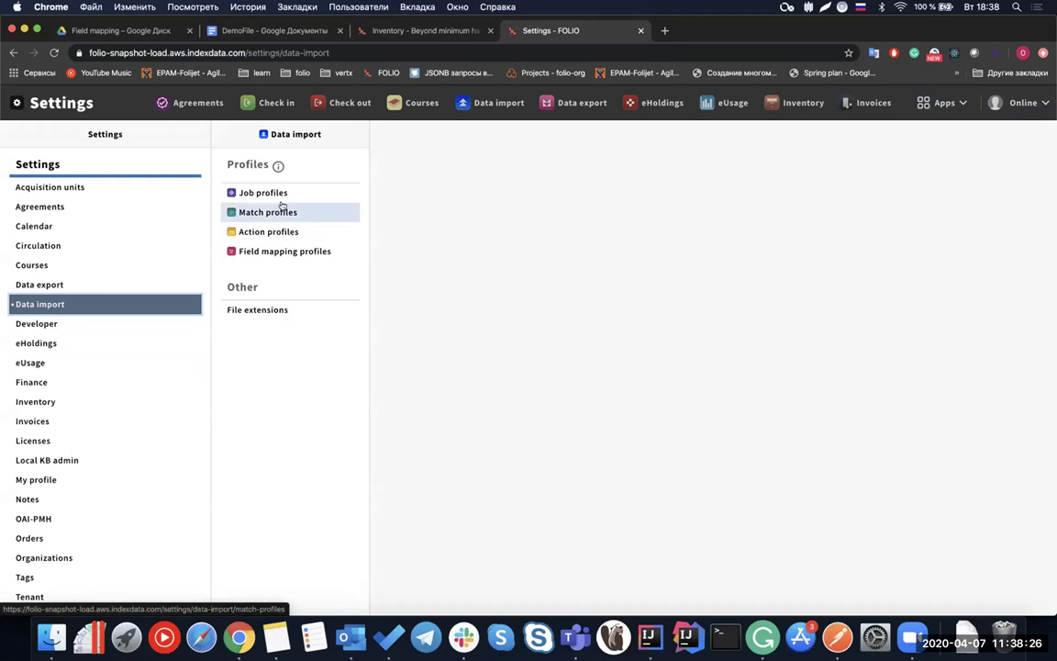
Open the Demo Create Instance profile from the field mapping profiles
left_click(249, 251)
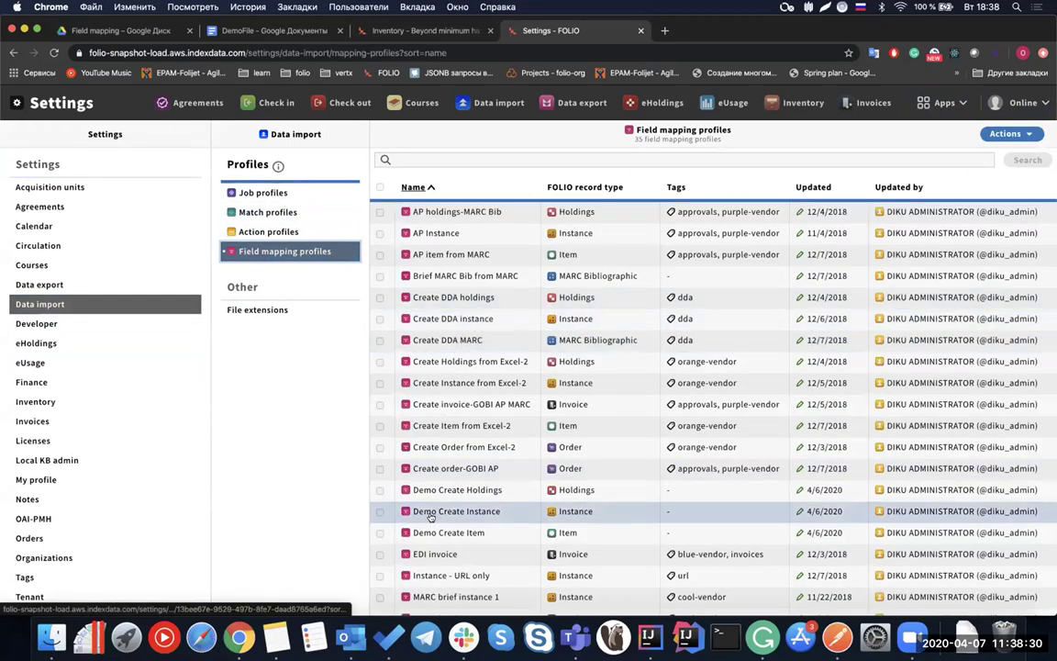
scroll(430, 518, "down", 1)
left_click(456, 500)
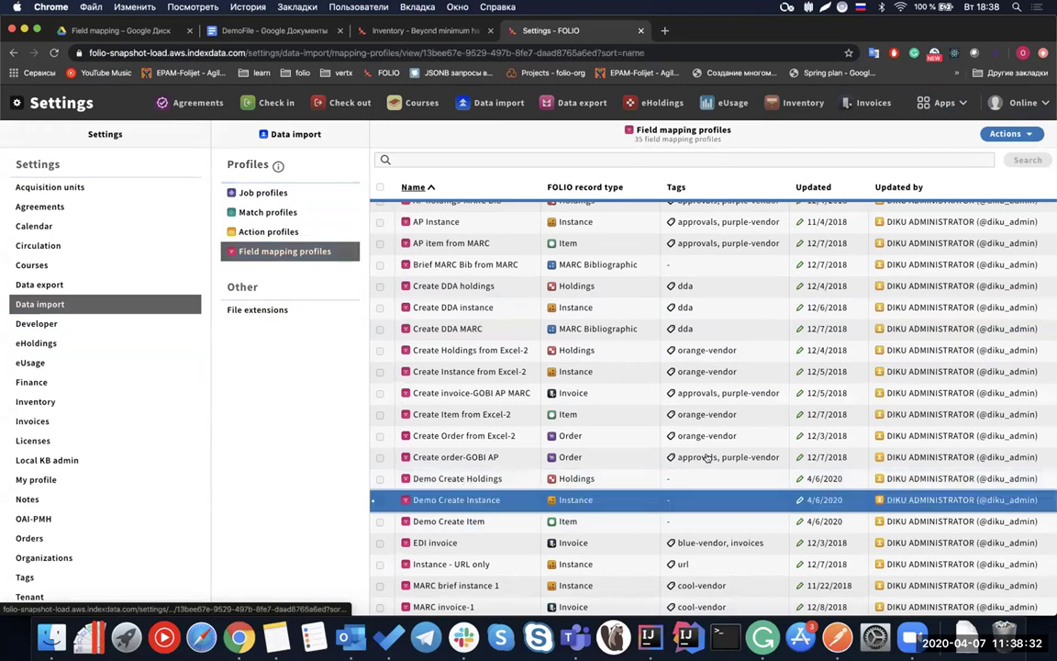
Examine the cataloged date and the other administrative data mappings in the Demo Create Instance profile
scroll(807, 340, "down", 5)
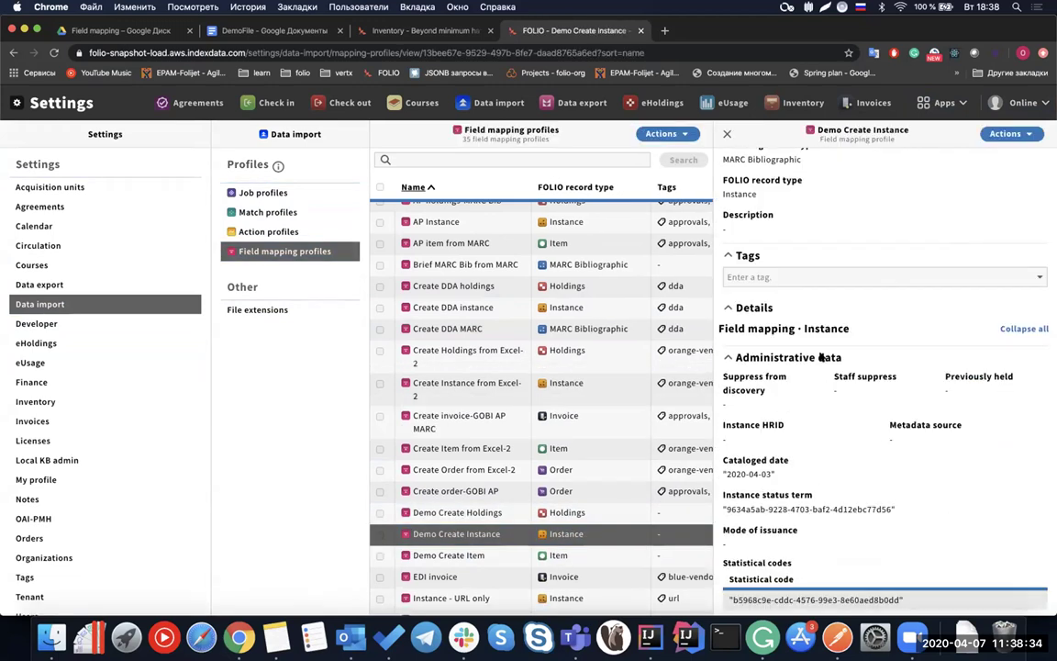
scroll(820, 356, "up", 5)
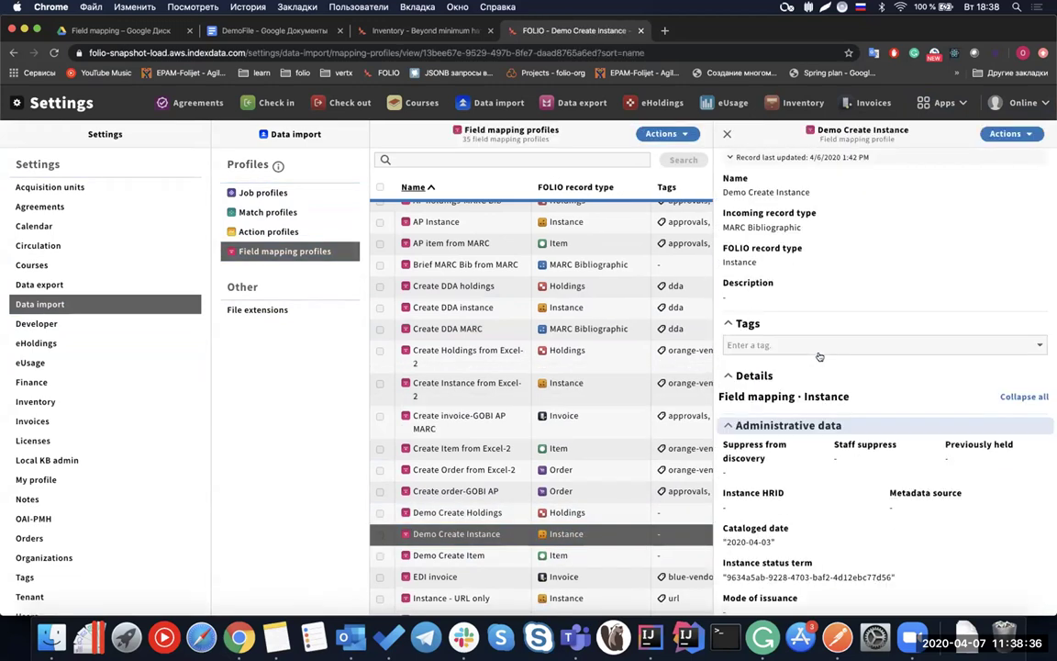
scroll(819, 356, "down", 6)
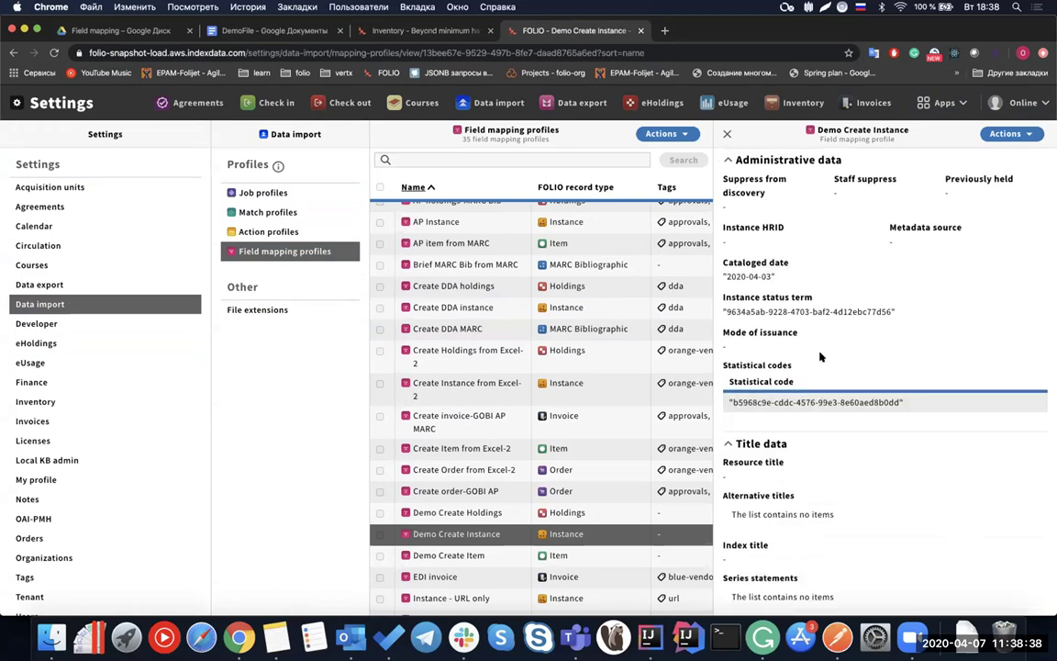
scroll(820, 356, "down", 3)
scroll(766, 428, "up", 6)
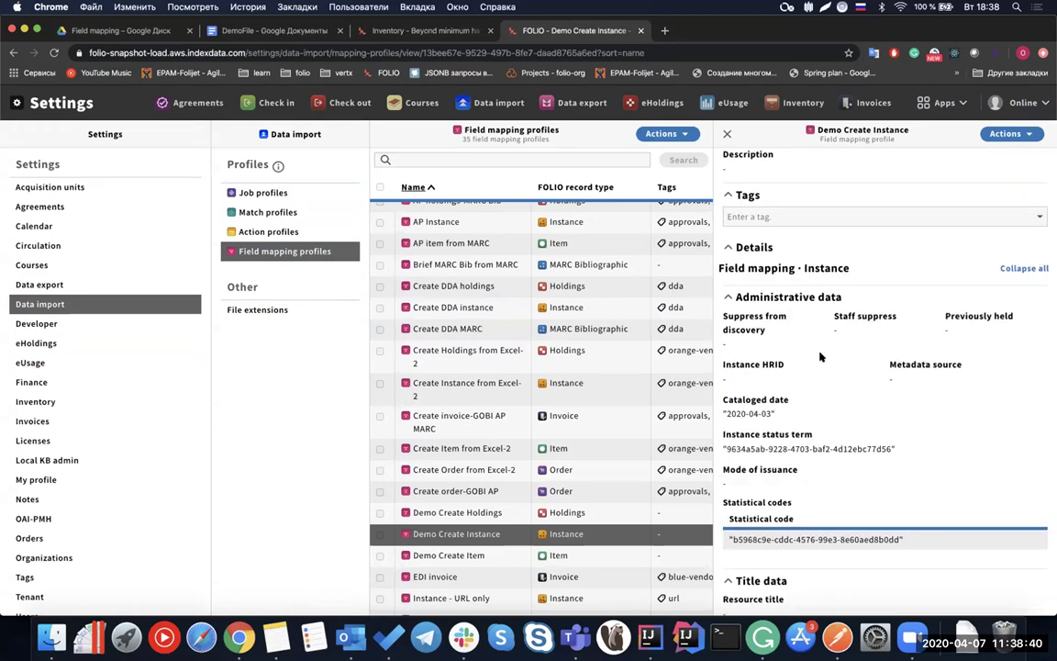
left_click_drag(776, 414, 721, 406)
left_click(793, 390)
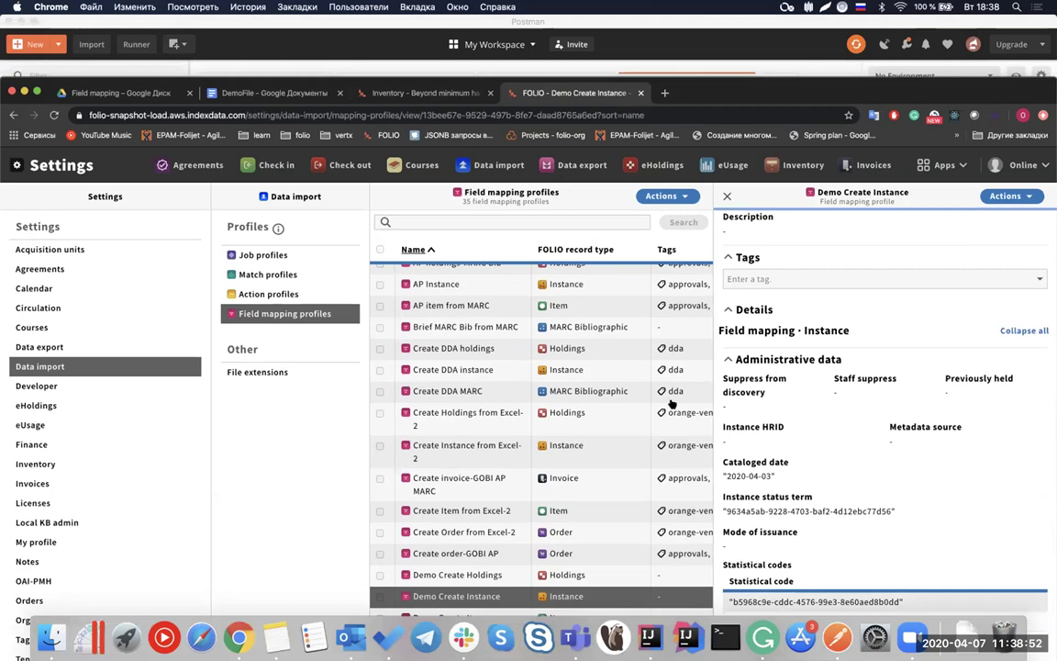
Compare the Inventory instance's administrative data, including its status term and mode of issuance, with the Demo Create Instance mapping
key("super+alt+Left")
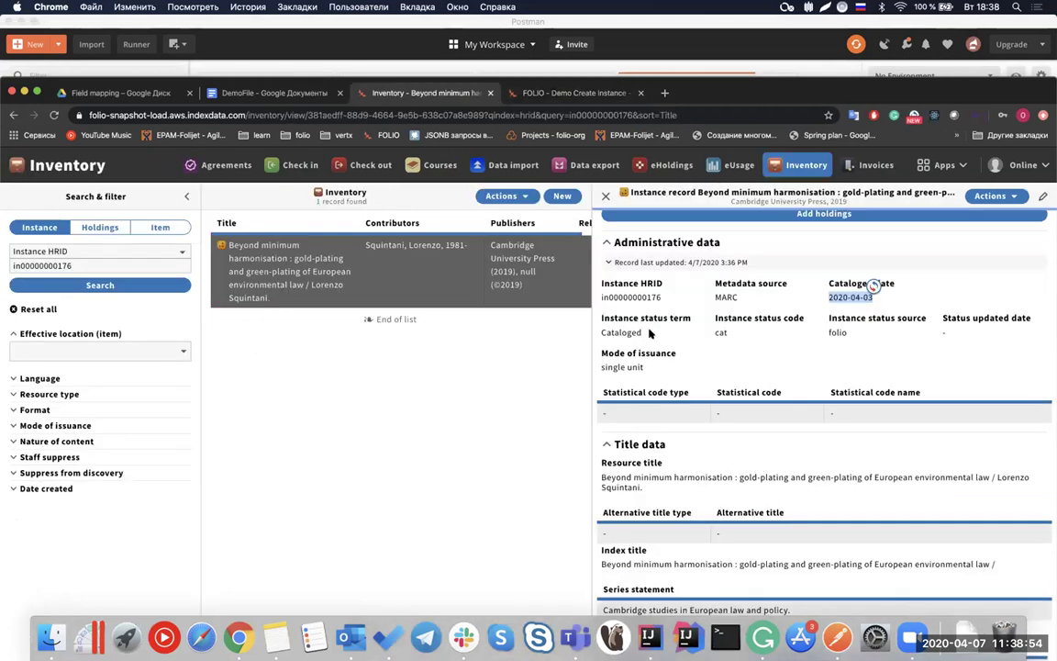
scroll(661, 413, "down", 2)
scroll(689, 456, "up", 1)
scroll(689, 453, "down", 2)
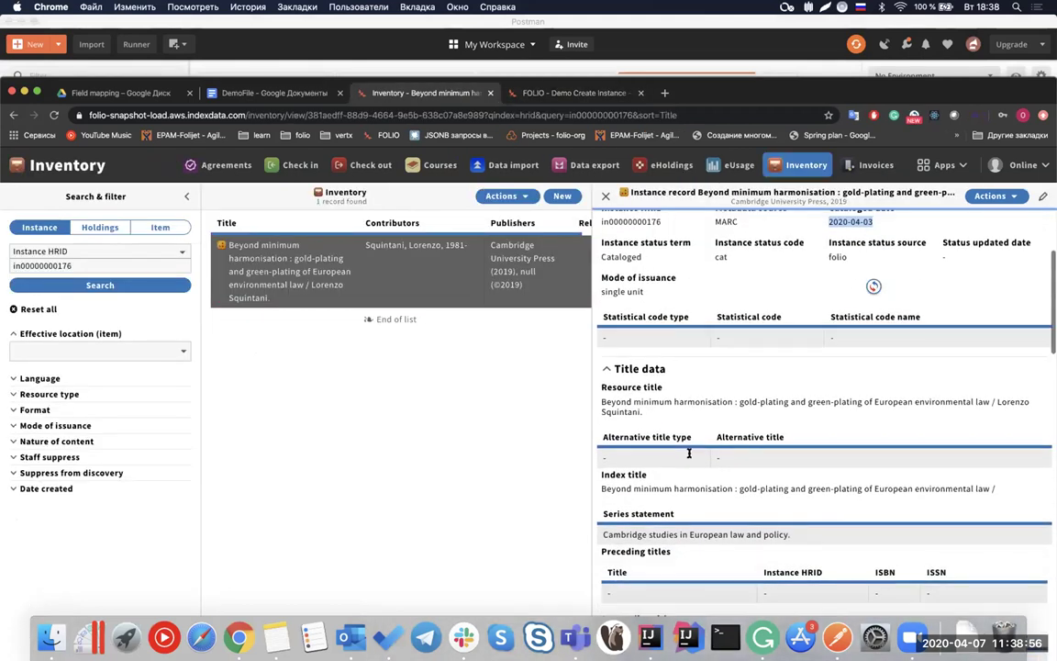
left_click(643, 287)
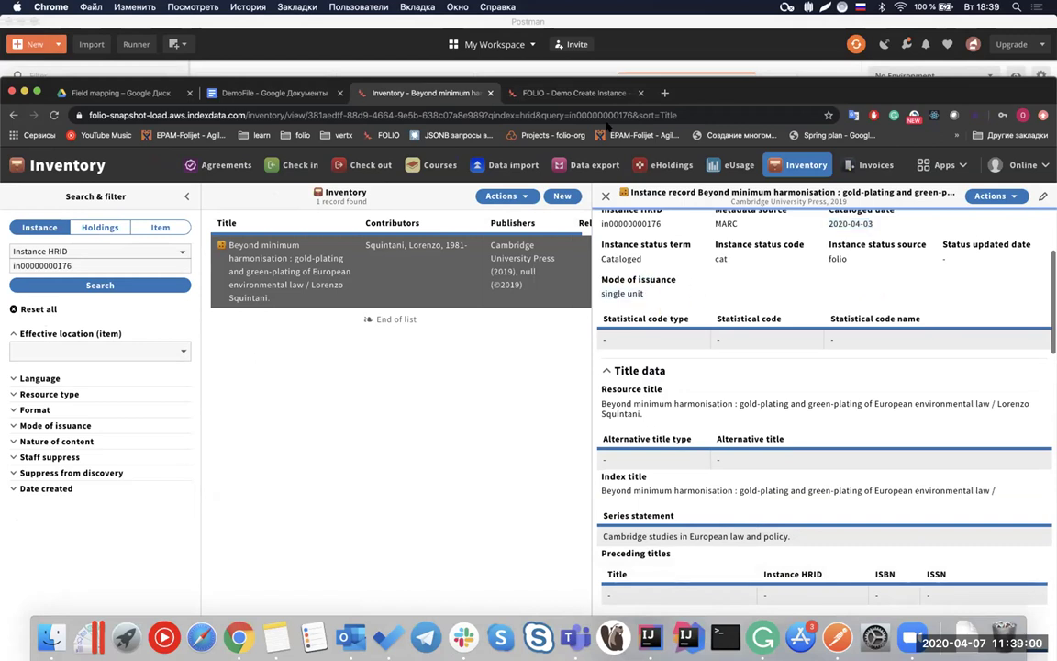
left_click(562, 92)
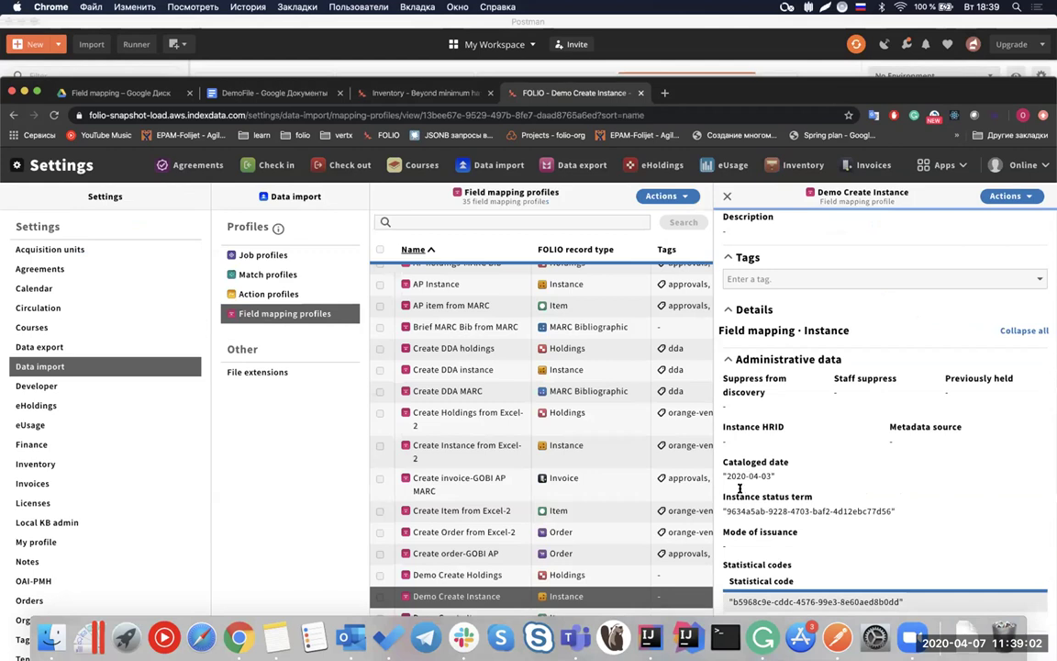
left_click(423, 93)
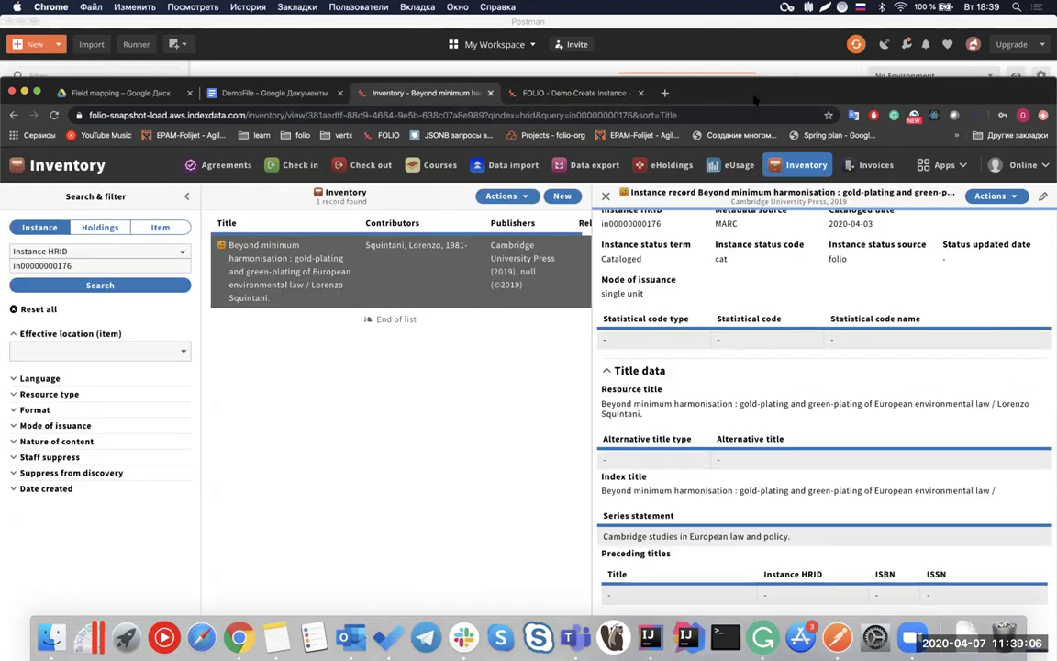
Maximize the browser window and close the instance record
double_click(754, 101)
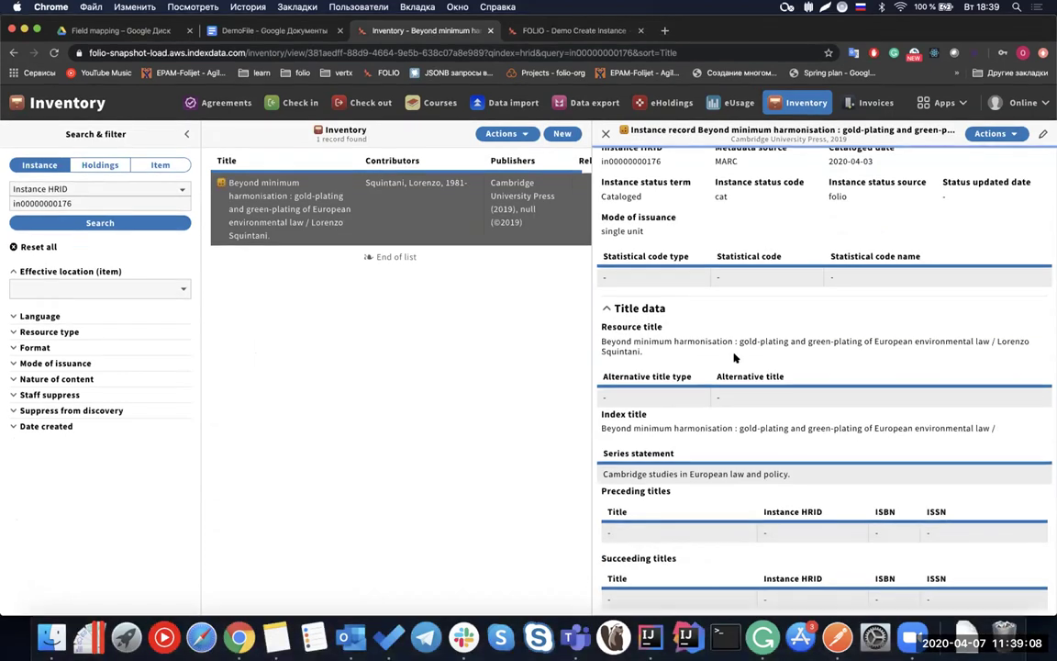
scroll(716, 353, "up", 3)
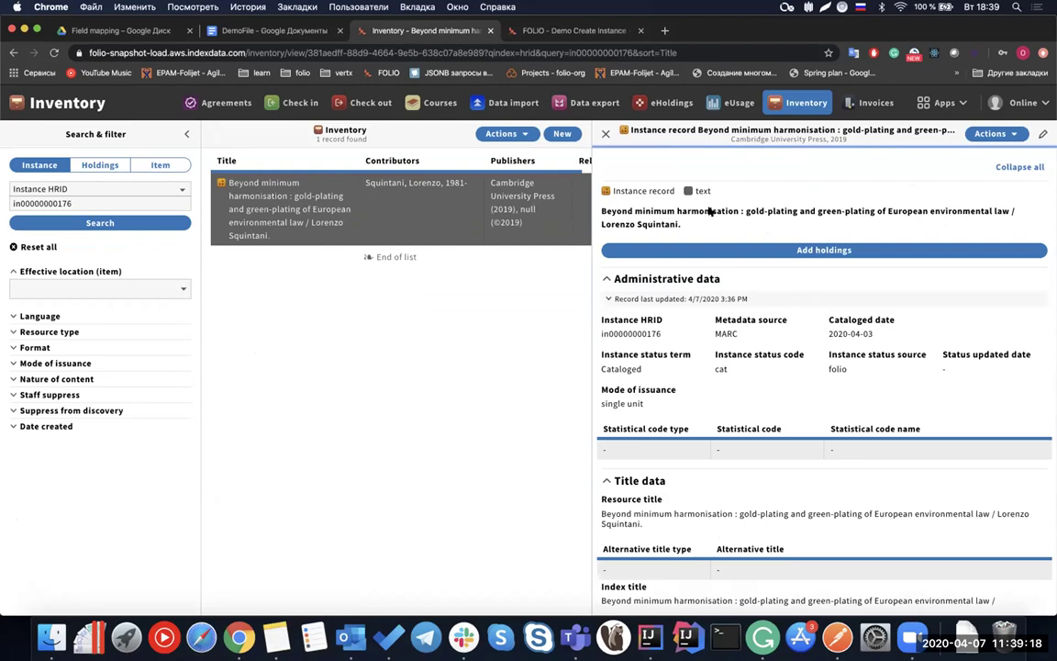
left_click(605, 135)
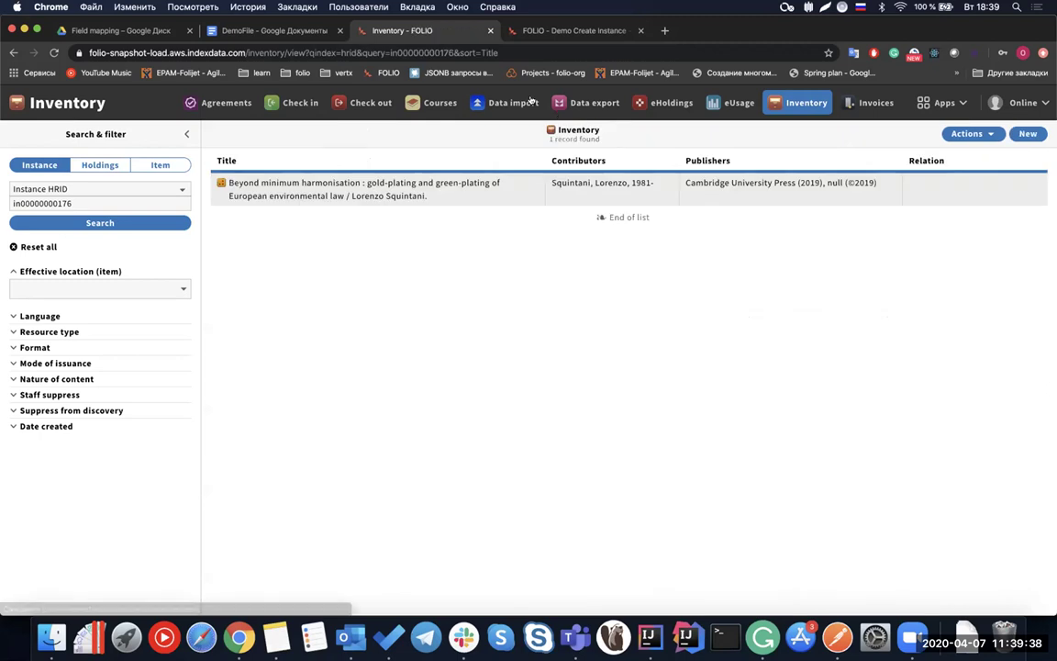
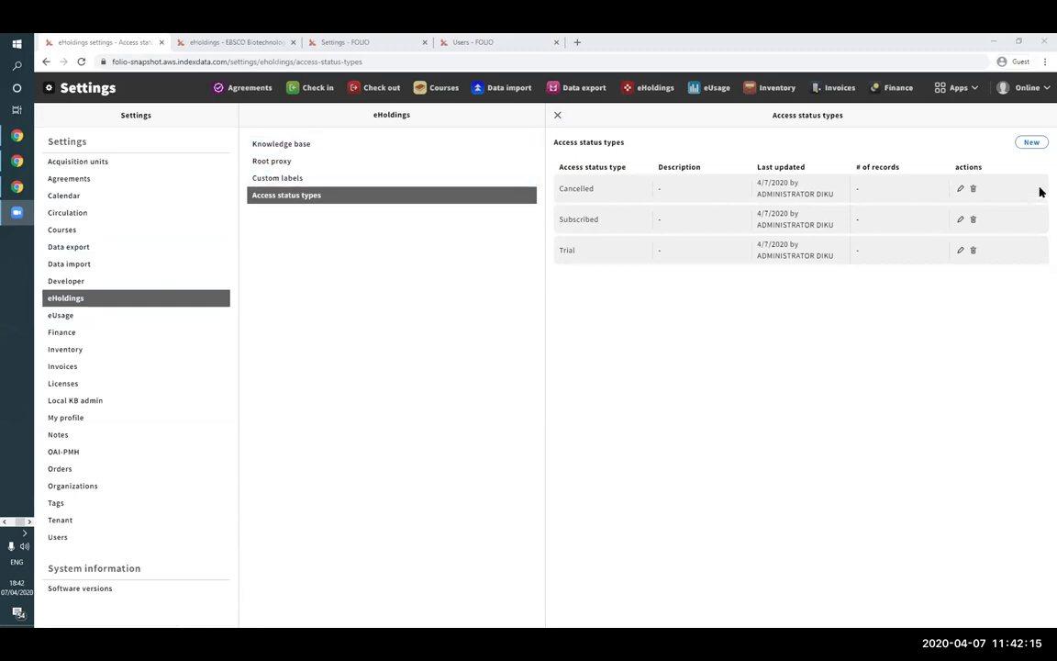
Create an access status type named EBA with the description "EBA description" in the eHoldings settings
left_click(1031, 142)
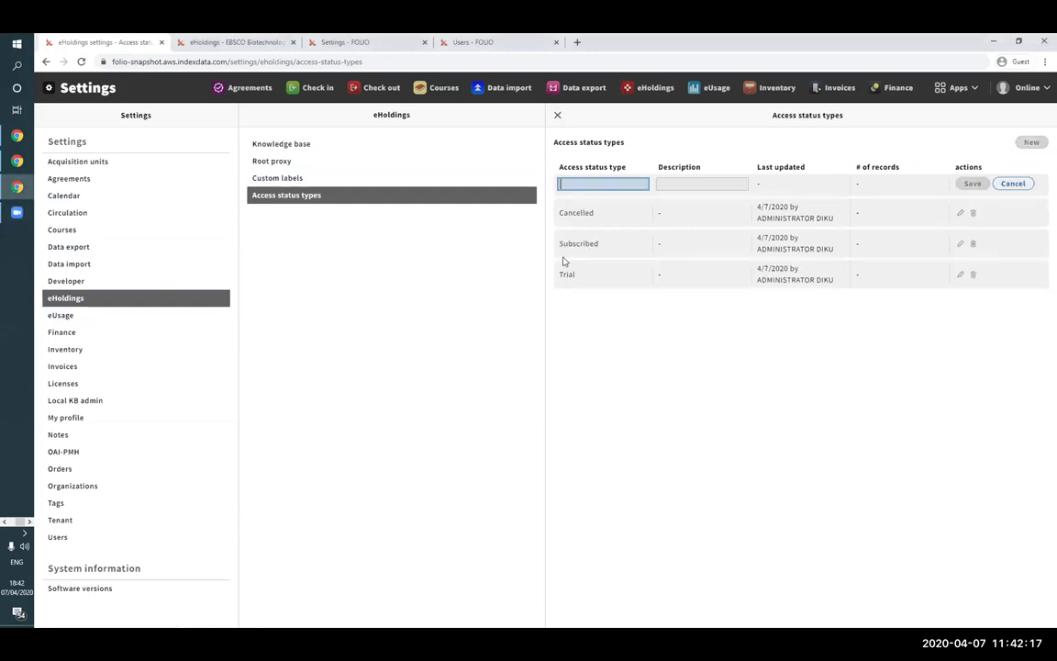
type("EBA")
left_click(675, 186)
type("EBA description")
left_click(972, 184)
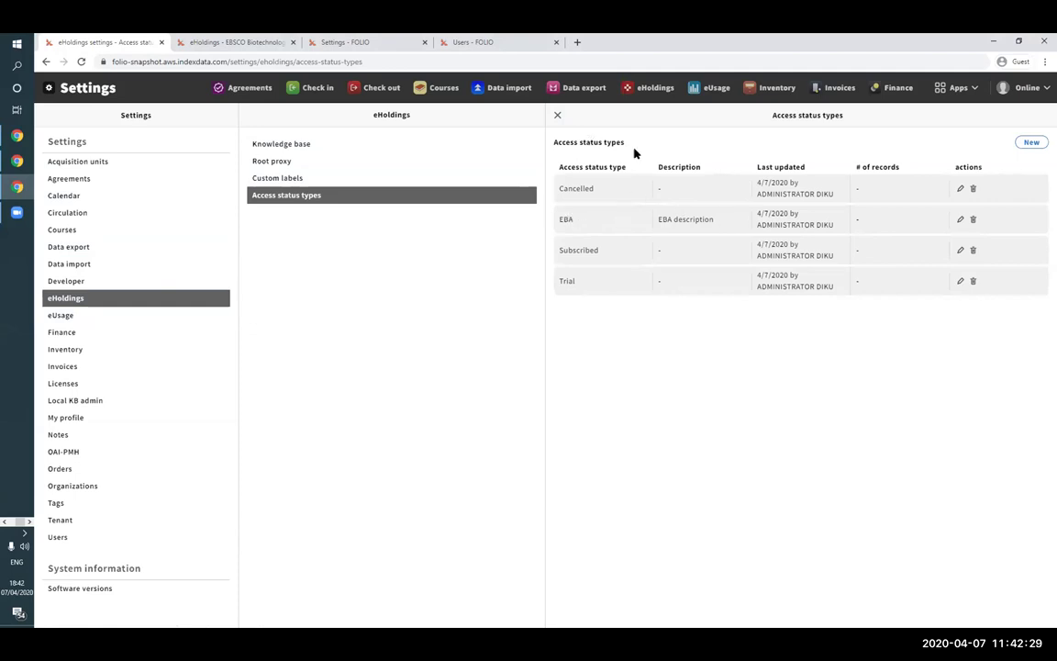
Create a custom eHoldings package named "Demo 84-85" with access status type EBA
left_click(227, 37)
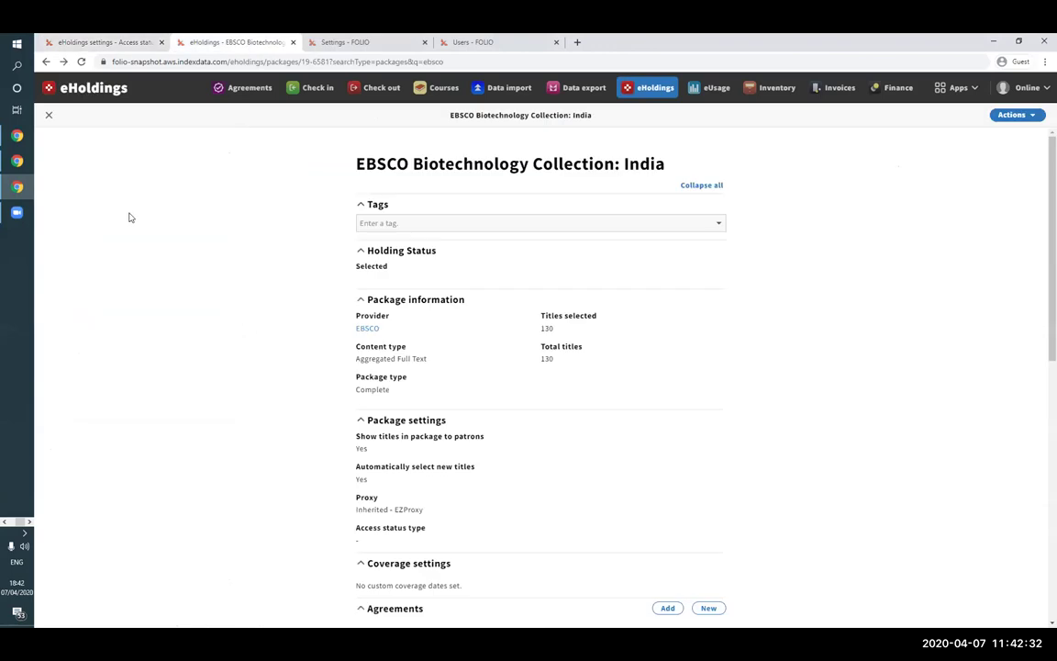
left_click(50, 116)
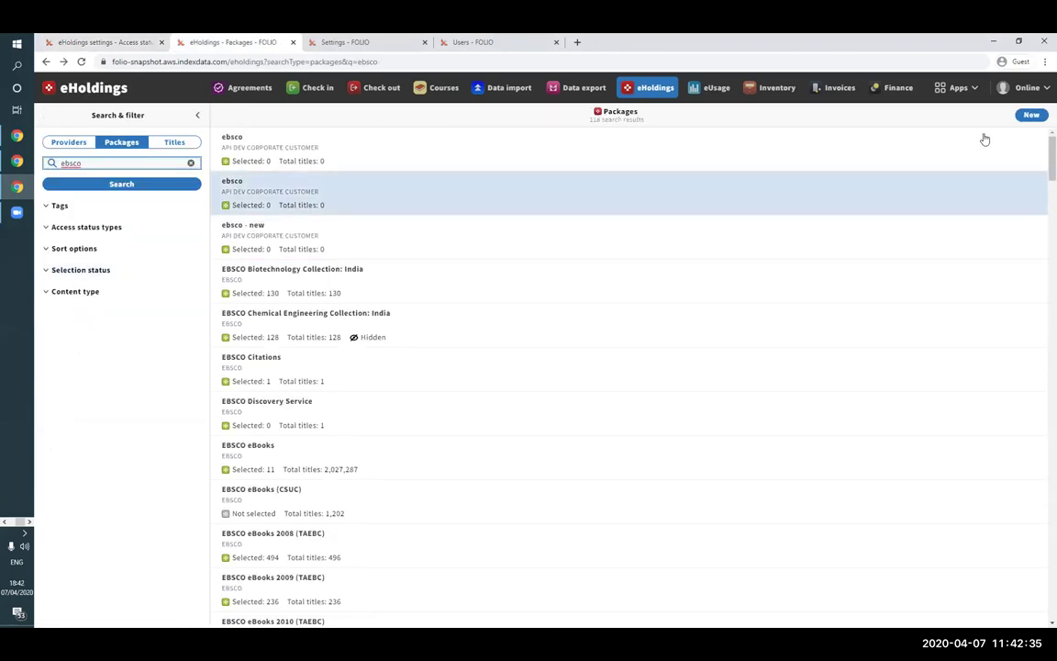
left_click(1030, 116)
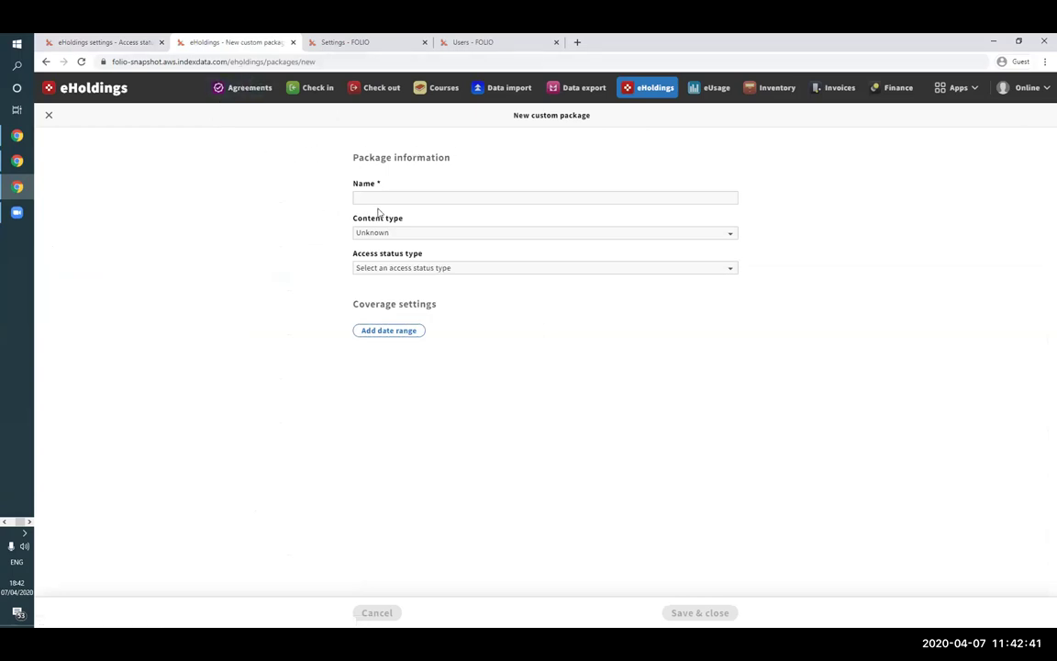
left_click(373, 269)
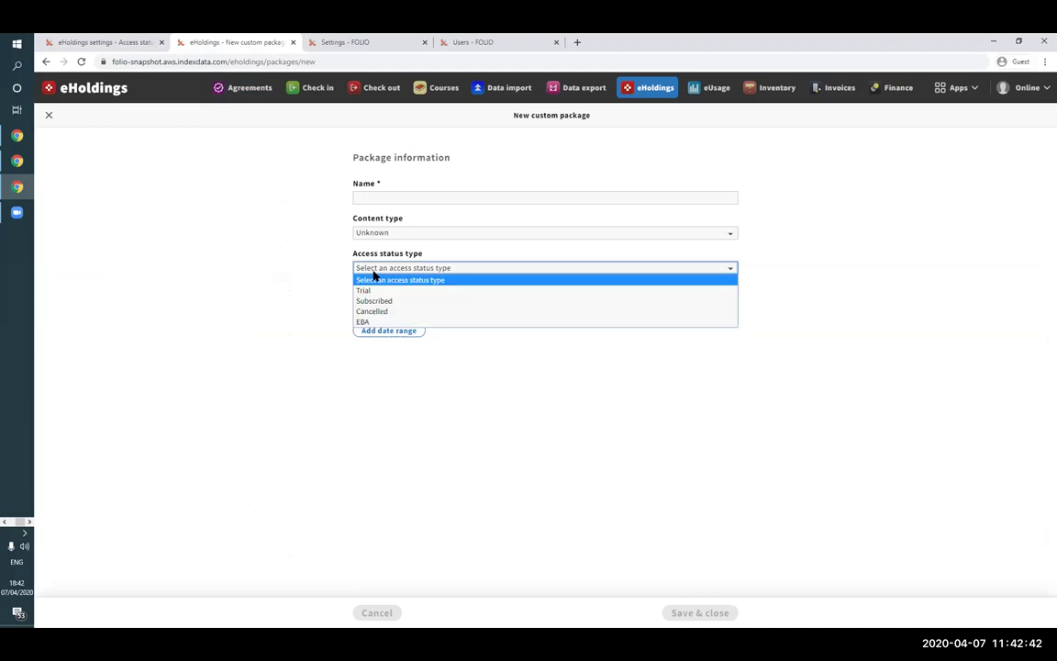
left_click(372, 322)
left_click(384, 198)
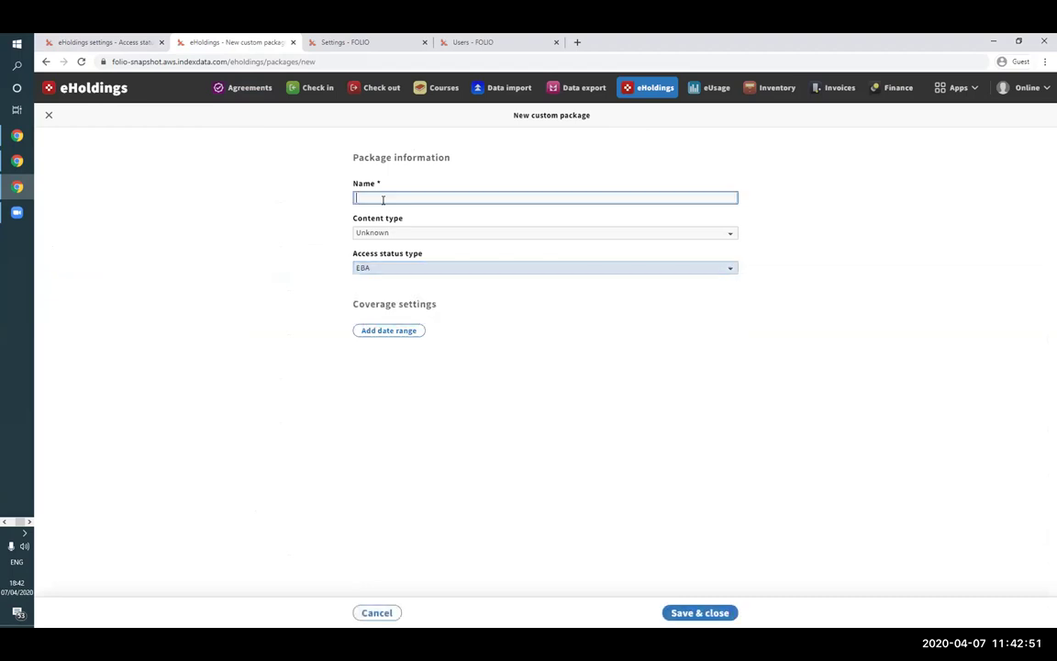
type("Demo 84-85")
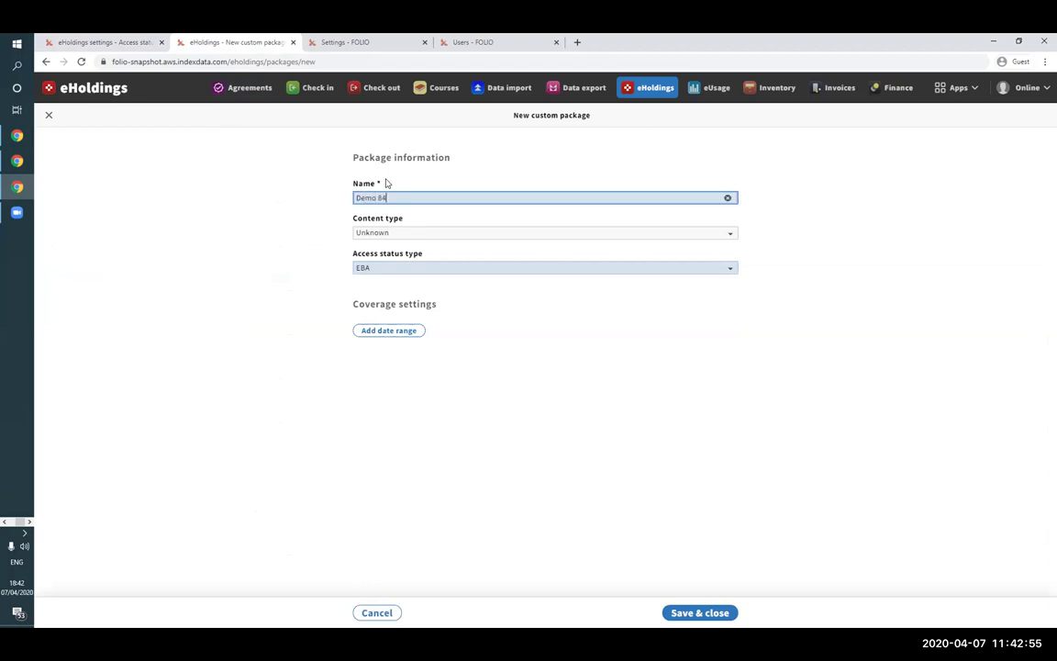
left_click(701, 613)
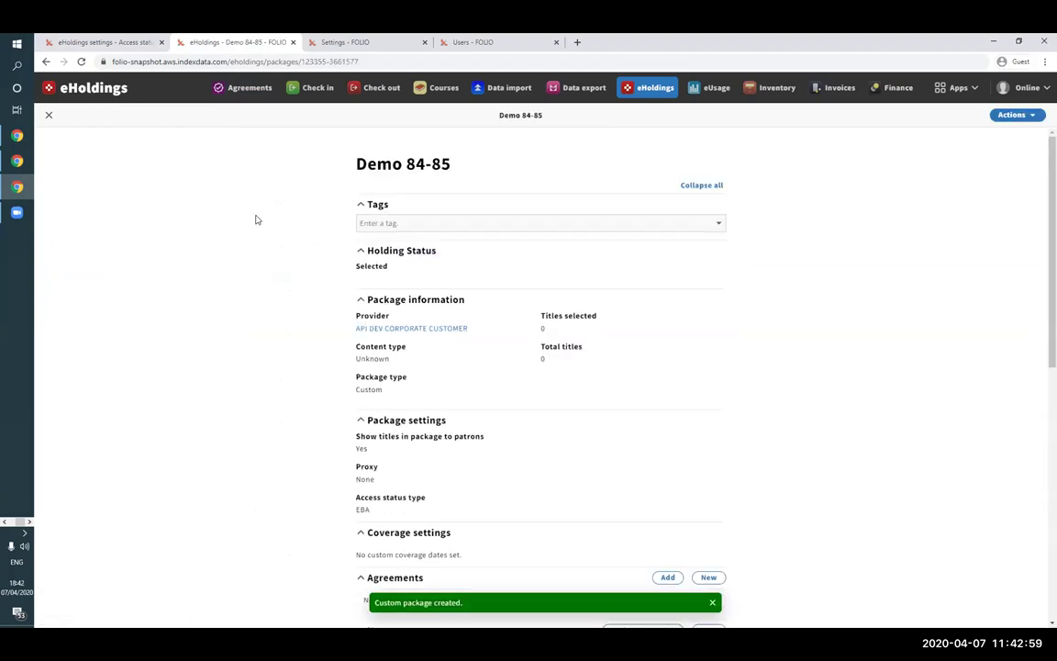
Check the name and access status type on the new package's record
left_click_drag(353, 166, 454, 164)
left_click(295, 191)
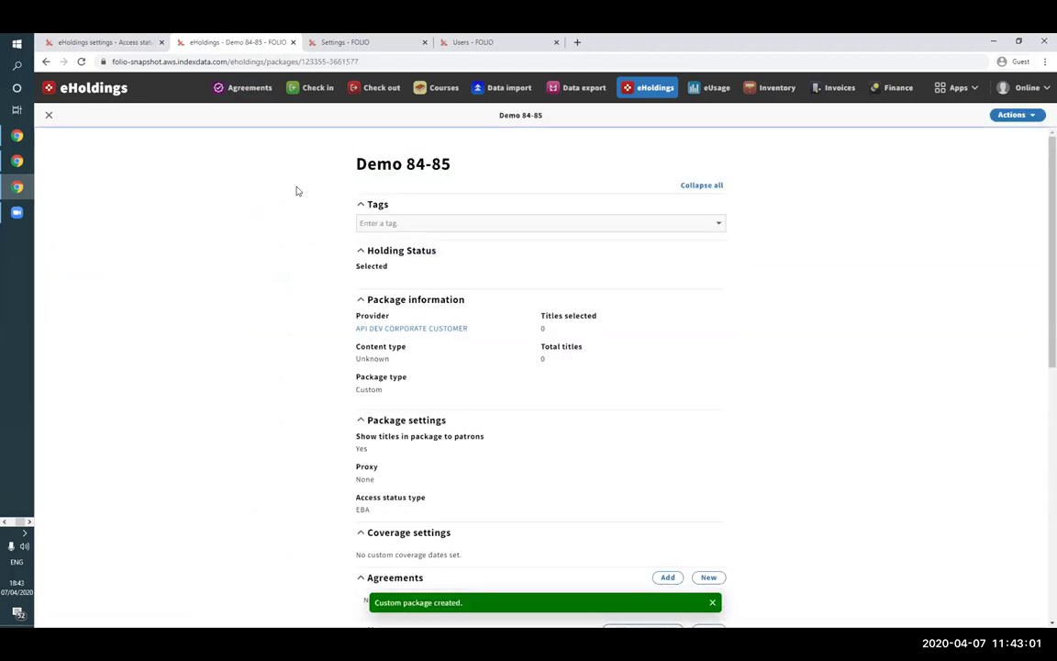
scroll(301, 208, "down", 1)
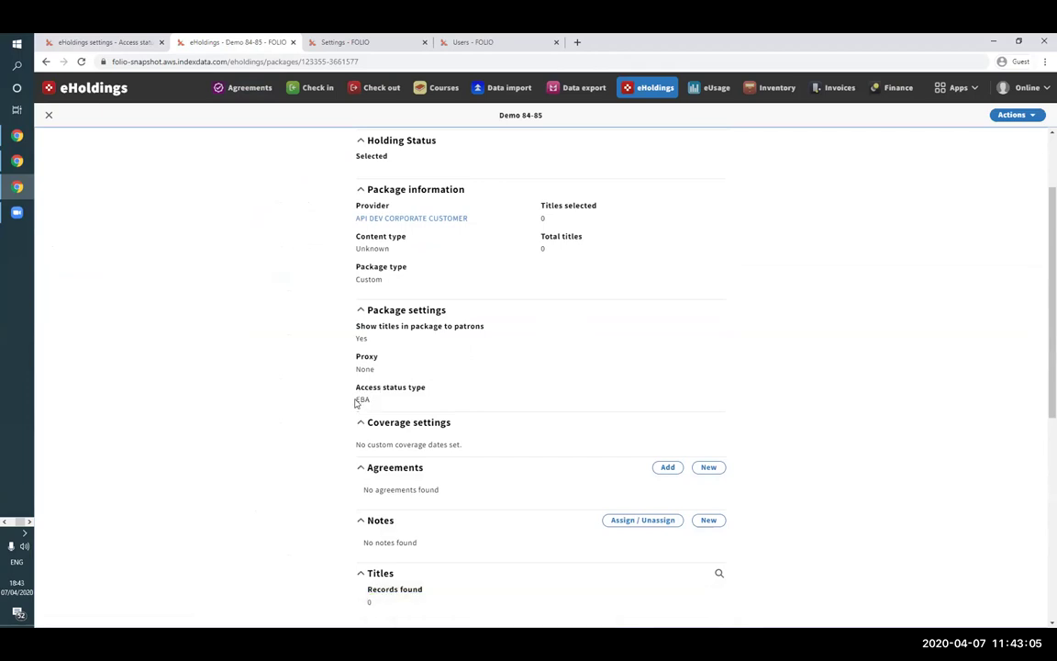
scroll(1014, 303, "up", 1)
Edit the Demo 84-85 package, set its access status type to Trial, and save it
left_click(1011, 116)
left_click(918, 133)
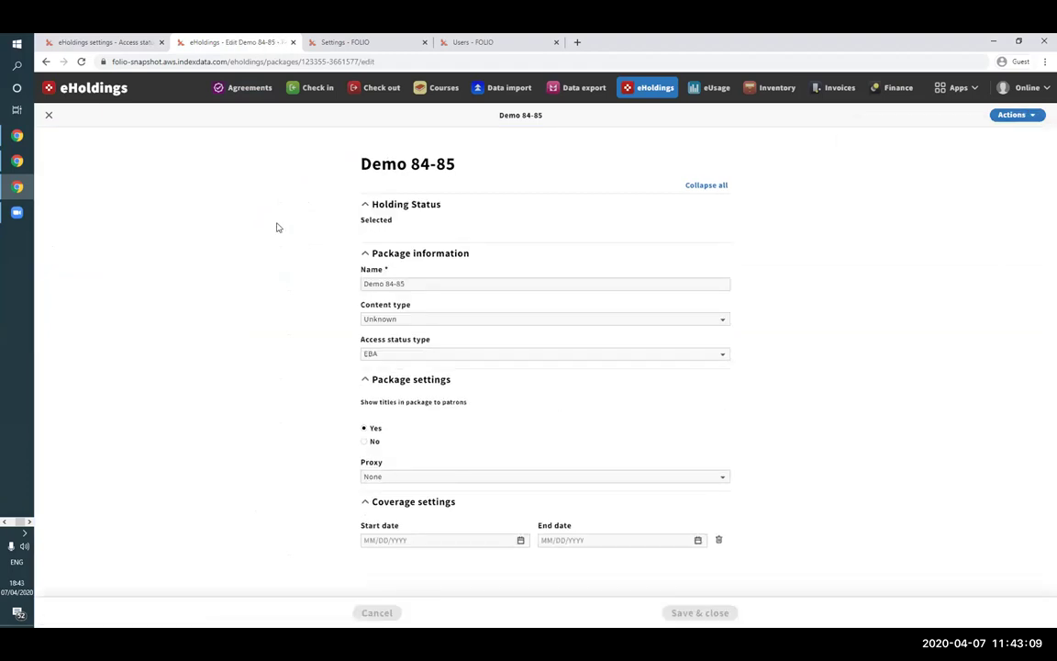
left_click(401, 354)
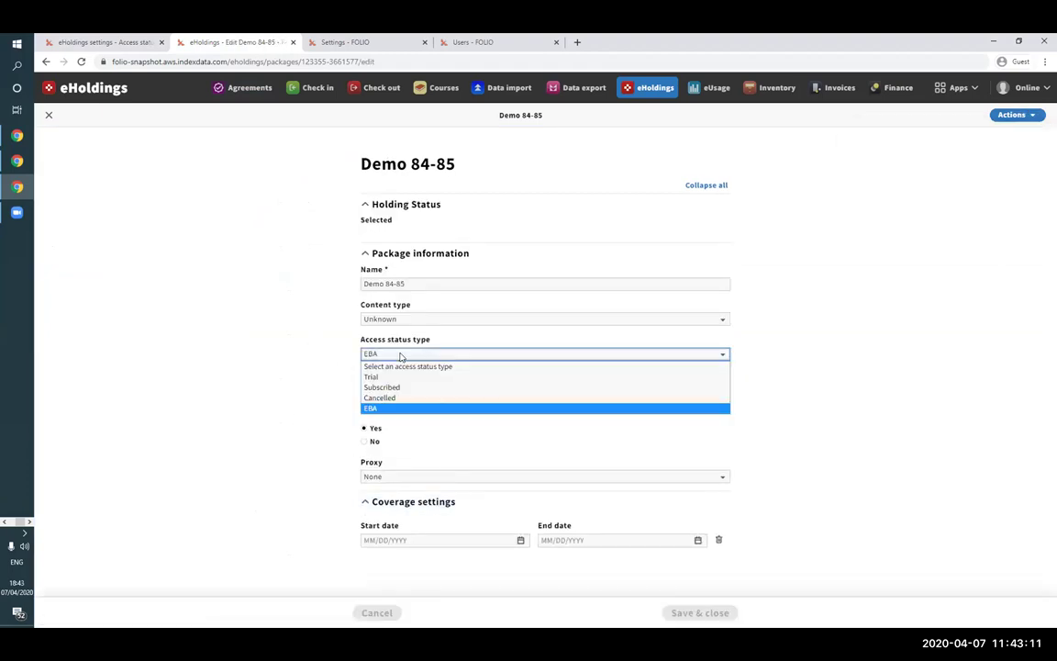
left_click(477, 376)
left_click(707, 612)
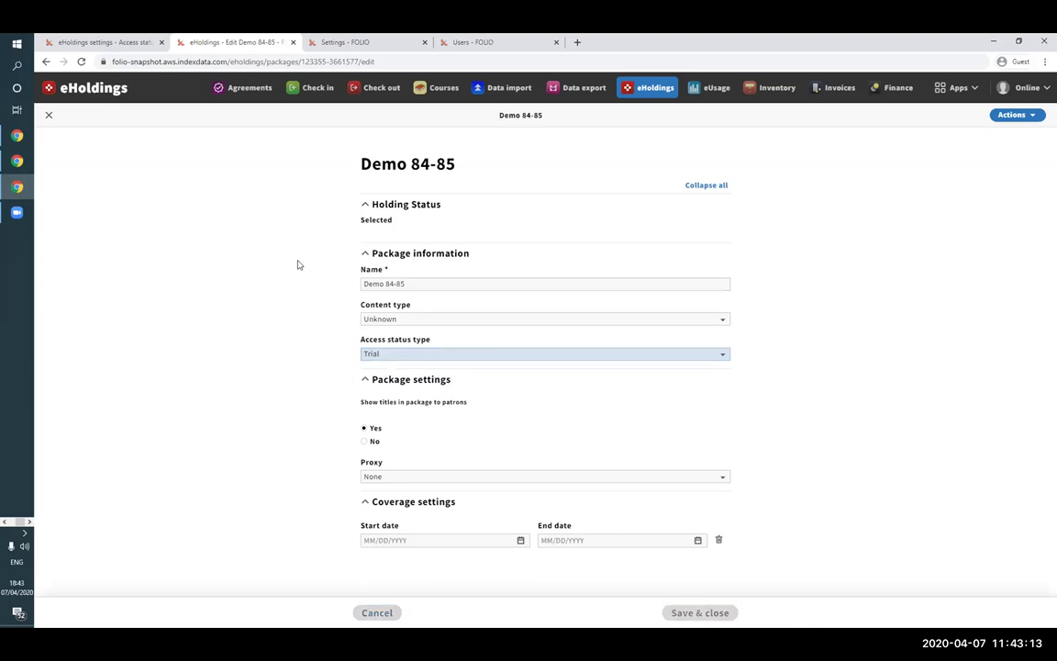
Check the access status type in the saved package's settings and close the package record
scroll(325, 364, "down", 3)
double_click(362, 365)
left_click(387, 372)
left_click_drag(373, 368, 329, 367)
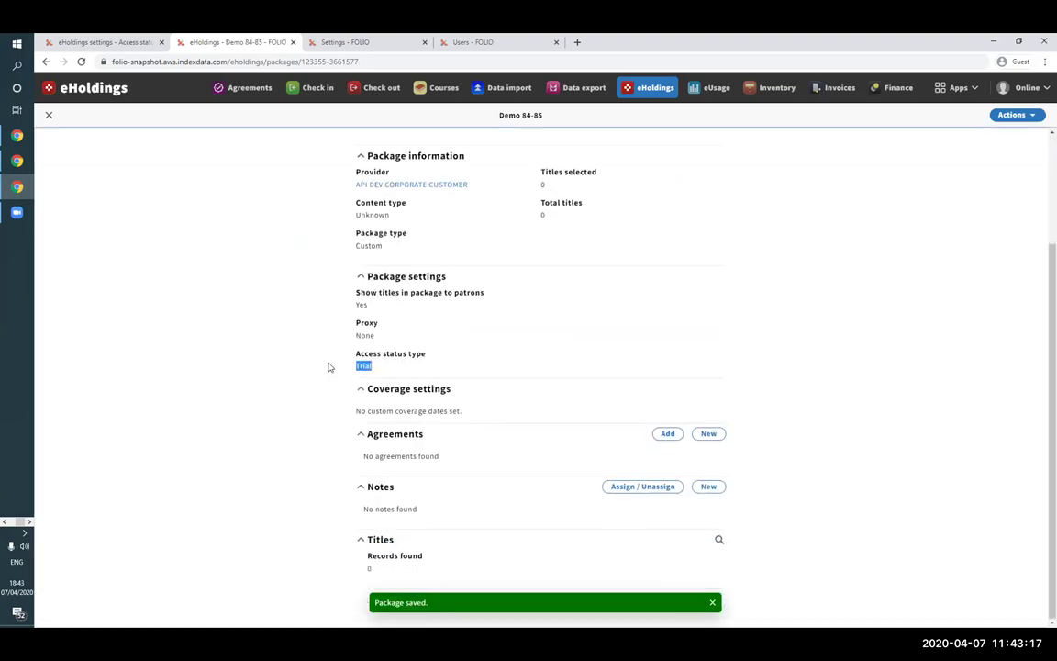
scroll(326, 300, "up", 3)
left_click(49, 115)
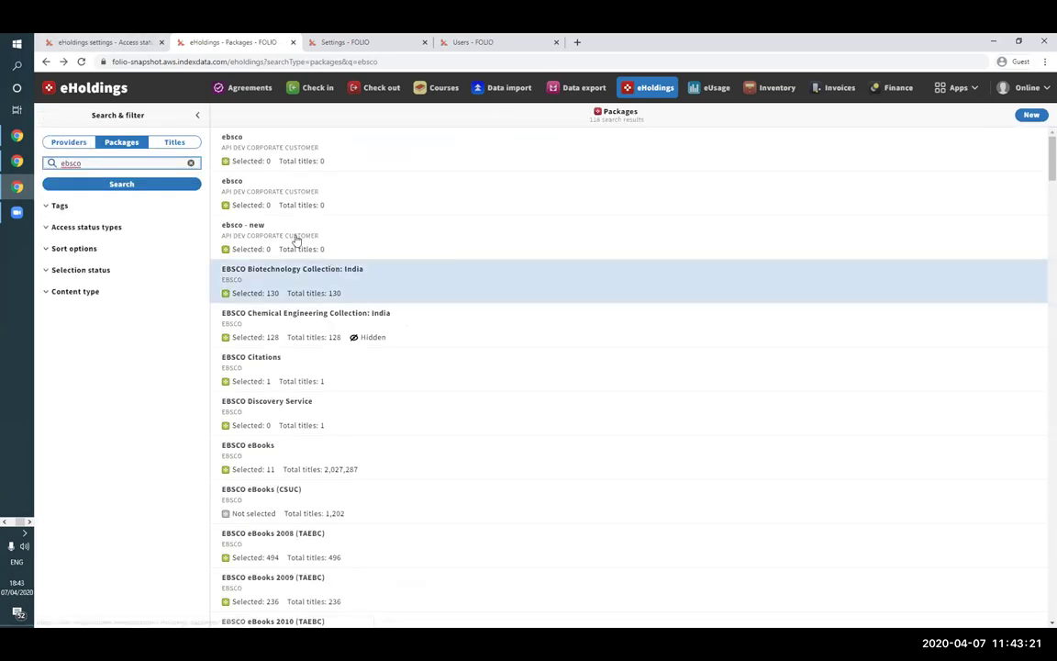
Open the EBSCO Biotechnology Collection: India package and view its title Acta Scientiarum Polonorum. Biotechnologia
scroll(286, 302, "down", 2)
scroll(289, 303, "up", 2)
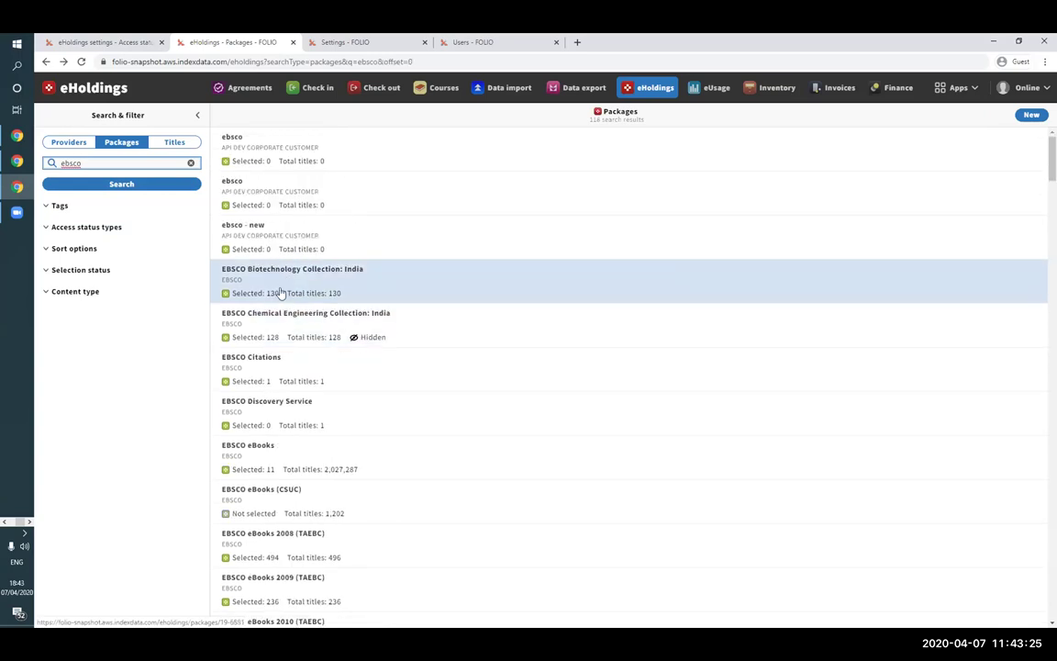
left_click(281, 291)
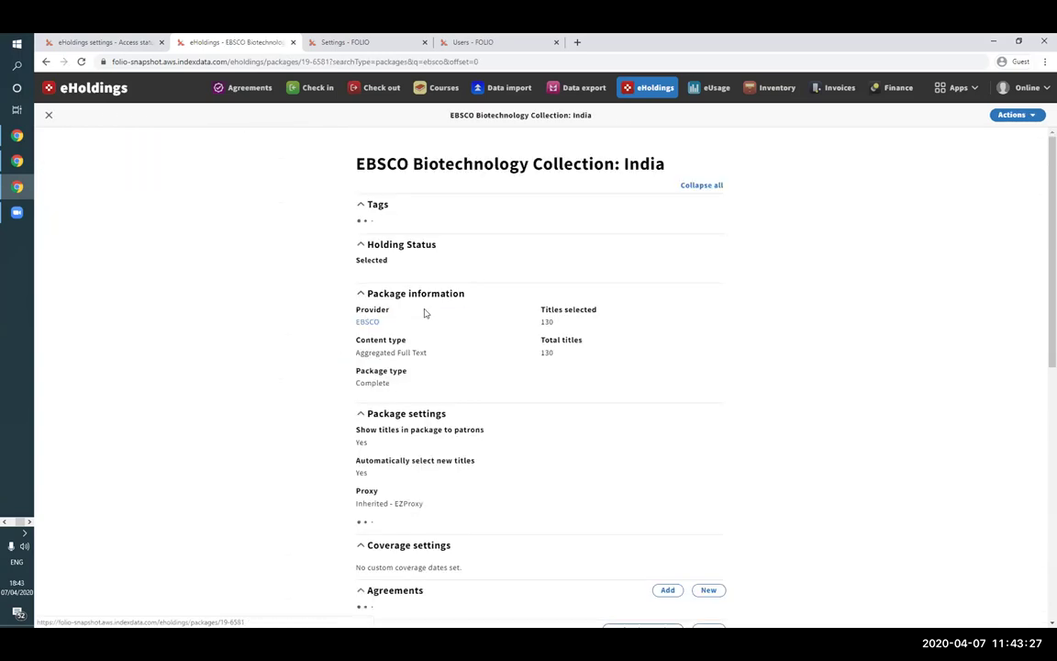
scroll(293, 248, "down", 3)
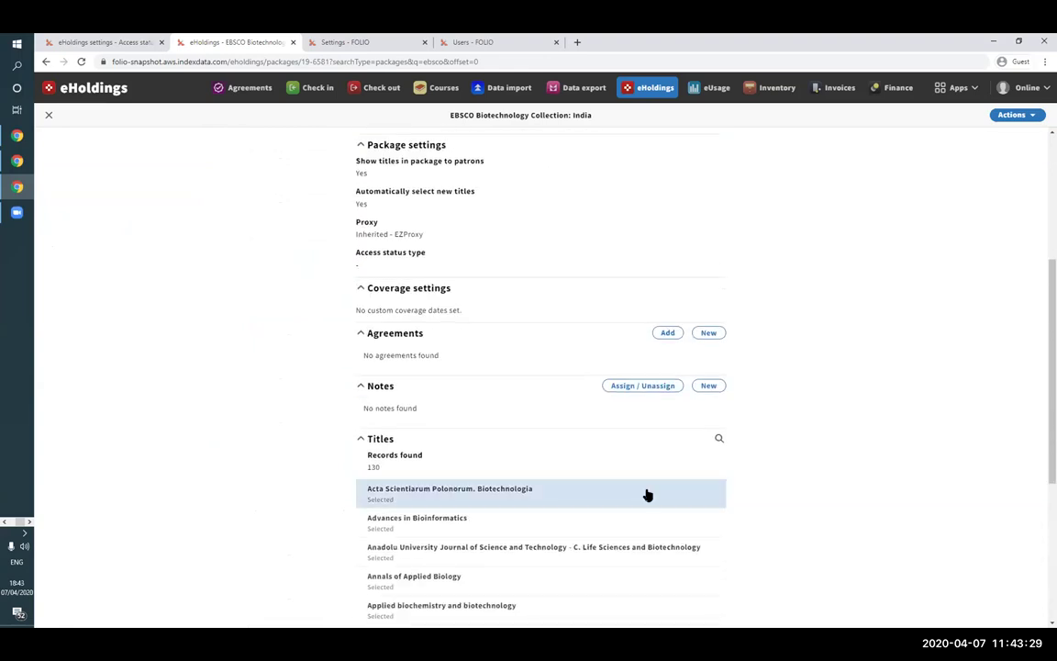
left_click(448, 487)
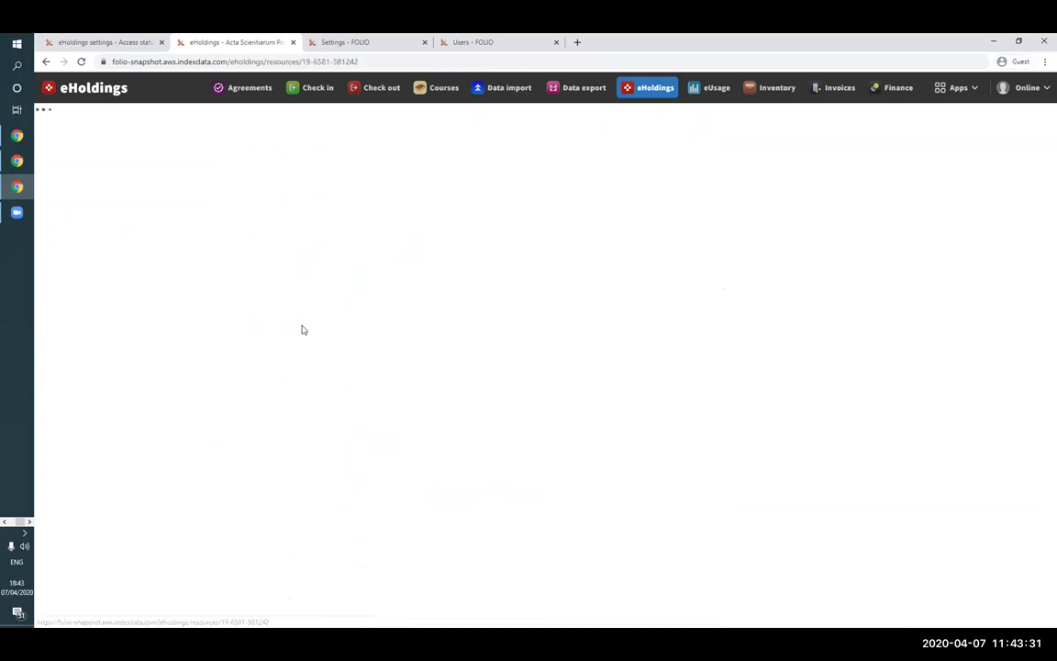
scroll(783, 262, "down", 3)
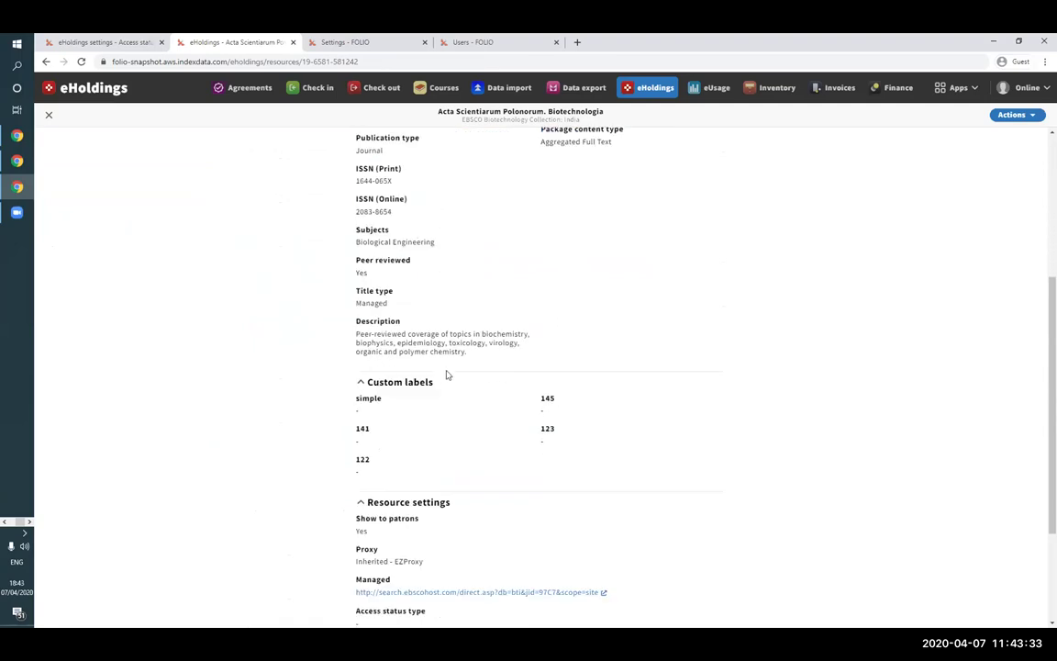
Set the access status type of the Acta Scientiarum Polonorum. Biotechnologia title to Subscribed and save the record
scroll(531, 359, "up", 1)
scroll(539, 359, "down", 3)
scroll(370, 503, "down", 1)
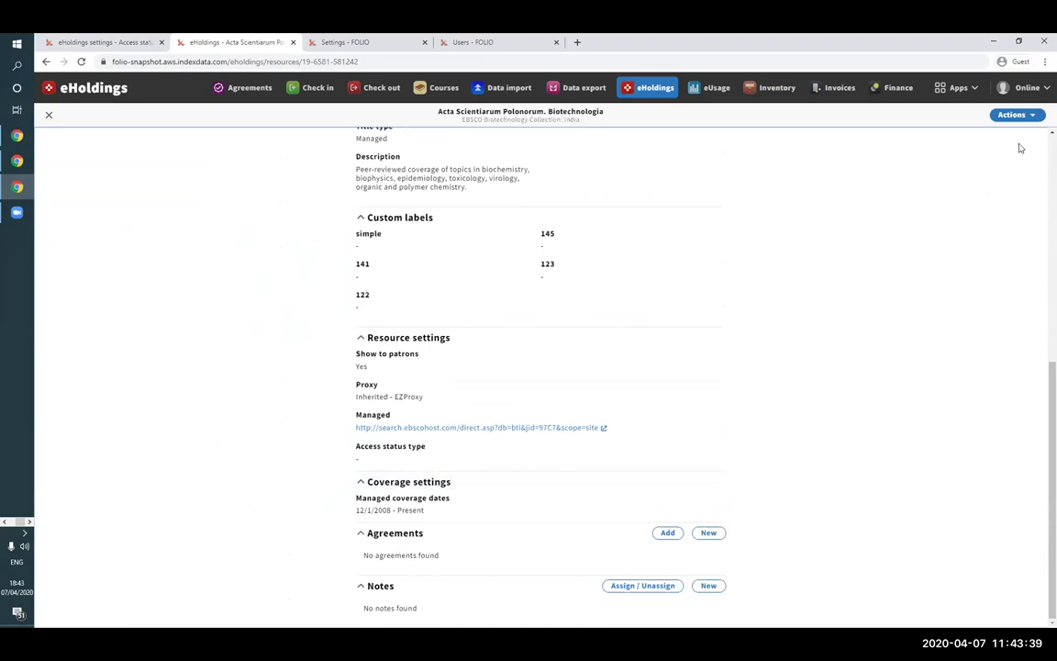
left_click(1013, 115)
left_click(867, 132)
scroll(331, 266, "down", 3)
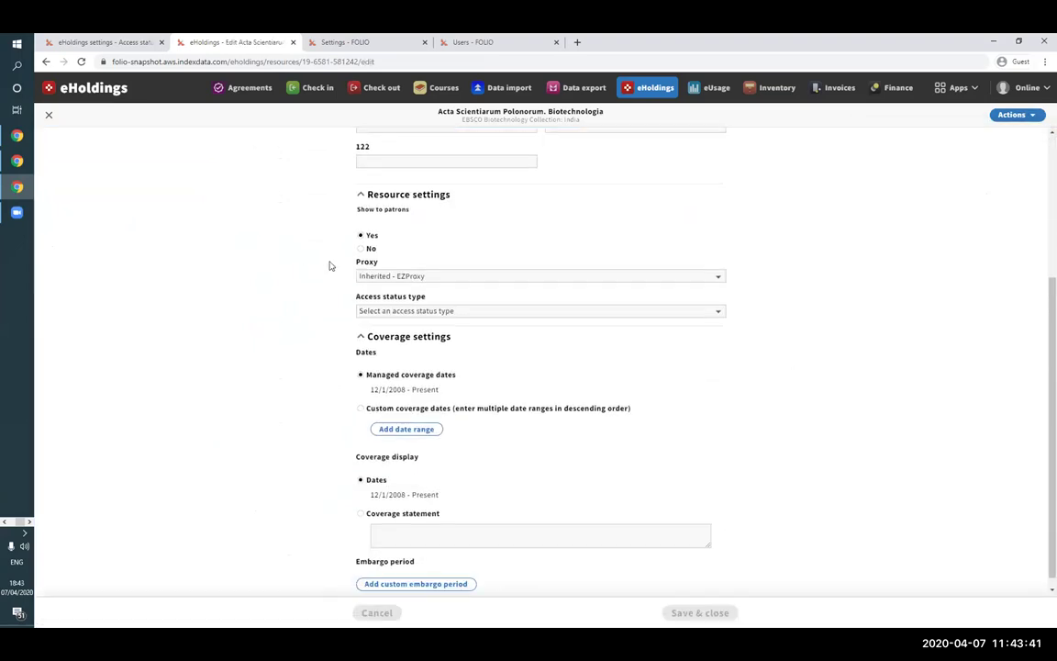
scroll(330, 266, "down", 1)
left_click(376, 299)
left_click(383, 338)
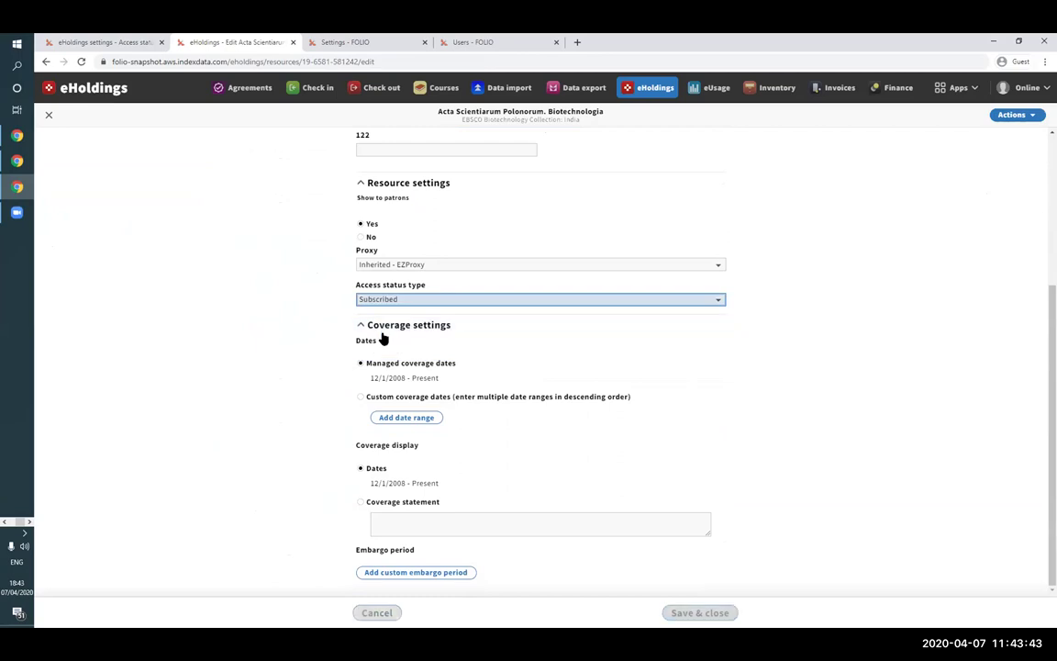
left_click(699, 613)
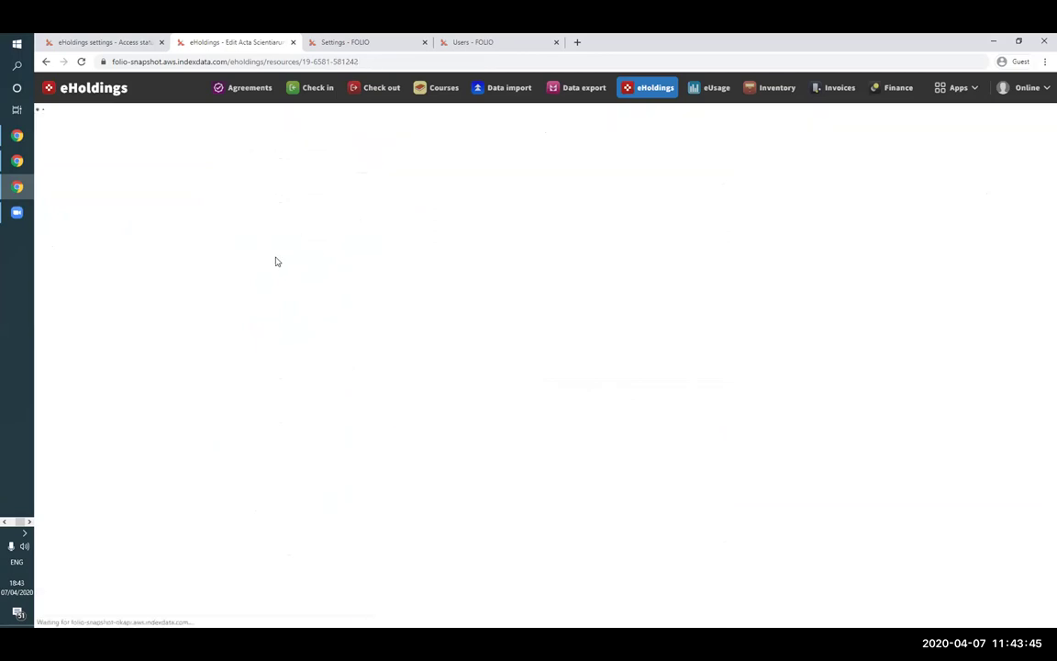
scroll(276, 262, "down", 5)
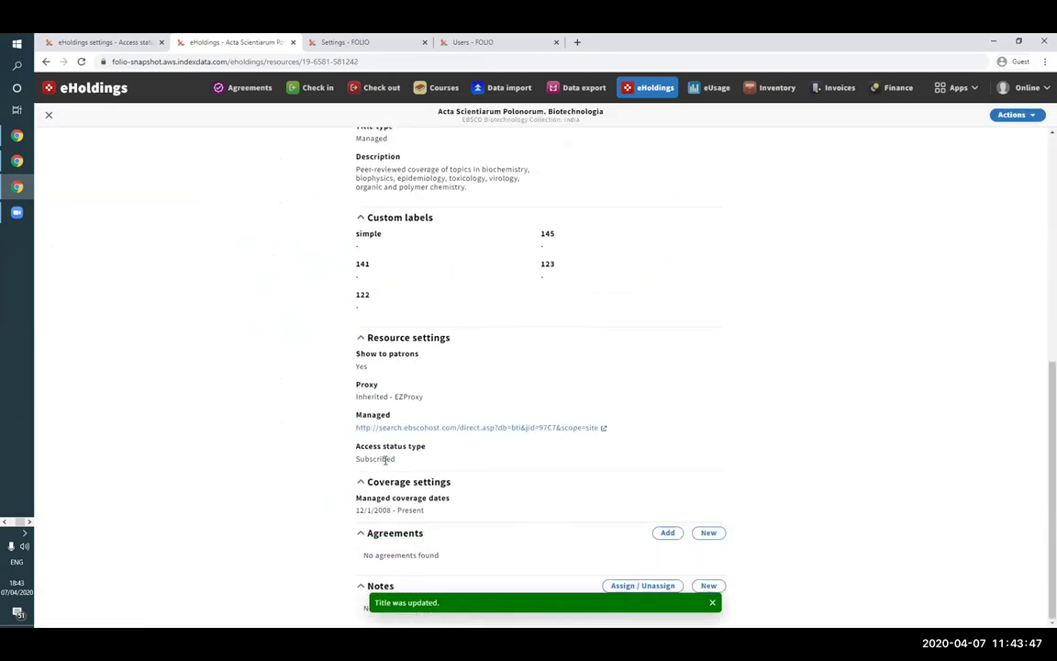
Review the access status types in the eHoldings settings and return from the title record to the ebsco package results
left_click(125, 36)
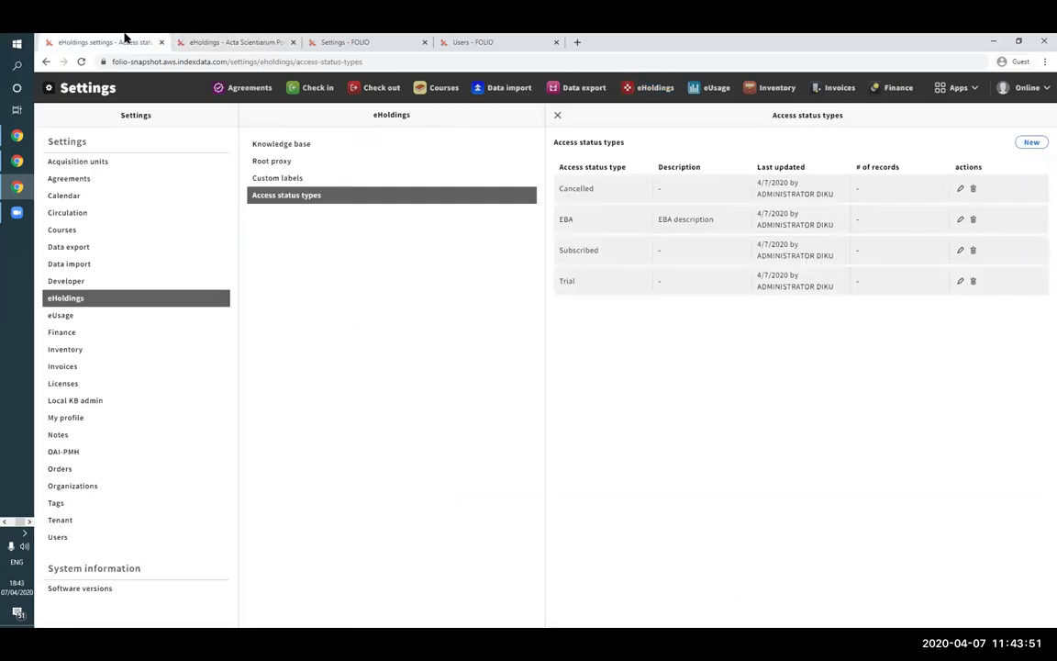
left_click(220, 41)
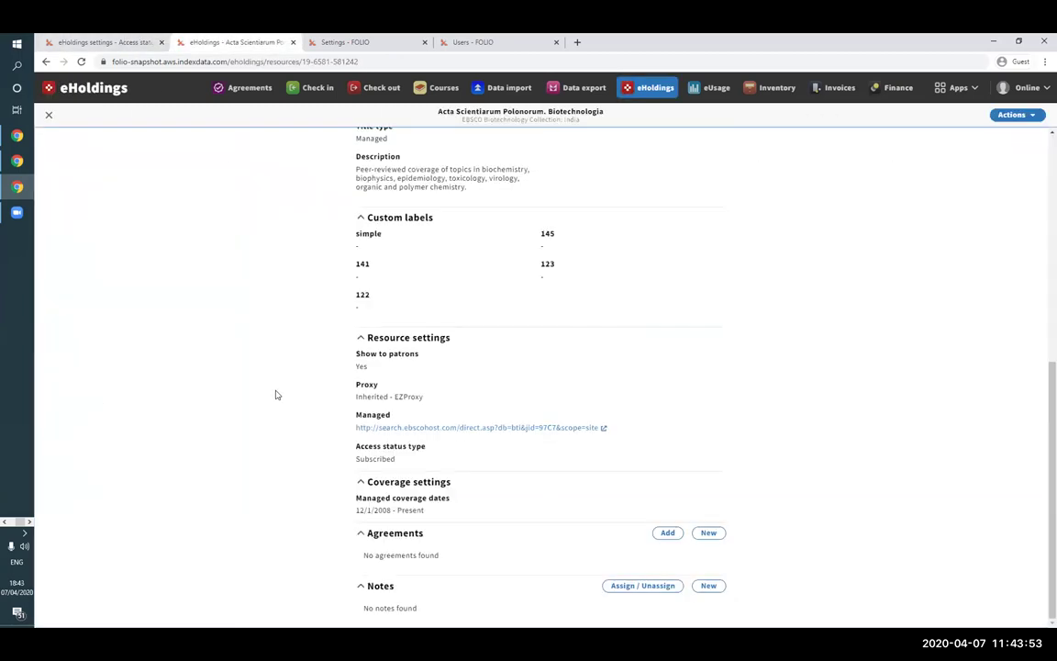
scroll(261, 363, "up", 10)
left_click(49, 115)
left_click(48, 115)
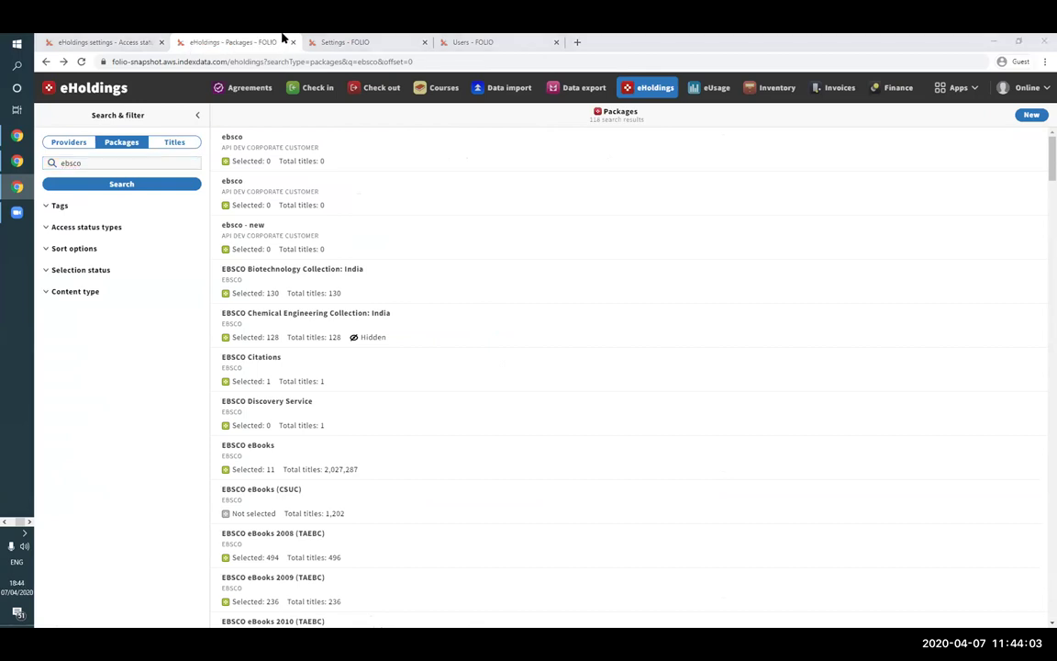
Open the Users custom fields settings for editing and add a custom field of type Text field
key("ctrl+Tab")
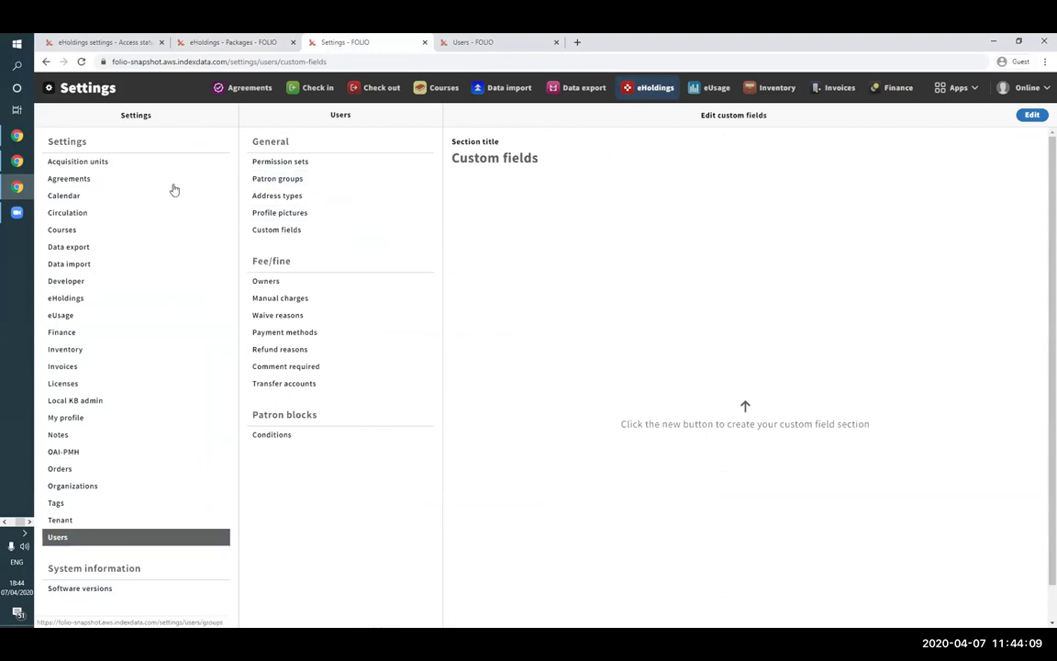
left_click(276, 229)
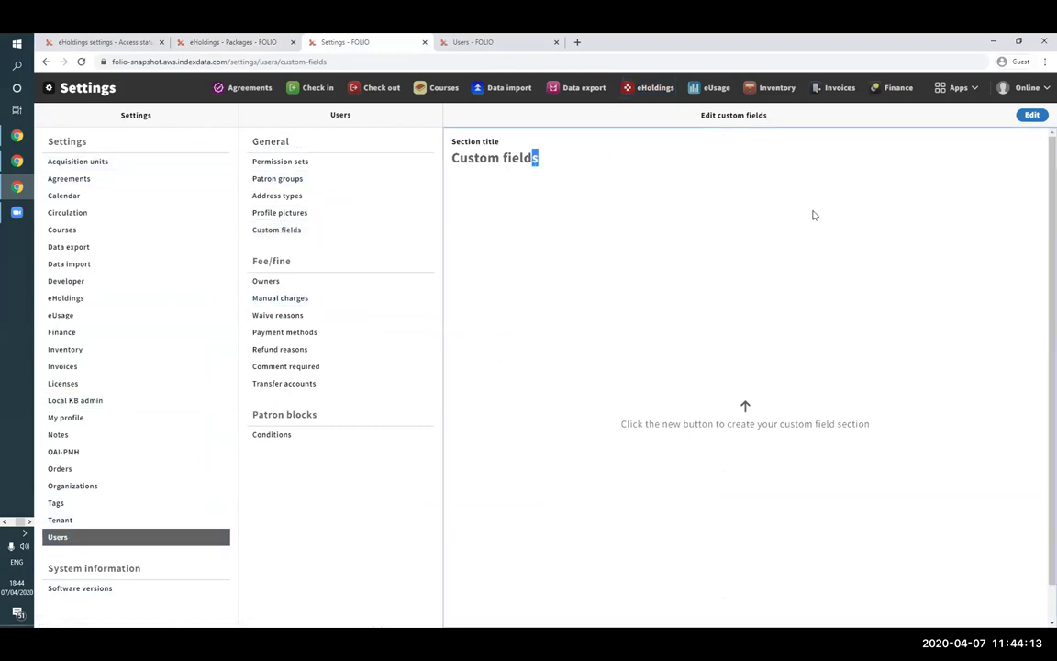
left_click(1032, 115)
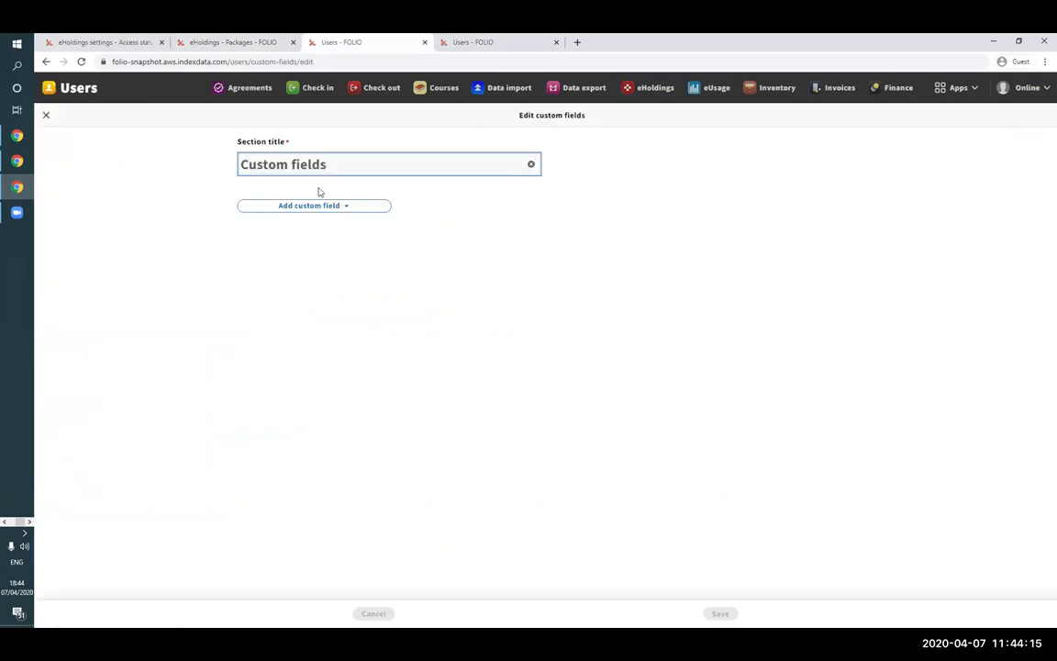
left_click(274, 208)
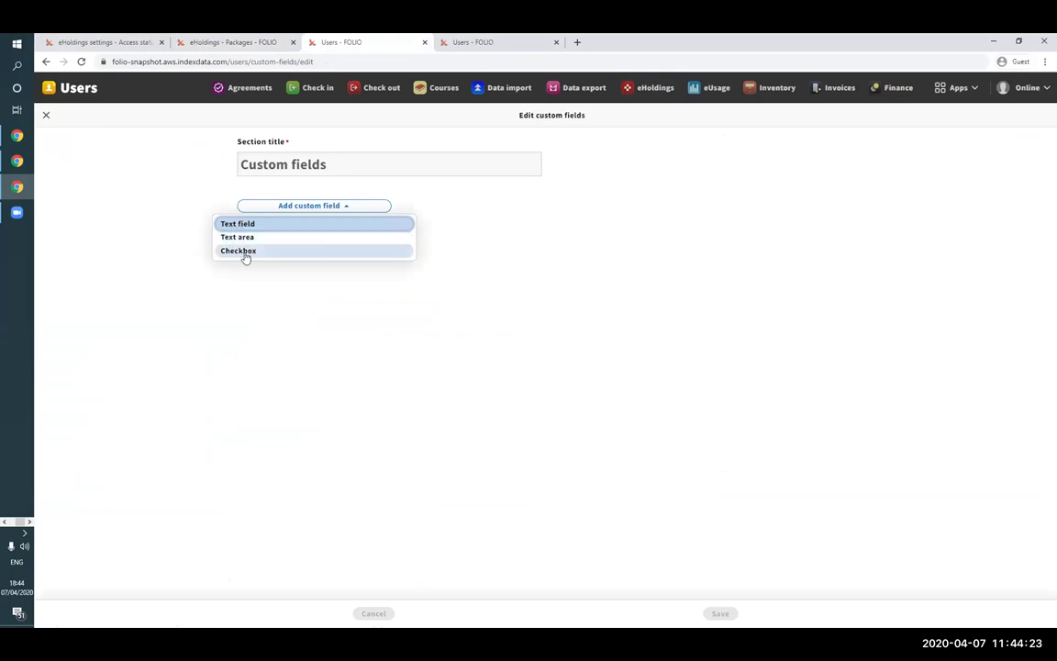
left_click(237, 224)
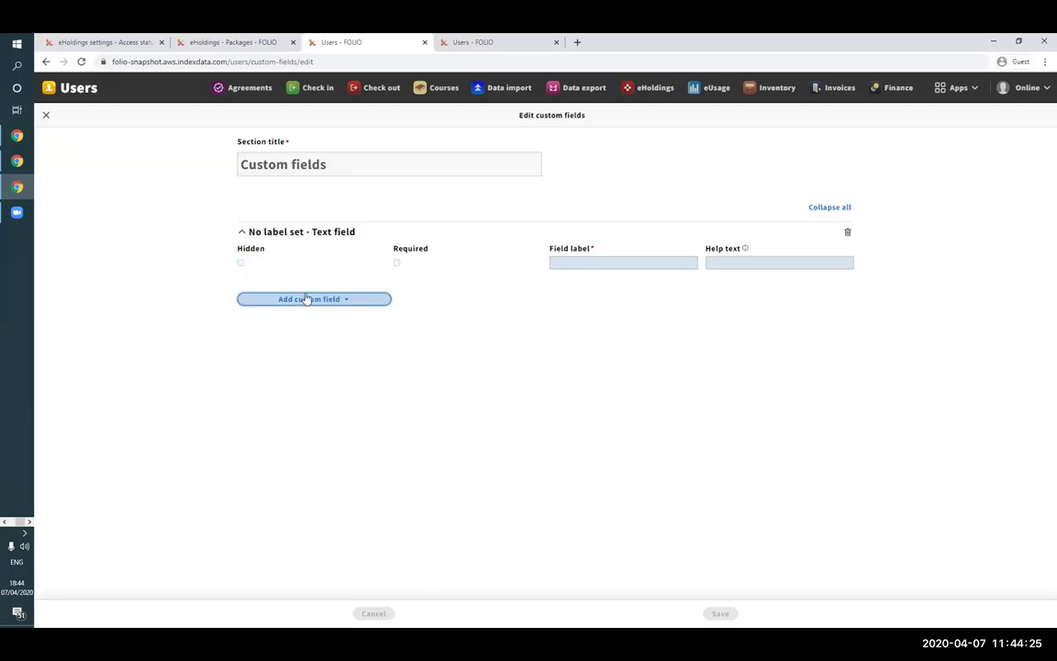
Label the new text field FacebookID with help text "Your fb id", mark it as required and save the custom fields
left_click(577, 261)
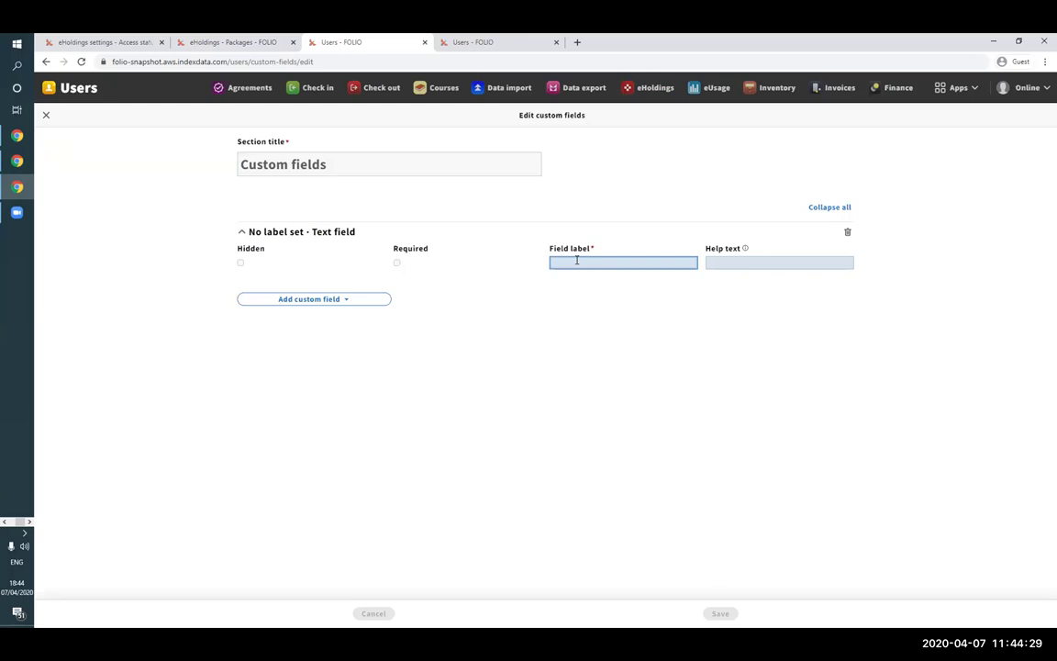
type("Faceb")
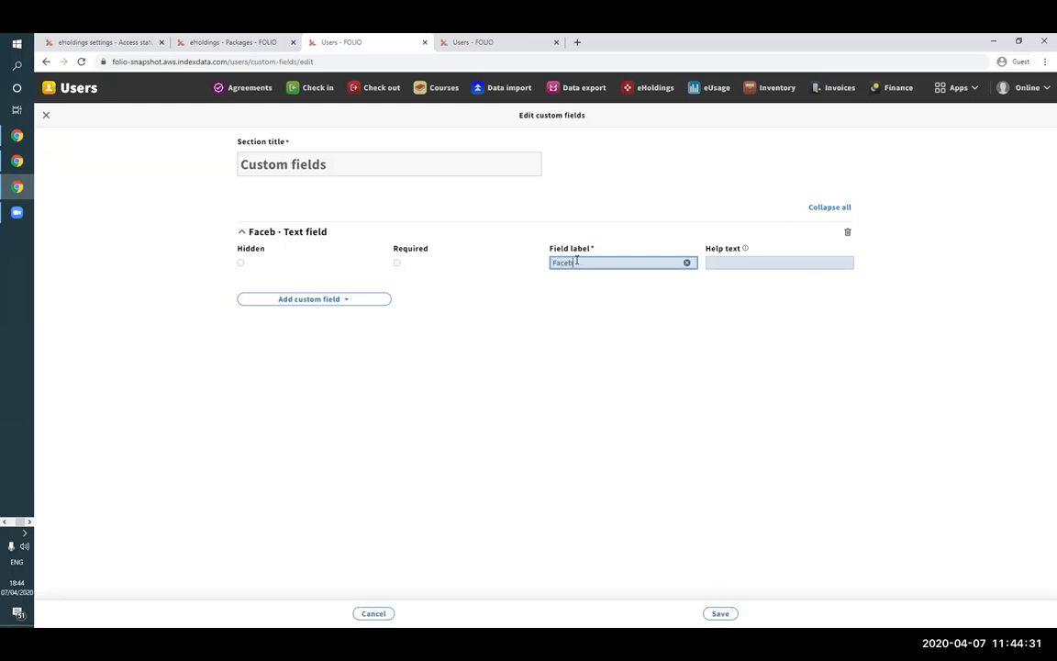
type("ookID")
left_click(739, 262)
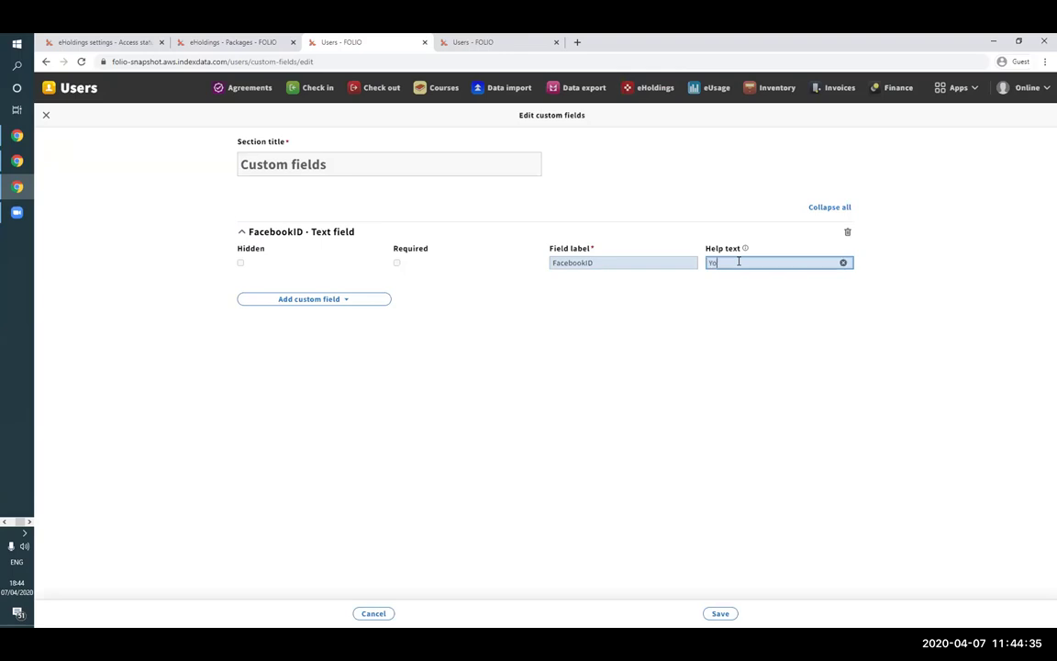
type("Your fb id")
left_click(724, 307)
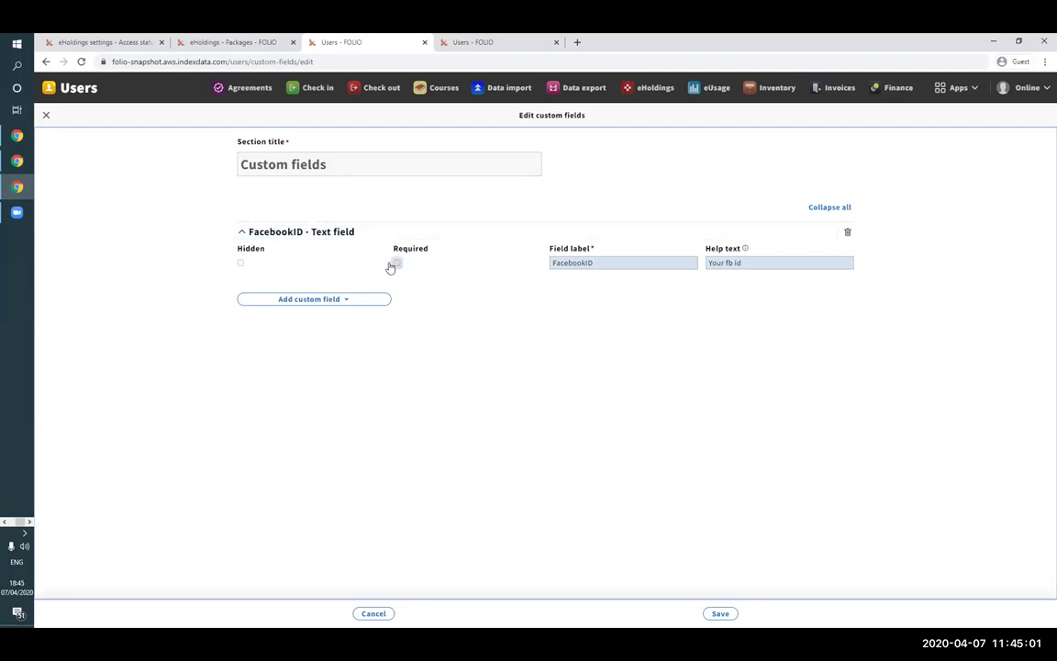
left_click(398, 263)
left_click(722, 612)
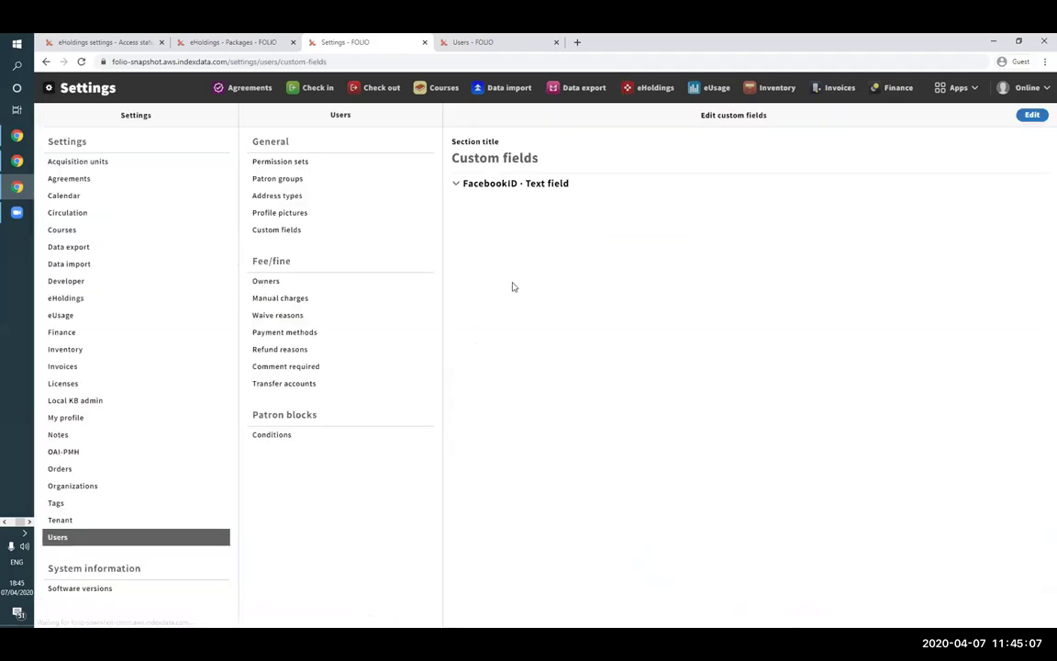
Expand the custom fields in the found staff user's record in Users and open the record for editing
left_click(472, 43)
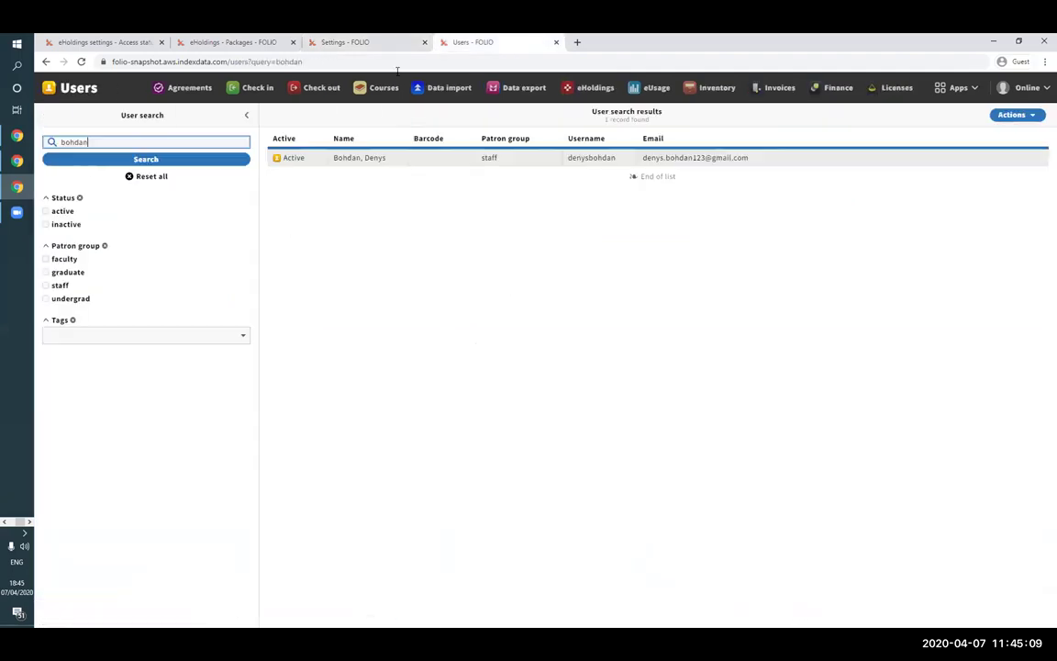
left_click(355, 160)
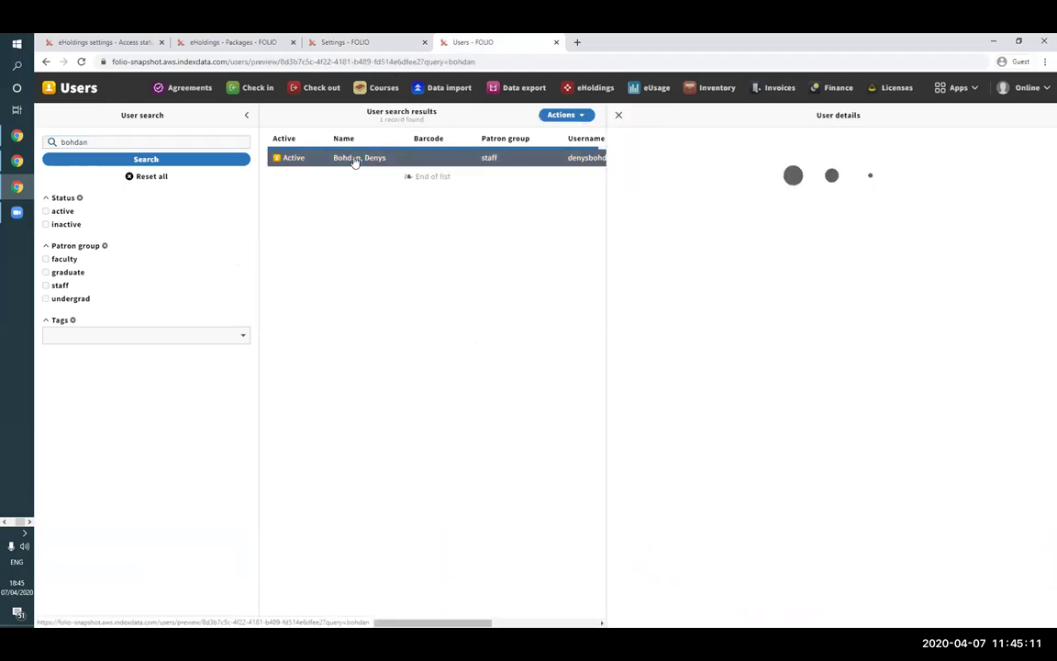
left_click(619, 379)
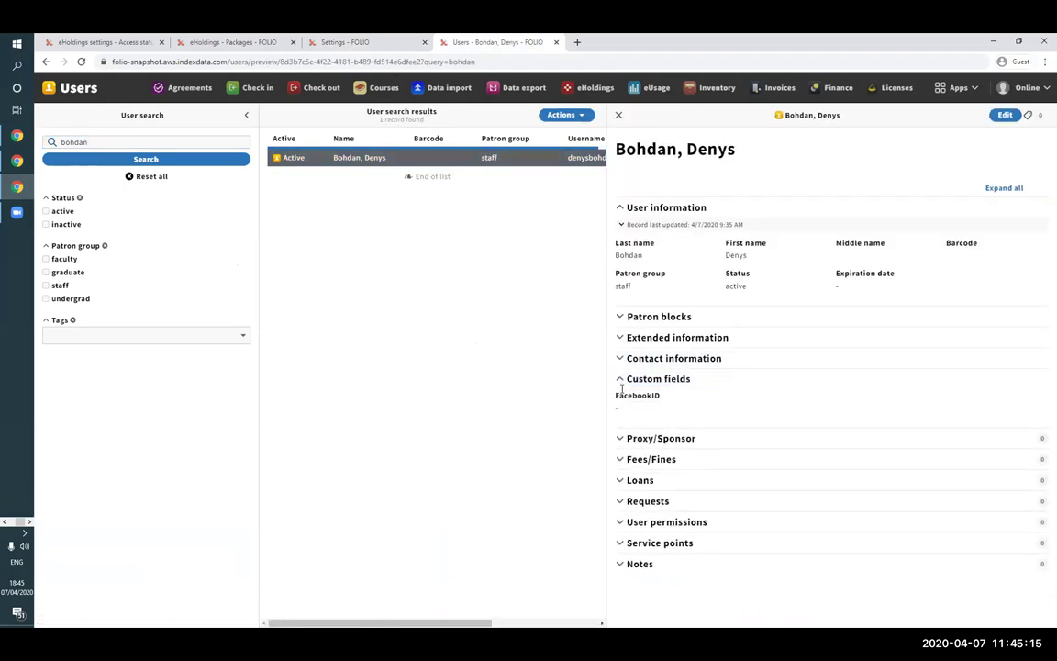
left_click_drag(615, 396, 670, 401)
left_click(636, 392)
left_click(621, 410)
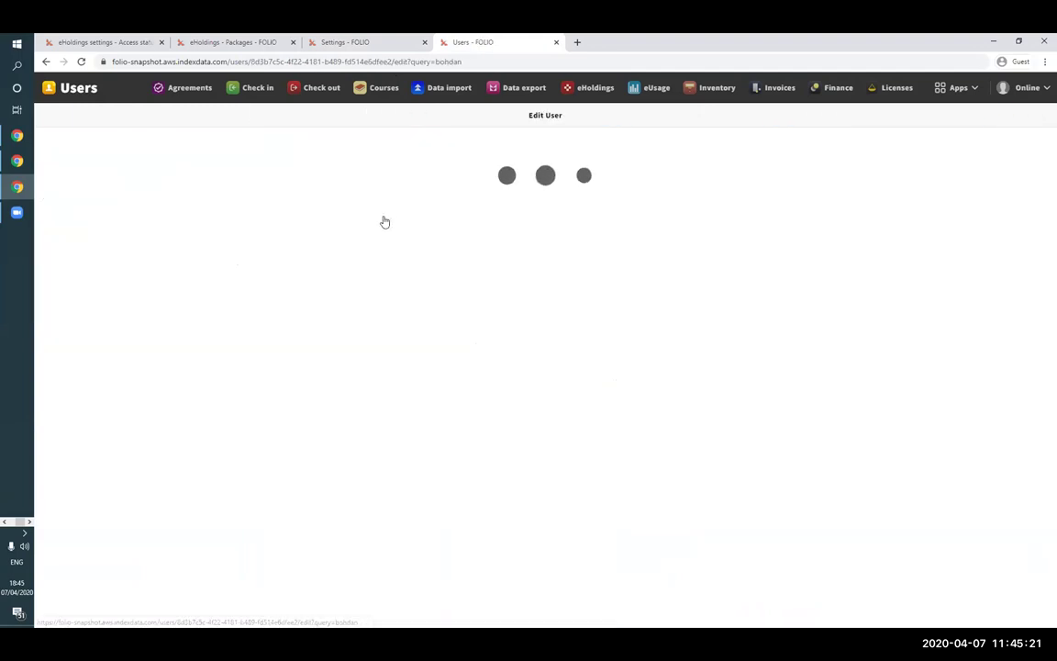
Check the required-field validation and help text of the FacebookID custom field in the user's edit form
scroll(307, 233, "down", 4)
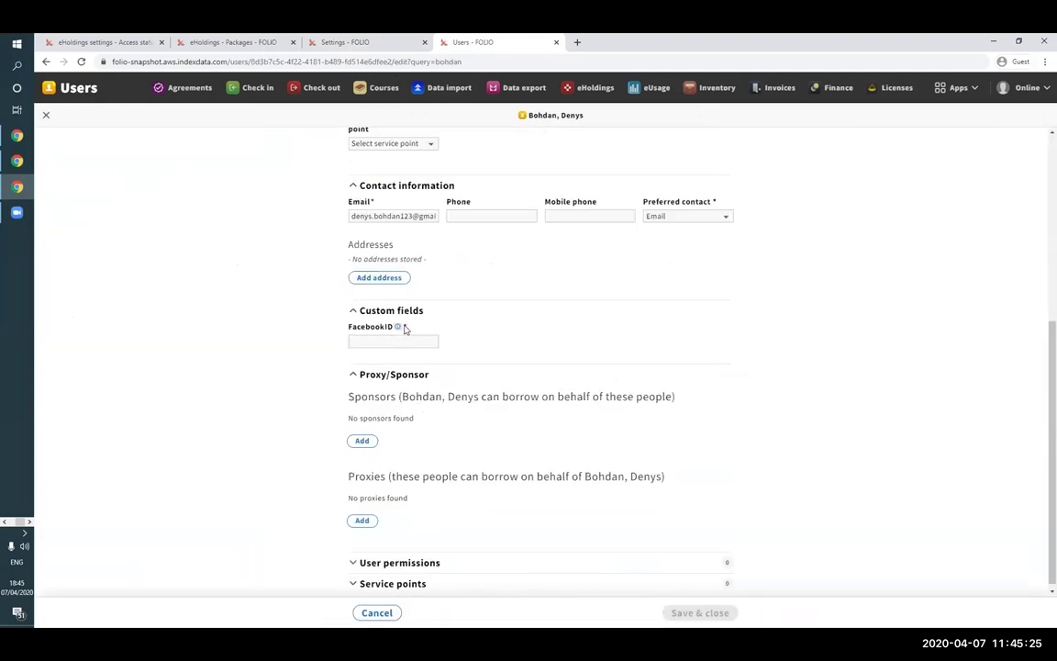
left_click(351, 342)
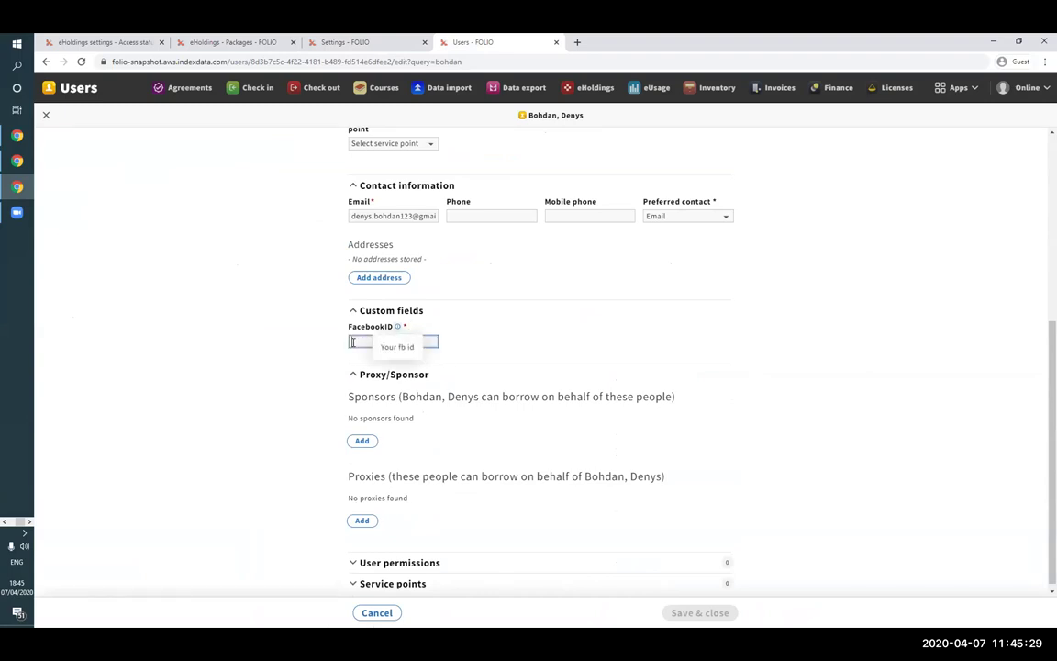
left_click(323, 349)
left_click(354, 343)
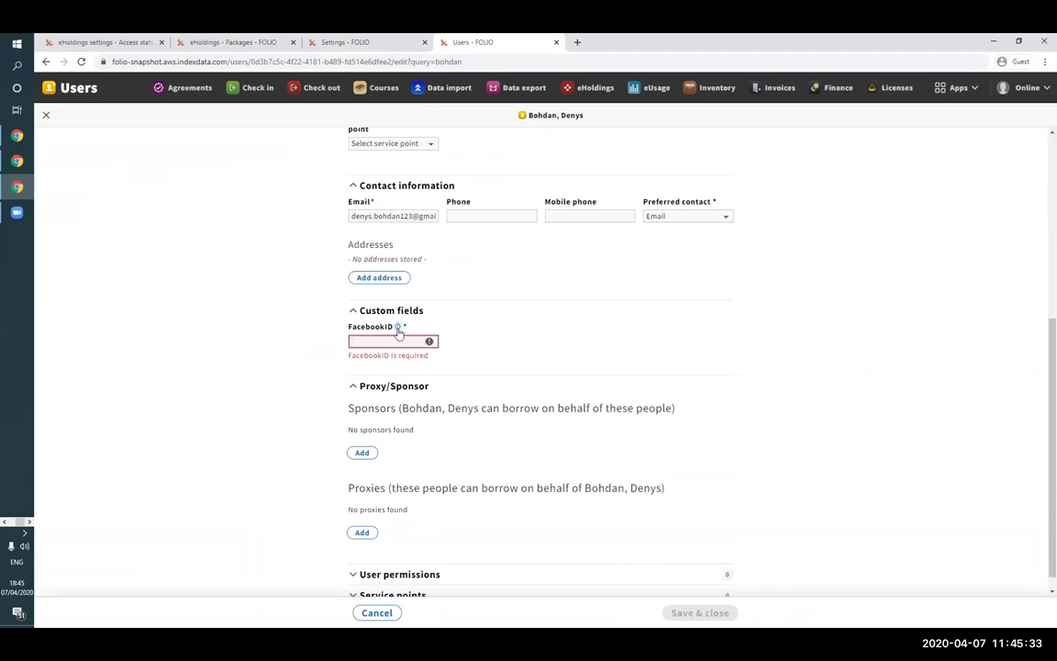
mouse_move(398, 332)
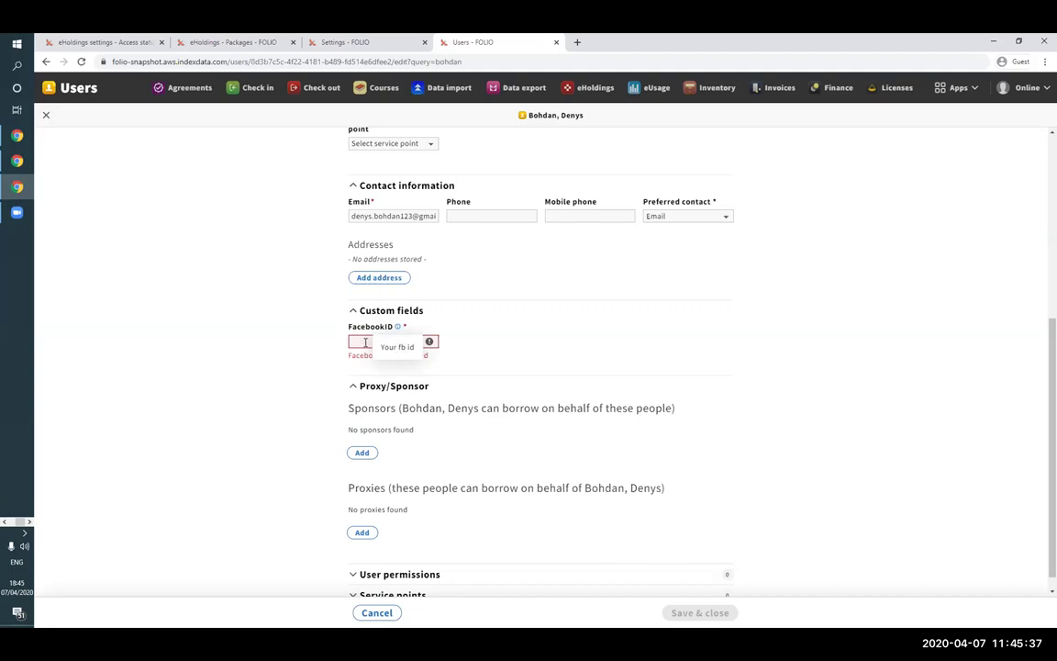
Fill in the user's Facebook ID in the FacebookID custom field and save the user record
left_click(365, 342)
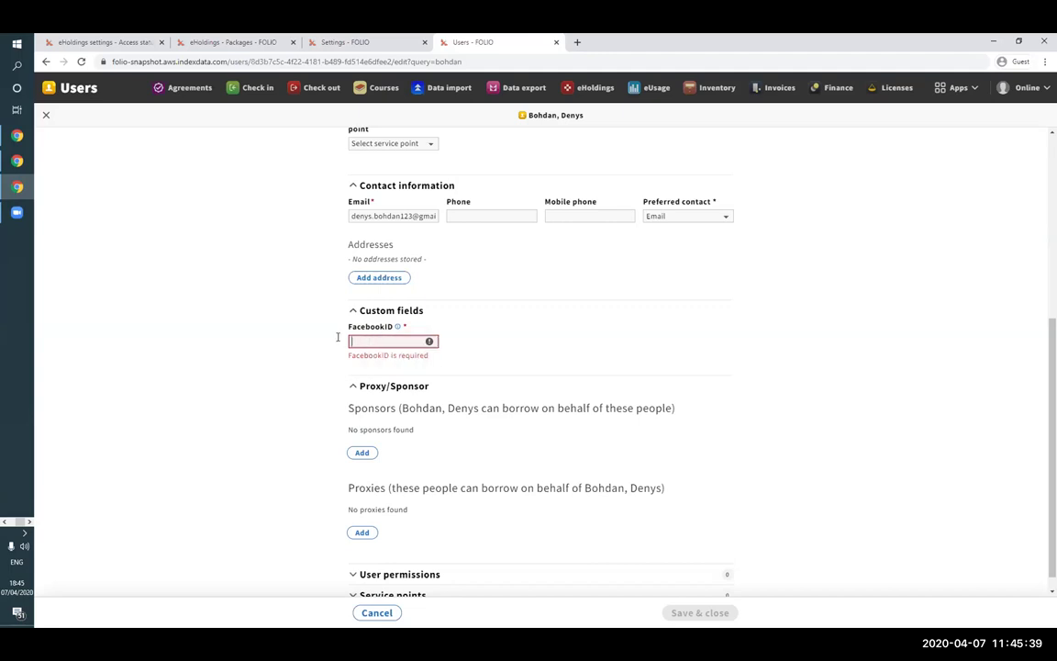
type("1234")
left_click(264, 314)
left_click(698, 610)
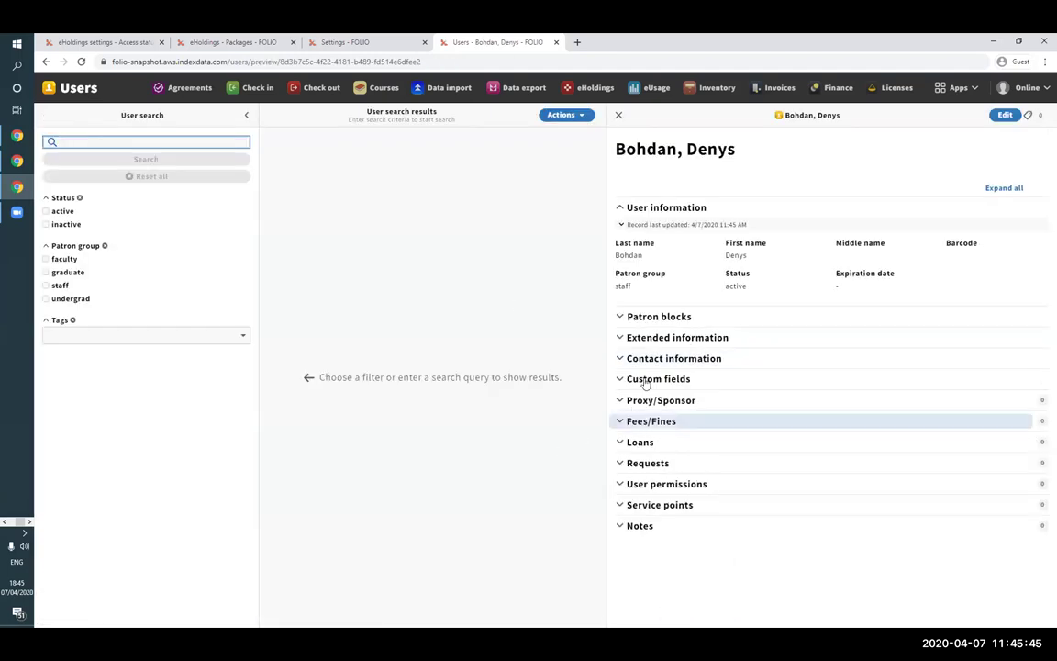
Expand the custom fields in the saved user record and check the FacebookID entry
left_click(623, 380)
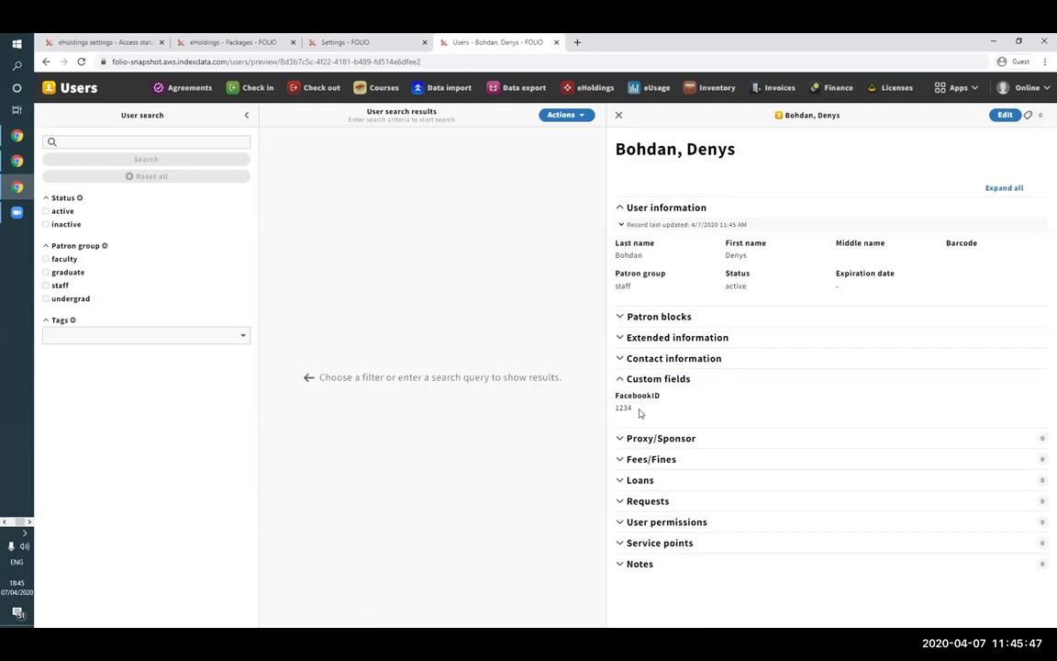
double_click(647, 396)
left_click(649, 412)
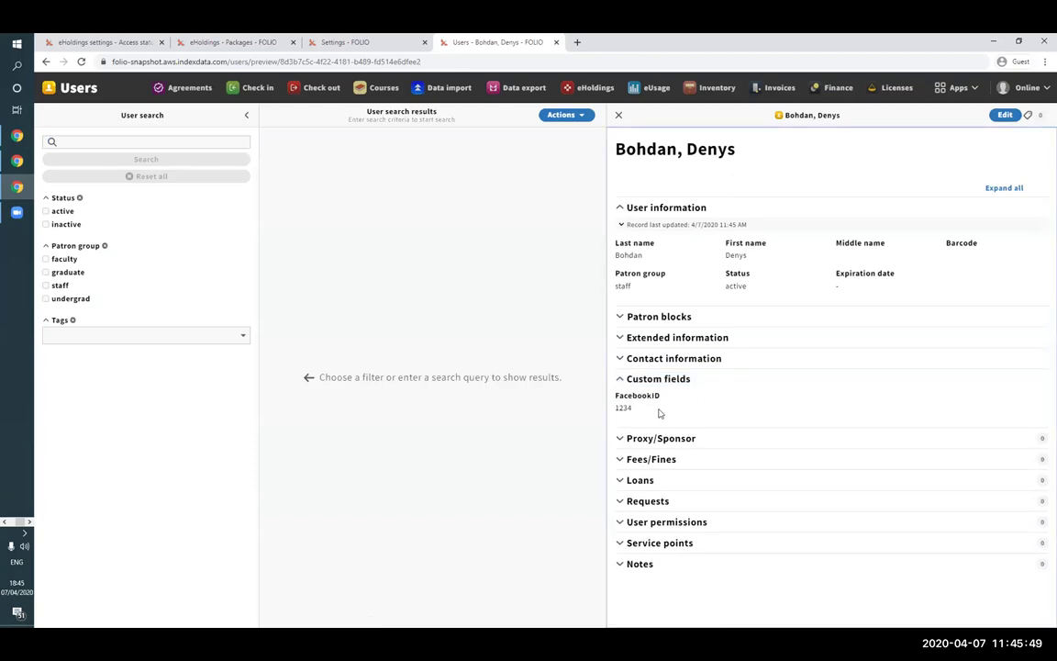
double_click(654, 407)
left_click(512, 310)
Start a new user record and check the FacebookID custom field's required validation and help text
left_click(560, 114)
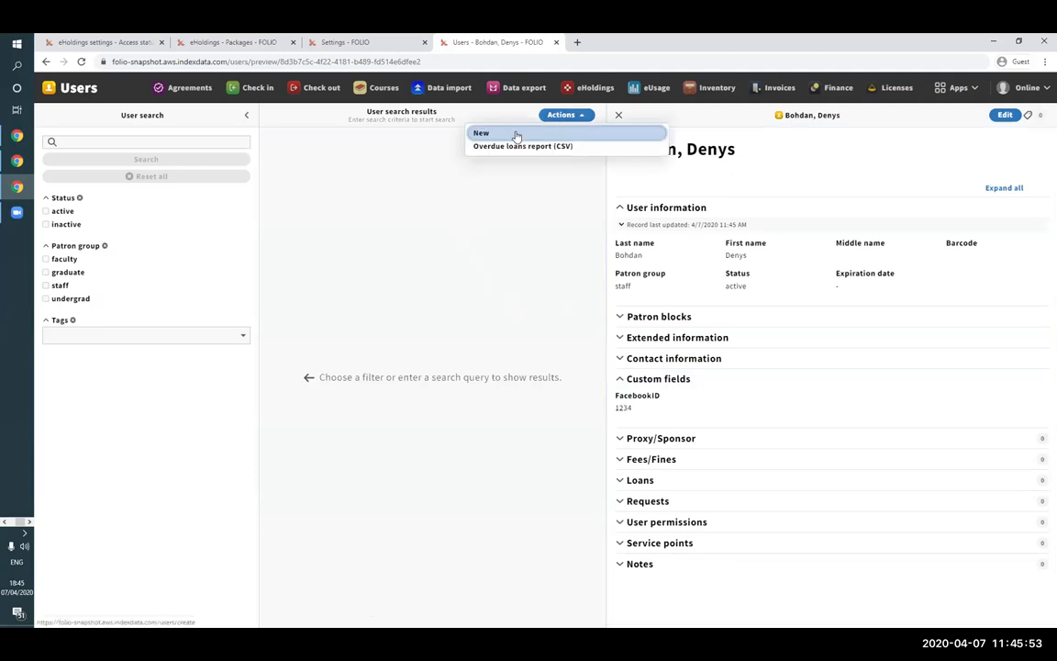
left_click(516, 136)
scroll(227, 245, "down", 1)
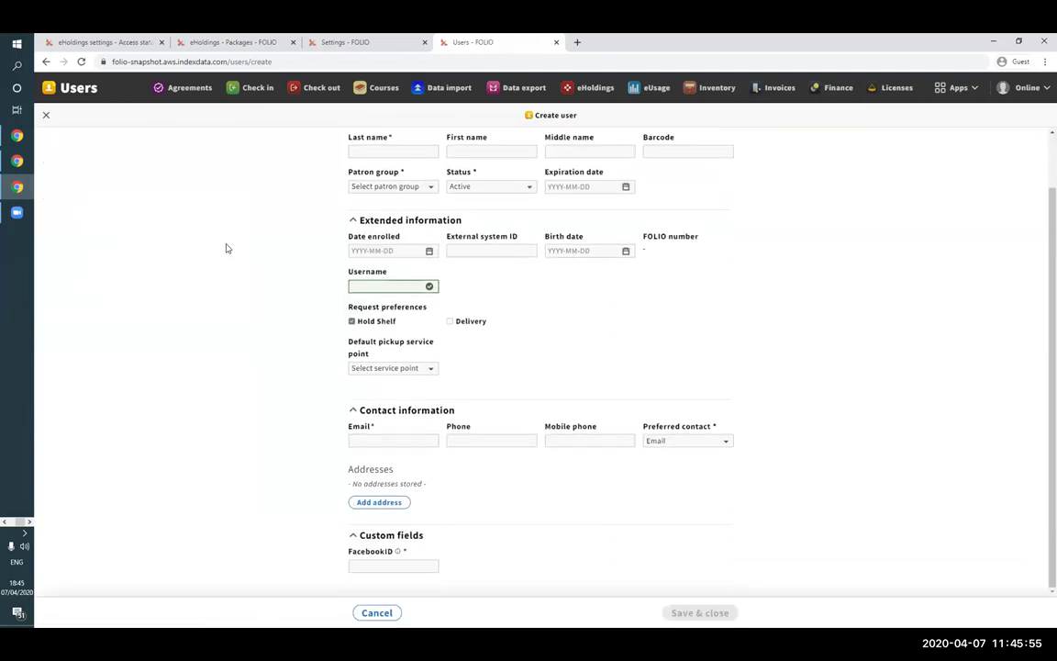
left_click(372, 567)
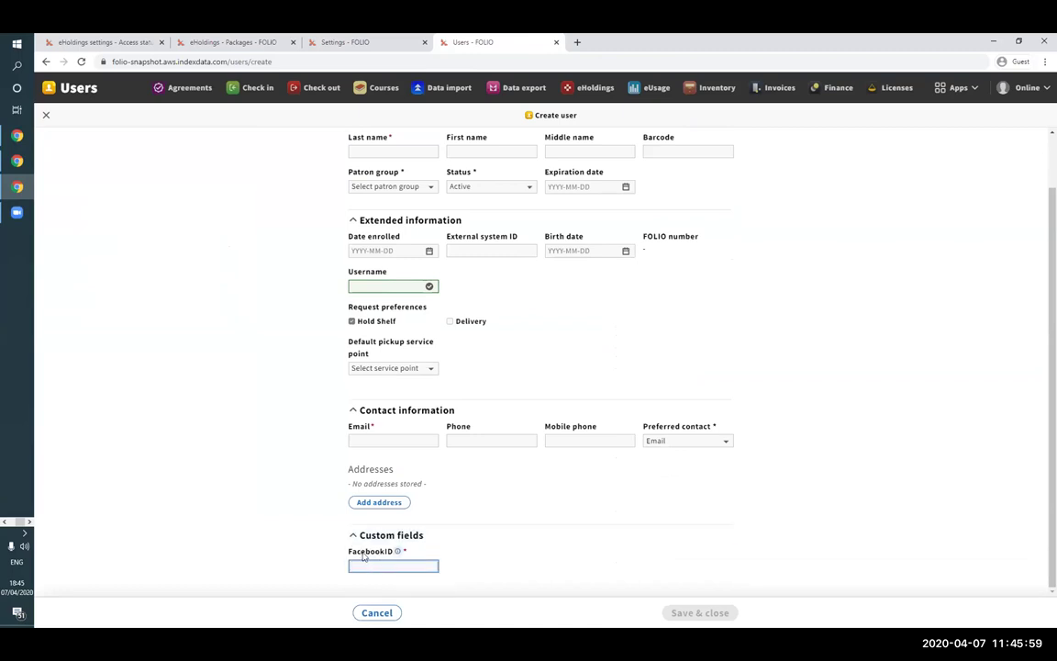
left_click(397, 551)
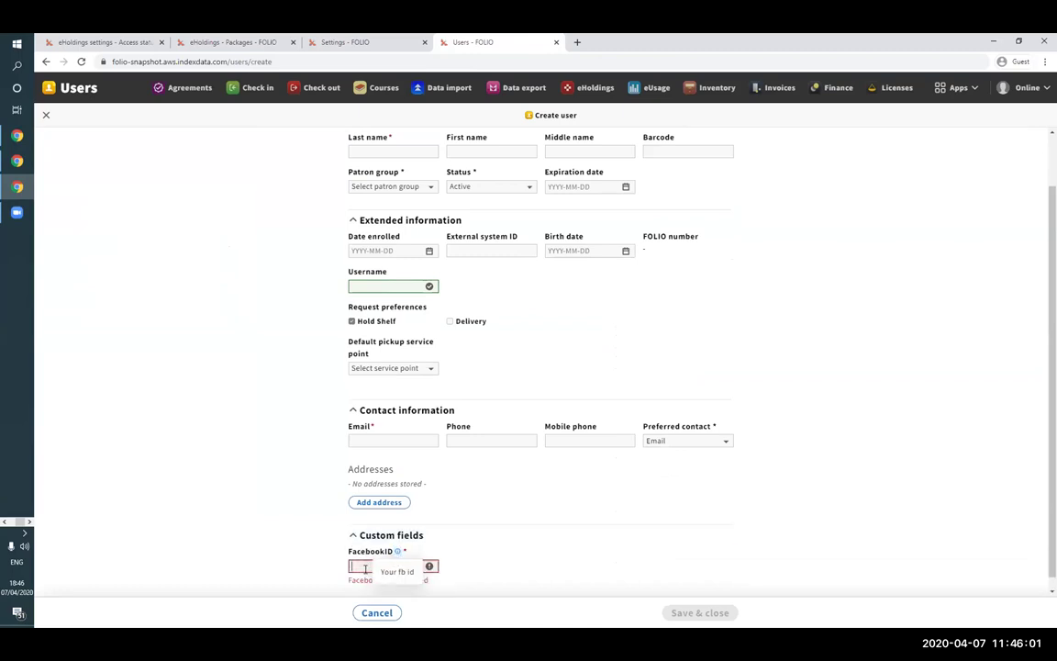
scroll(422, 552, "down", 1)
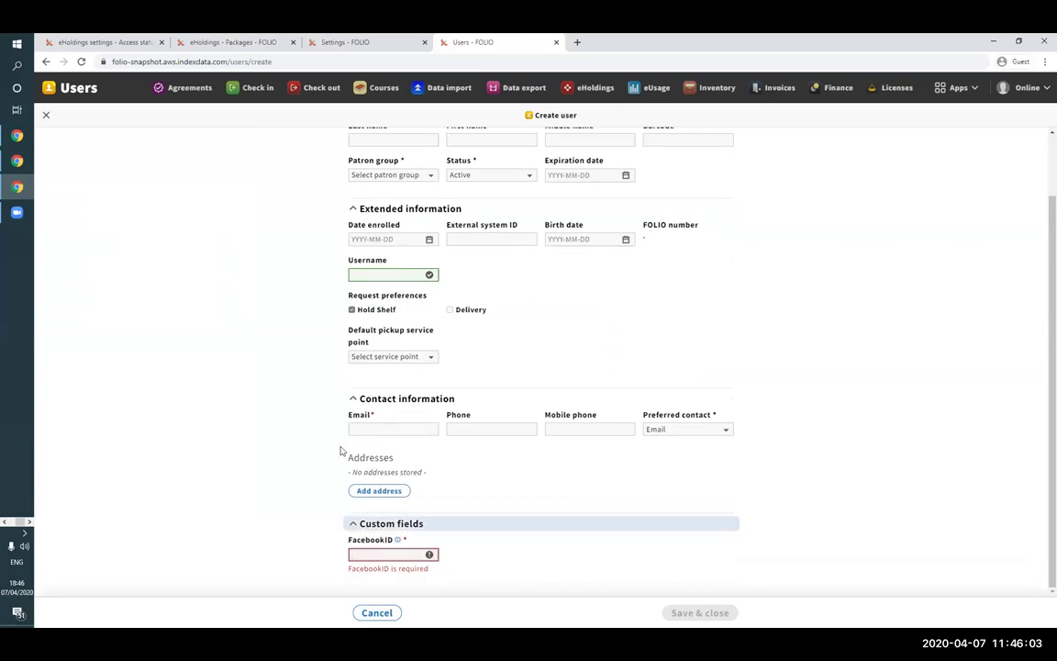
Cancel the new user record without saving it
left_click(377, 613)
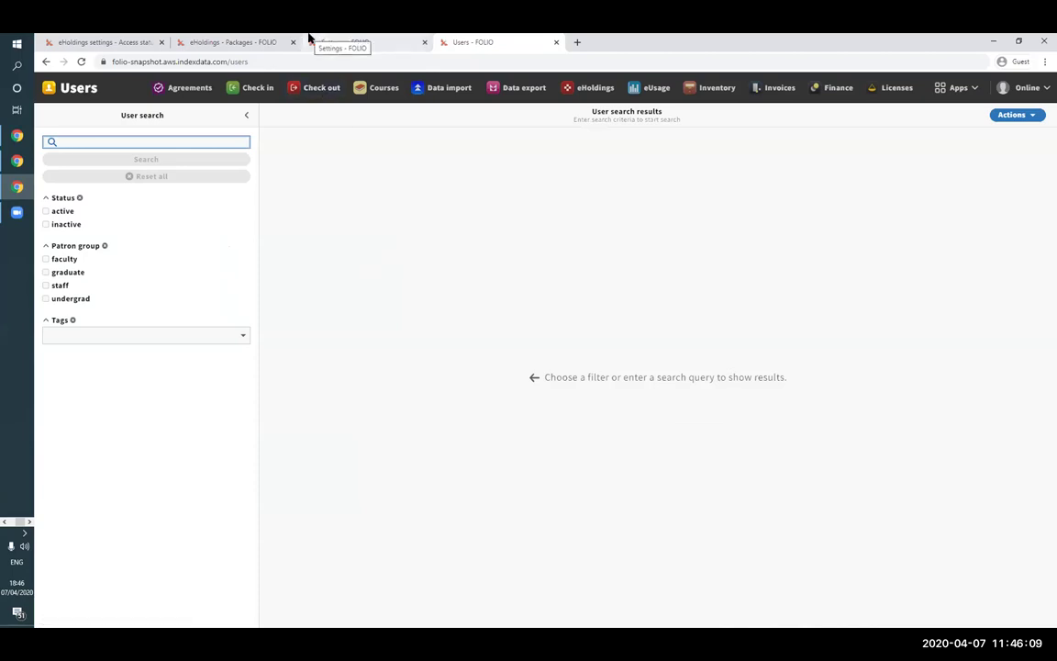
key("alt+Tab")
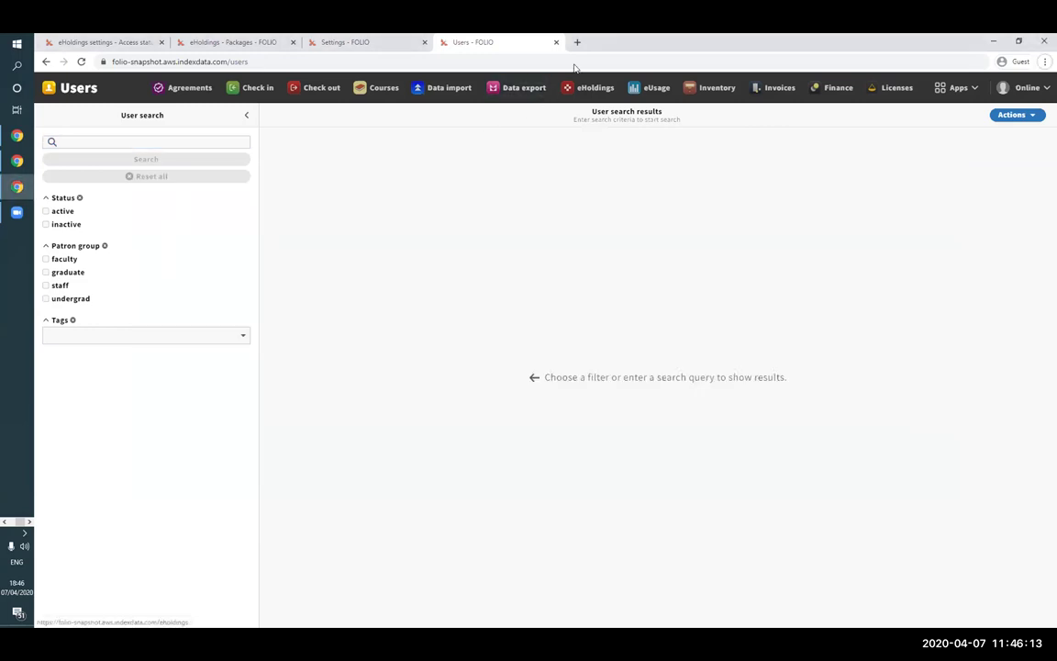
key("alt+Tab")
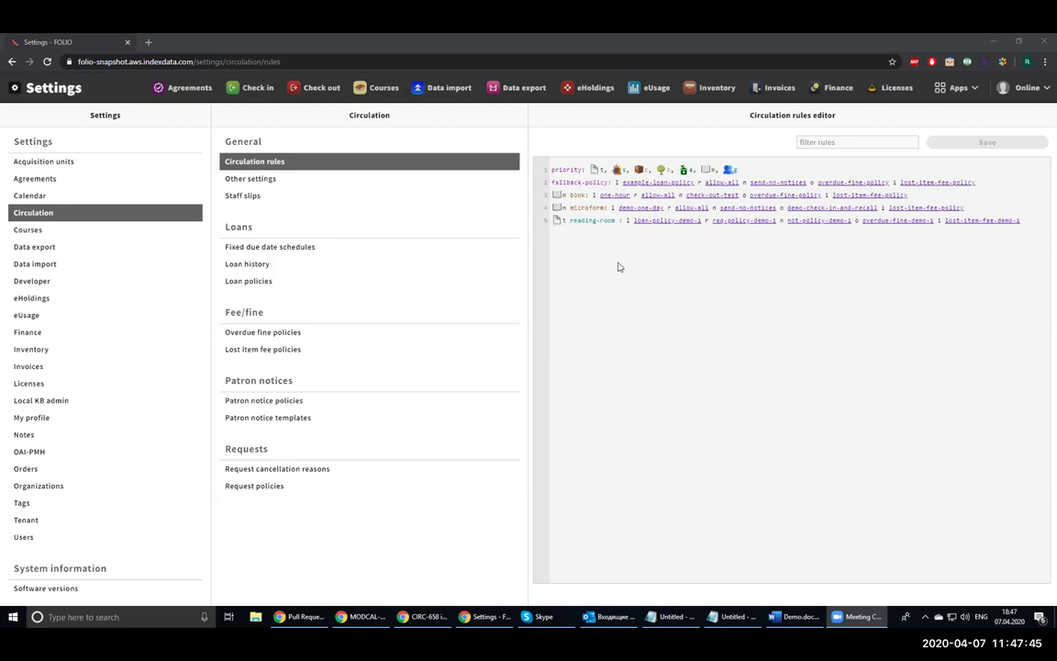
Try to save the circulation rules with a nonexistent loan policy name in the reading-room rule and check the validation message
left_click(639, 238)
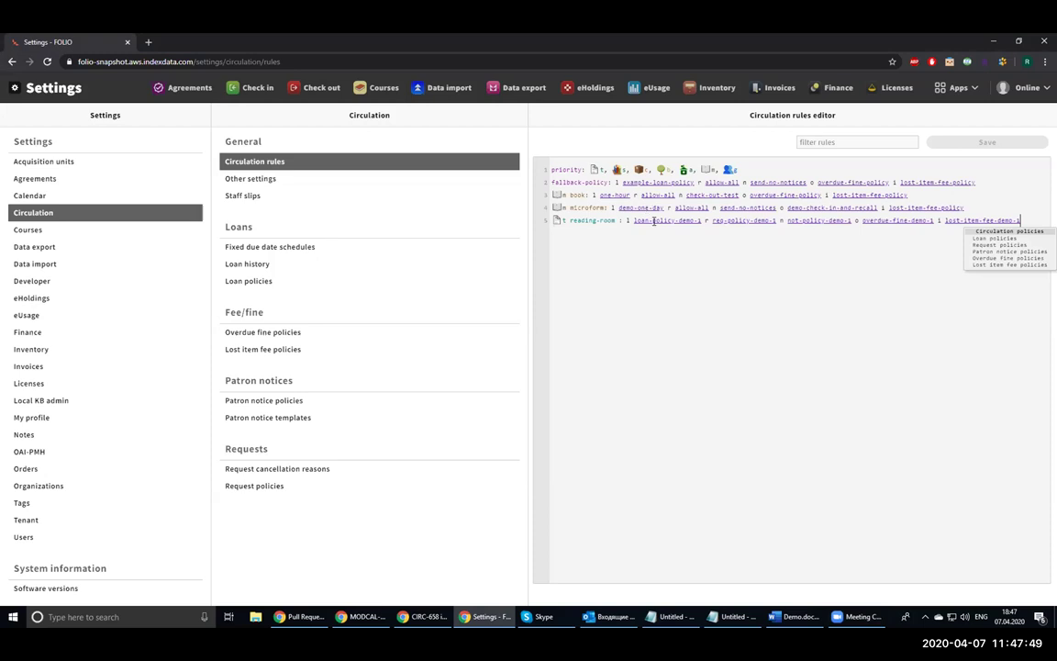
left_click(702, 221)
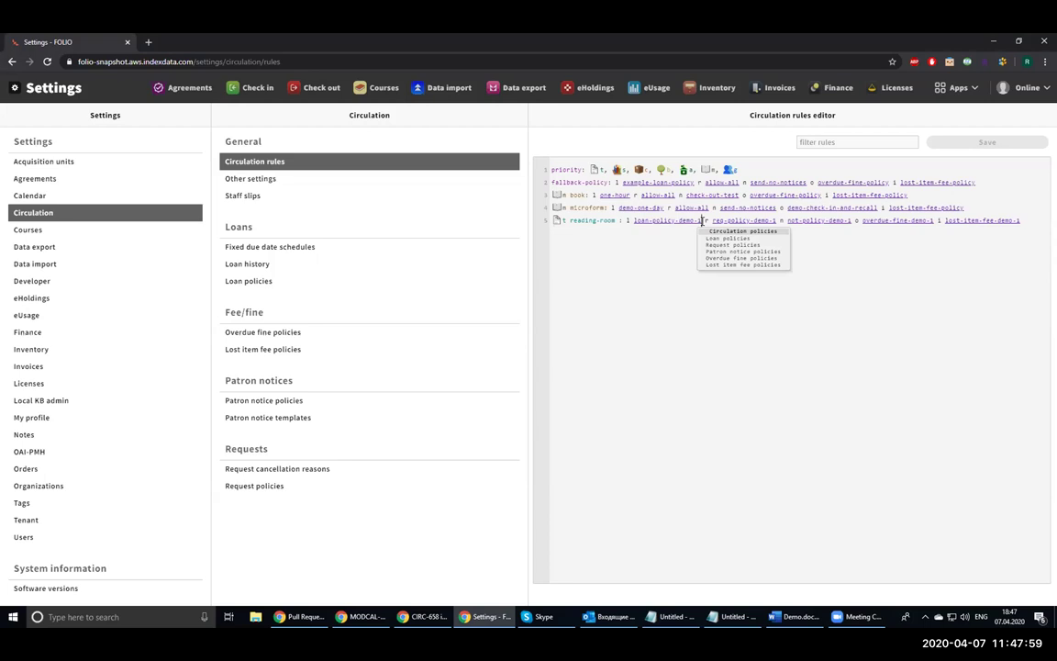
key("BackSpace")
key("BackSpace")
key("BackSpace")
key("BackSpace")
key("BackSpace")
key("BackSpace")
key("BackSpace")
key("BackSpace")
key("BackSpace")
key("BackSpace")
key("BackSpace")
key("BackSpace")
key("BackSpace")
key("BackSpace")
key("BackSpace")
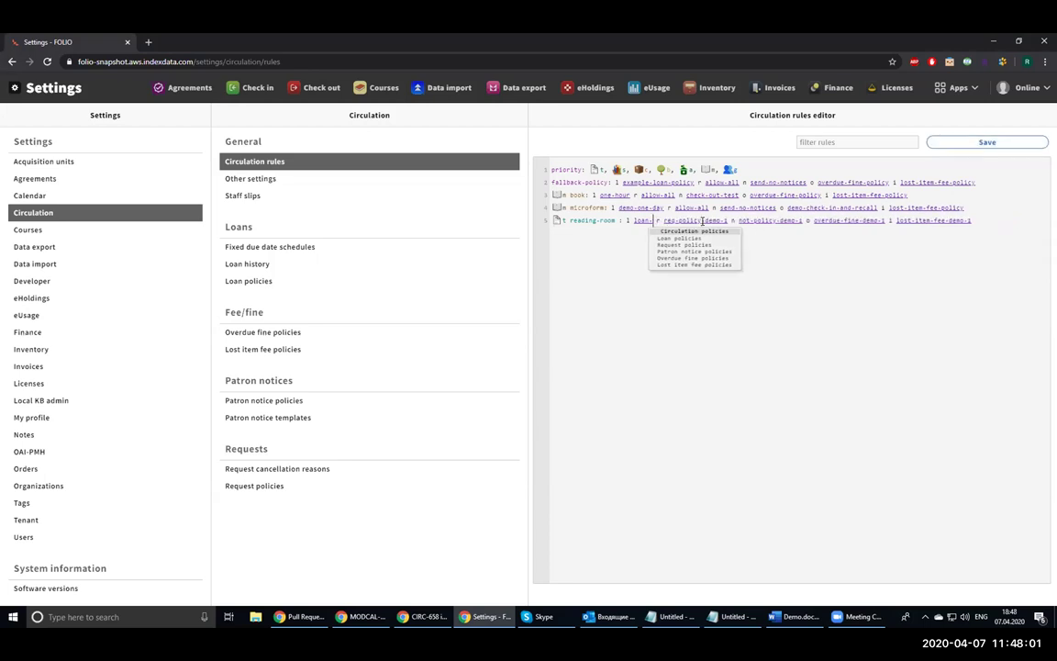
type("sdf")
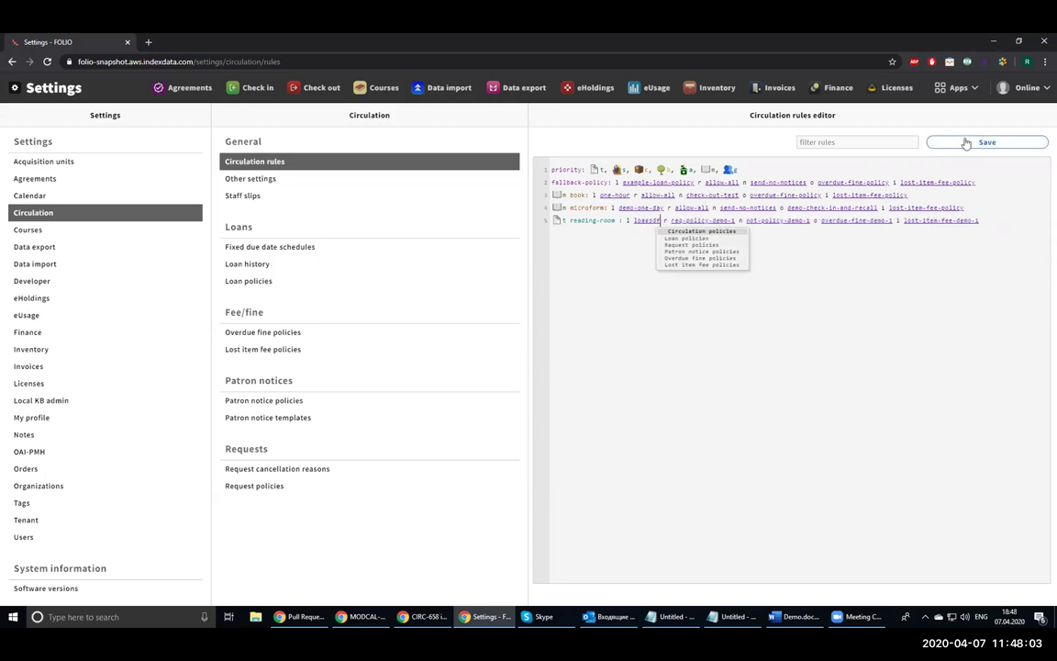
left_click(985, 143)
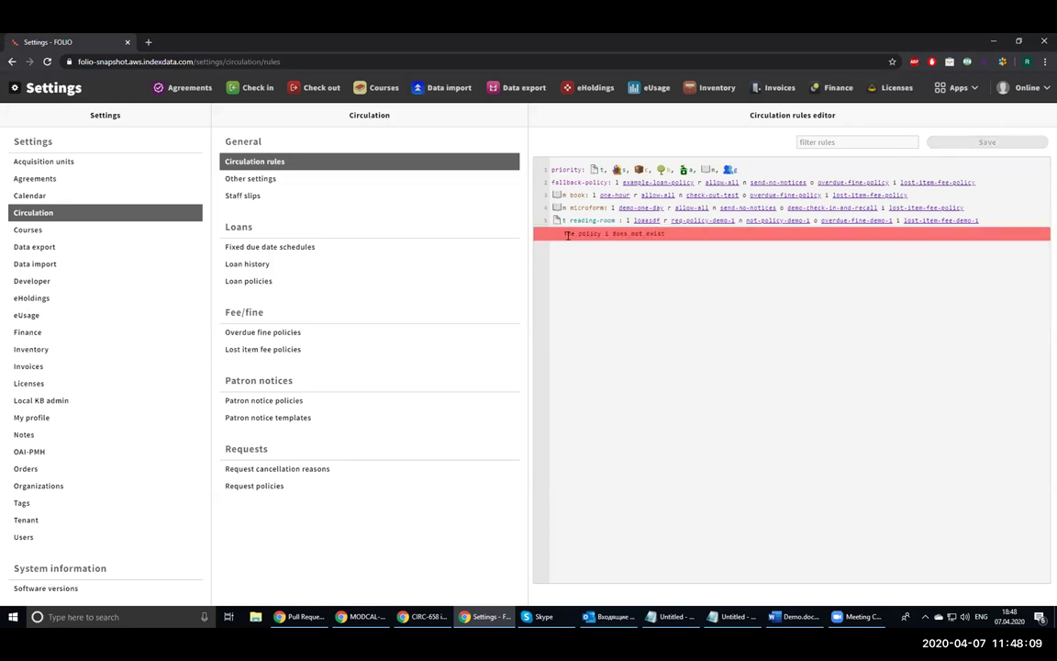
left_click_drag(568, 234, 666, 235)
left_click(672, 272)
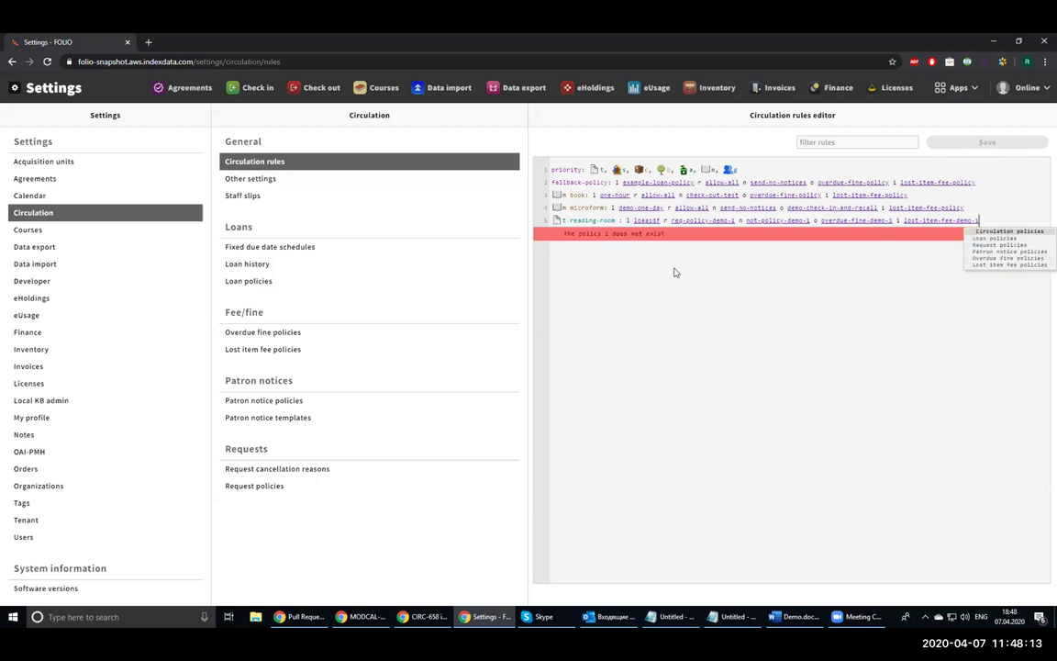
Set the reading-room rule's loan policy to loan-policy-demo-2 and save the circulation rules
left_click(660, 221)
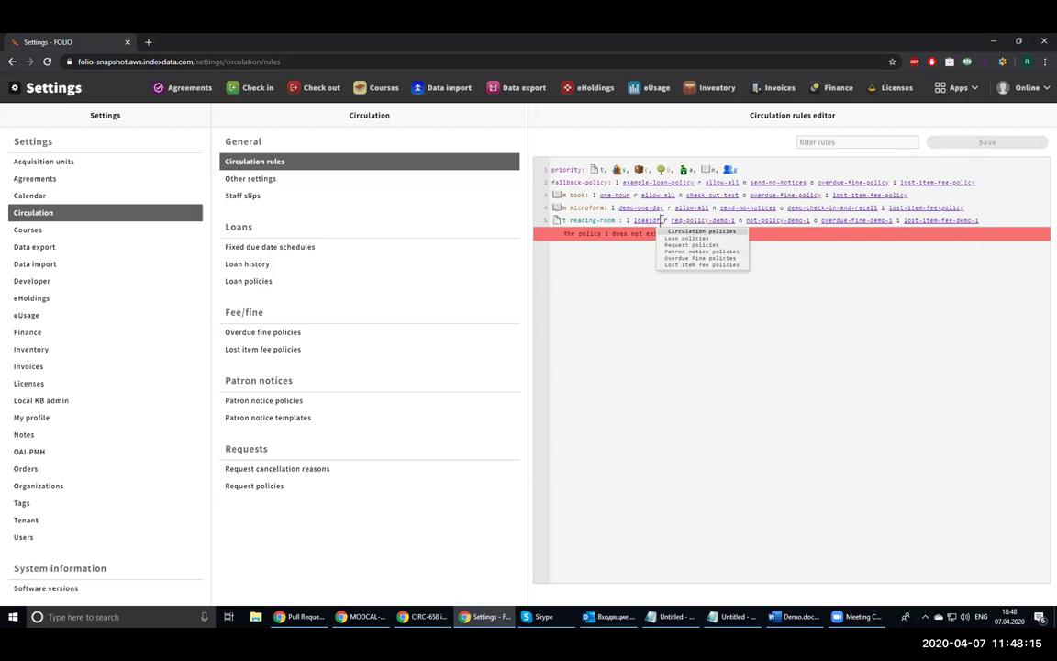
key("BackSpace")
key("BackSpace")
key("BackSpace")
key("BackSpace")
key("BackSpace")
key("BackSpace")
key("BackSpace")
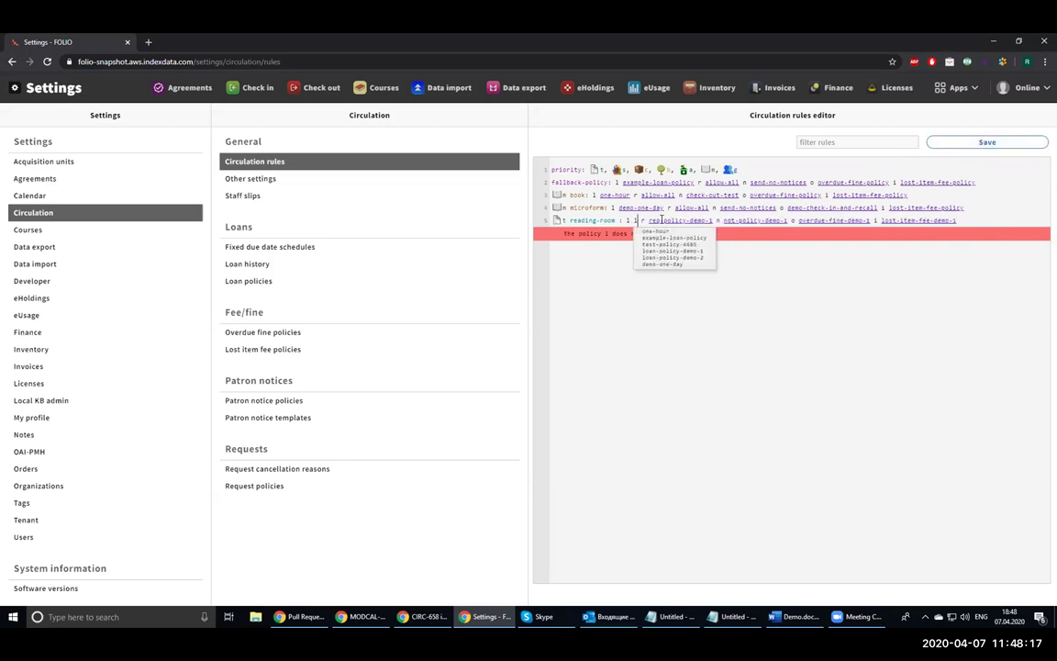
left_click(672, 258)
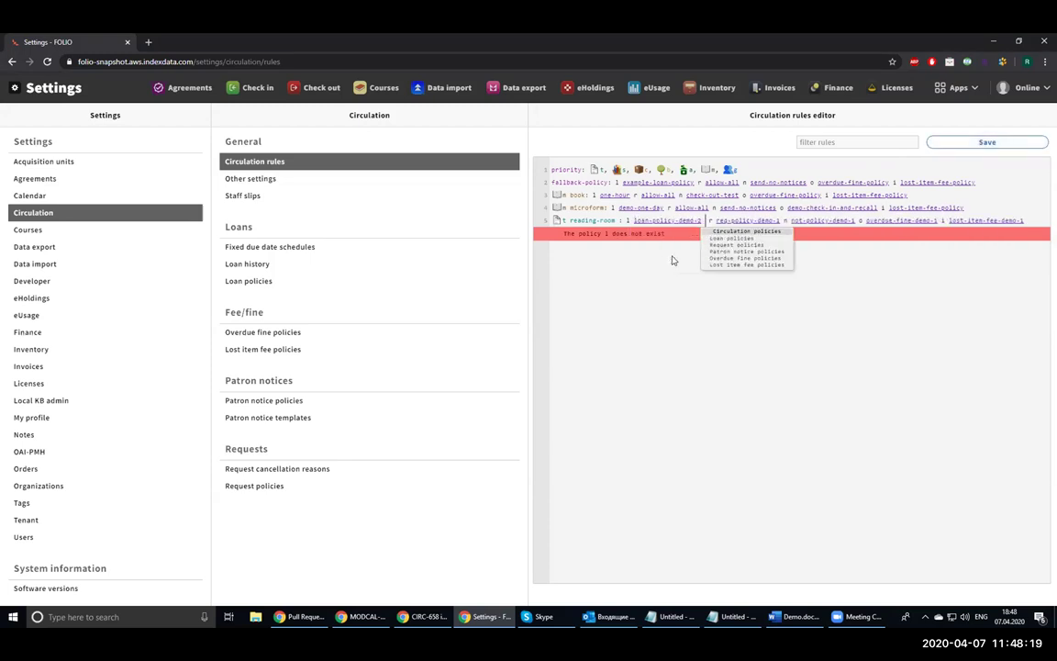
left_click(971, 142)
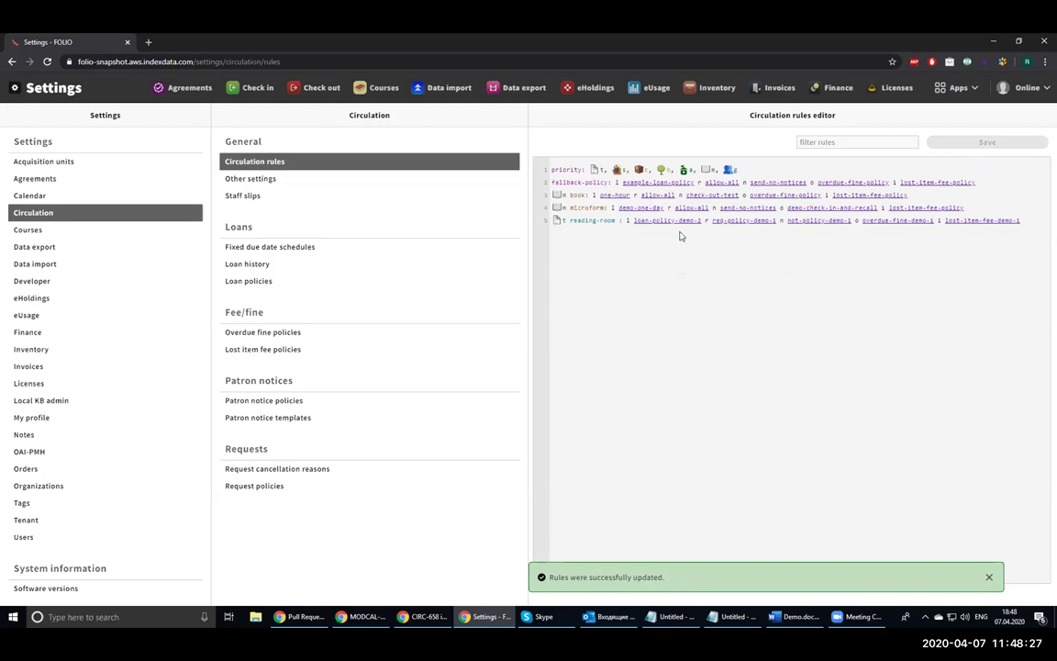
Try to save the circulation rules with the reading-room rule's request policy name shortened to req
left_click(776, 221)
key("BackSpace")
key("BackSpace")
key("BackSpace")
key("BackSpace")
key("BackSpace")
key("BackSpace")
key("BackSpace")
key("BackSpace")
key("BackSpace")
key("BackSpace")
key("BackSpace")
key("BackSpace")
key("BackSpace")
key("BackSpace")
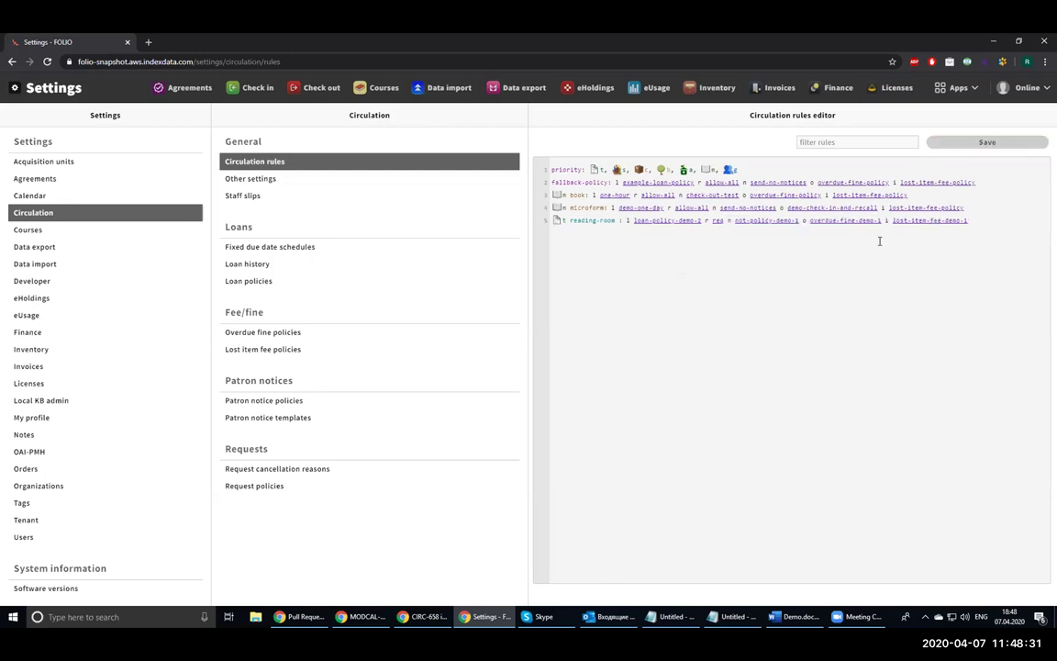
left_click_drag(564, 233, 663, 233)
Set the reading-room rule's request policy to req-policy-demo-2 and save the circulation rules
left_click(728, 221)
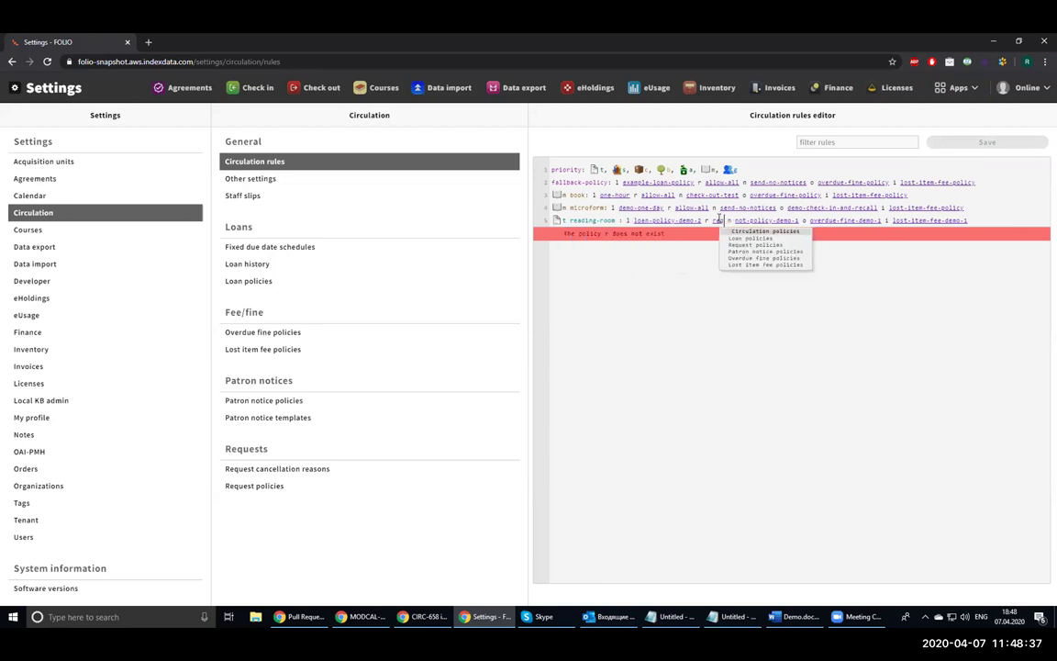
double_click(716, 220)
key("BackSpace")
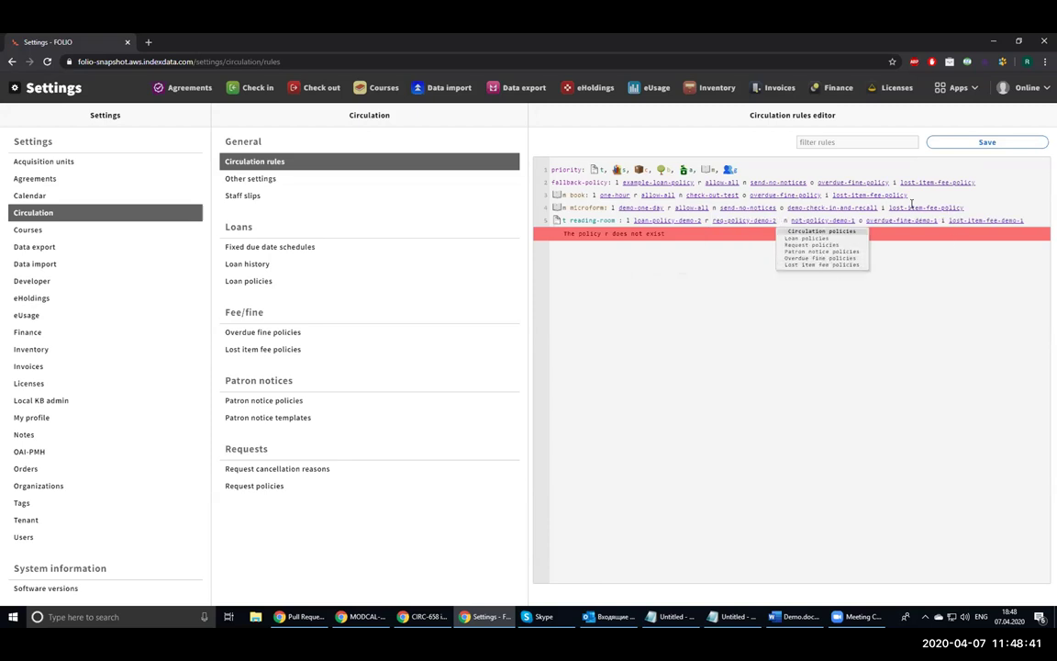
left_click(941, 142)
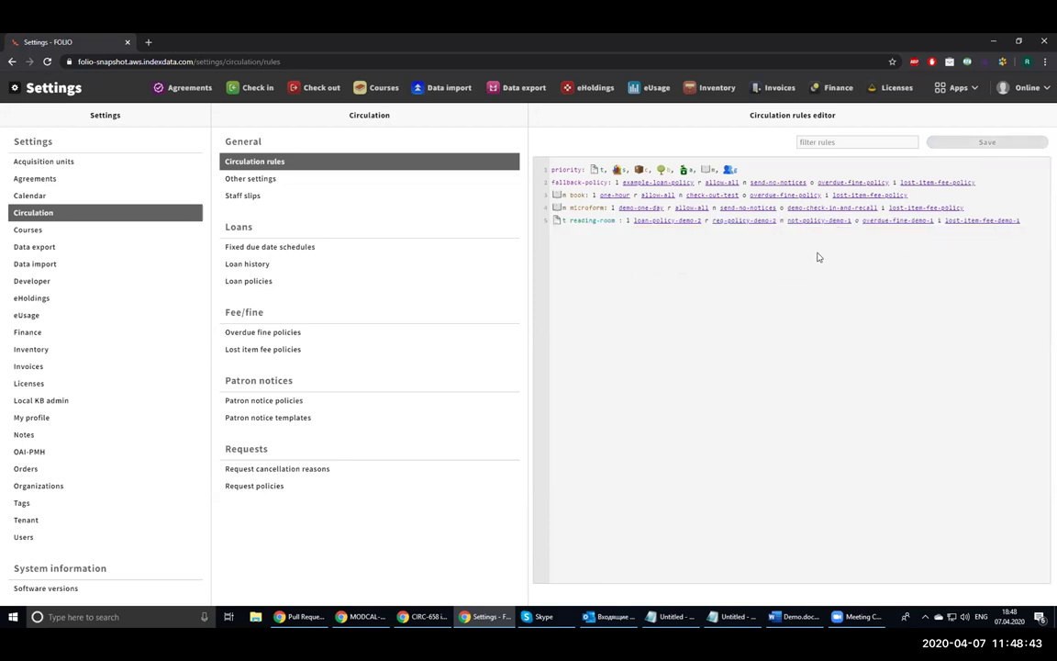
Try to save the circulation rules with sdfgasdf as the reading-room rule's patron notice policy
left_click(852, 220)
left_click_drag(853, 220, 785, 220)
type("sdfgasdf")
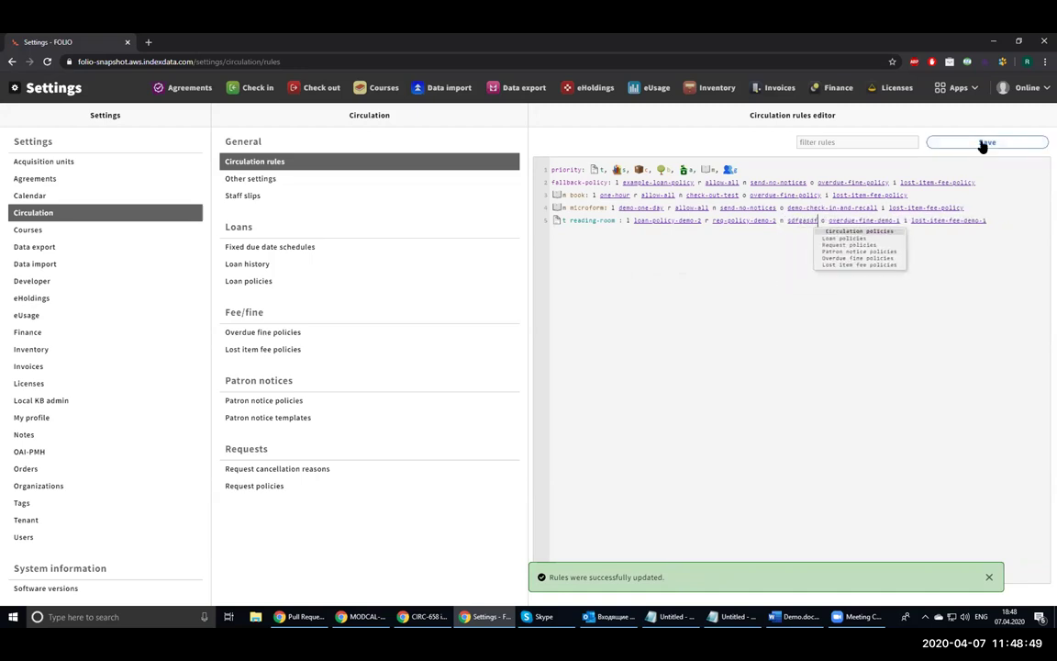
left_click(984, 143)
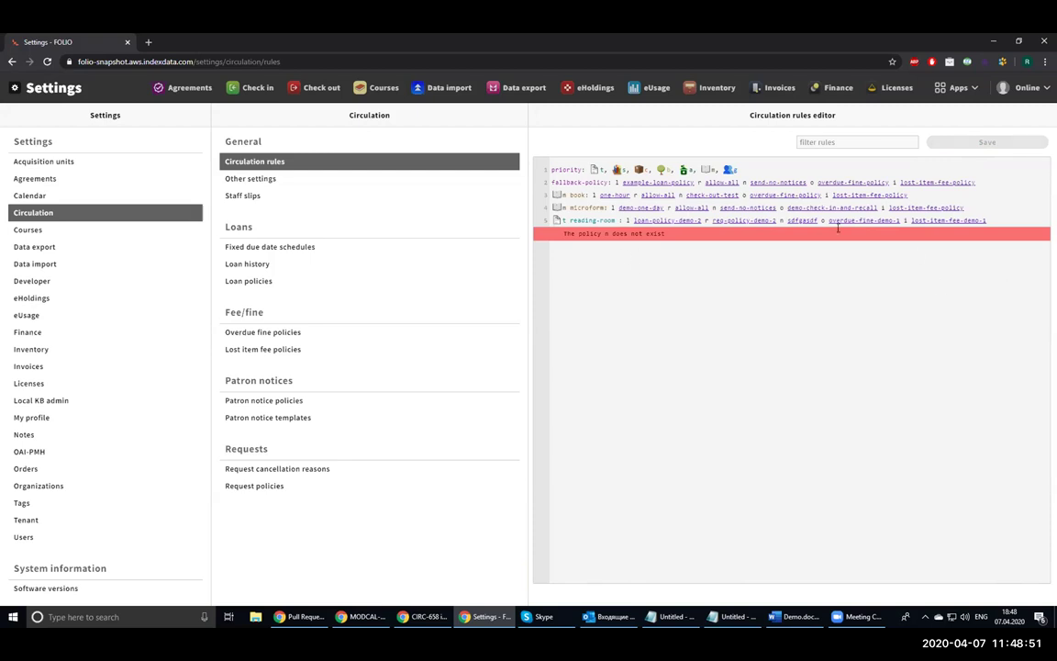
Set the reading-room rule's patron notice policy to not-policy-demo-2 and save the circulation rules
double_click(791, 221)
key("BackSpace")
left_click(845, 263)
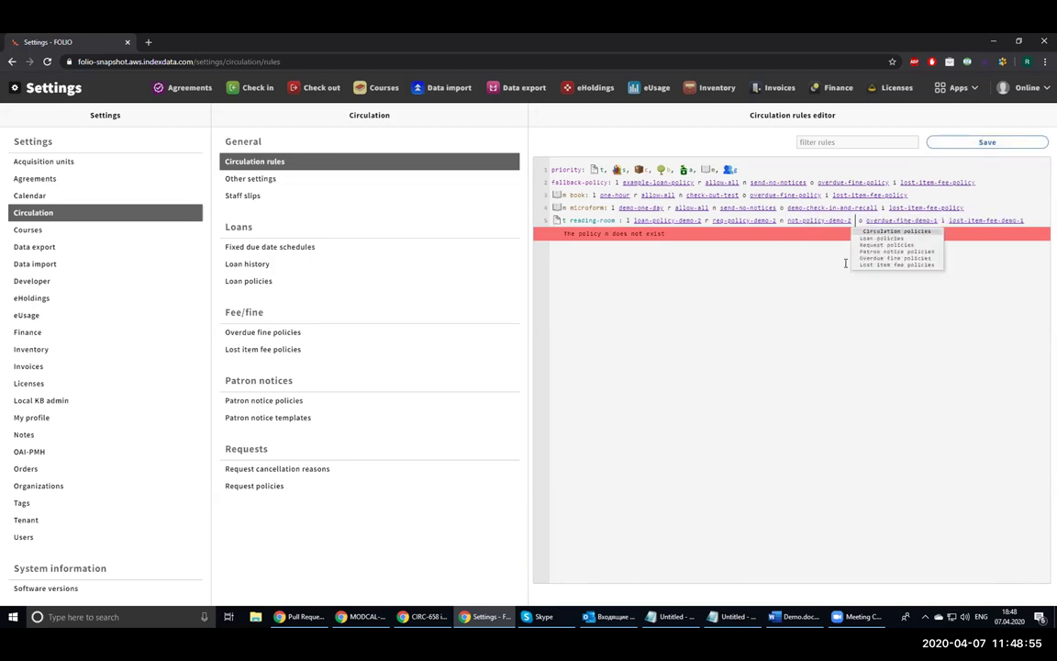
left_click(955, 142)
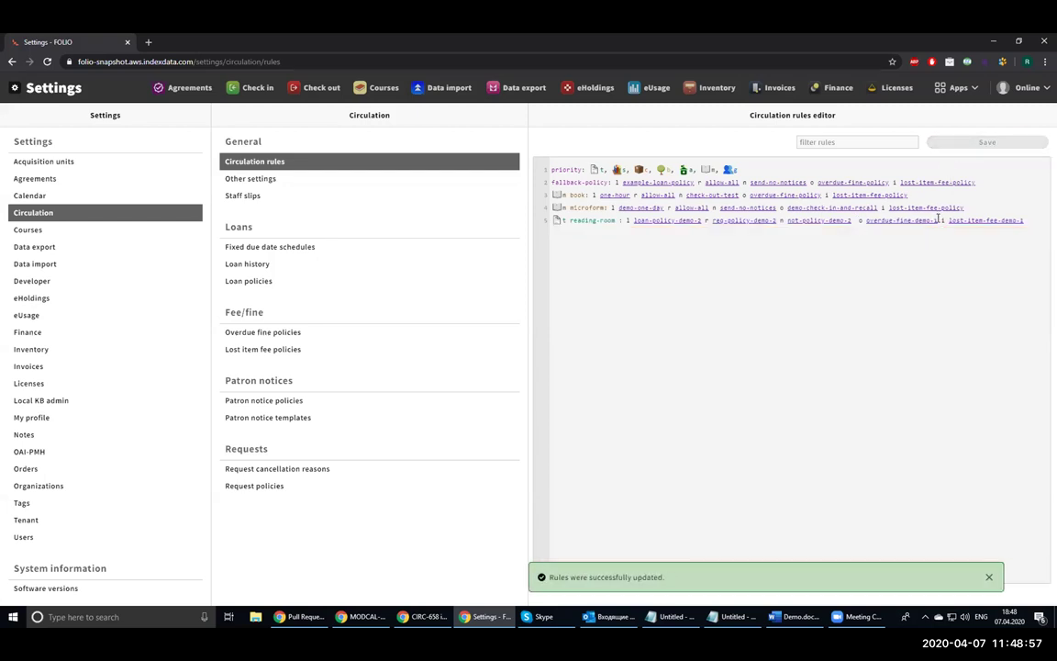
Try to save the circulation rules with the reading-room rule's overdue fine policy name reduced to over
left_click_drag(937, 220, 882, 222)
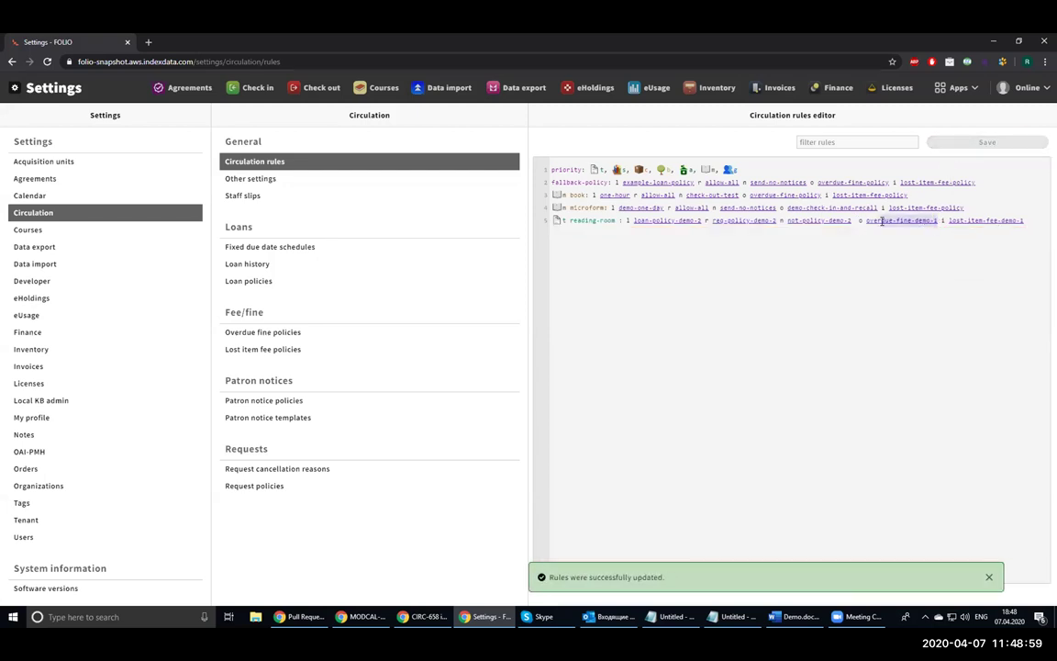
type("over")
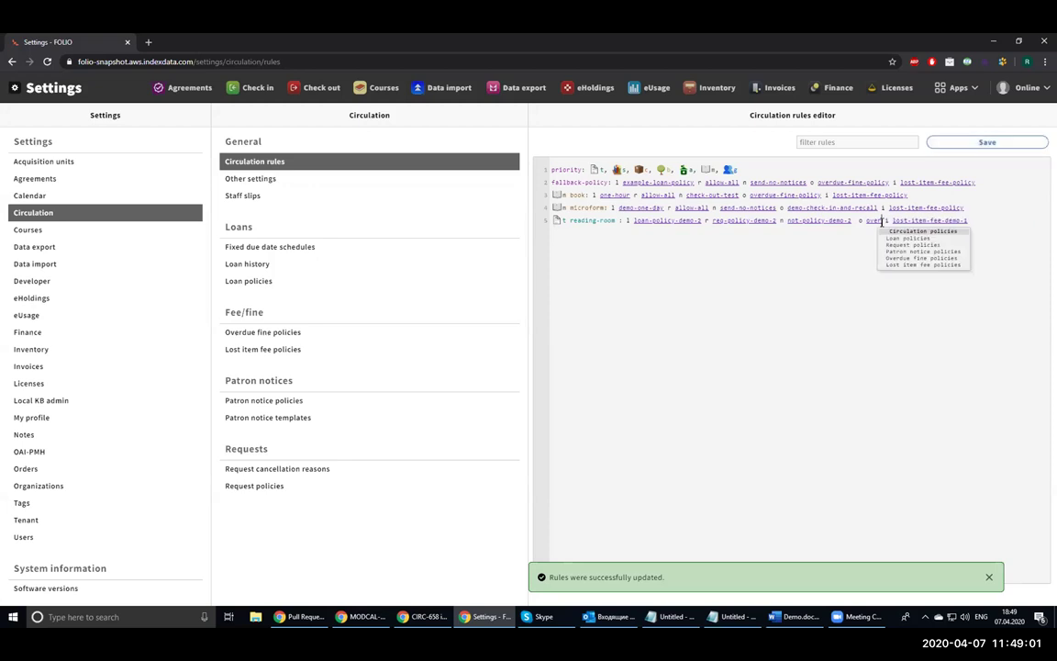
left_click(1000, 144)
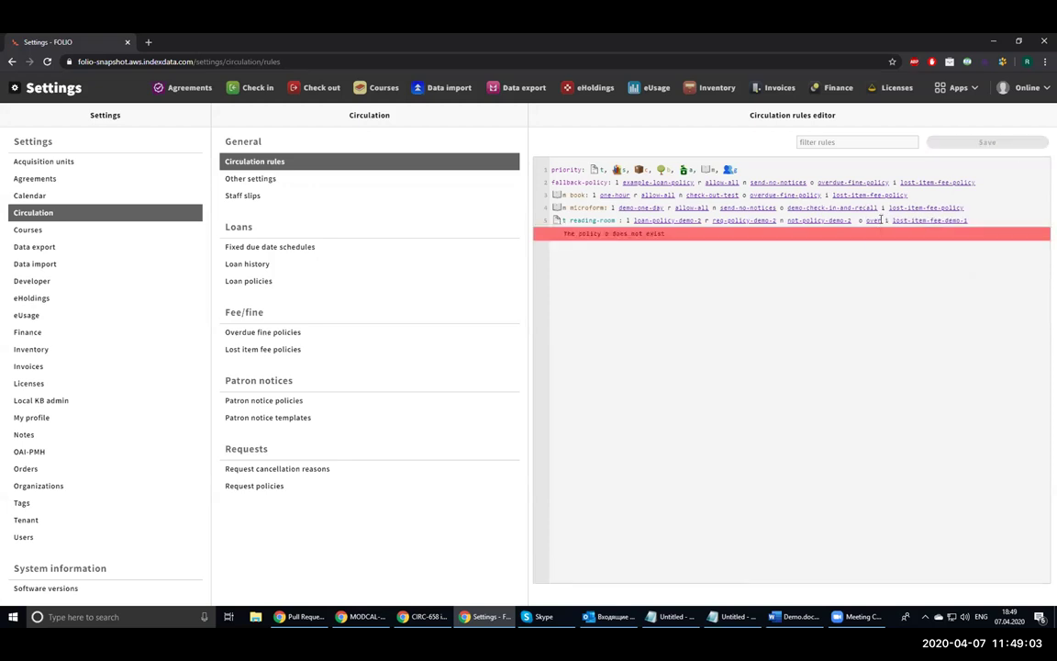
Set the reading-room rule's overdue fine policy to overdue-fine-demo-2 and save the circulation rules
key("BackSpace")
key("BackSpace")
key("BackSpace")
key("BackSpace")
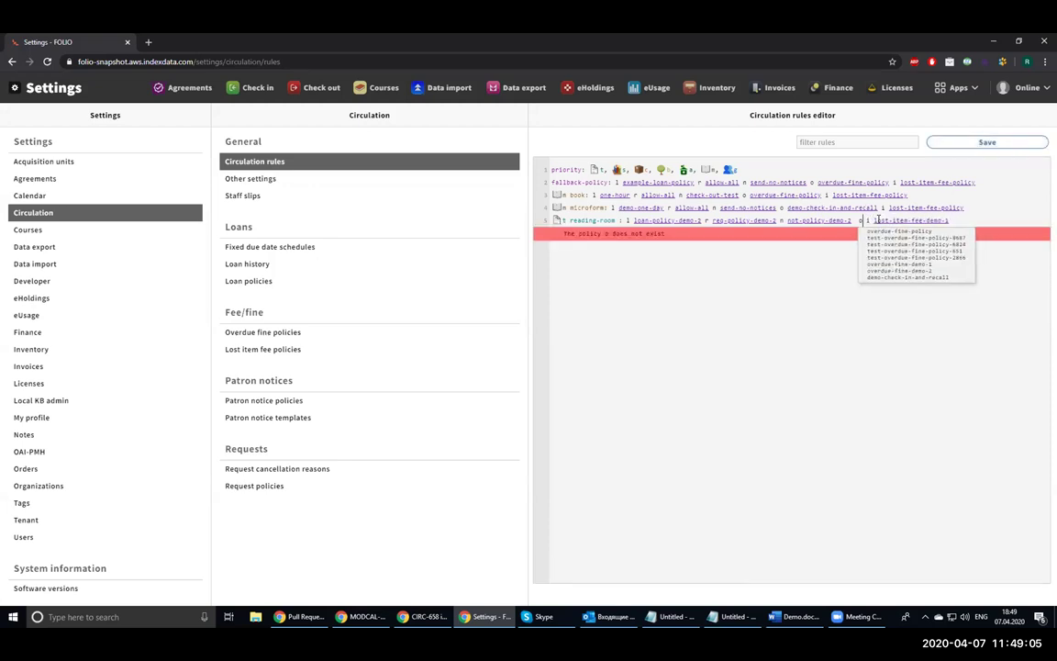
left_click(904, 270)
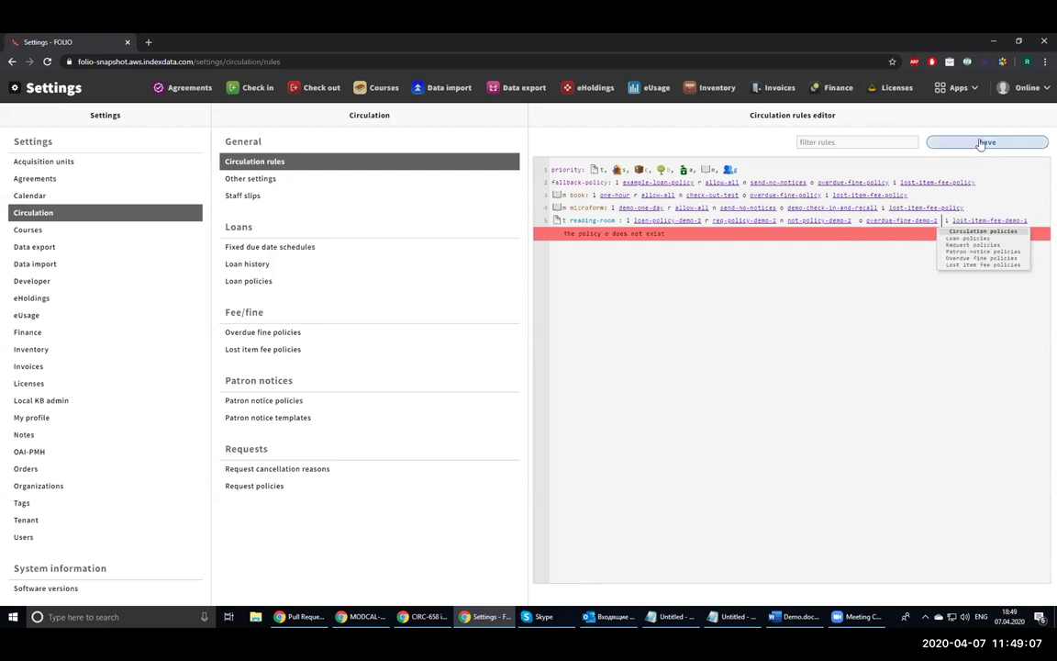
left_click(987, 142)
Try to save the circulation rules with asdfasdf as the reading-room rule's lost item fee policy
left_click_drag(1027, 220, 952, 221)
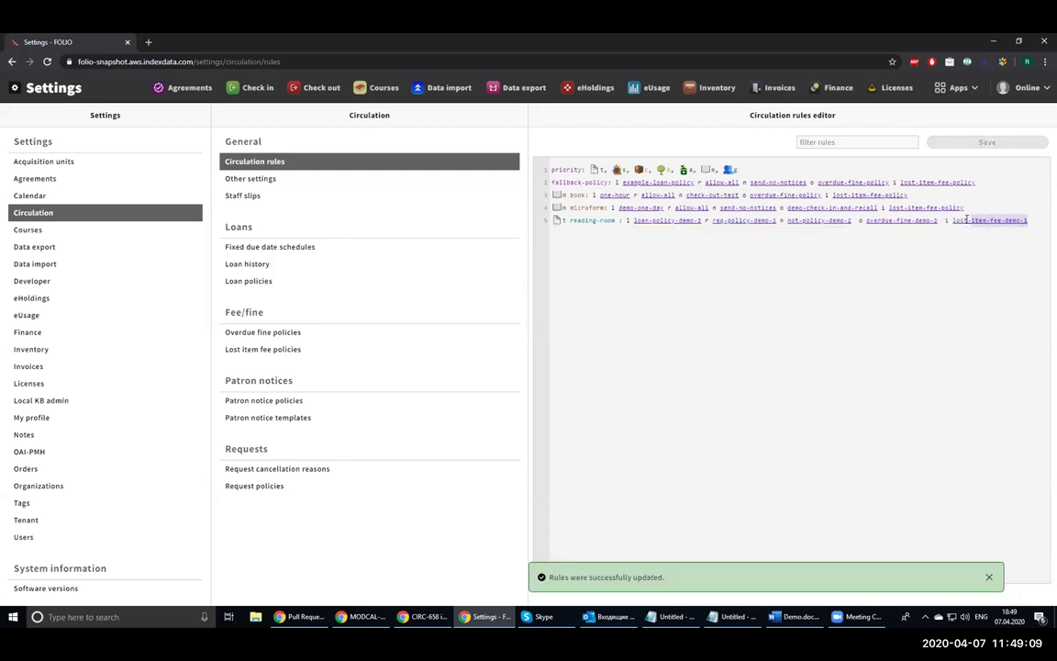
key("BackSpace")
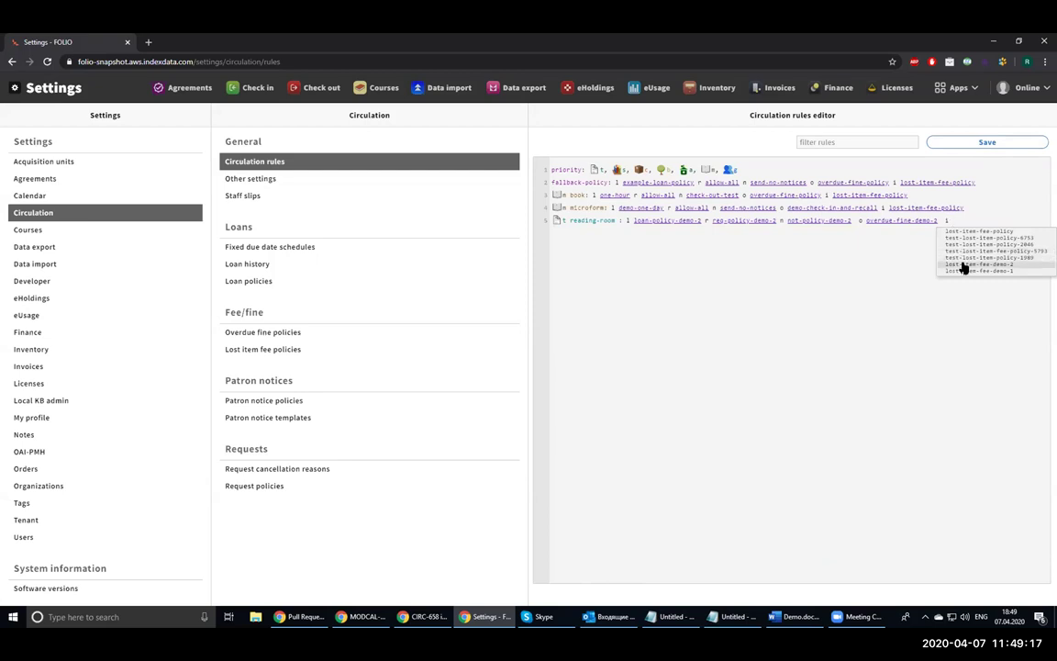
type("asdfasdf")
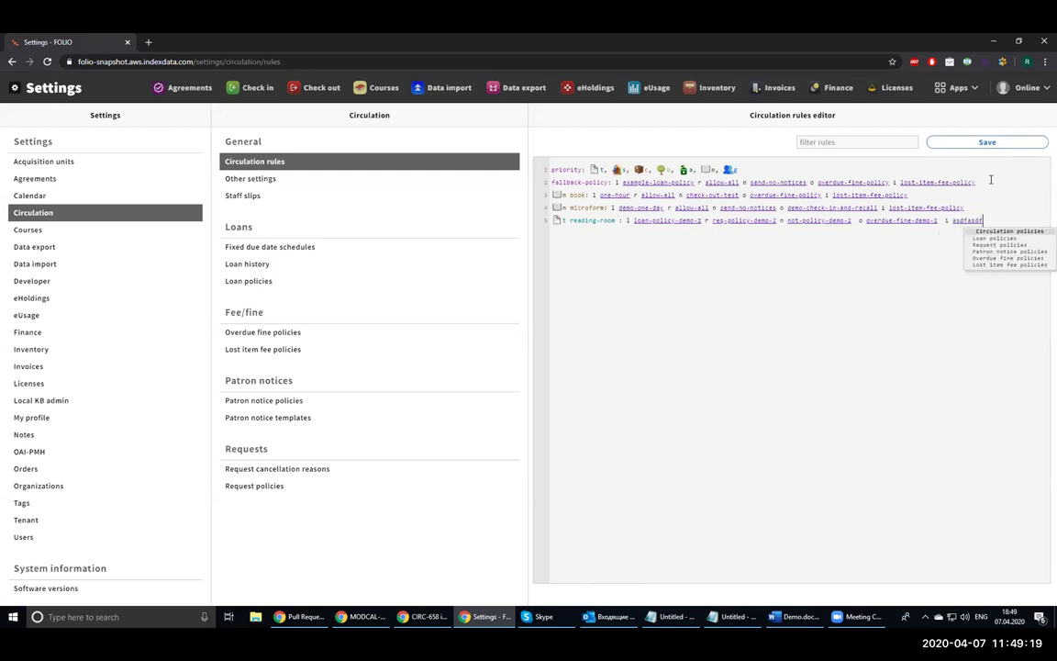
left_click(992, 142)
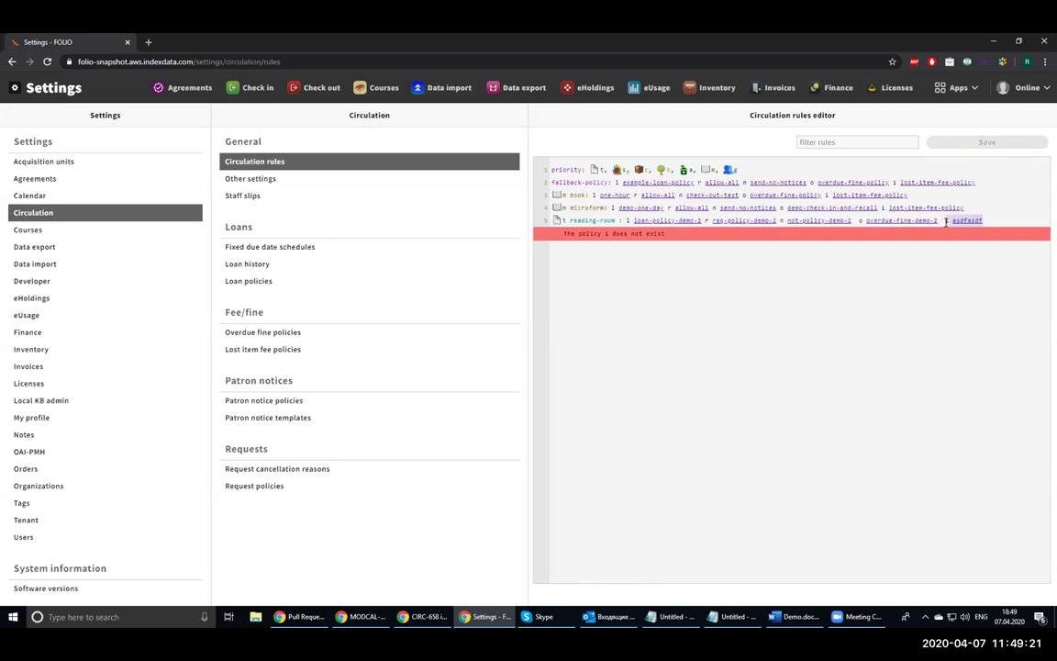
Set the reading-room rule's lost item fee policy to lost-item-fee-demo-2 and save the circulation rules
key("BackSpace")
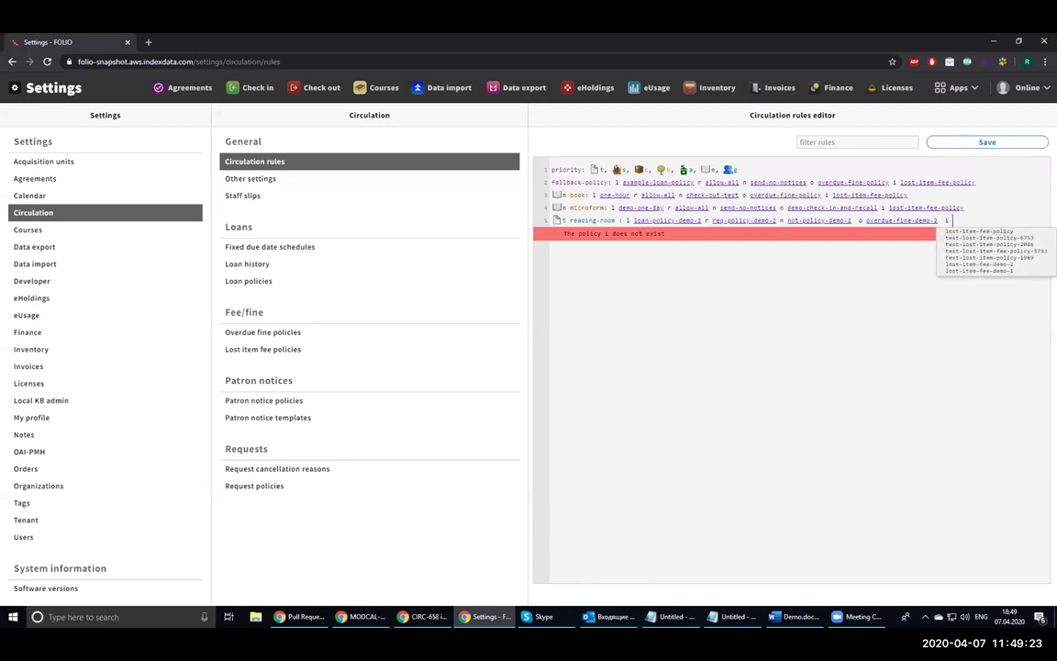
key("Down")
key("Down")
key("Down")
key("Down")
key("Down")
key("Down")
key("Return")
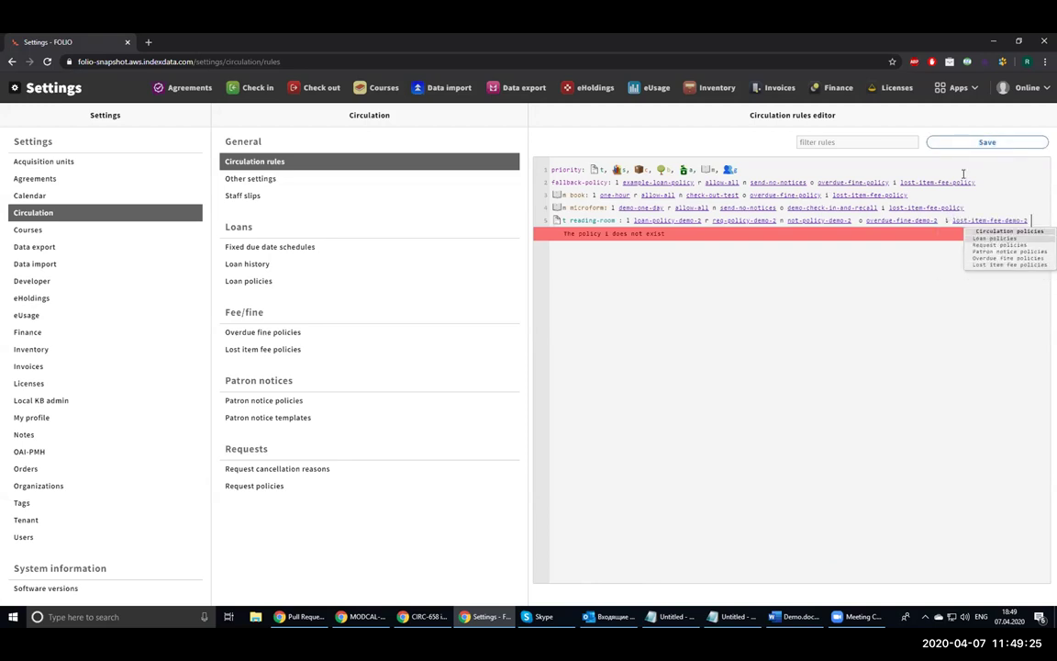
left_click(987, 142)
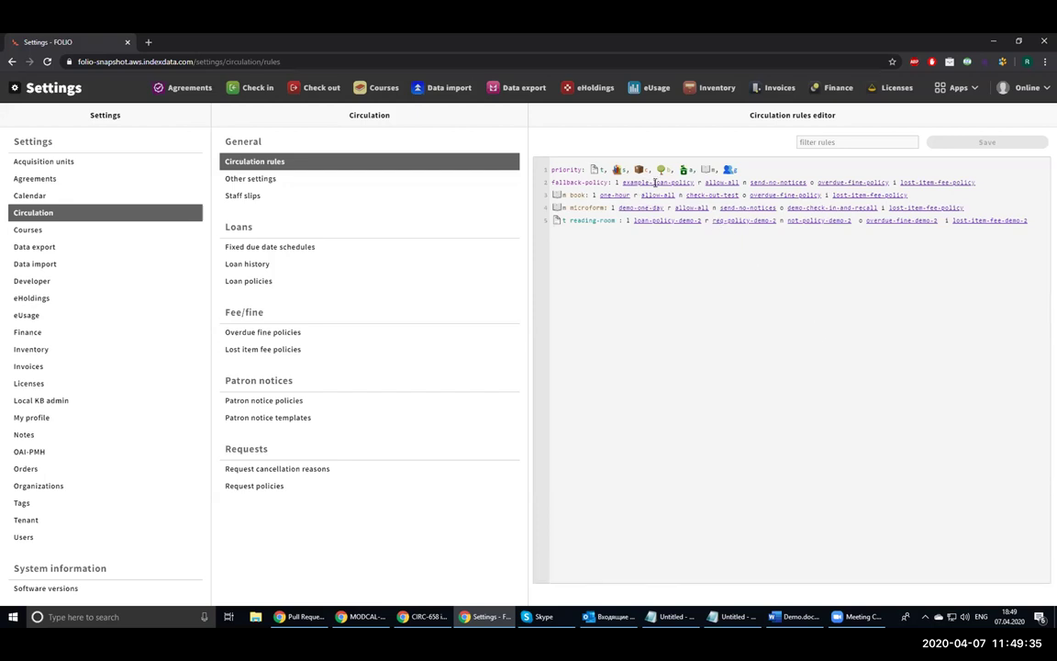
Try to save the circulation rules with asdfasdf as the book rule's loan policy
left_click(624, 197)
key("BackSpace")
key("BackSpace")
key("BackSpace")
key("BackSpace")
key("BackSpace")
key("BackSpace")
key("BackSpace")
key("BackSpace")
type("o")
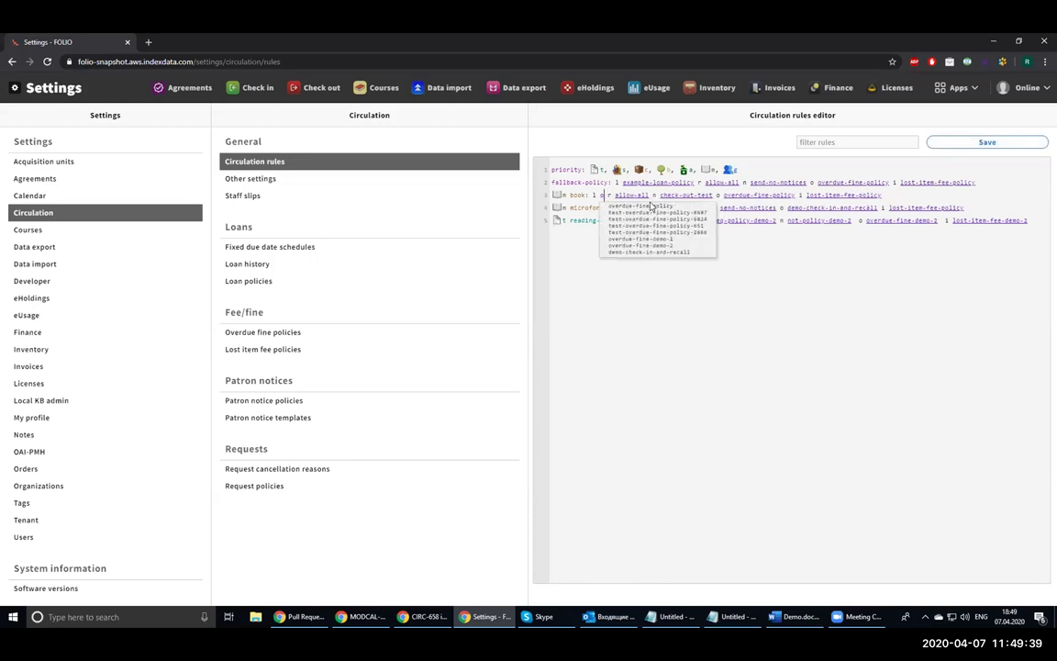
key("BackSpace")
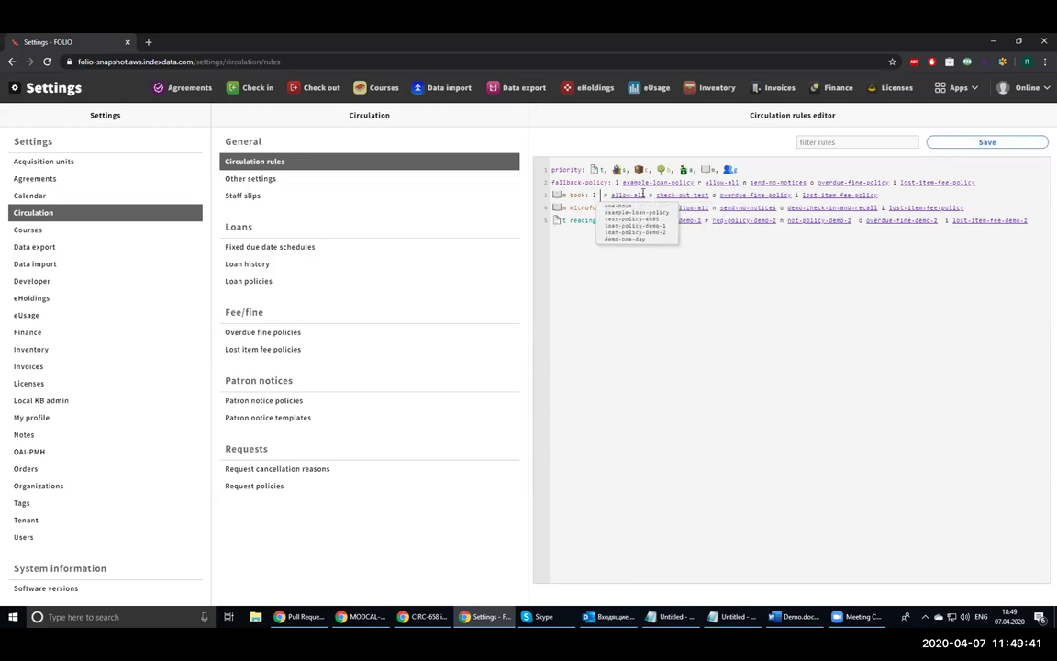
type("asdfasdf")
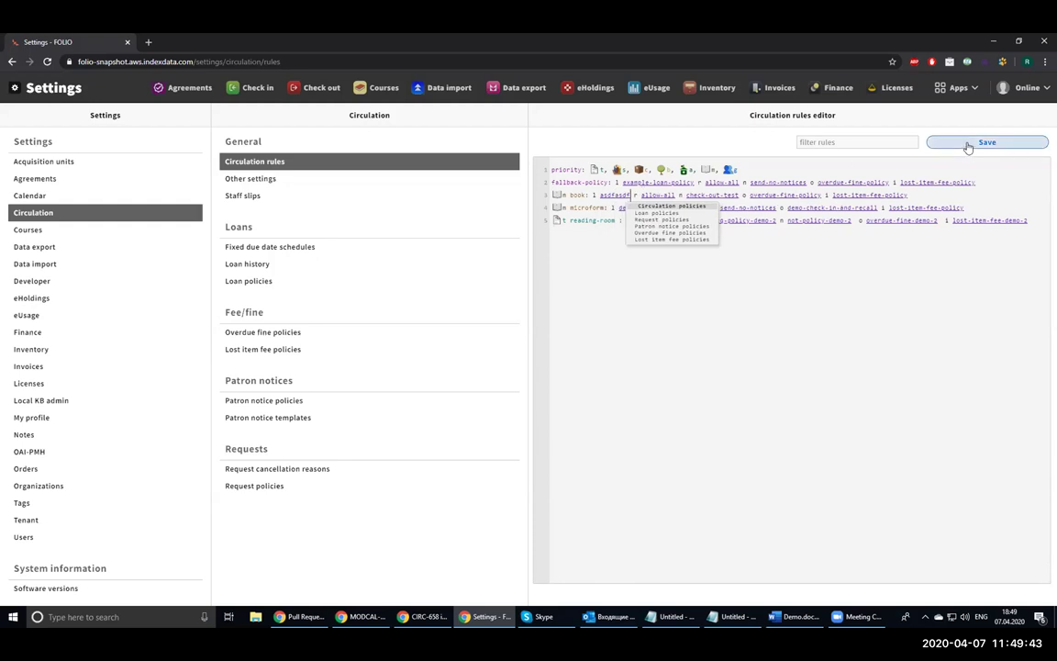
left_click(968, 144)
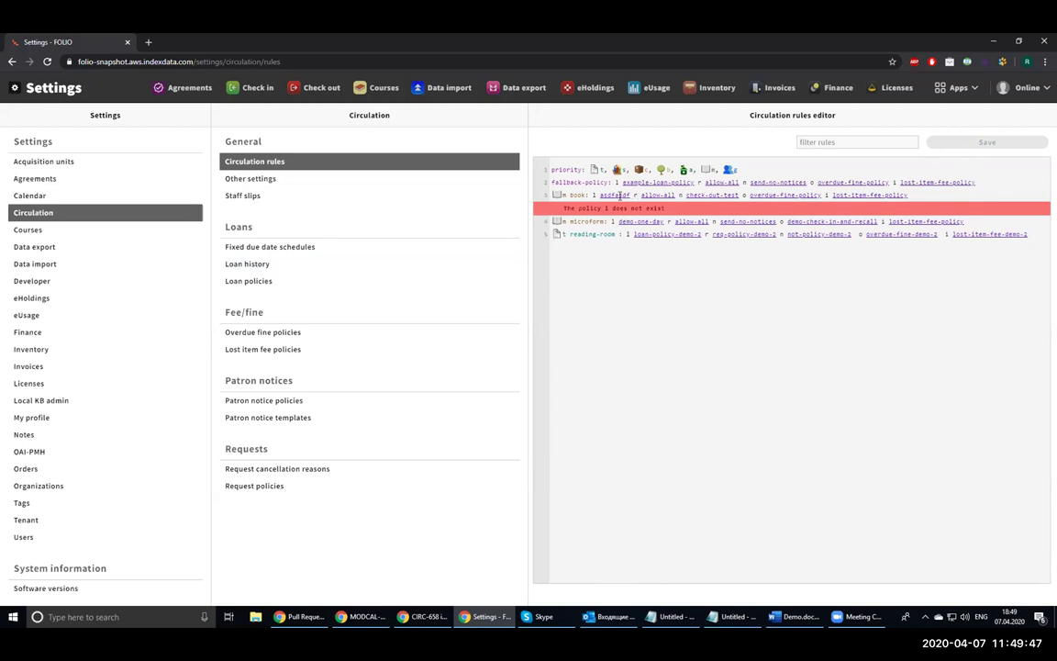
Set the book rule's loan policy to one-hour and save the circulation rules
left_click_drag(563, 208, 666, 208)
left_click(669, 208)
left_click(630, 194)
key("BackSpace")
key("BackSpace")
key("BackSpace")
key("BackSpace")
key("BackSpace")
key("BackSpace")
key("BackSpace")
key("BackSpace")
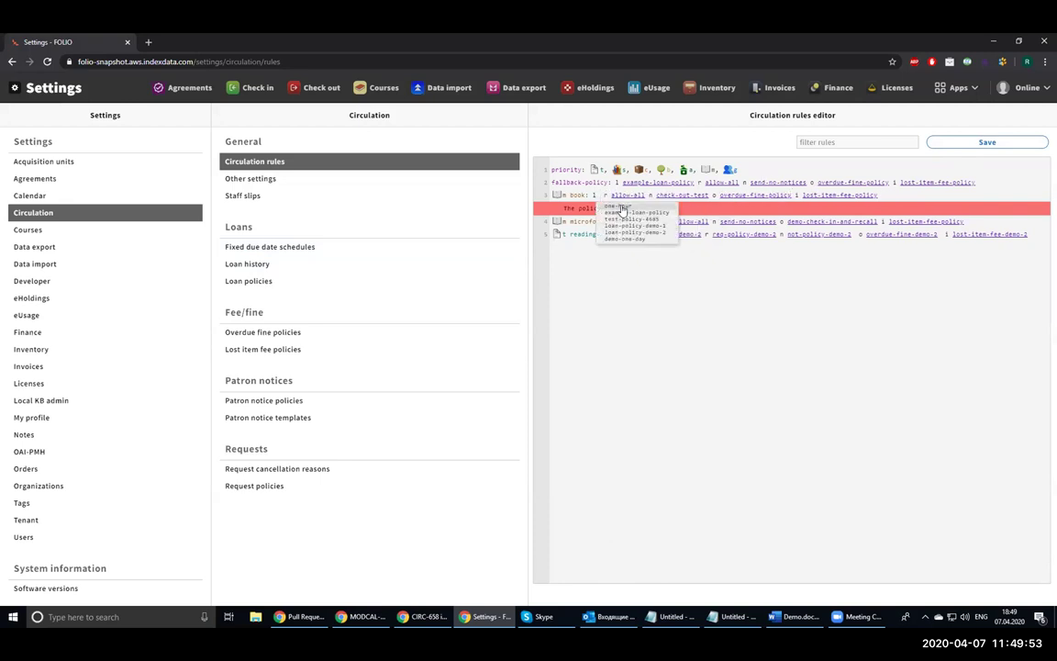
left_click(620, 207)
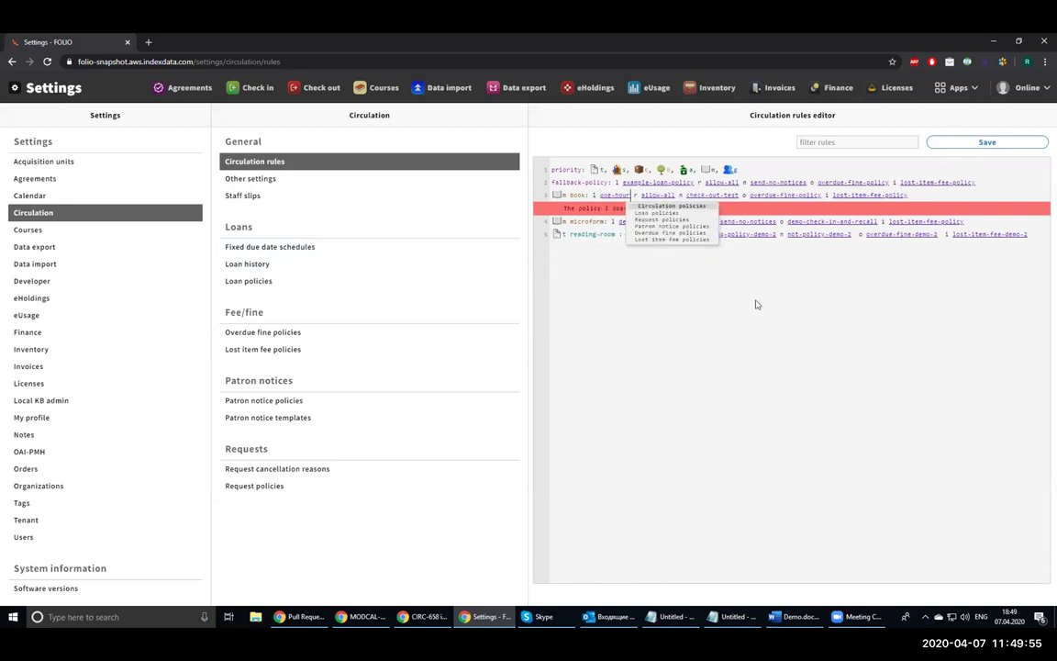
left_click(938, 142)
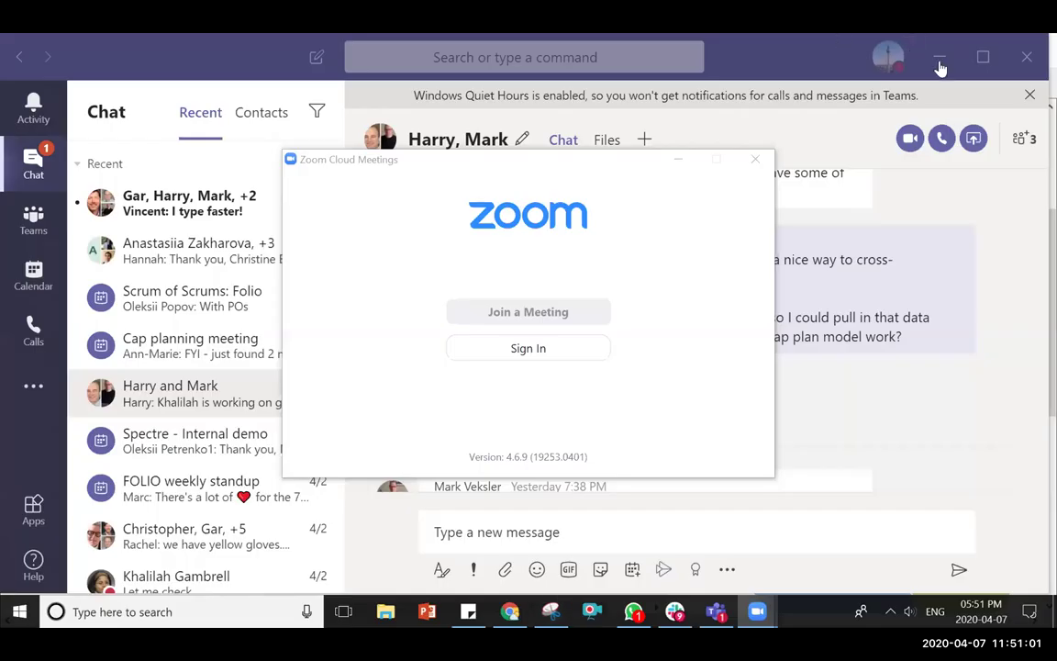
left_click(939, 62)
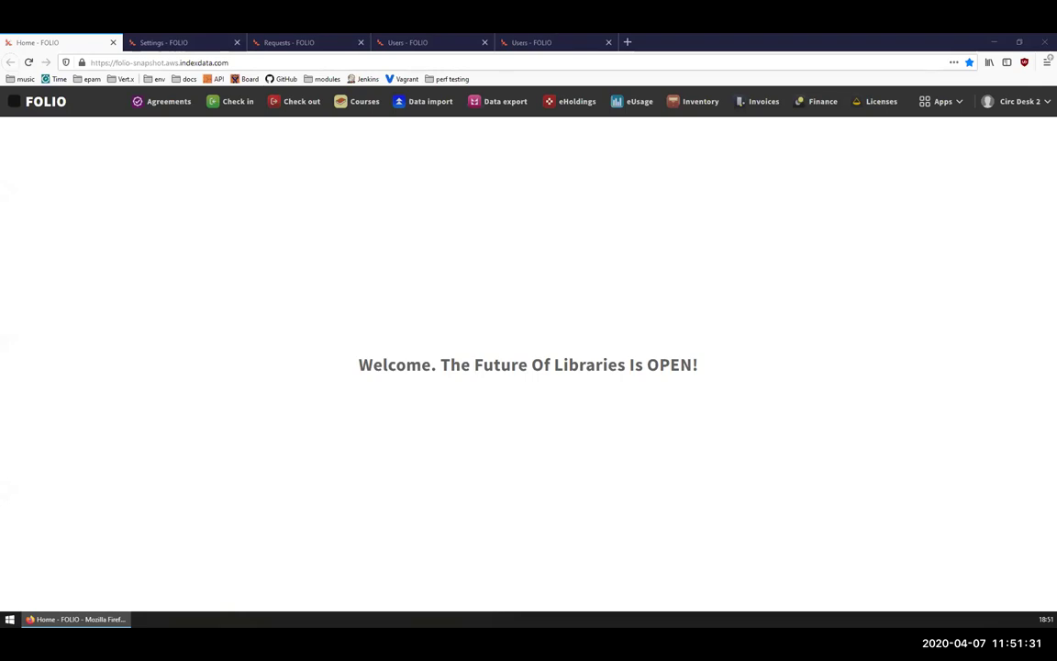
Close the Home page and open the [DEMO] check-in and recall overdue fine policy in the circulation settings
middle_click(75, 43)
left_click(293, 348)
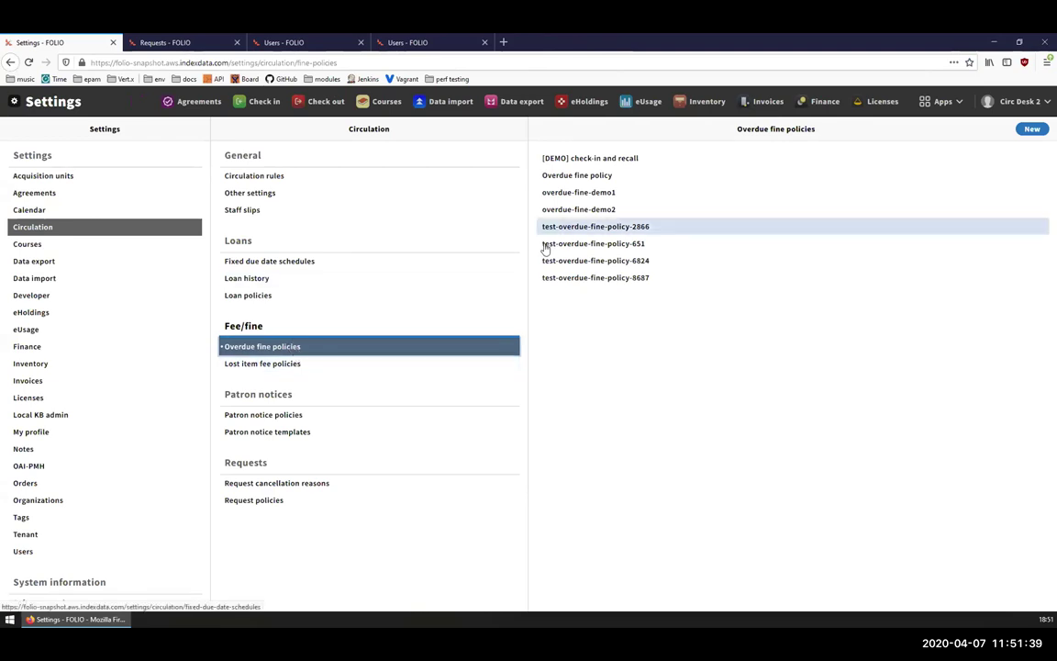
left_click(672, 159)
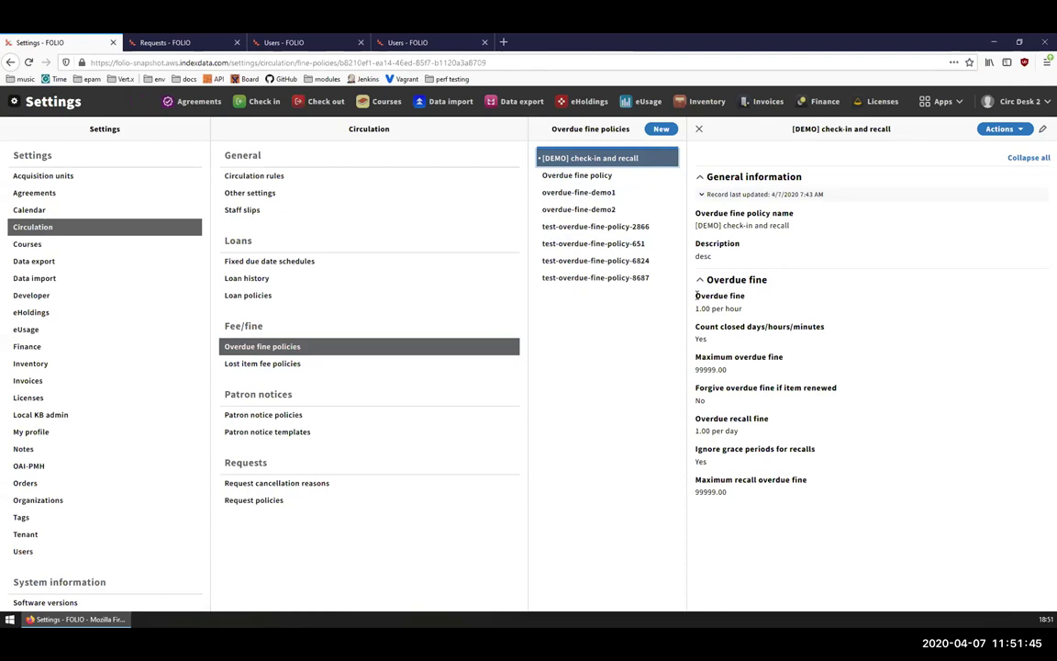
Examine the policy's overdue fine, overdue recall fine, closed-days counting, renewal forgiveness and recall grace period settings
left_click(728, 308)
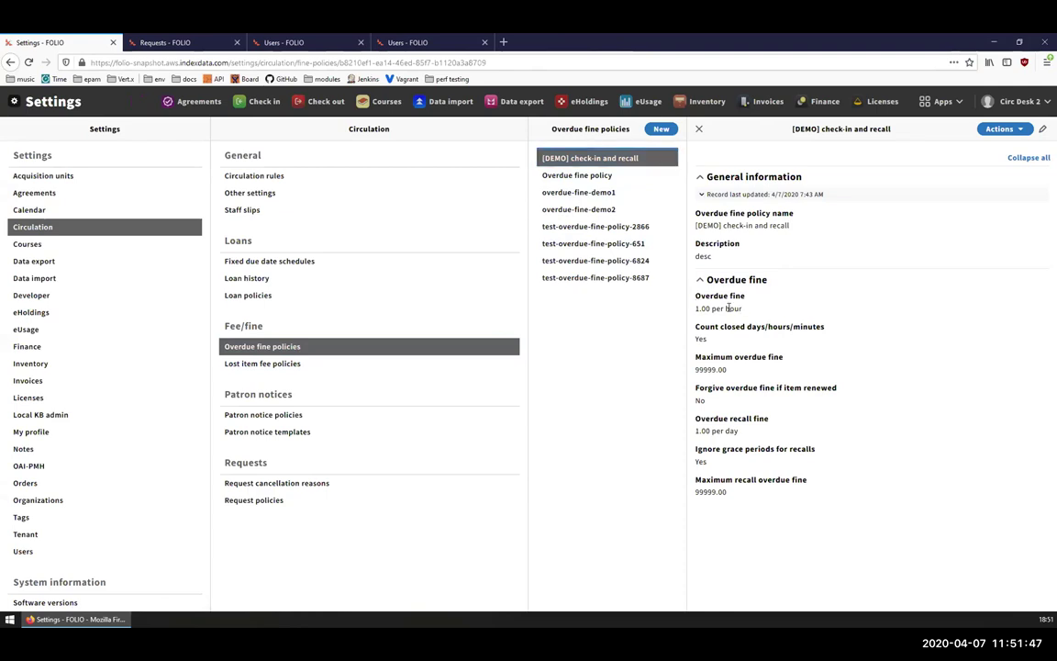
left_click_drag(727, 308, 695, 296)
left_click(697, 299)
left_click_drag(740, 432, 705, 420)
left_click(697, 418)
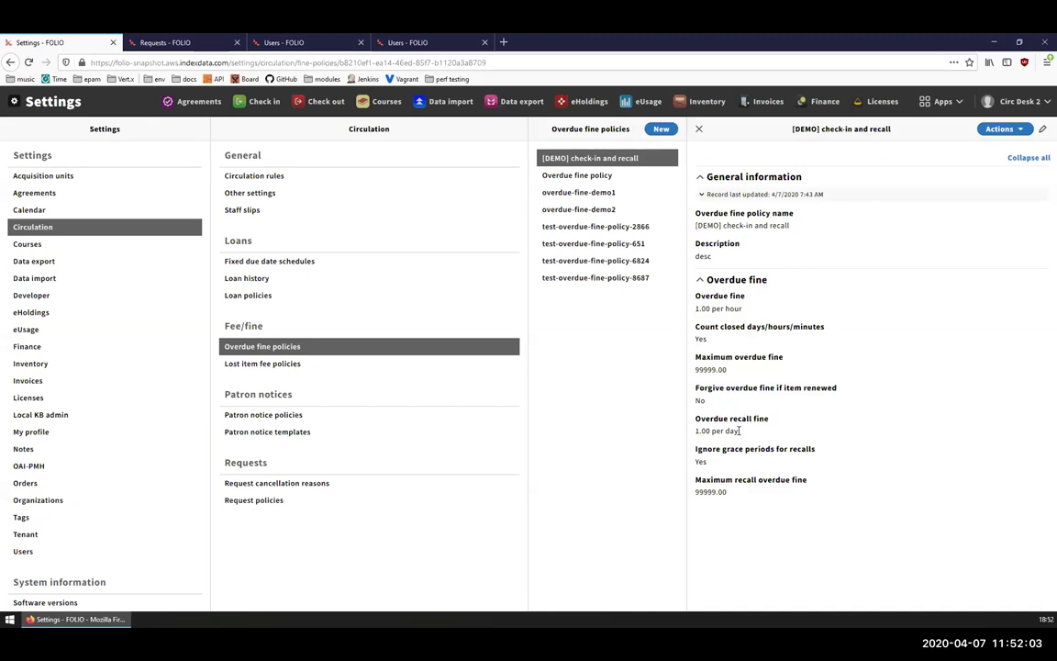
triple_click(725, 327)
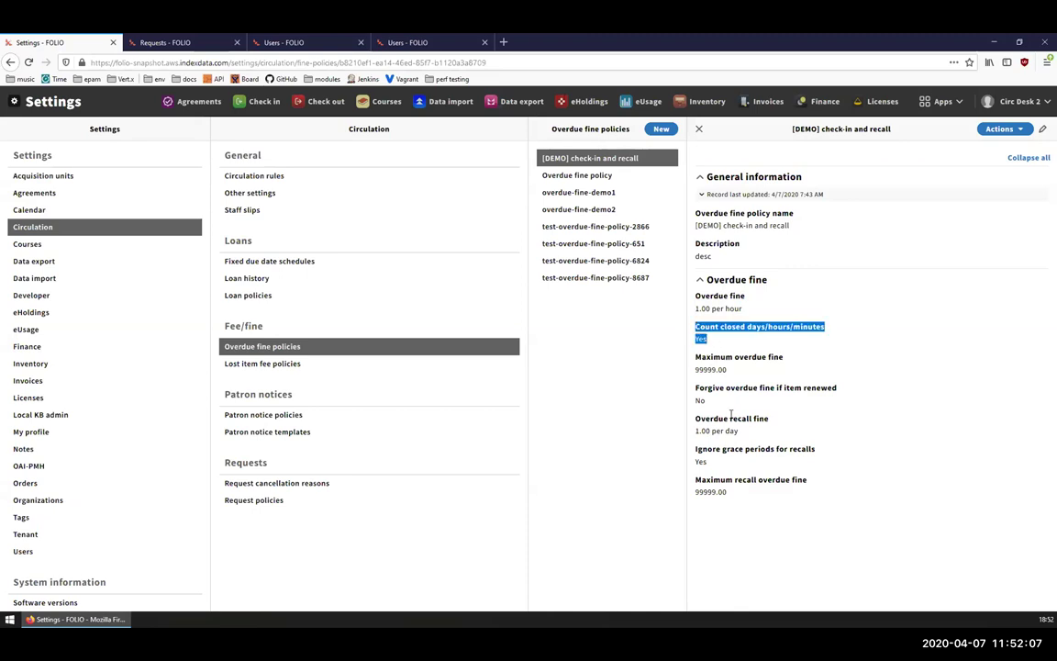
left_click_drag(705, 401, 694, 387)
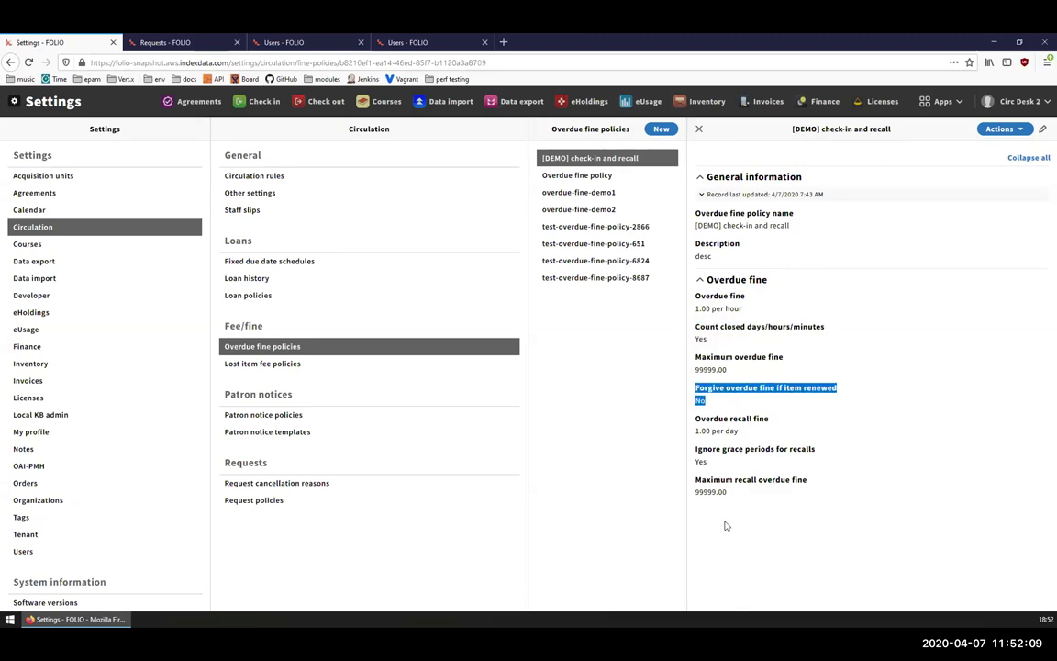
left_click_drag(694, 449, 712, 461)
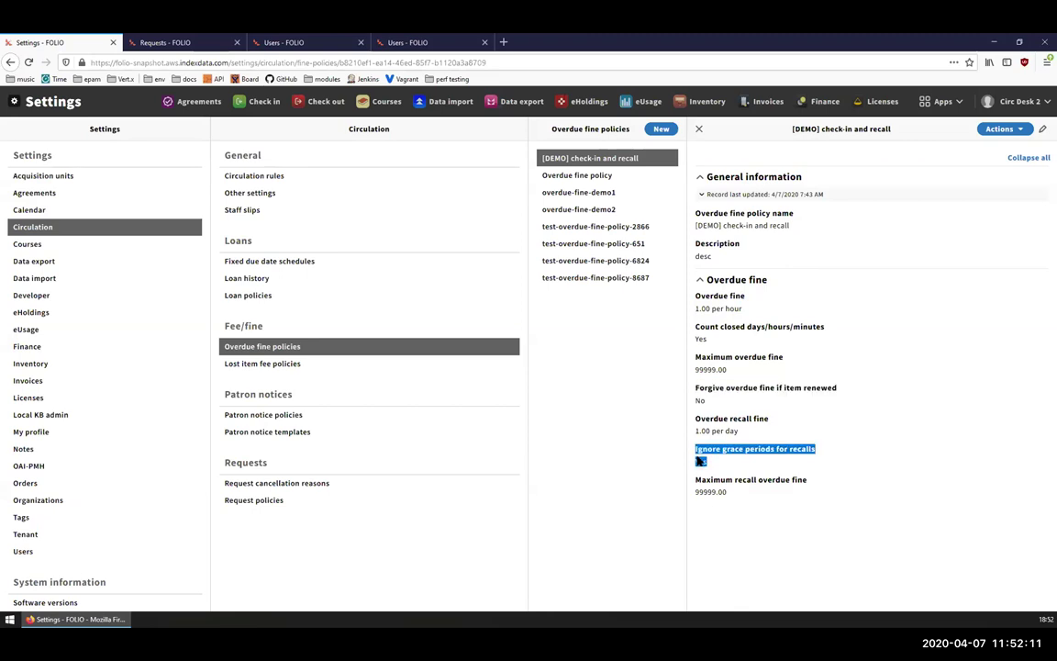
left_click(709, 467)
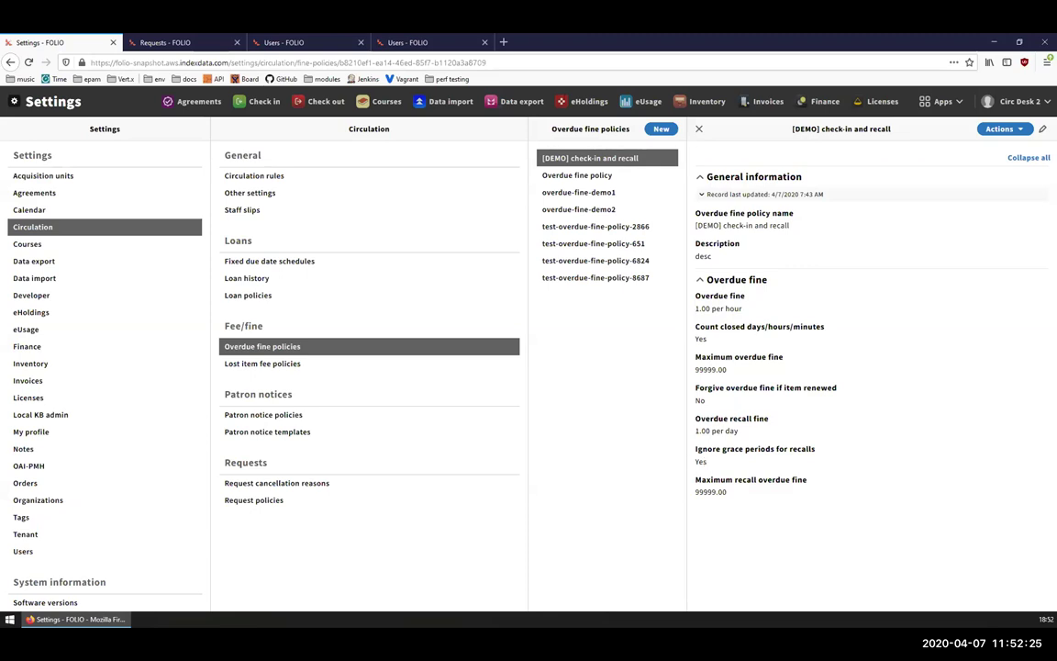
Check in the circulation rules which overdue fine policy the microform rule uses
left_click(51, 228)
left_click(260, 176)
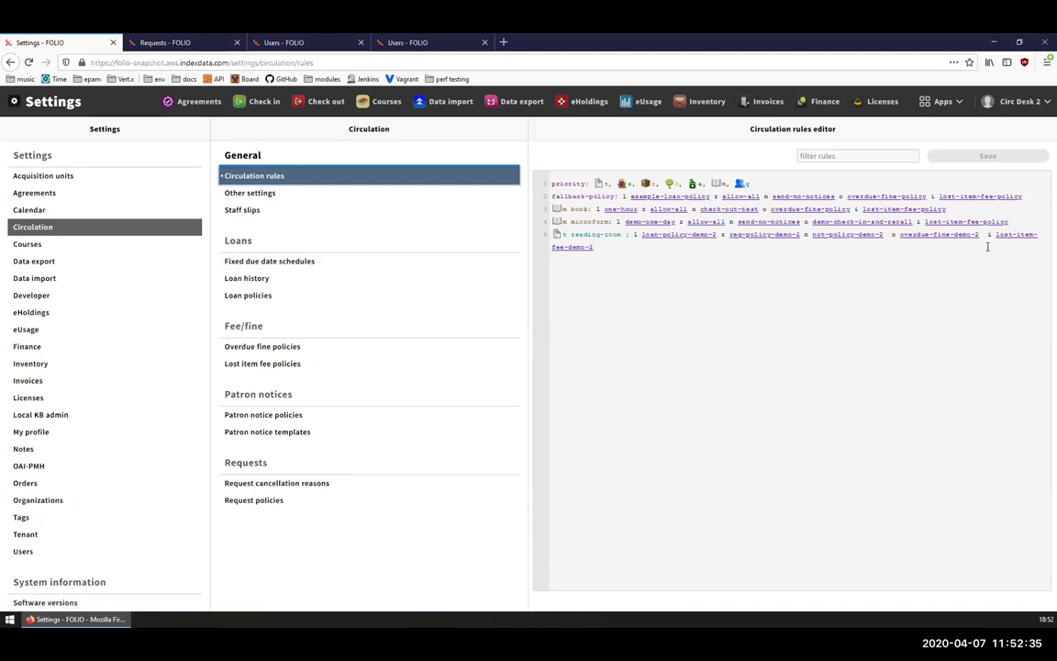
left_click(1012, 221)
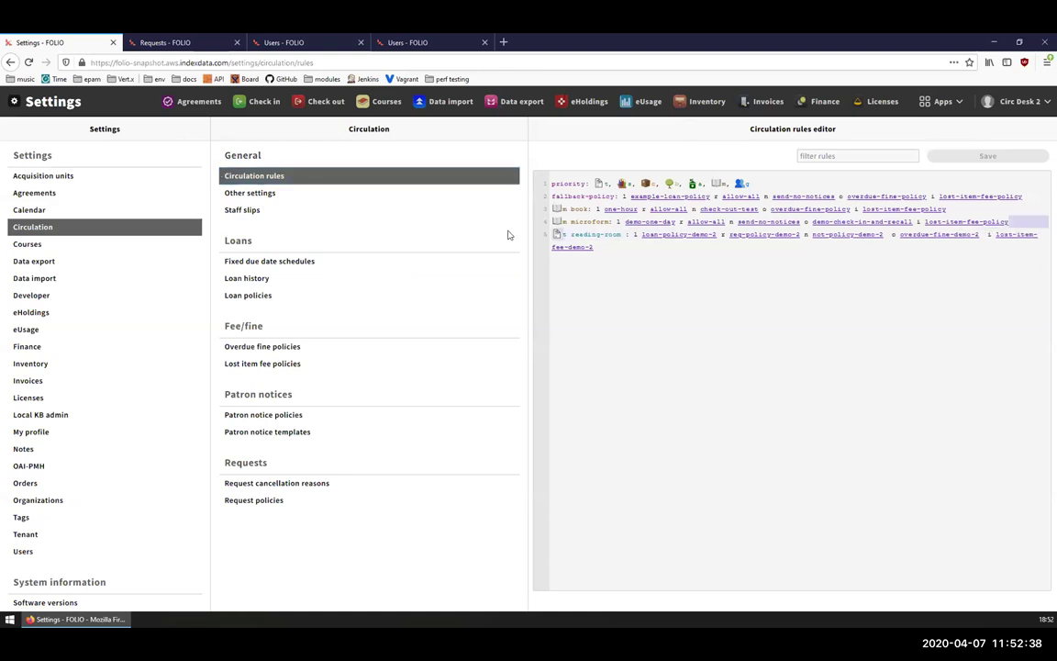
left_click(814, 222)
key("Escape")
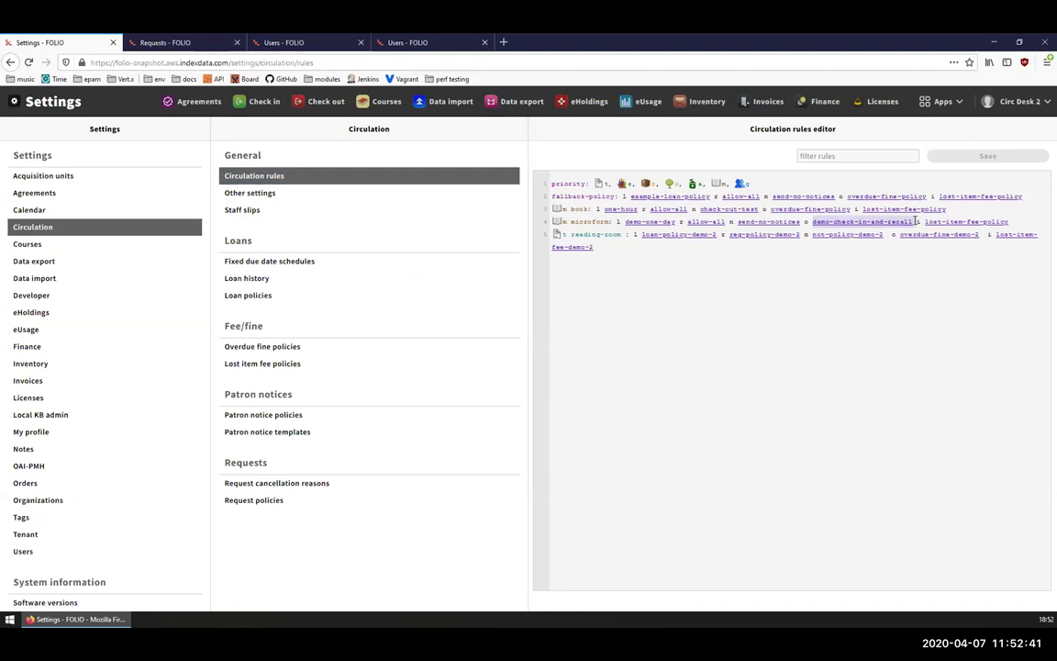
left_click(663, 244)
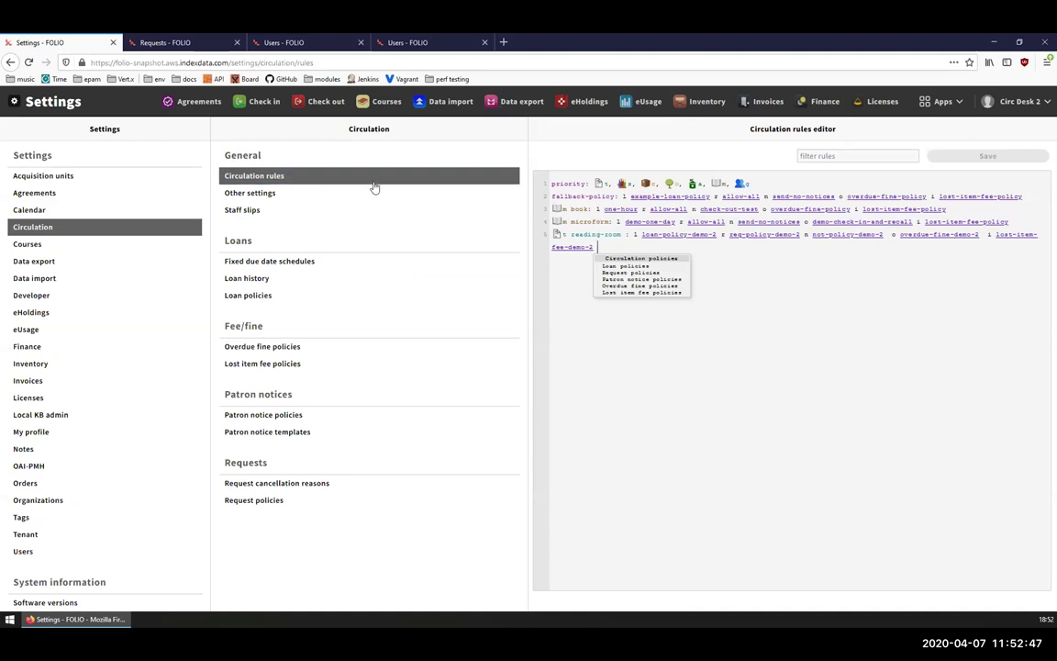
Review the fee/fine owners and the manual charges in the user settings
left_click(61, 553)
left_click(275, 296)
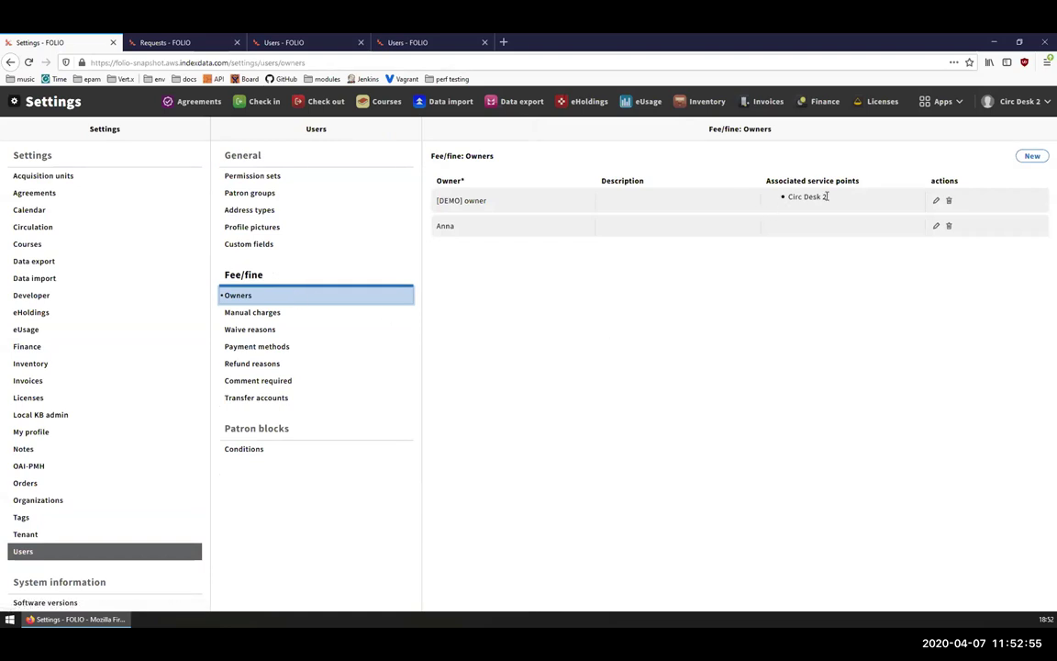
left_click(281, 313)
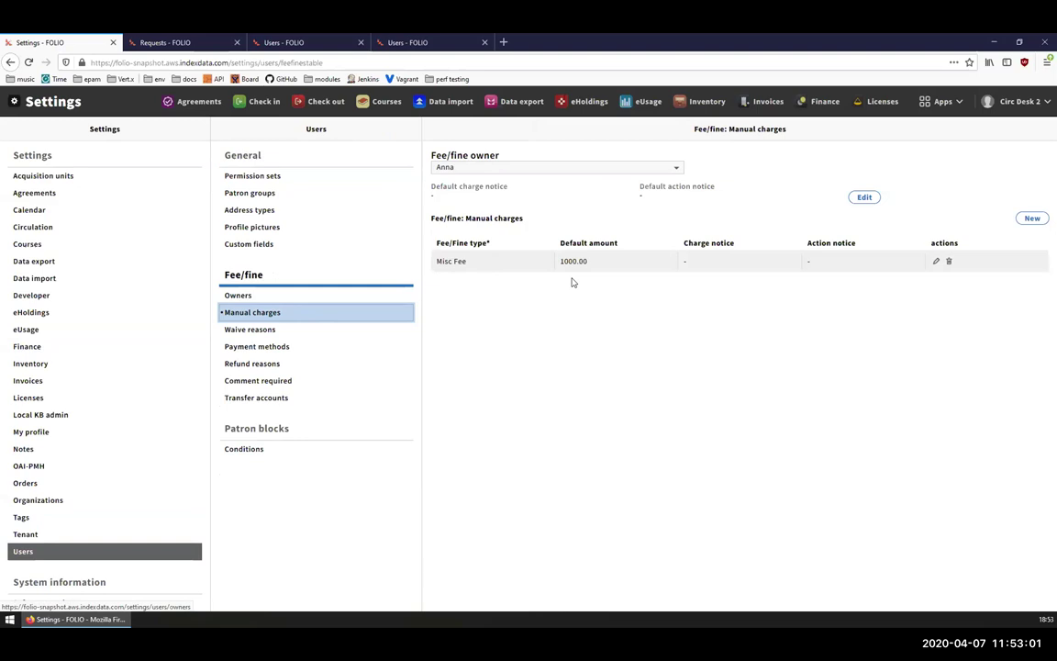
left_click(687, 261)
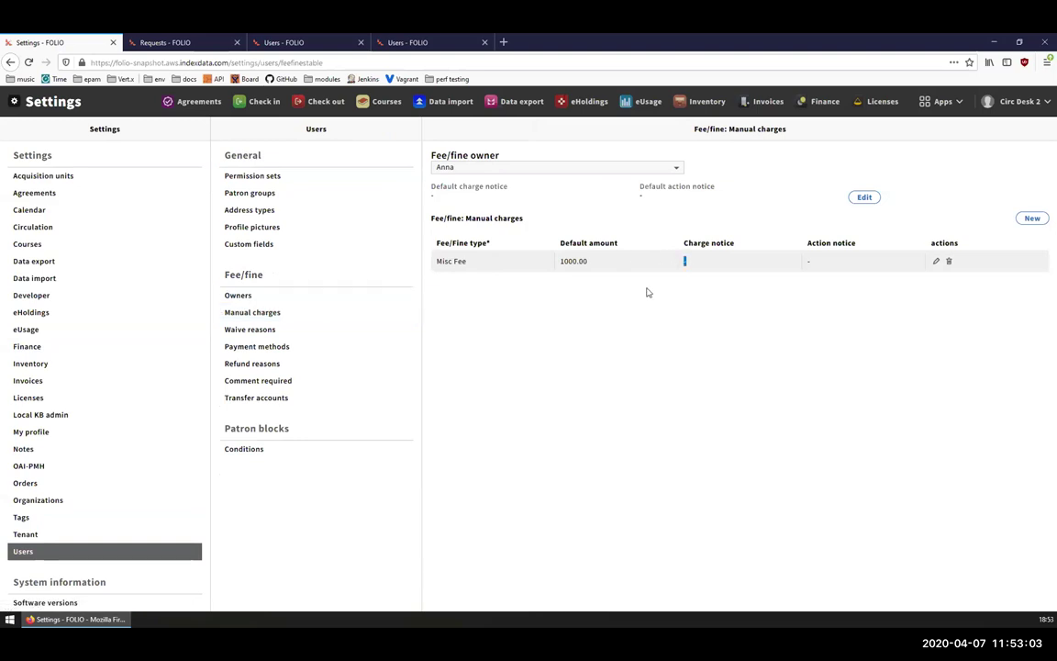
Return to the fee/fine owners and check the service point associated with [DEMO] owner
left_click(254, 298)
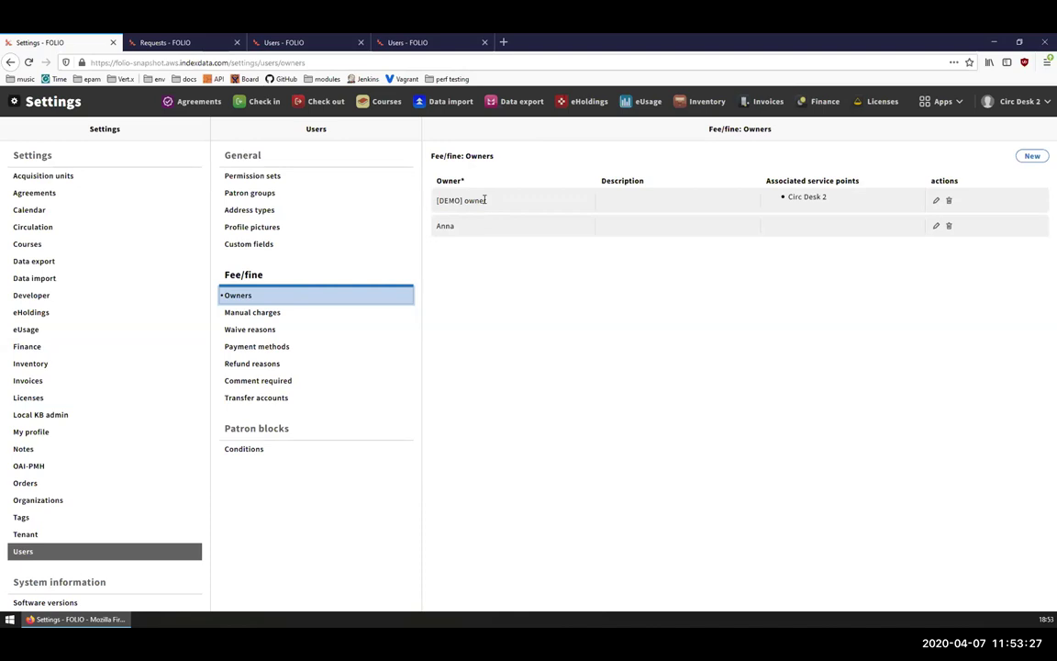
left_click(454, 199)
triple_click(454, 199)
left_click(751, 203)
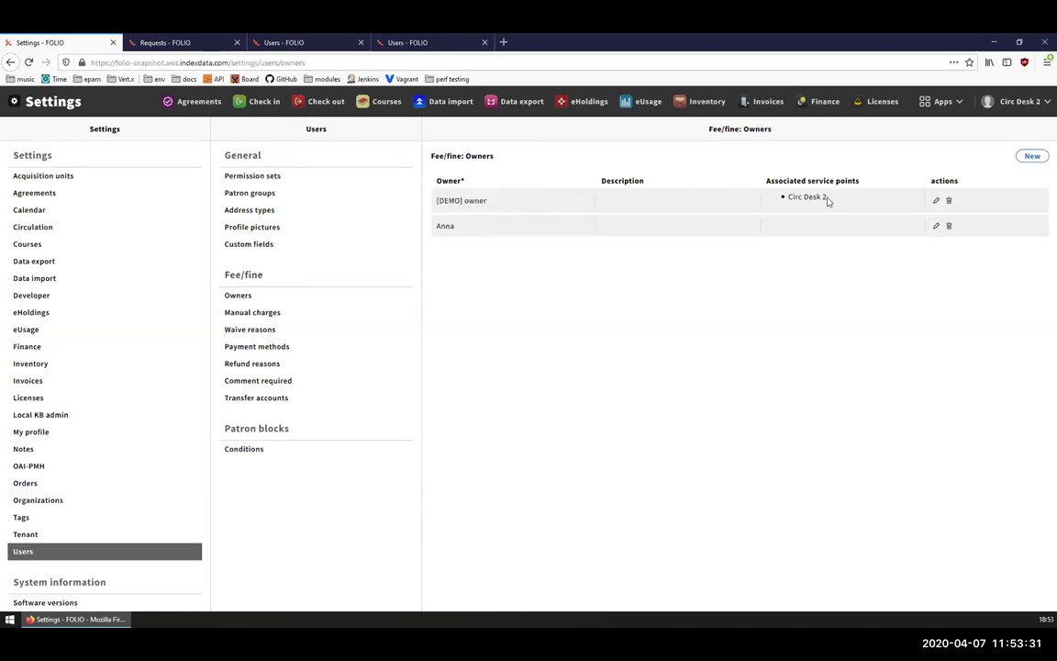
left_click_drag(827, 201, 789, 201)
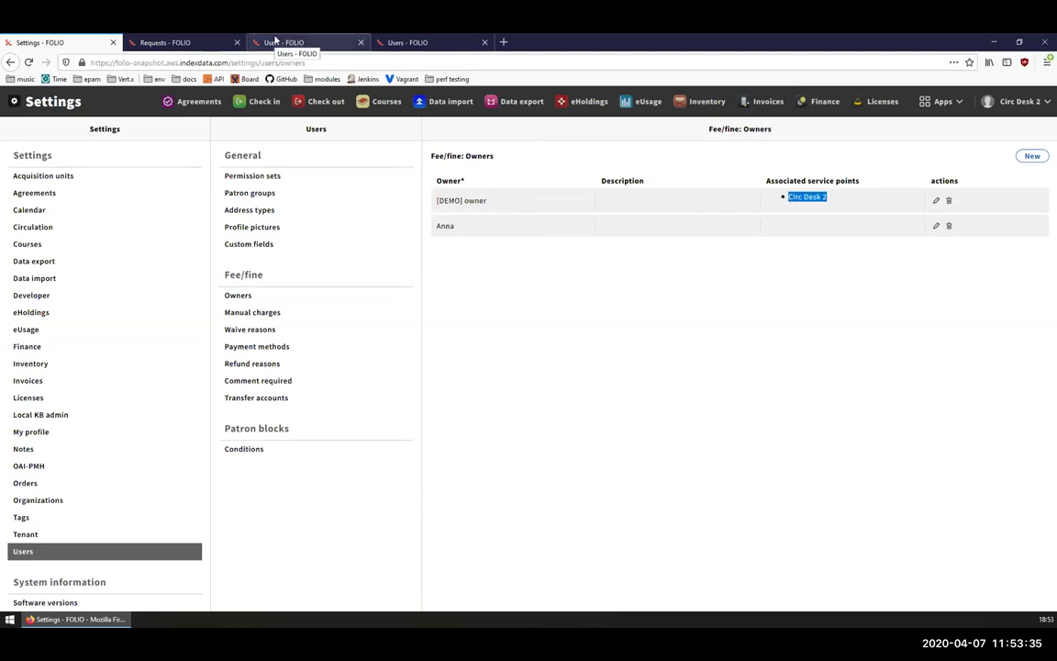
Review the faculty patron's open loans and open fees/fines
left_click(395, 40)
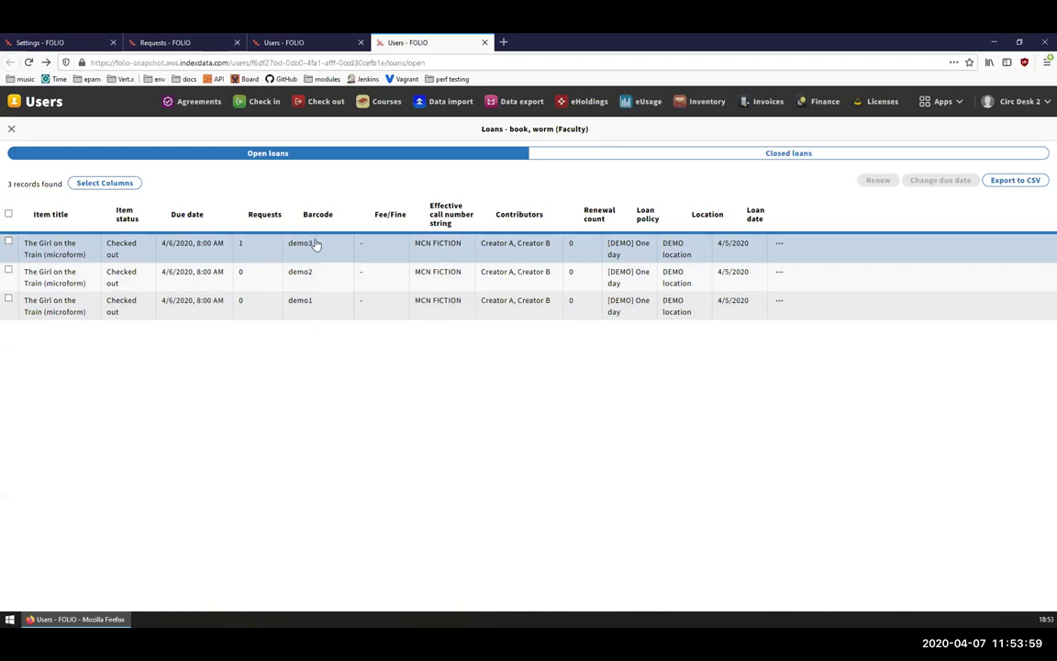
left_click(276, 44)
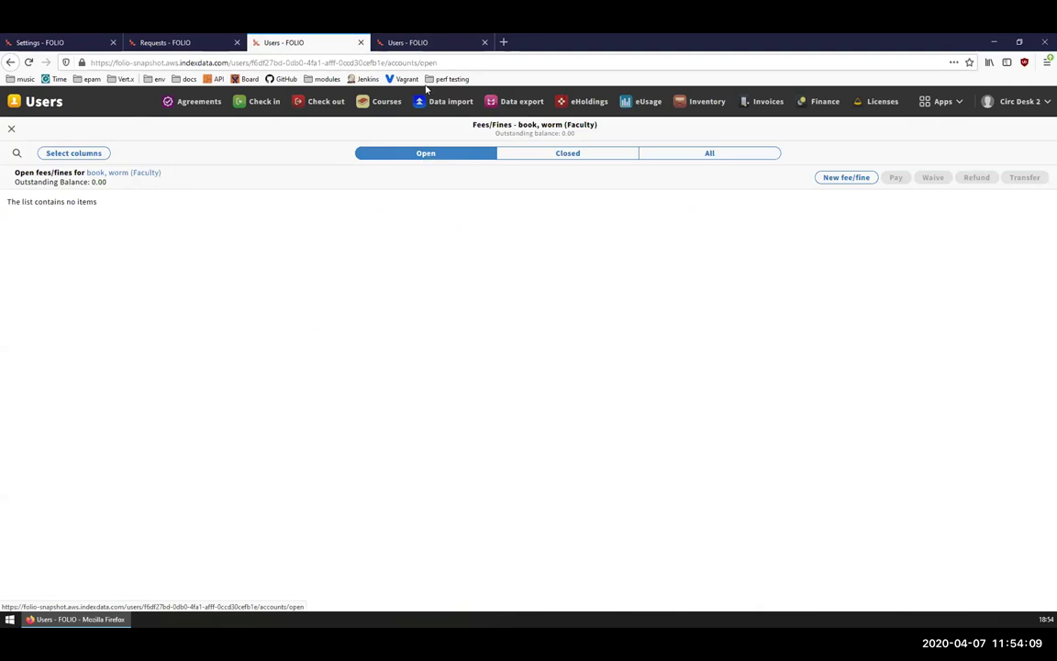
left_click(410, 39)
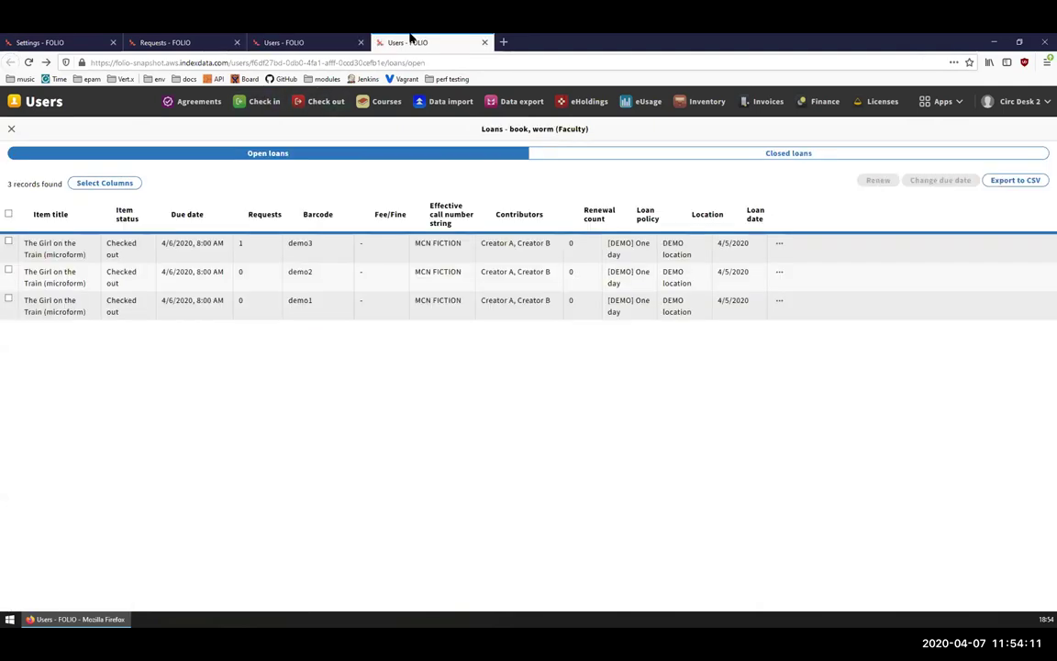
View the loan details of the item with barcode demo1 and check that item in from a separate Check in page
middle_click(268, 102)
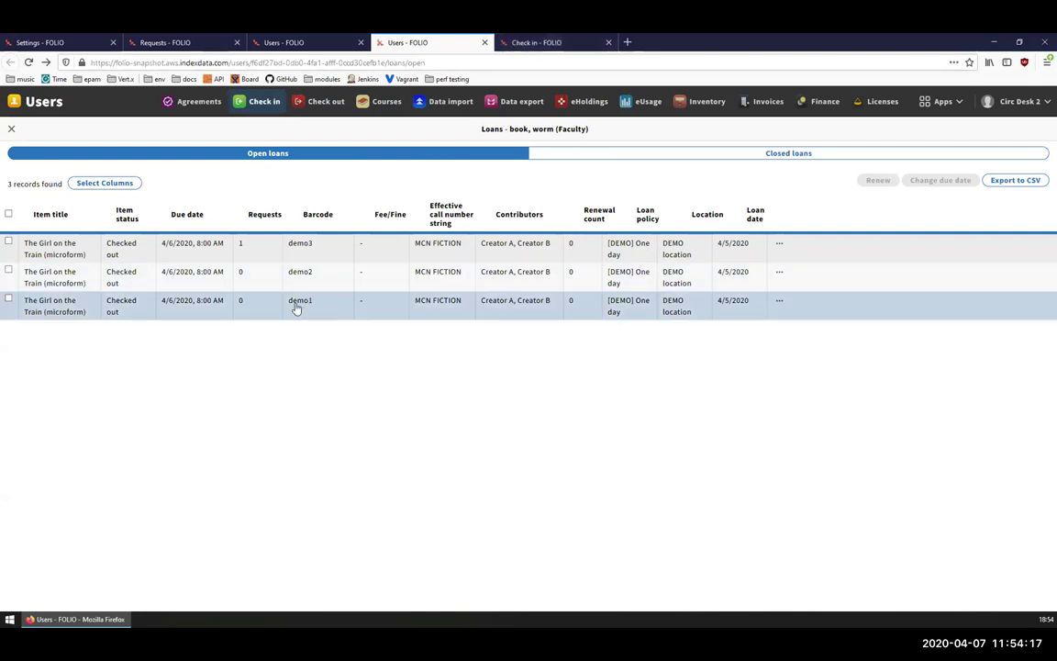
left_click(316, 304)
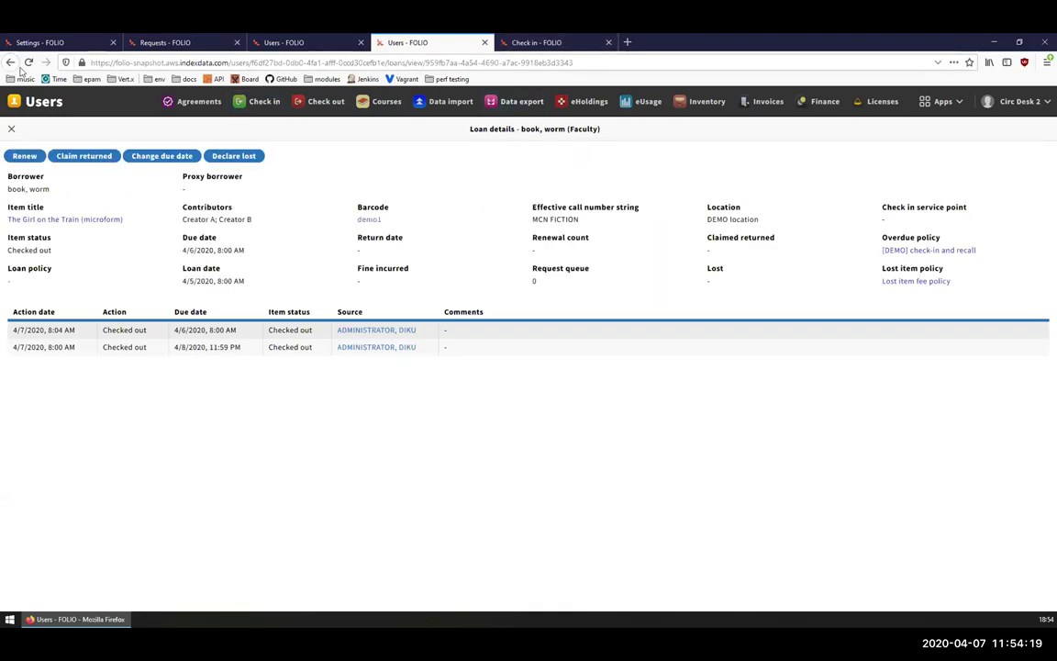
left_click(503, 40)
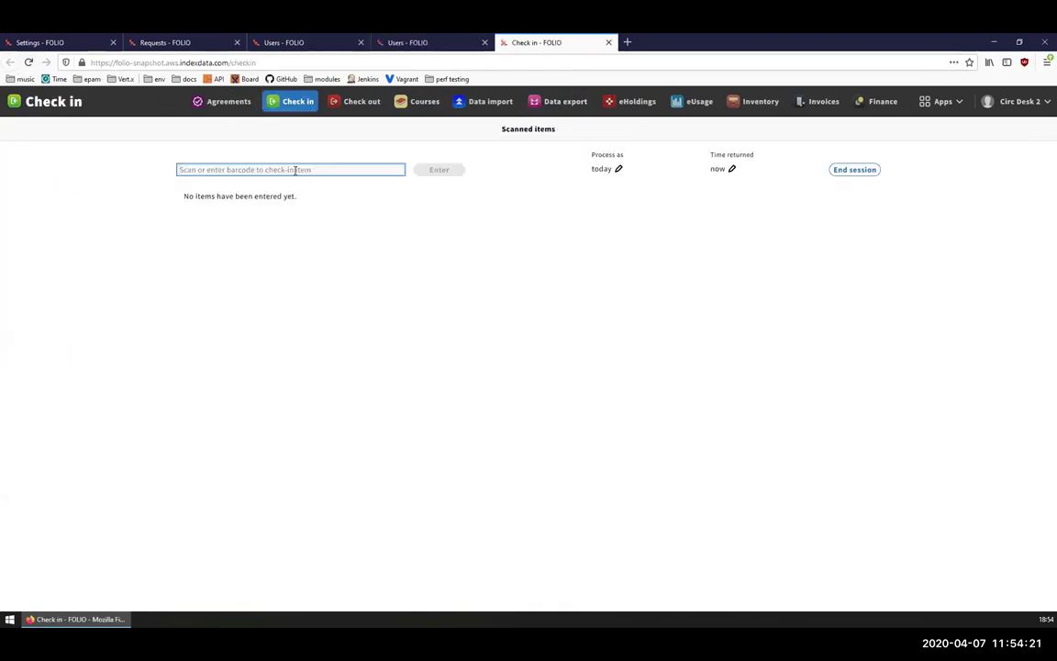
type("demo1")
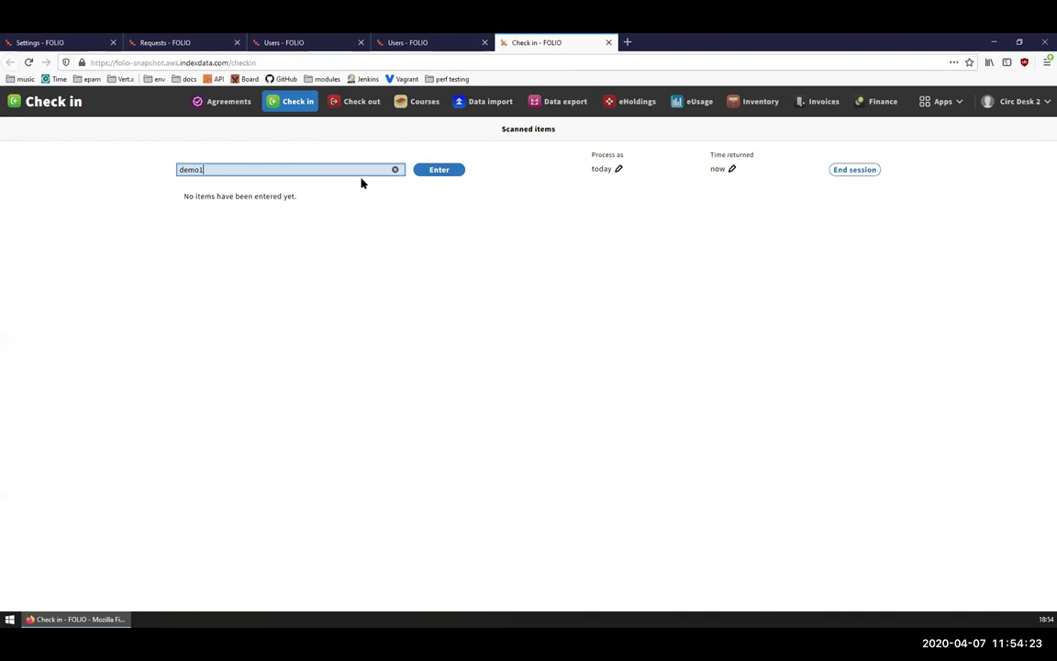
left_click(430, 171)
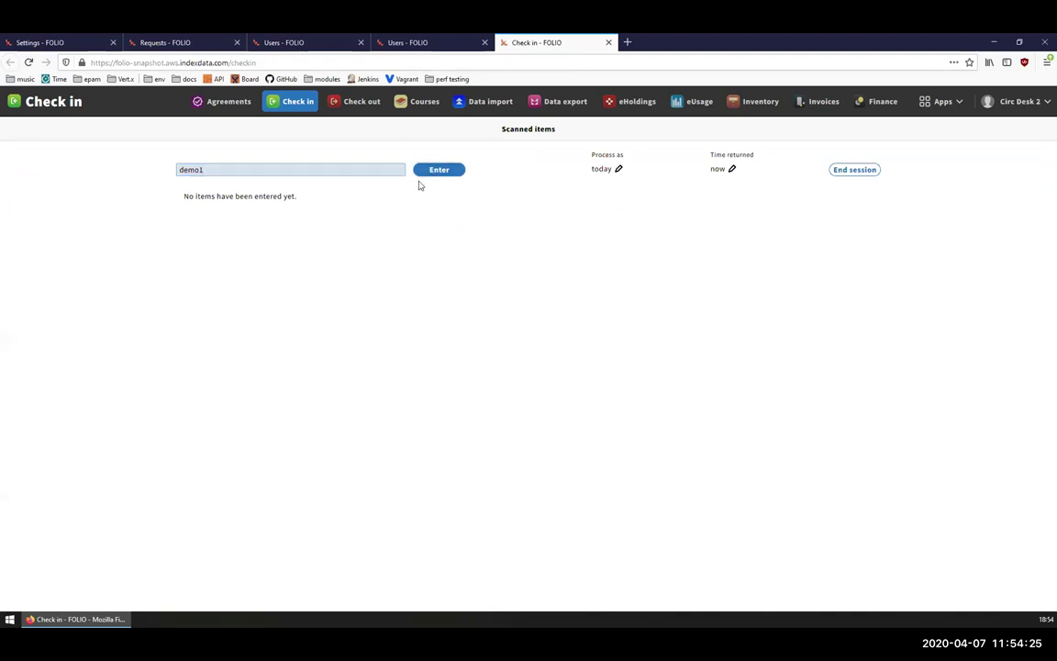
left_click(446, 58)
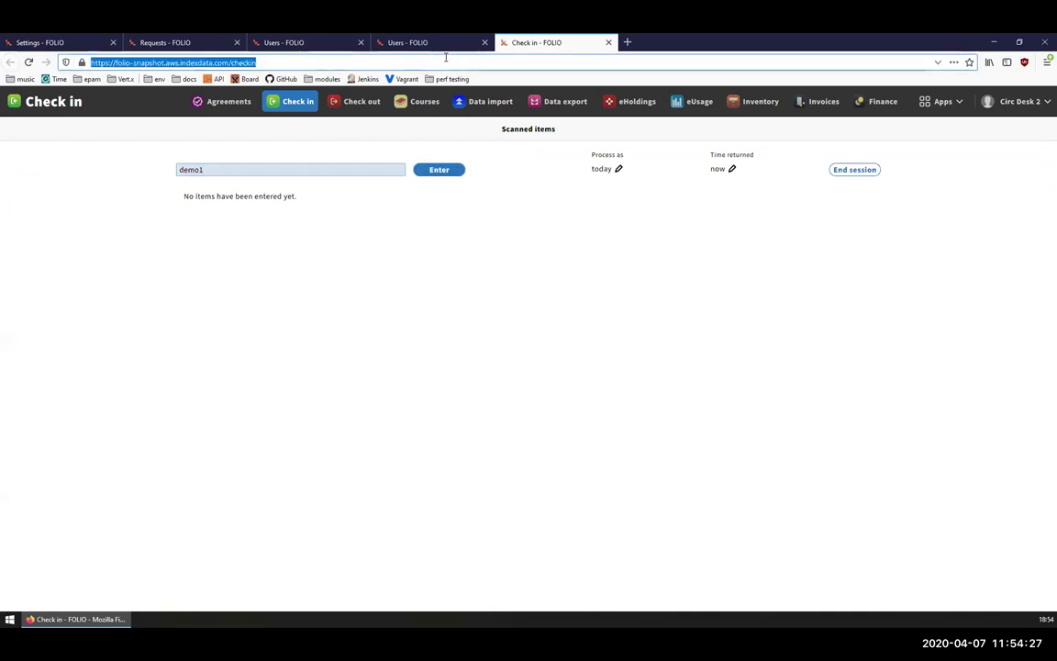
Reload the Check in page and try again to check in the item with barcode demo1
key("Return")
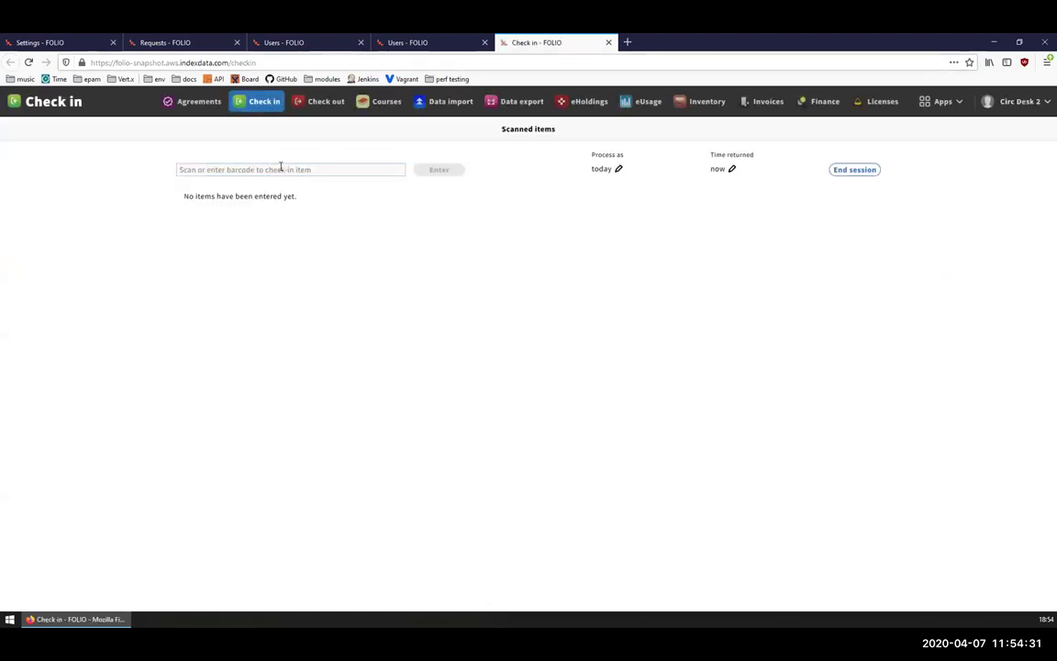
left_click(281, 168)
type("demo1")
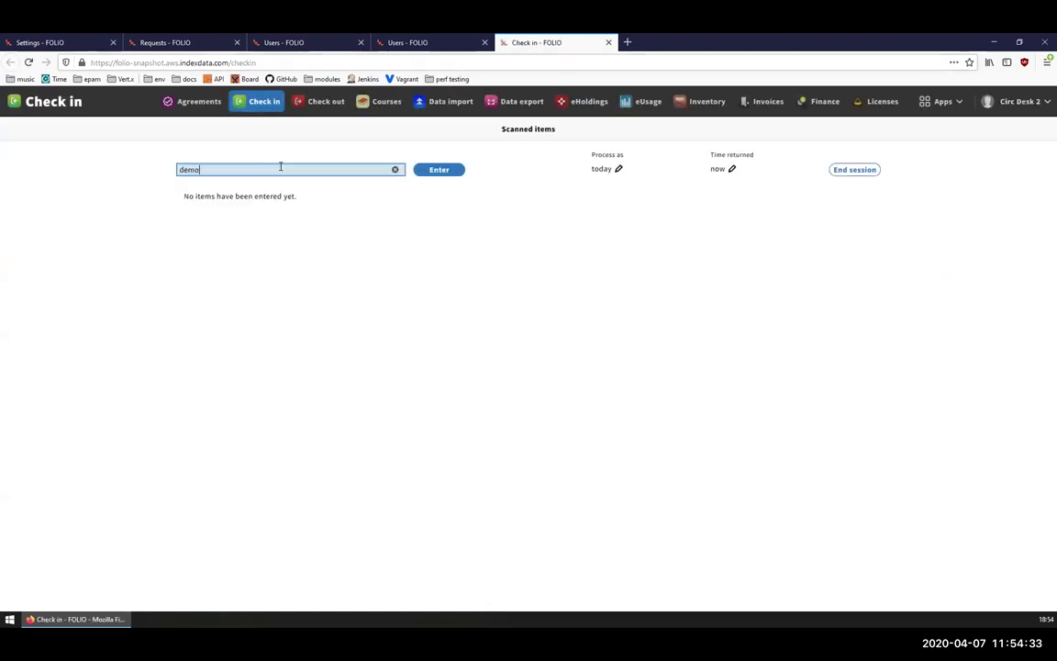
left_click(438, 177)
left_click(434, 170)
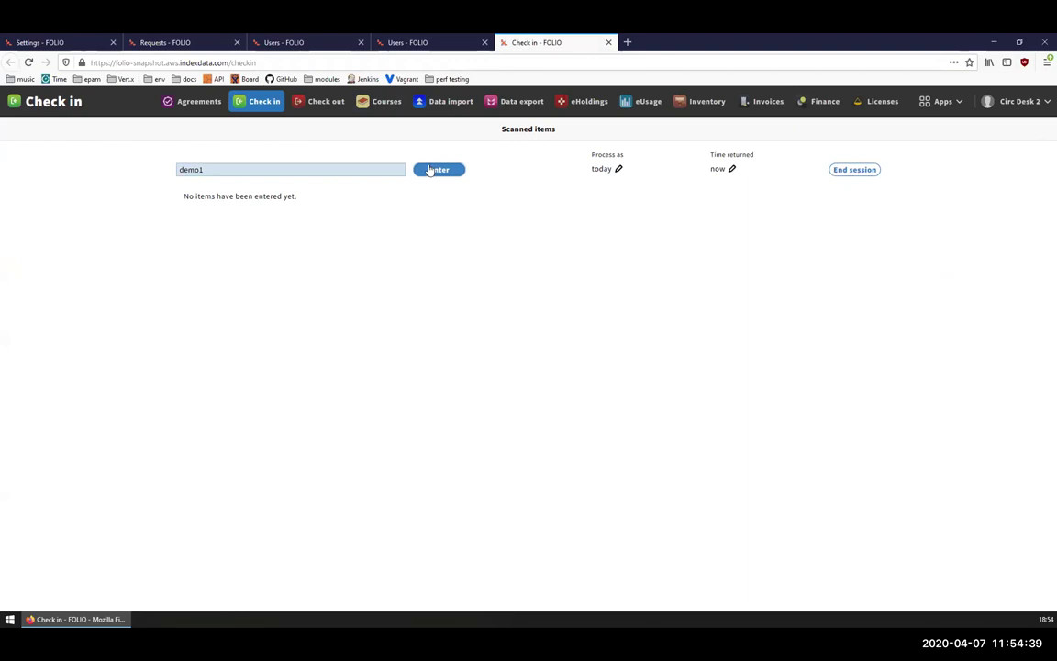
Refresh the faculty patron's open loans to check the status of item demo1, and return to the Check in page
left_click(366, 46)
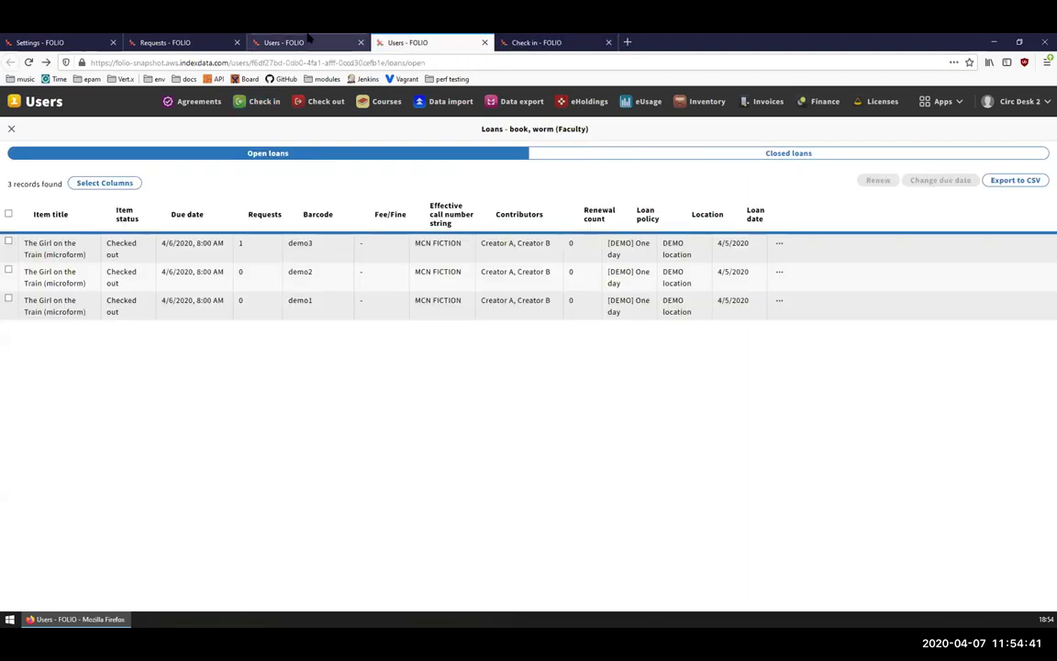
left_click(409, 42)
key("F5")
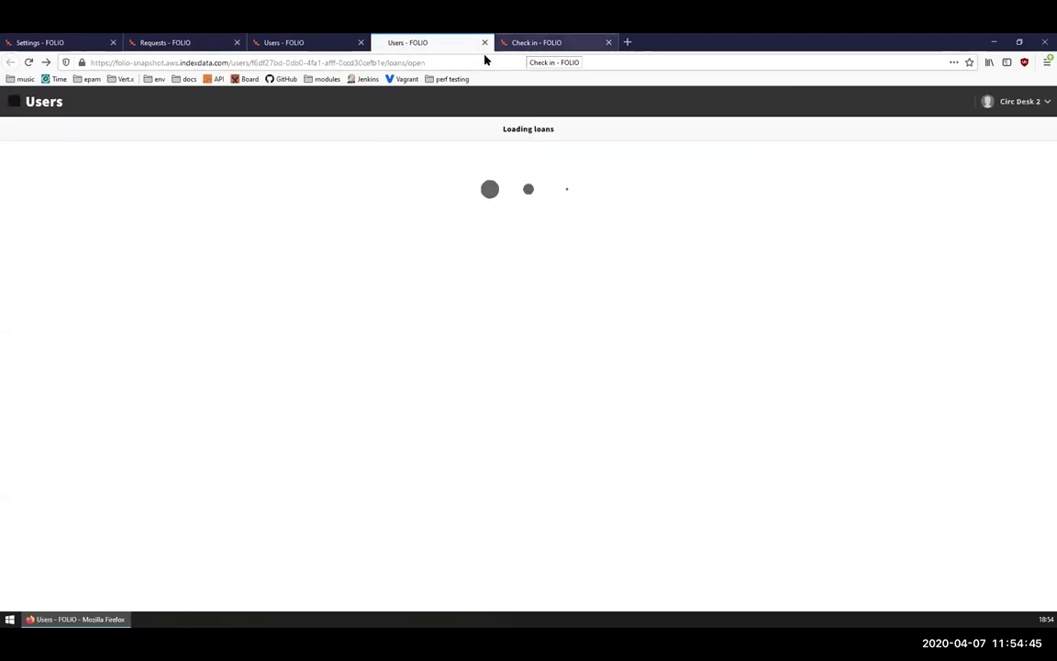
key("ctrl+Tab")
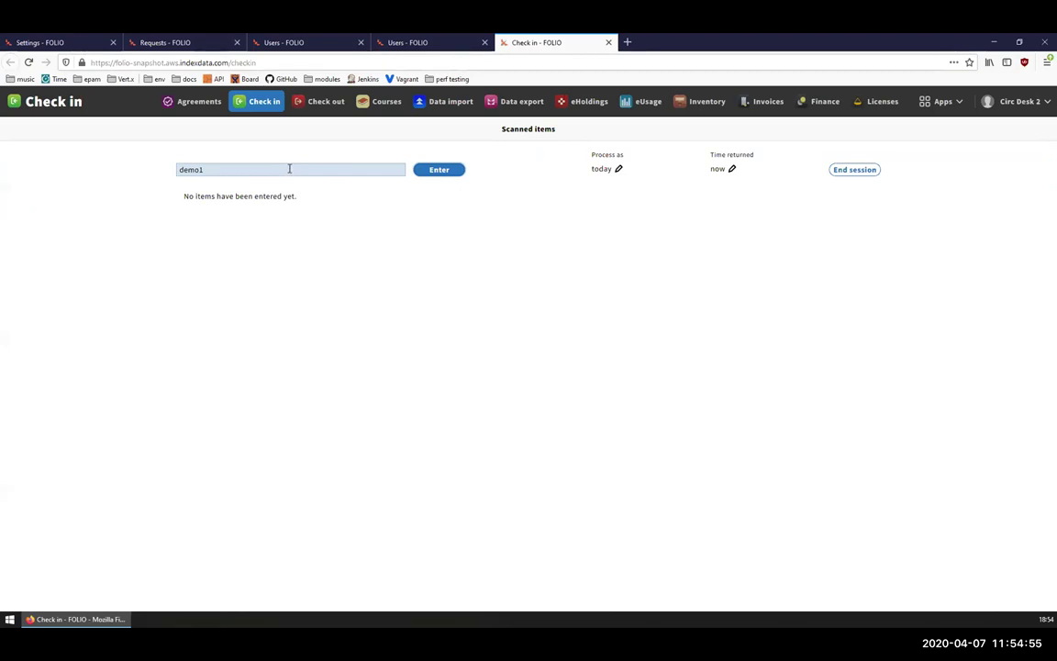
Open Inventory in a separate page and search items by the barcode demo1
middle_click(689, 107)
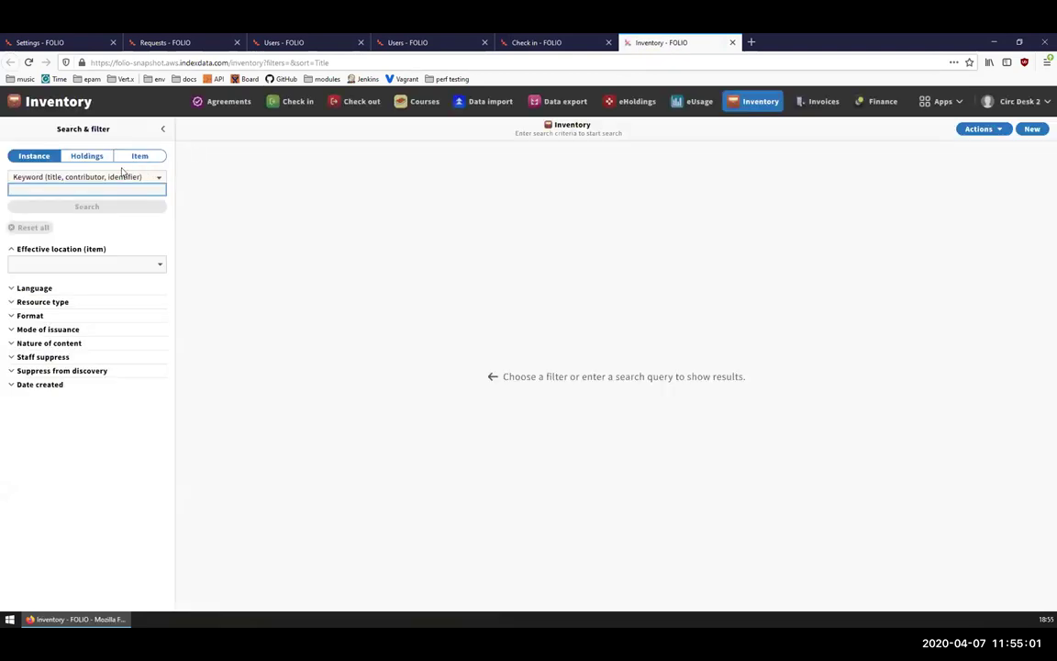
left_click(72, 177)
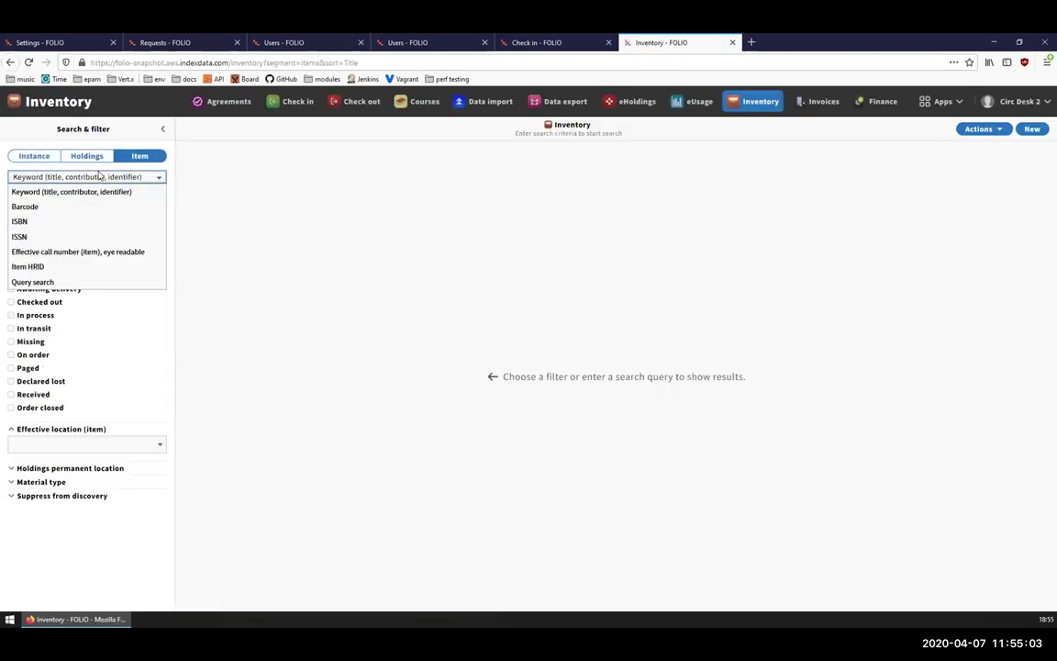
left_click(47, 206)
type("demo1")
left_click(78, 207)
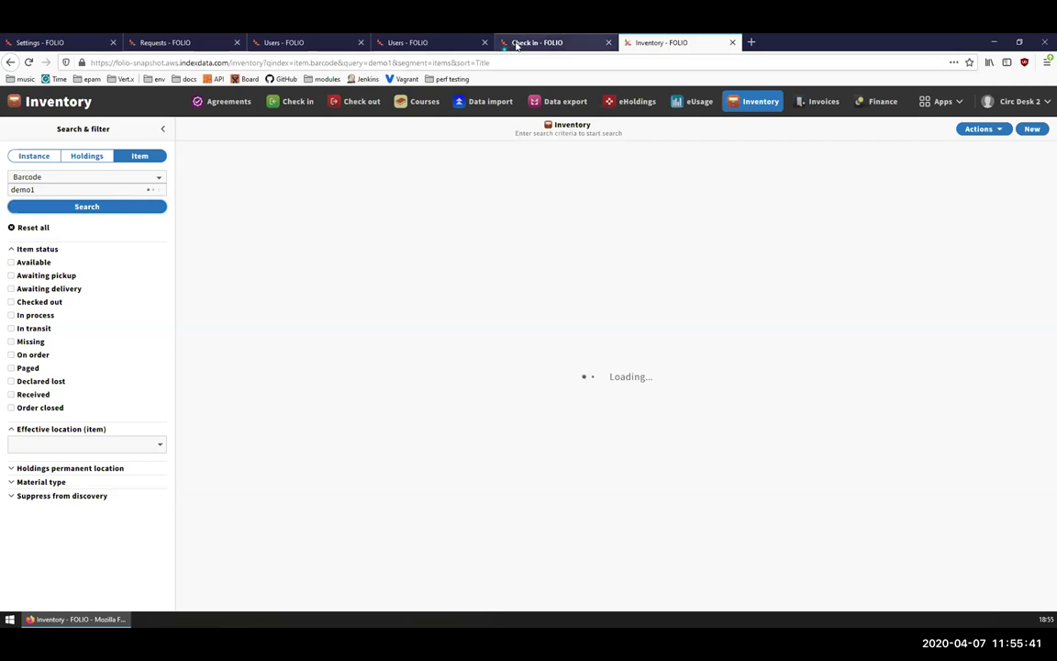
Dismiss the connection errors on the Check in and Inventory pages and reload the item barcode search
left_click(462, 43)
left_click(520, 42)
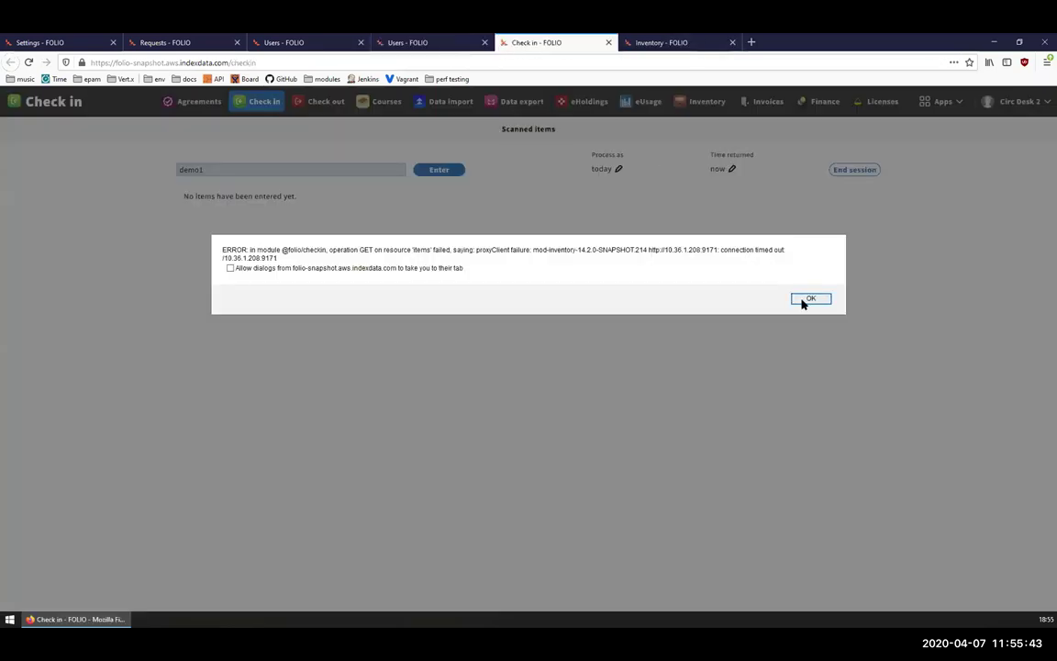
left_click(289, 42)
left_click(169, 42)
left_click(412, 42)
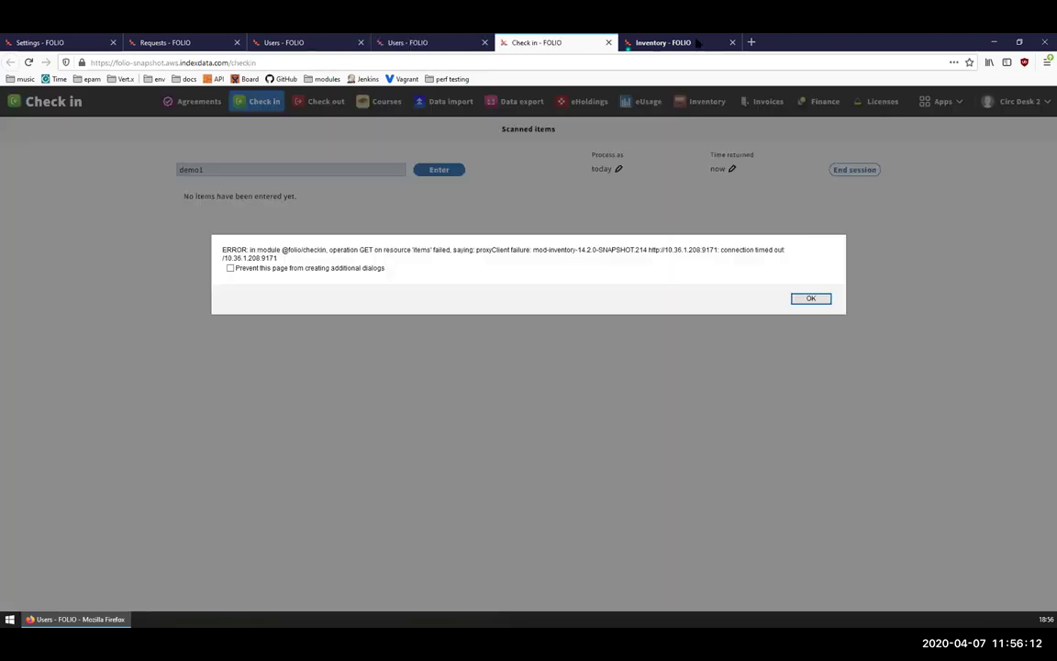
left_click(698, 43)
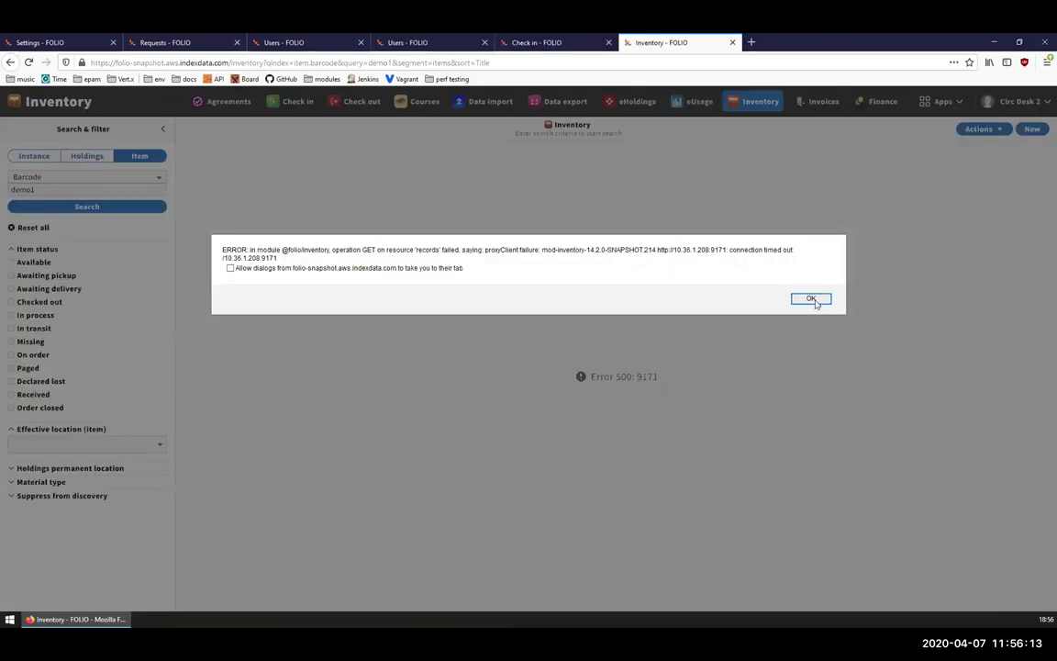
left_click(812, 300)
left_click(547, 42)
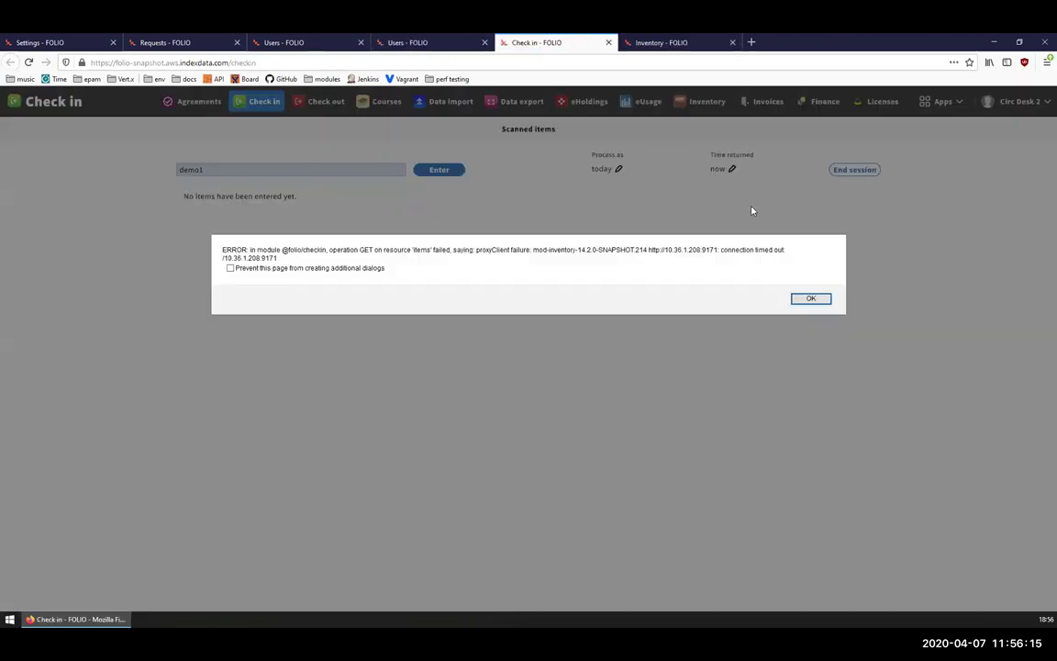
left_click(810, 299)
left_click(655, 47)
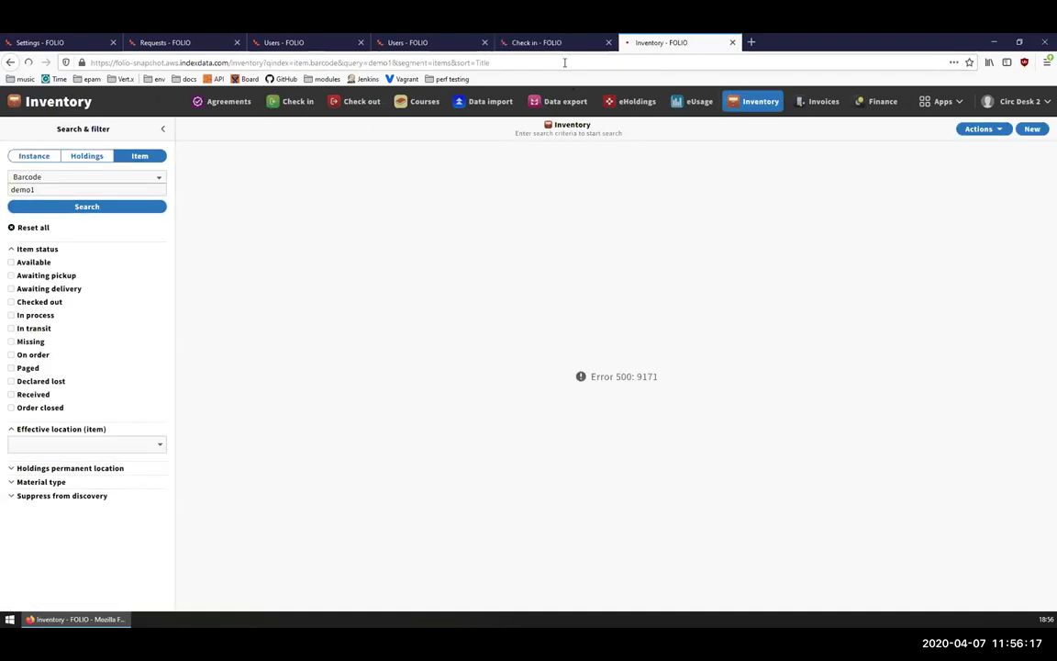
Review the faculty patron's open loans once more and check the Check in page
left_click(413, 44)
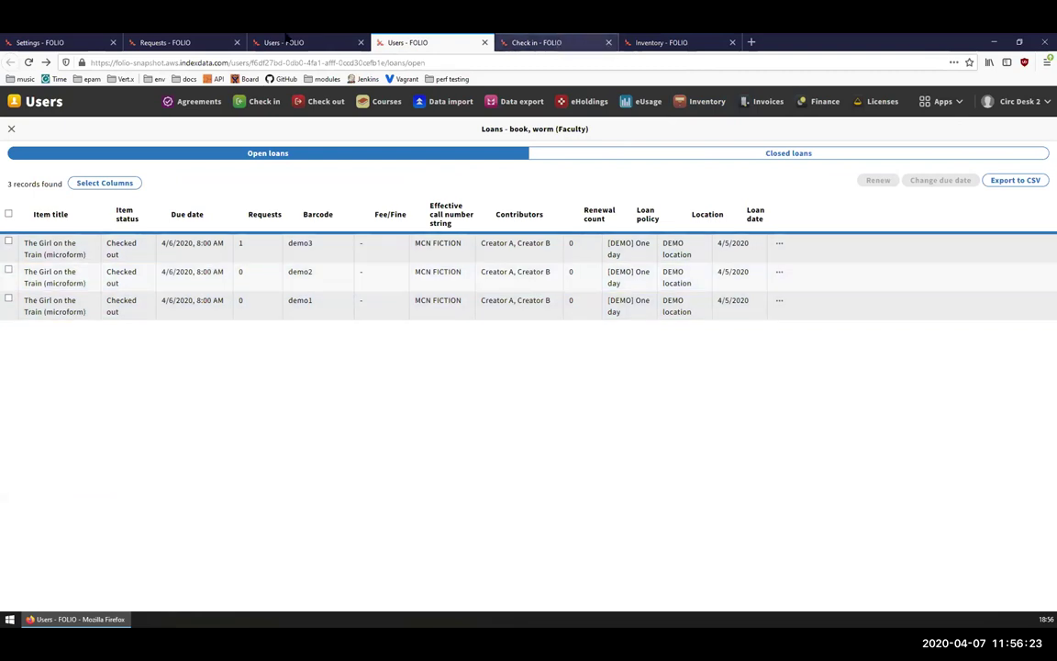
left_click(555, 42)
left_click(462, 42)
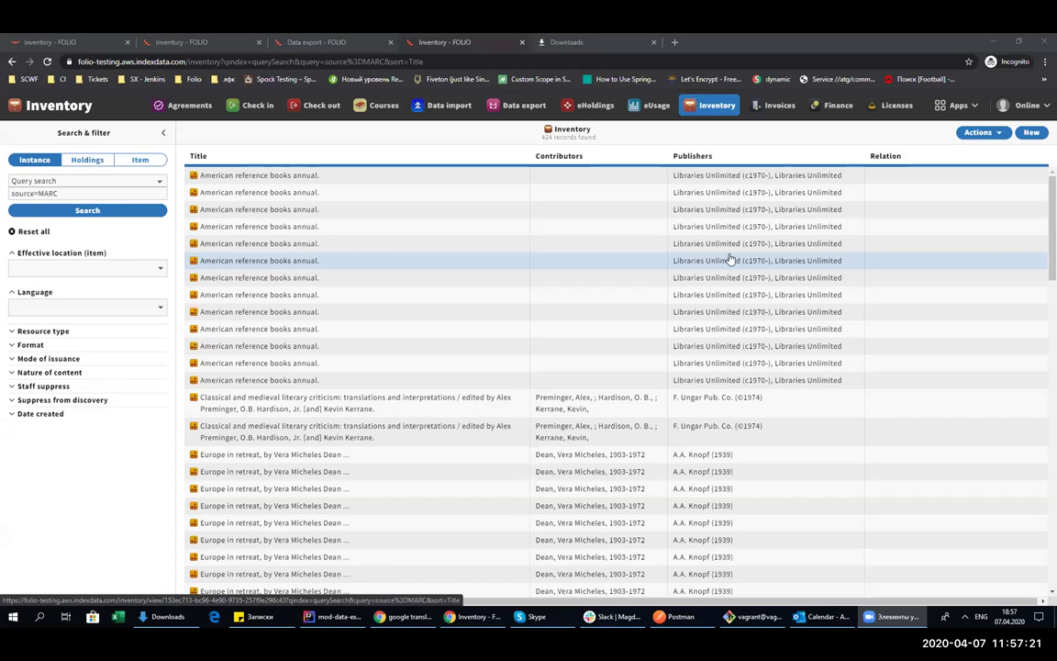
Start a fresh inventory instance search using Query search with the query source=MARC
double_click(748, 41)
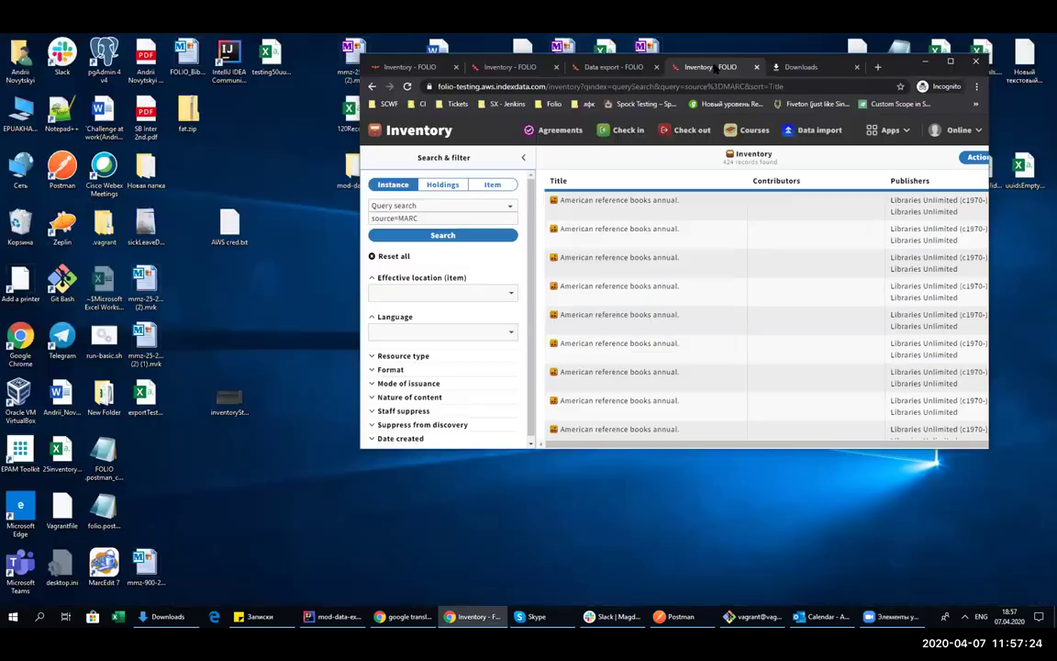
double_click(899, 68)
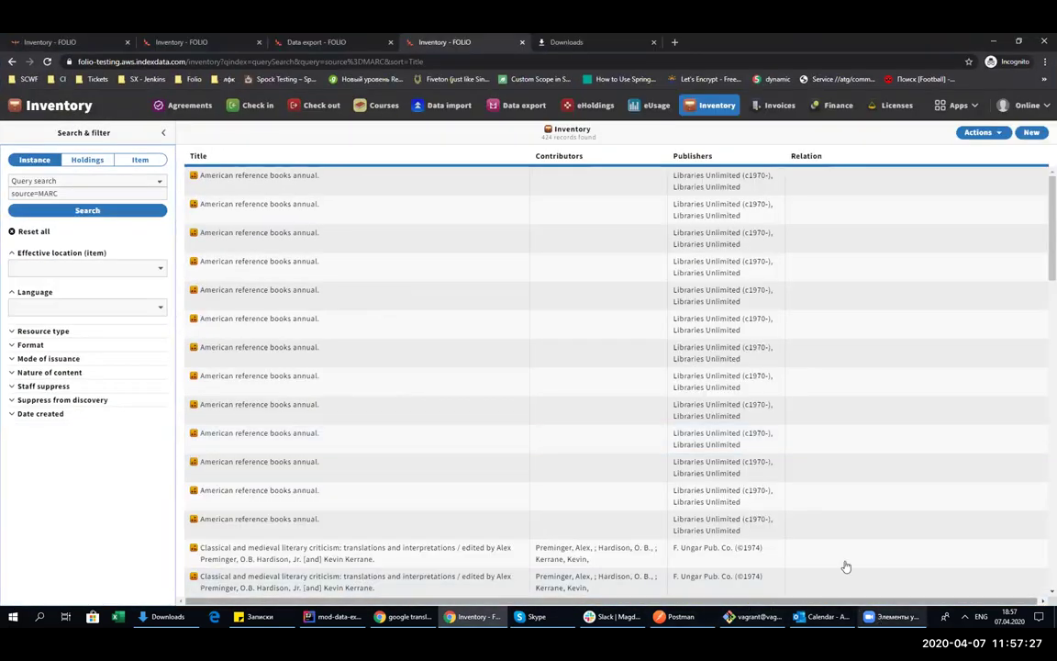
left_click(709, 114)
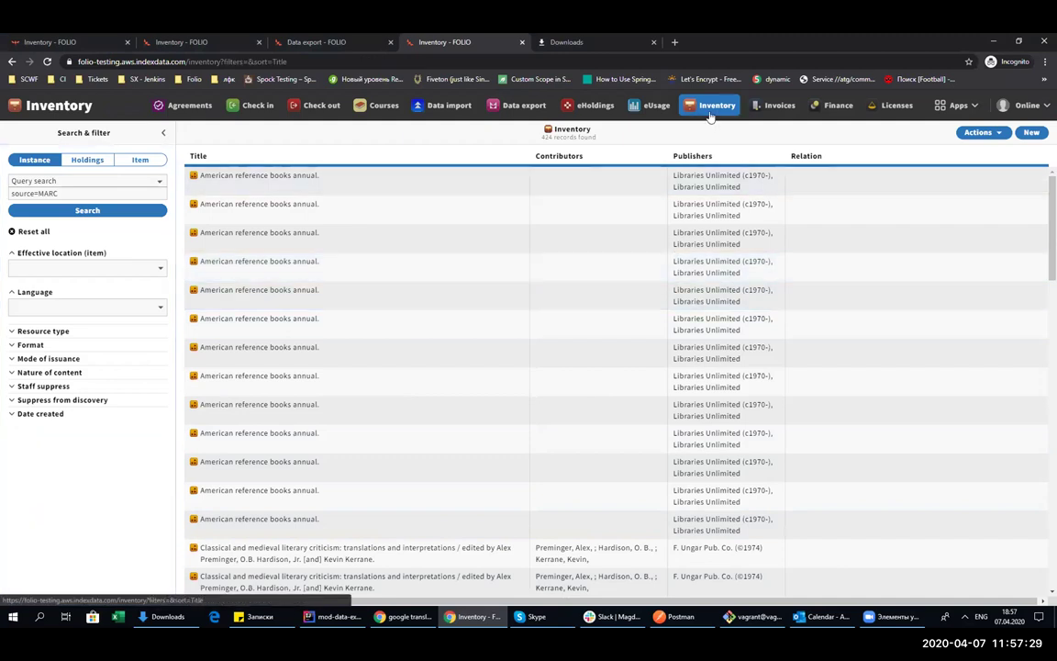
left_click(111, 181)
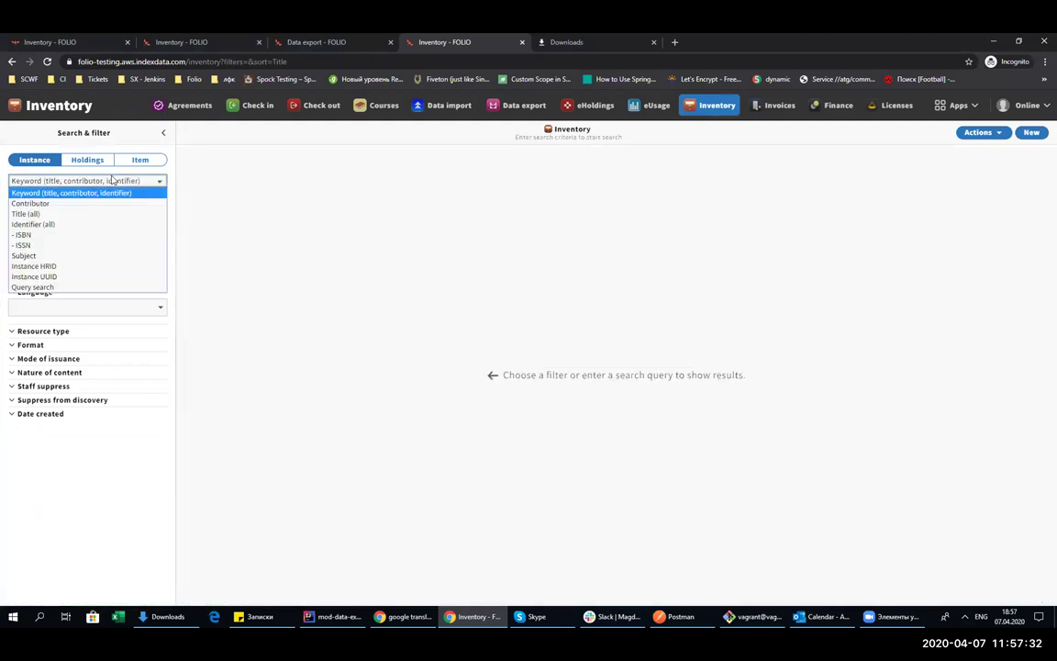
left_click(60, 287)
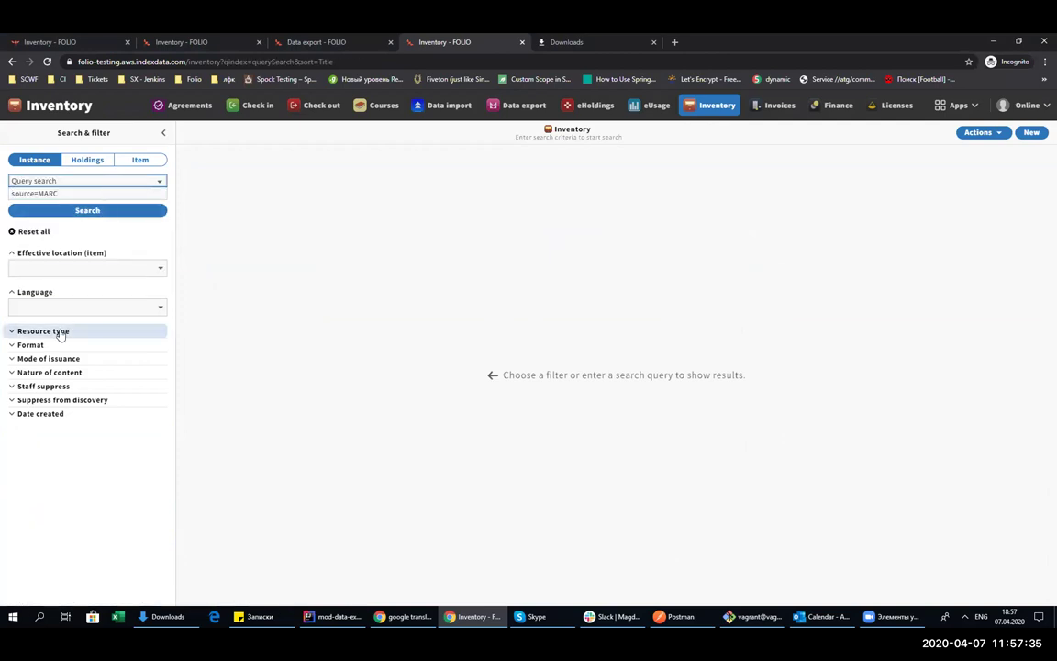
Filter the instances by the language English and run the search
left_click(77, 306)
type("English")
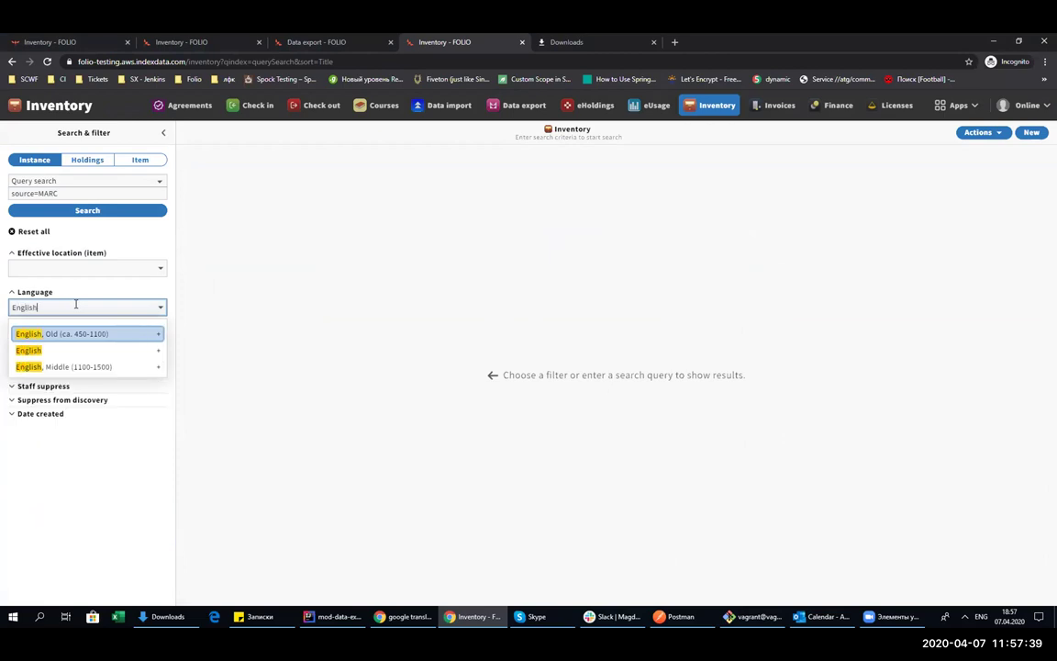
key("Down")
key("Return")
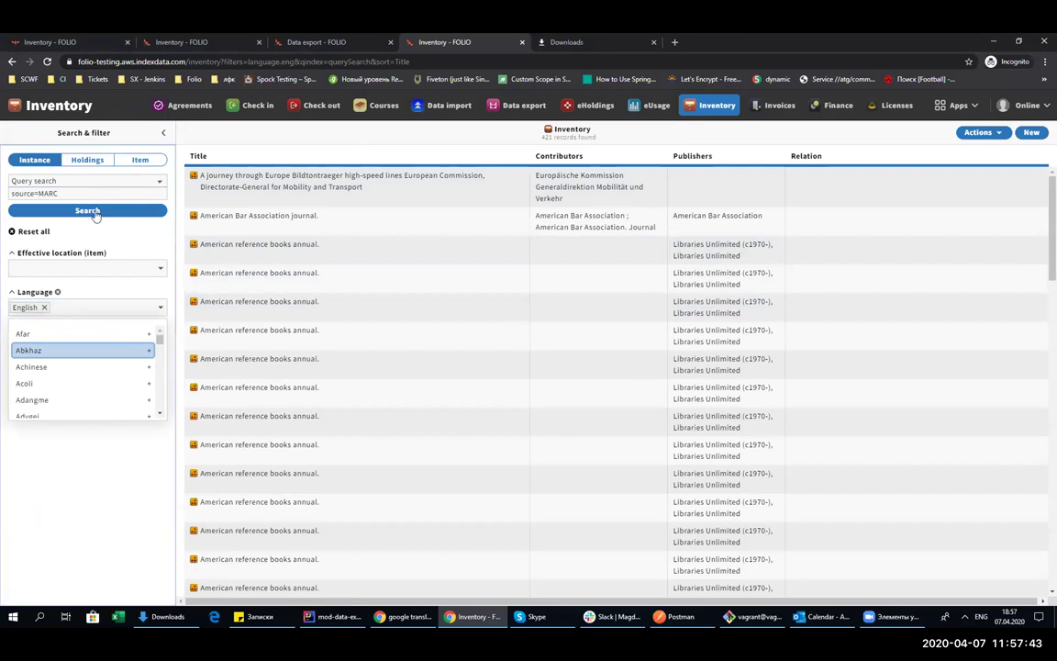
left_click(92, 211)
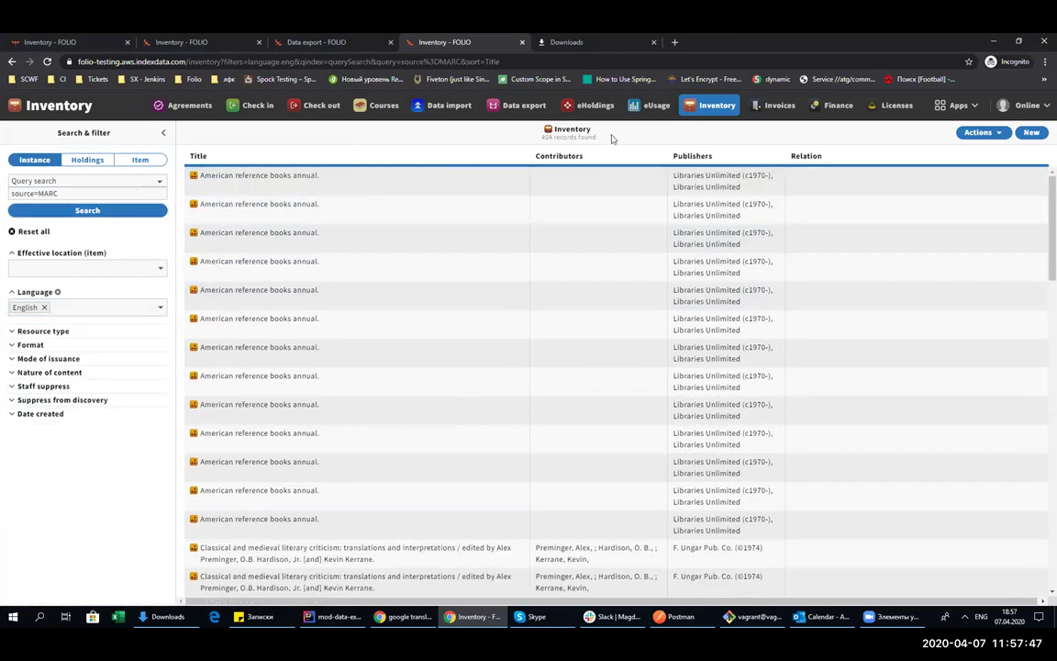
Save the UUIDs of the found instances and review the downloaded CSV in Excel through its last row
left_click(978, 132)
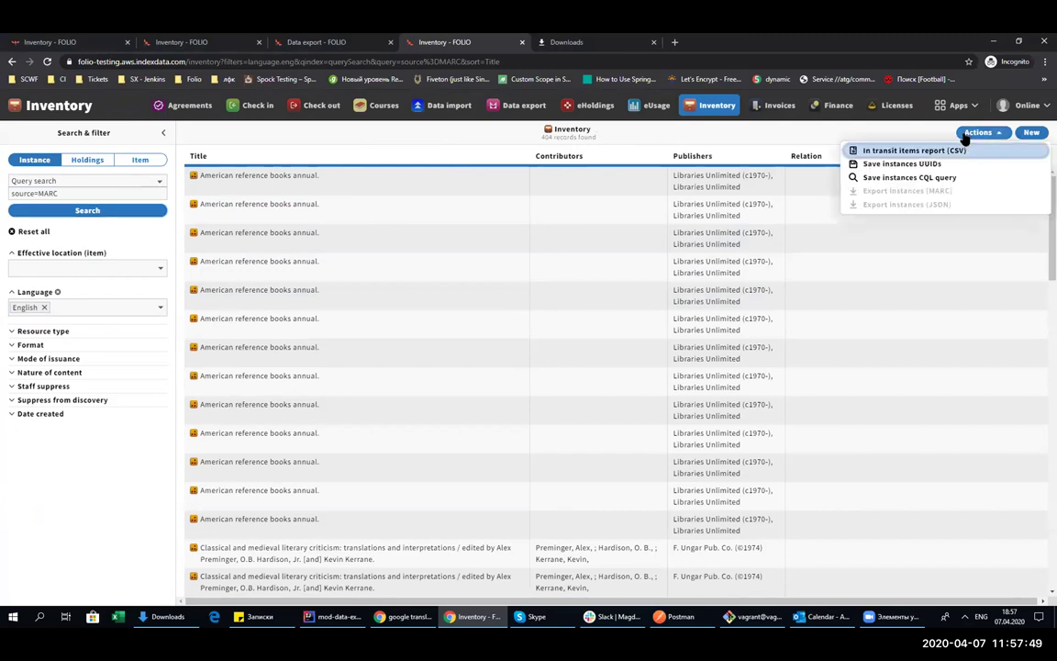
left_click(943, 163)
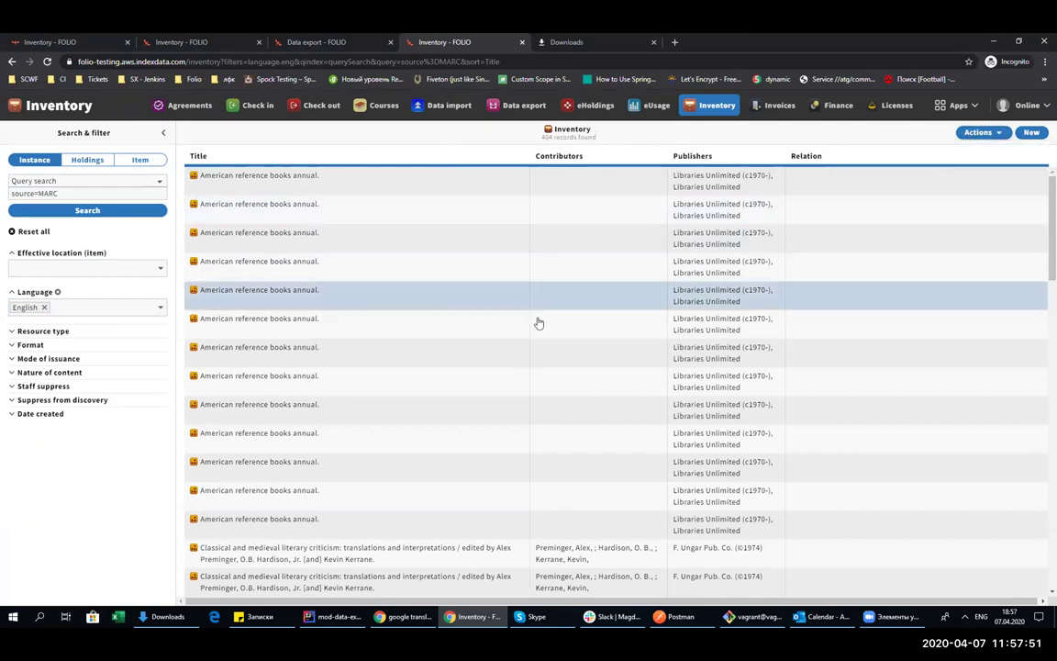
left_click(81, 593)
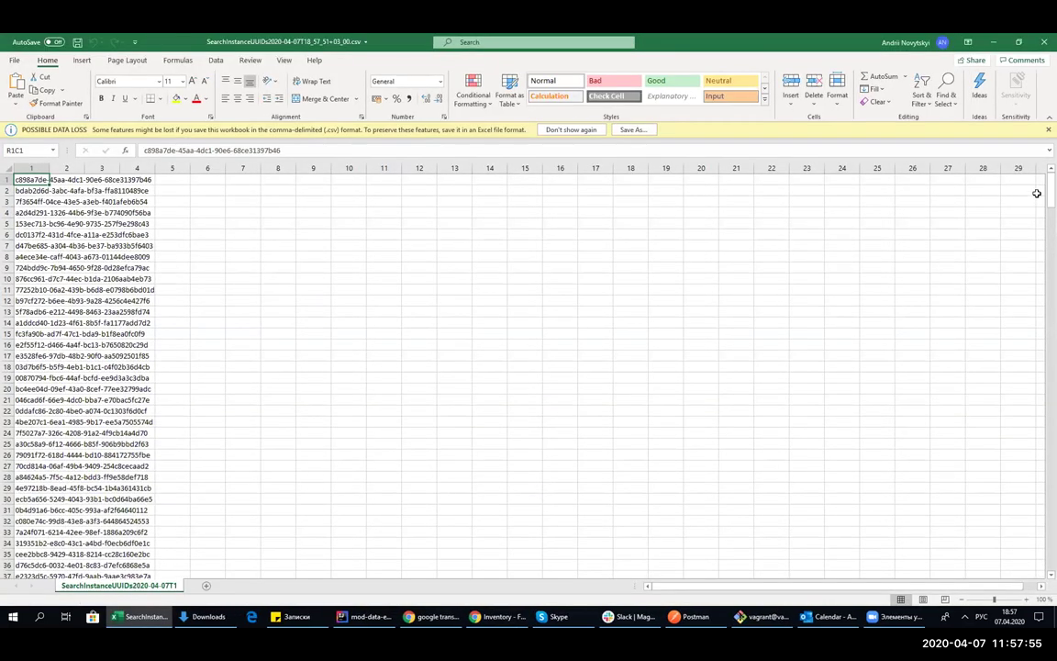
scroll(1041, 215, "up", 4)
left_click_drag(1040, 364, 1040, 572)
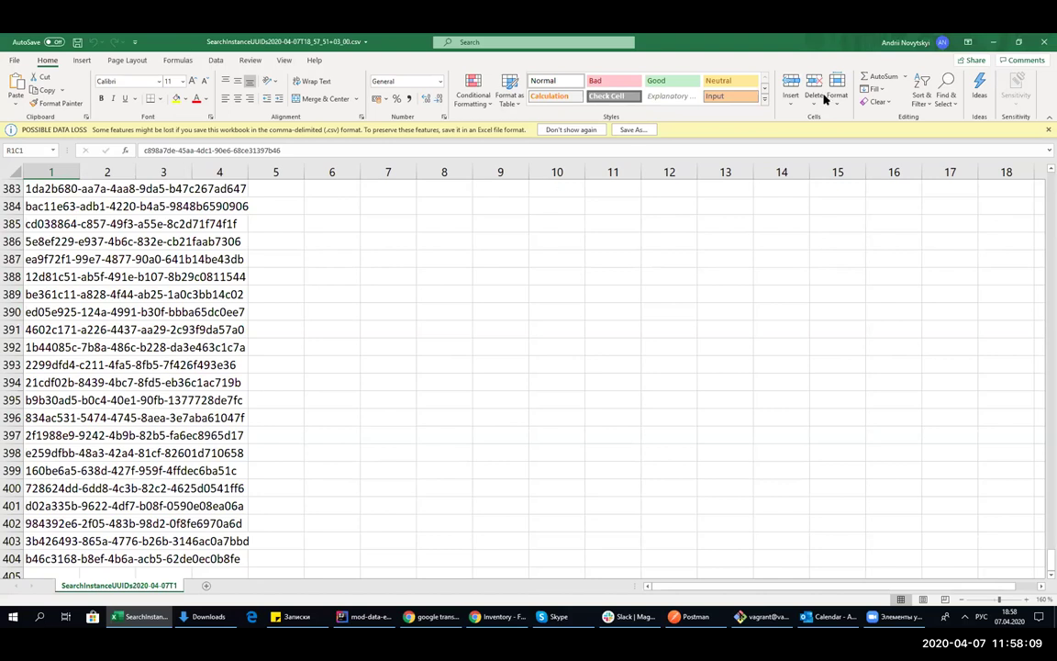
left_click(1042, 43)
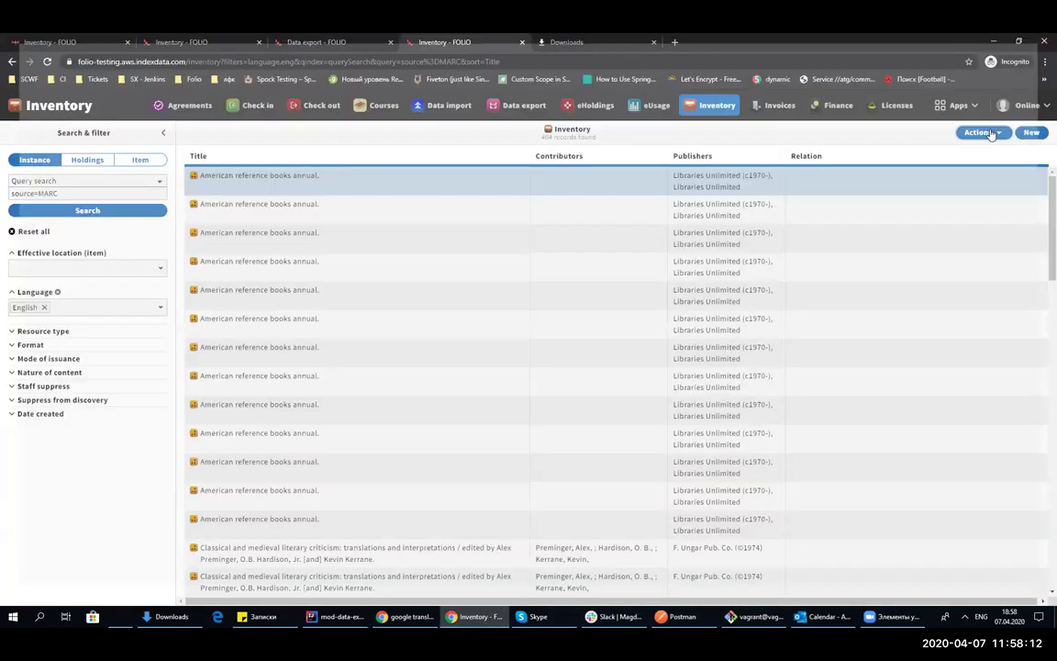
Save the CQL query of the instance search and review the downloaded CSV in Excel
left_click(982, 133)
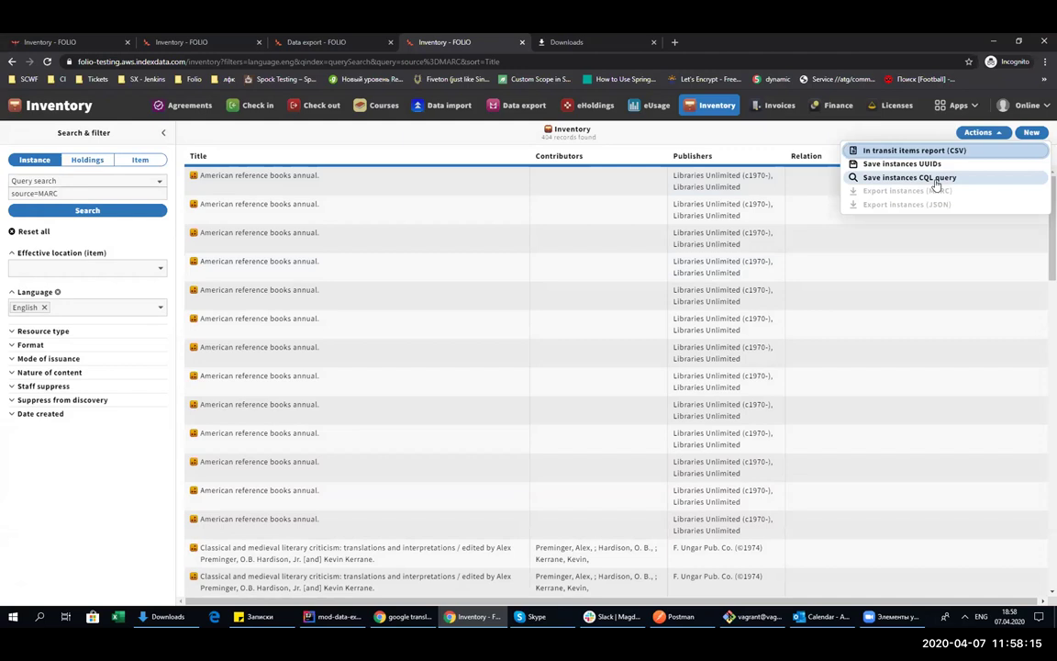
left_click(936, 178)
left_click(58, 594)
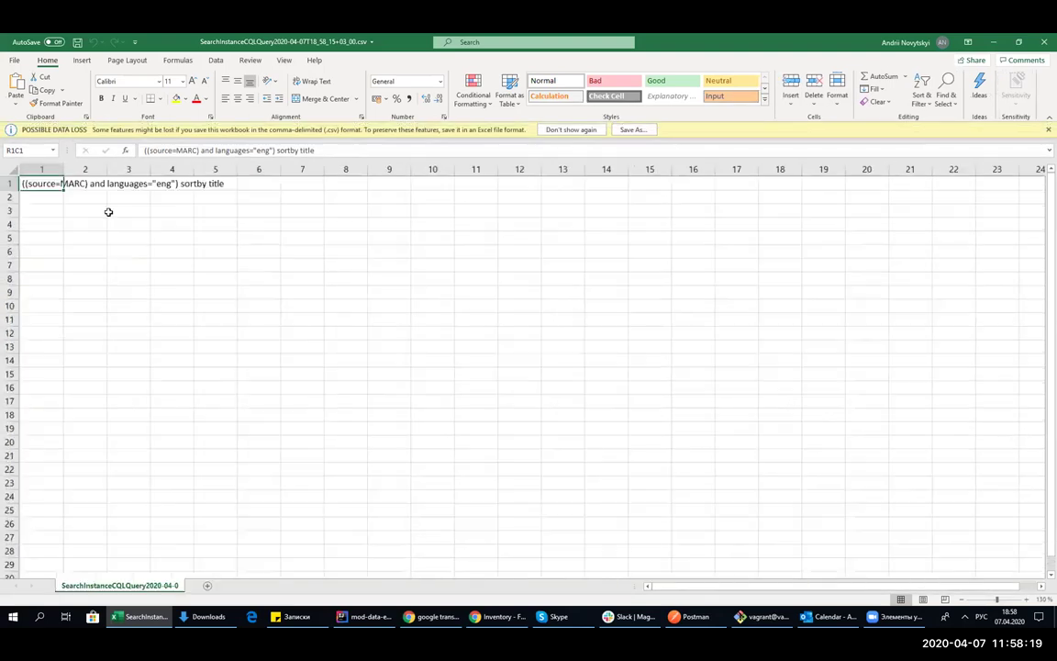
scroll(109, 212, "up", 2)
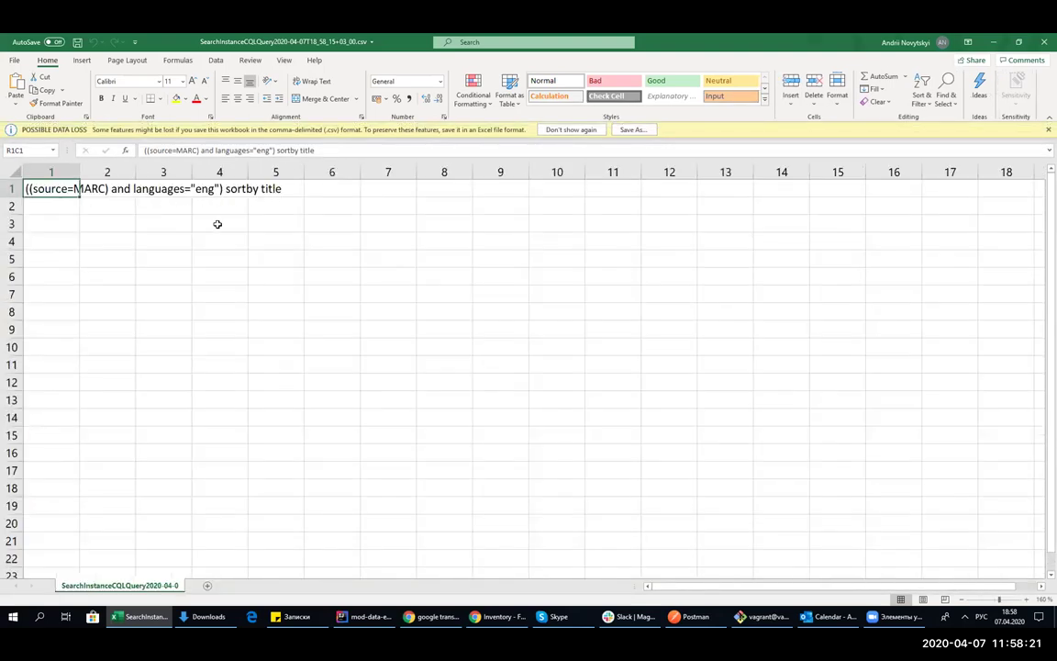
left_click(1044, 42)
Go to the Data export page, open 120RecordsDemo.csv in Excel and review its UUIDs through the last row
key("ctrl+shift+Tab")
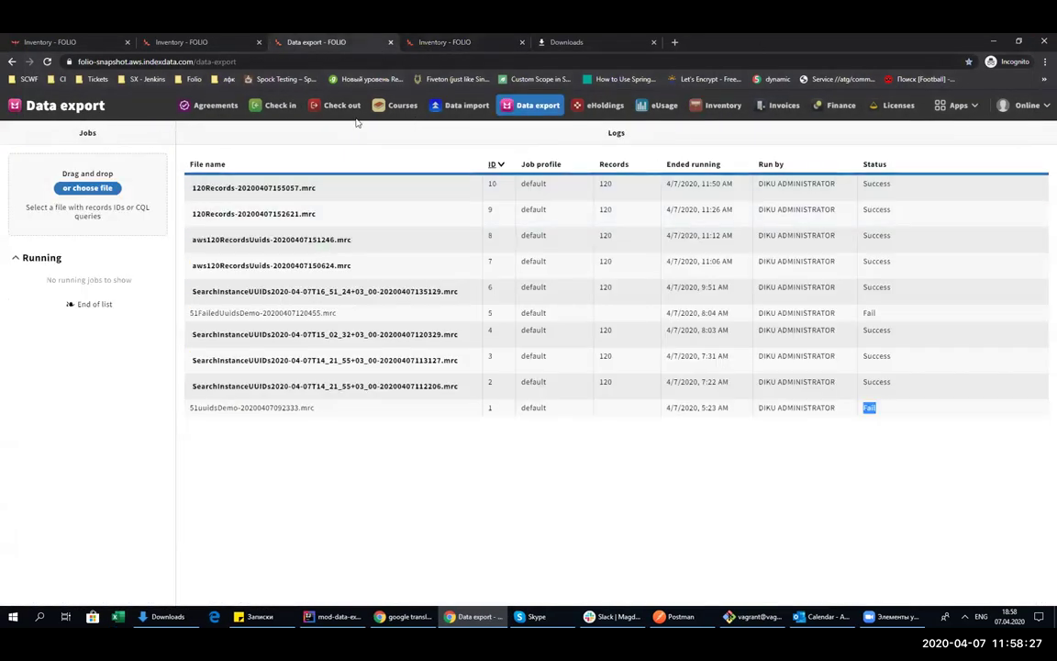
double_click(758, 45)
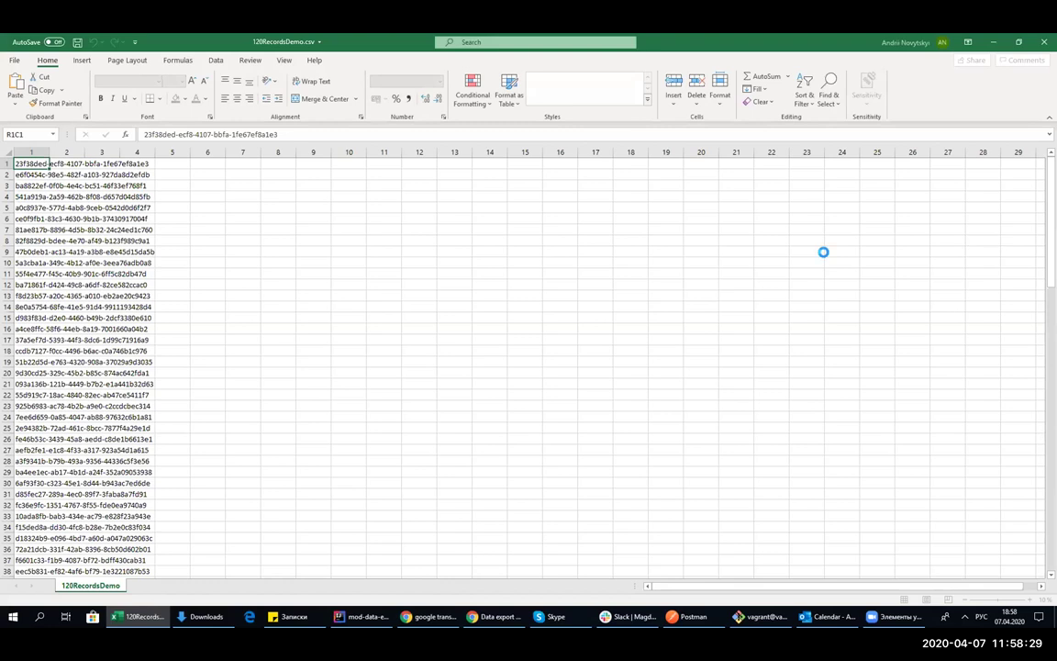
scroll(1042, 194, "up", 5)
left_click_drag(1043, 195, 1040, 544)
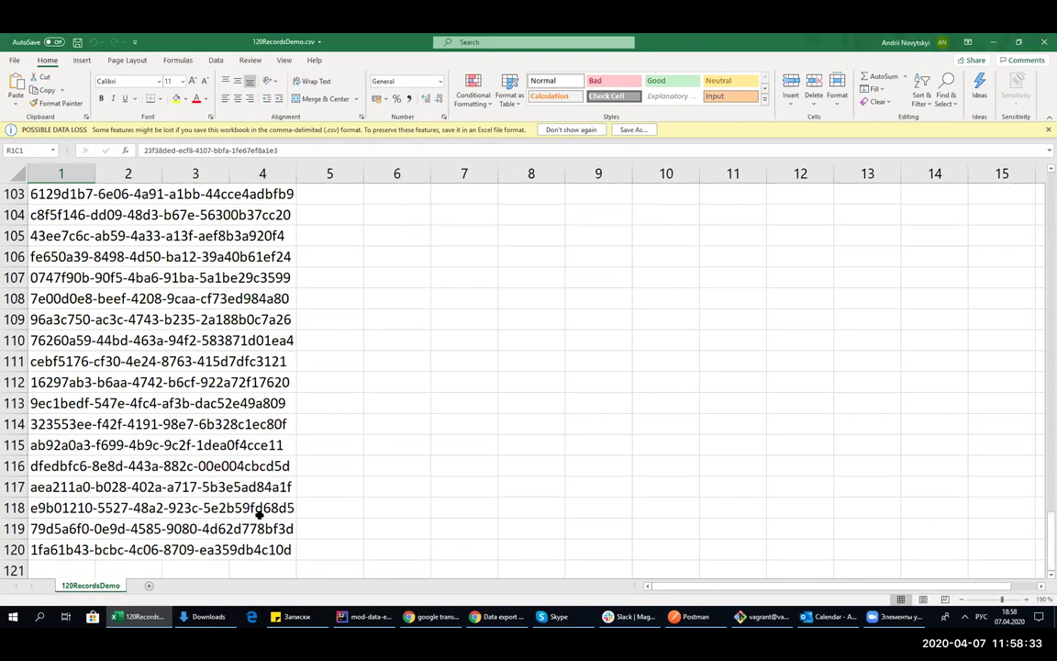
Close the CSV, upload 120RecordsDemo.csv from the desktop as a Data export job, and sort the logs by descending ID
left_click(1042, 42)
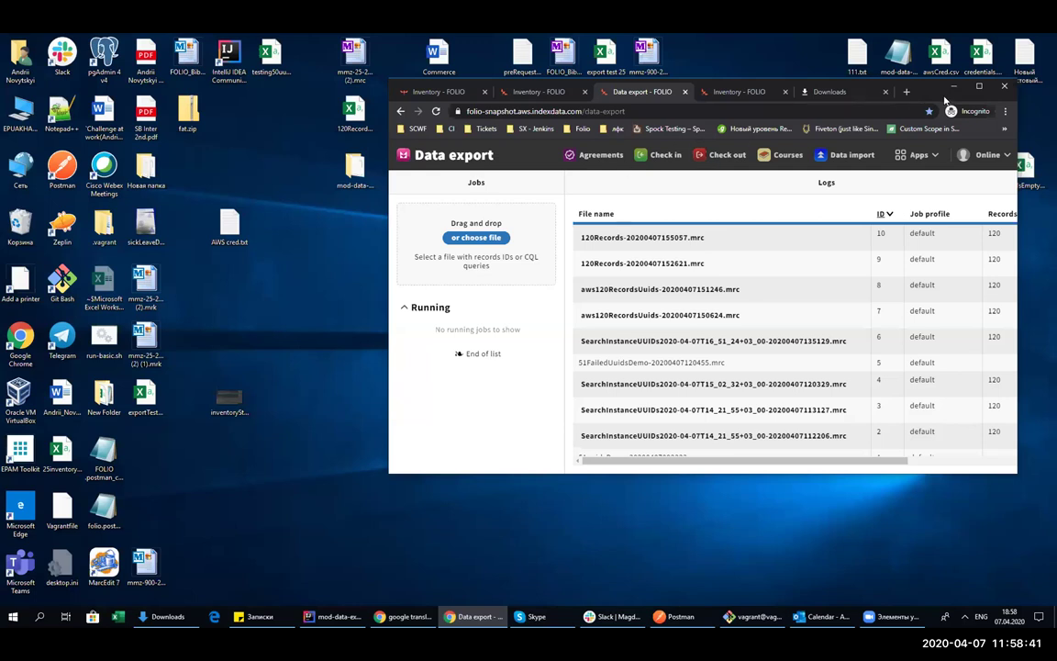
double_click(840, 81)
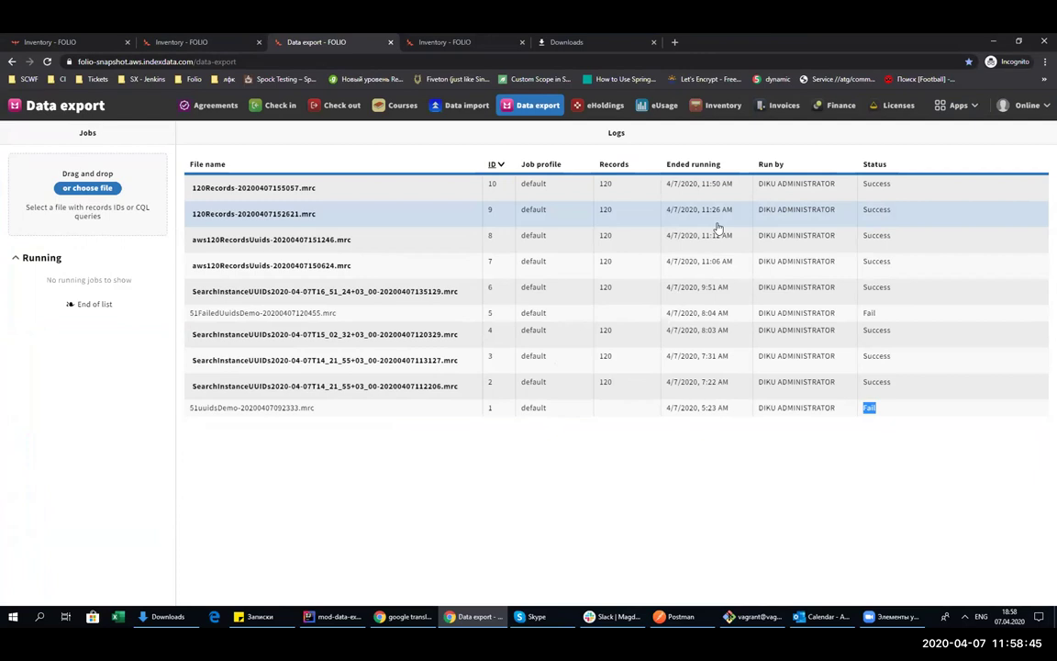
double_click(734, 39)
left_click_drag(355, 112, 471, 294)
double_click(845, 138)
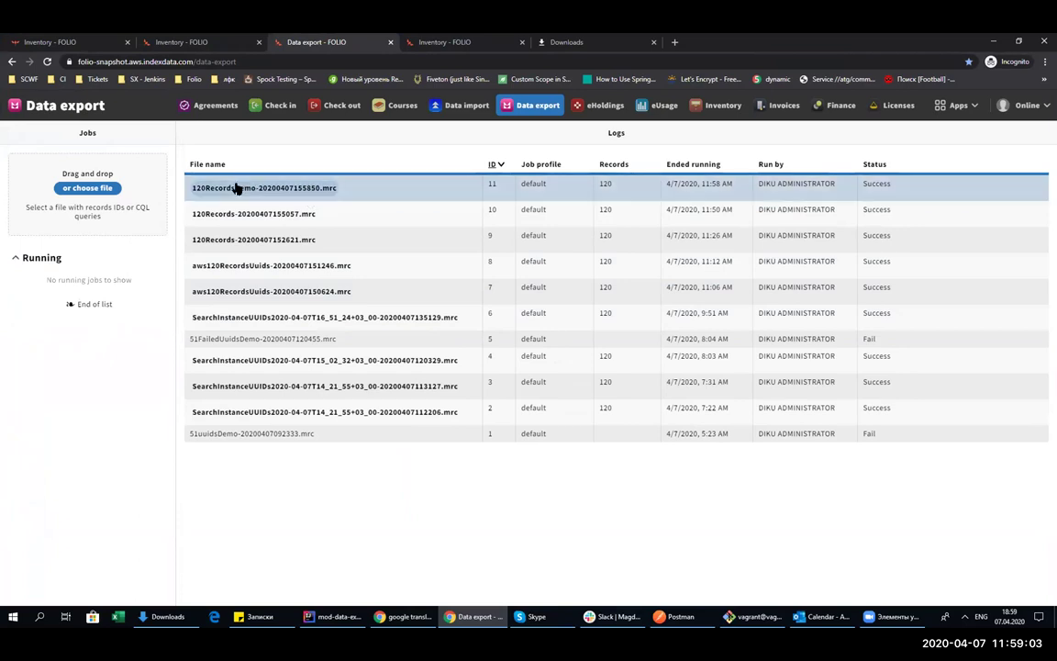
left_click(493, 164)
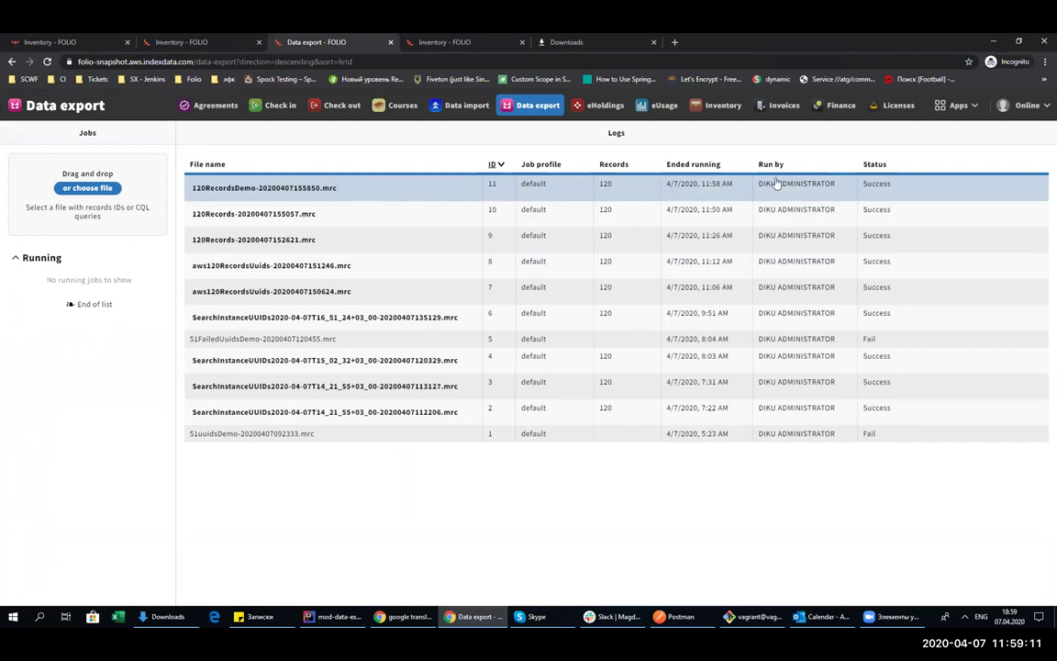
Download the exported 120RecordsDemo .mrc file, convert it with MarcBreaker and open its records in MarcEditor
left_click(230, 189)
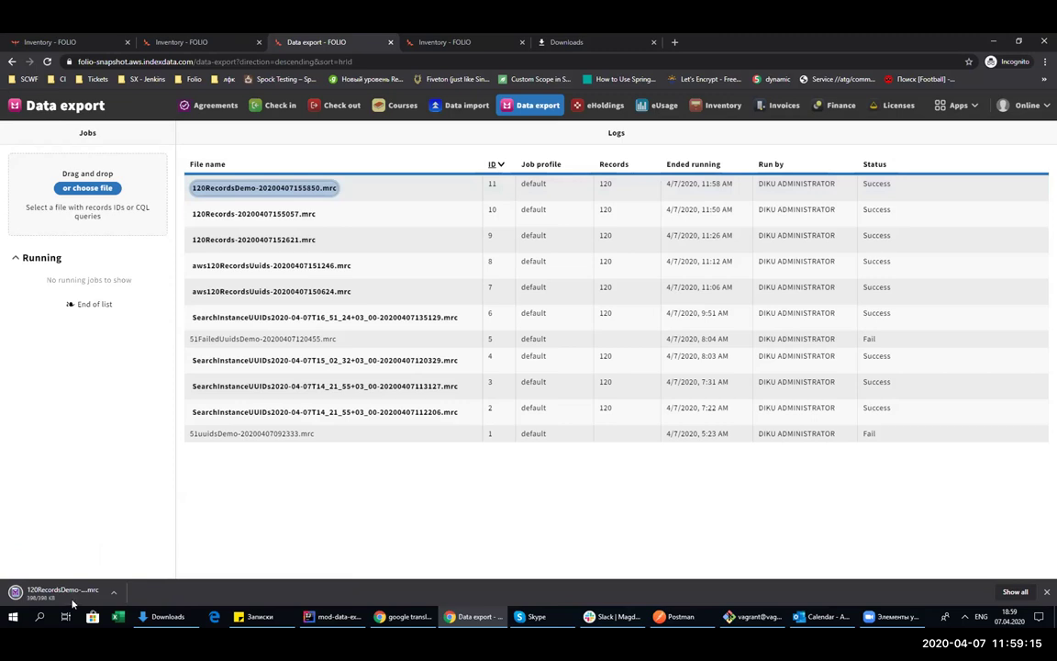
left_click(73, 598)
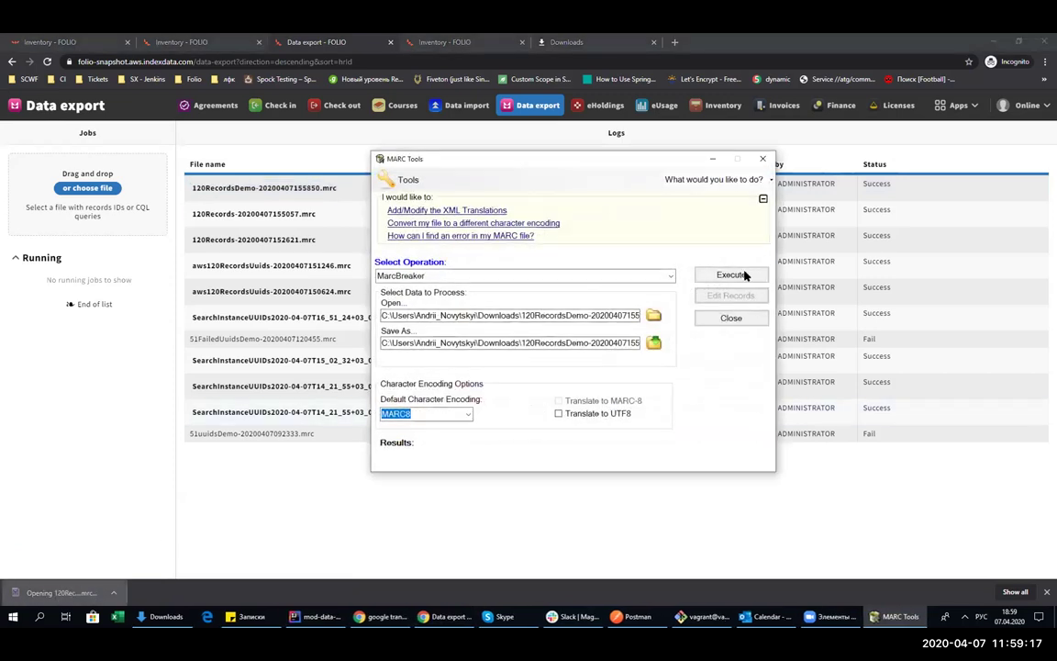
left_click(744, 275)
left_click(744, 295)
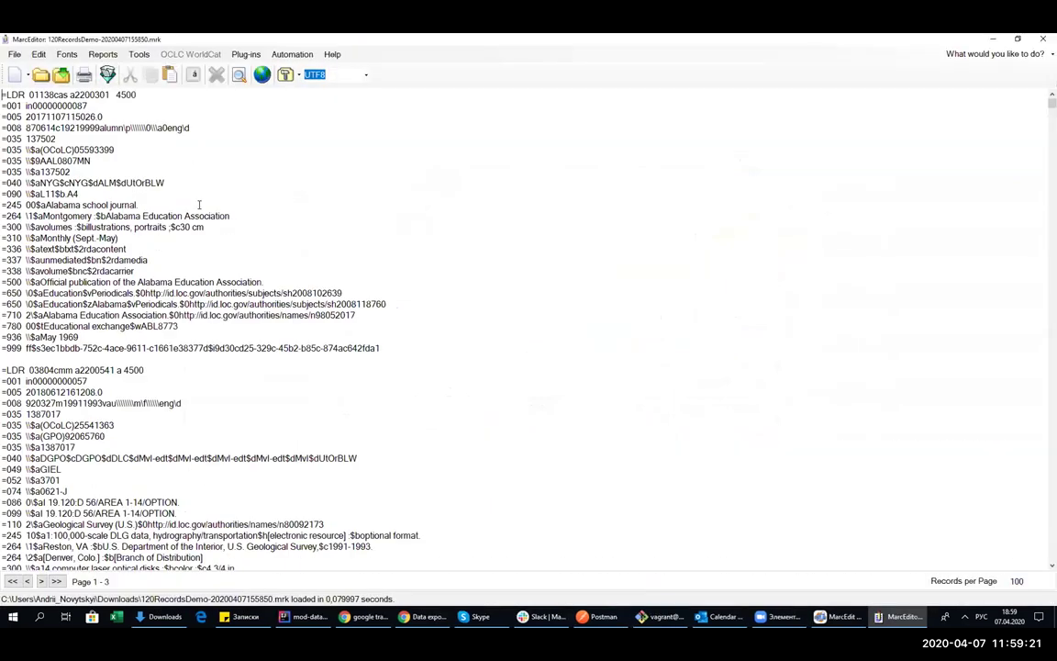
Examine the exported records and their field count report down to field 999, and put the MarcEdit windows away
scroll(274, 178, "down", 7)
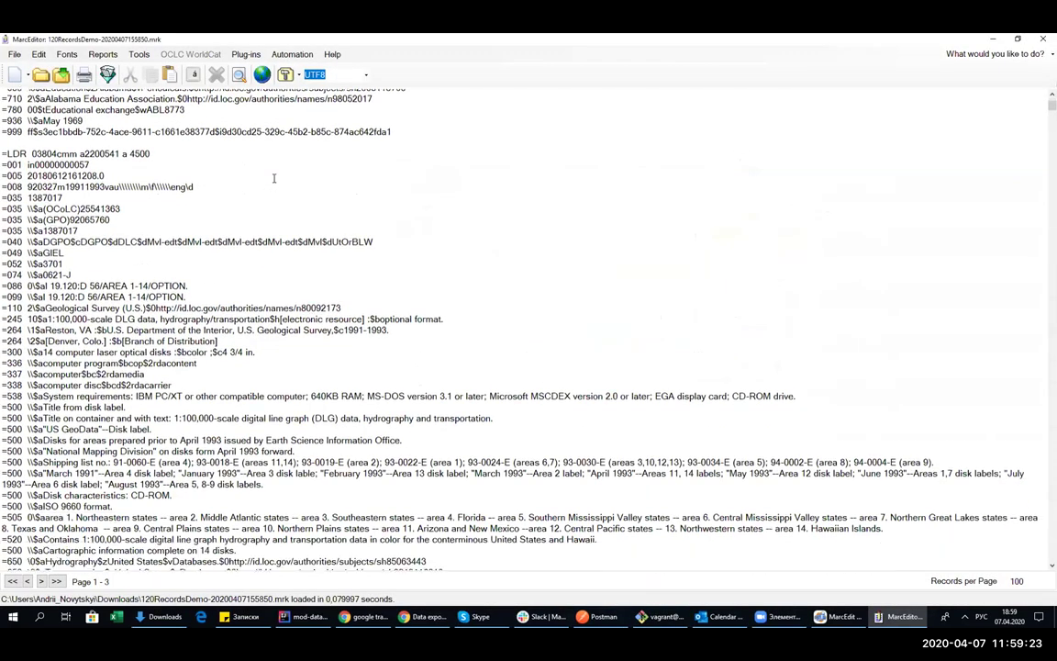
scroll(273, 178, "down", 15)
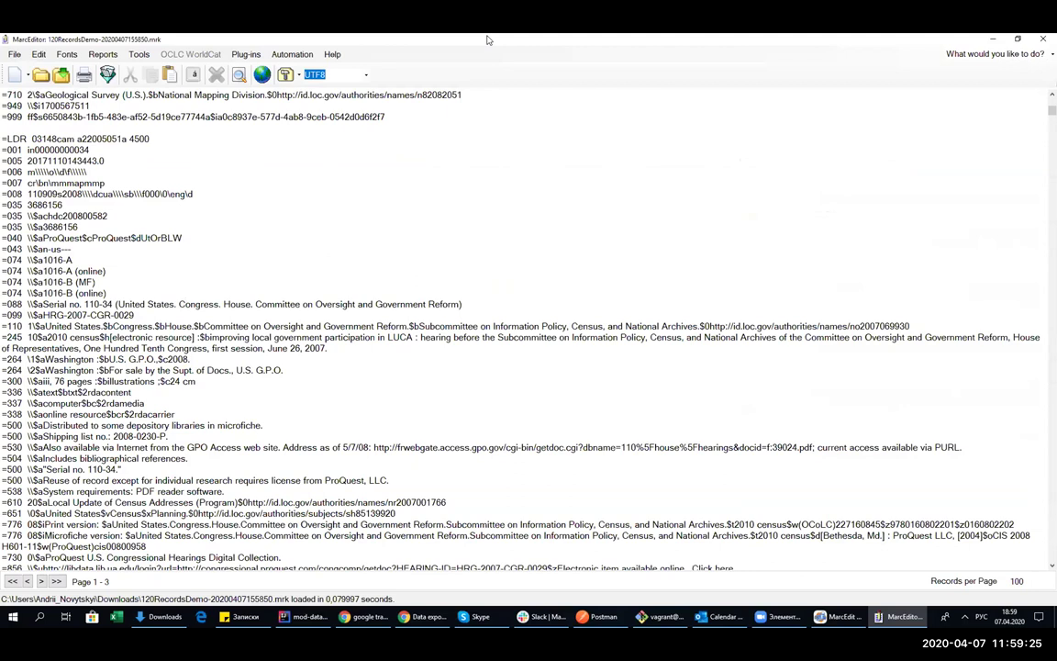
double_click(488, 39)
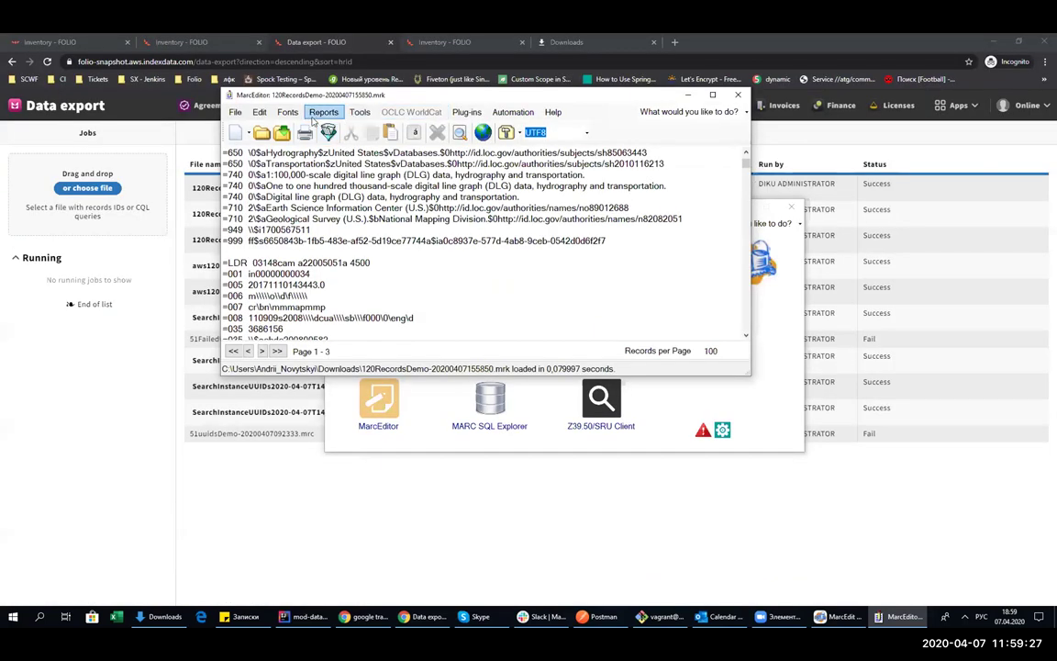
left_click(318, 114)
left_click(316, 136)
scroll(684, 266, "down", 10)
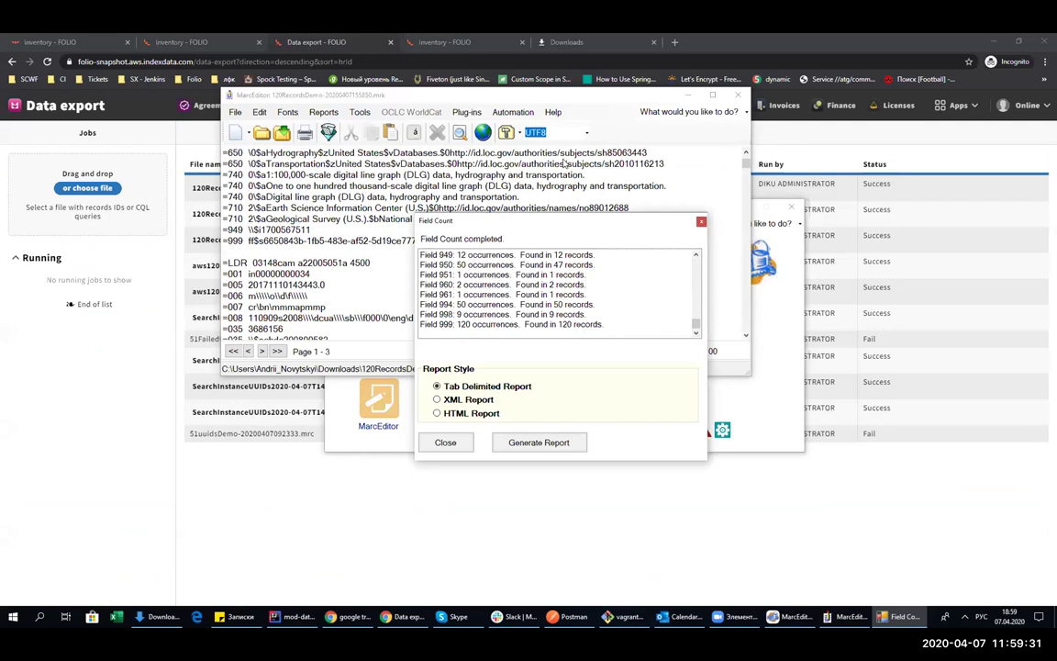
left_click_drag(514, 221, 498, 158)
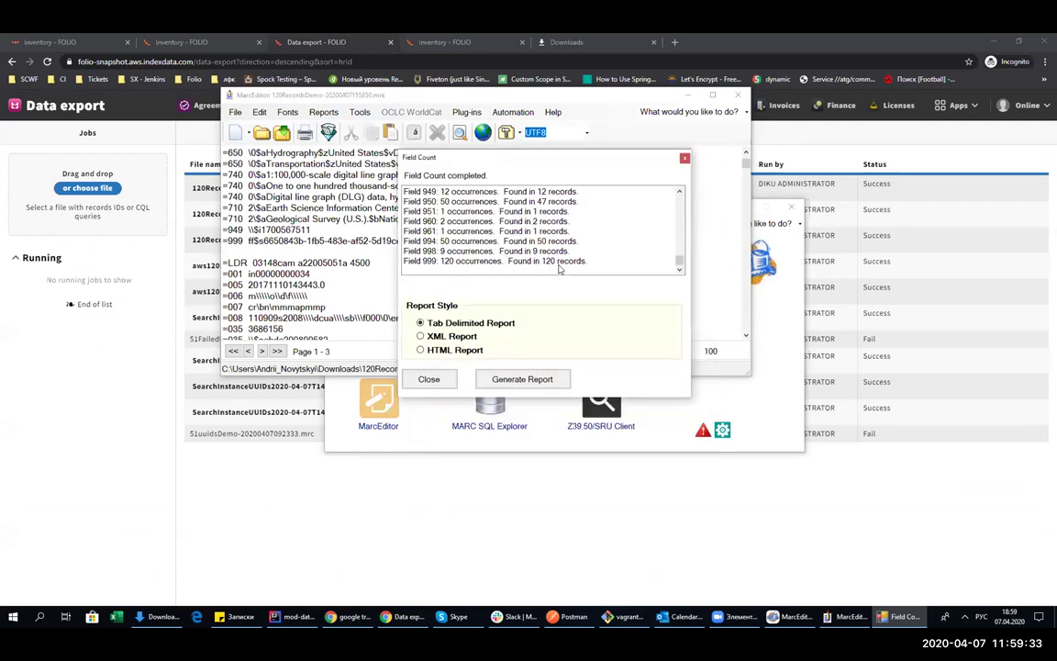
left_click(684, 158)
left_click(737, 95)
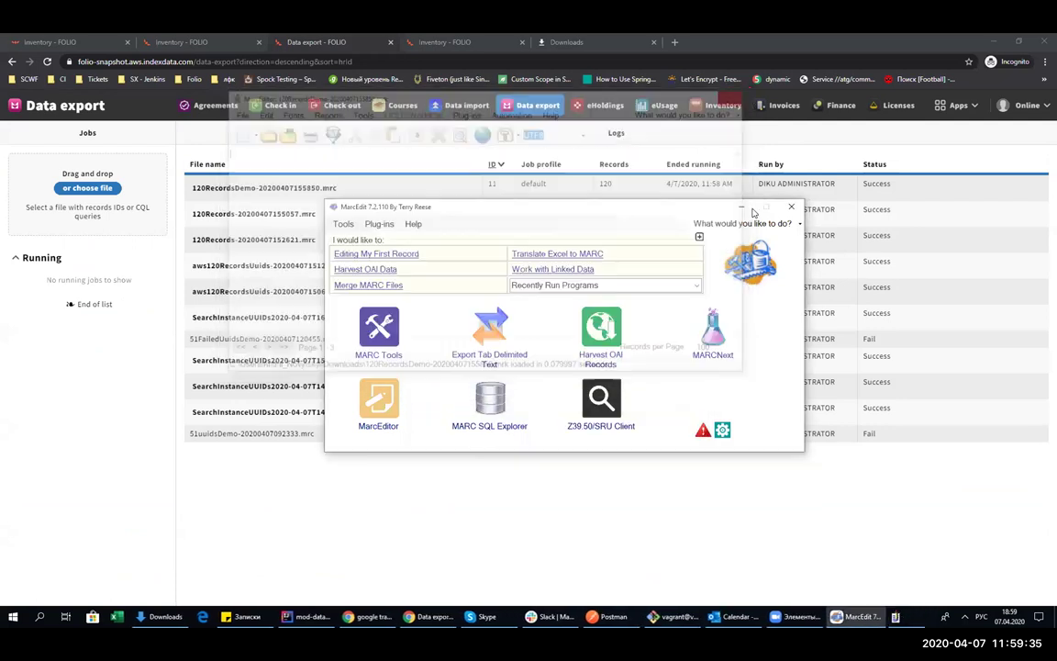
left_click(748, 209)
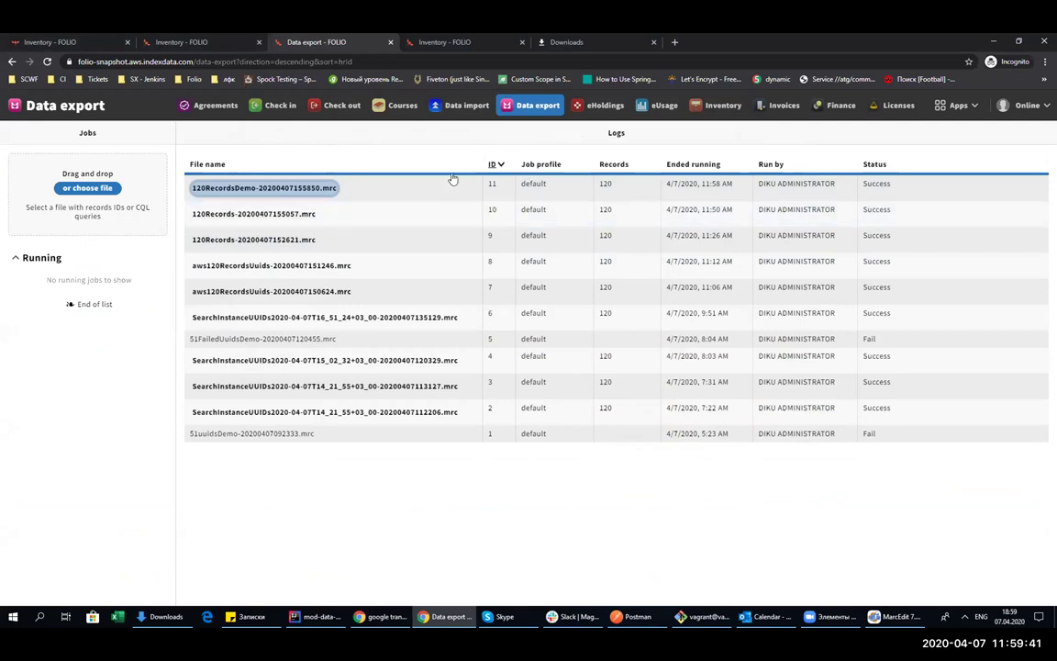
Sort the export logs by job profile and upload the 51FailedUuidsDemo file as a new export job
left_click(496, 165)
left_click(528, 164)
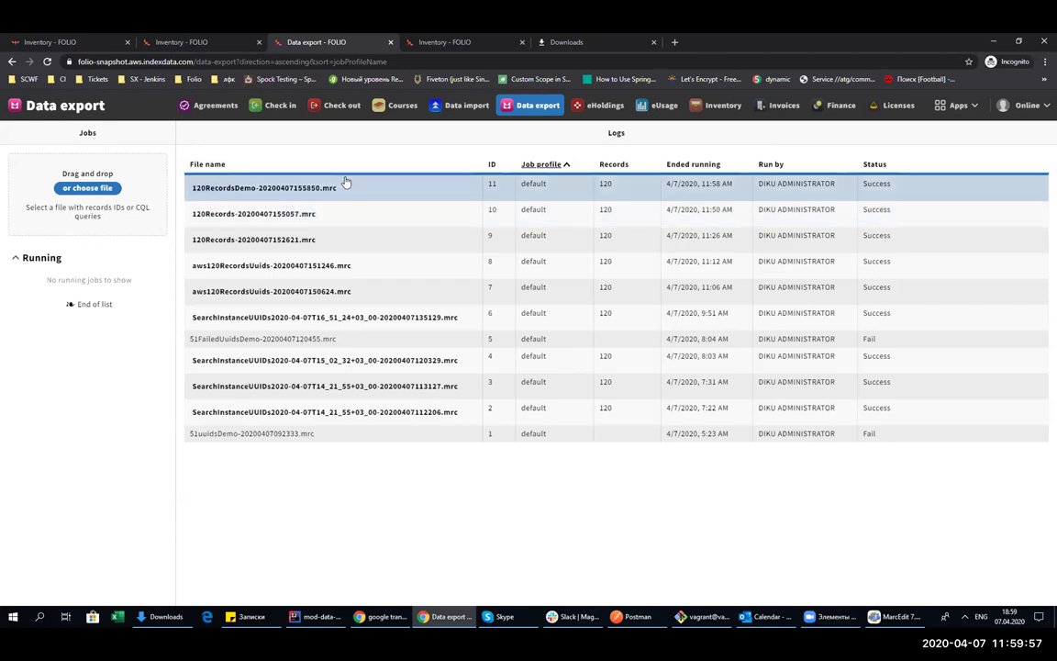
key("alt+shift")
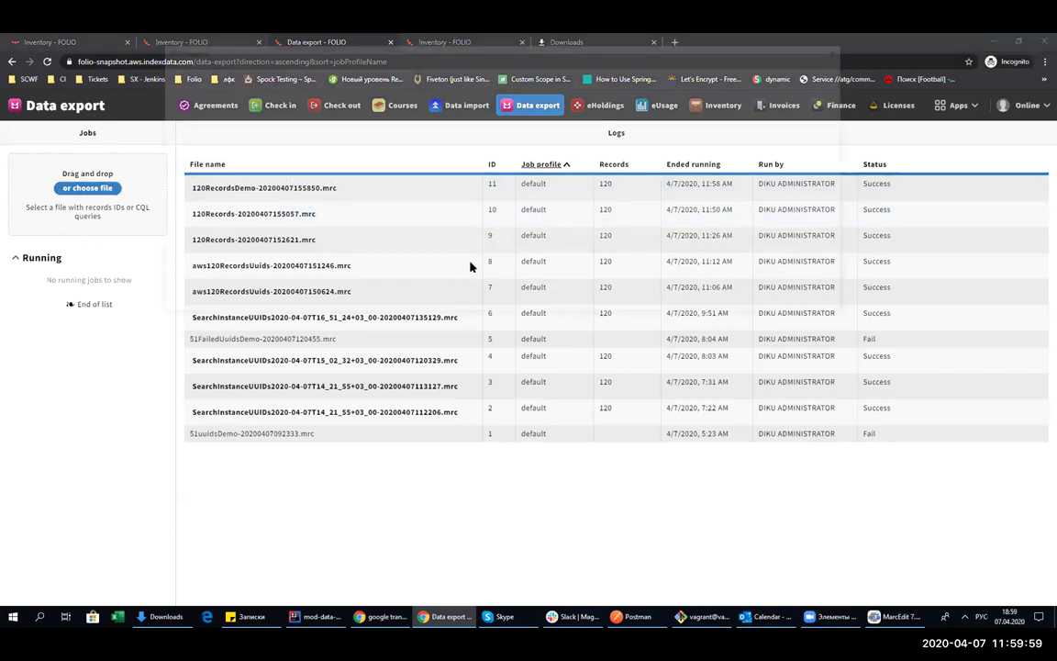
double_click(670, 220)
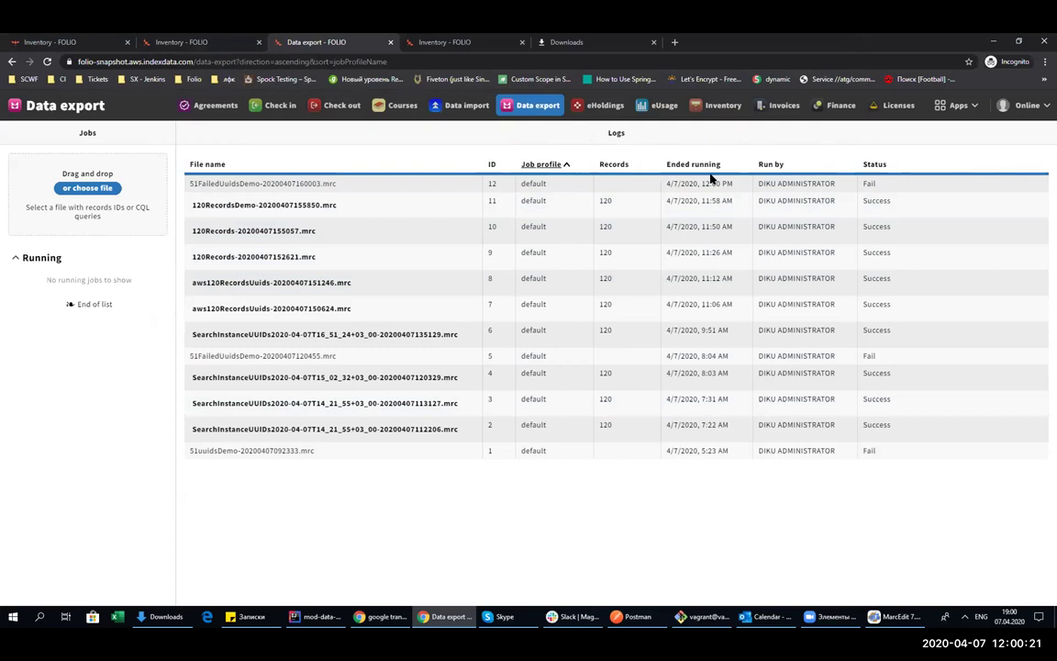
Bring up the MarcEdit main window and close it
left_click(681, 190)
mouse_move(833, 624)
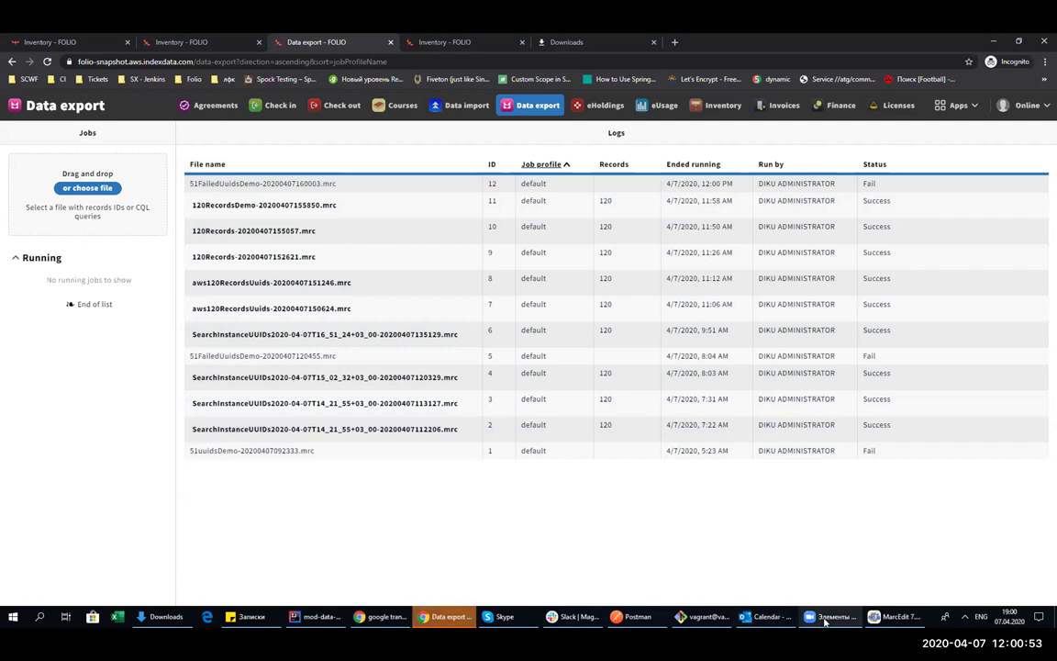
left_click(888, 617)
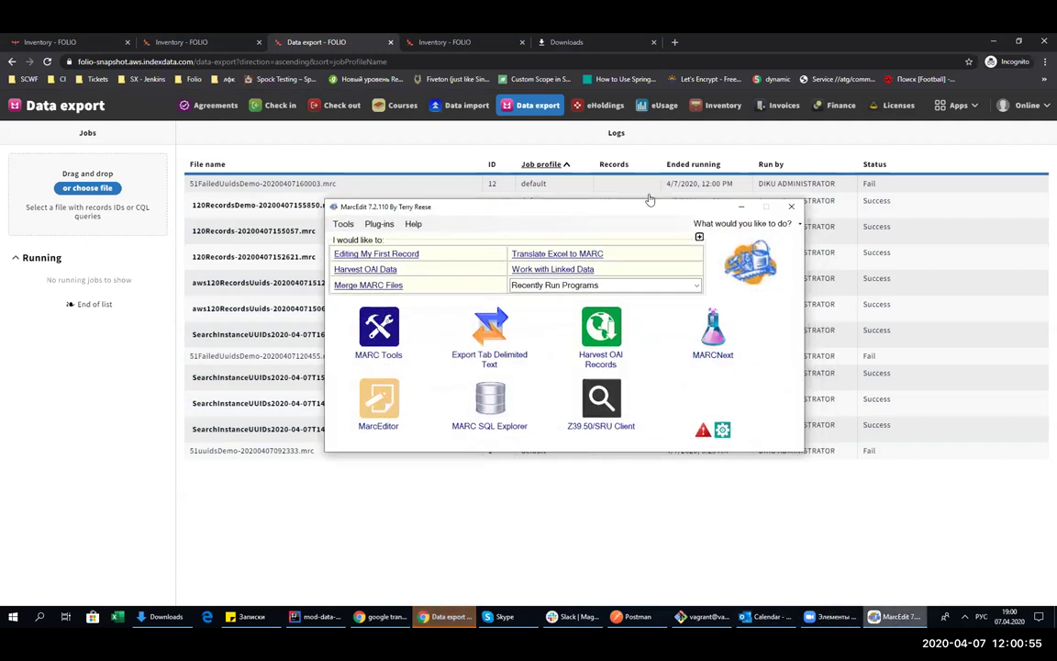
key("alt+F4")
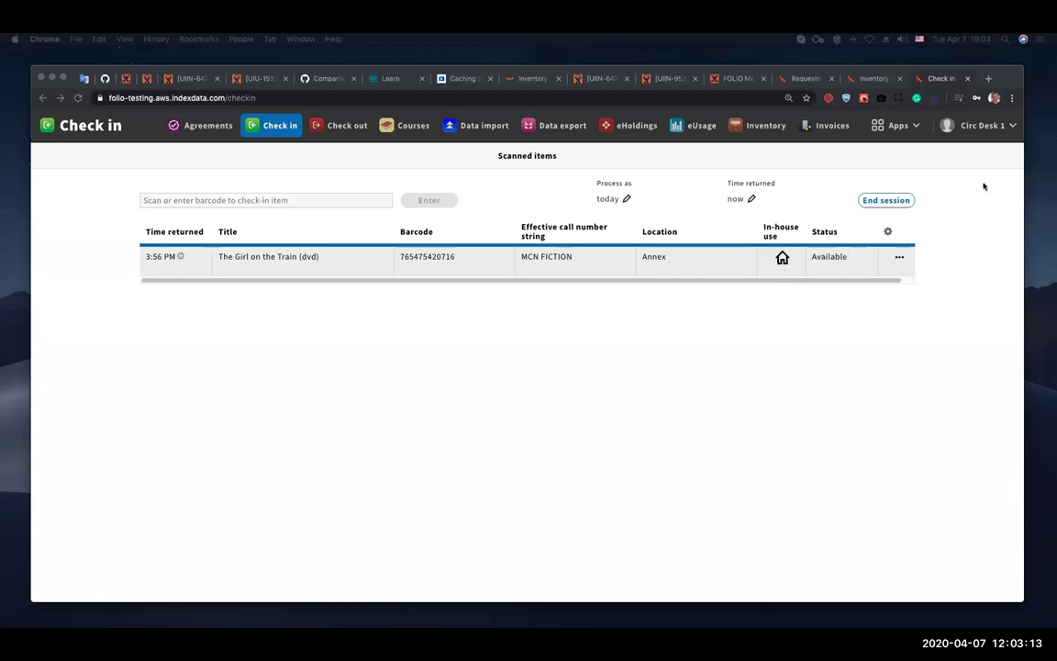
Switch the service point to Circ Desk 2
left_click(996, 130)
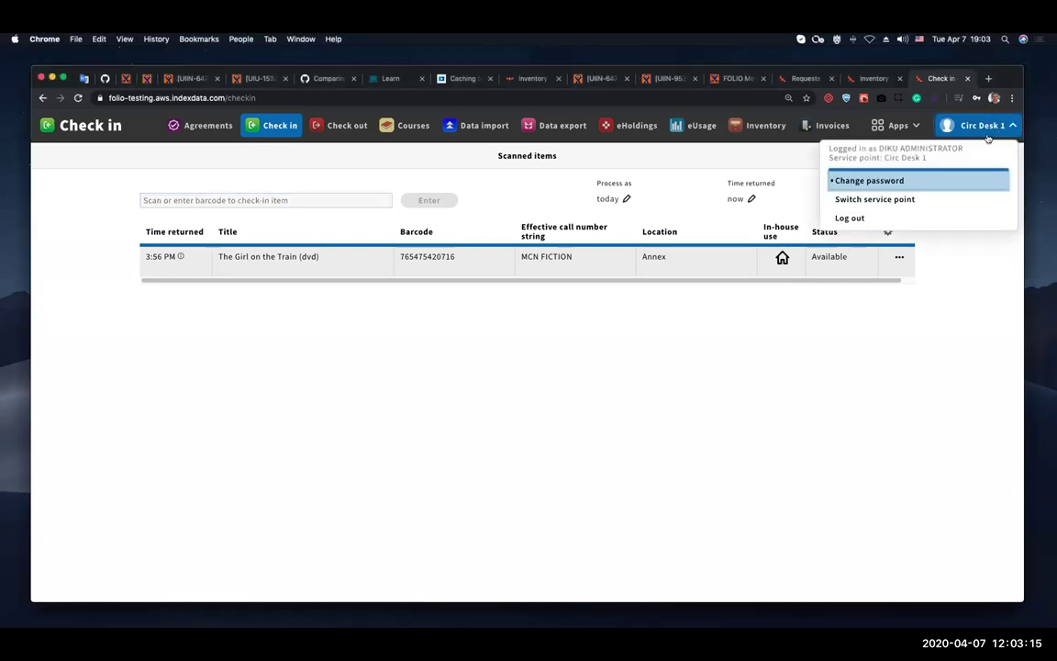
left_click(826, 198)
left_click(589, 236)
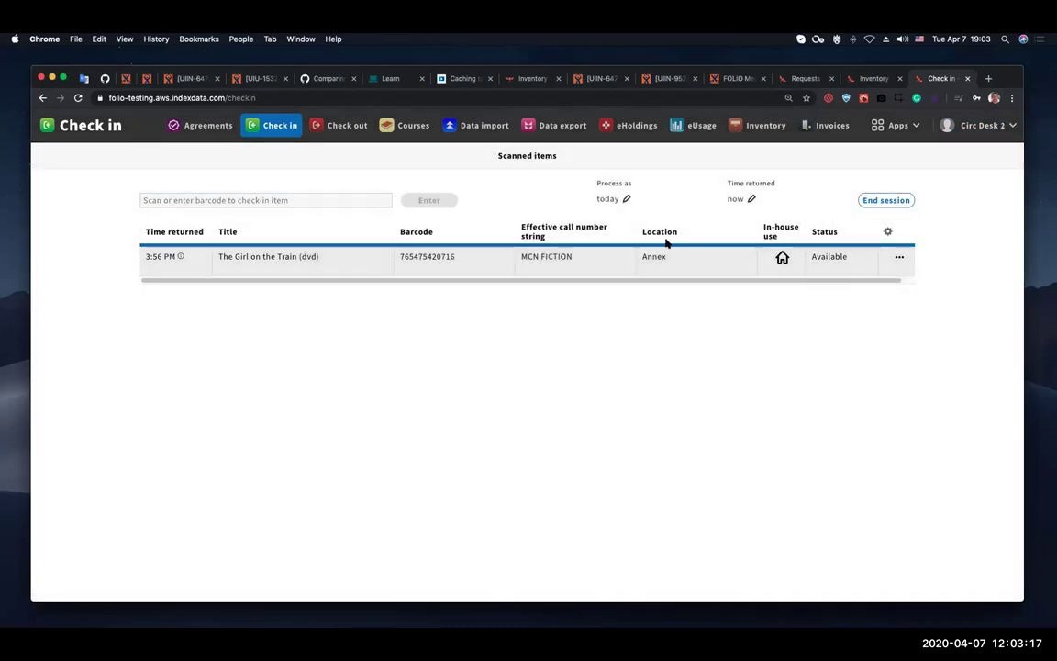
left_click(337, 199)
left_click(227, 222)
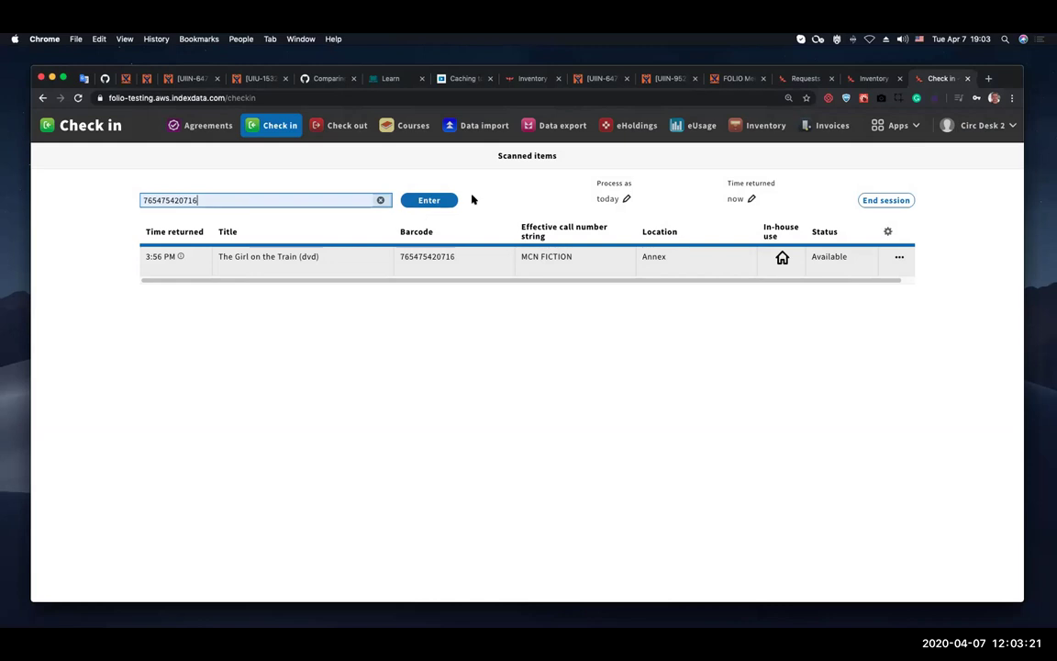
left_click(439, 201)
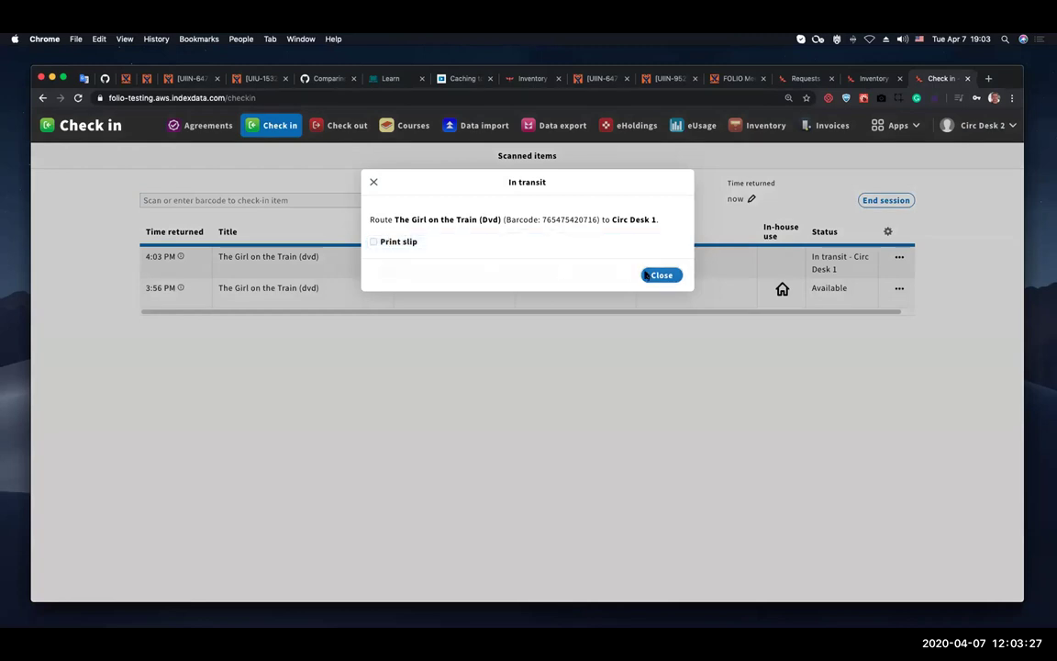
left_click(658, 275)
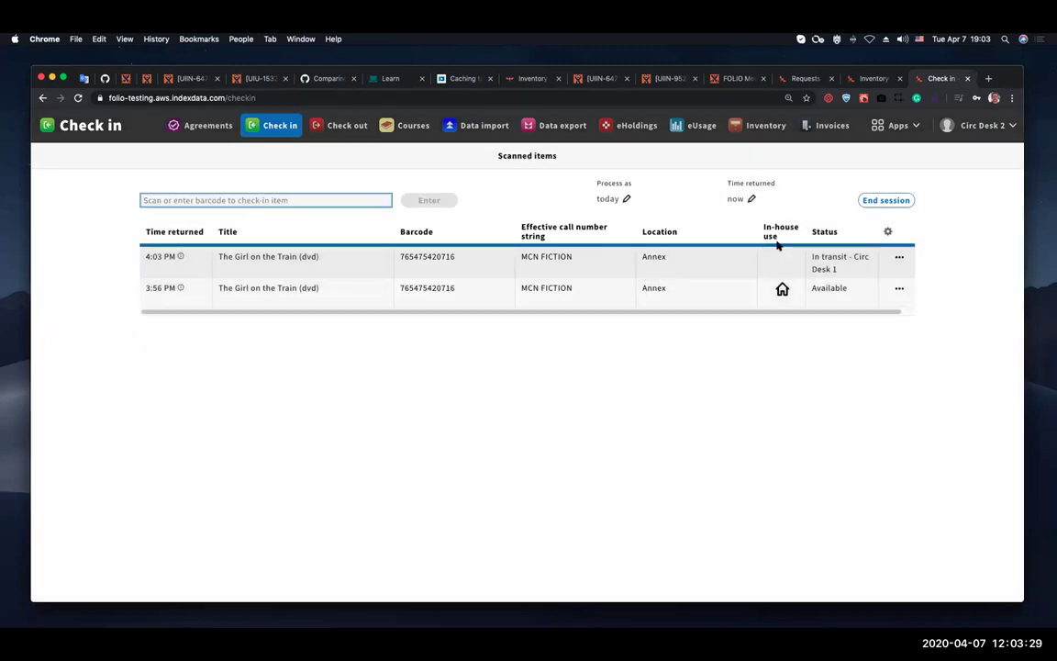
Switch the service point back to Circ Desk 1
left_click(980, 125)
left_click(872, 178)
left_click(620, 214)
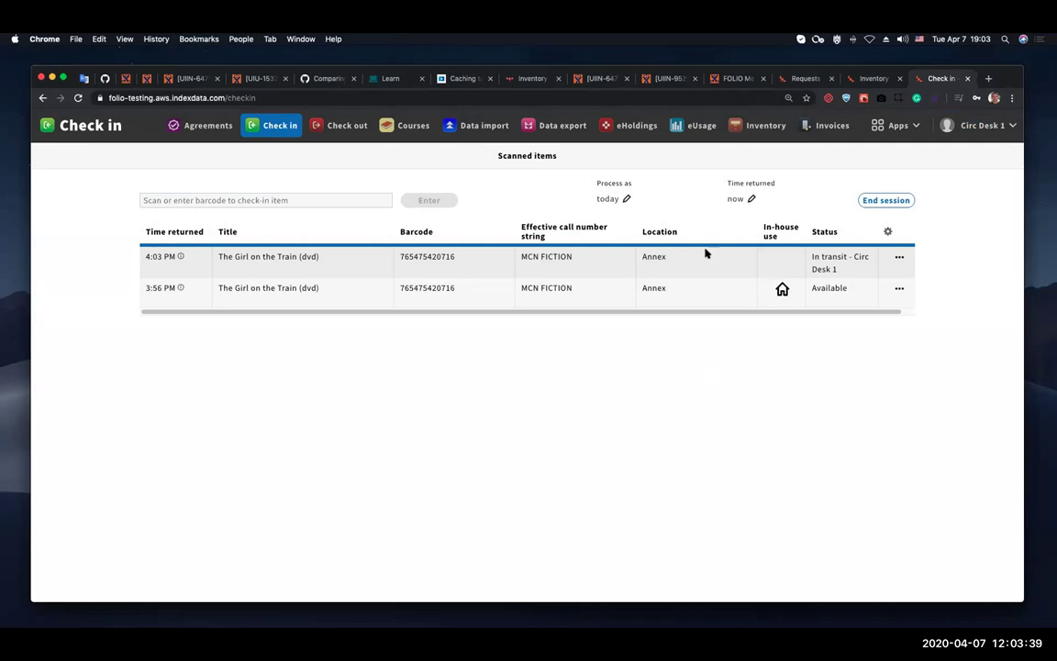
Go to Inventory and look through the available filters of the Holdings, Item and Instance segments
left_click(785, 130)
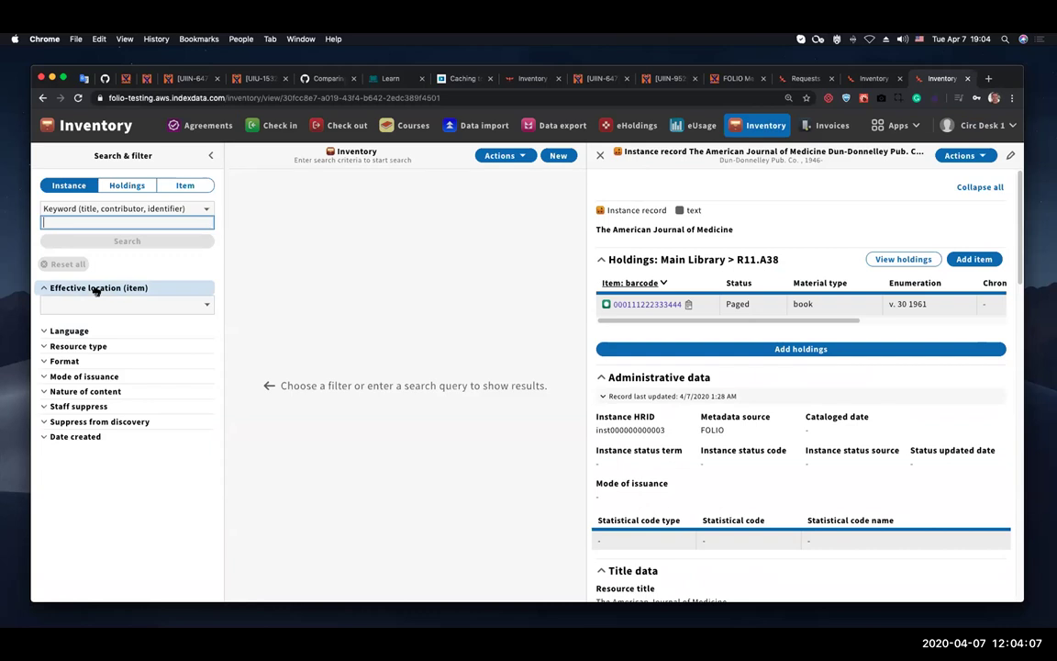
left_click(119, 187)
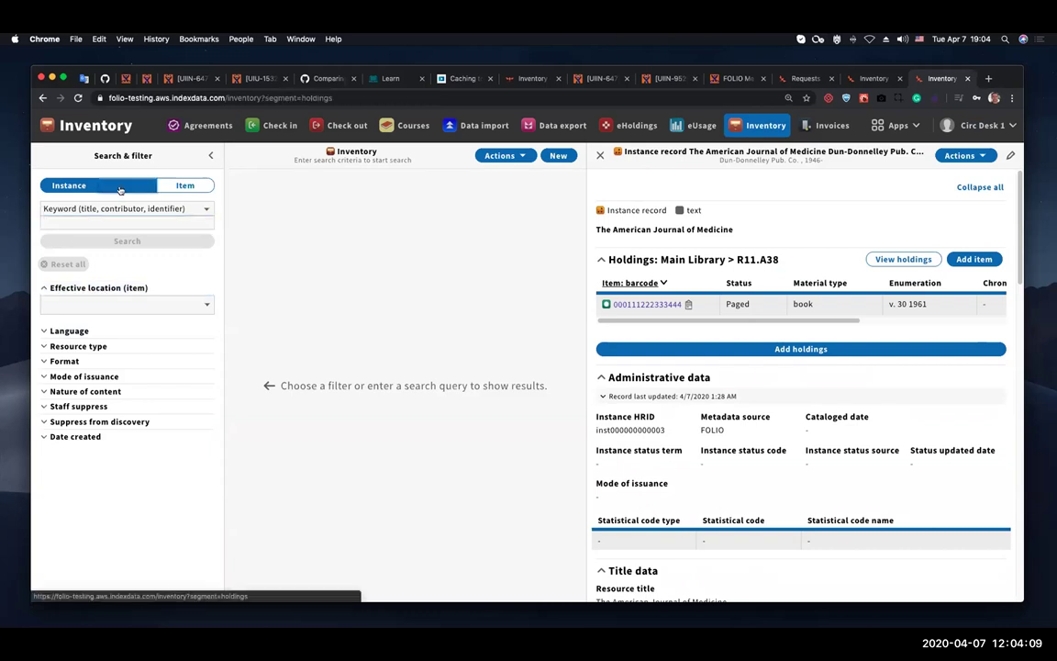
left_click(192, 184)
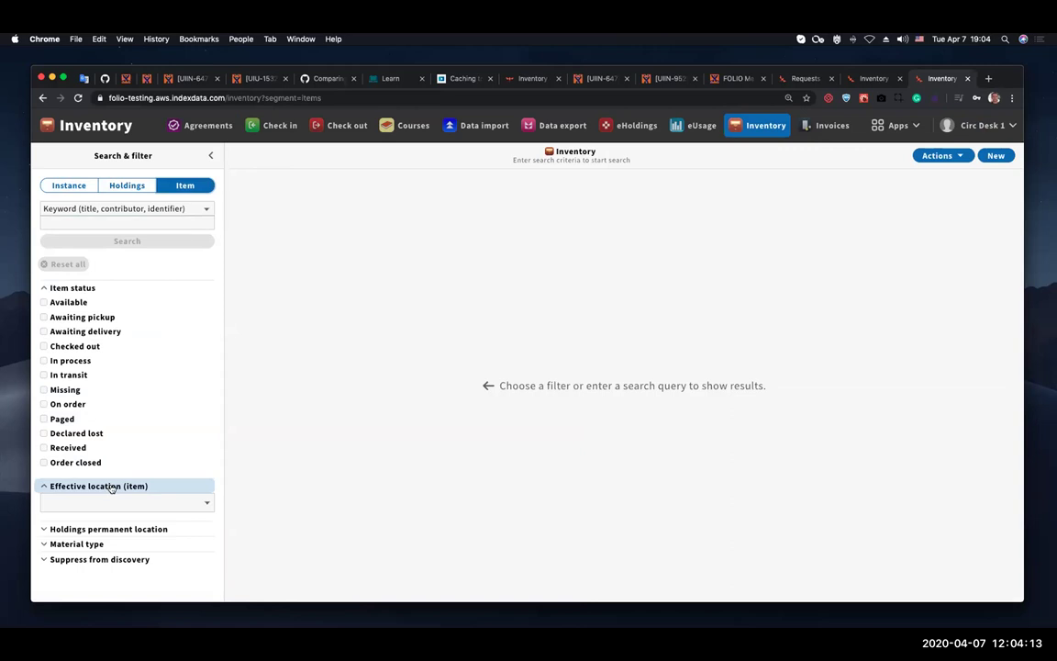
left_click(68, 184)
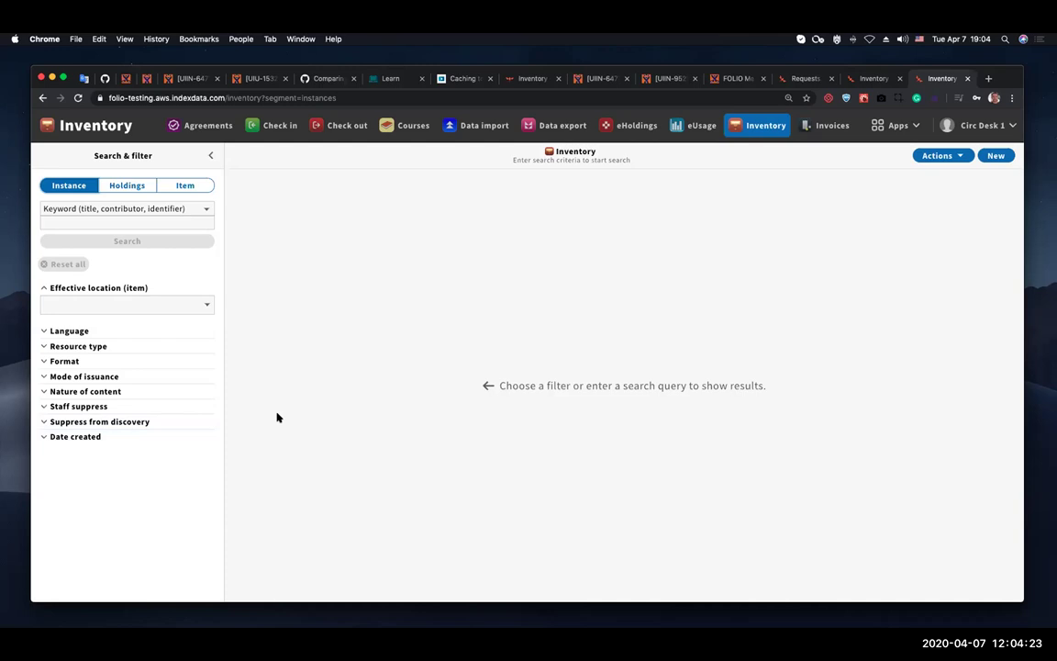
Expand the Date created filter for instances and enter 2020-04-31 as its From date
left_click(61, 438)
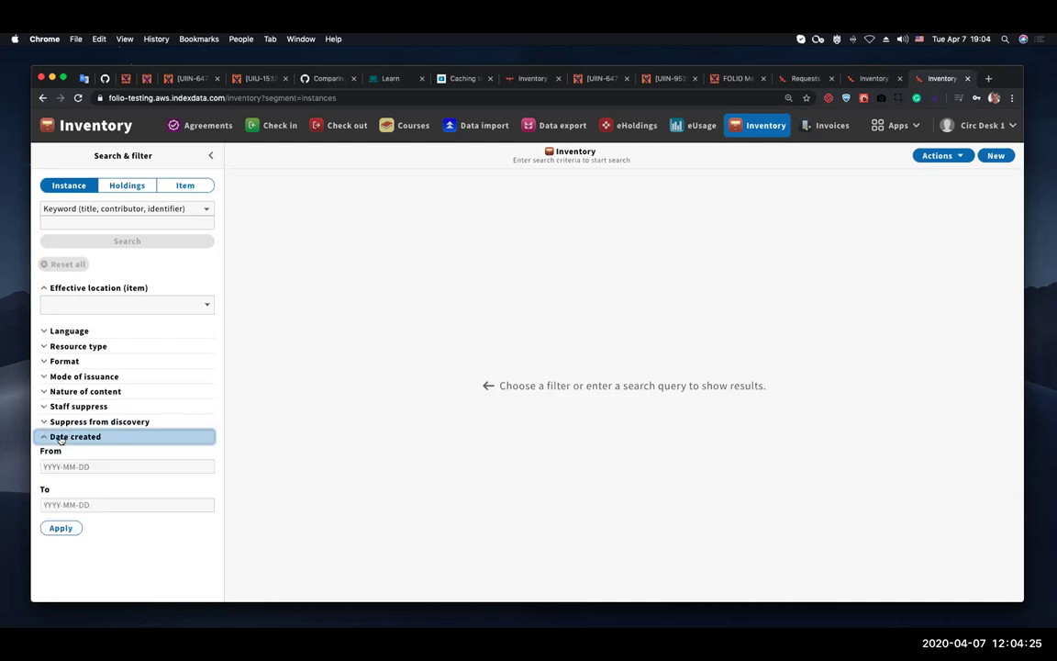
left_click(61, 439)
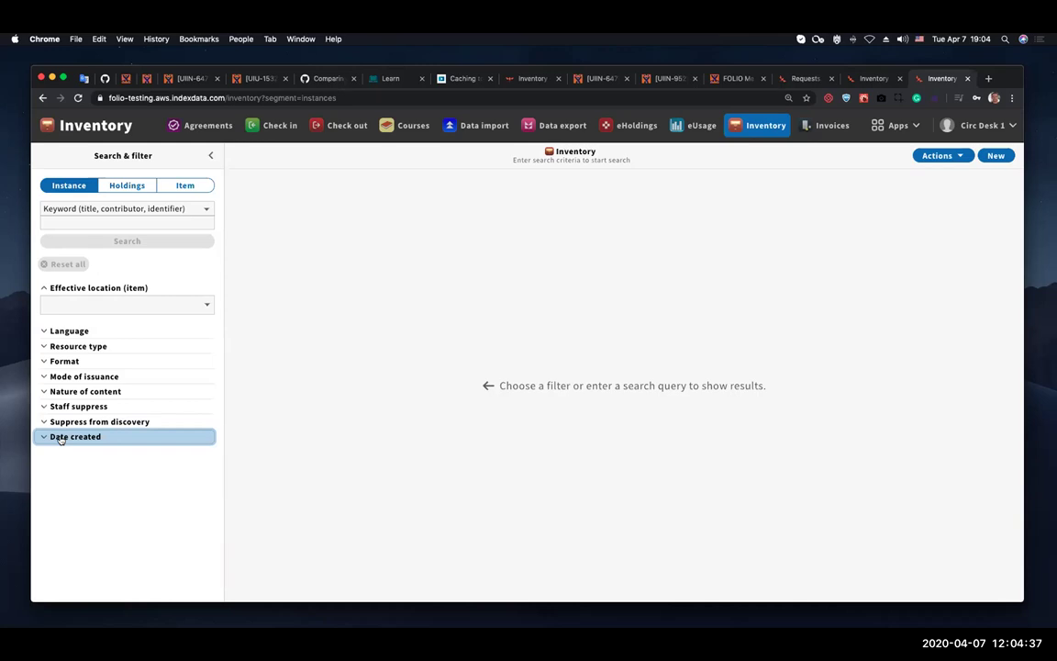
left_click(61, 437)
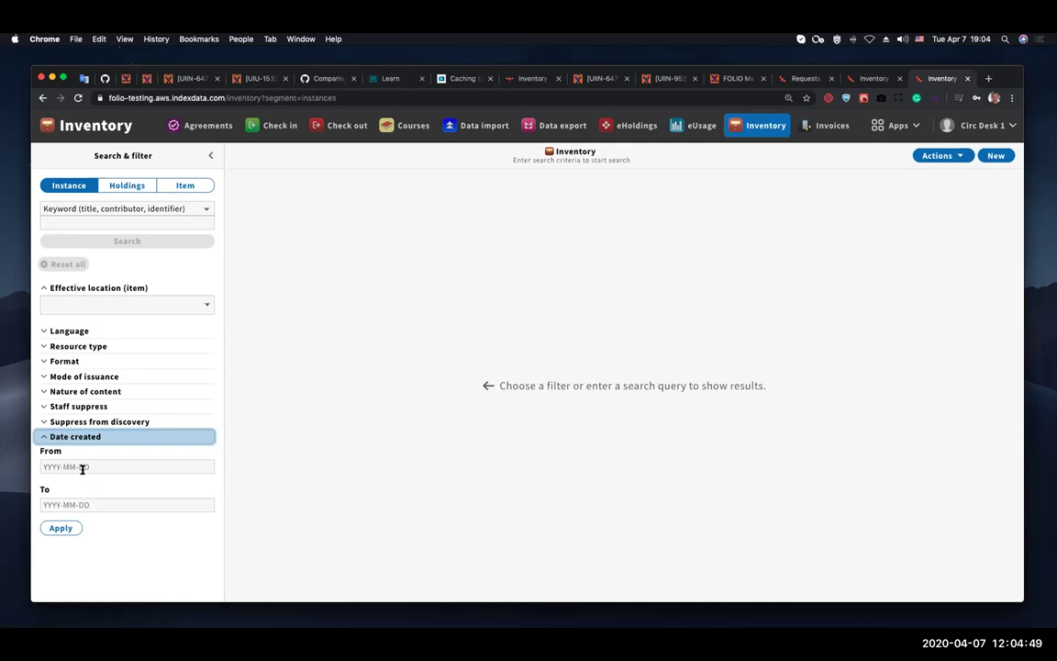
left_click(81, 467)
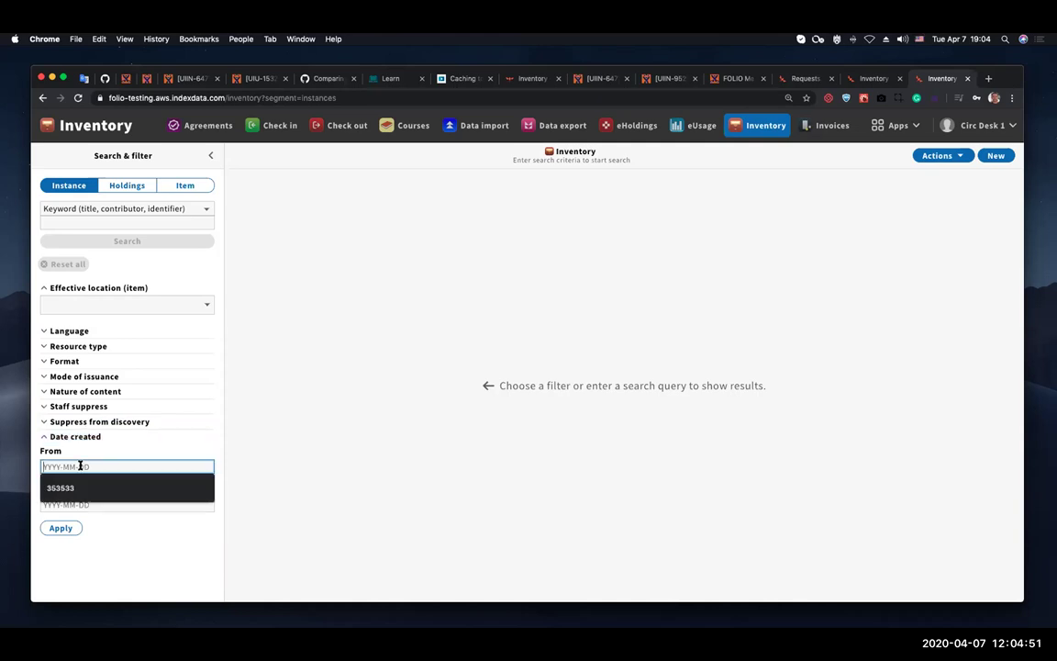
type("2020-04-31")
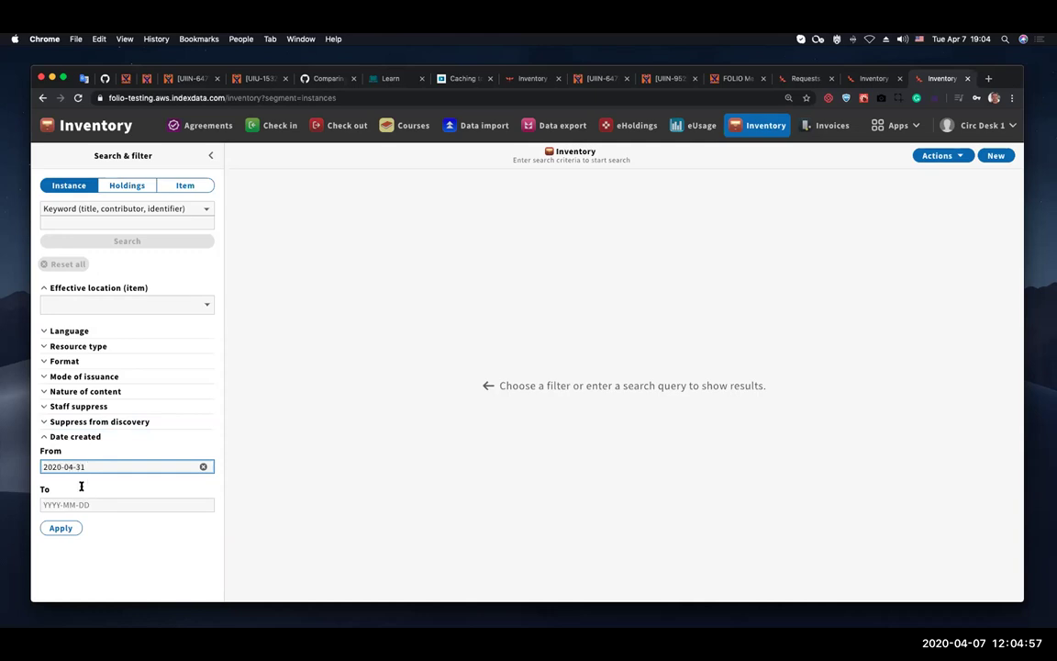
left_click(81, 486)
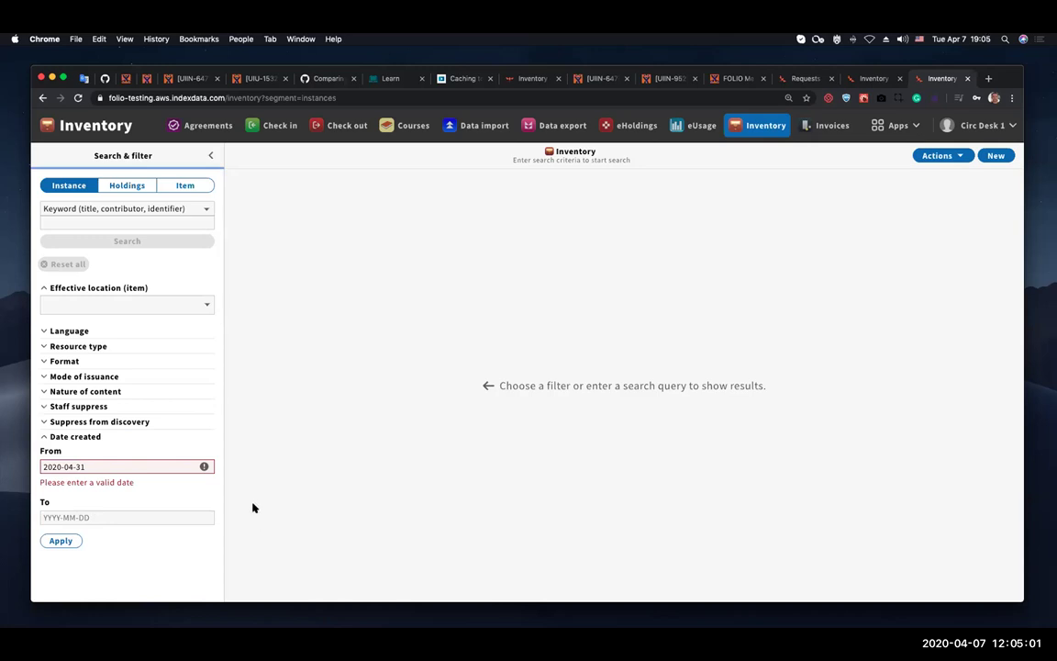
Try to apply the Date created filter with From set to 2020-04-04 and To set to 2020-04-03
left_click(87, 465)
key("BackSpace")
key("BackSpace")
type("04")
left_click(82, 516)
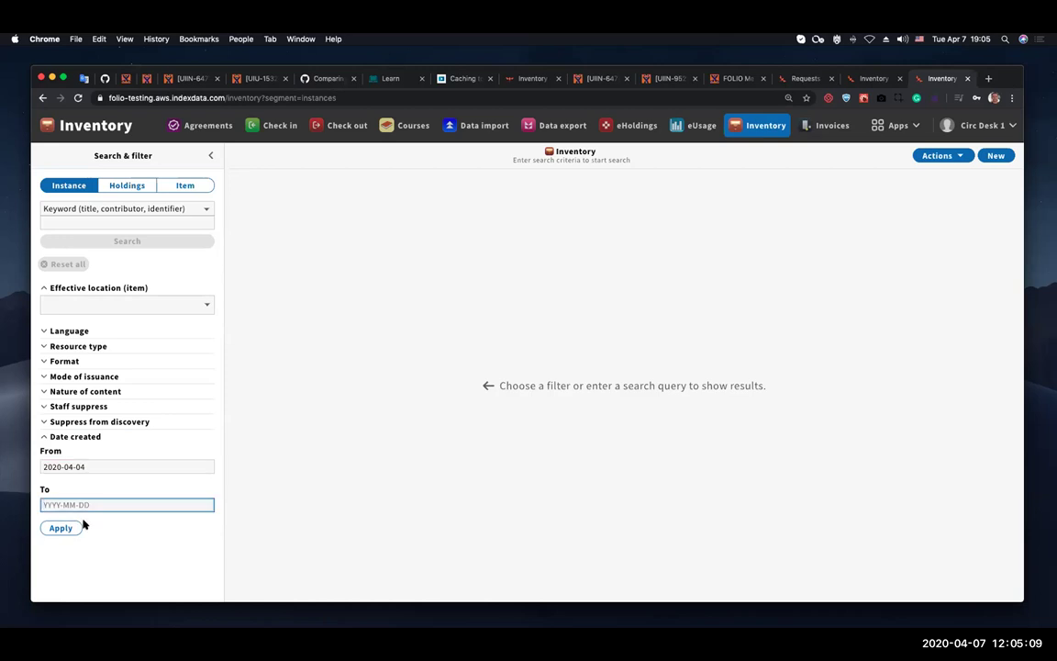
type("2020-04-03")
left_click(73, 527)
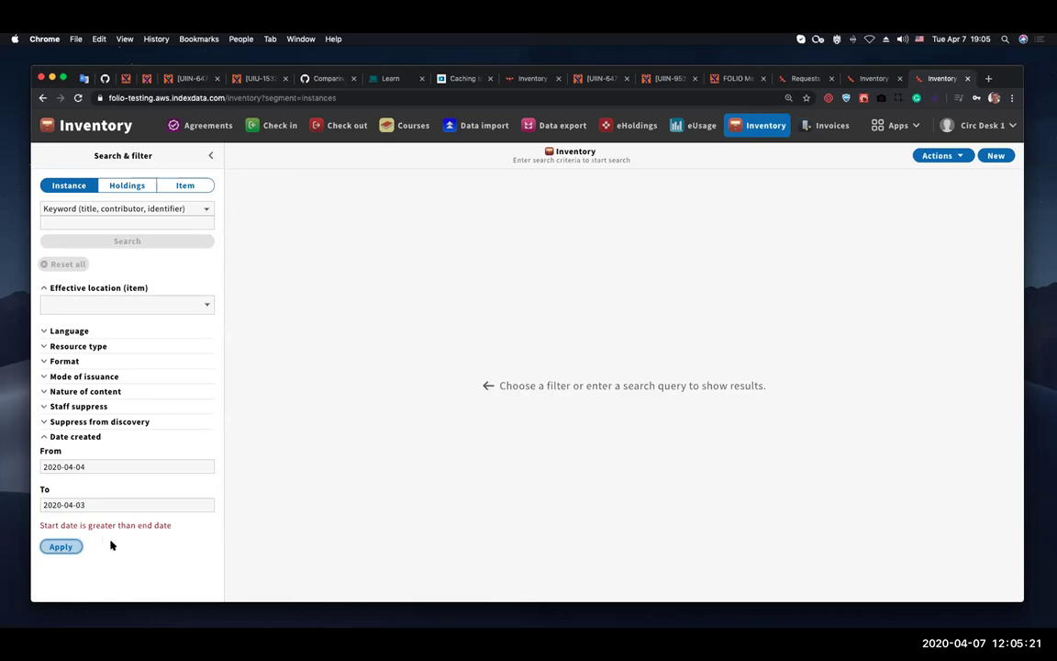
Apply the Date created filter with the range 2020-04-05 to 2020-04-07
left_click(97, 466)
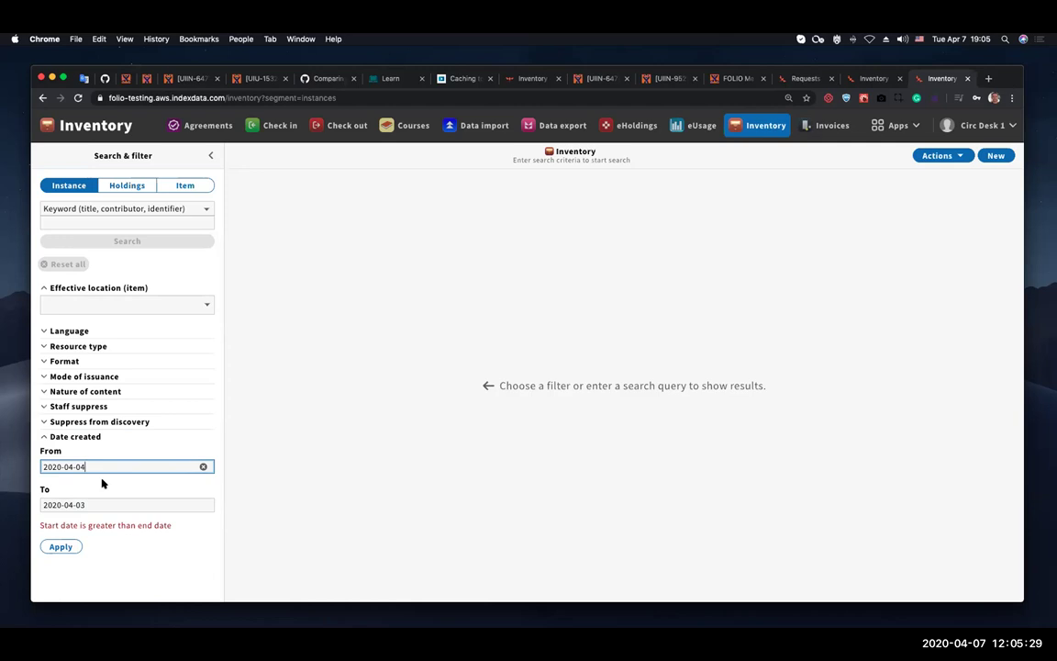
key("BackSpace")
left_click(106, 502)
key("BackSpace")
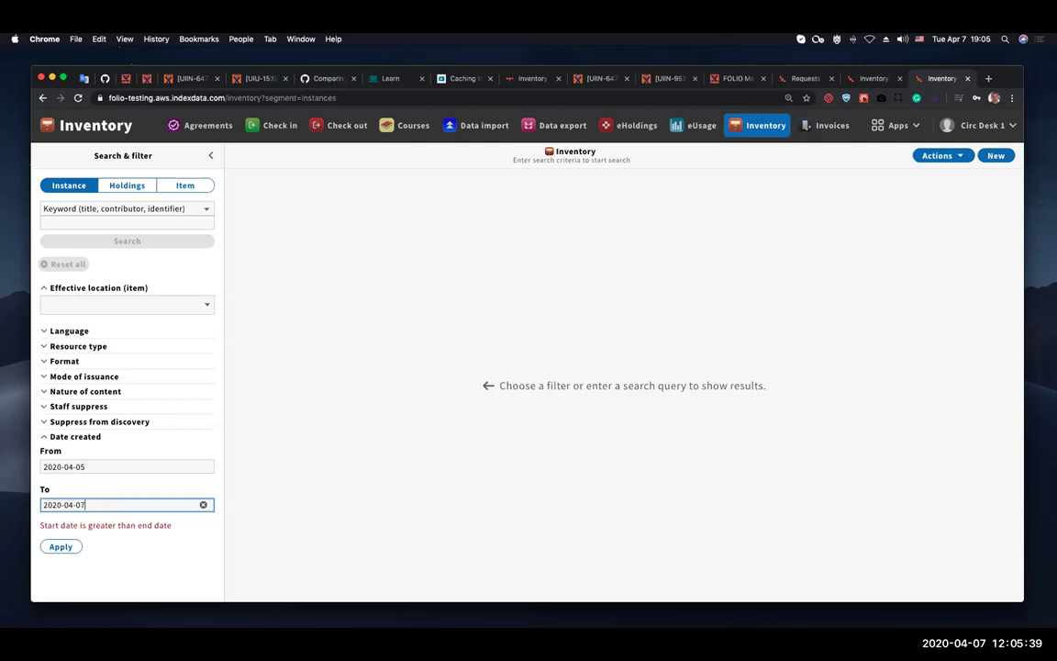
left_click(59, 547)
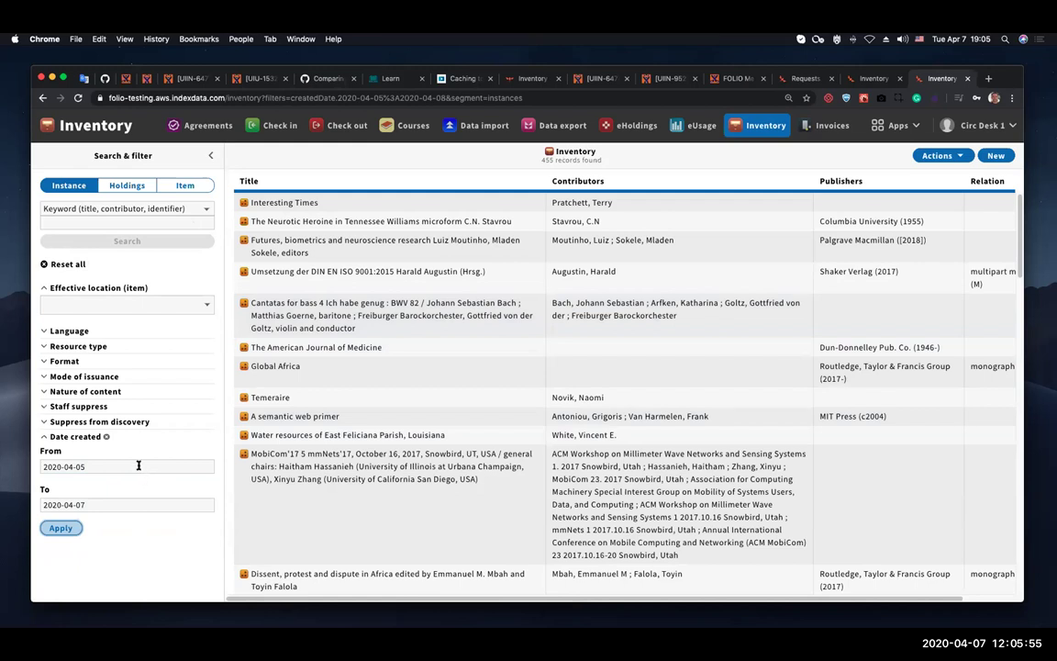
Open the Interesting Times instance record and expand its record creation and update details
left_click(314, 203)
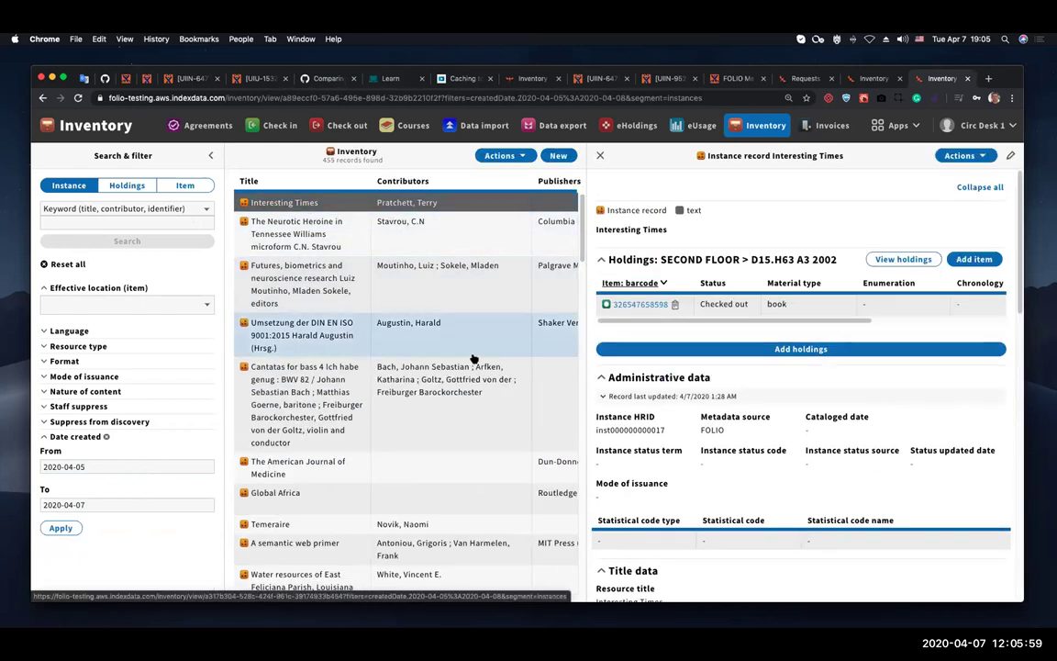
left_click(674, 396)
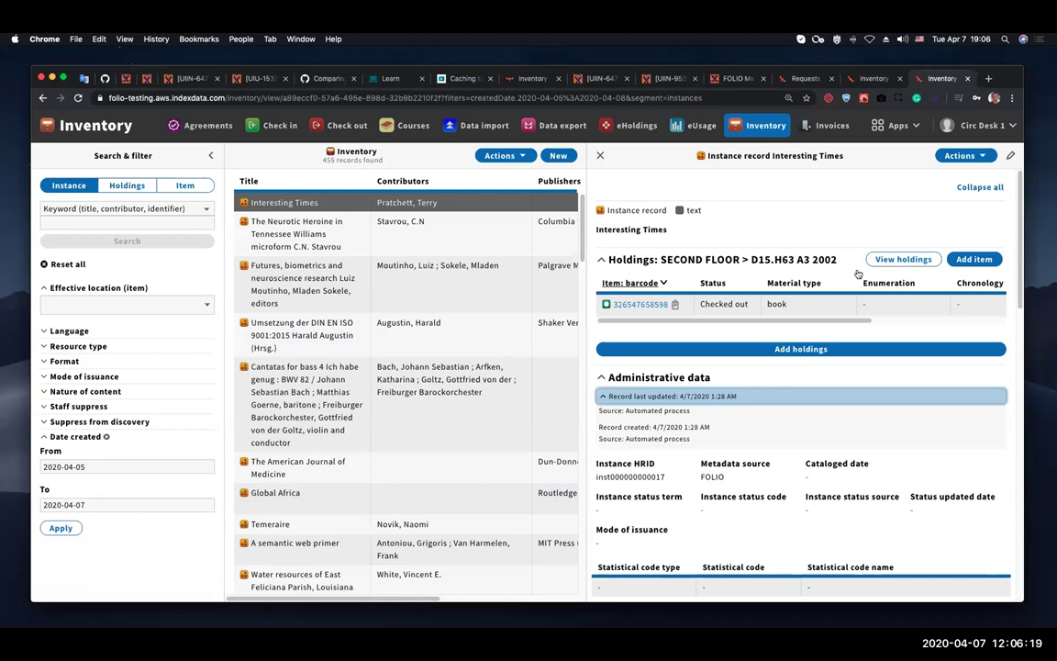
Go to Requests, open the request for The American Journal of Medicine and highlight its effective call number string
left_click(898, 125)
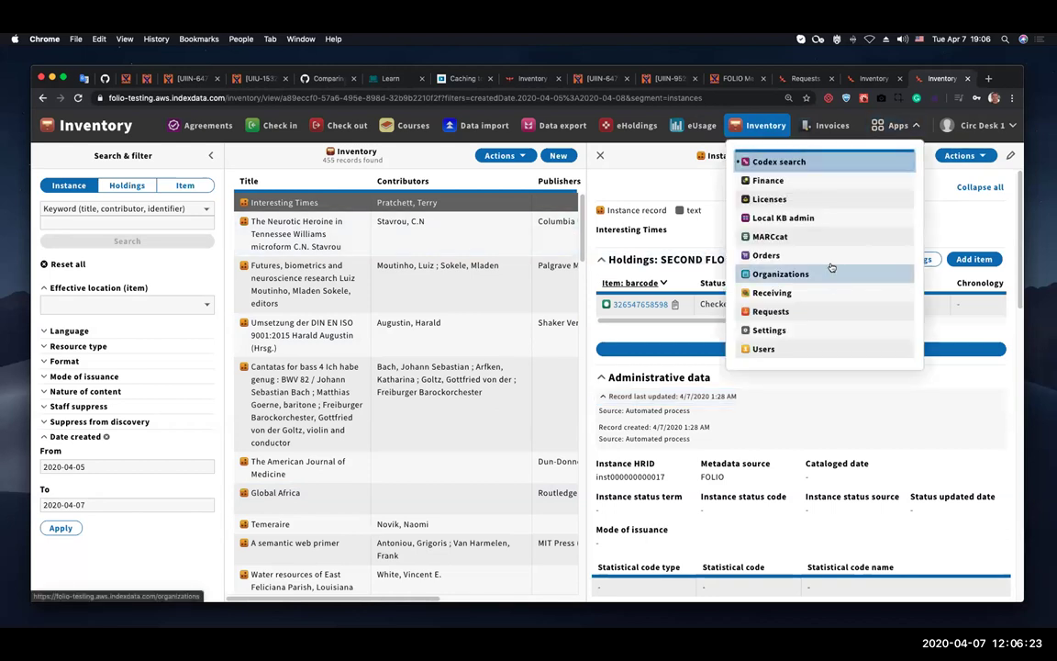
left_click(785, 311)
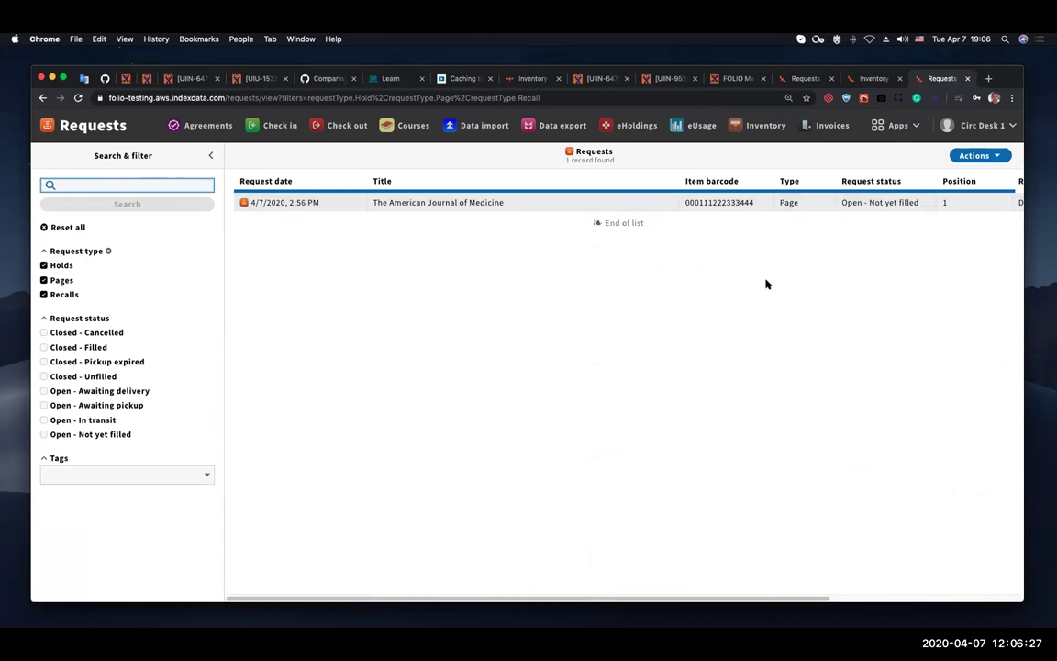
left_click(439, 204)
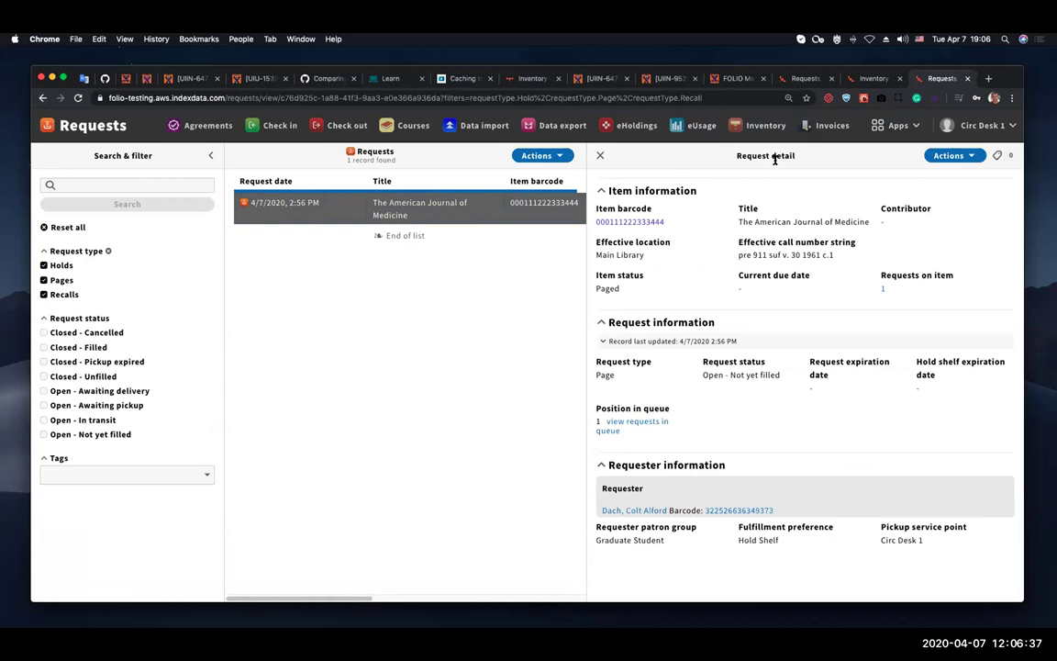
left_click_drag(738, 255, 828, 255)
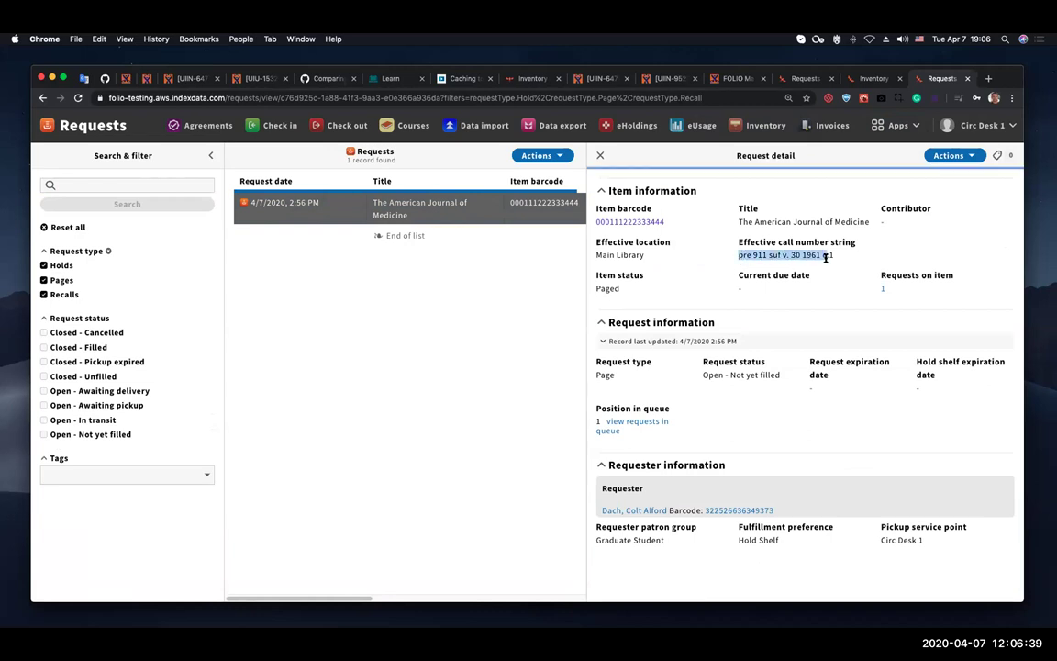
Open the request's queue for reordering and highlight the effective call number string in its header
left_click(949, 155)
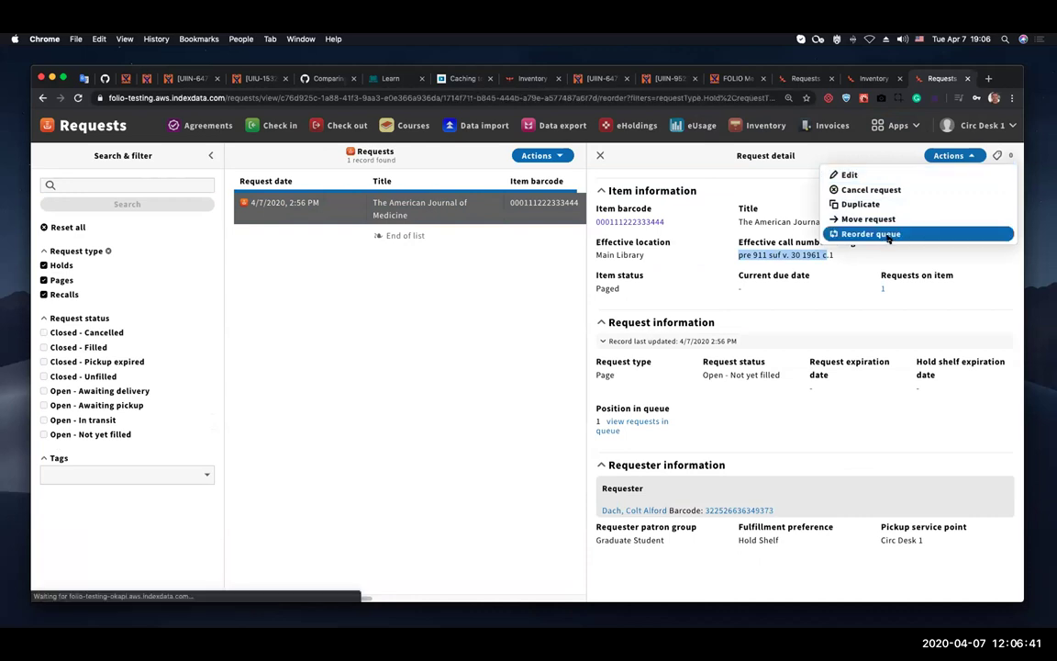
left_click(887, 235)
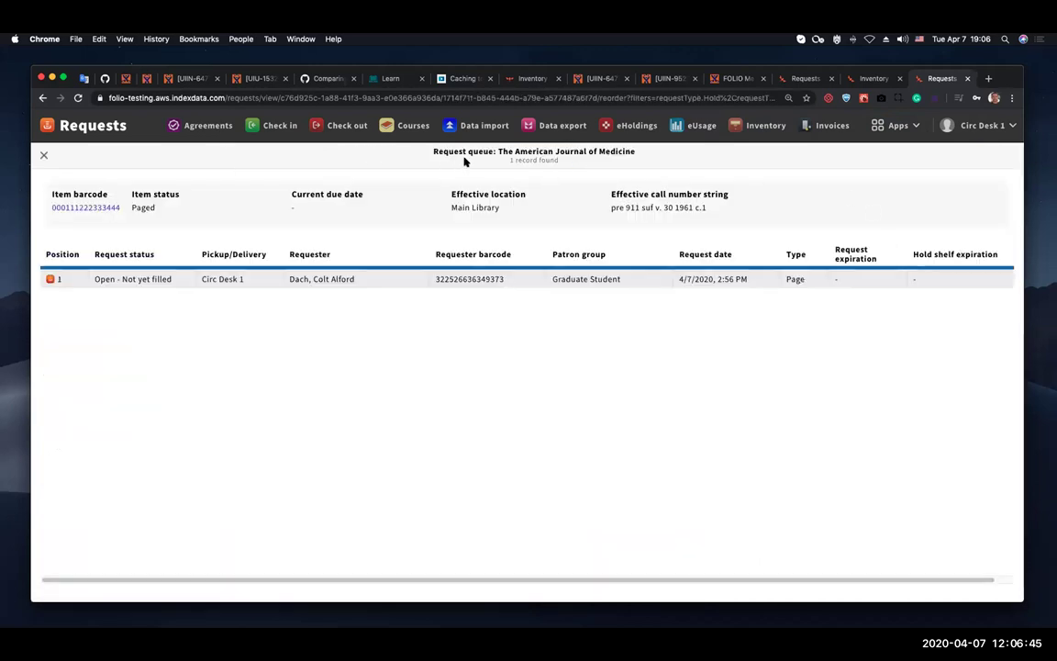
left_click_drag(609, 207, 719, 210)
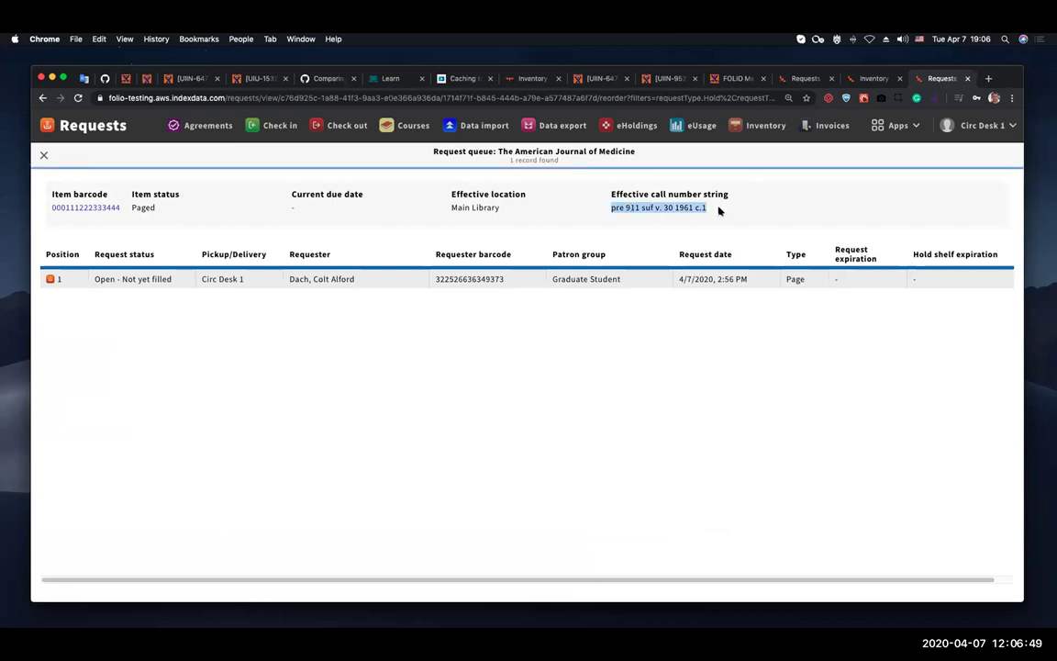
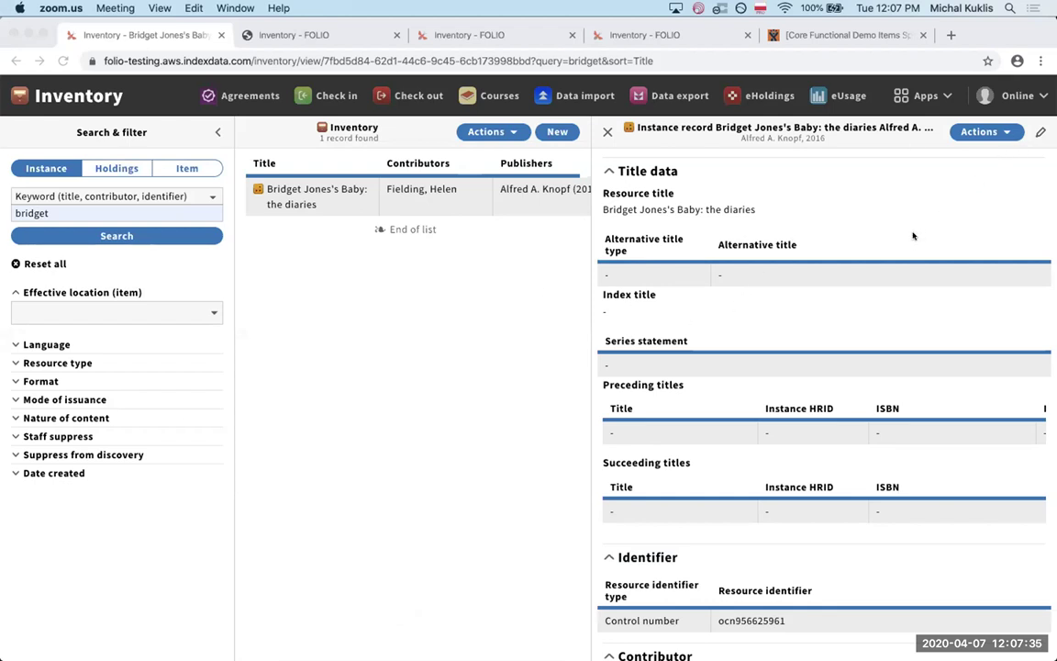
Open the instance record Bridget Jones's Baby: the diaries for editing and go to its Related titles
scroll(814, 379, "down", 1)
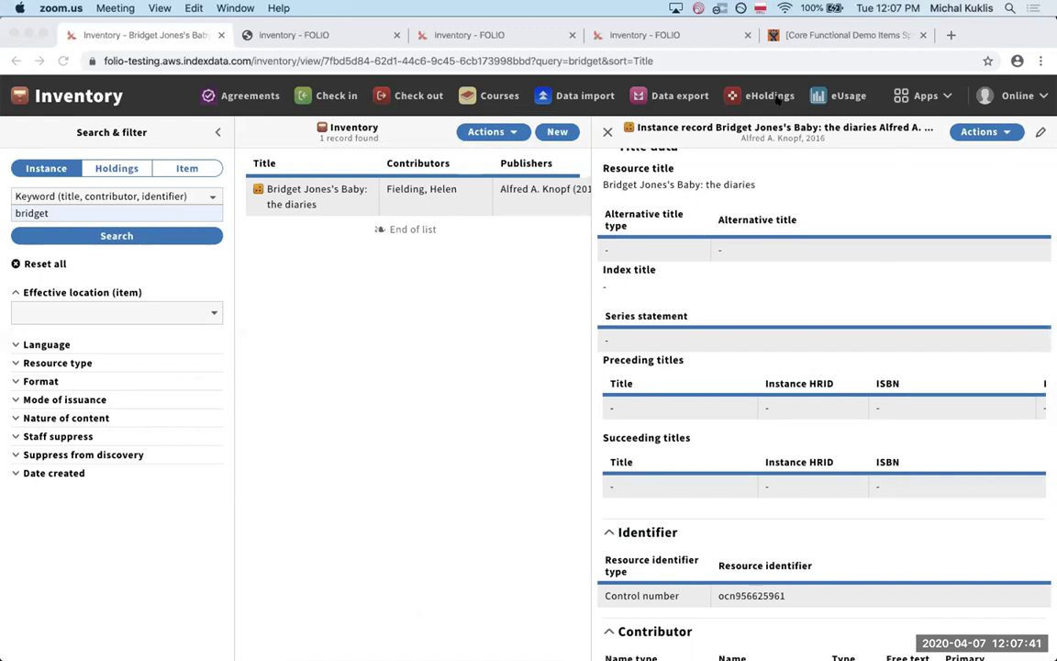
left_click(1035, 134)
left_click(1038, 133)
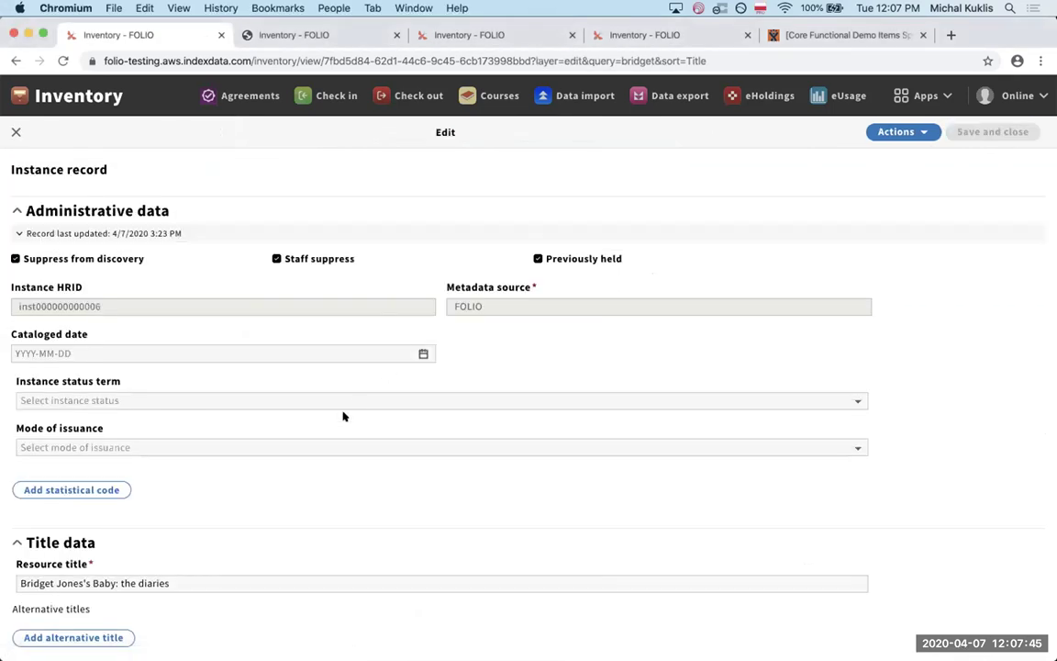
scroll(342, 415, "down", 5)
scroll(342, 417, "down", 1)
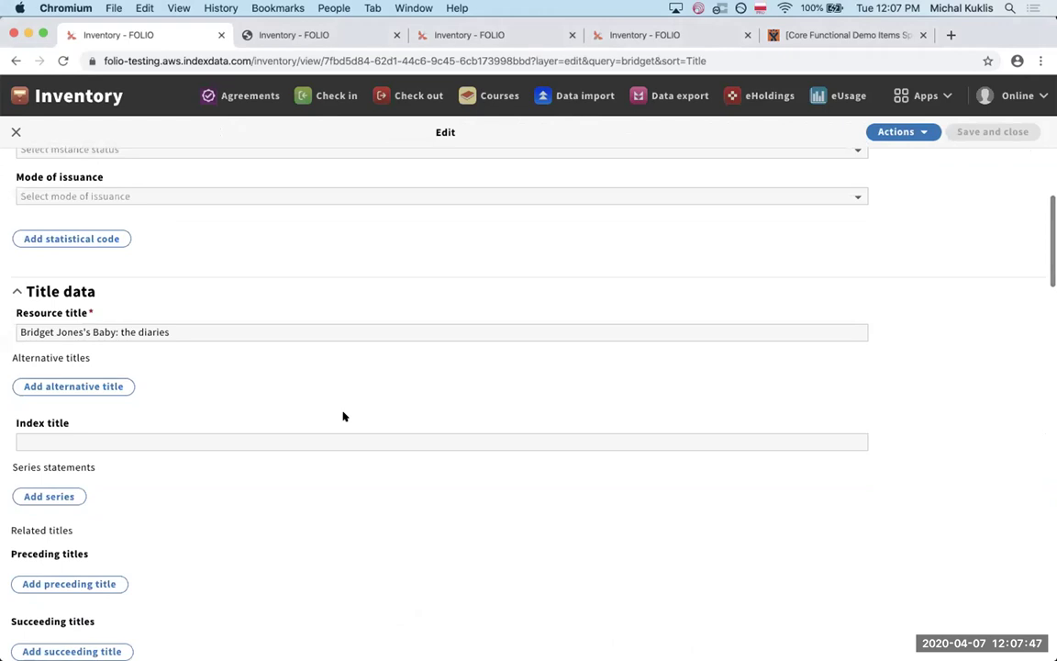
scroll(342, 417, "down", 1)
scroll(343, 415, "down", 2)
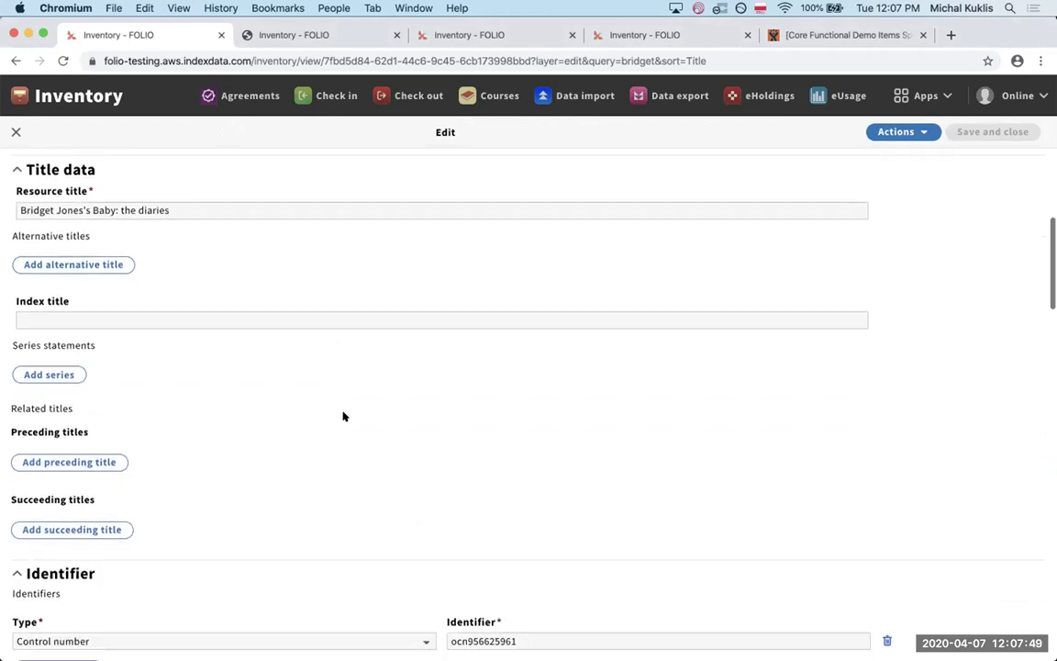
scroll(141, 366, "down", 2)
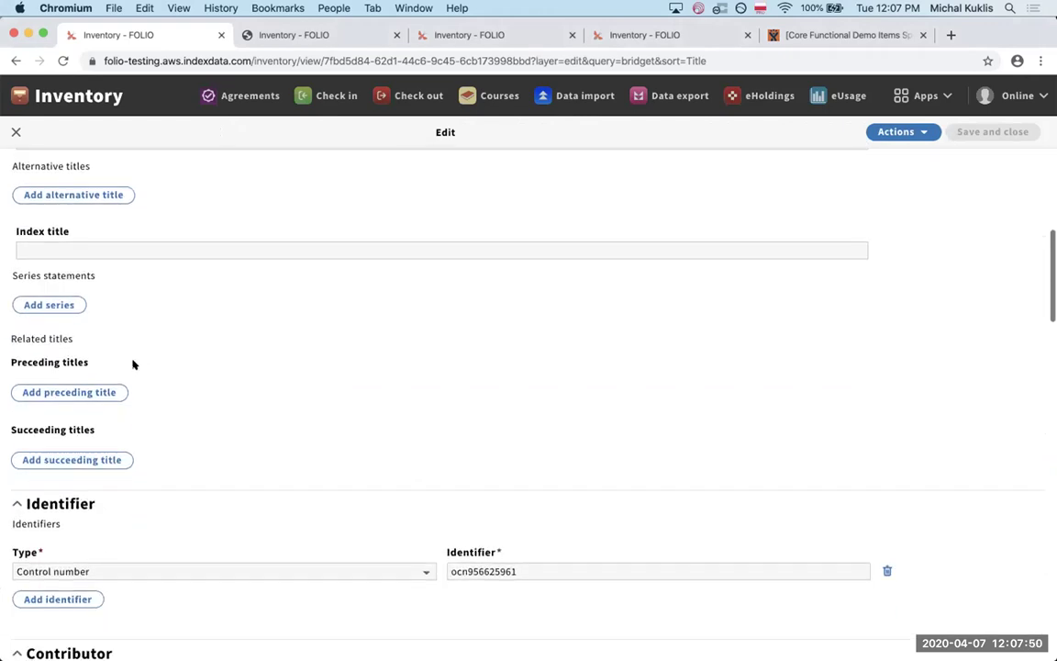
Examine the FOLIO ID fields for preceding and succeeding titles in the localhost version, then return to the folio-testing edit form
left_click(286, 34)
scroll(320, 239, "down", 1)
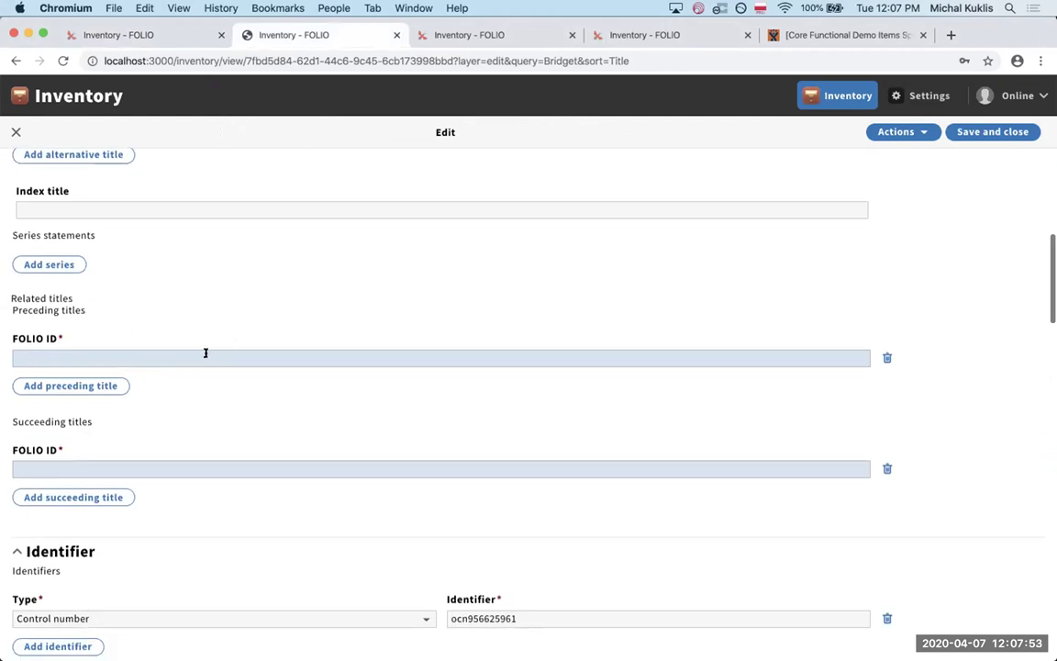
left_click(173, 355)
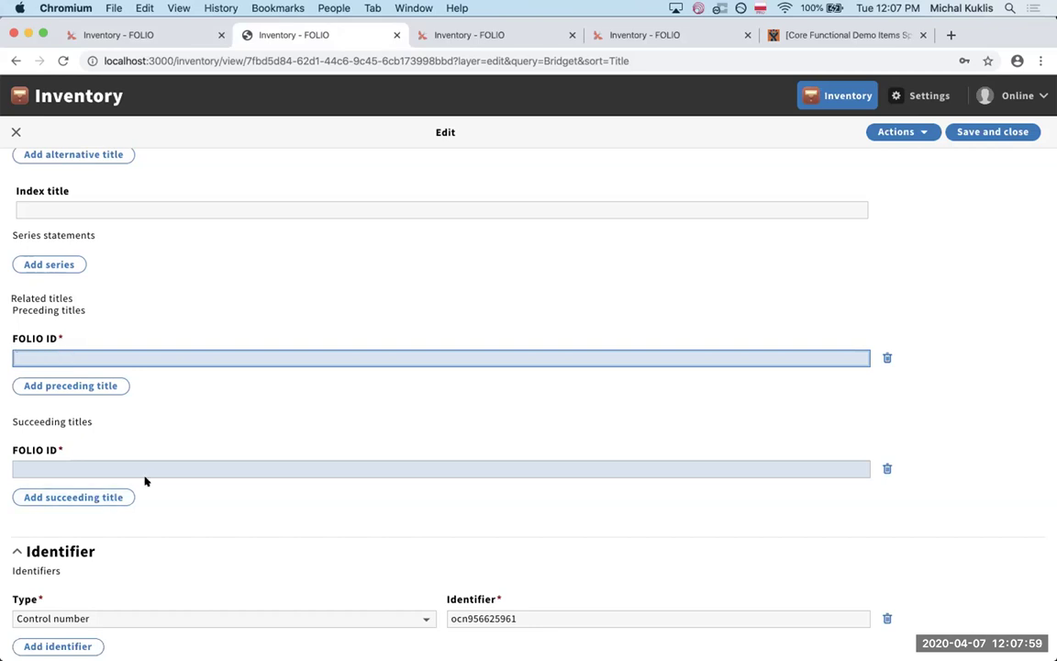
left_click(143, 34)
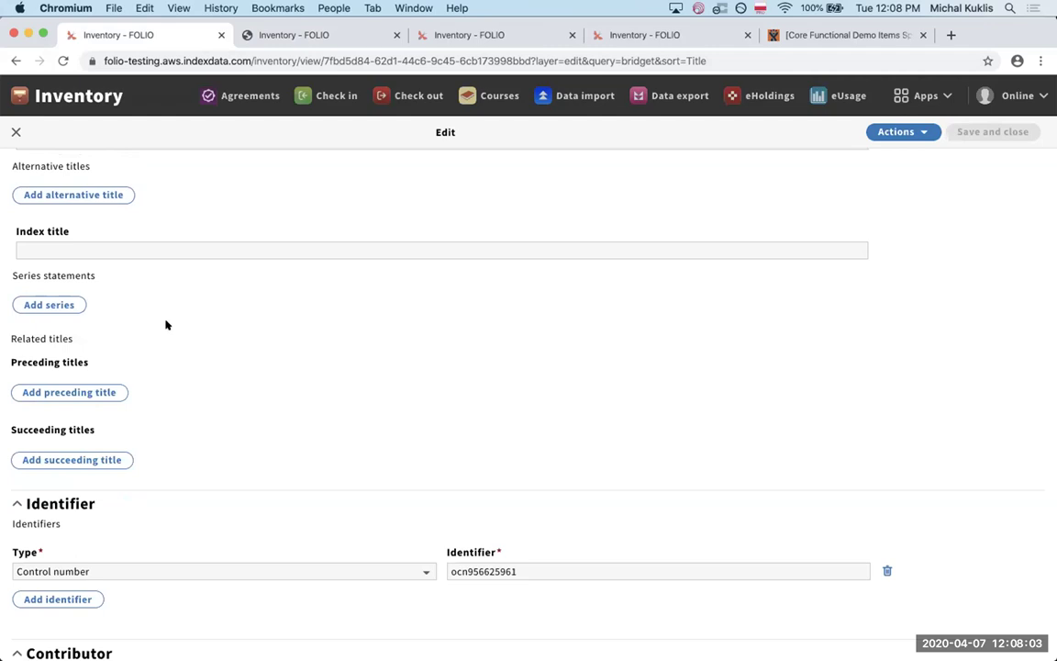
Add an unconnected preceding title Bridget Jones with ISBN 1234 and ISSN 45678
left_click(71, 394)
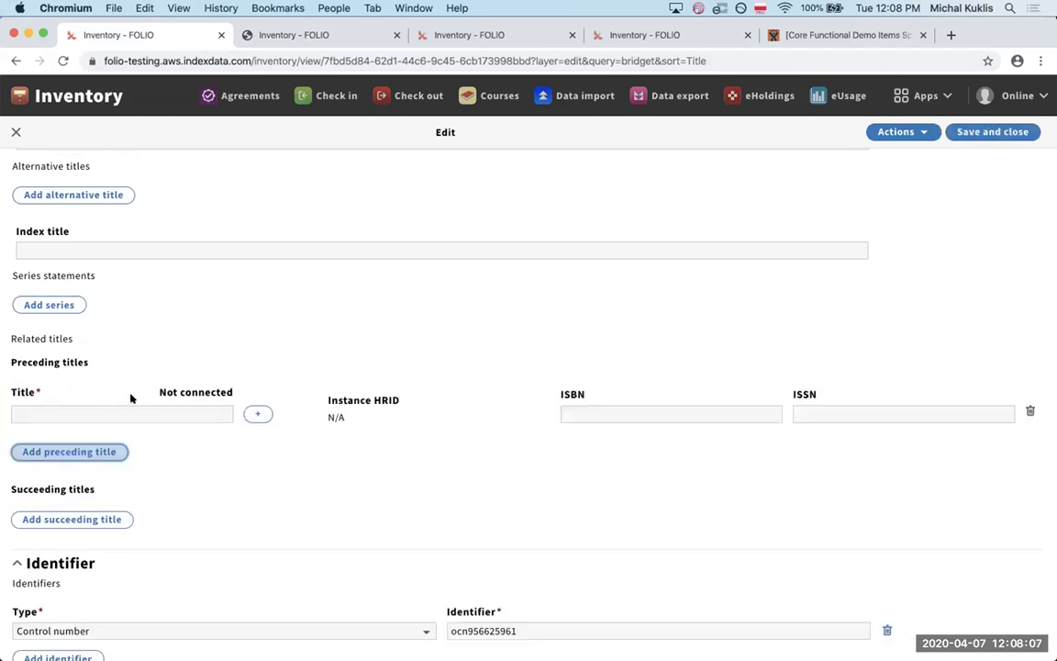
left_click(190, 406)
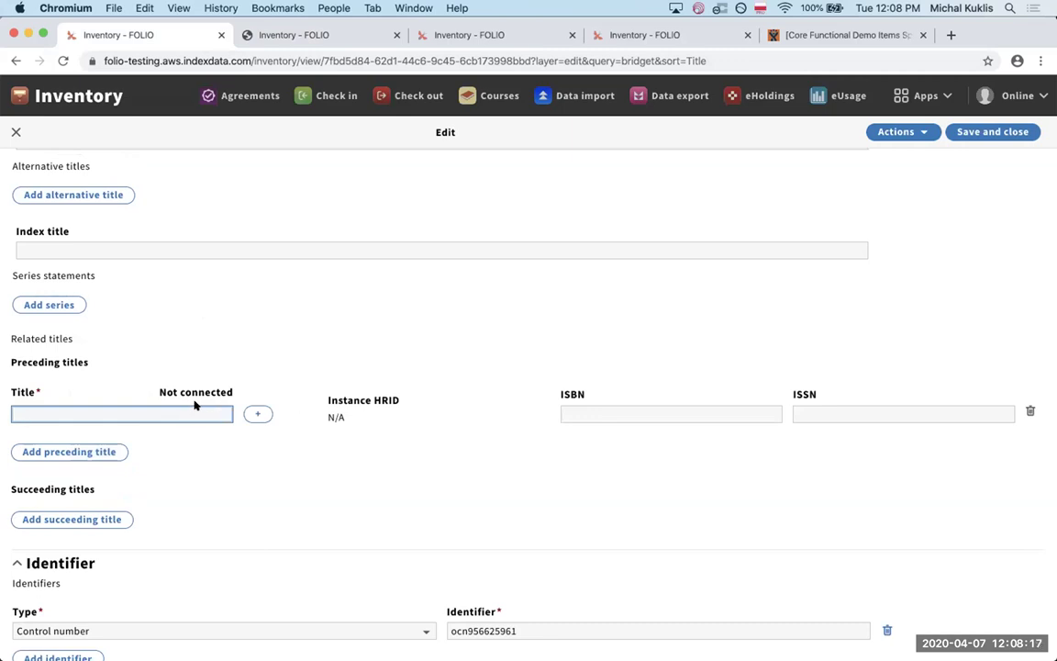
type("Bei")
key("BackSpace")
key("BackSpace")
type("rid")
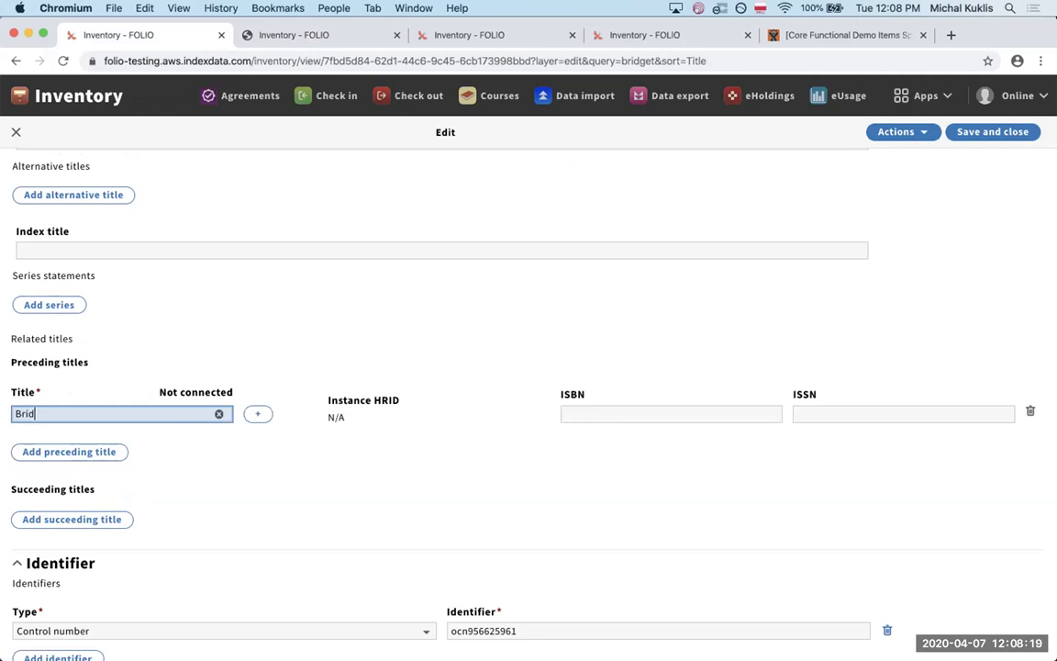
type("get Jones")
left_click(618, 411)
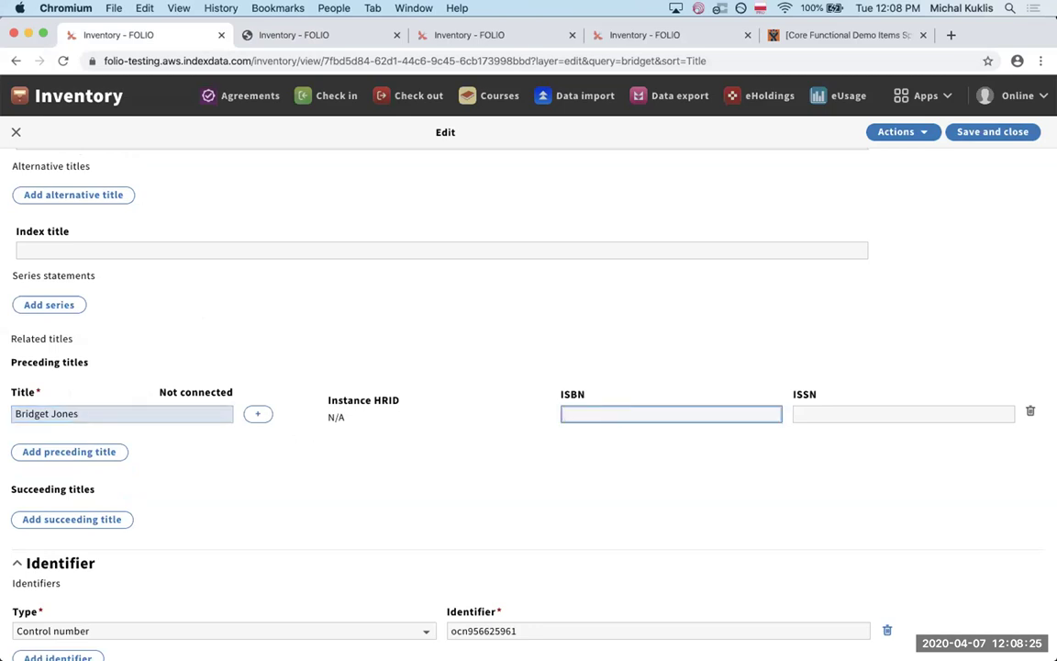
type("1234")
left_click(825, 410)
type("45678")
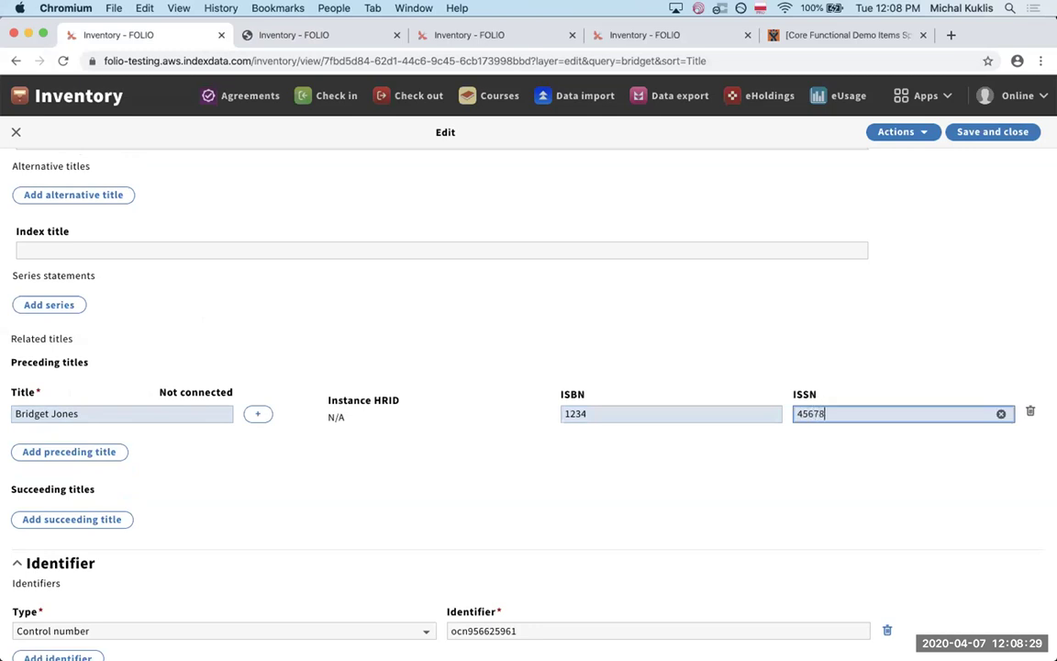
Add a second preceding title connected to the instance Interesting Times and check its link in a separate browser tab
left_click(104, 450)
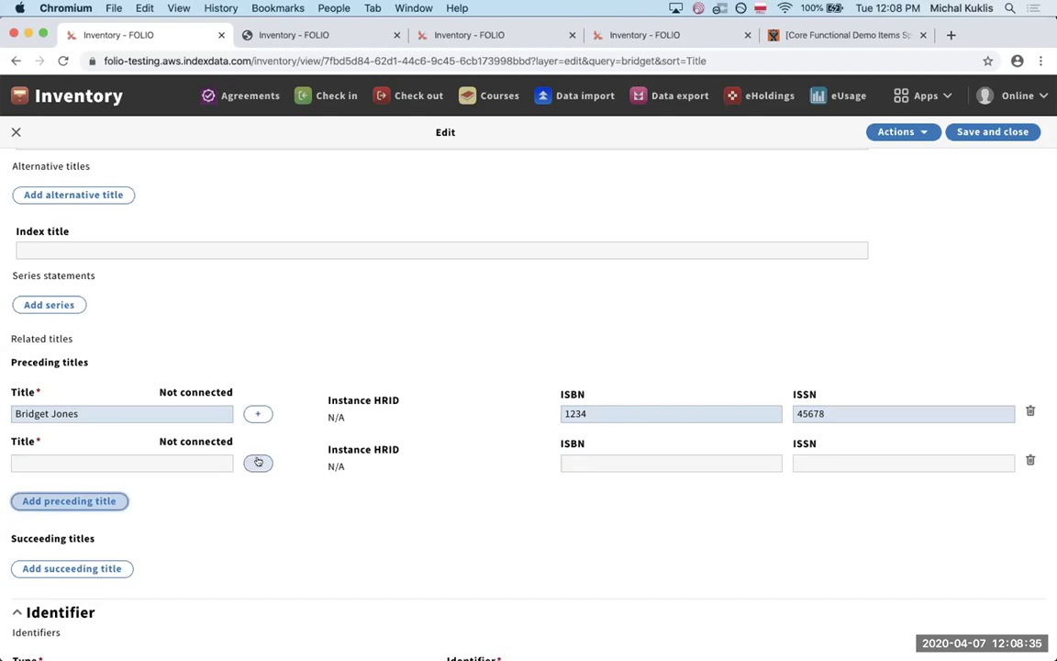
left_click(258, 464)
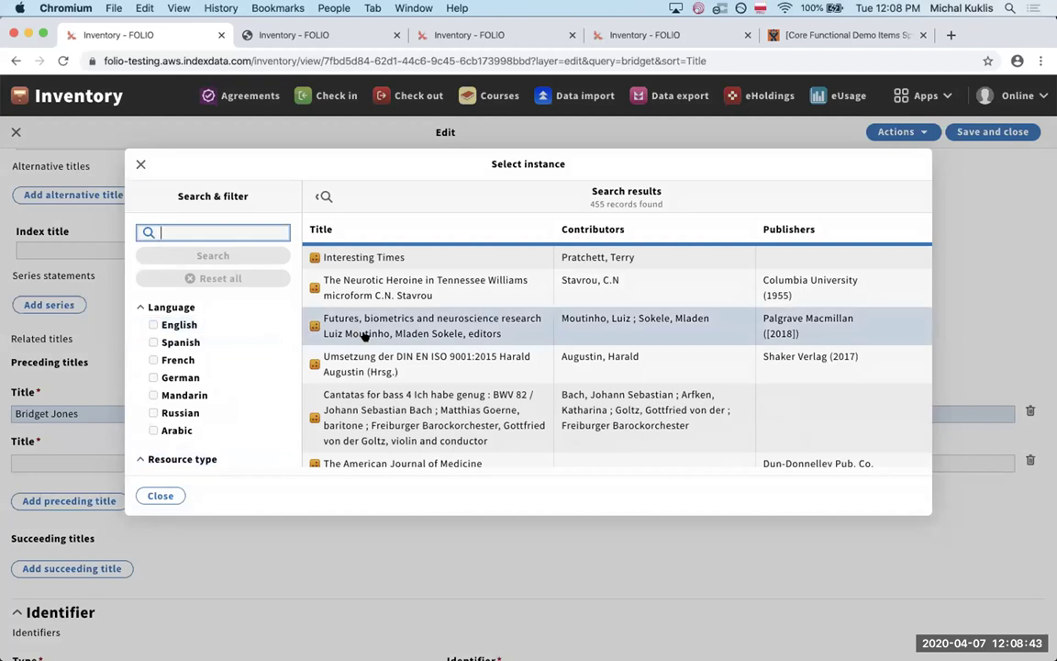
left_click(386, 256)
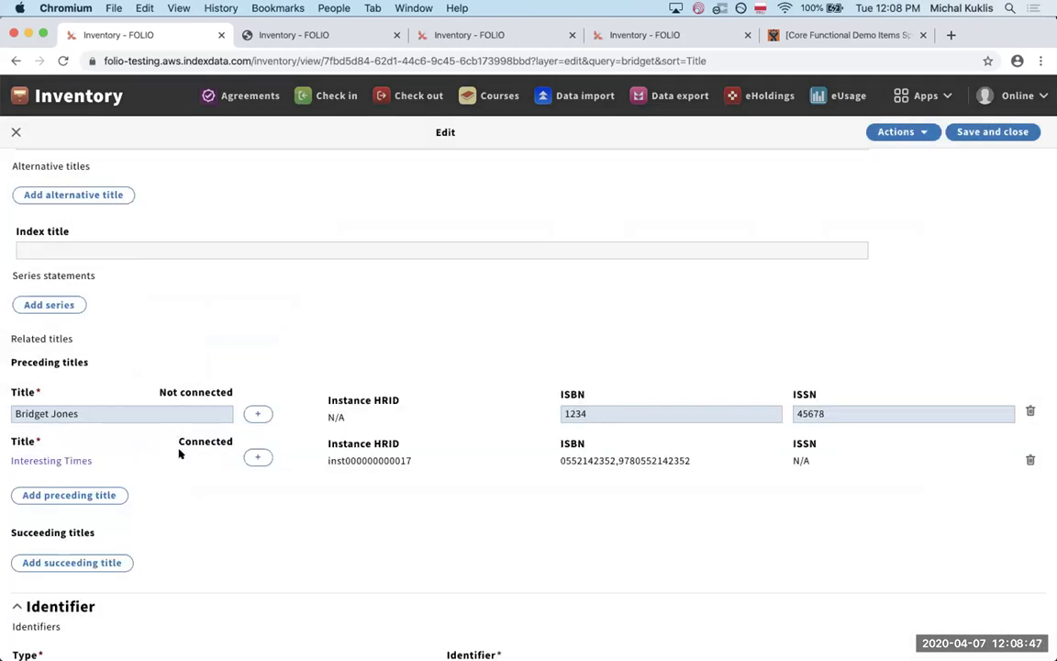
left_click(72, 459)
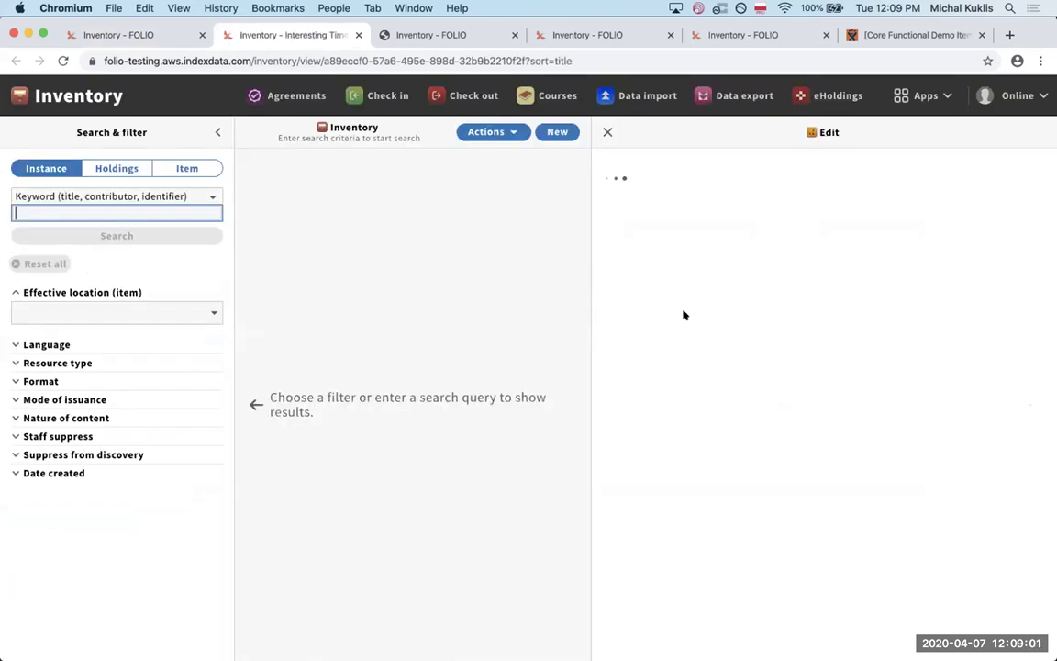
left_click(358, 34)
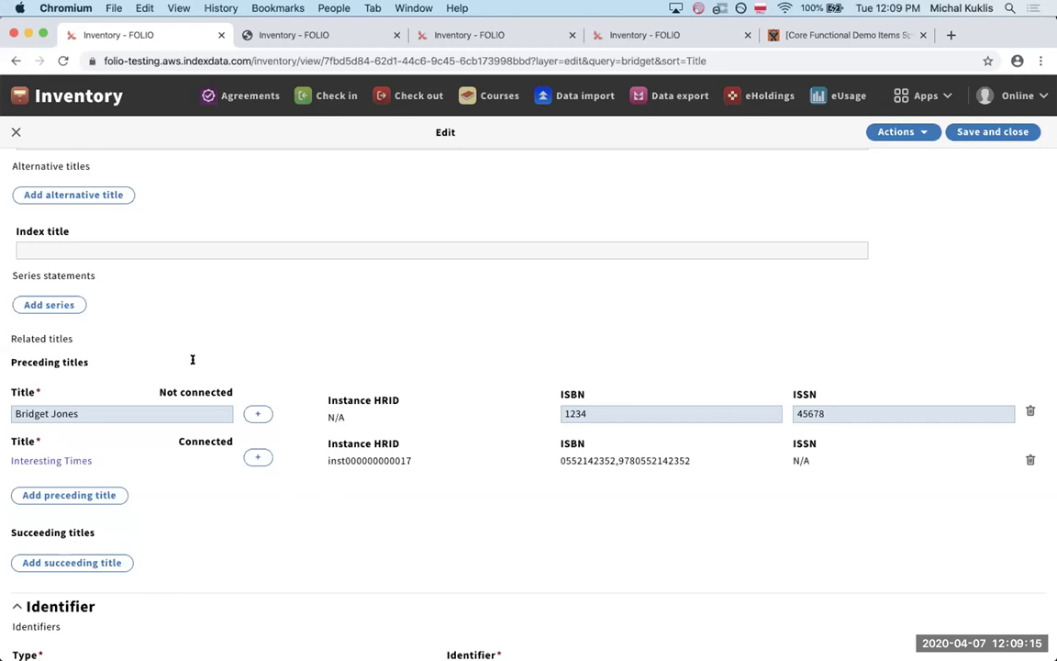
Reload the edit page, exit it when it stops responding, and load the folio-testing.aws.indexdata.com home page
left_click(308, 58)
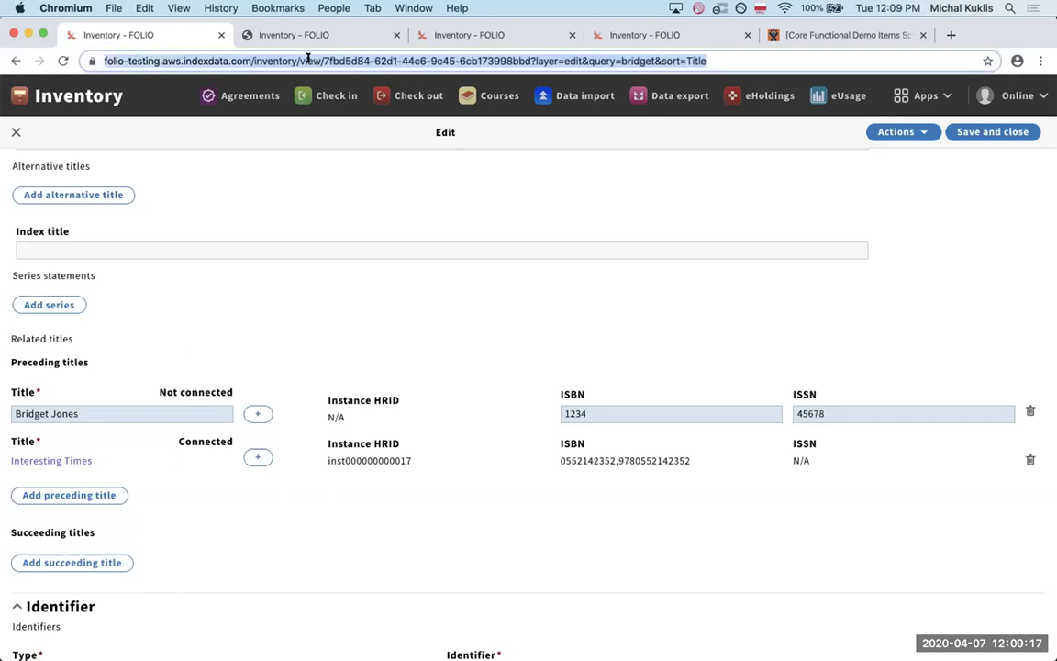
key("Return")
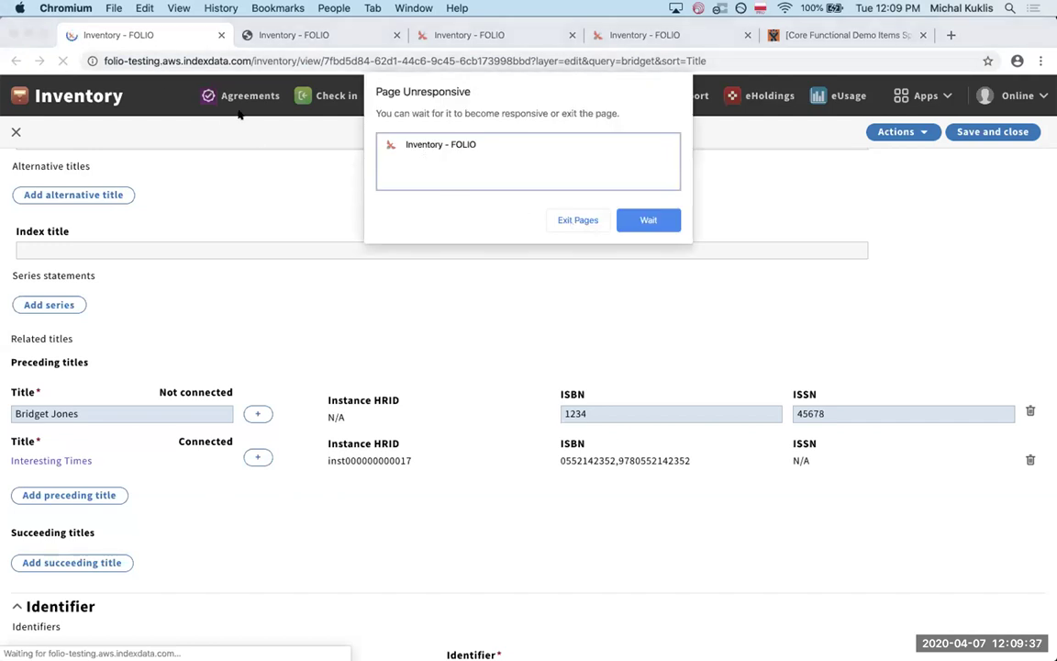
left_click(571, 222)
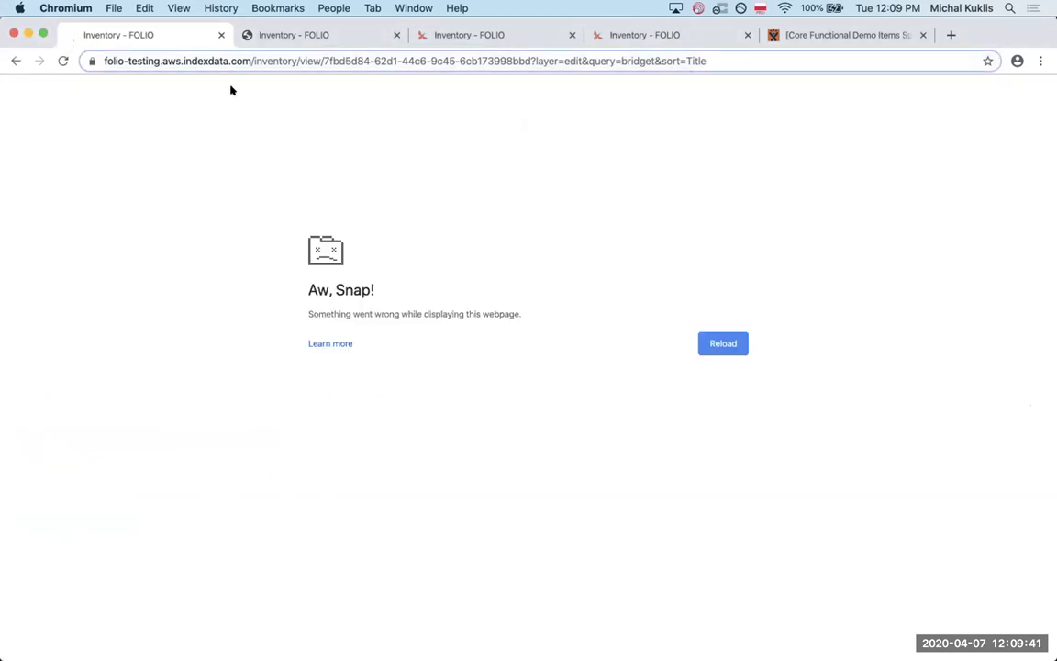
left_click(201, 60)
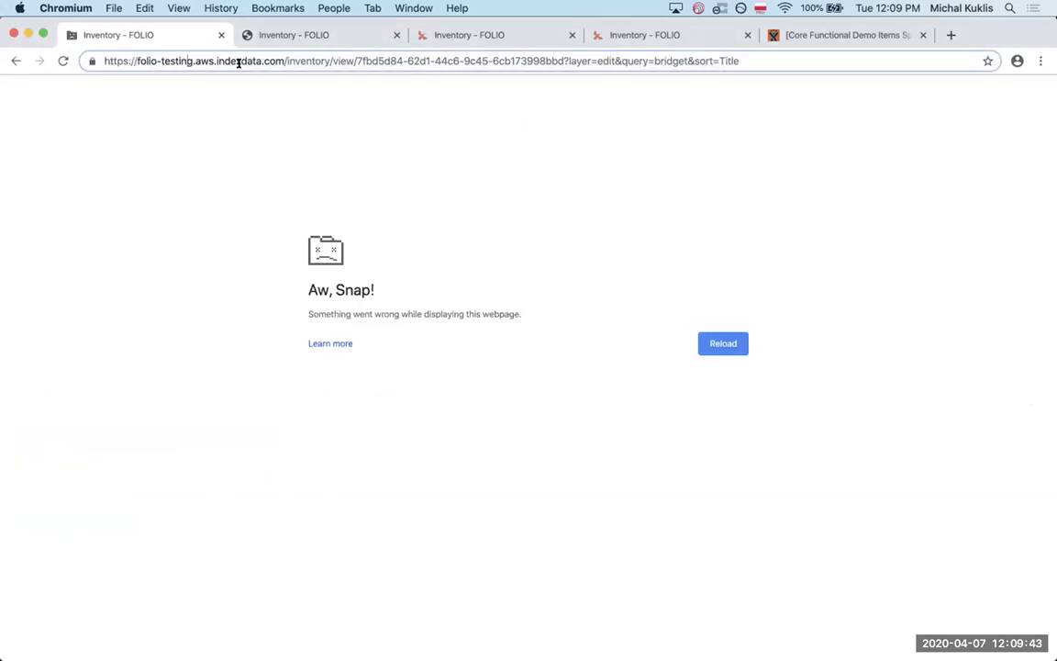
left_click_drag(286, 60, 949, 63)
key("BackSpace")
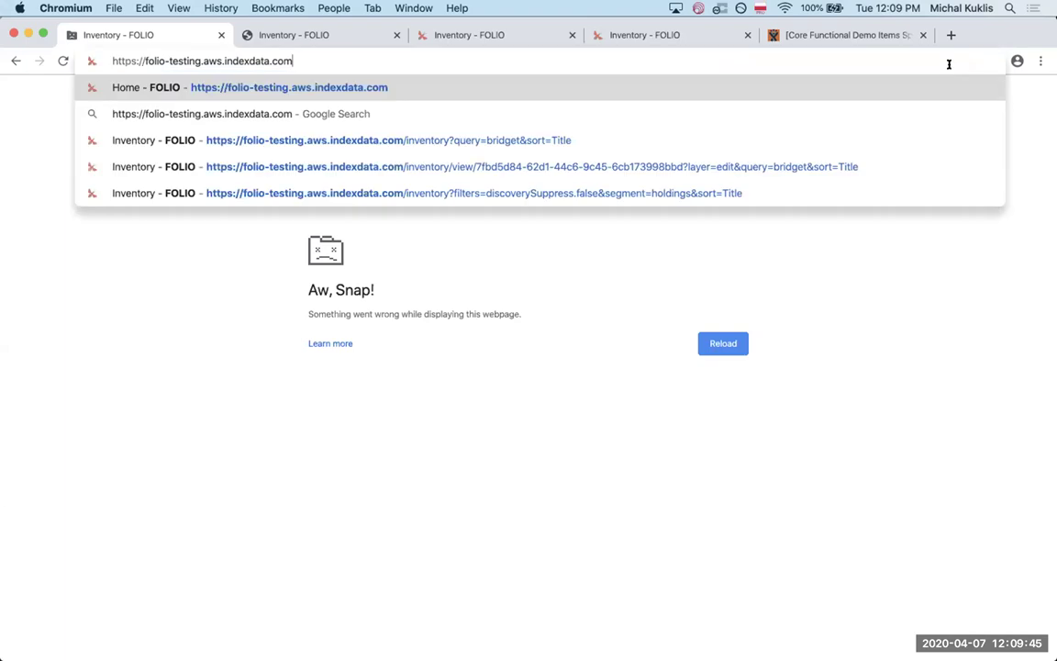
key("Return")
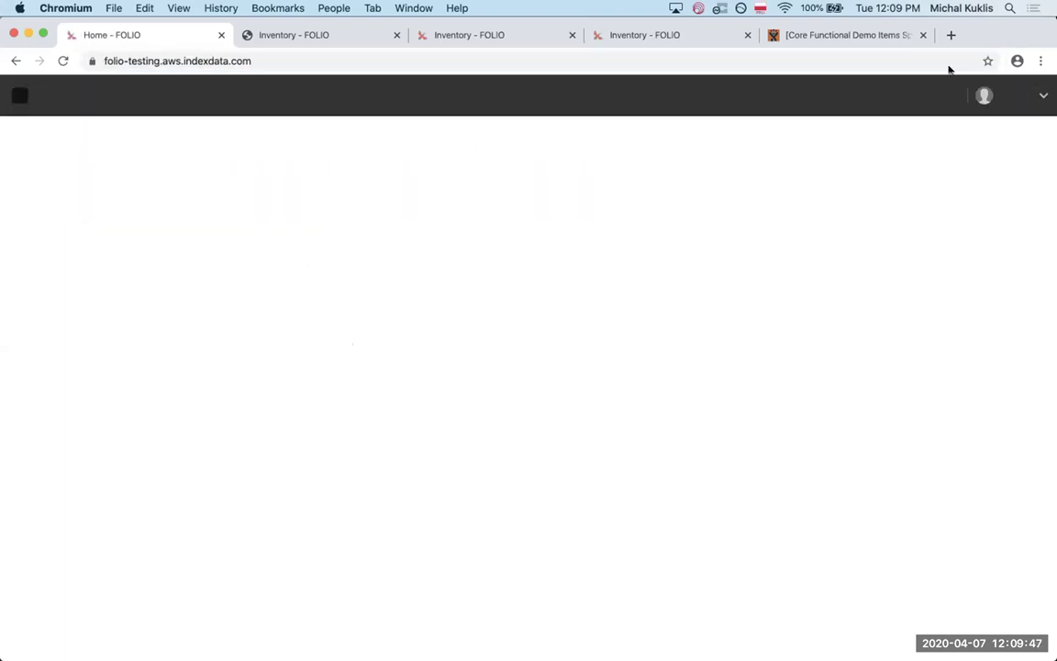
Search Inventory instances for "bridget" and open the record Bridget Jones's Baby: the diaries for editing
left_click(922, 96)
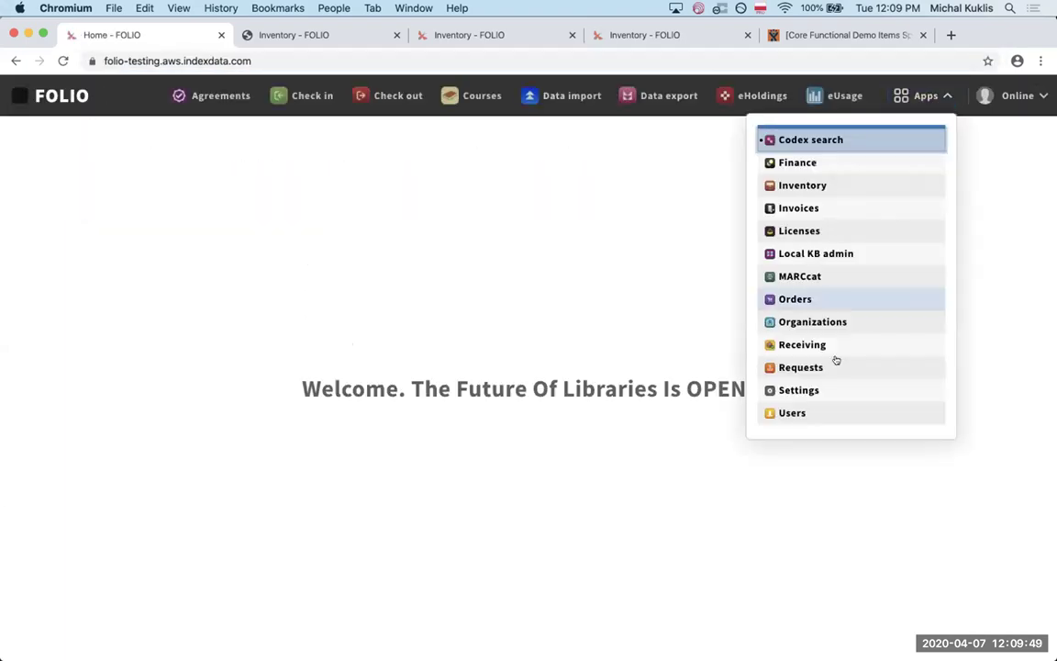
left_click(798, 176)
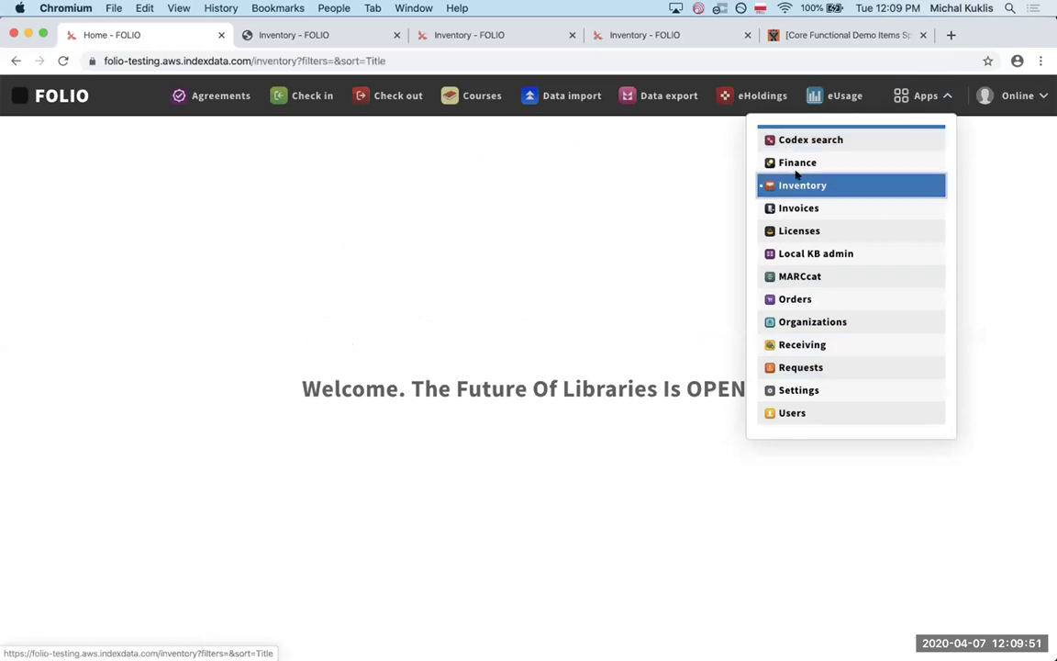
left_click(136, 209)
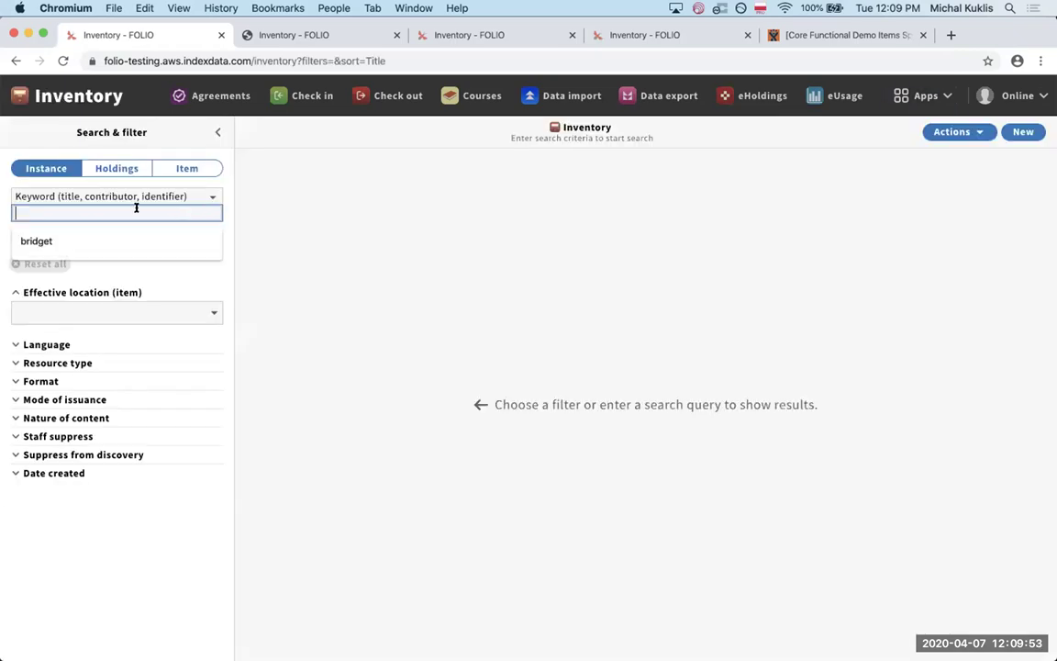
left_click(122, 234)
left_click(129, 235)
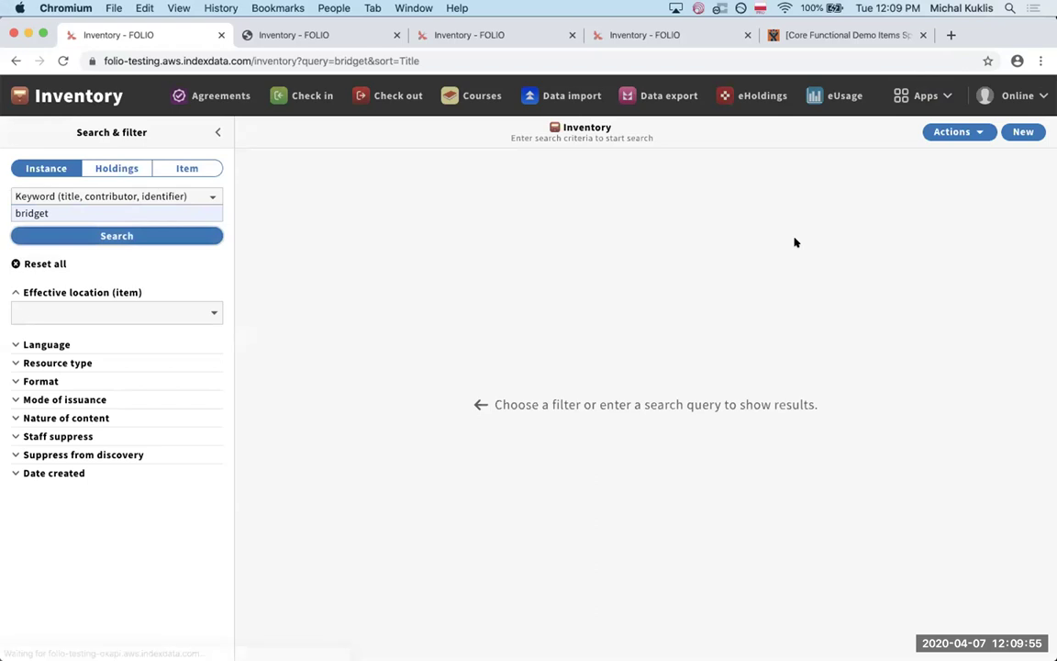
left_click(679, 188)
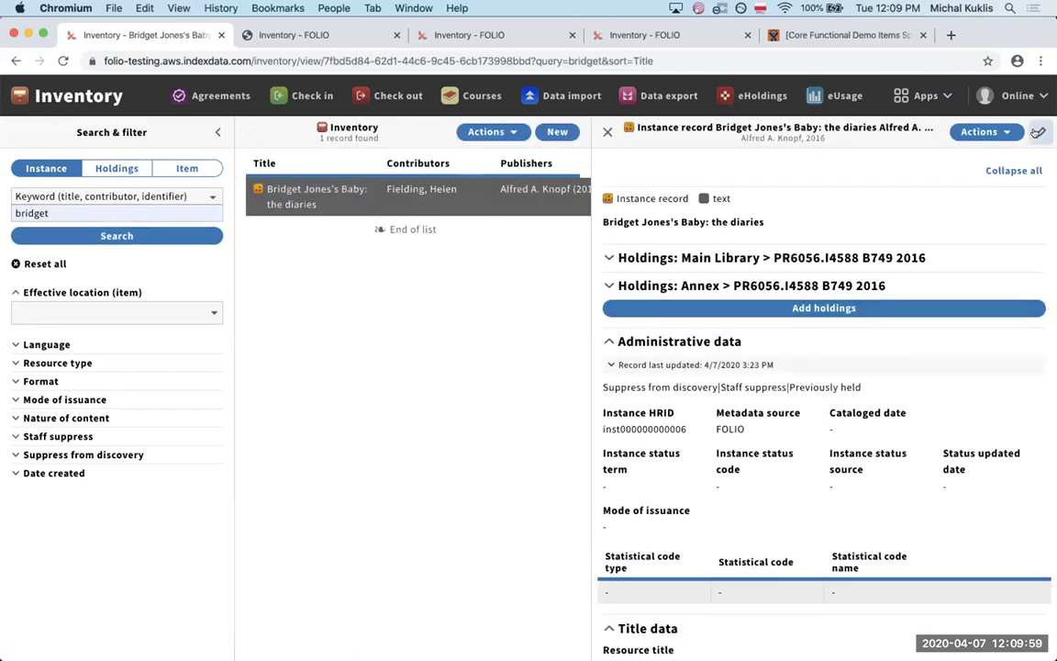
left_click(1038, 132)
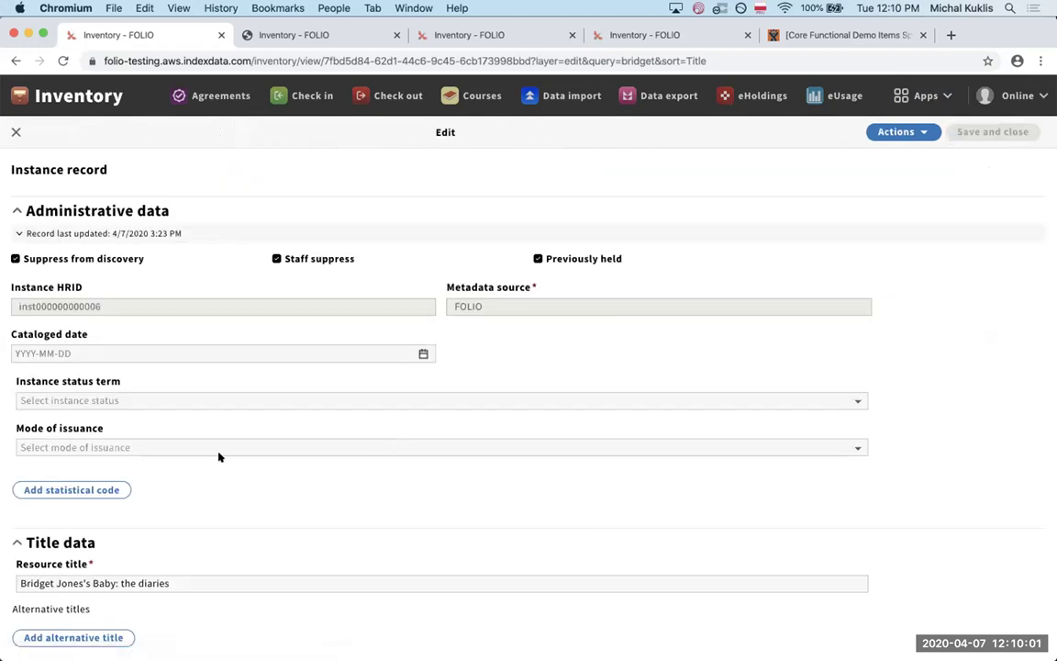
Add an unconnected preceding title Bridget Jones with ISBN 1234 and ISSN 5678
scroll(179, 533, "down", 5)
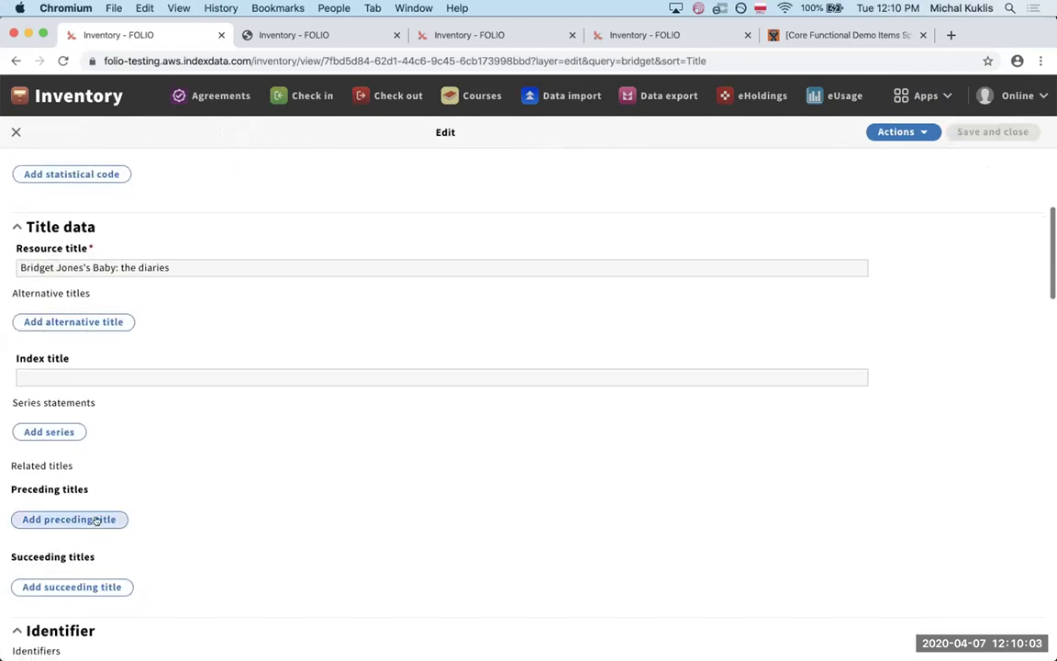
left_click(97, 519)
scroll(156, 500, "down", 1)
left_click(148, 504)
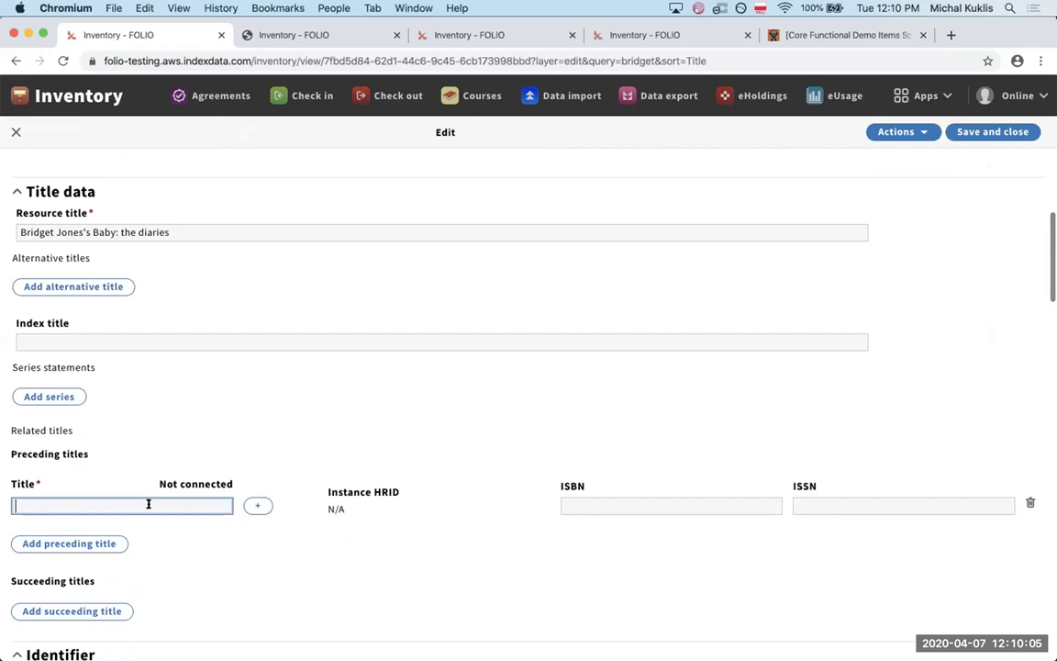
type("Bridget")
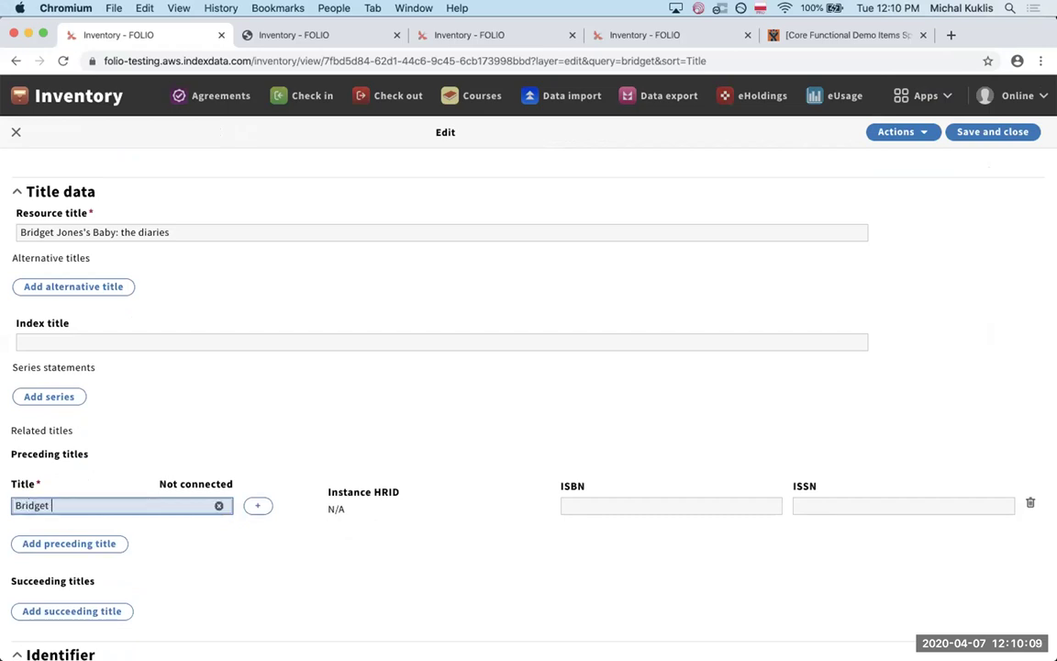
scroll(175, 496, "down", 1)
type("t Jones")
left_click(604, 457)
type("1234")
left_click(807, 458)
type("5678")
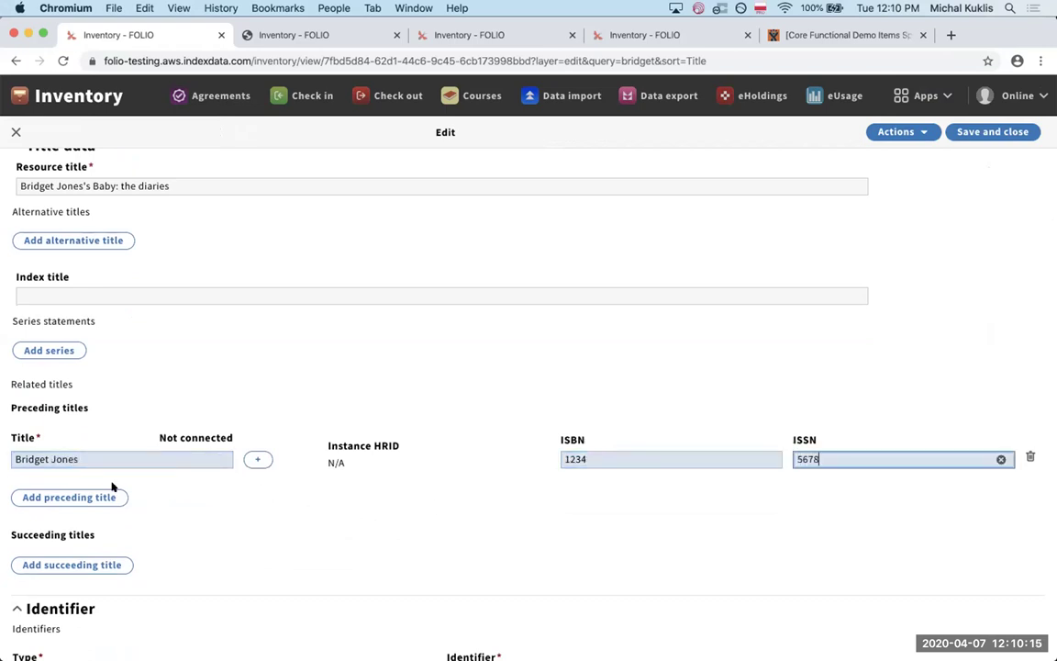
Add a second preceding title connected to the instance Global Africa, chosen from the English-language instances
left_click(90, 497)
left_click(255, 507)
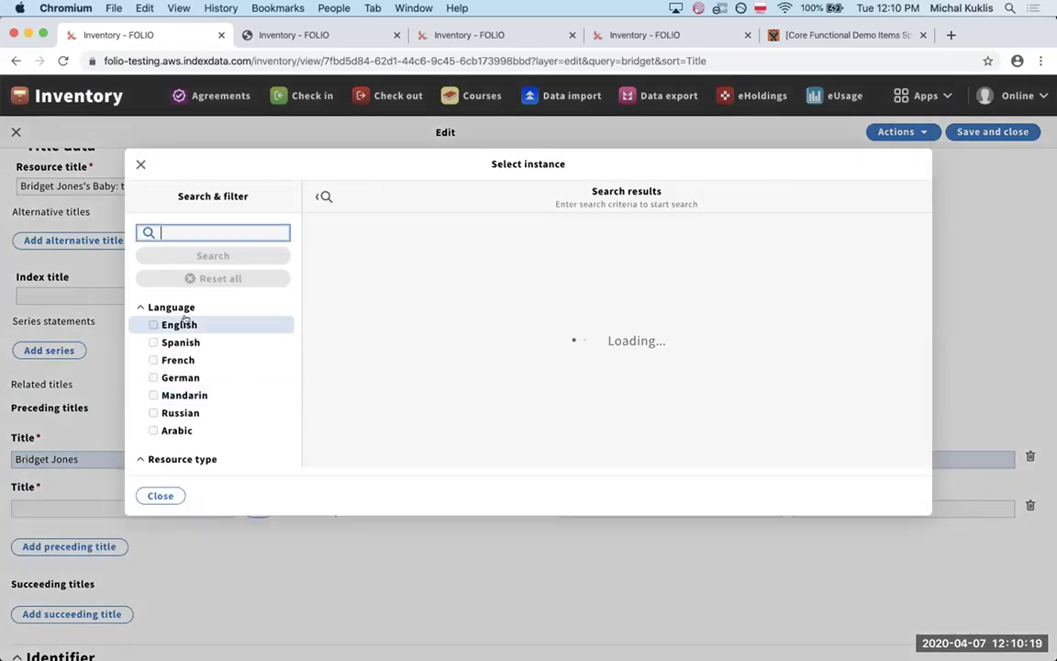
left_click(180, 323)
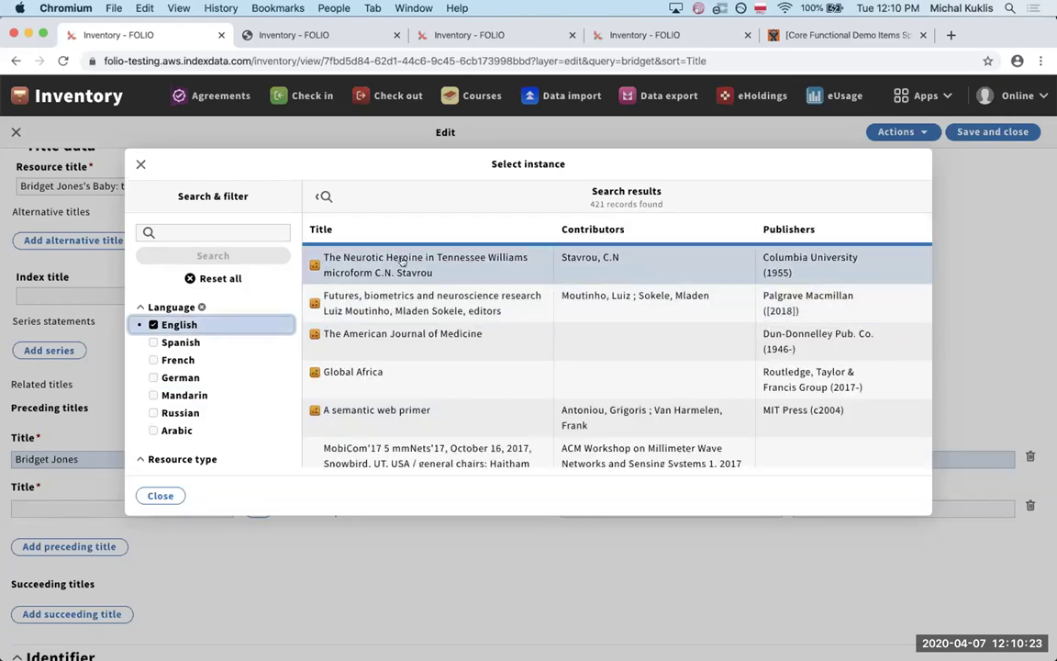
left_click(347, 372)
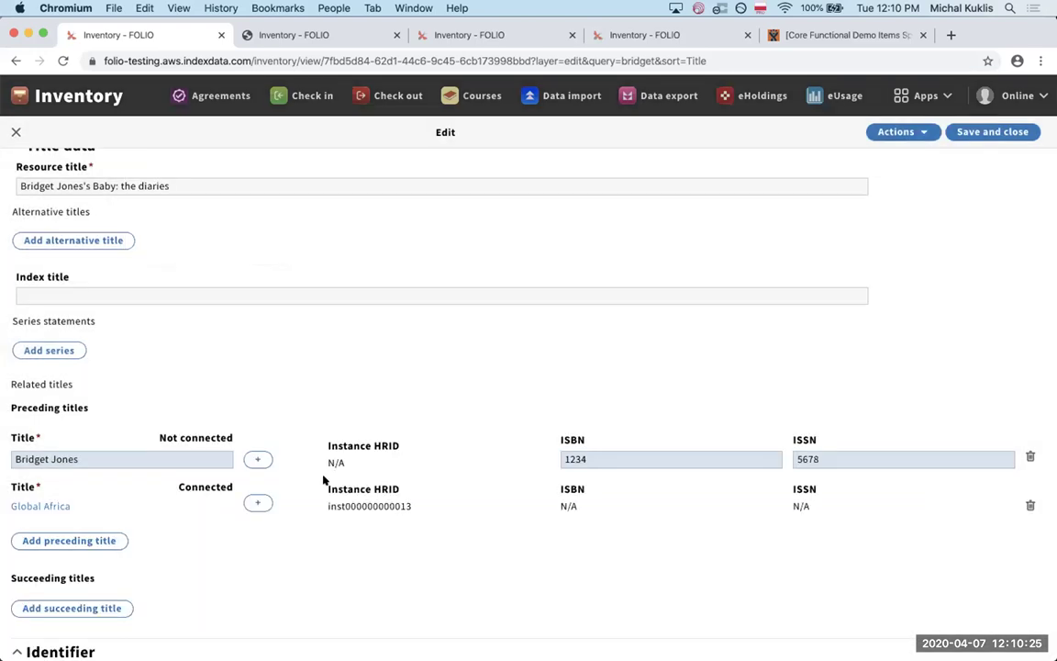
Add a succeeding title connected to the instance Cantatas for bass 4 Ich habe genug : BWV 82
scroll(275, 486, "down", 1)
scroll(261, 496, "down", 2)
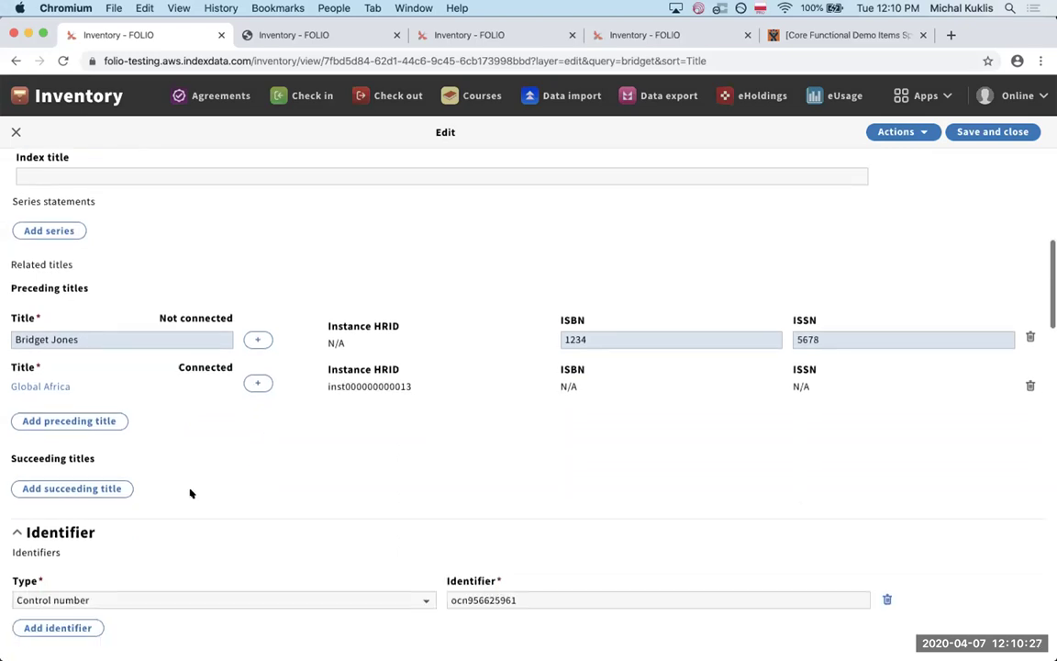
left_click(102, 489)
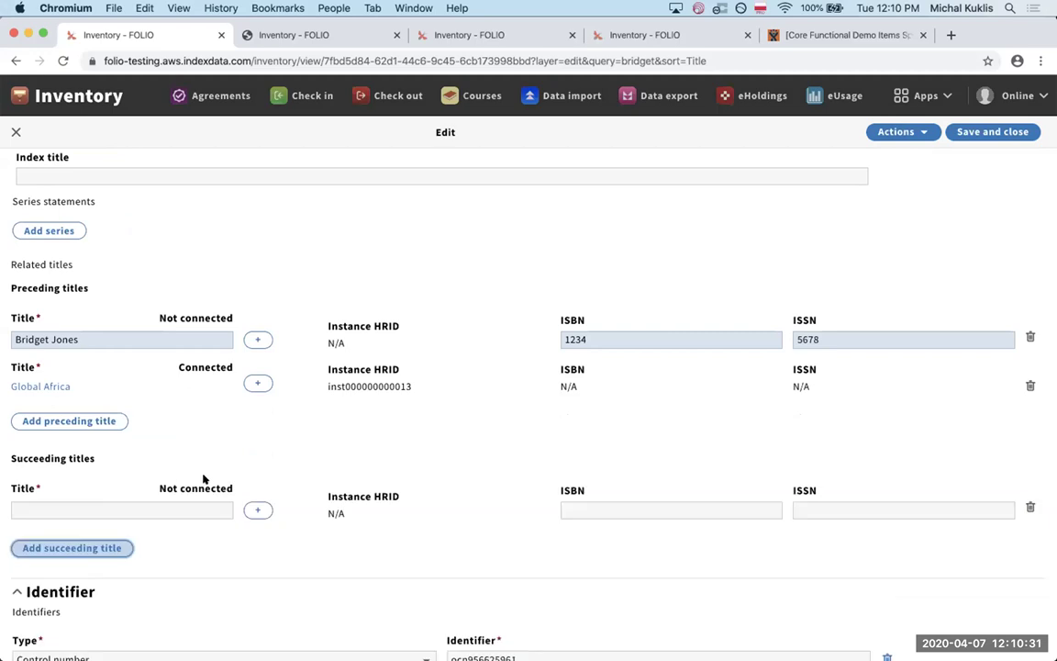
scroll(211, 477, "down", 2)
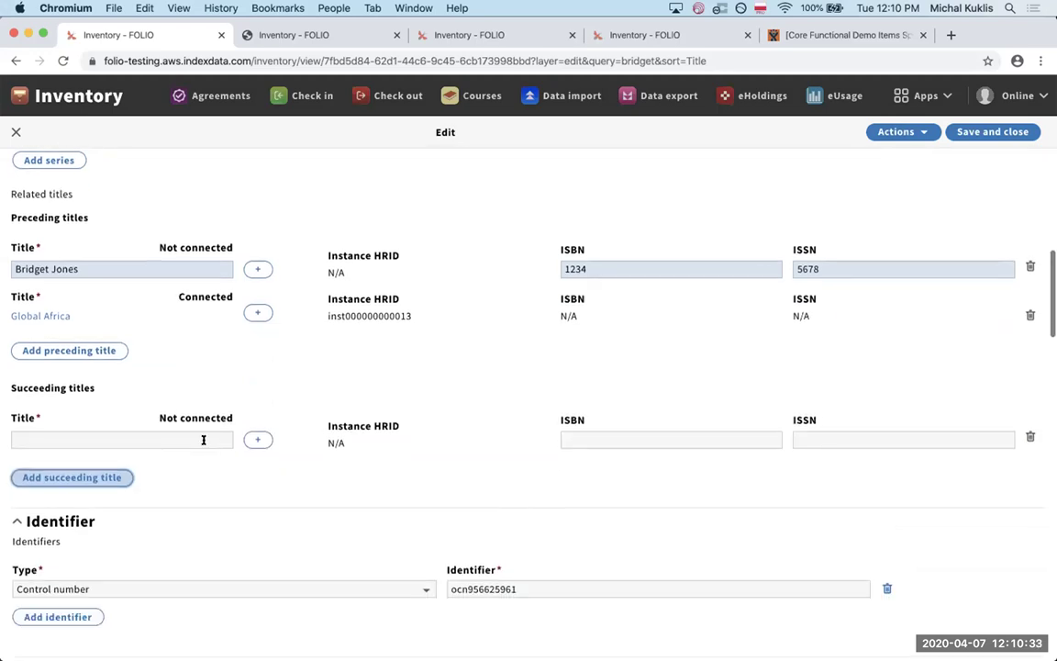
left_click(195, 438)
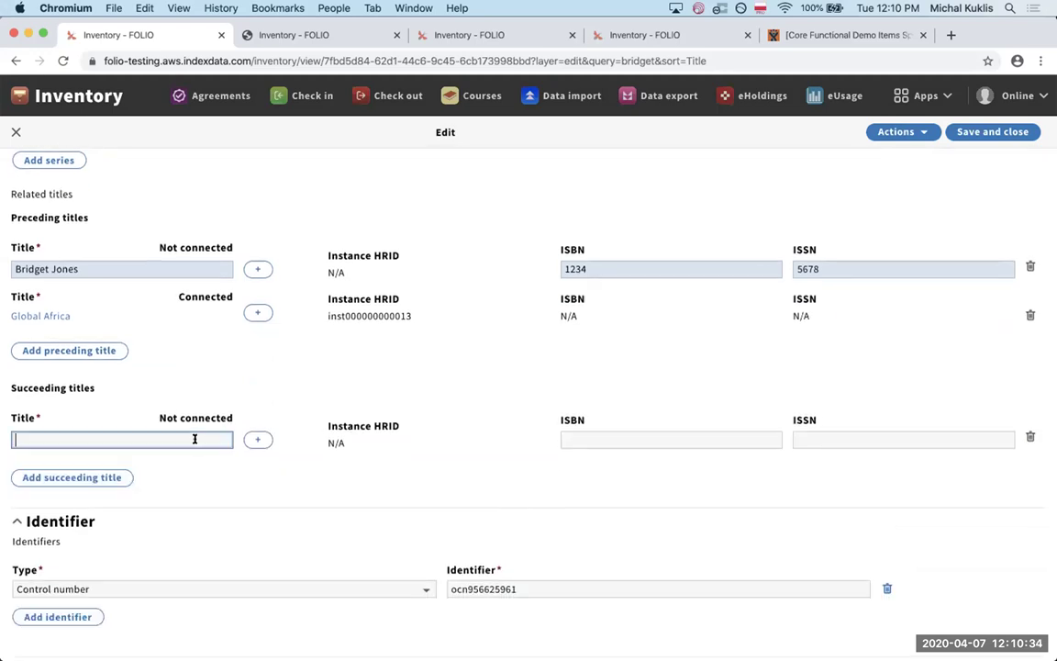
left_click(252, 441)
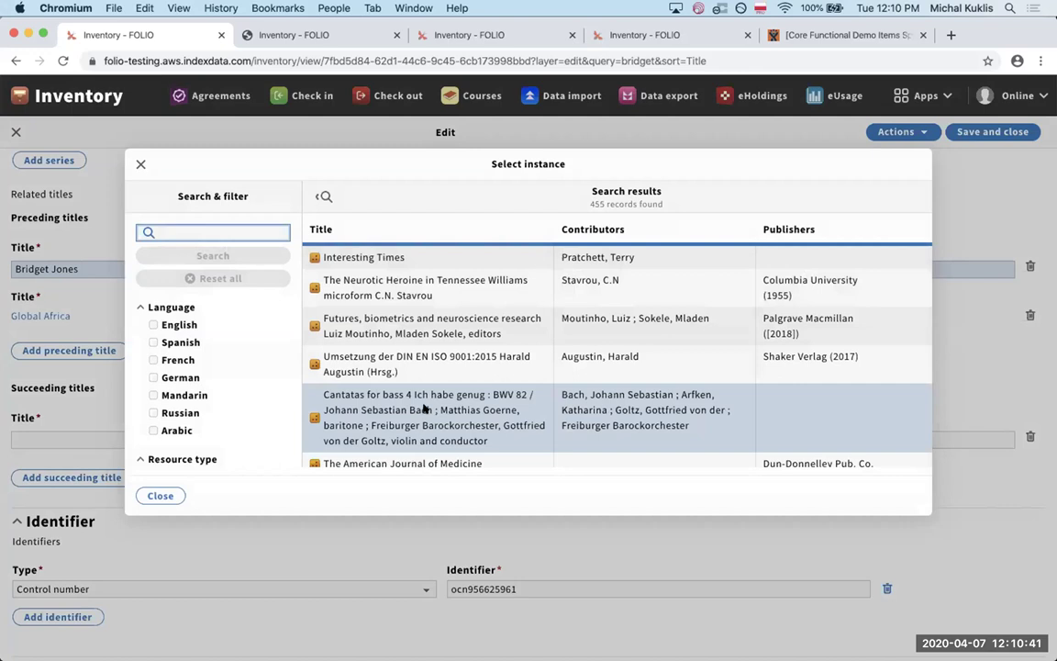
left_click(423, 407)
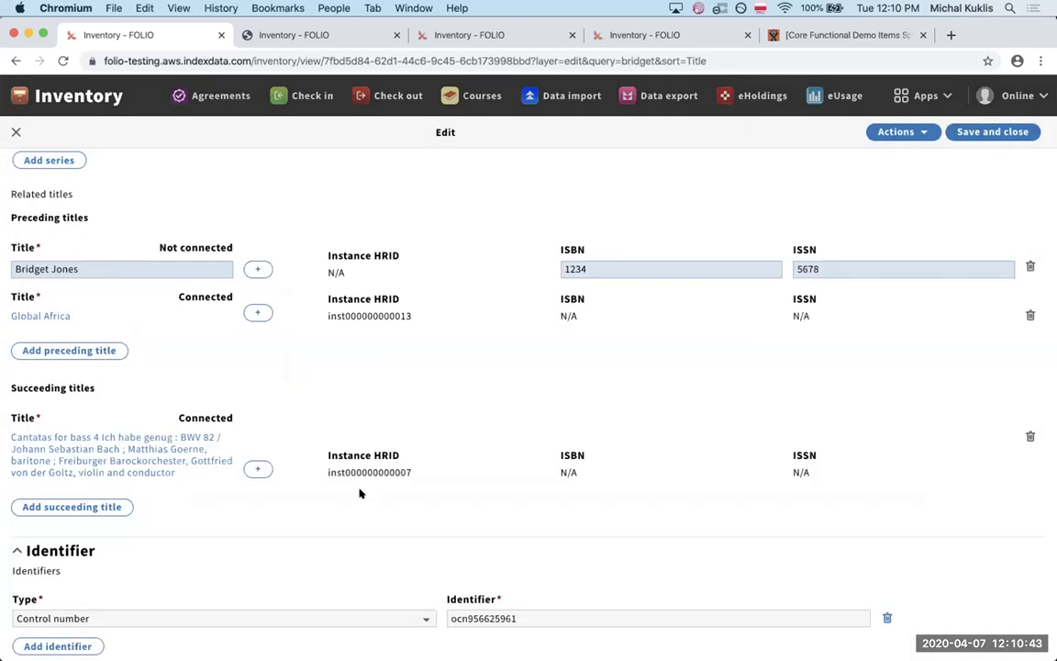
Save and close the instance record, and review the preceding and succeeding titles in its Title data
scroll(465, 326, "up", 15)
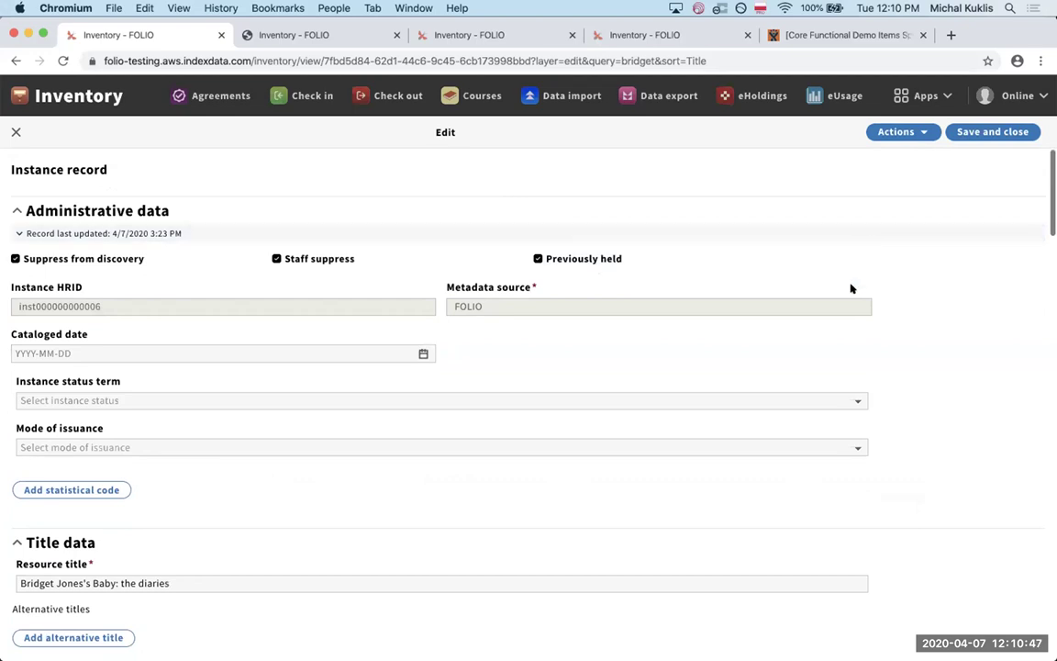
scroll(959, 198, "down", 3)
left_click(990, 134)
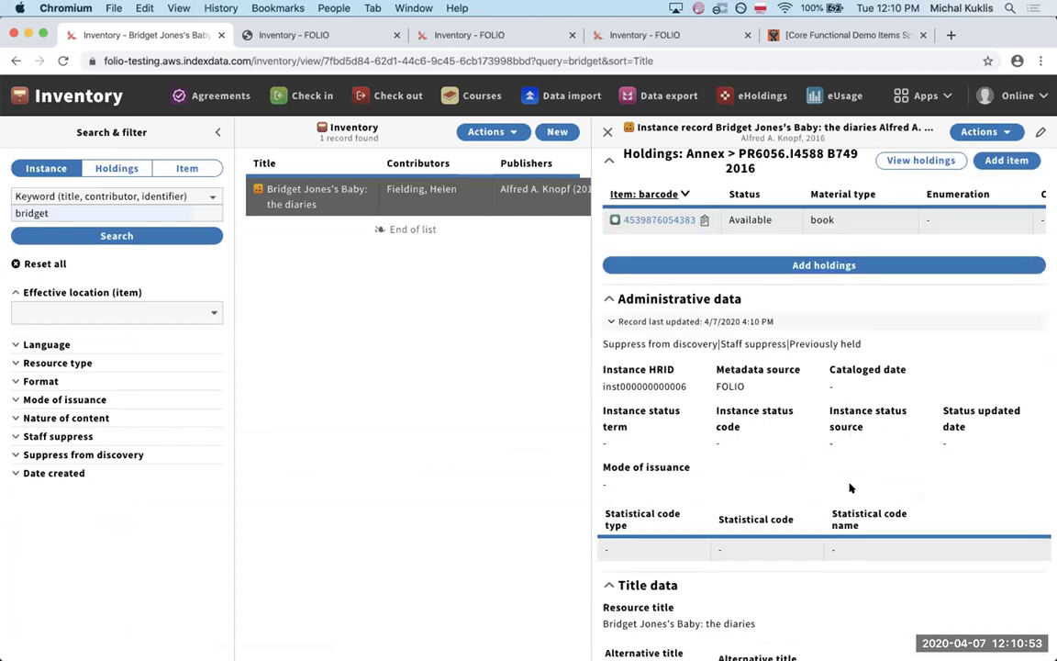
scroll(849, 486, "down", 6)
scroll(794, 508, "down", 5)
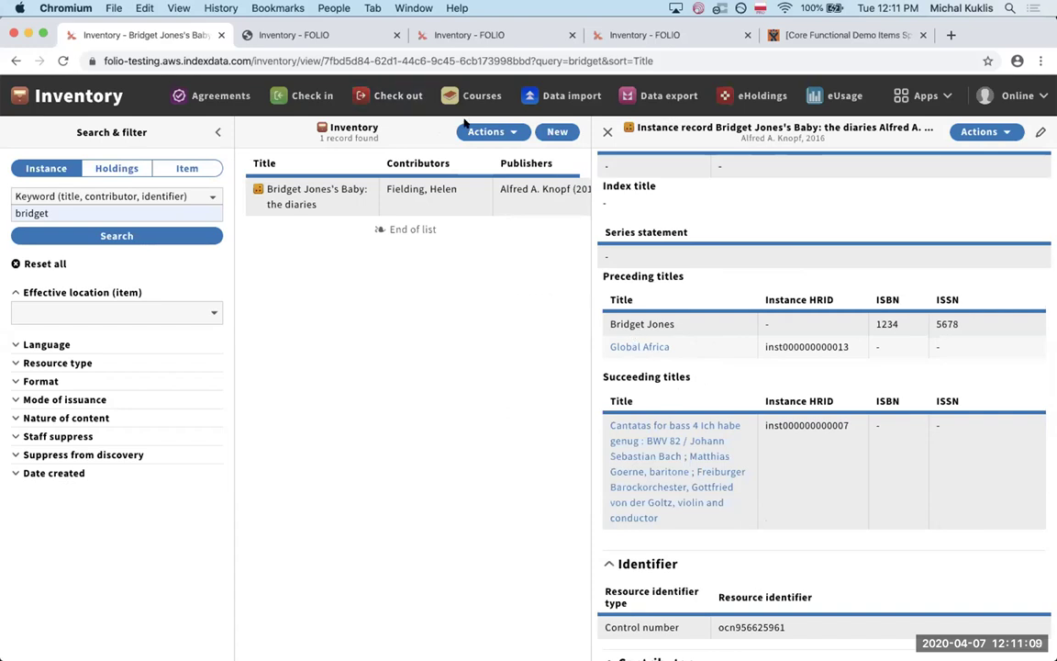
Switch to the browser tab with the Holdings search and filter it by Suppress from discovery set to No
left_click(427, 35)
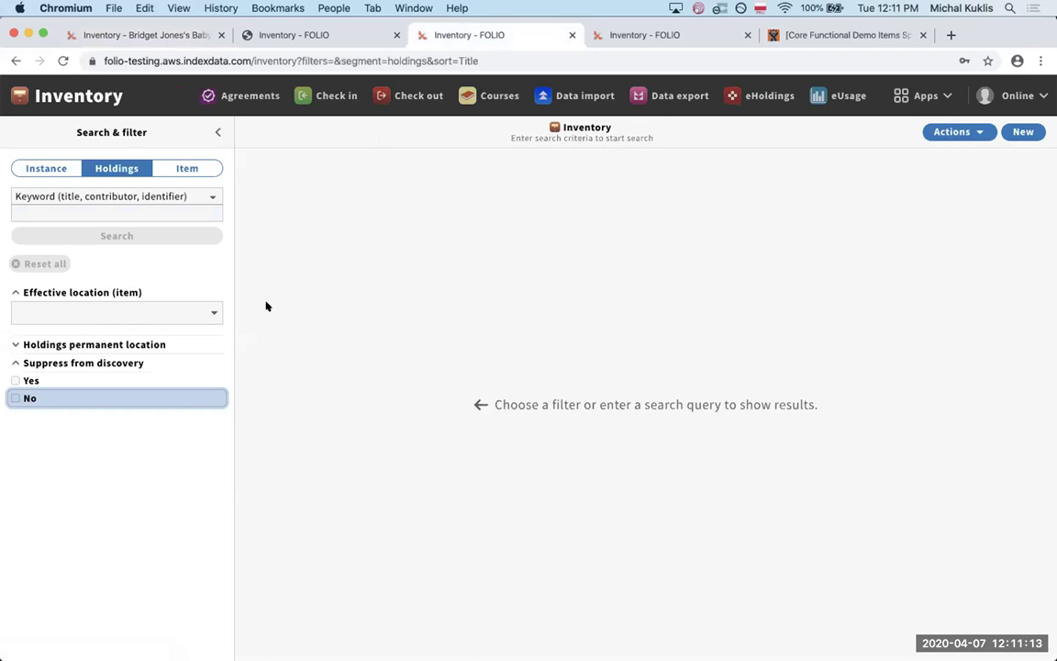
left_click(78, 398)
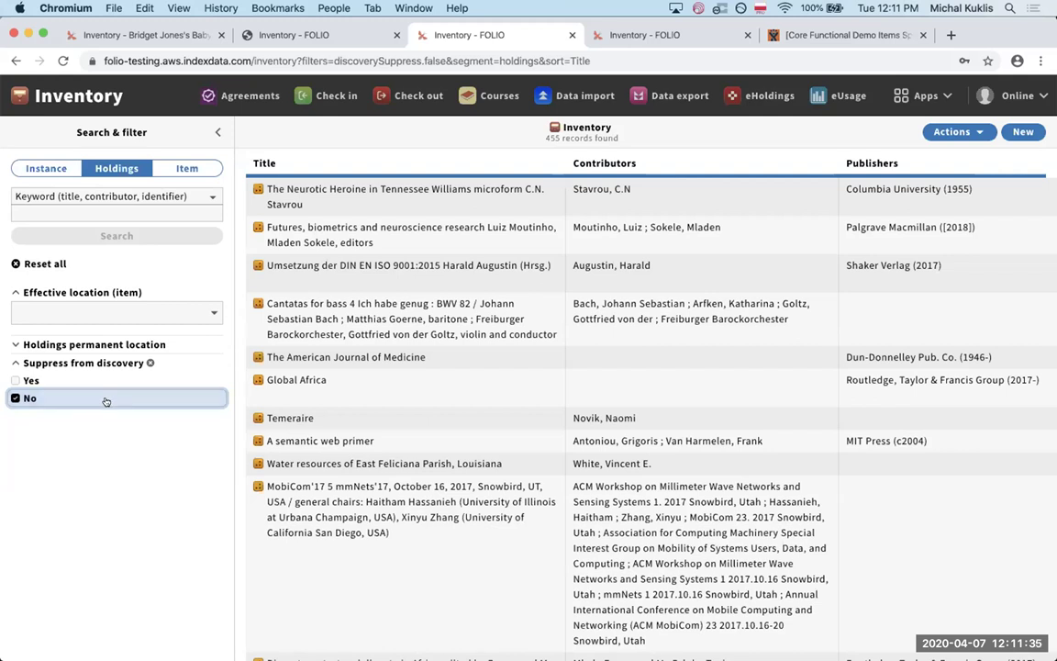
Switch the Inventory search from Holdings to Item and filter it by Suppress from discovery set to No
left_click(68, 398)
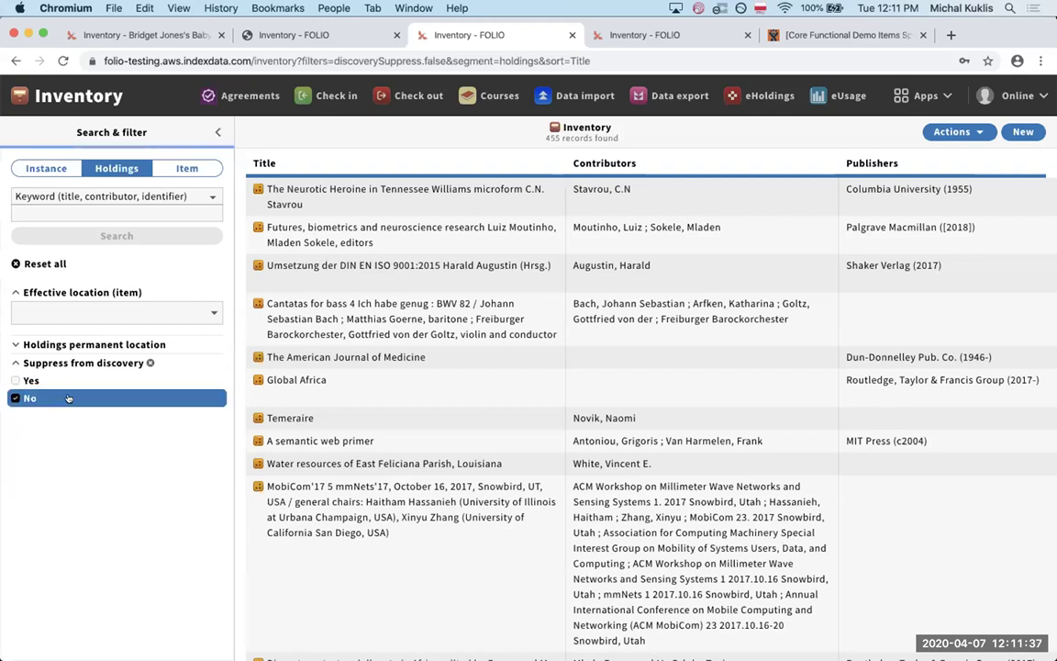
left_click(113, 402)
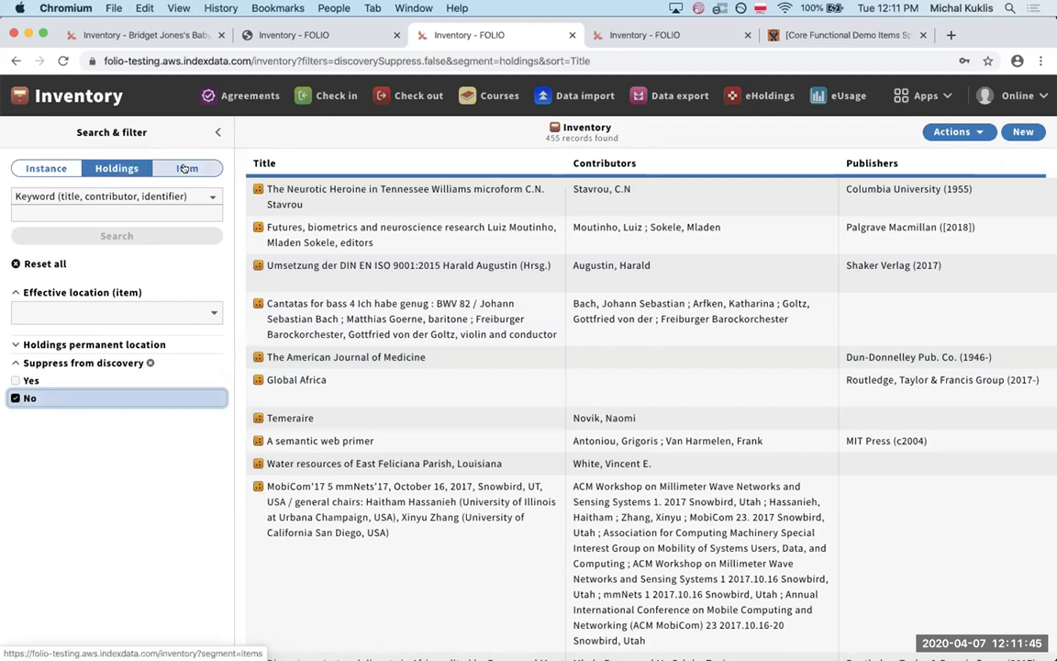
left_click(172, 168)
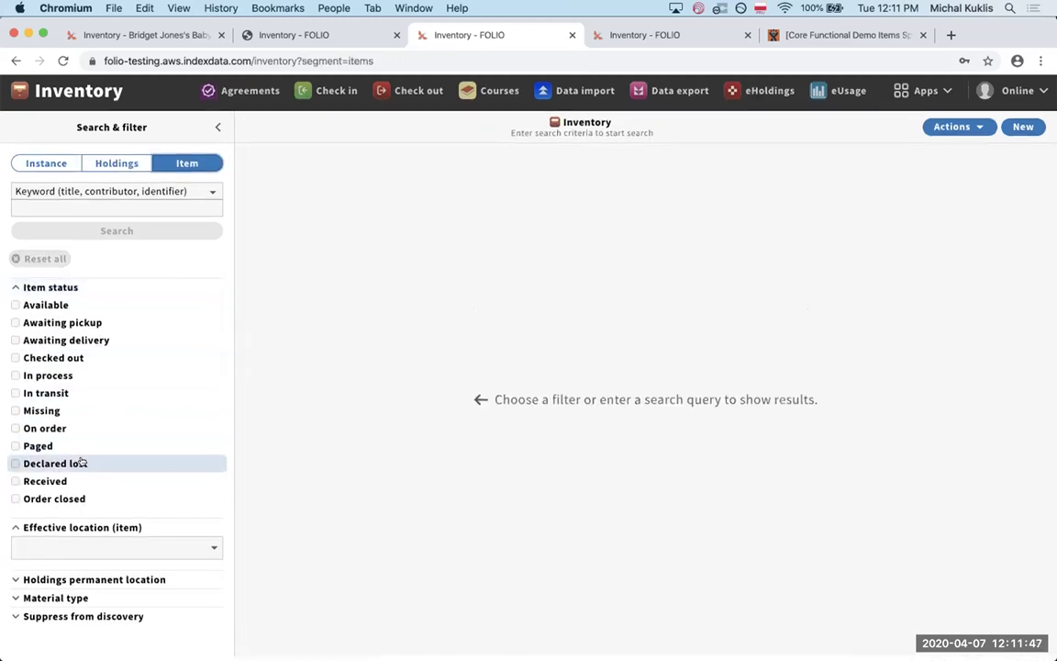
left_click(69, 622)
scroll(137, 594, "down", 1)
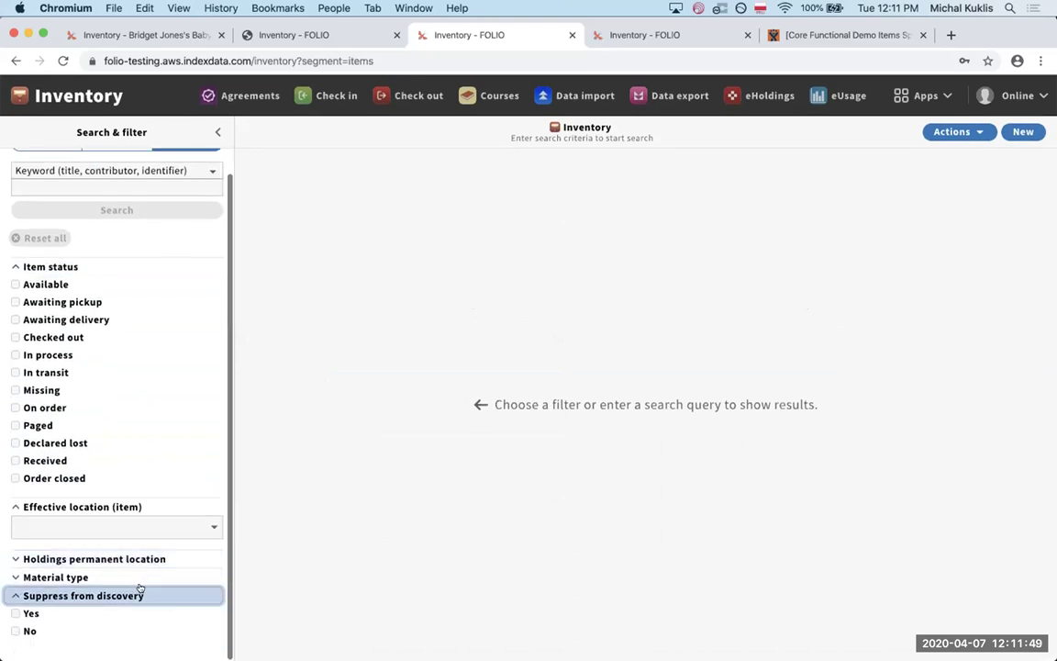
left_click(37, 628)
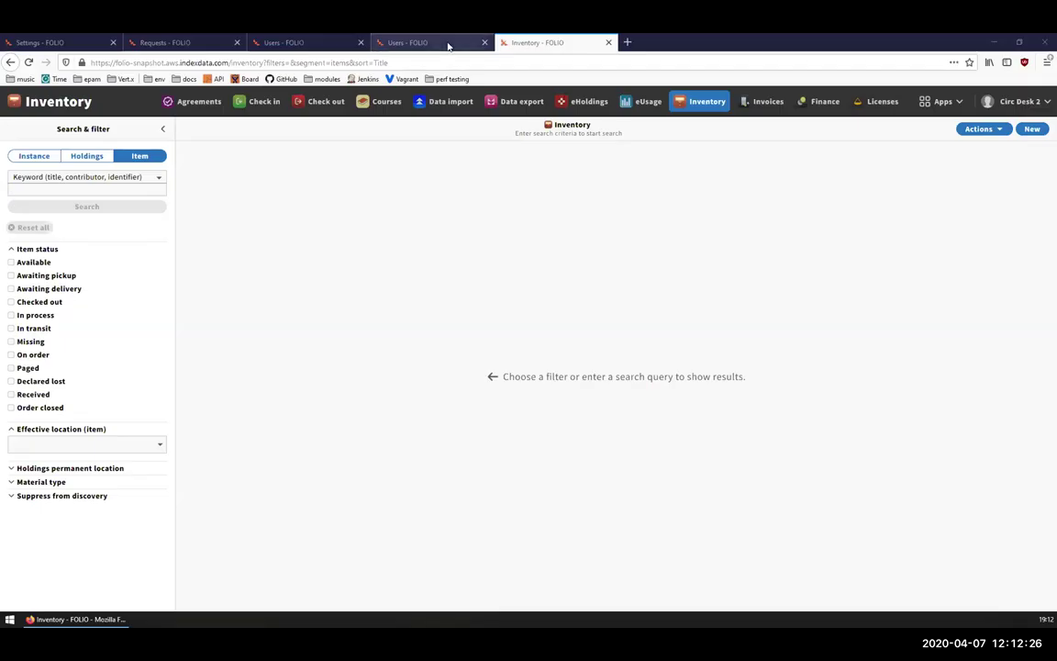
Reload the patron's open loans page and close the Inventory browser tab
left_click(448, 42)
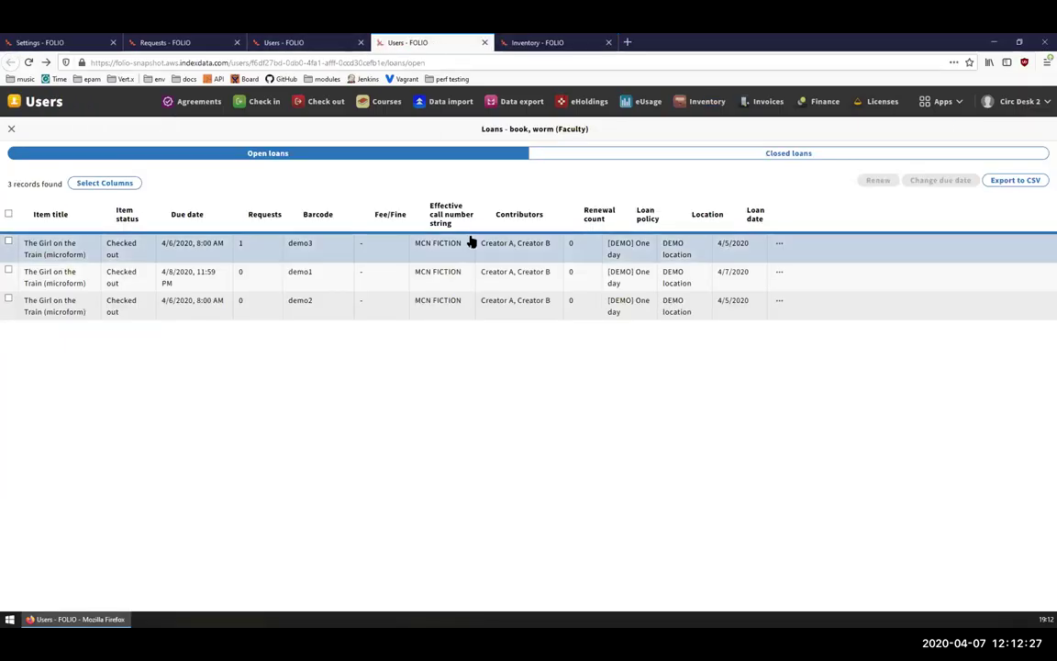
key("F5")
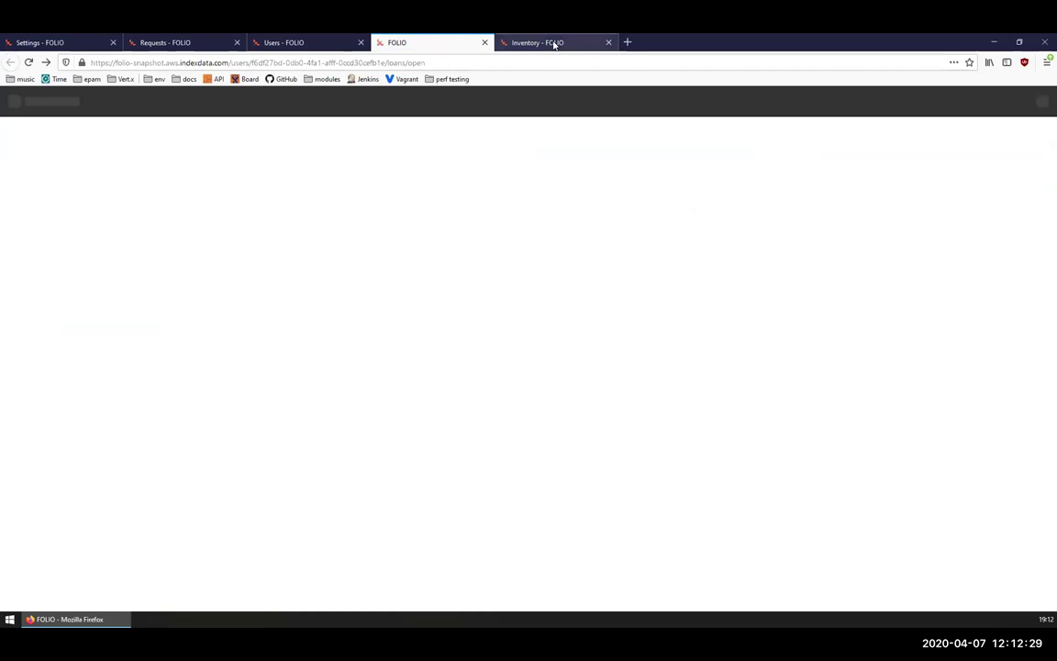
left_click(554, 42)
left_click(97, 156)
left_click(140, 159)
left_click(70, 264)
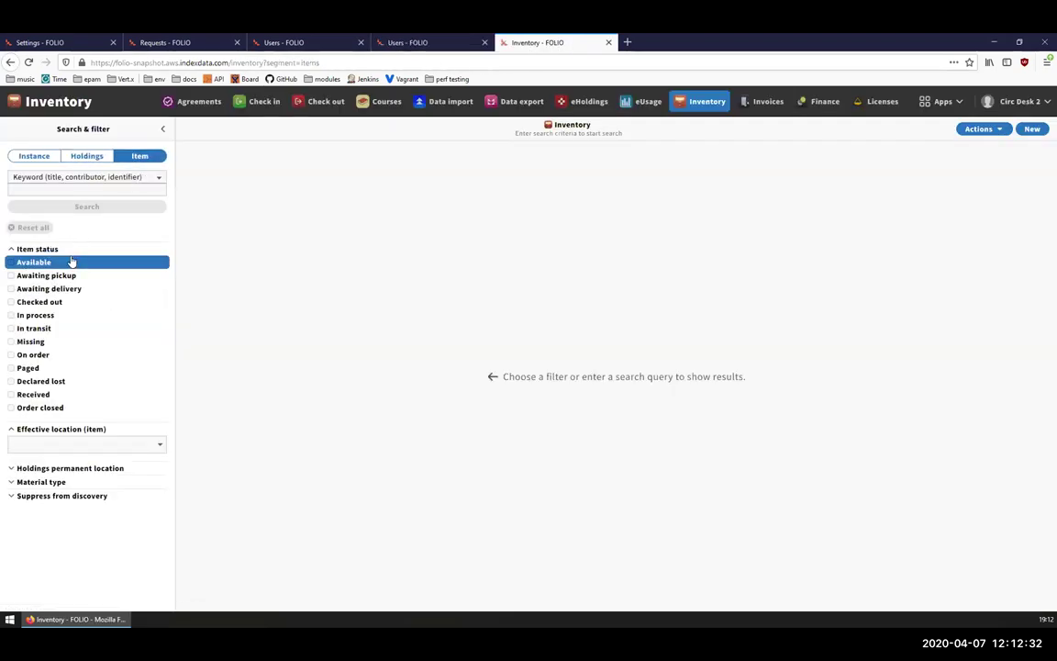
left_click(607, 42)
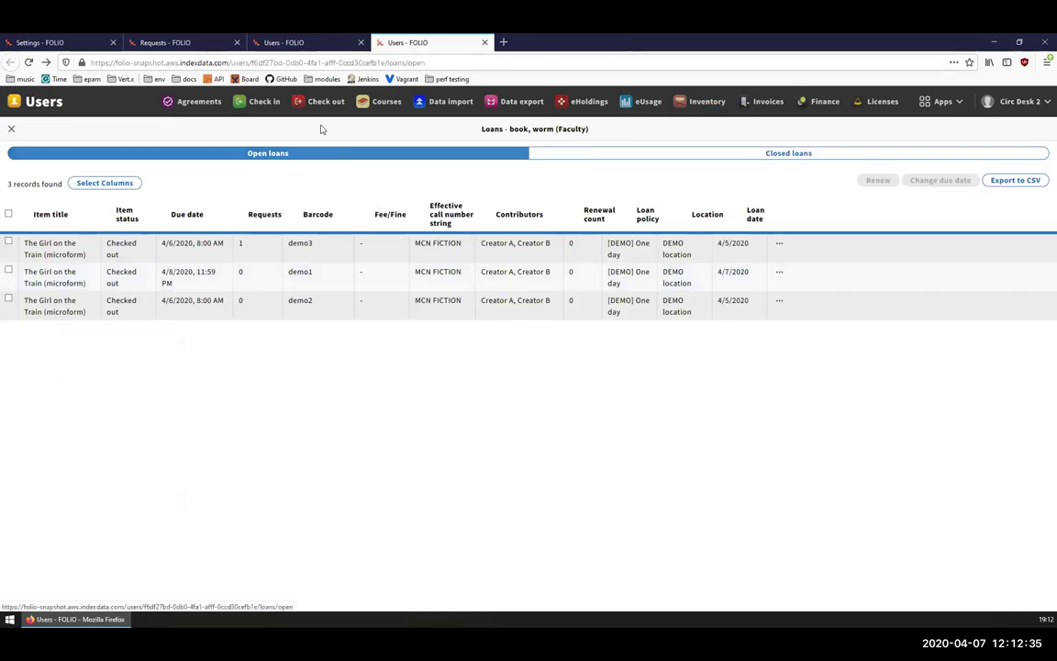
Open Check in in a new browser tab and check in the item with barcode demo1
middle_click(266, 101)
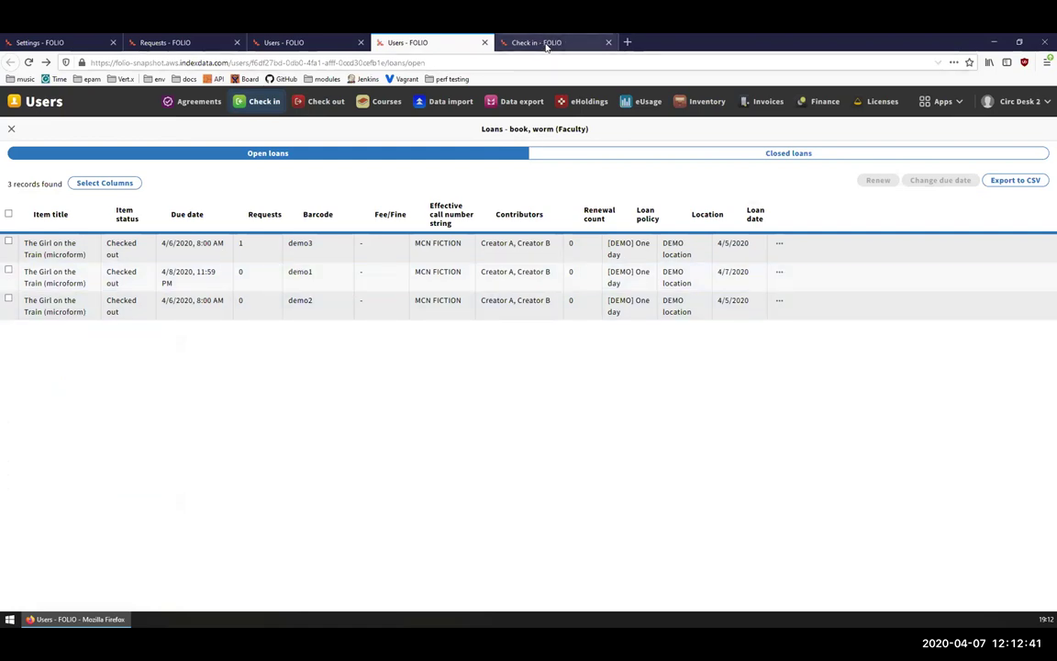
left_click(548, 46)
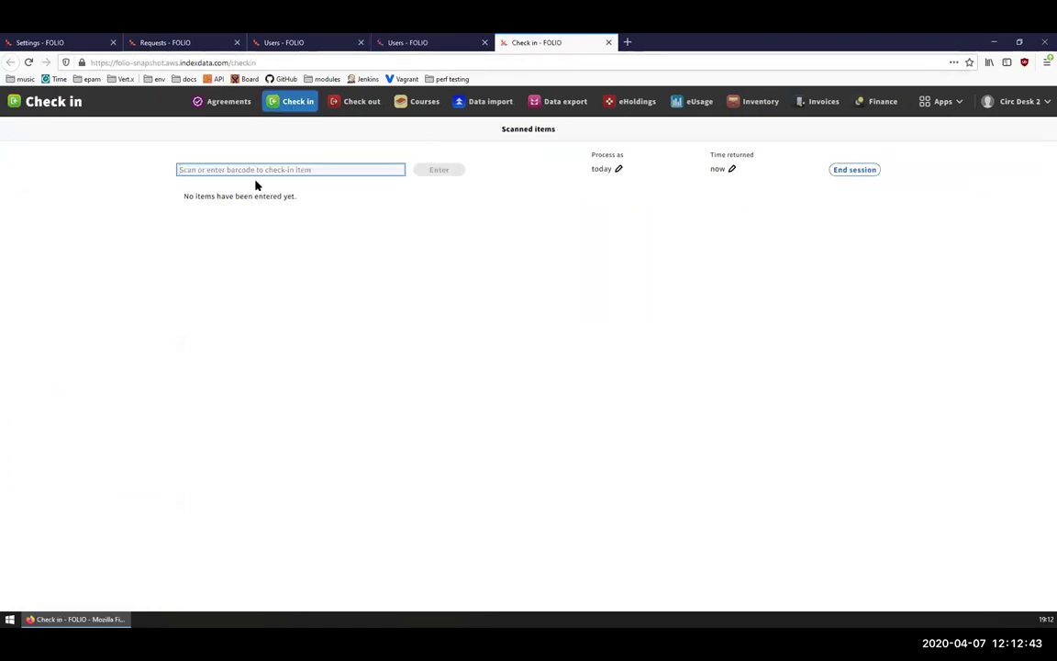
type("demo1")
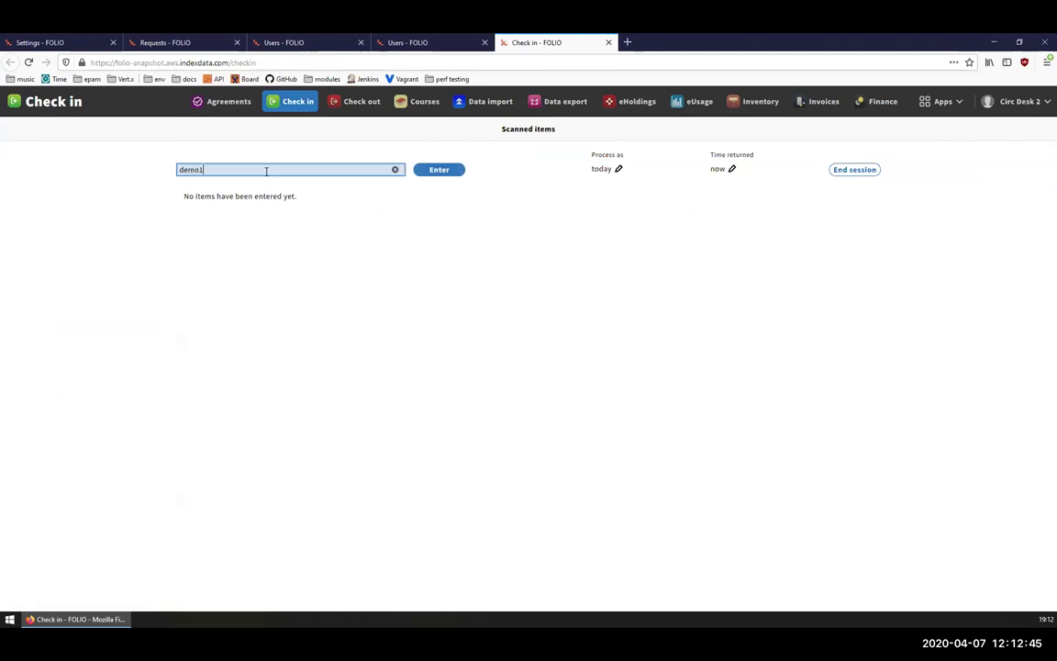
left_click(447, 172)
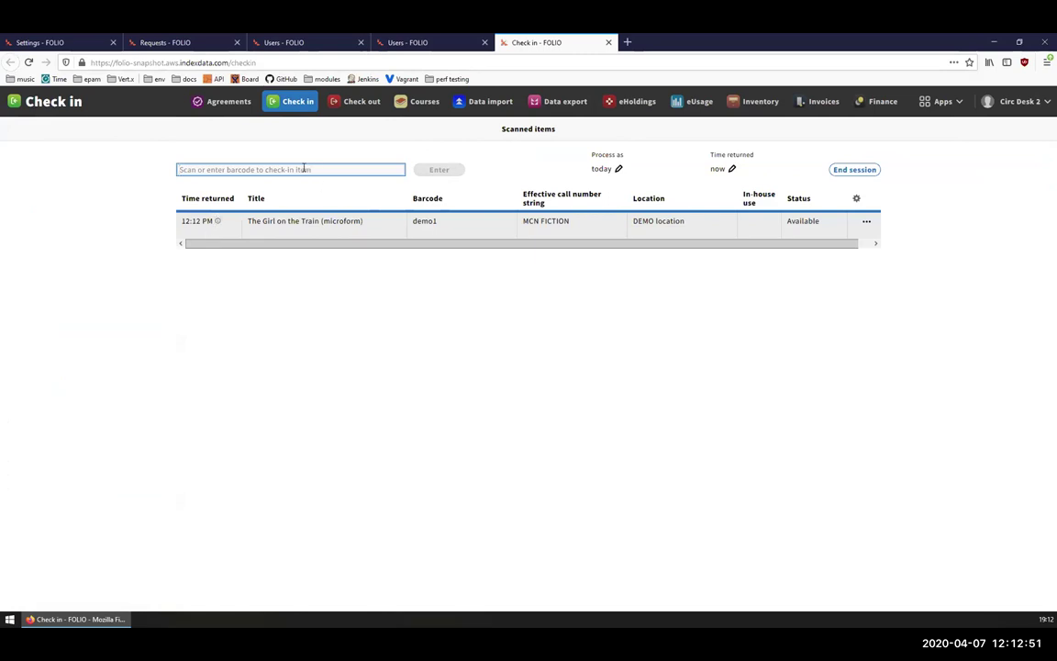
left_click(371, 239)
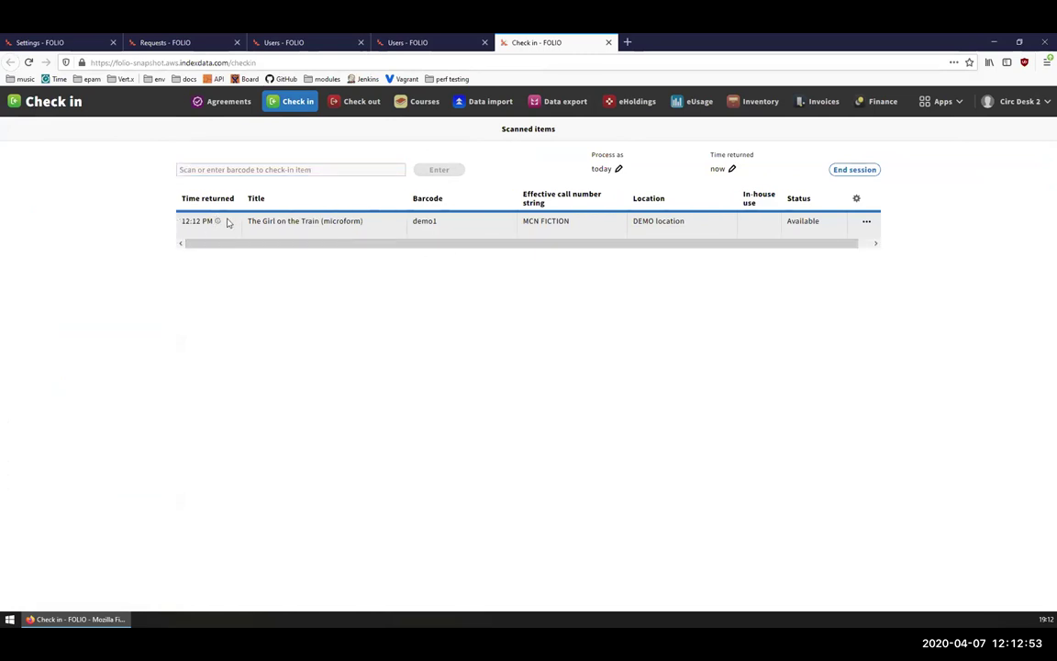
left_click_drag(200, 221, 182, 218)
left_click(282, 166)
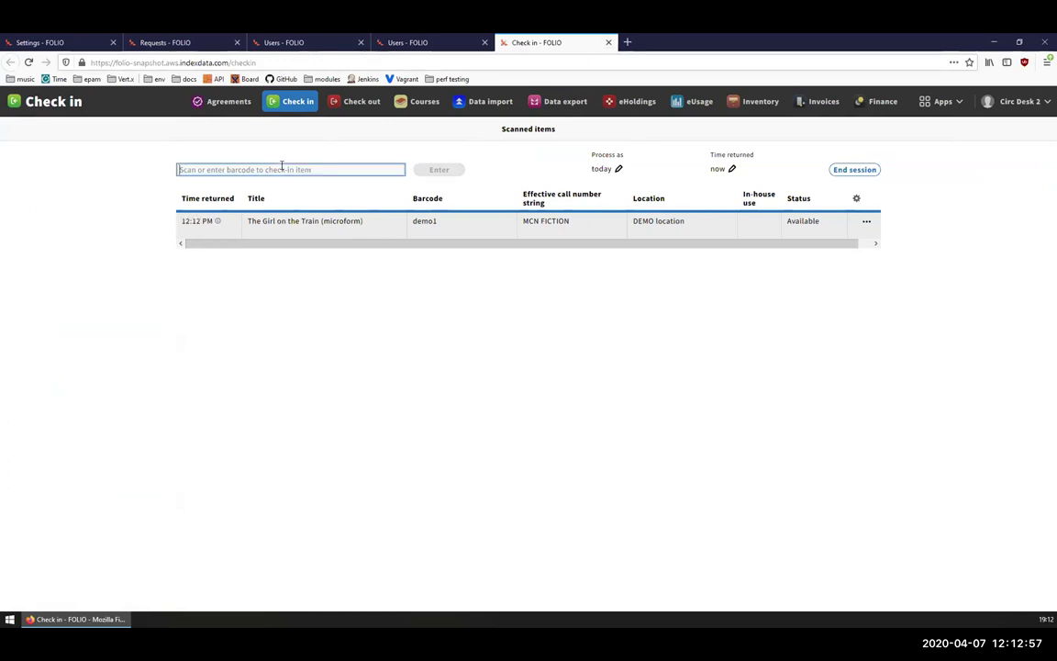
Open the loan details of item demo2 from the patron's open loans and renew the loan
left_click(293, 42)
left_click(408, 42)
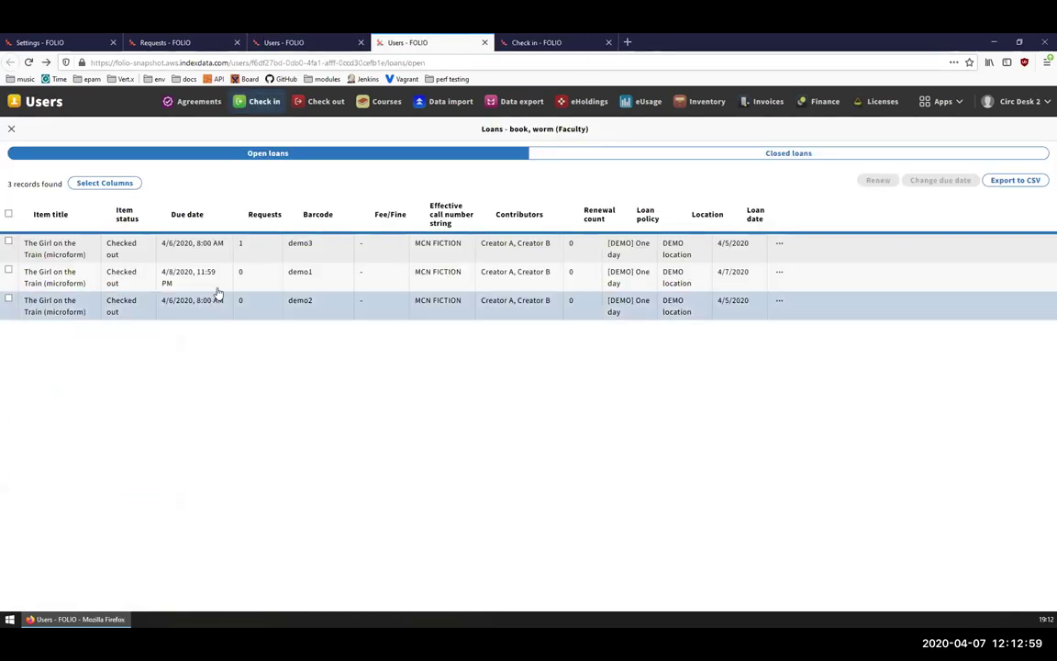
left_click(331, 302)
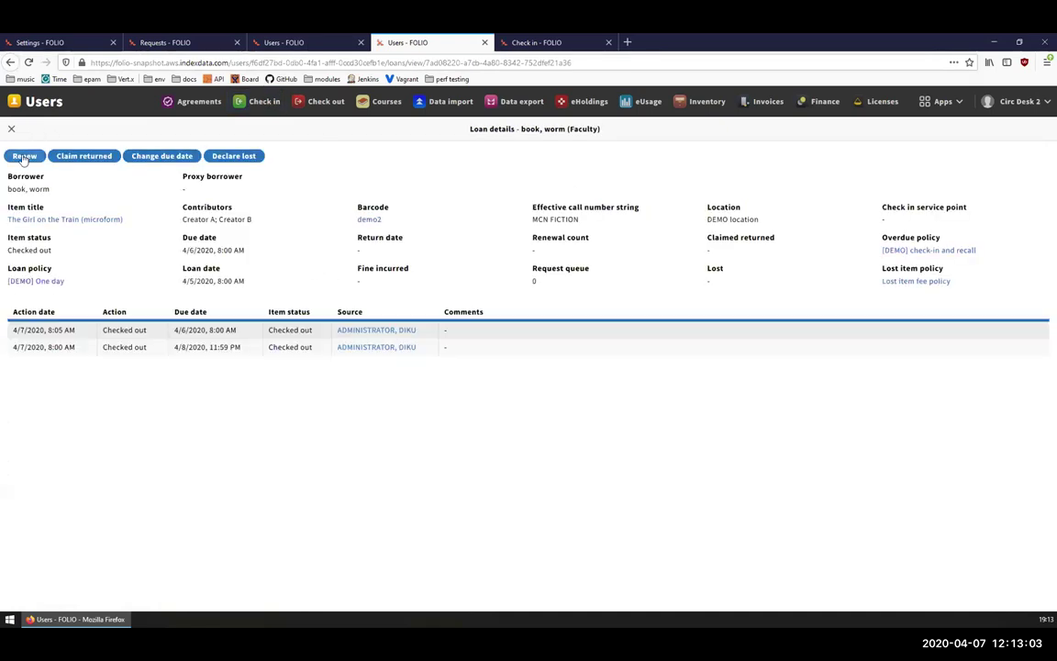
left_click(24, 156)
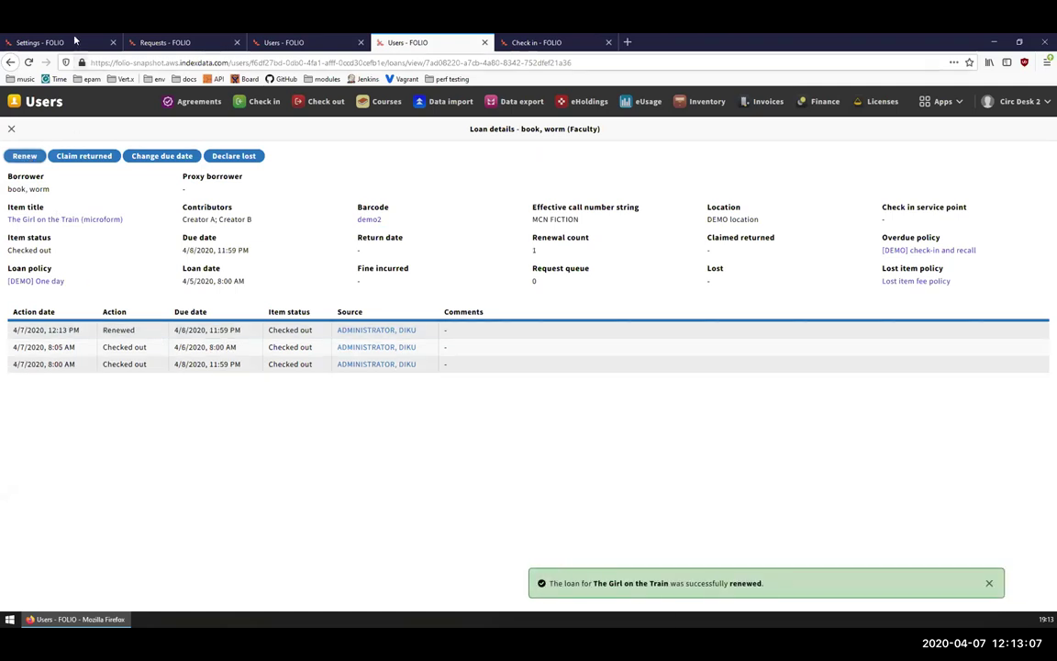
Reload the patron's open fees/fines page and review the overdue fine for the renewed item demo2
left_click(201, 42)
left_click(266, 43)
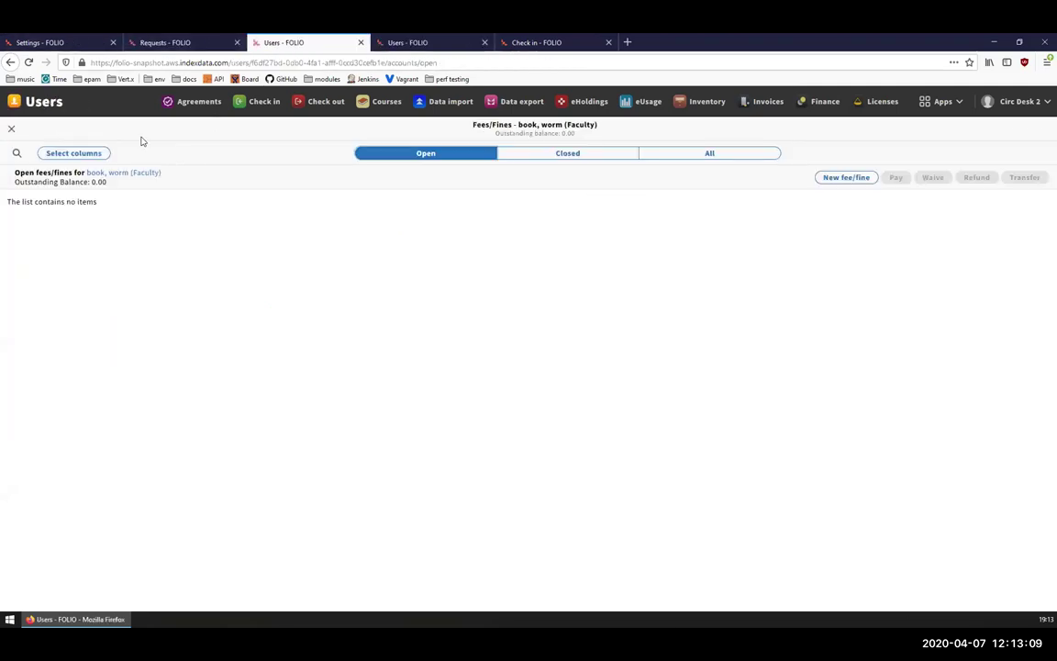
key("F5")
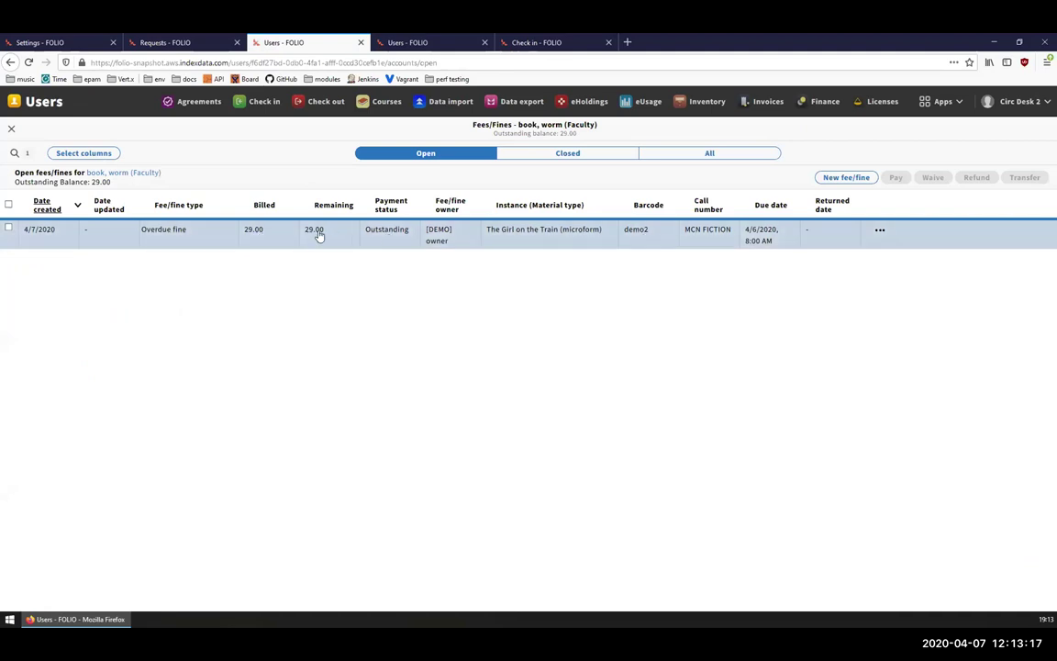
Return from the loan details to the patron's open loans list and review the remaining loans
left_click(431, 42)
left_click(532, 42)
left_click(447, 37)
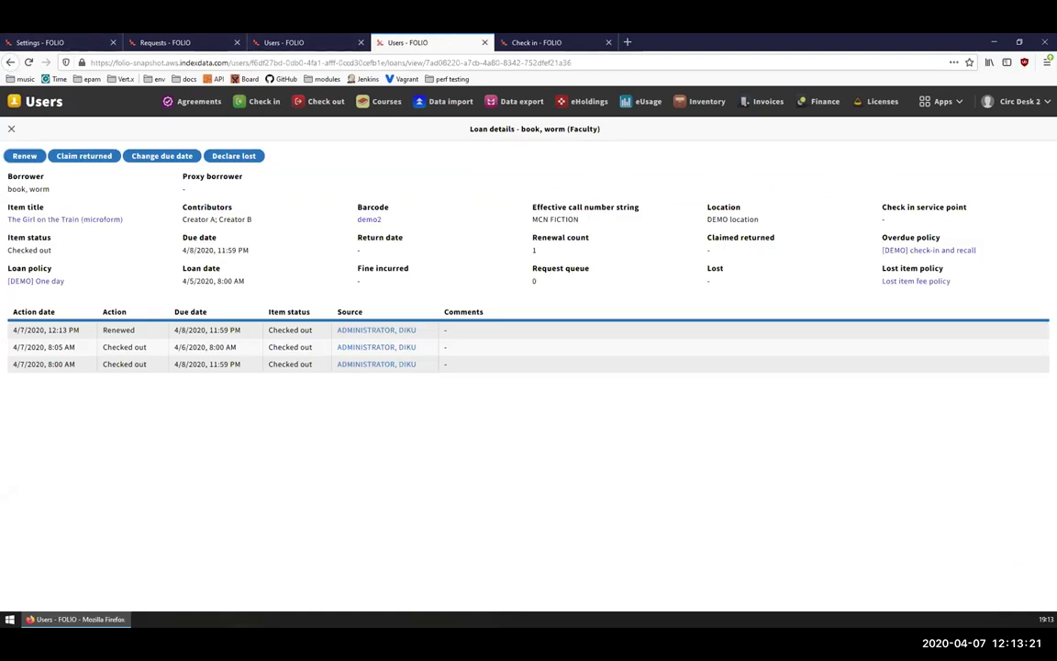
left_click(10, 61)
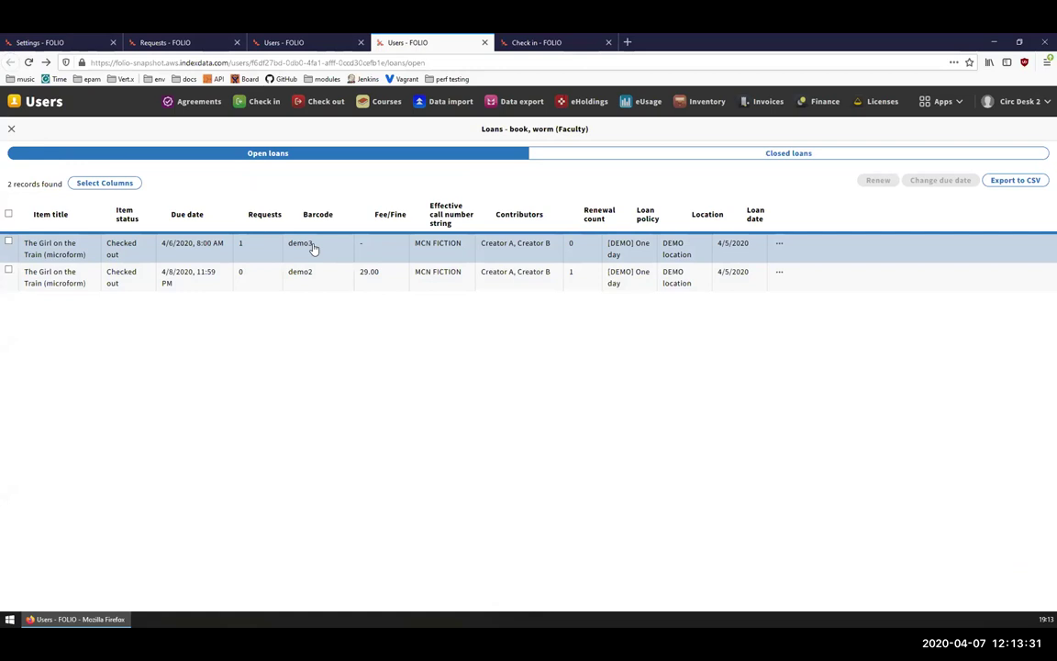
Open the [DEMO] check-in and recall policy in the Circulation overdue fine settings and examine its overdue and recall fine rates
key("ctrl+1")
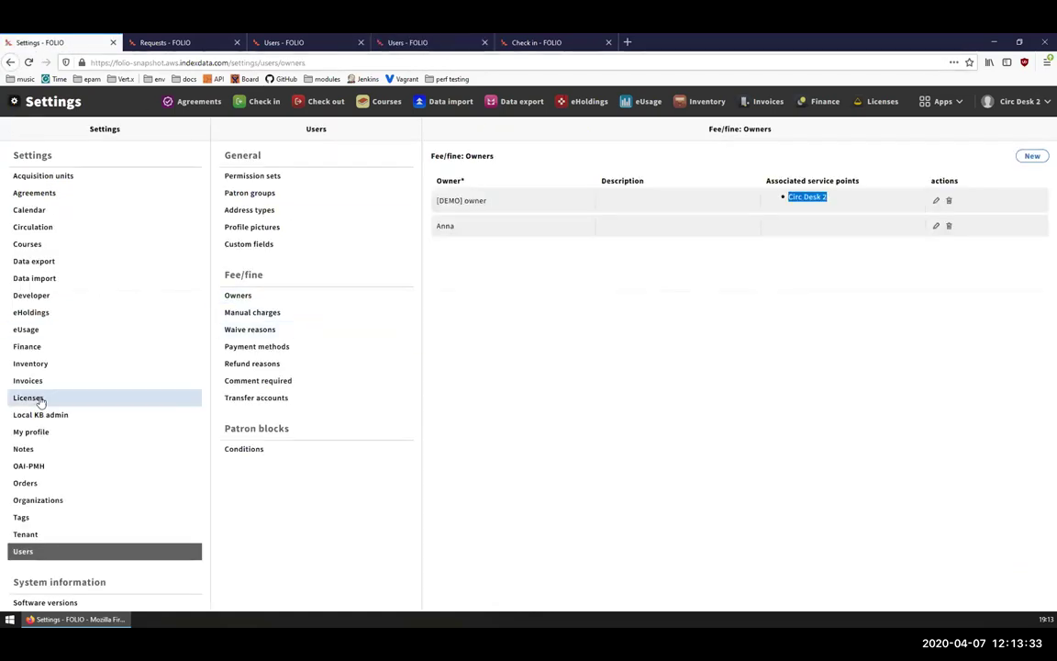
left_click(55, 228)
left_click(266, 346)
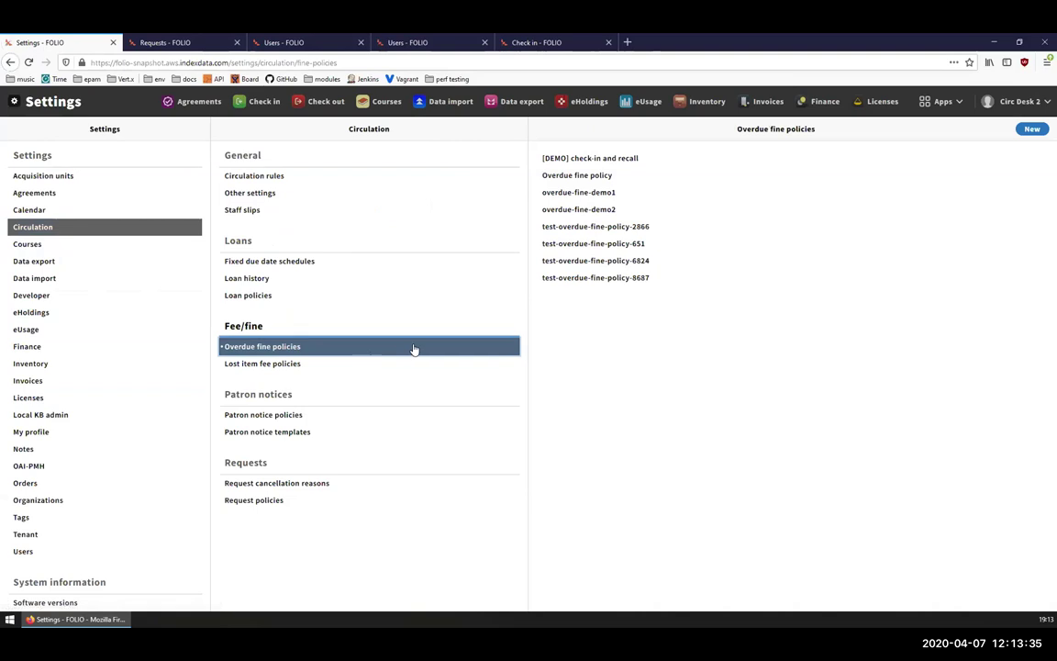
left_click(582, 157)
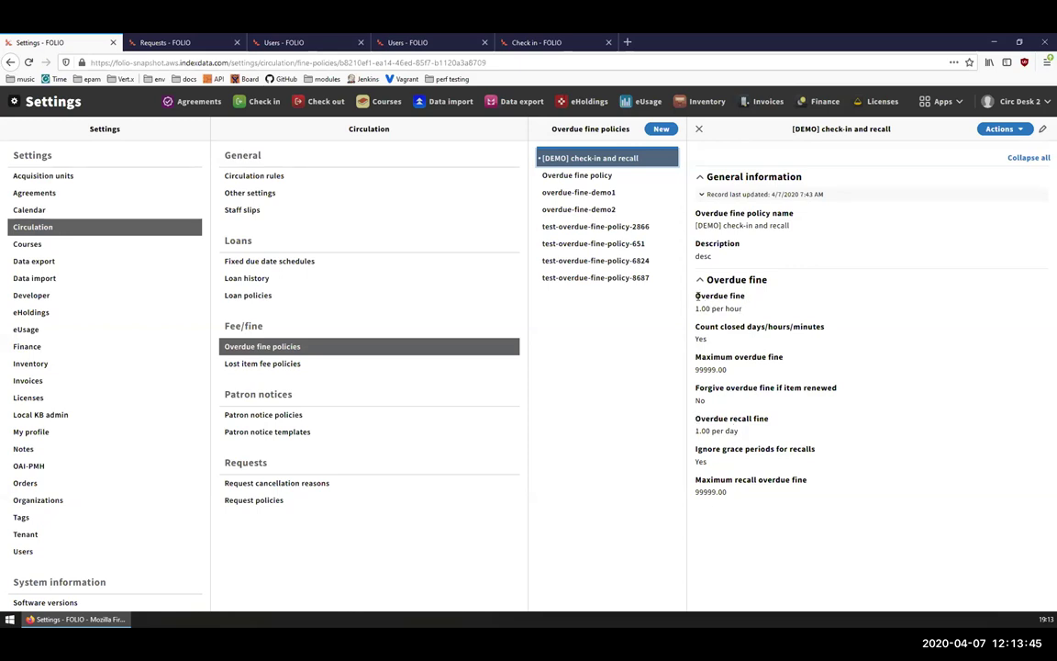
mouse_move(696, 295)
left_mouse_down()
mouse_move(741, 308)
mouse_move(697, 308)
left_mouse_up()
left_click(741, 308)
left_click(697, 308)
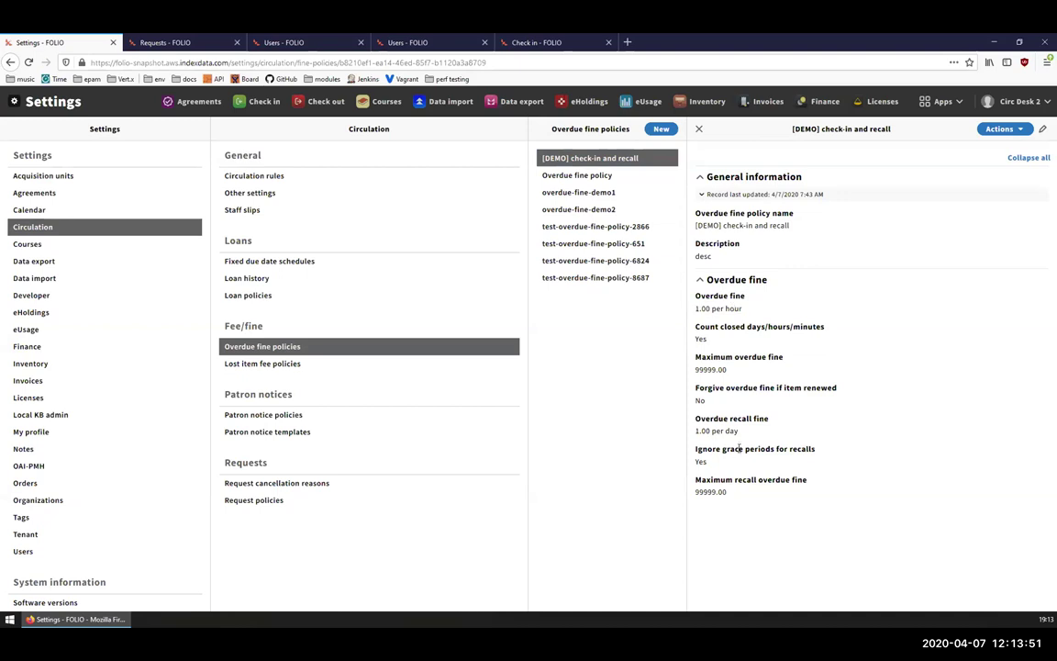
left_click_drag(739, 430, 695, 431)
End the current check-in session, check in the item with barcode demo3, and dismiss its Awaiting pickup for a request notice
left_click(541, 42)
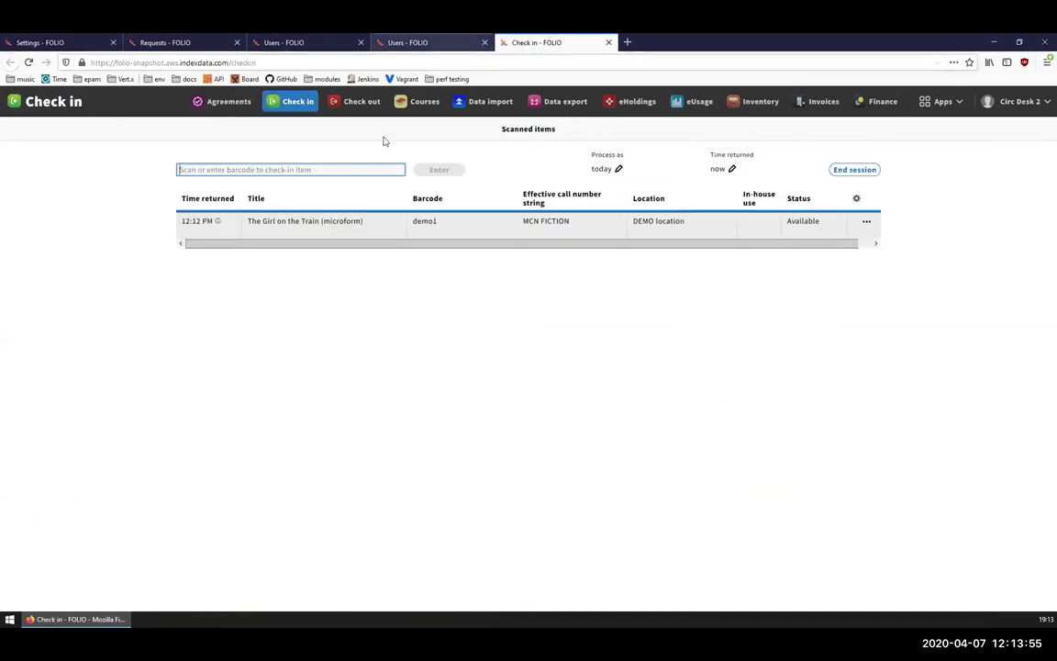
left_click(442, 43)
left_click(523, 42)
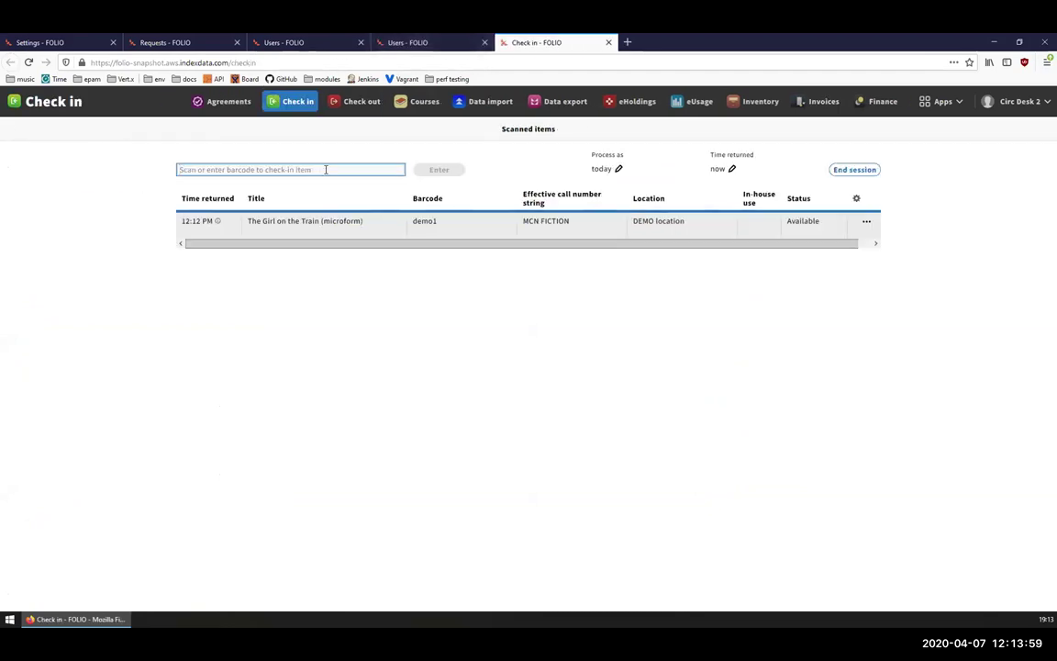
left_click(855, 169)
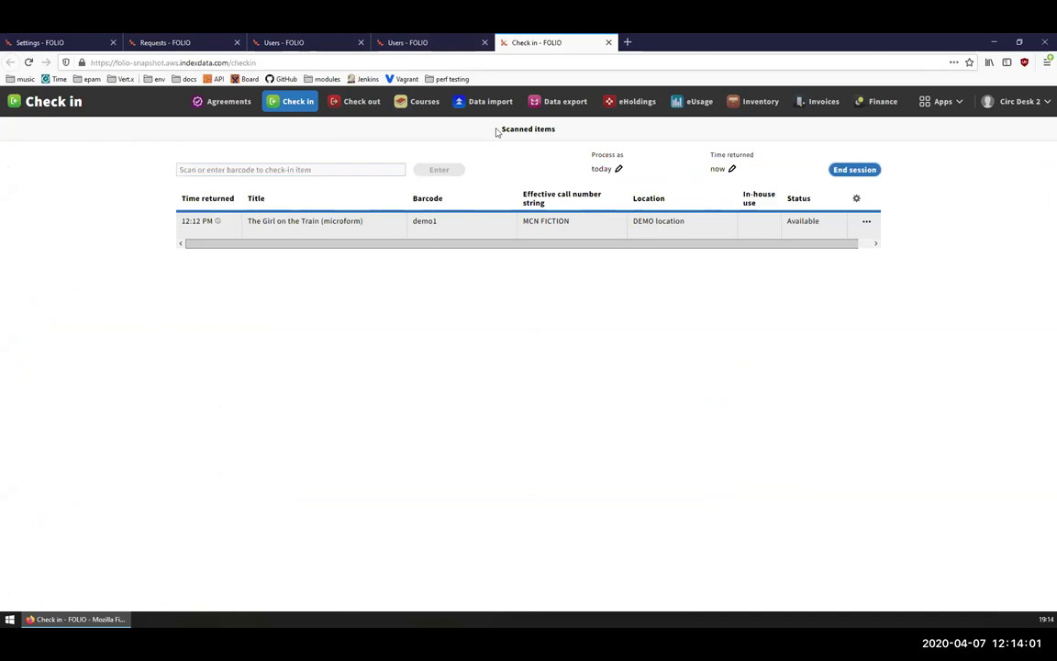
left_click(316, 168)
type("demo3")
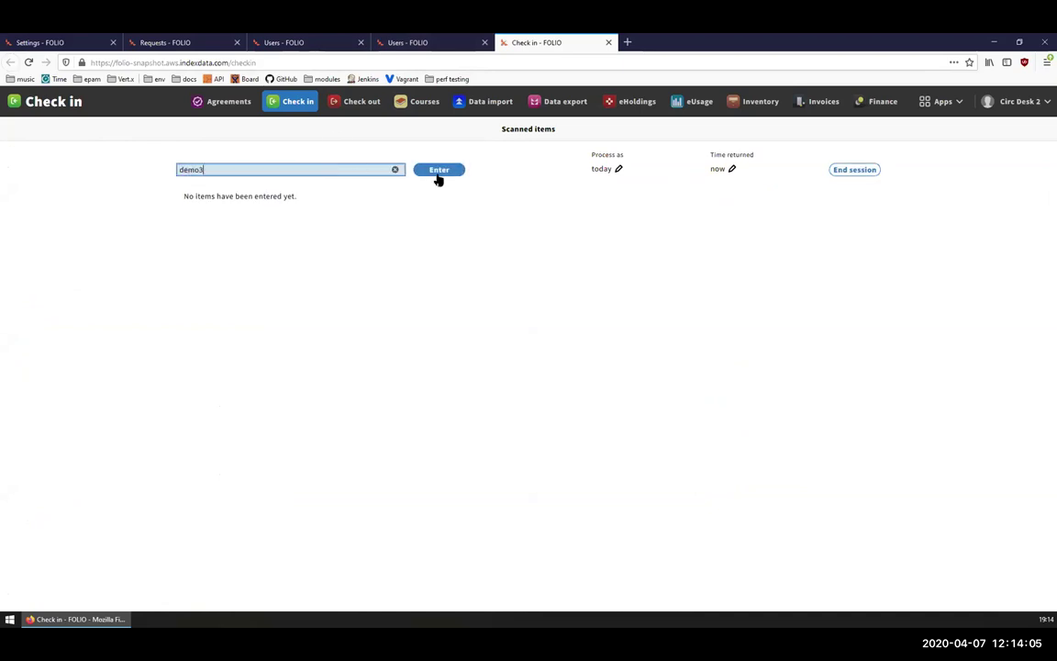
left_click(438, 174)
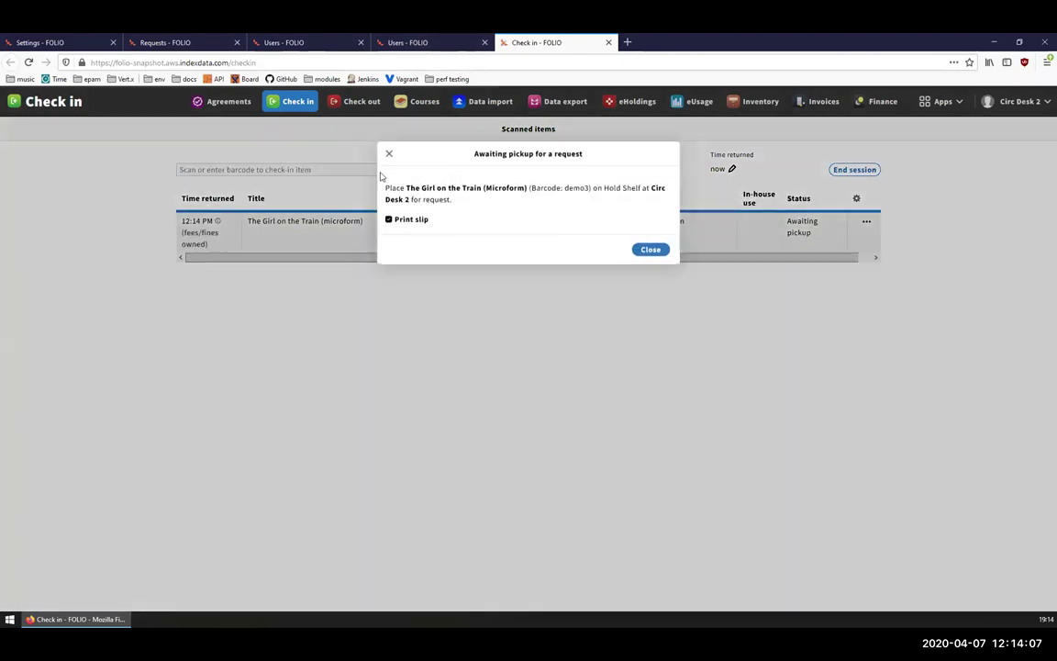
left_click(390, 153)
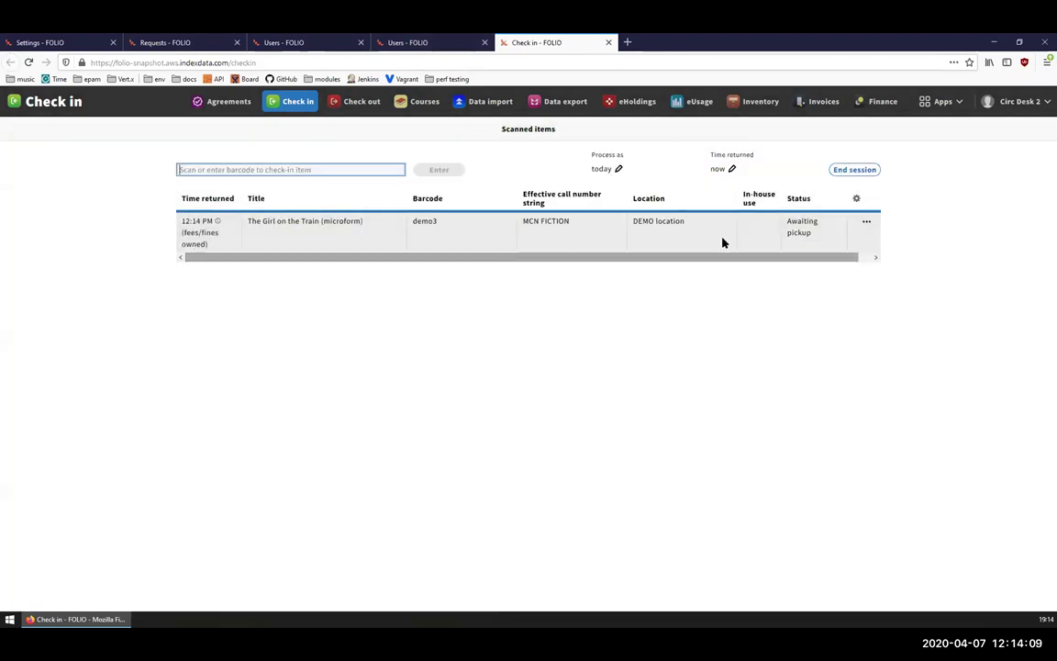
left_click_drag(812, 233, 788, 223)
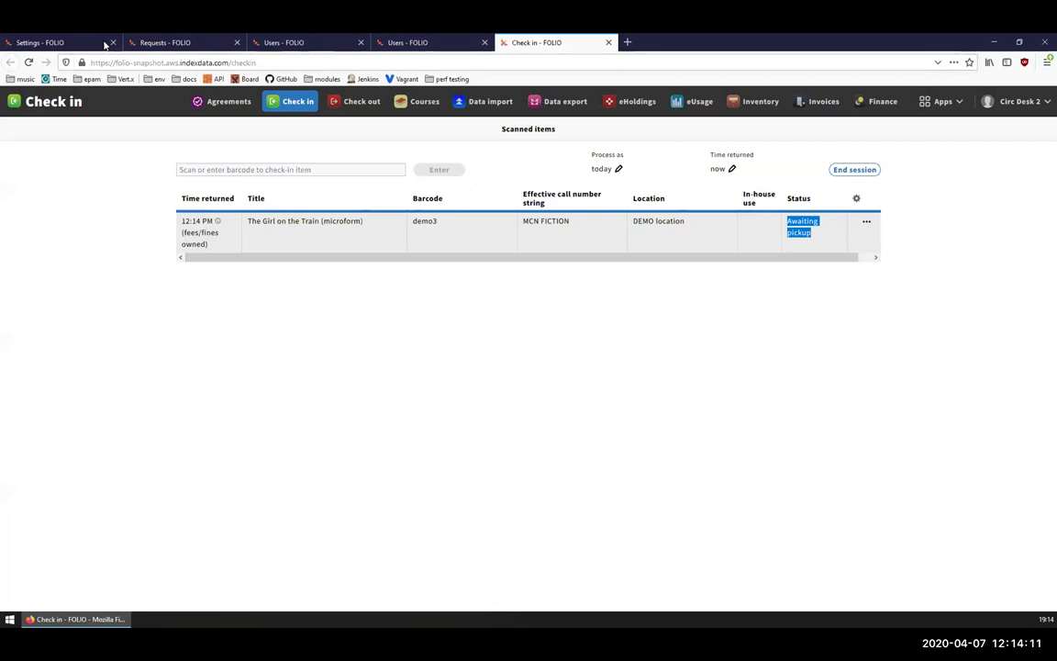
Reload the patron's open fees/fines page and examine the overdue fine for the checked-in item demo3
left_click(216, 42)
left_click(284, 41)
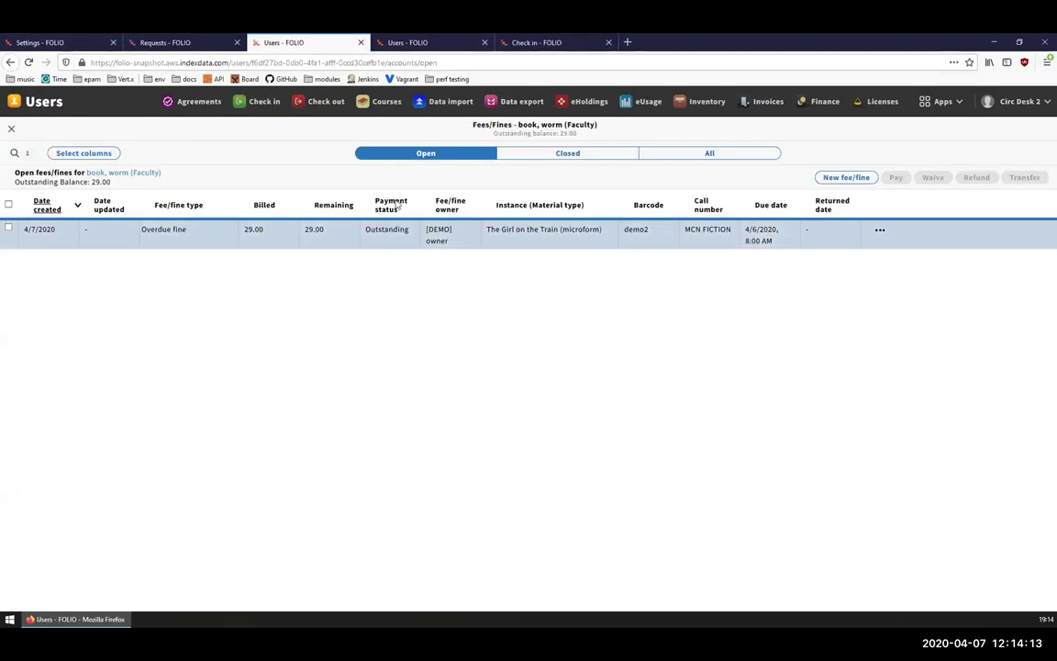
key("F5")
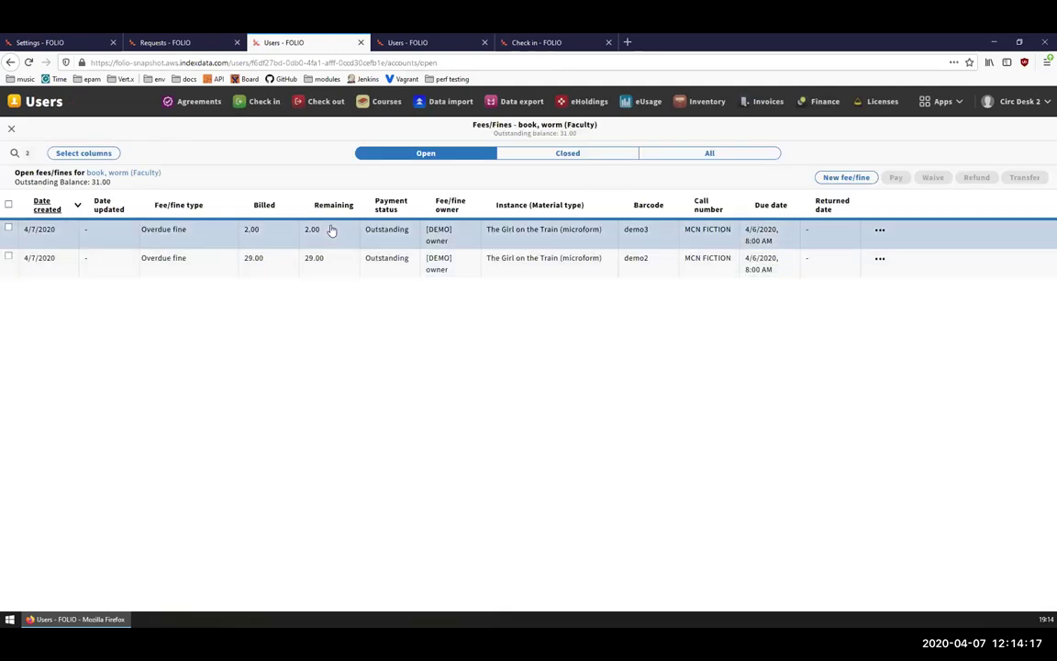
left_click(316, 234)
left_click(11, 129)
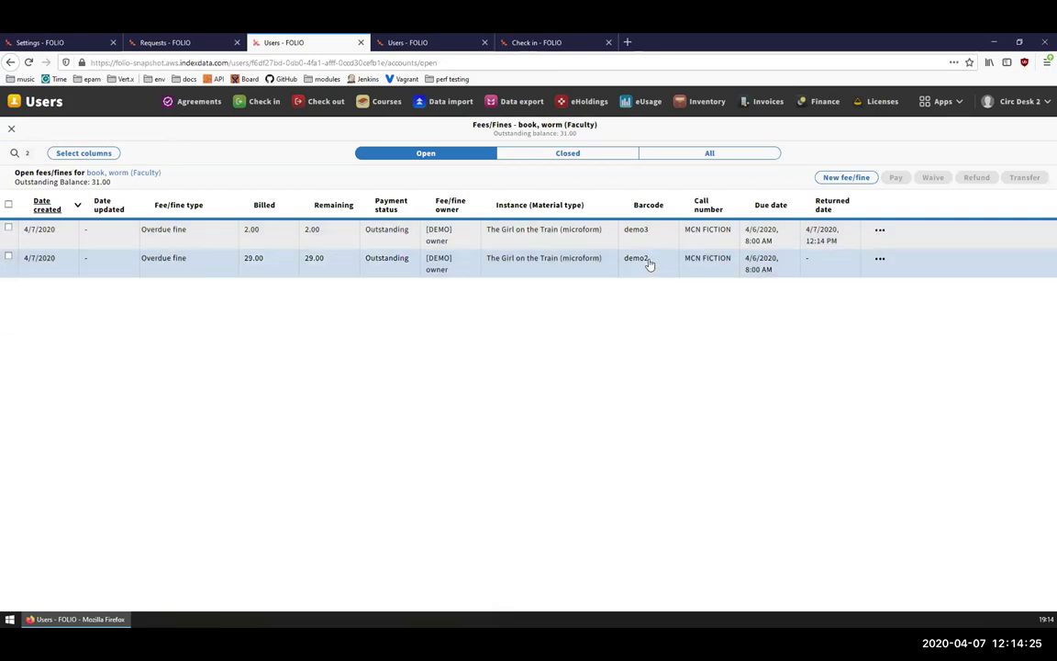
left_click(511, 43)
left_click(298, 43)
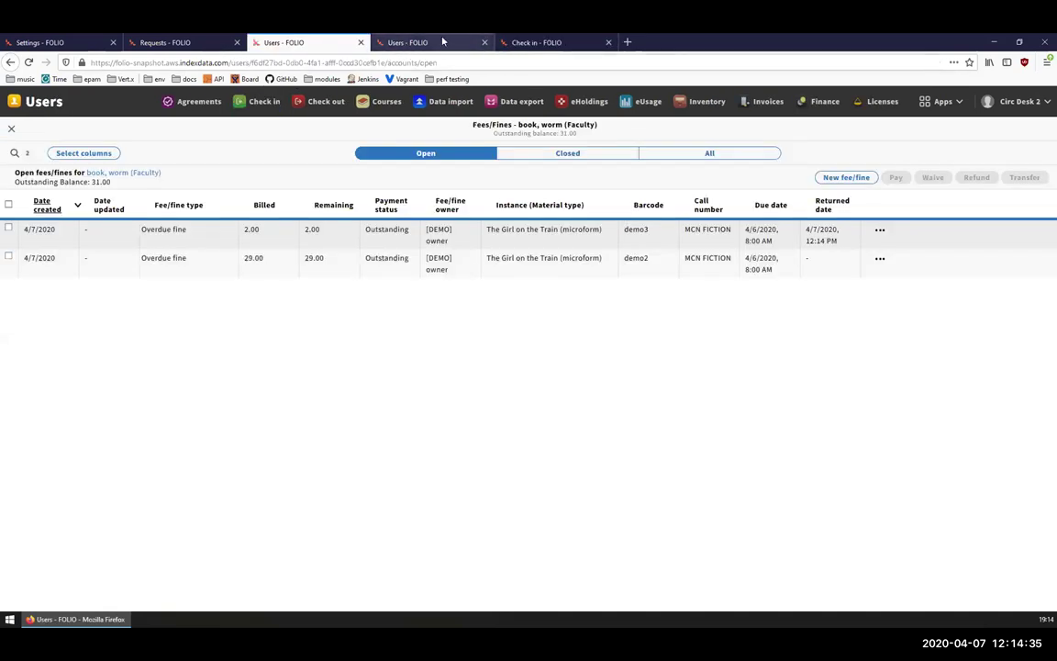